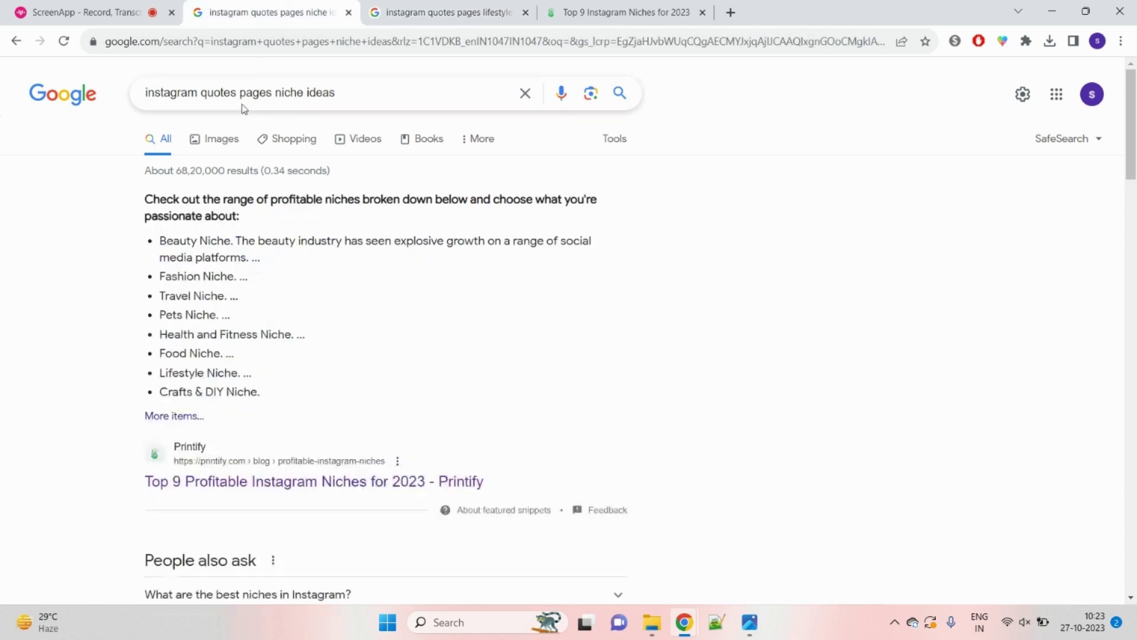
# Step: Highlight the Lifestyle Niche bullet, then go from the lifestyle examples results to the Printify 'Top 9 Instagram Niches for 2023' article
pyautogui.moveTo(161, 373); pyautogui.dragTo(218, 373)
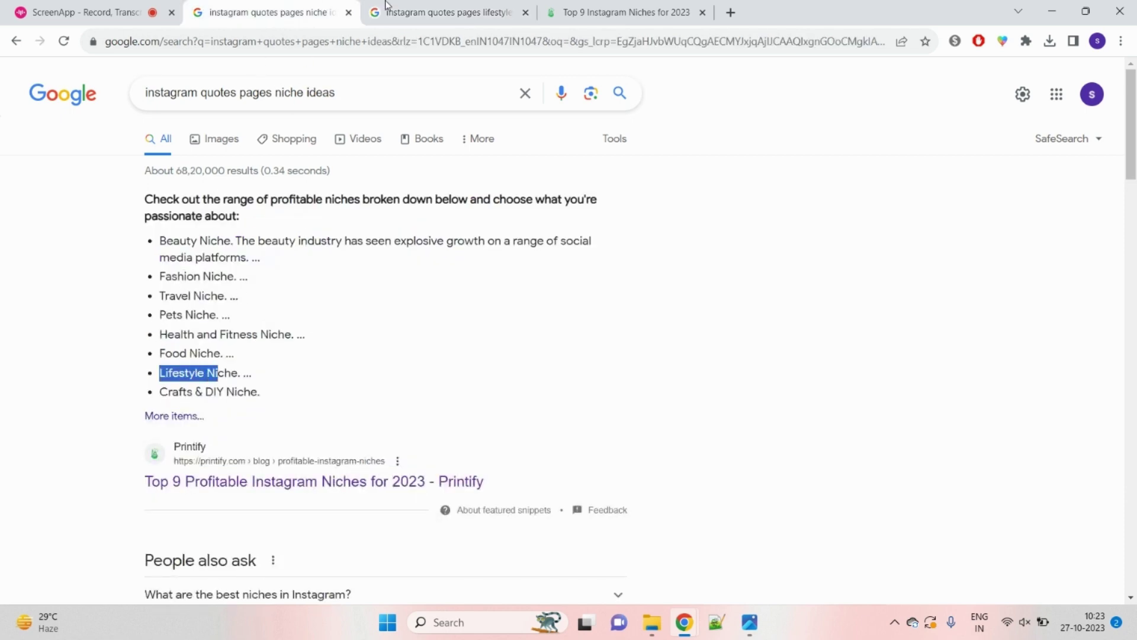
pyautogui.click(426, 11)
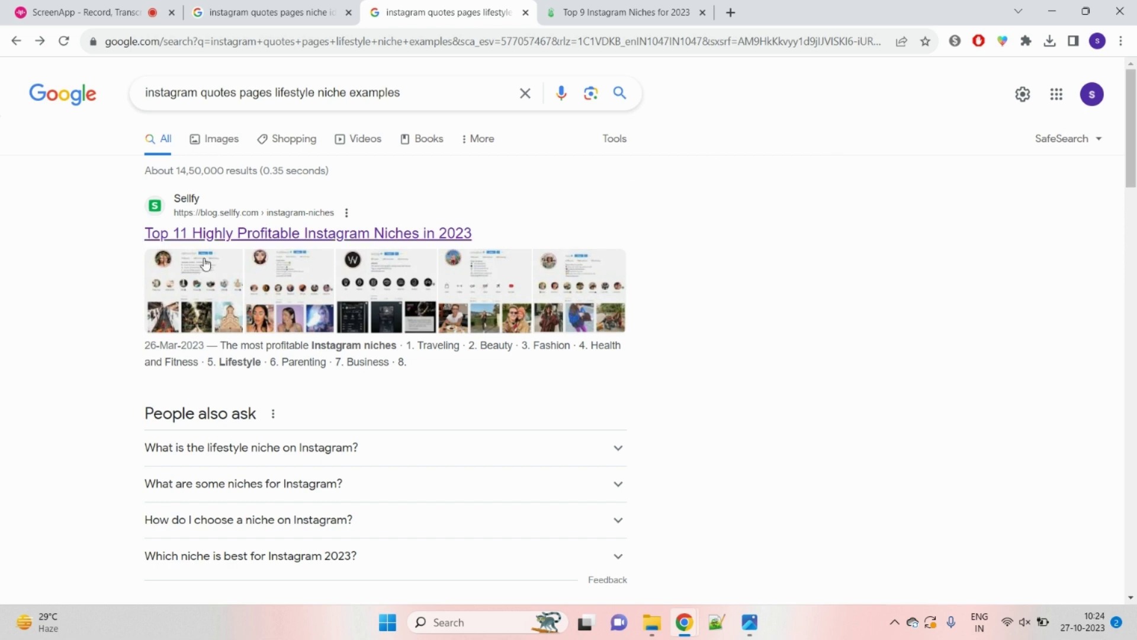
pyautogui.click(593, 4)
# Step: Highlight the Printify article title including 2023 and scroll into the first niches
pyautogui.scroll(10, 657, 287)
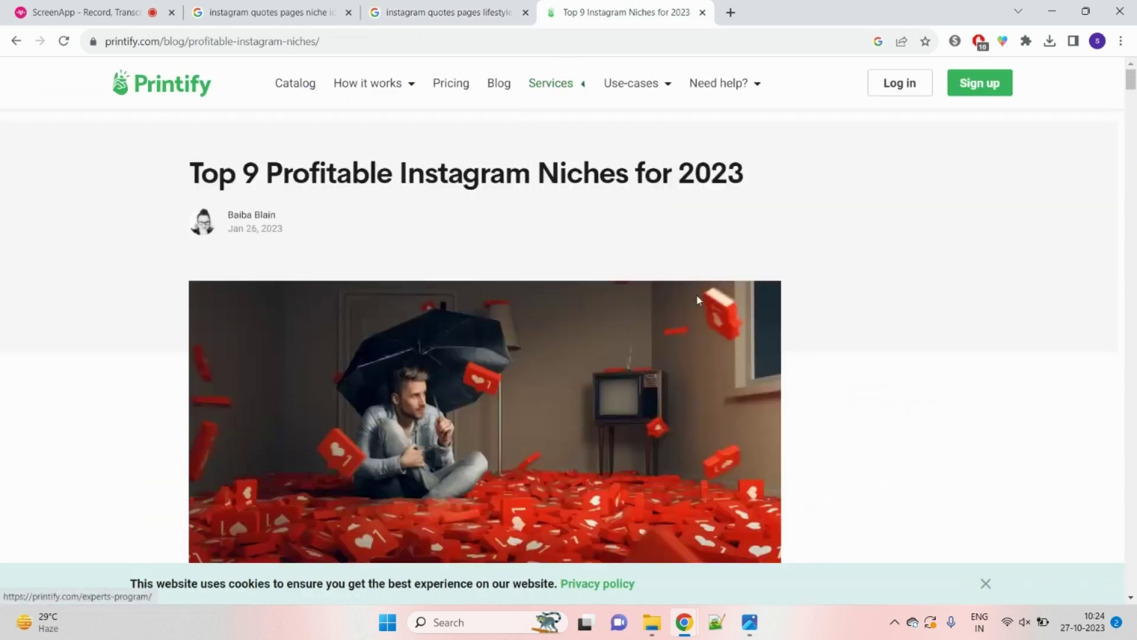
pyautogui.moveTo(196, 172); pyautogui.dragTo(762, 187)
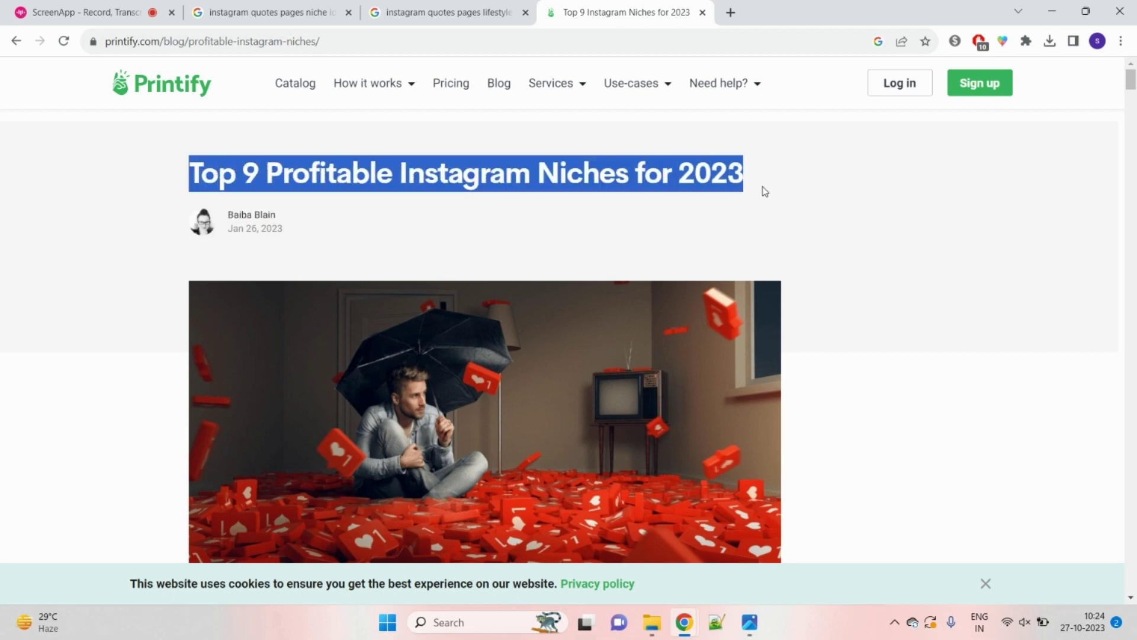
pyautogui.click(548, 230)
pyautogui.scroll(-8, 528, 233)
pyautogui.scroll(-20, 265, 250)
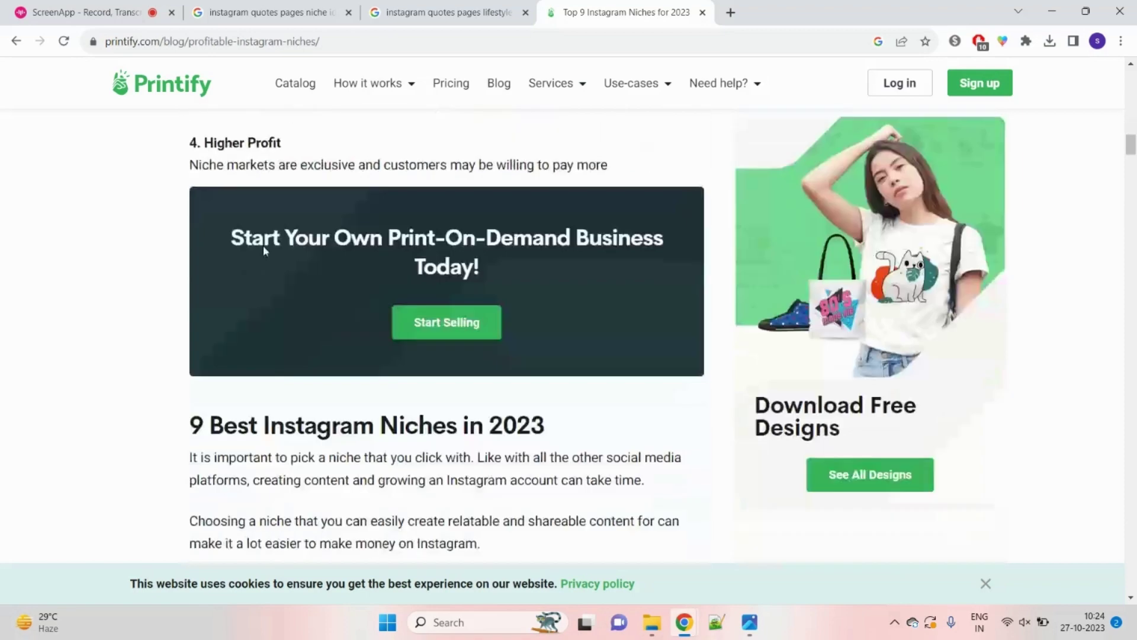
pyautogui.scroll(-5, 263, 245)
pyautogui.moveTo(211, 282); pyautogui.dragTo(330, 282)
pyautogui.scroll(-20, 264, 290)
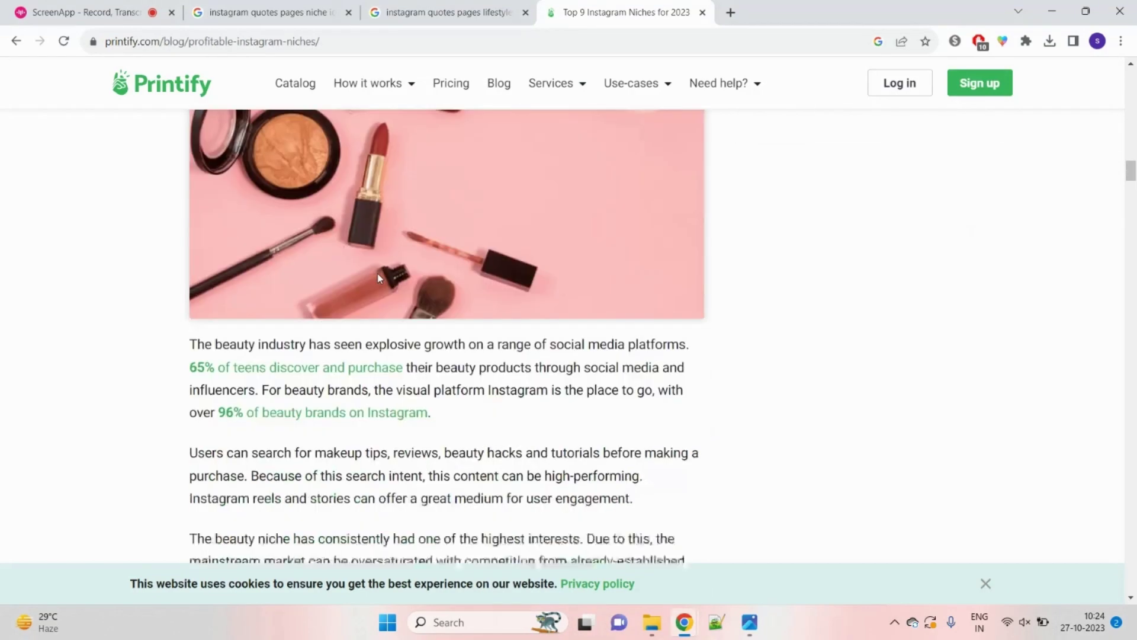
pyautogui.scroll(-5, 264, 294)
pyautogui.scroll(5, 265, 295)
# Step: Highlight and clear the Fashion, Travel, Pets, Health and Fitness, and Food niche headings in turn
pyautogui.moveTo(240, 244); pyautogui.dragTo(432, 274)
pyautogui.click(320, 245)
pyautogui.scroll(-12, 248, 296)
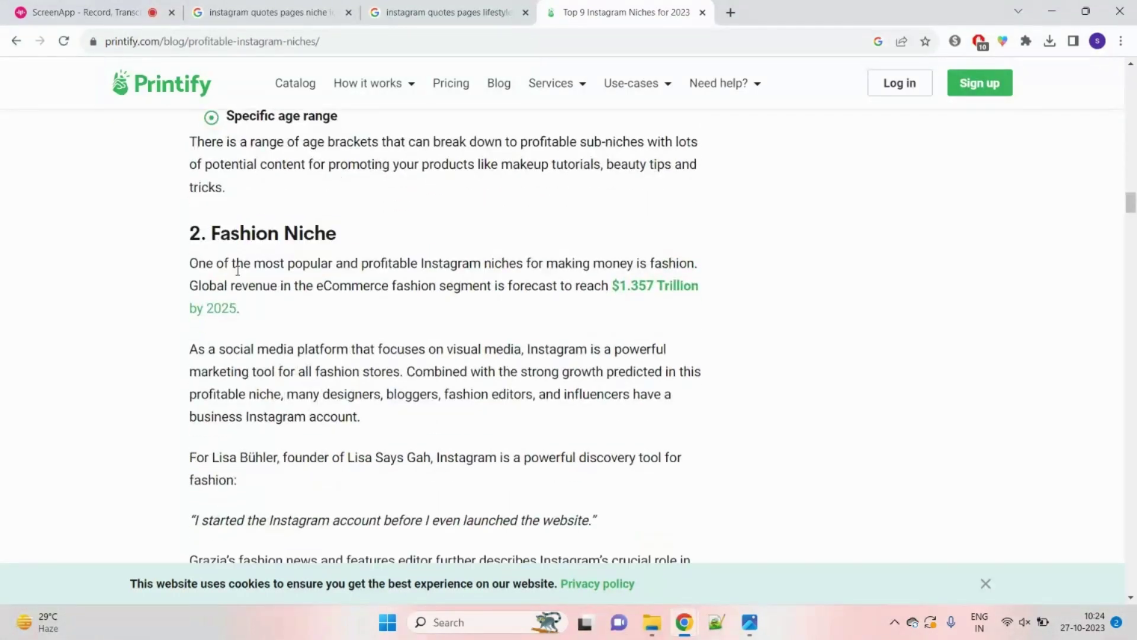
pyautogui.scroll(-7, 259, 344)
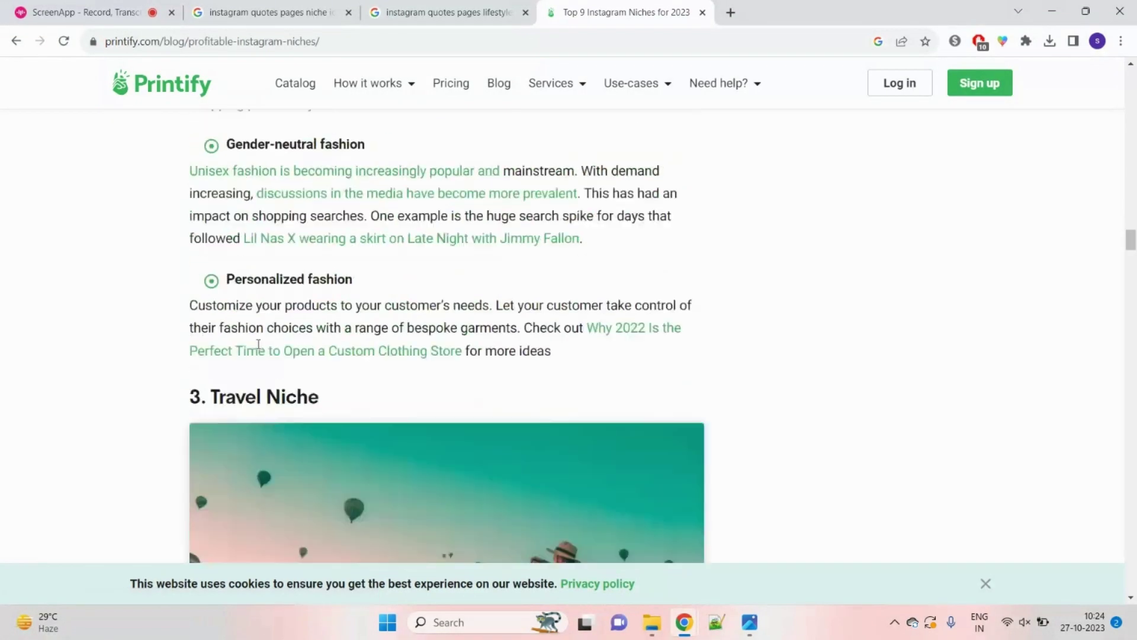
pyautogui.moveTo(234, 304); pyautogui.dragTo(320, 304)
pyautogui.click(77, 332)
pyautogui.scroll(-10, 76, 330)
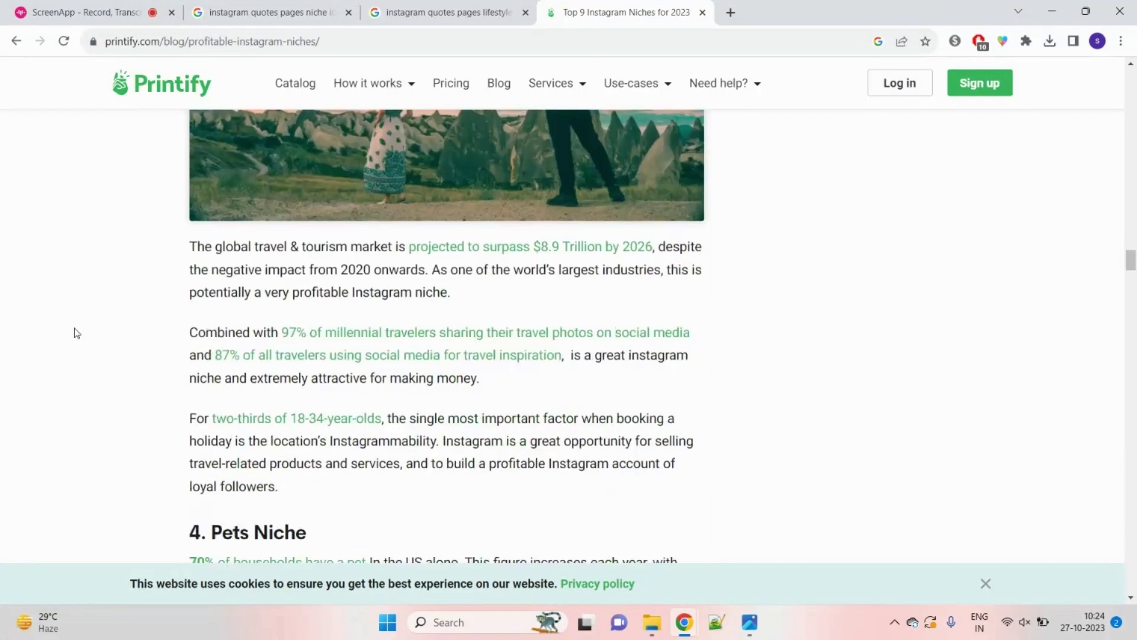
pyautogui.moveTo(213, 316); pyautogui.dragTo(387, 324)
pyautogui.click(34, 364)
pyautogui.scroll(-8, 35, 364)
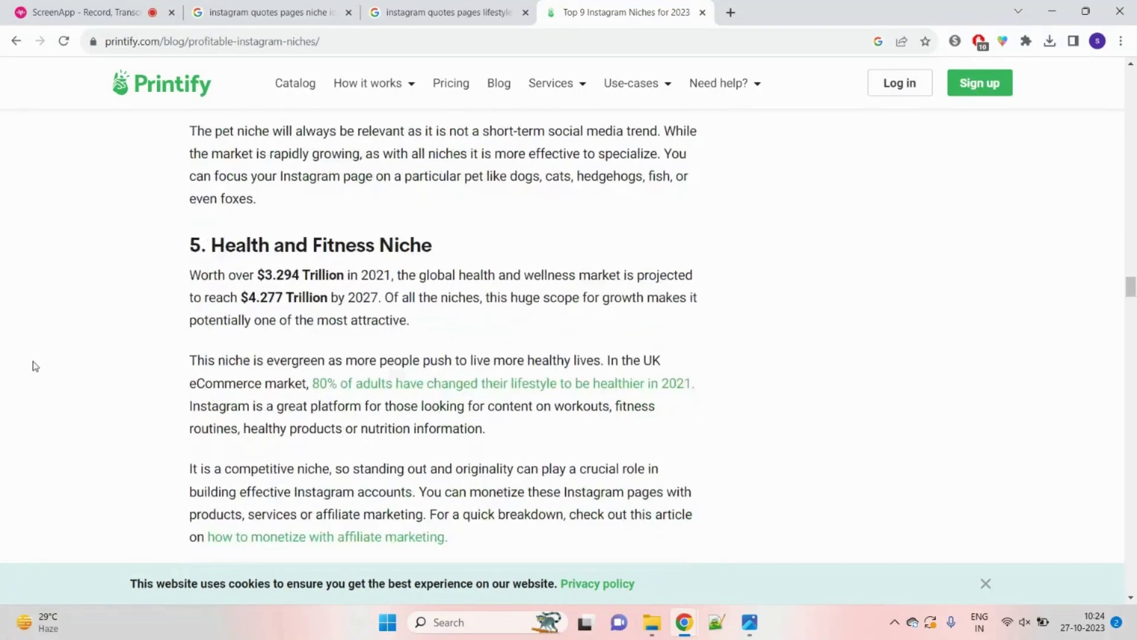
pyautogui.moveTo(210, 247); pyautogui.dragTo(515, 252)
pyautogui.click(12, 354)
pyautogui.scroll(-10, 15, 358)
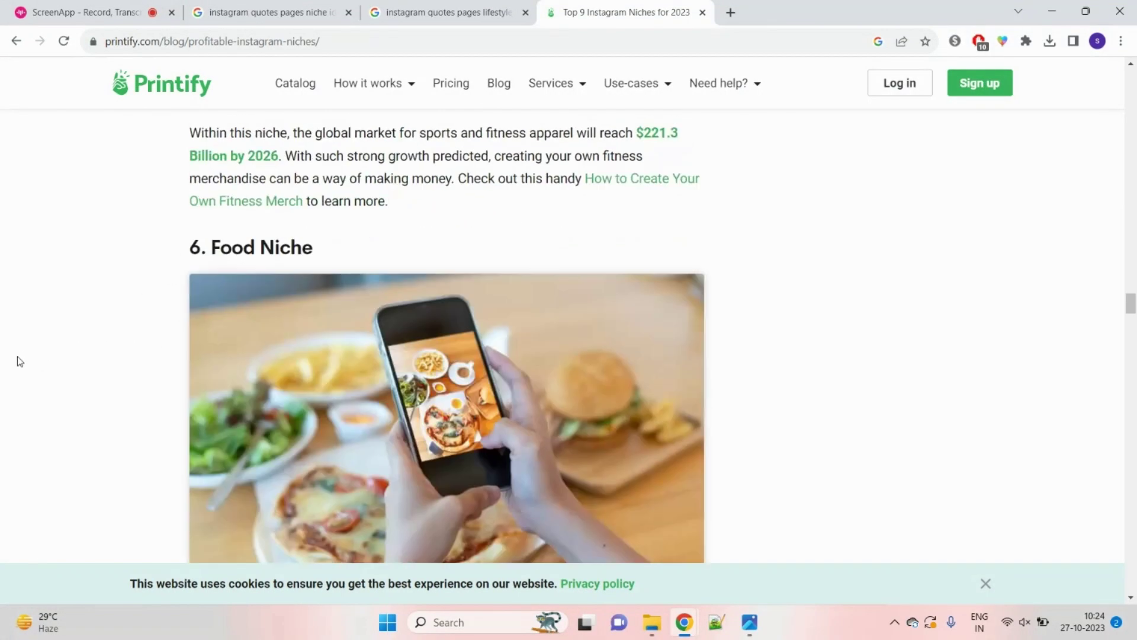
pyautogui.moveTo(212, 246); pyautogui.dragTo(307, 248)
pyautogui.click(45, 355)
# Step: Scroll to the end of the article, then return to the lifestyle niche examples results
pyautogui.scroll(-1, 48, 367)
pyautogui.scroll(-12, 47, 371)
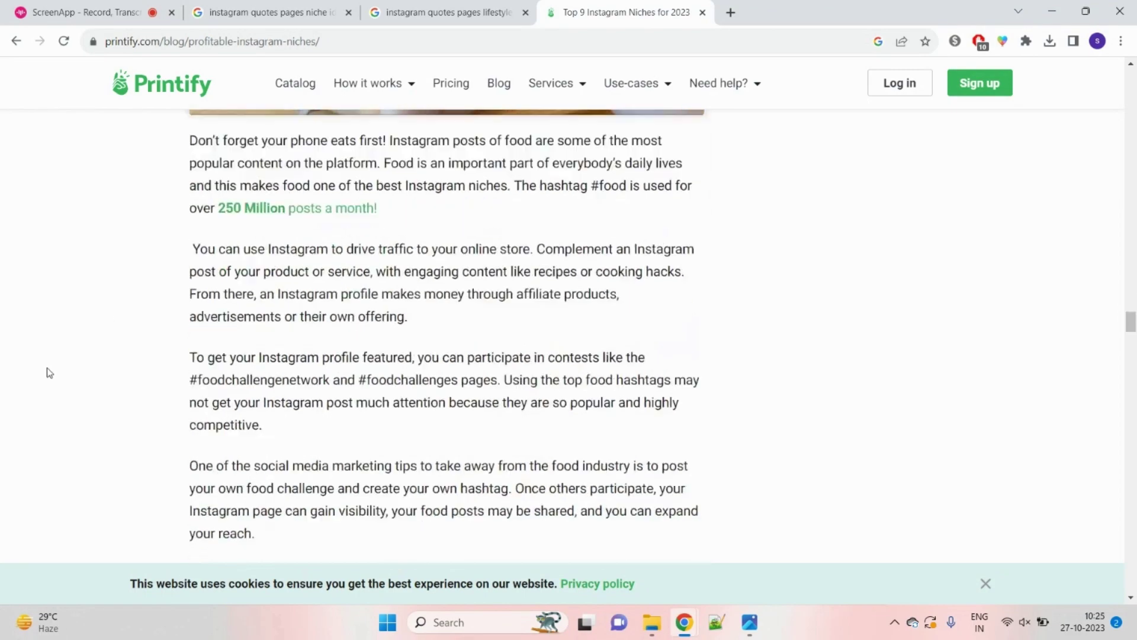
pyautogui.scroll(-4, 70, 327)
pyautogui.scroll(-2, 70, 327)
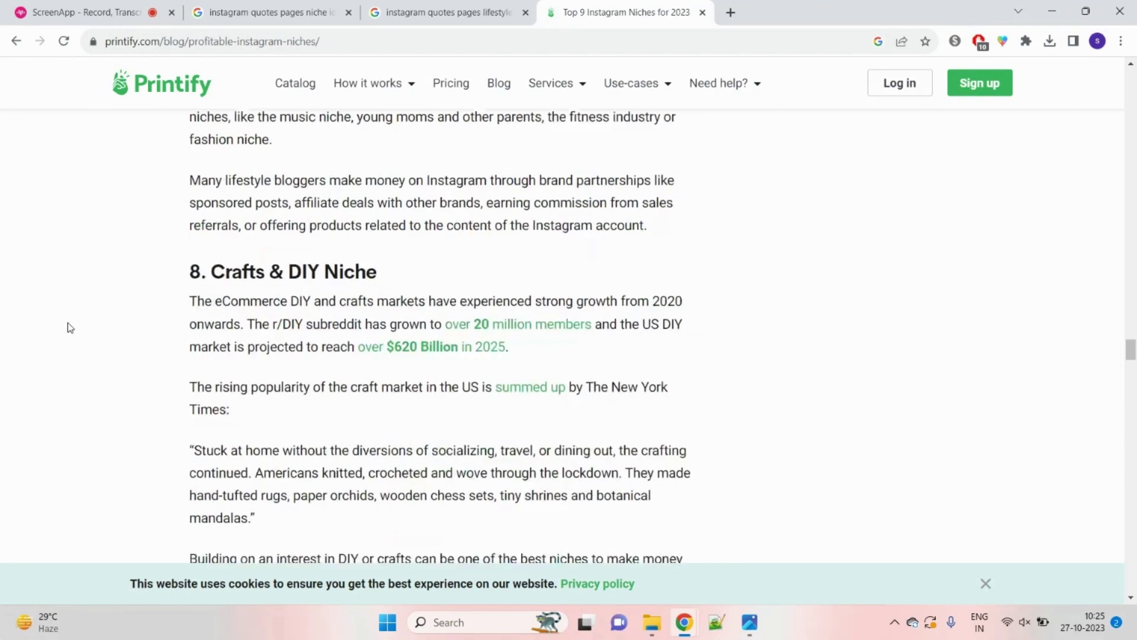
pyautogui.scroll(-6, 68, 326)
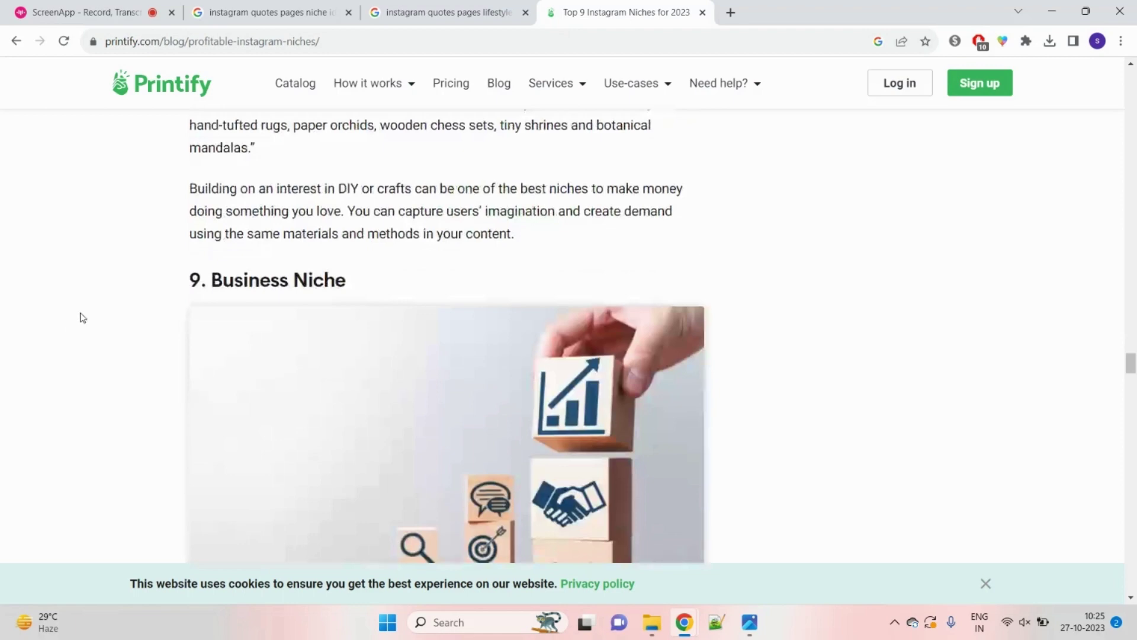
pyautogui.scroll(-6, 74, 322)
pyautogui.scroll(-2, 301, 396)
pyautogui.scroll(-2, 300, 396)
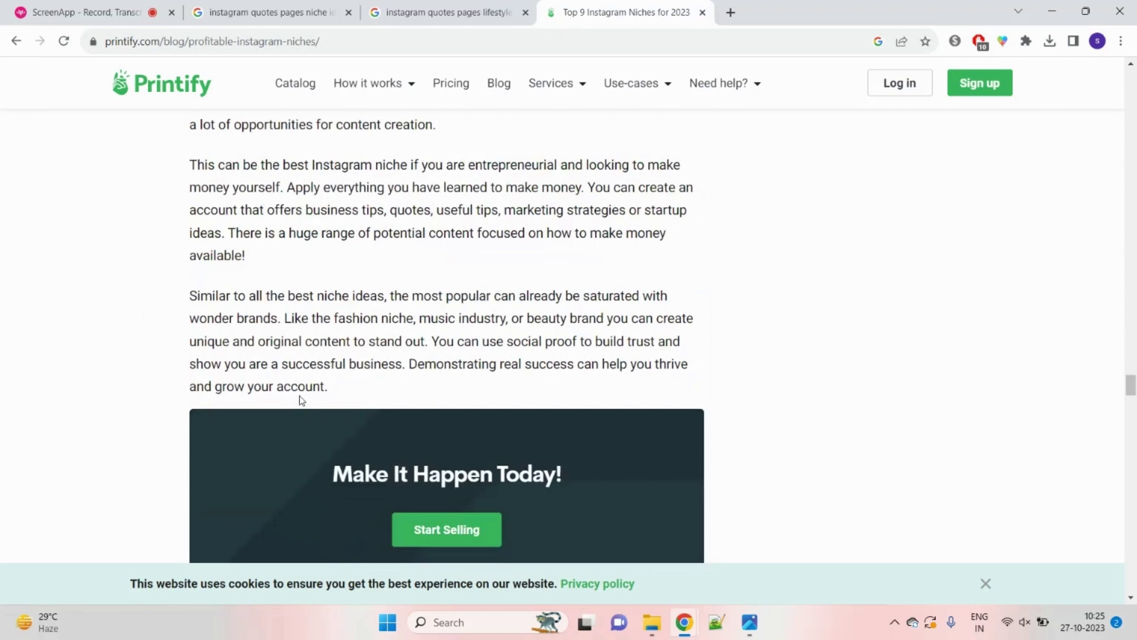
pyautogui.click(276, 13)
pyautogui.click(444, 13)
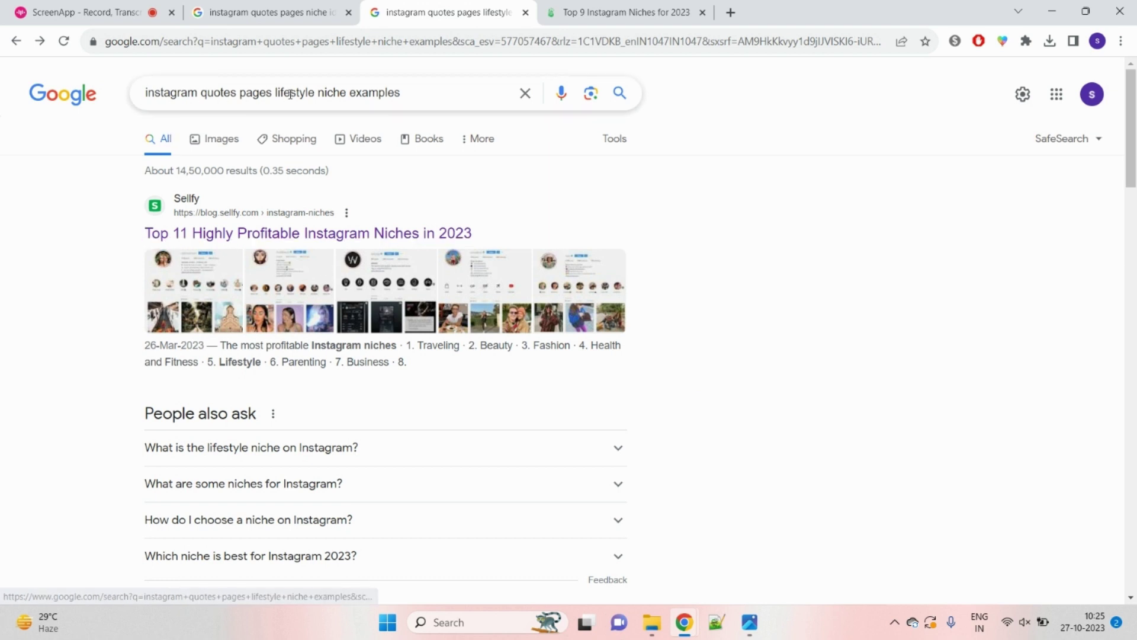
# Step: Check the Sellfy result, switch to image results, and open and close the Sellfy article from its preview
pyautogui.click(193, 299)
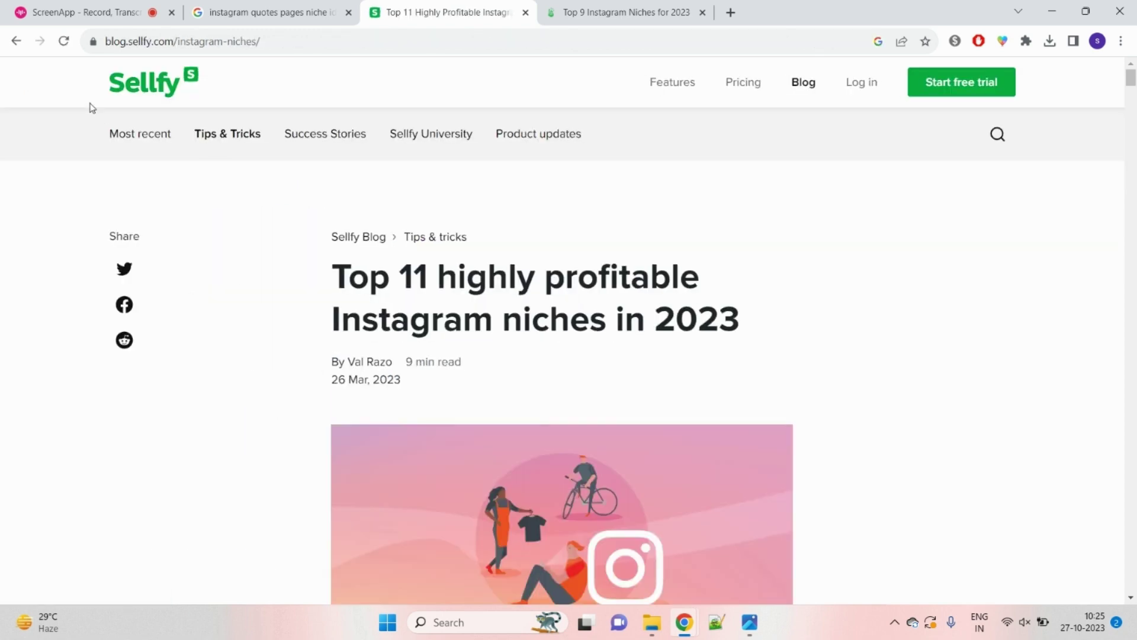
pyautogui.click(16, 41)
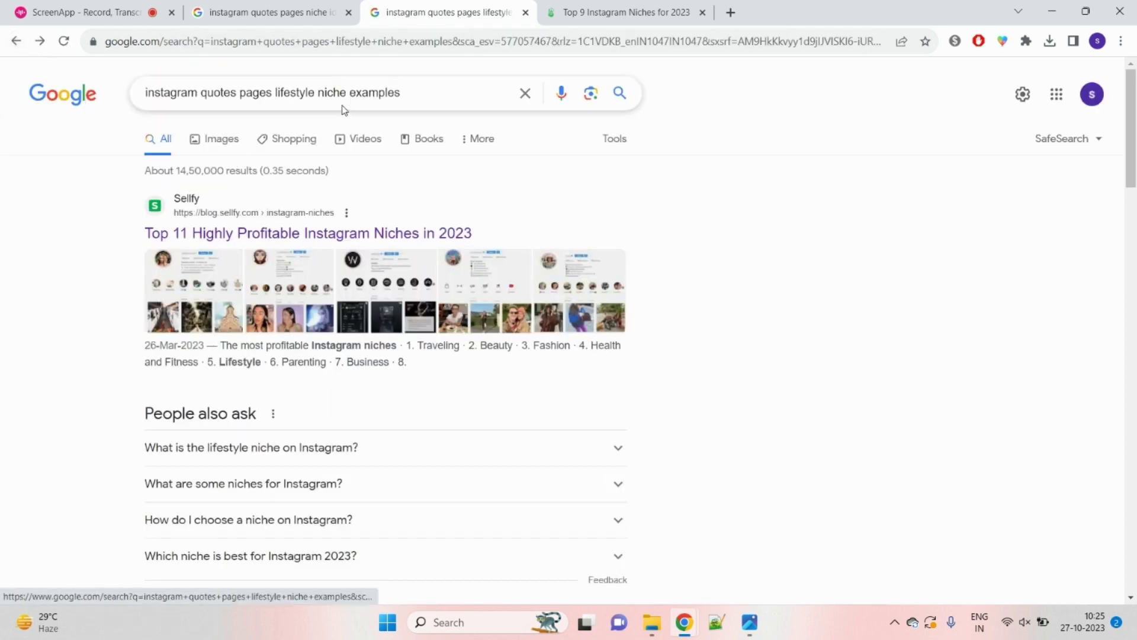
pyautogui.click(220, 140)
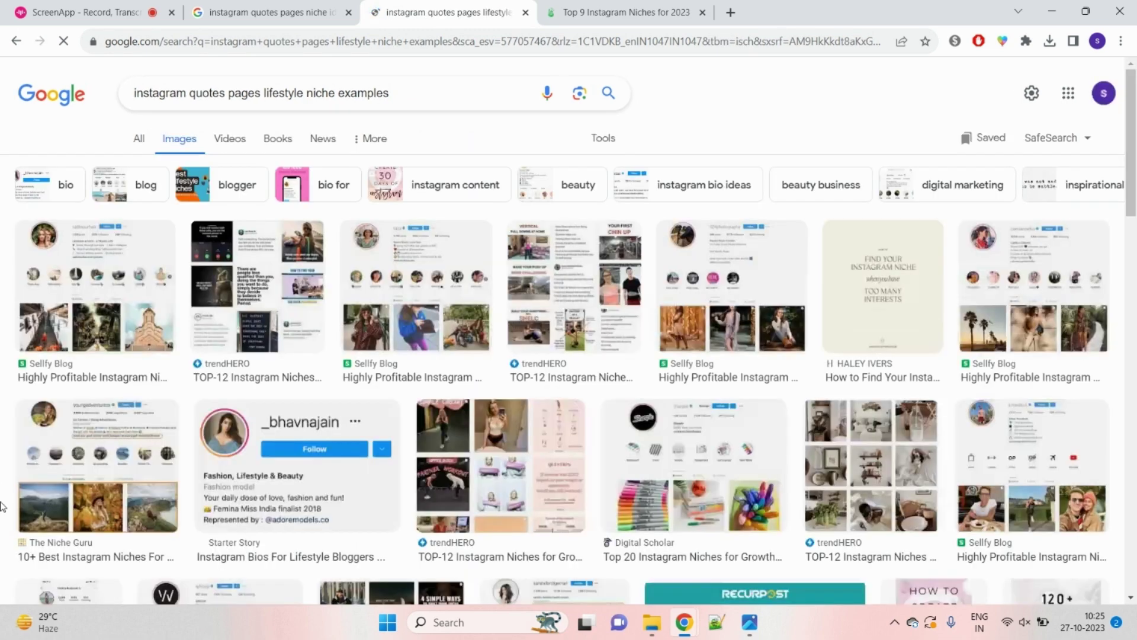
pyautogui.click(141, 261)
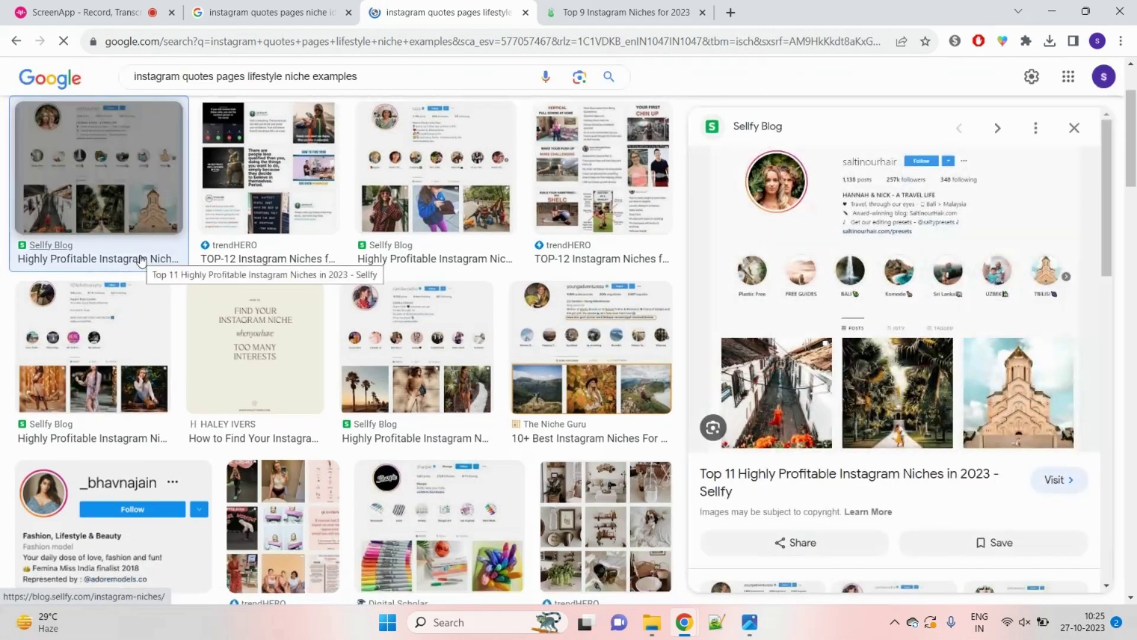
pyautogui.click(886, 212)
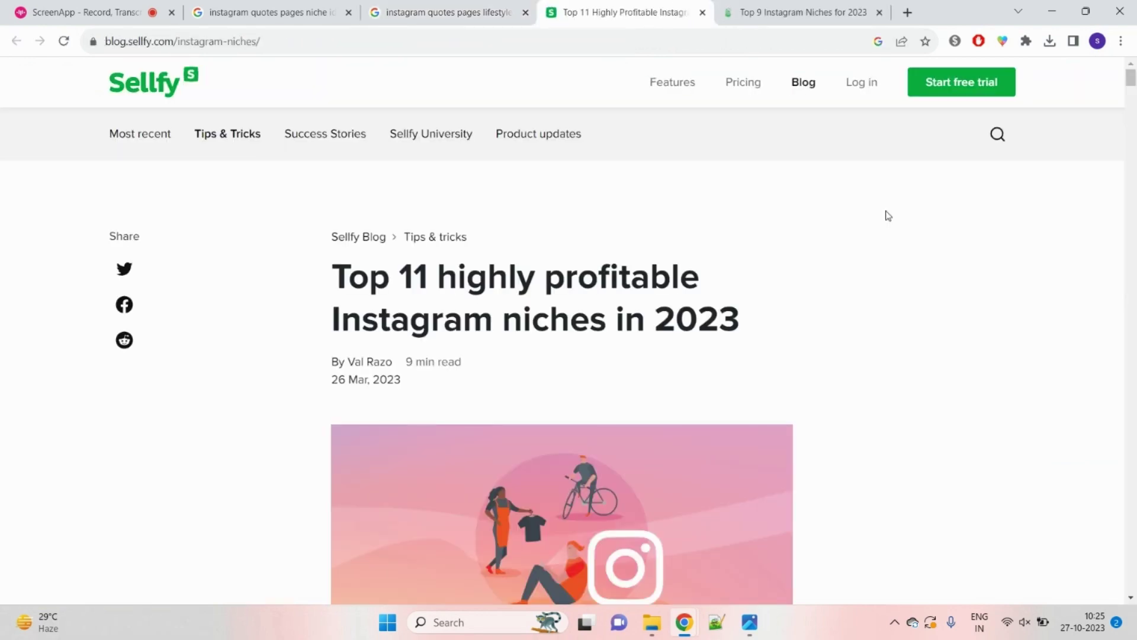
pyautogui.hotkey('ctrl', 'w')
# Step: Preview several image results, including the trendHERO one, then bring up the Instagram topics image in Photos
pyautogui.scroll(2, 228, 262)
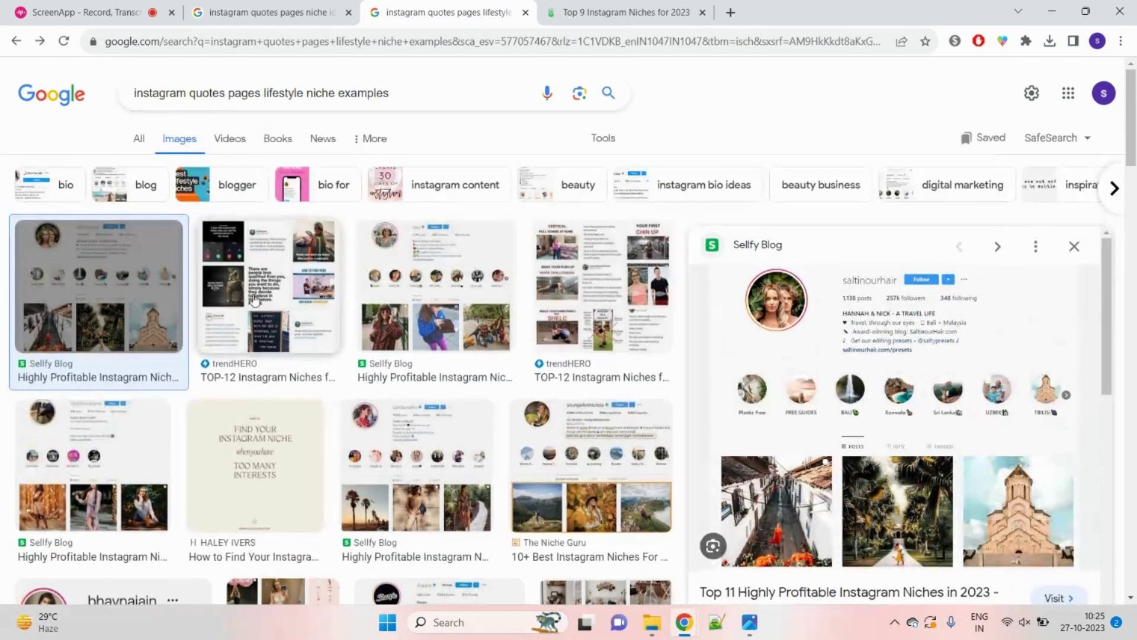
pyautogui.click(255, 300)
pyautogui.click(435, 284)
pyautogui.click(603, 285)
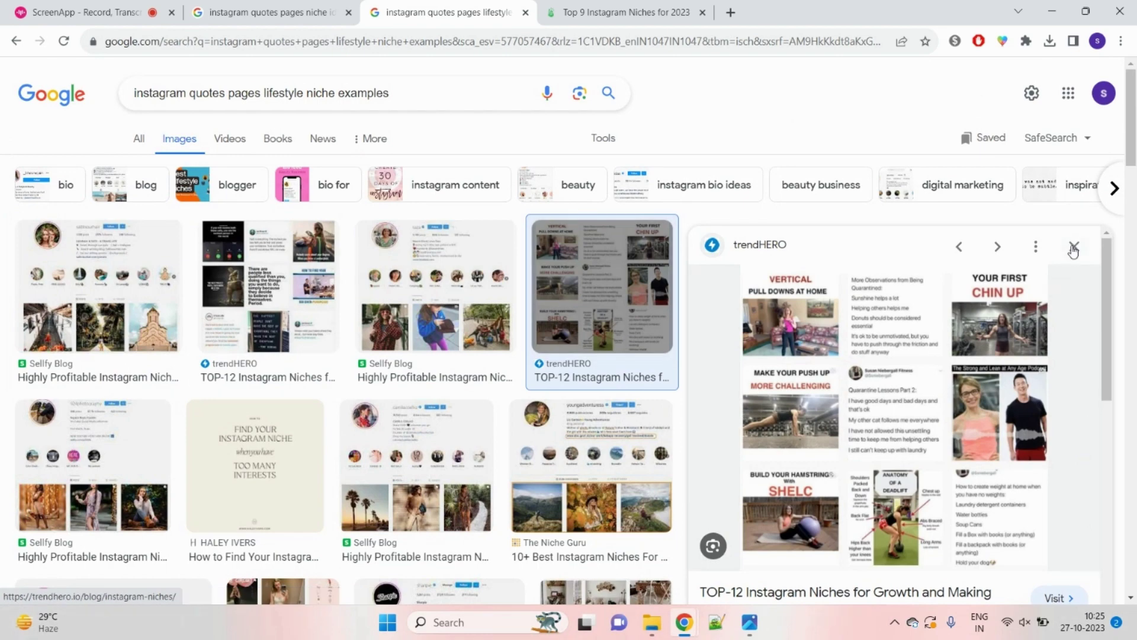
pyautogui.click(1073, 249)
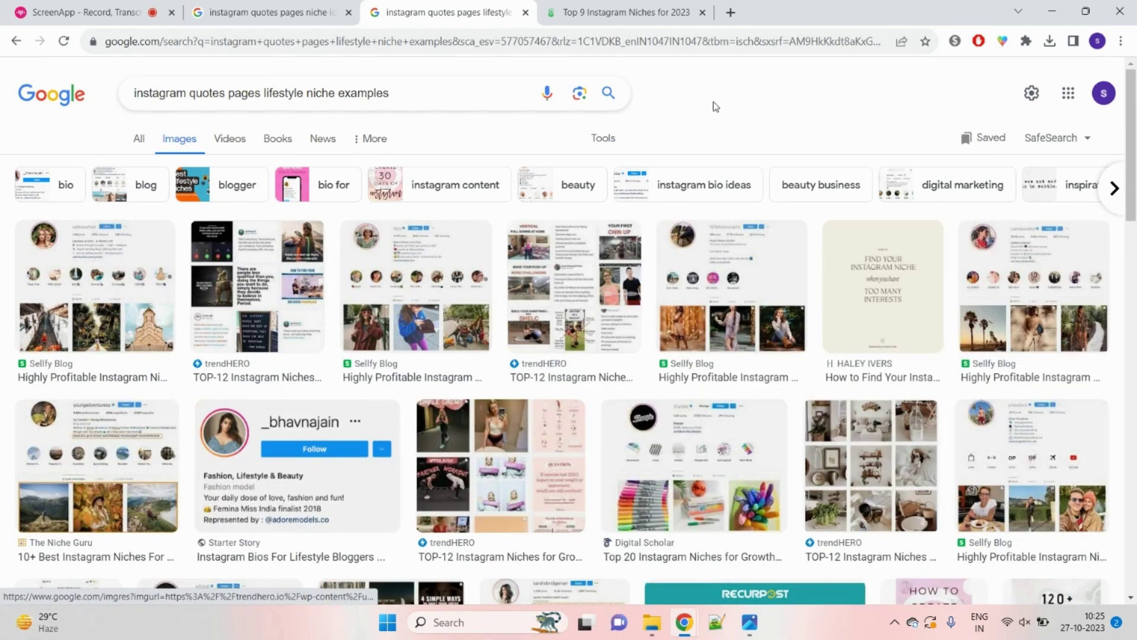
pyautogui.click(749, 622)
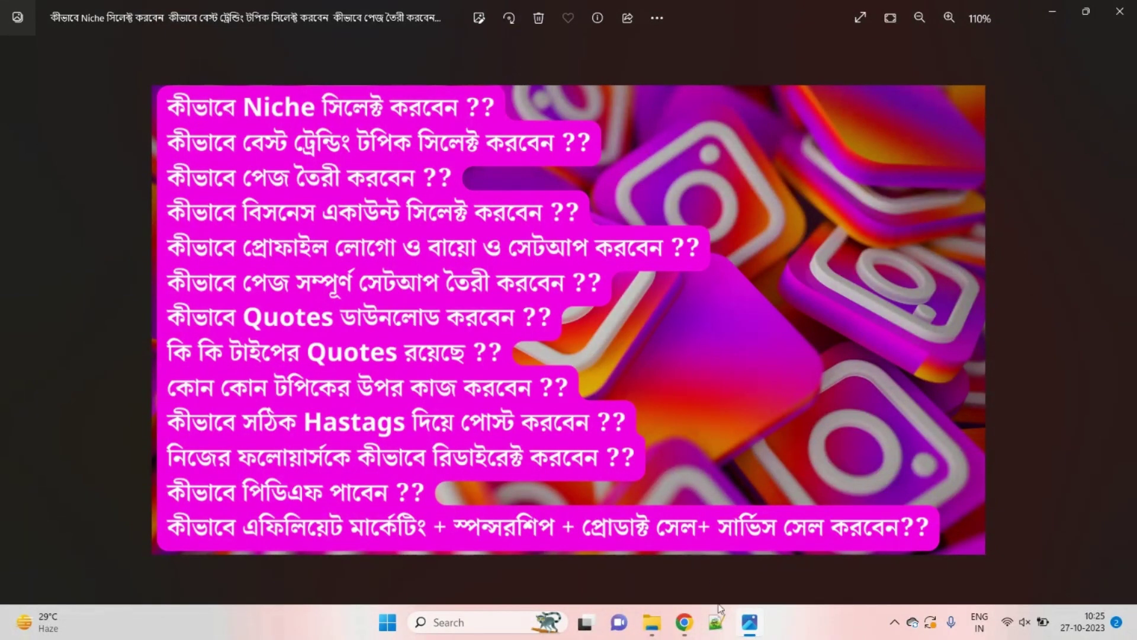
# Step: Switch from the Instagram topics image in Photos back to the Google Images results in Chrome
pyautogui.click(717, 622)
pyautogui.moveTo(686, 630)
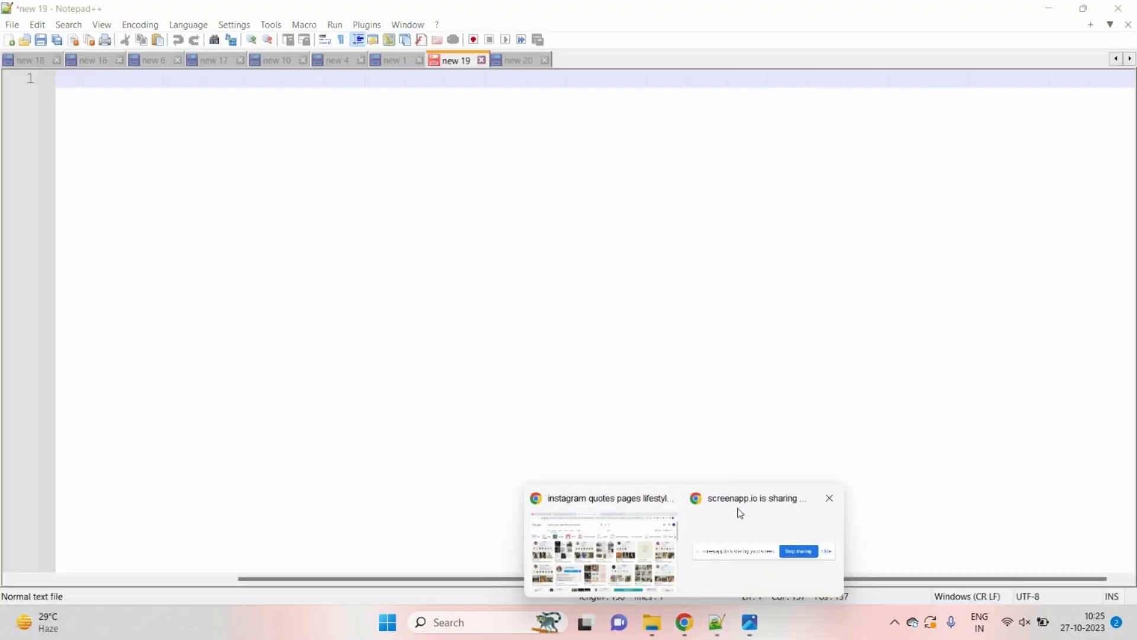
pyautogui.click(745, 631)
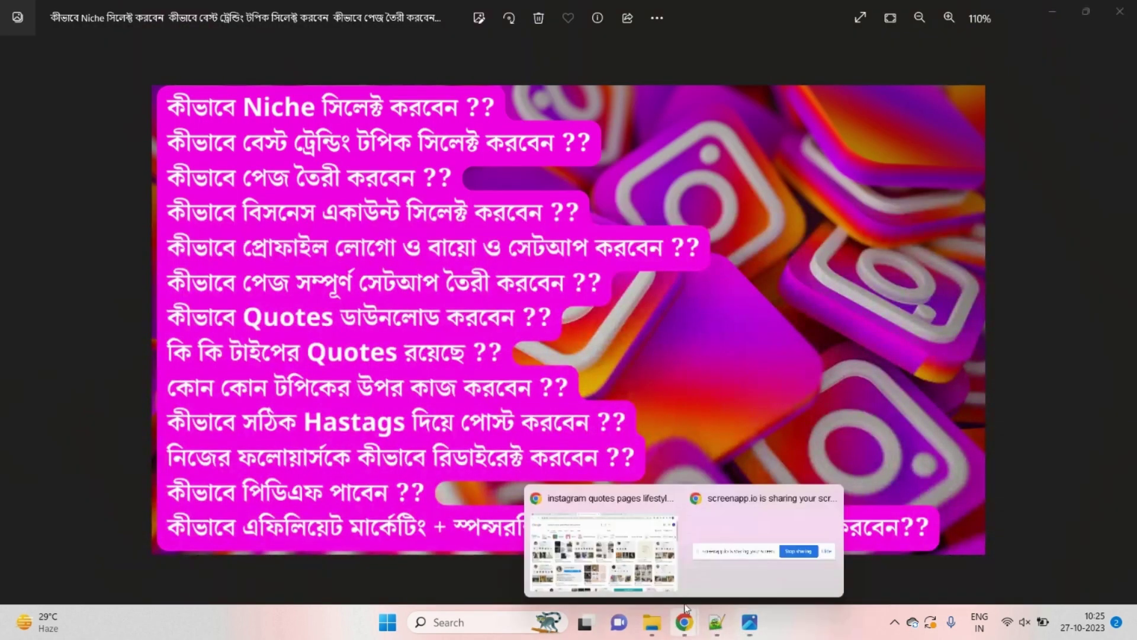
pyautogui.click(598, 547)
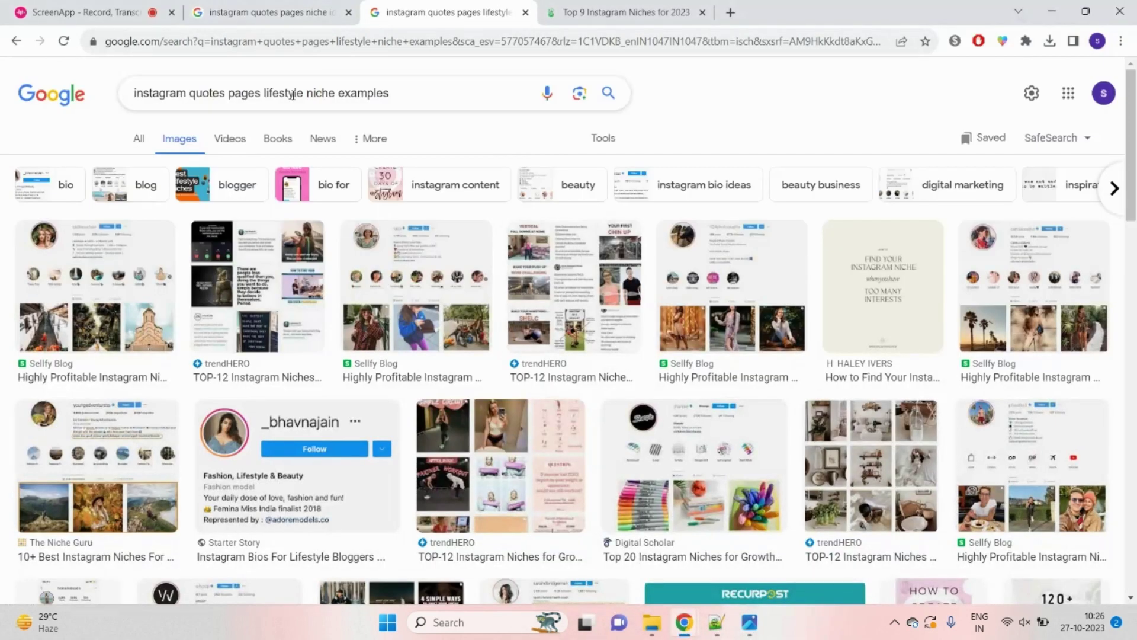
# Step: Search images for 'instagram quotes for success', browse results, then start replacing 'success' with 'attitu'
pyautogui.moveTo(226, 95); pyautogui.dragTo(462, 102)
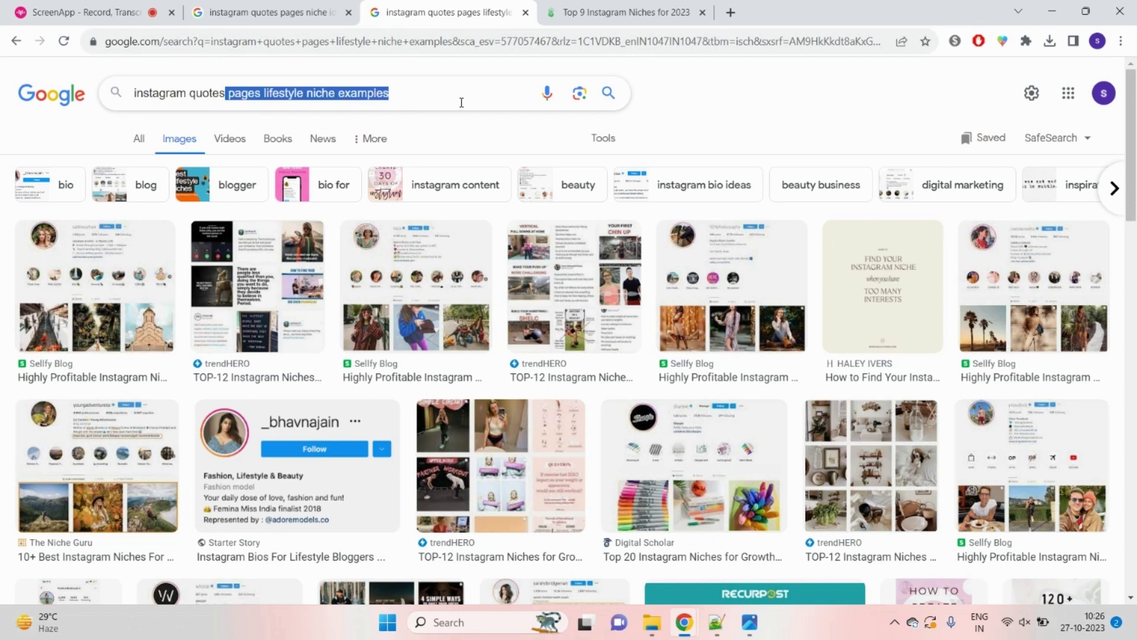
pyautogui.press('BackSpace')
pyautogui.write('for')
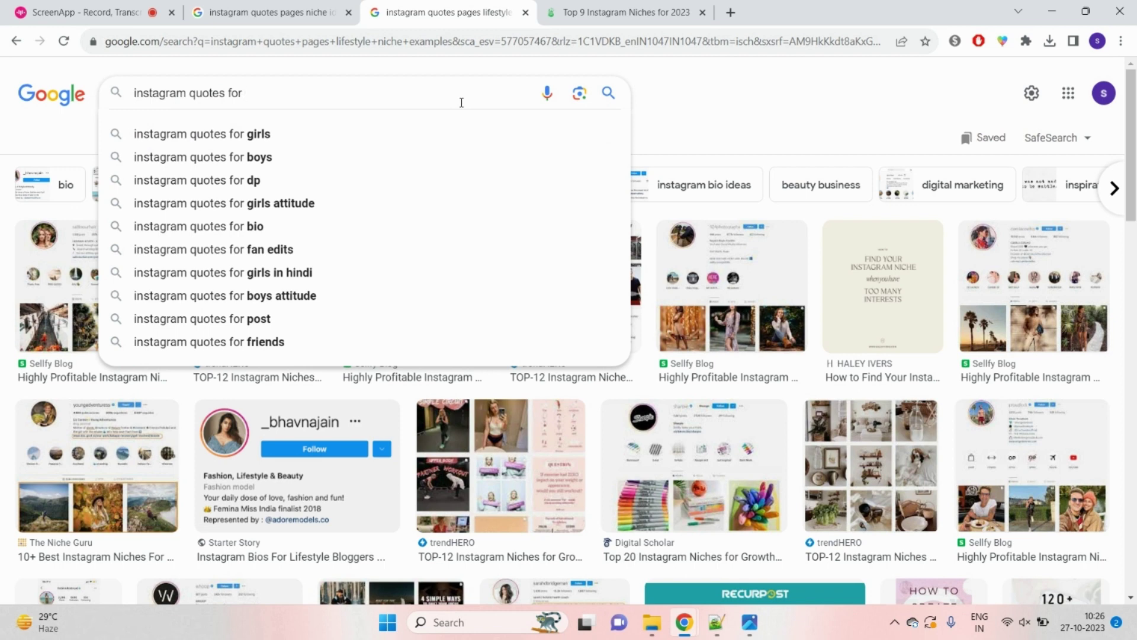
pyautogui.write('succ')
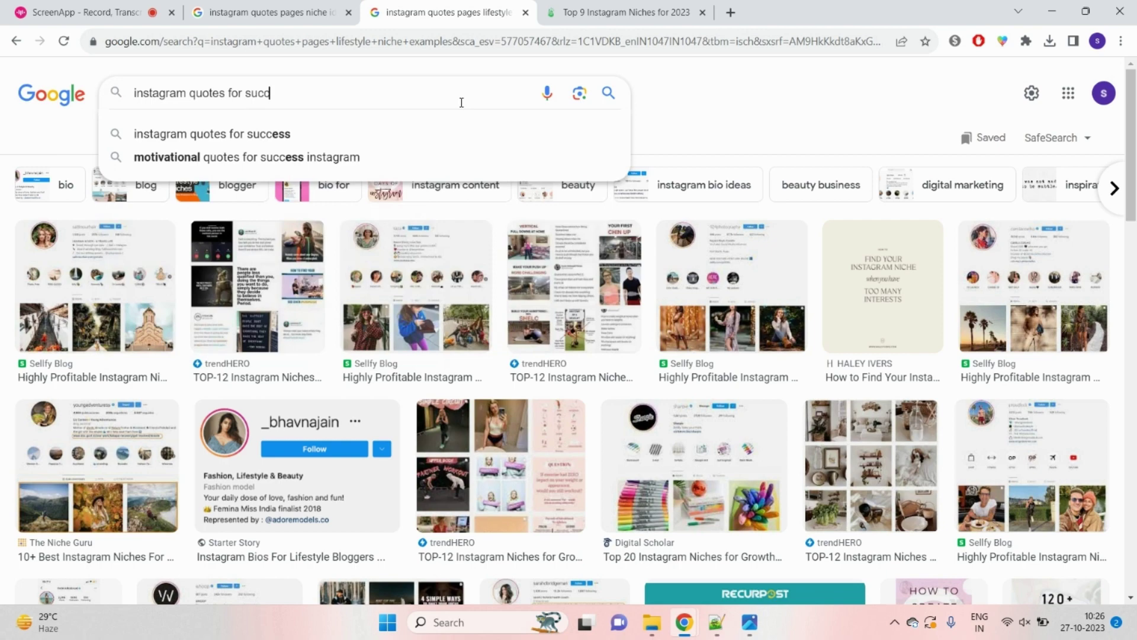
pyautogui.click(462, 134)
pyautogui.scroll(-10, 953, 323)
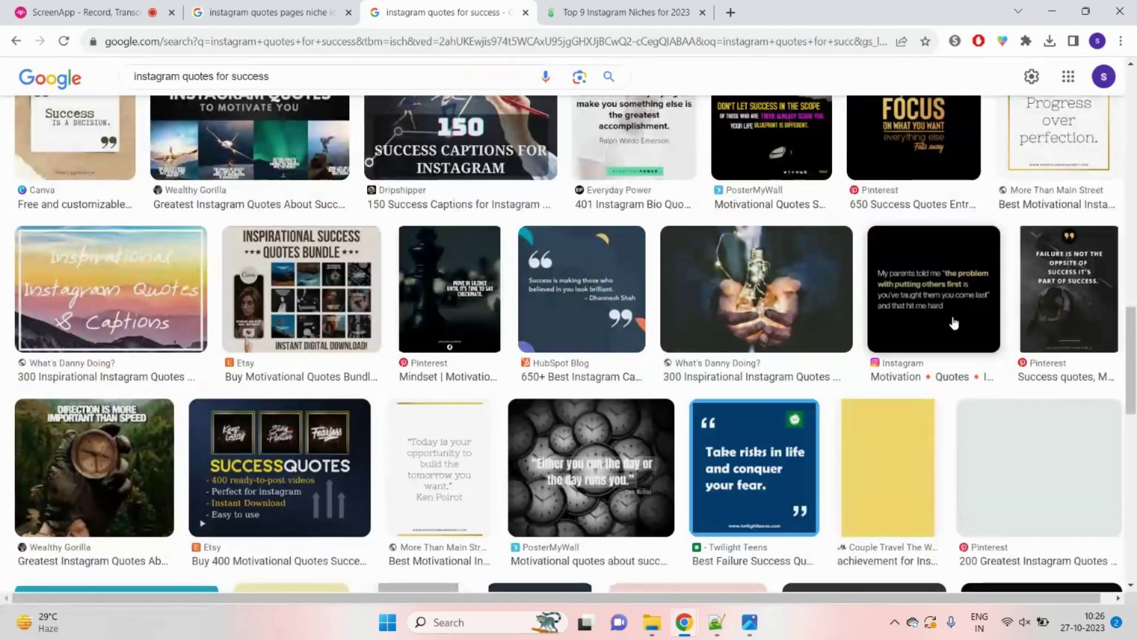
pyautogui.scroll(-5, 953, 323)
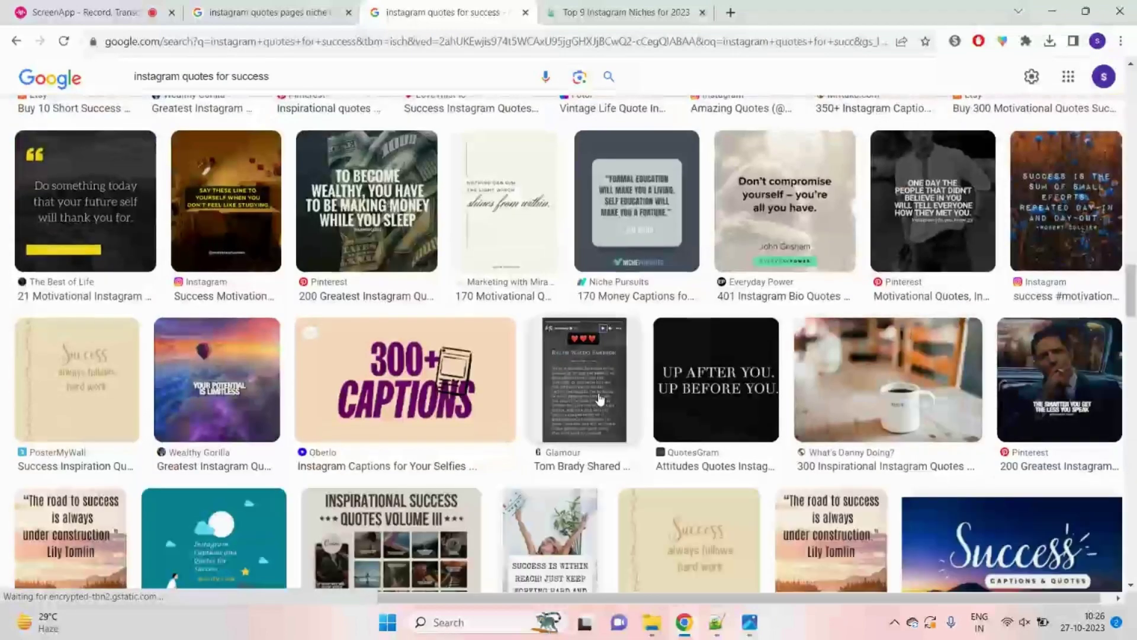
pyautogui.scroll(10, 954, 323)
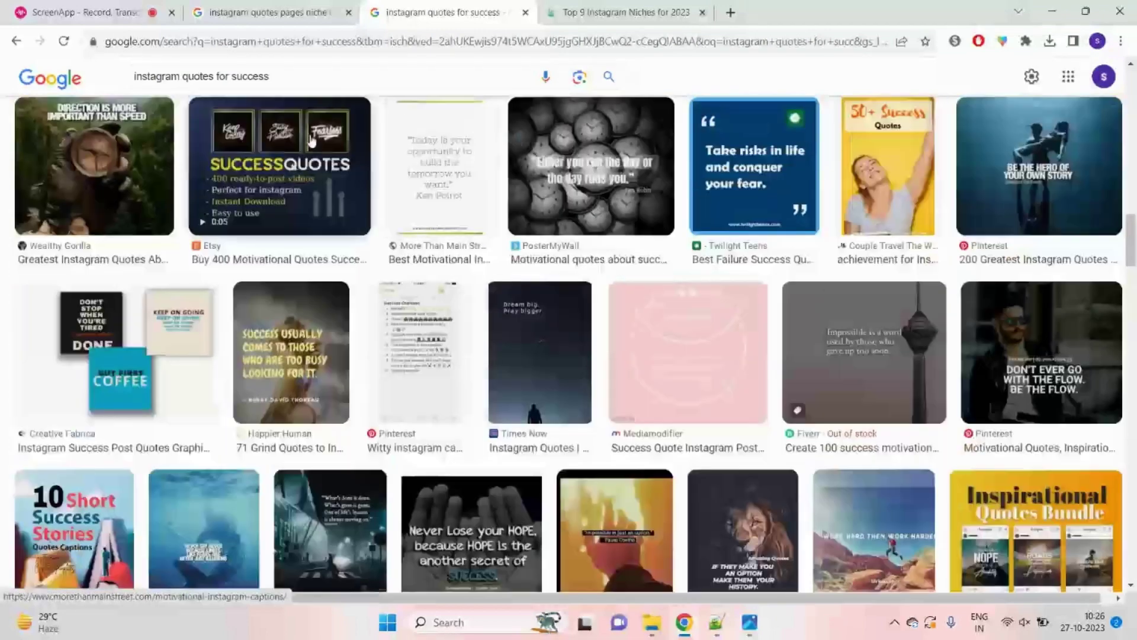
pyautogui.doubleClick(233, 75)
pyautogui.write('attitu')
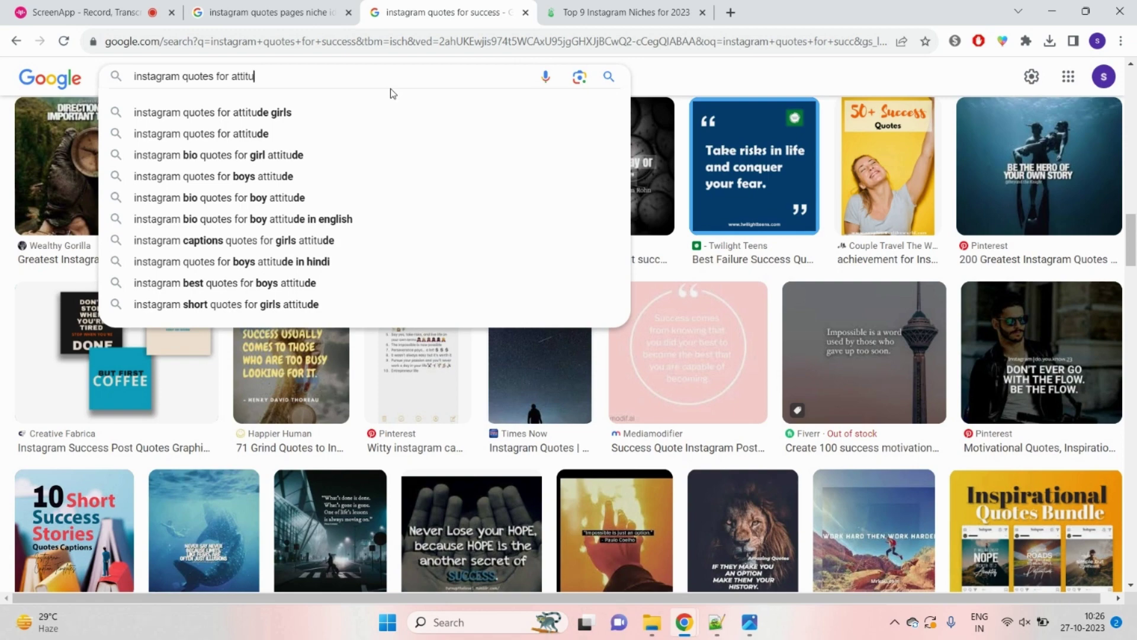
# Step: Run the image search 'instagram quotes for attitude' and scroll through the results
pyautogui.write('de')
pyautogui.press('Return')
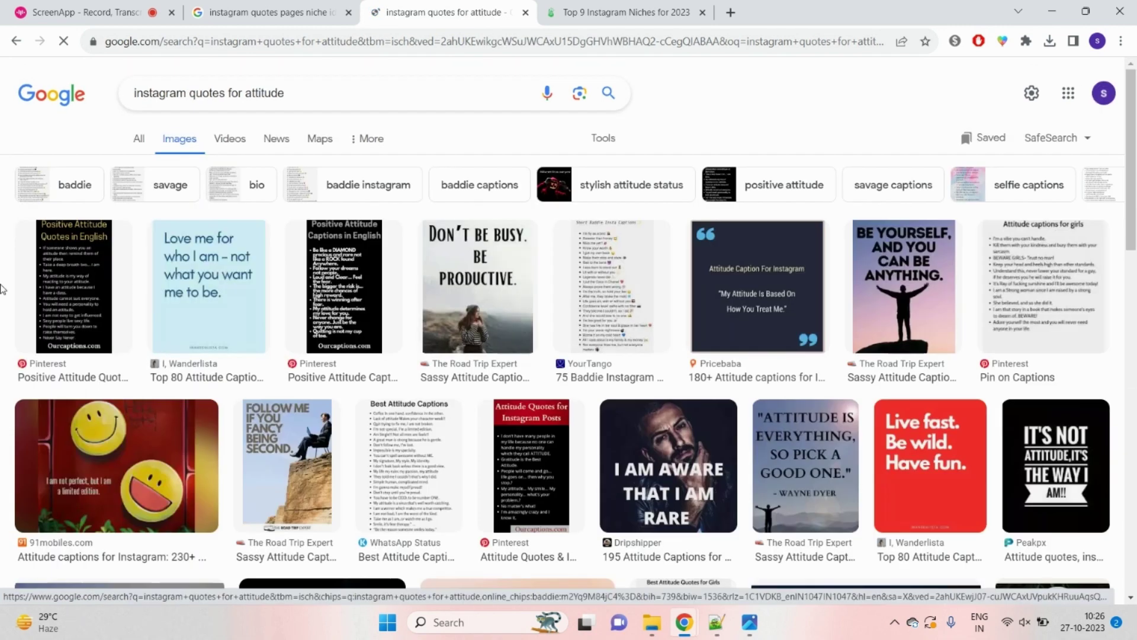
pyautogui.scroll(-5, 592, 414)
pyautogui.scroll(-2, 718, 498)
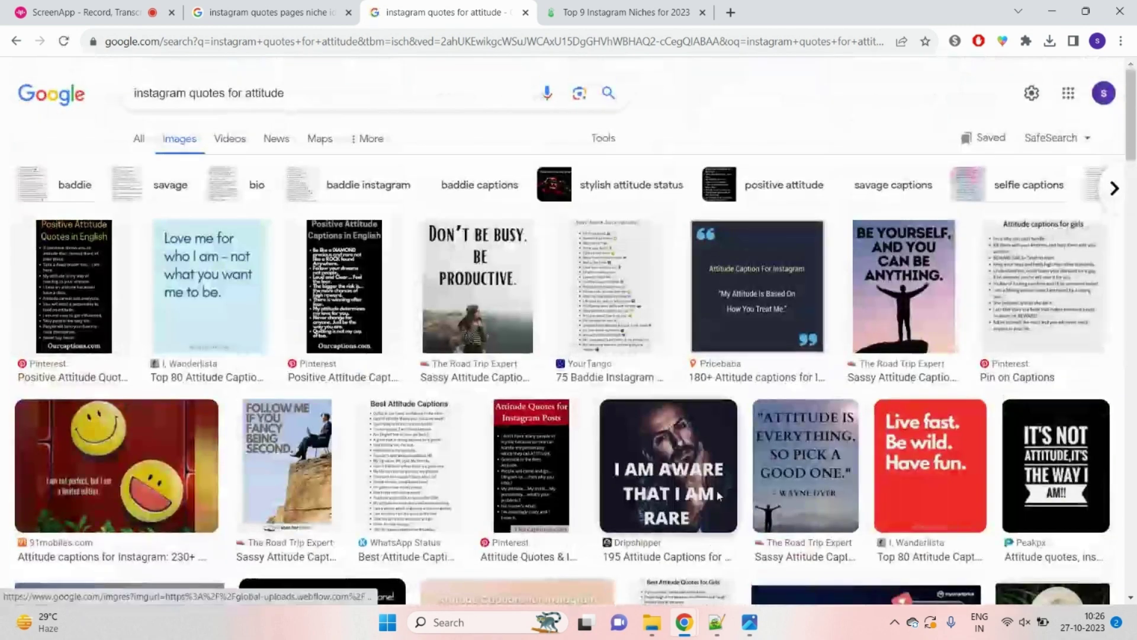
pyautogui.scroll(2, 718, 498)
# Step: Add 'in bengali' to the query and browse the Bengali attitude quote images
pyautogui.click(326, 99)
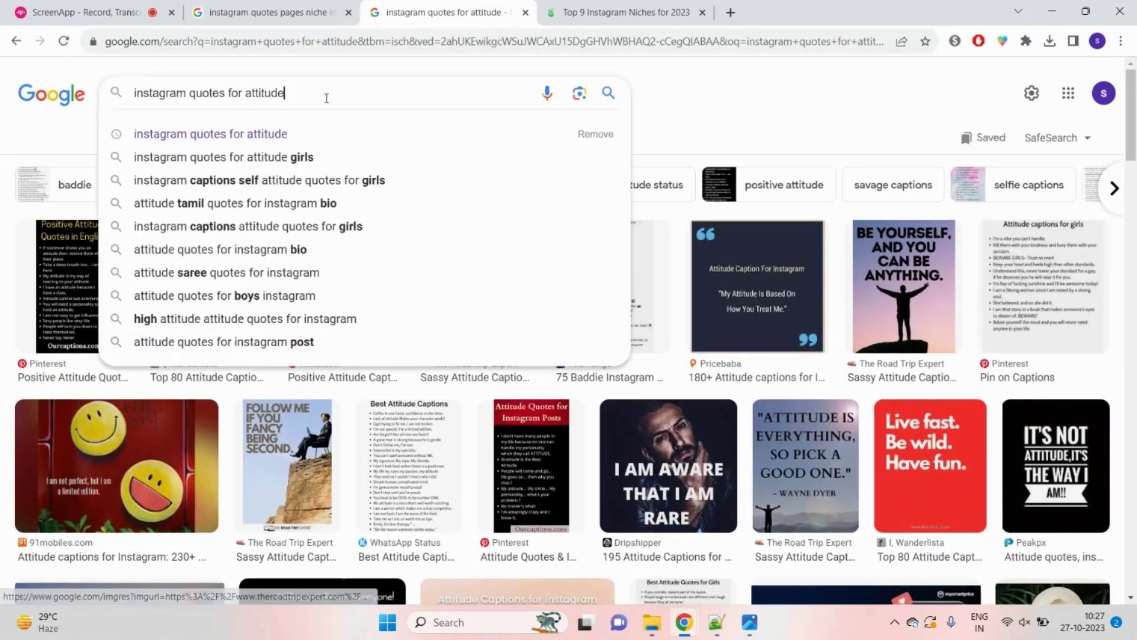
pyautogui.write('in ben')
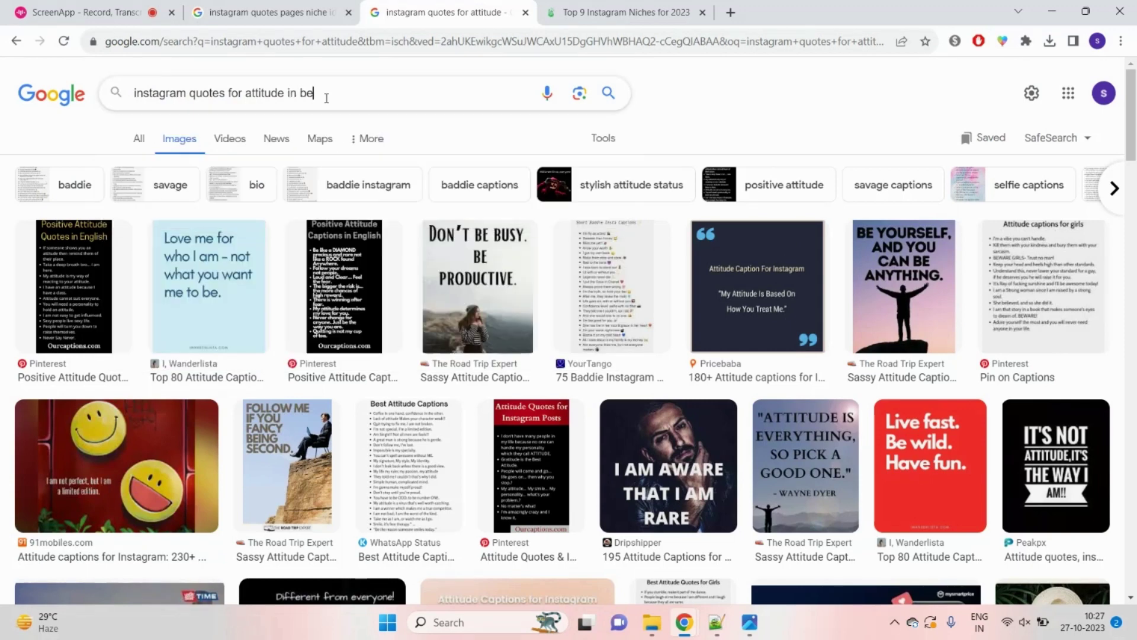
pyautogui.write('gali')
pyautogui.press('Return')
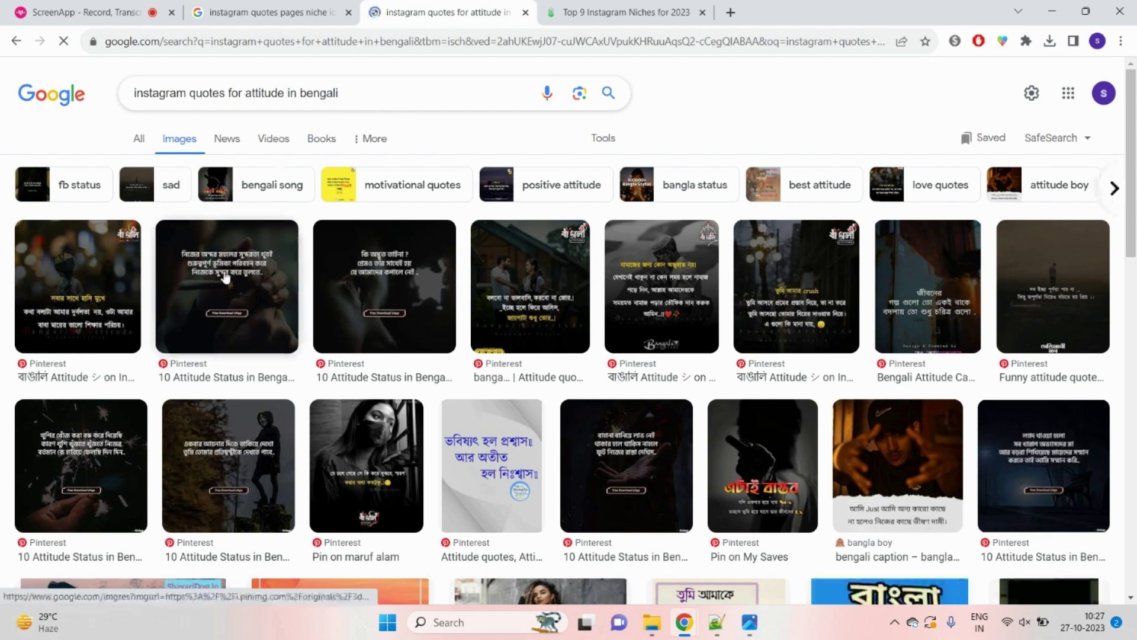
pyautogui.scroll(-2, 684, 275)
pyautogui.scroll(2, 684, 275)
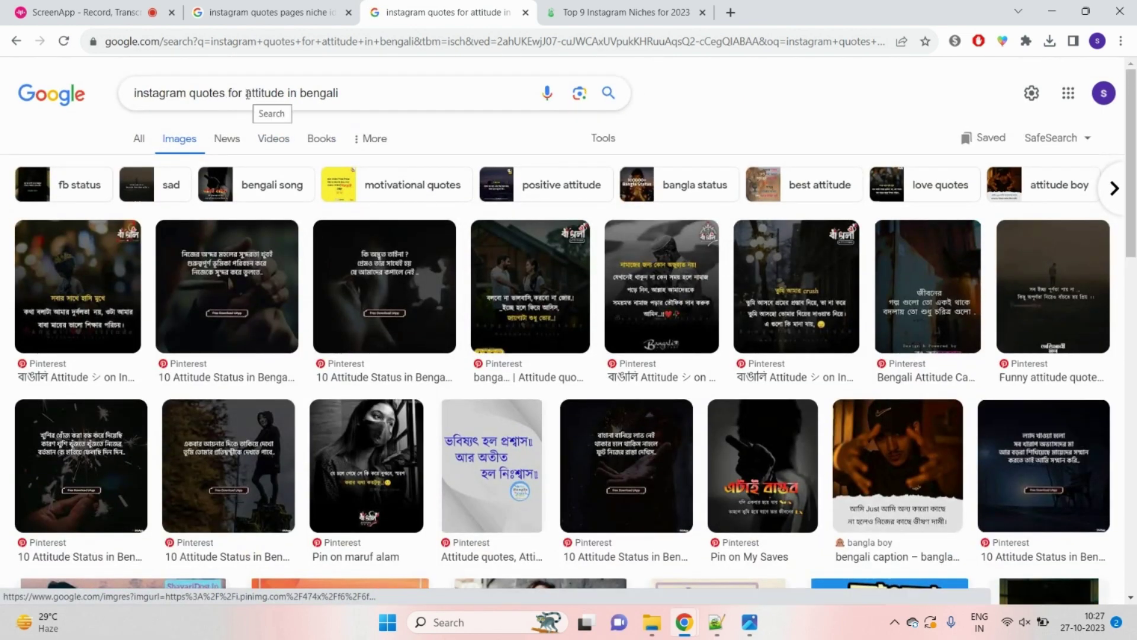
# Step: Search for 'a p j abdul kalam' quotes, preview the 'What is stress?' image, then open a new tab
pyautogui.moveTo(248, 93); pyautogui.dragTo(355, 90)
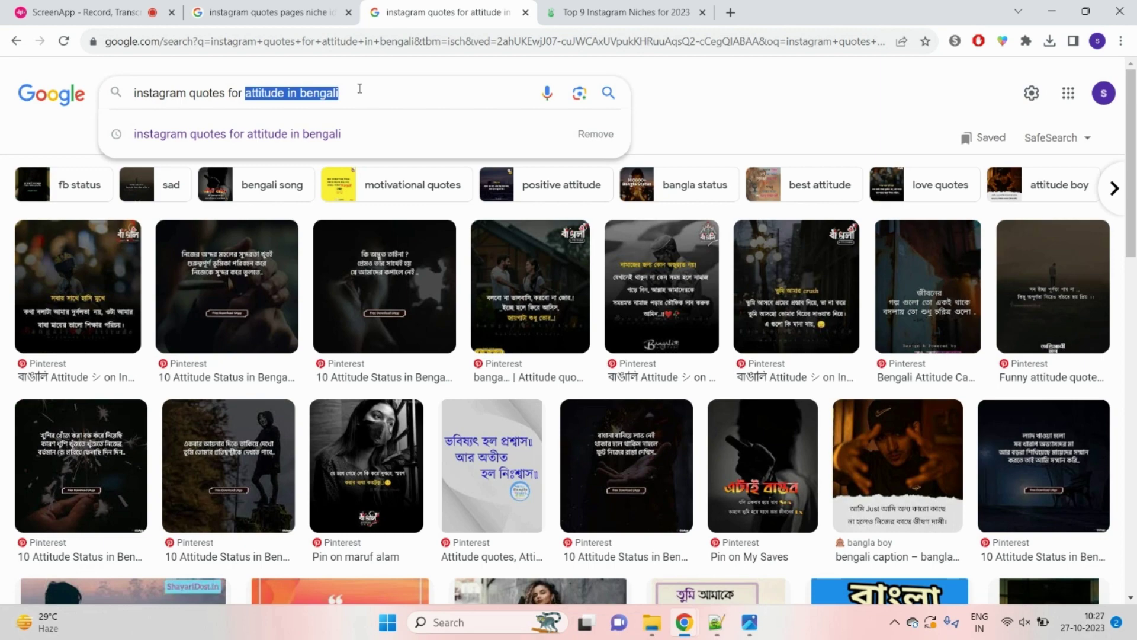
pyautogui.write('a p j abdul kalam')
pyautogui.press('Return')
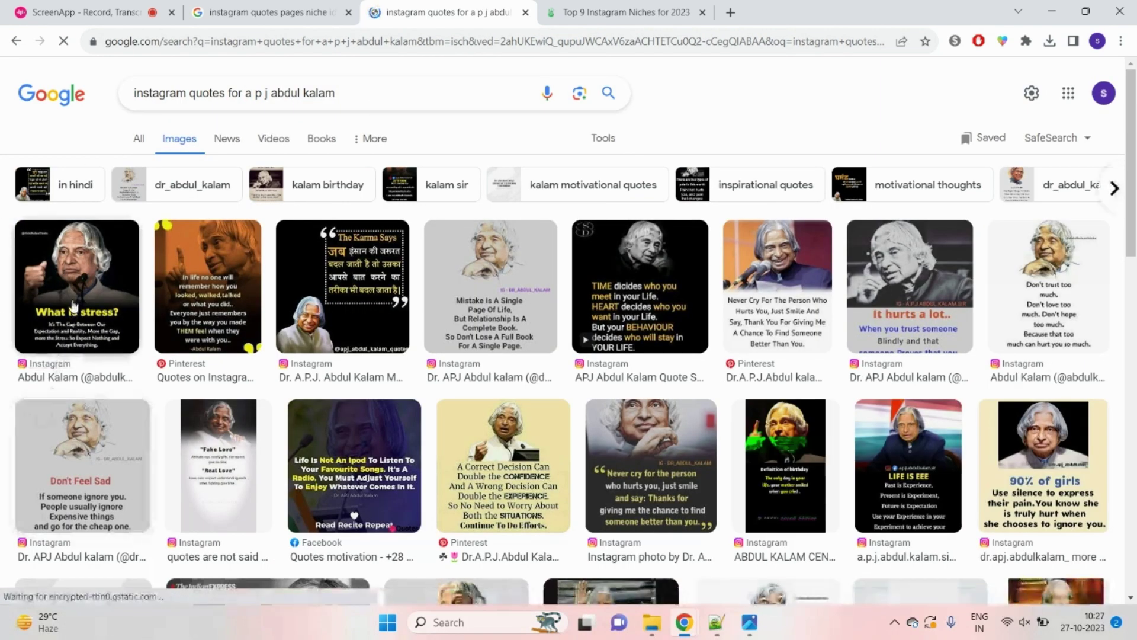
pyautogui.click(74, 305)
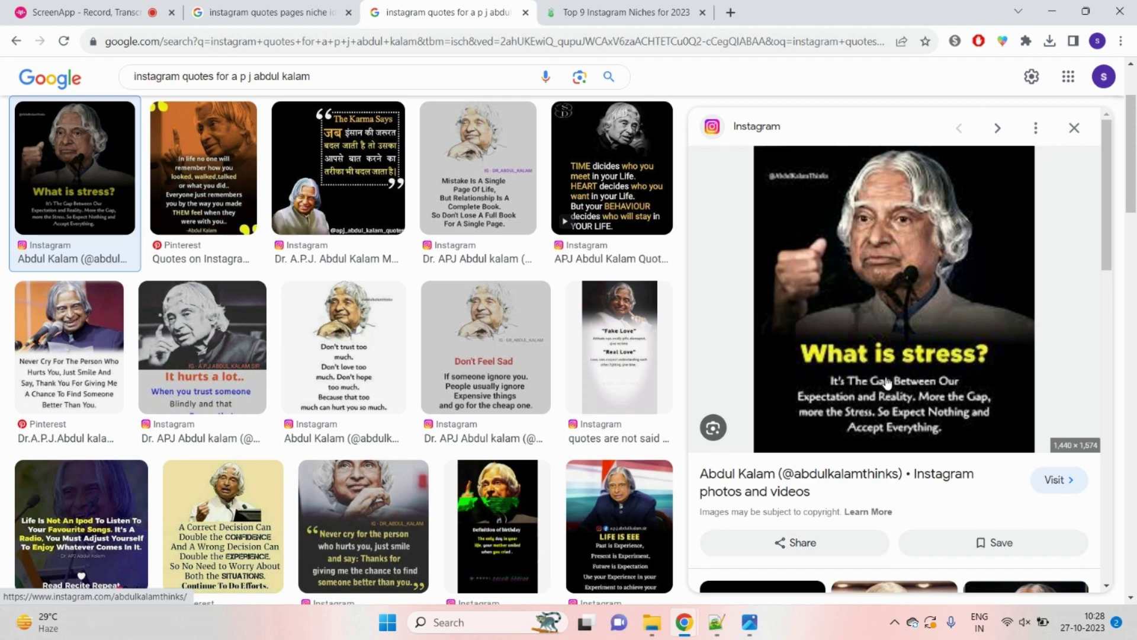
pyautogui.click(1074, 128)
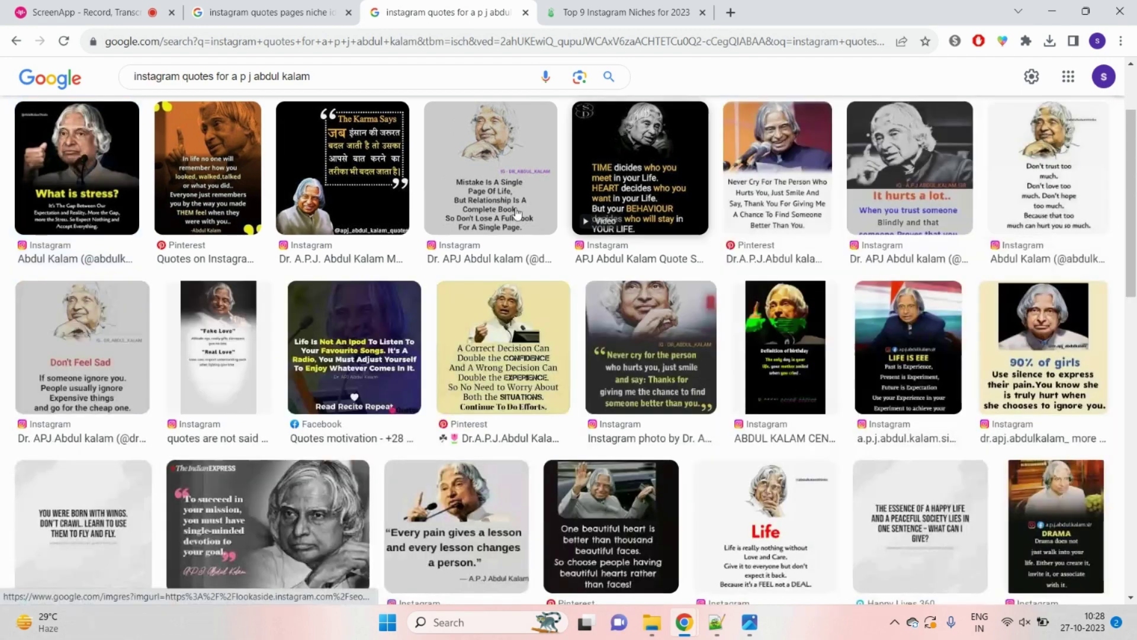
pyautogui.scroll(2, 224, 302)
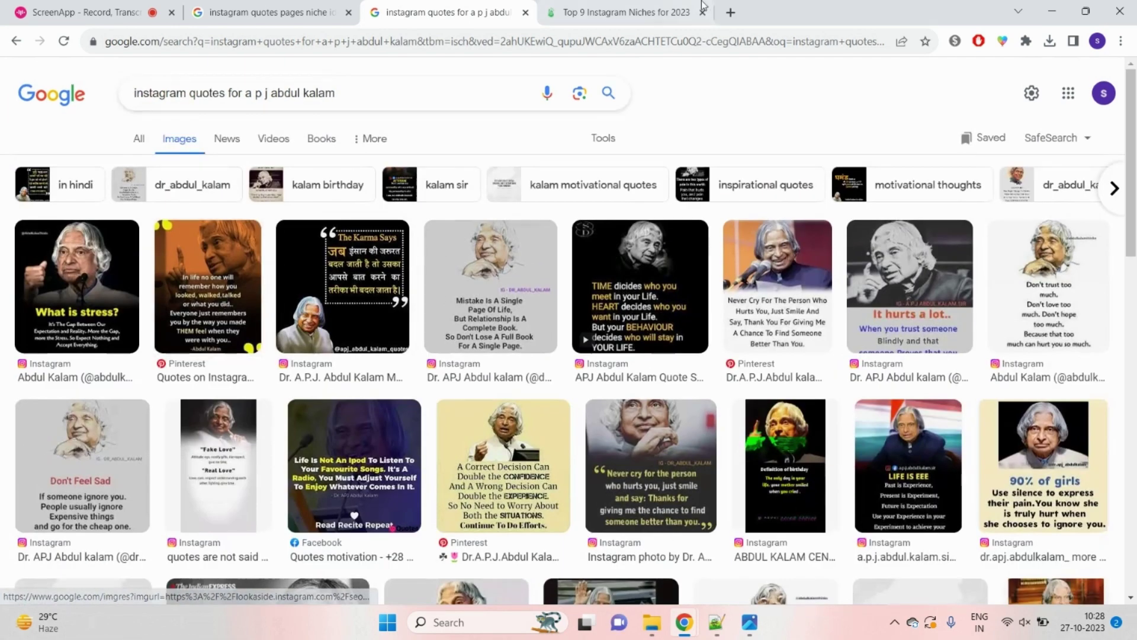
pyautogui.click(730, 12)
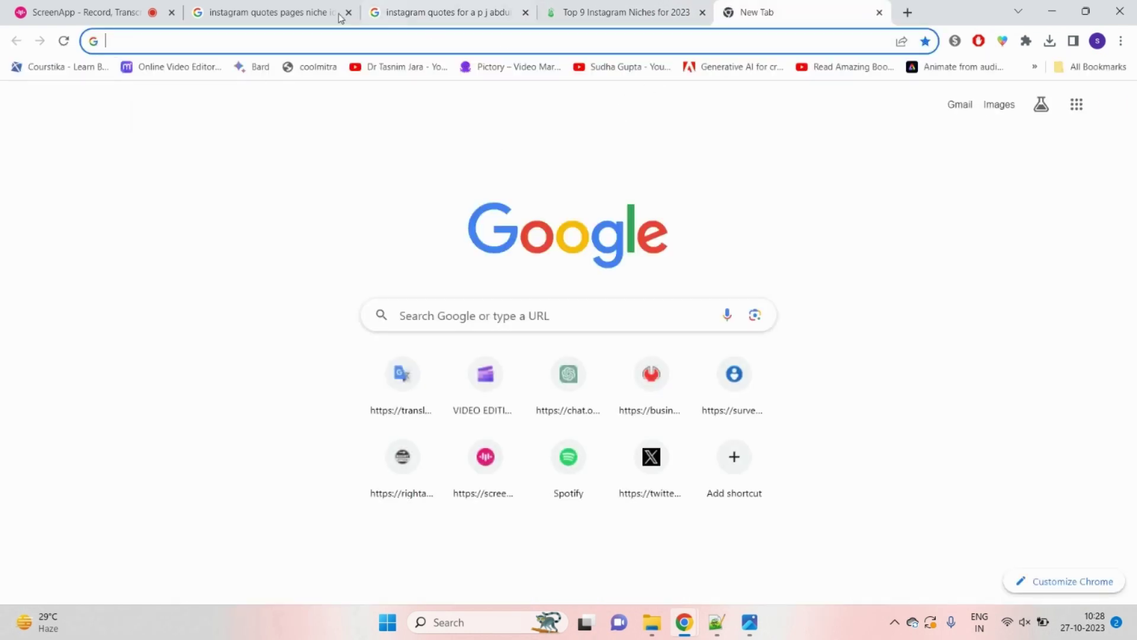
# Step: Return to the blank new tab and focus its address bar to enter the Instagram profile URL
pyautogui.click(292, 8)
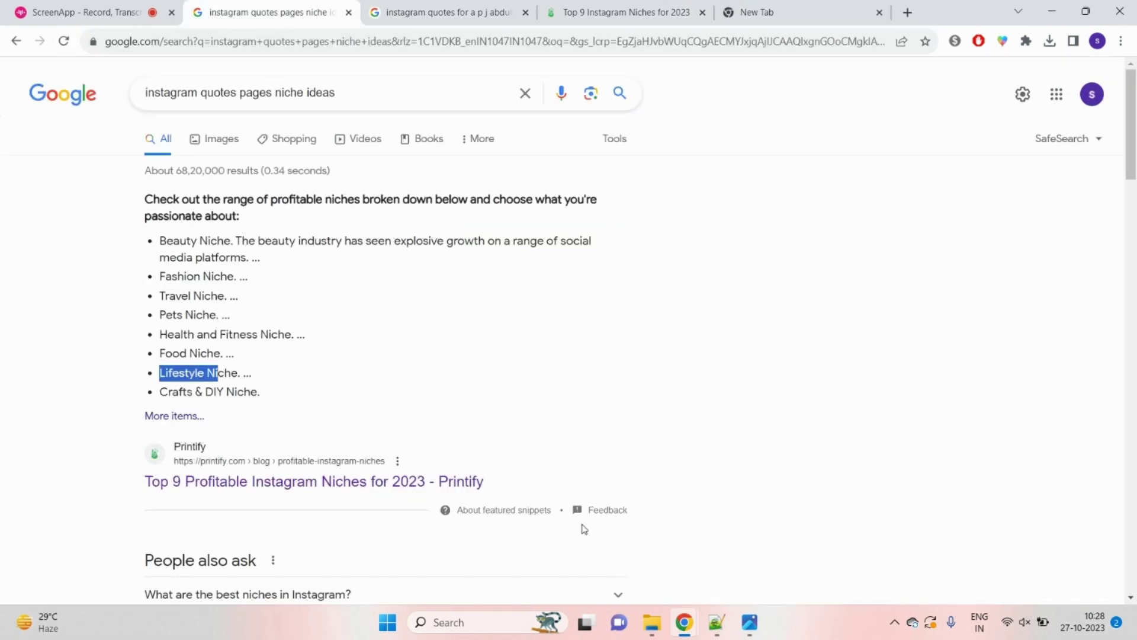
pyautogui.moveTo(745, 627)
pyautogui.click(800, 13)
pyautogui.click(781, 42)
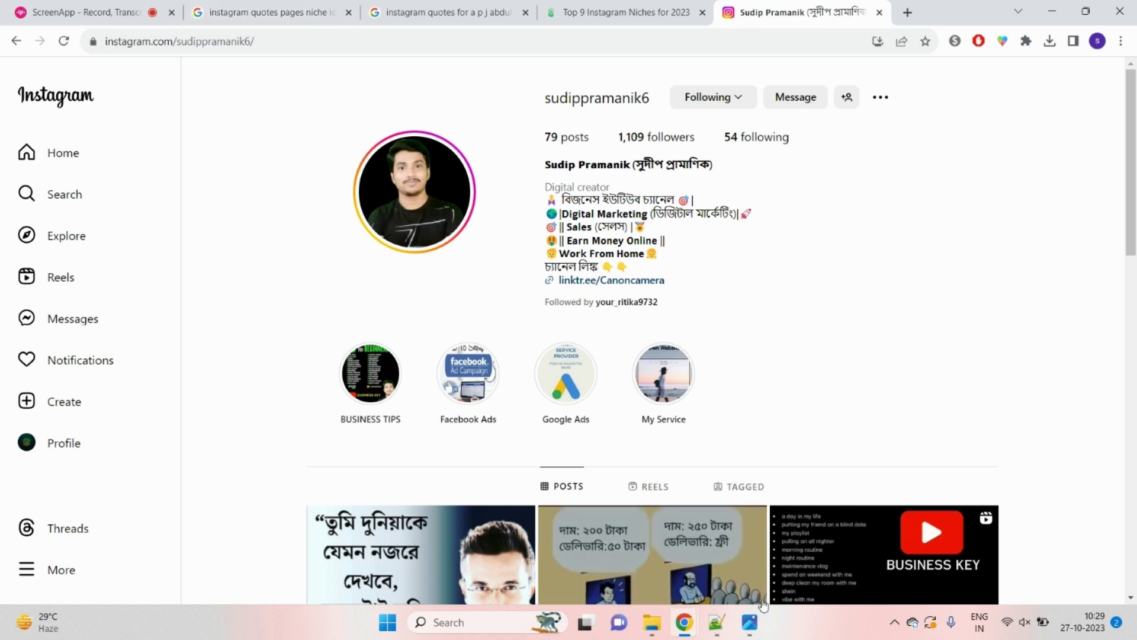
# Step: Bring the Instagram-tips image in Photos to the front
pyautogui.click(749, 622)
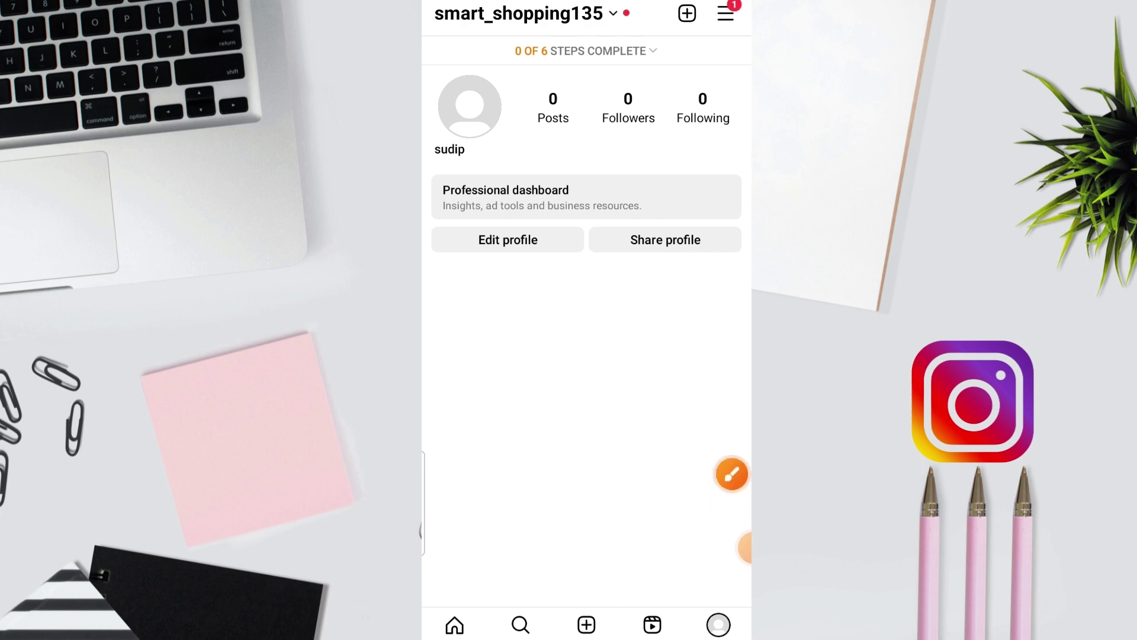
pyautogui.click(732, 474)
pyautogui.moveTo(549, 307)
pyautogui.mouseDown()
pyautogui.moveTo(699, 536)
pyautogui.moveTo(708, 577)
pyautogui.mouseUp()
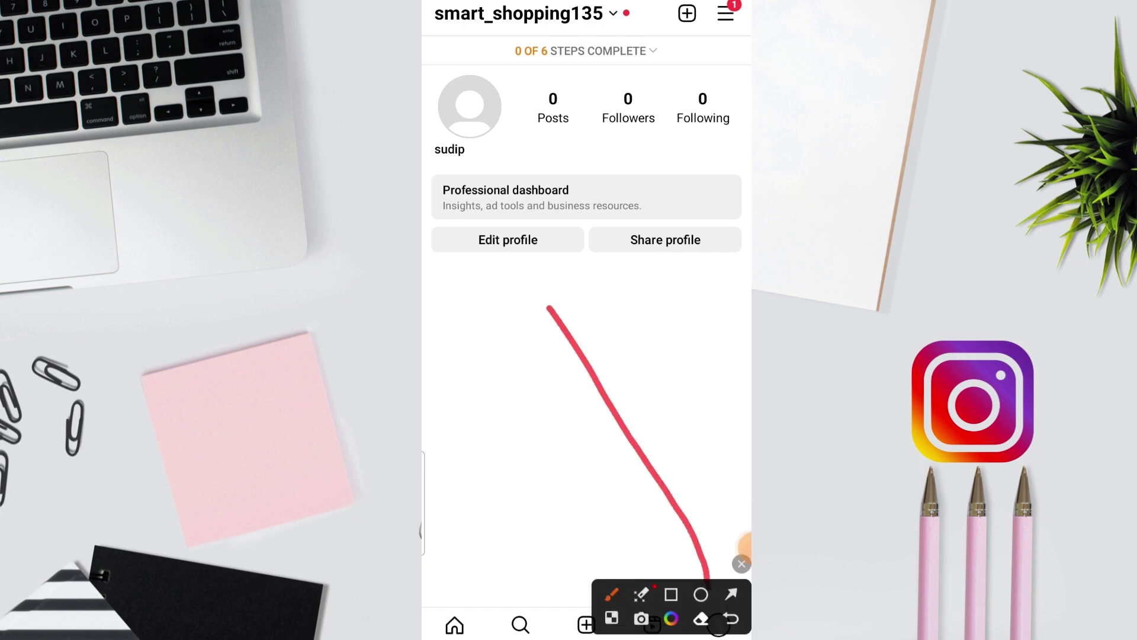
pyautogui.click(741, 563)
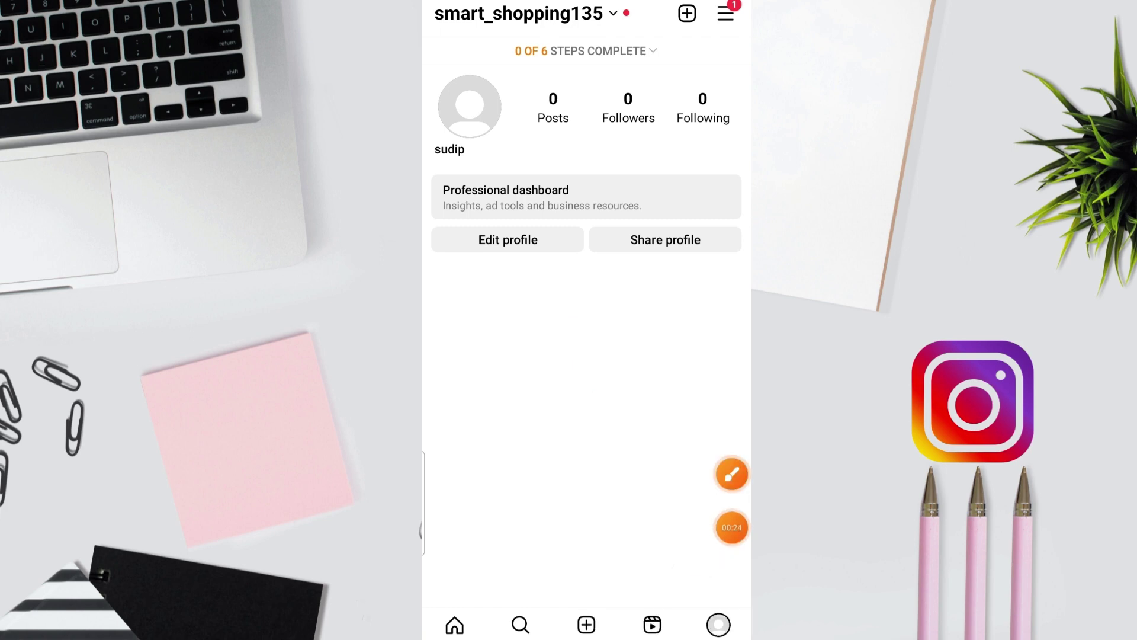
pyautogui.click(732, 474)
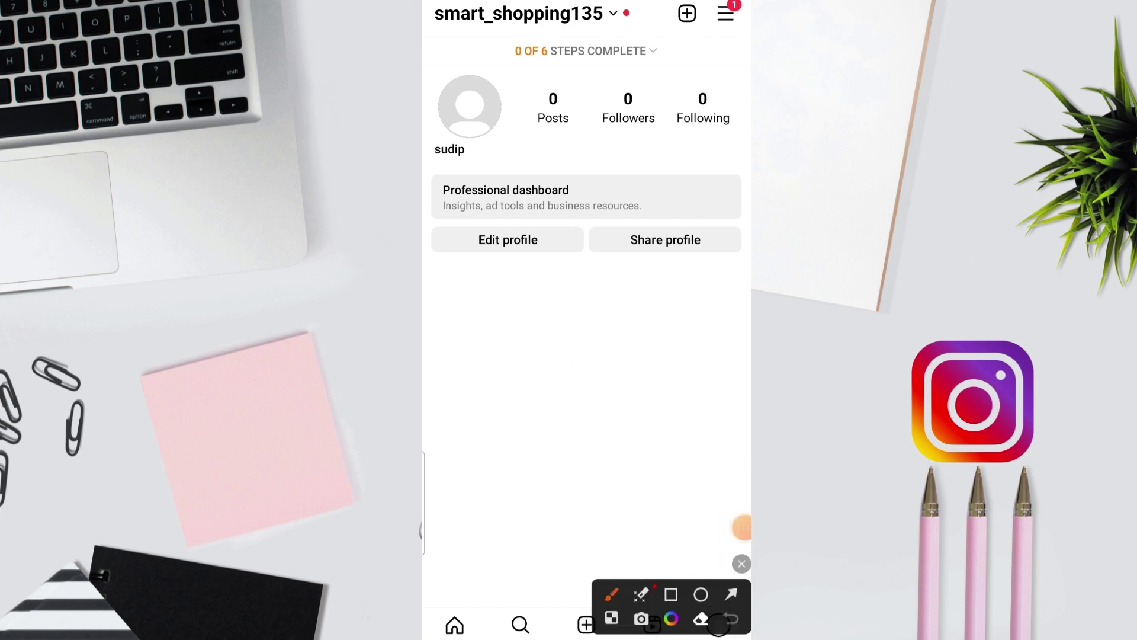
pyautogui.click(731, 593)
pyautogui.moveTo(634, 318); pyautogui.dragTo(708, 593)
pyautogui.moveTo(699, 402)
pyautogui.mouseDown()
pyautogui.moveTo(501, 331)
pyautogui.moveTo(623, 29)
pyautogui.mouseUp()
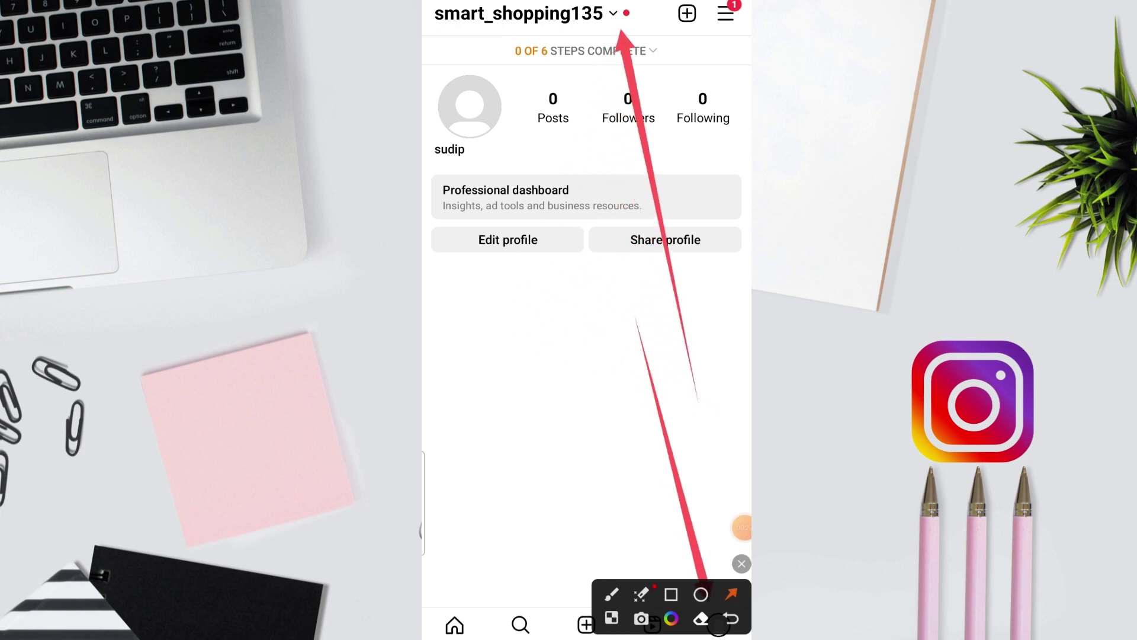
pyautogui.click(741, 563)
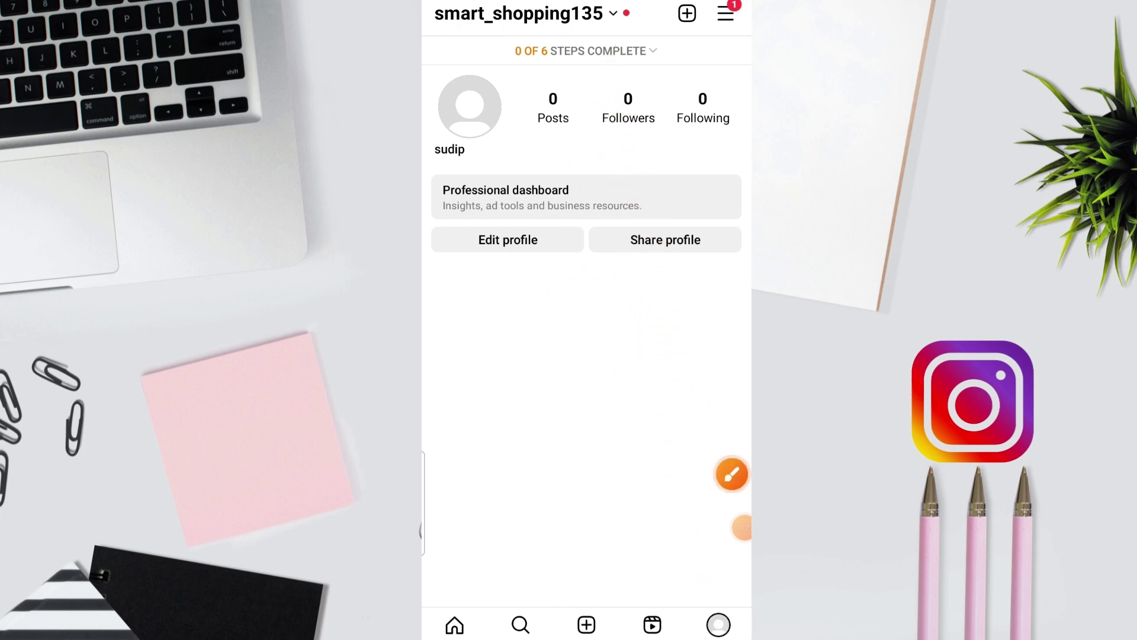
pyautogui.click(731, 474)
pyautogui.click(731, 594)
pyautogui.moveTo(673, 508)
pyautogui.mouseDown()
pyautogui.moveTo(681, 522)
pyautogui.moveTo(616, 28)
pyautogui.mouseUp()
pyautogui.click(742, 563)
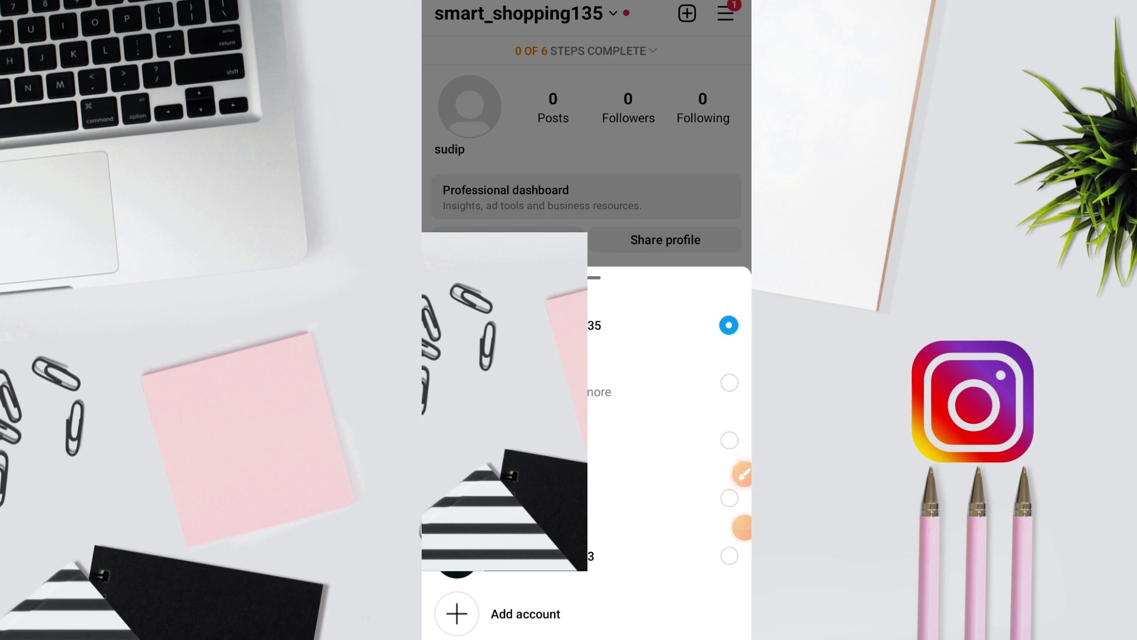
pyautogui.click(525, 614)
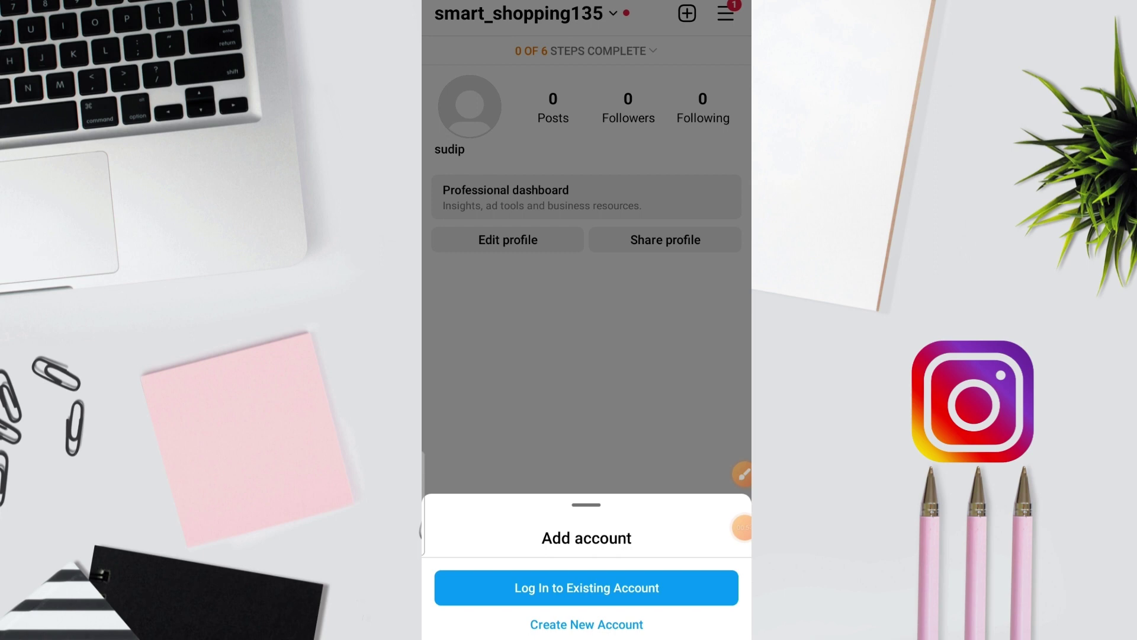
pyautogui.click(586, 625)
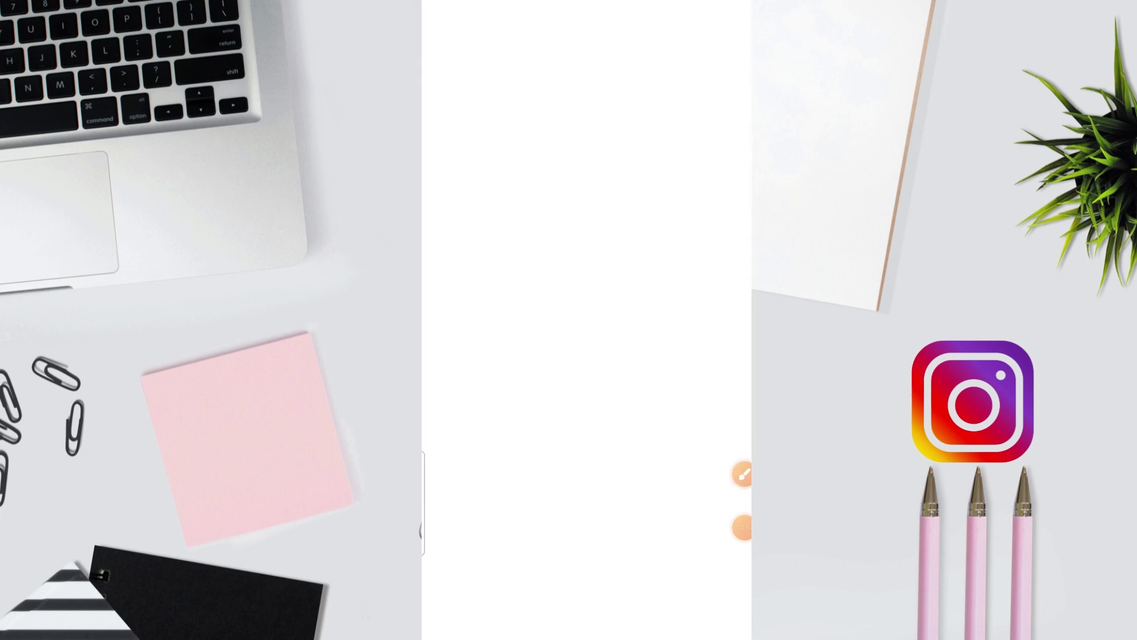
pyautogui.click(474, 103)
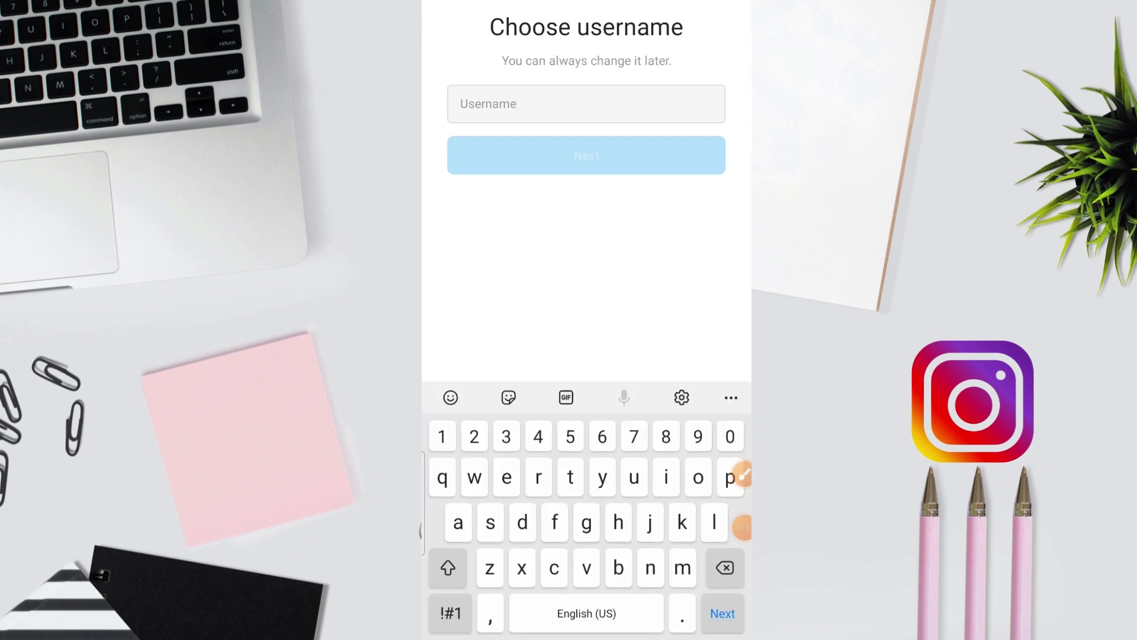
pyautogui.press('Escape')
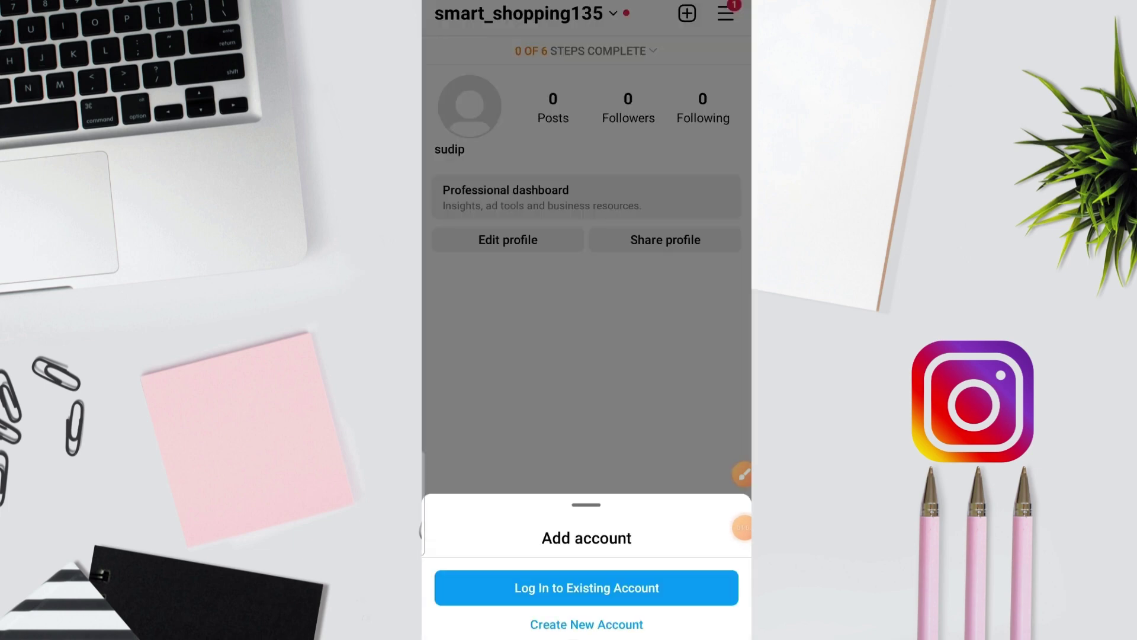
pyautogui.press('Escape')
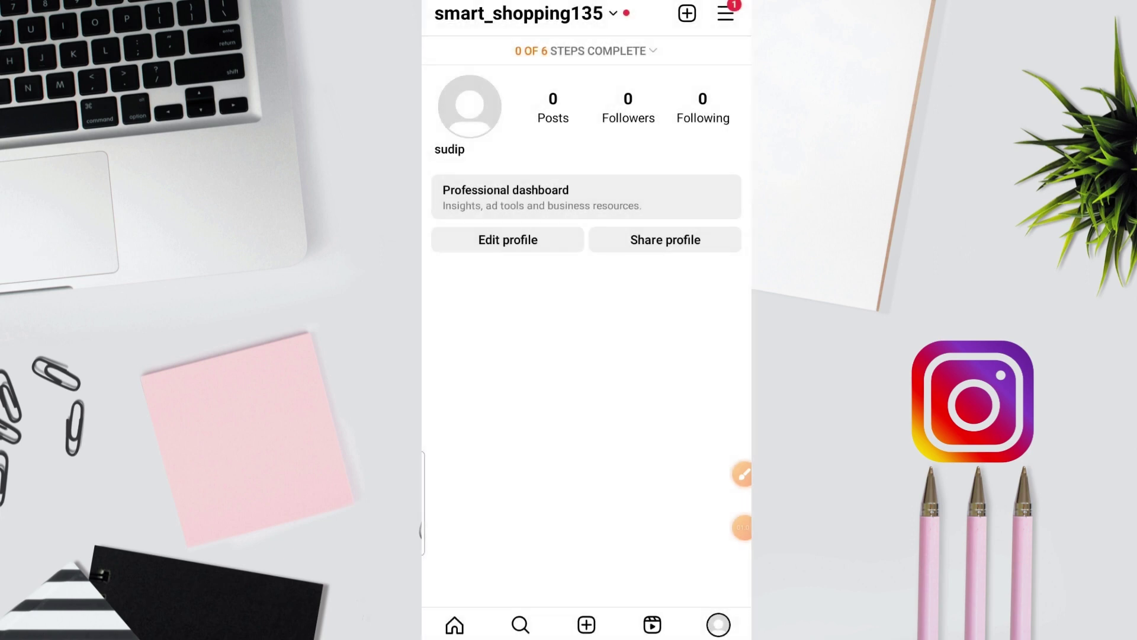
# Step: Draw and clear a quick screen annotation, then open the Edit profile page
pyautogui.click(742, 474)
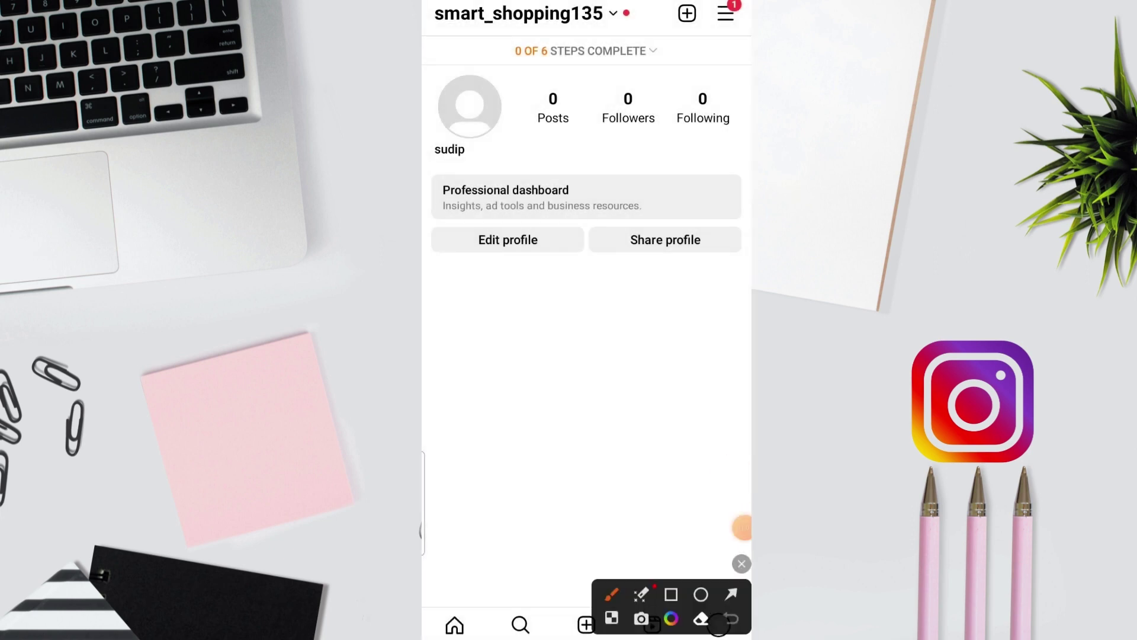
pyautogui.click(731, 594)
pyautogui.moveTo(499, 477); pyautogui.dragTo(519, 254)
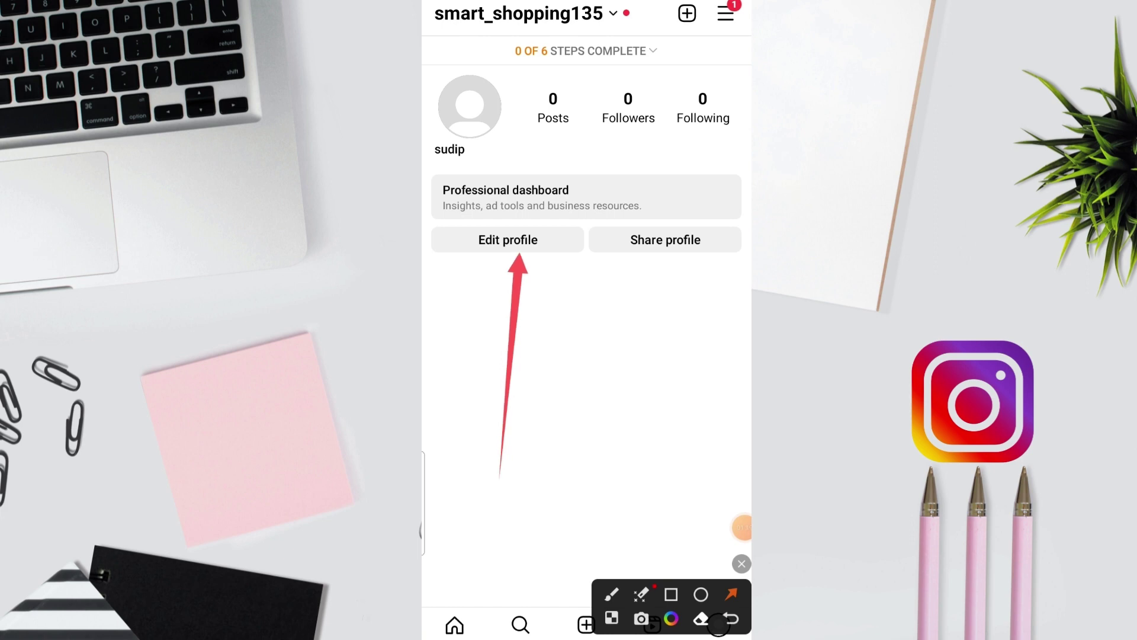
pyautogui.click(741, 563)
pyautogui.click(507, 240)
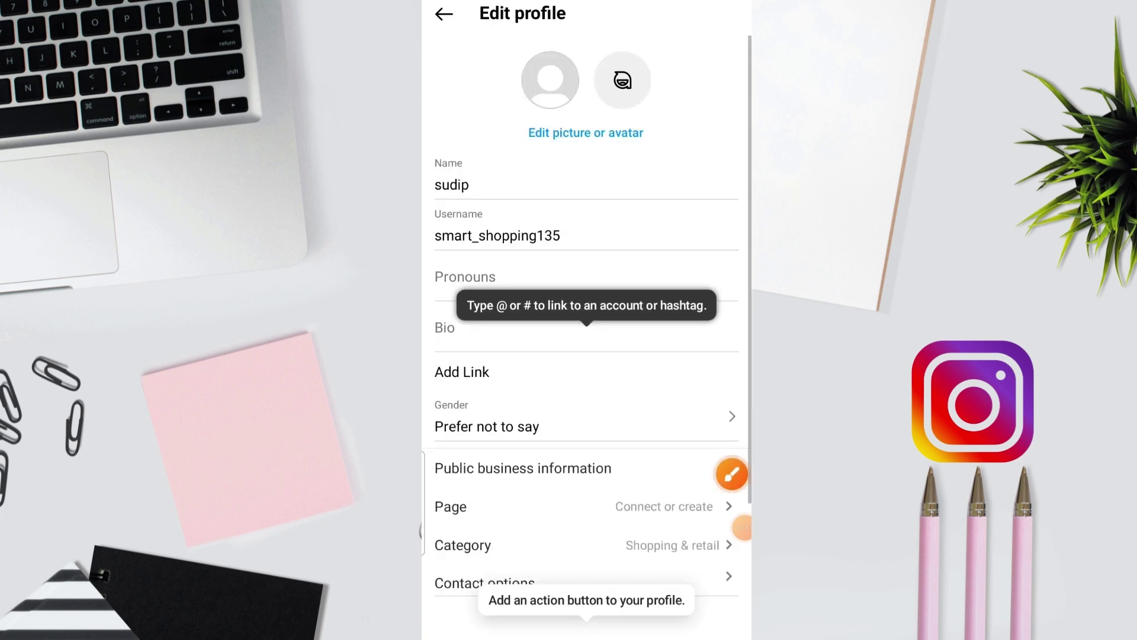
# Step: Point arrows at the Name, Username, Pronouns and Bio fields, clear them, and exit the editor
pyautogui.click(731, 474)
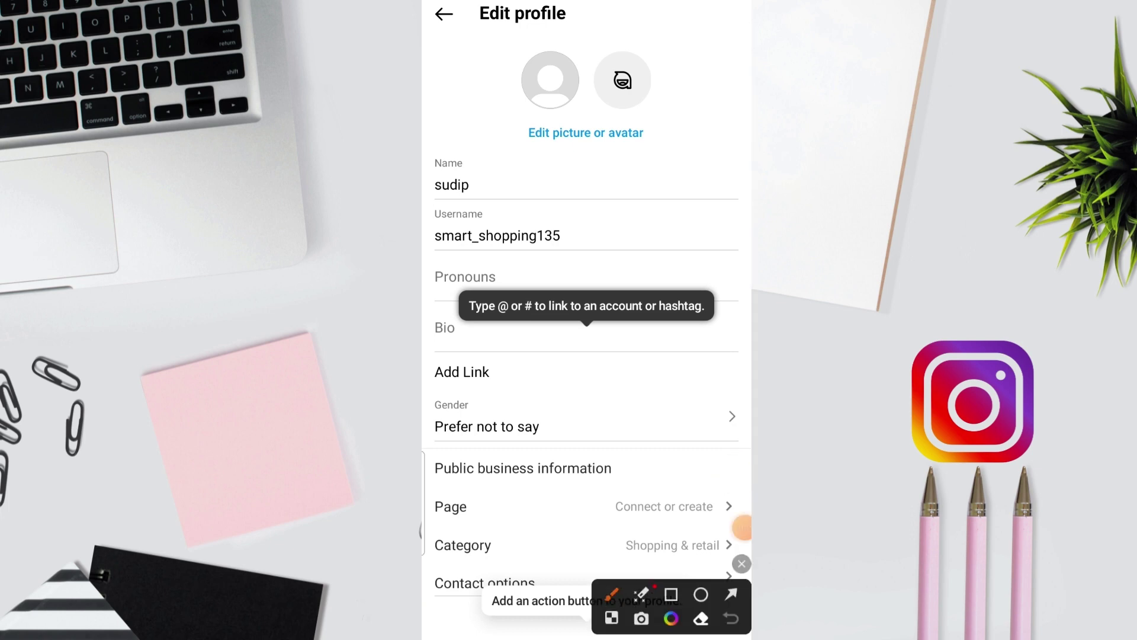
pyautogui.click(732, 594)
pyautogui.moveTo(665, 98); pyautogui.dragTo(493, 175)
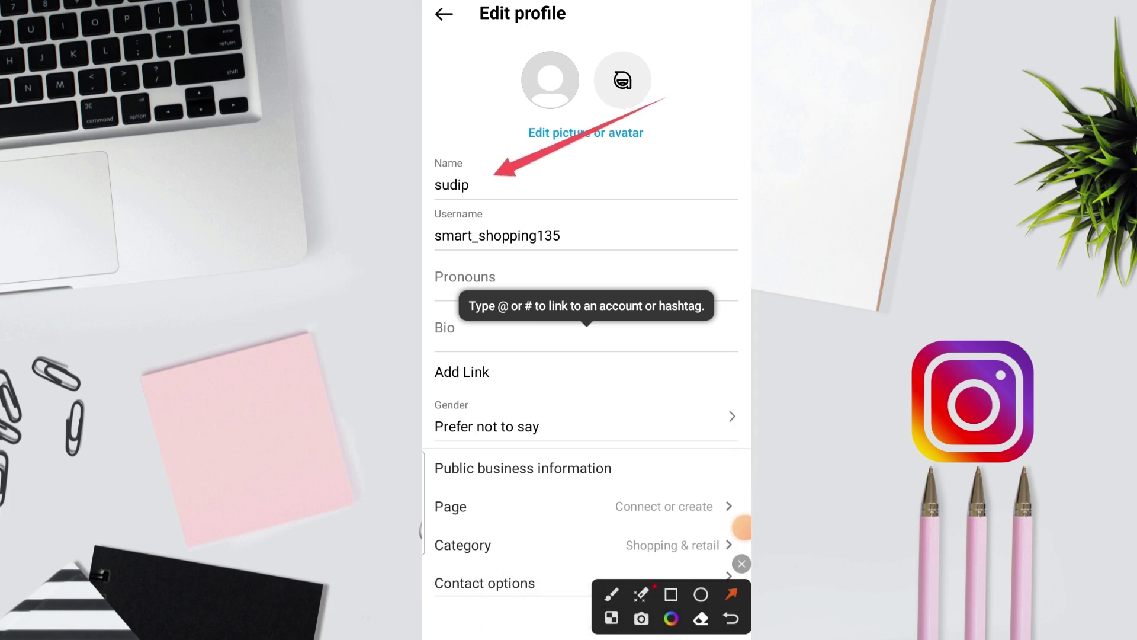
pyautogui.moveTo(713, 149); pyautogui.dragTo(588, 238)
pyautogui.moveTo(586, 163); pyautogui.dragTo(510, 254)
pyautogui.moveTo(722, 238)
pyautogui.mouseDown()
pyautogui.moveTo(731, 230)
pyautogui.moveTo(605, 327)
pyautogui.mouseUp()
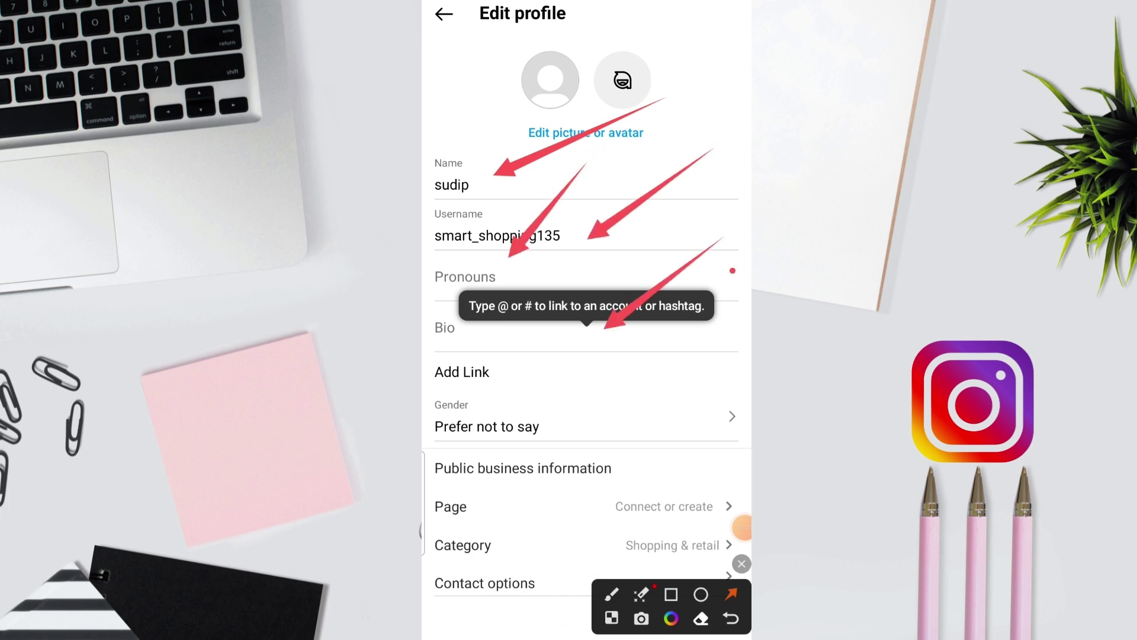
pyautogui.moveTo(731, 273); pyautogui.dragTo(638, 341)
pyautogui.click(741, 564)
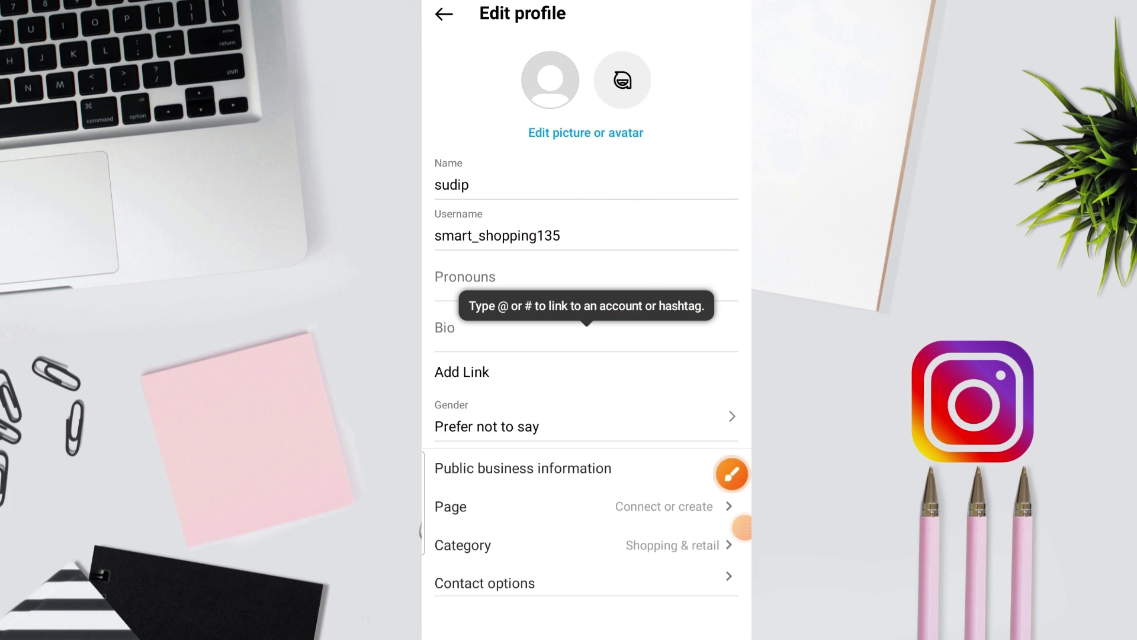
pyautogui.press('Escape')
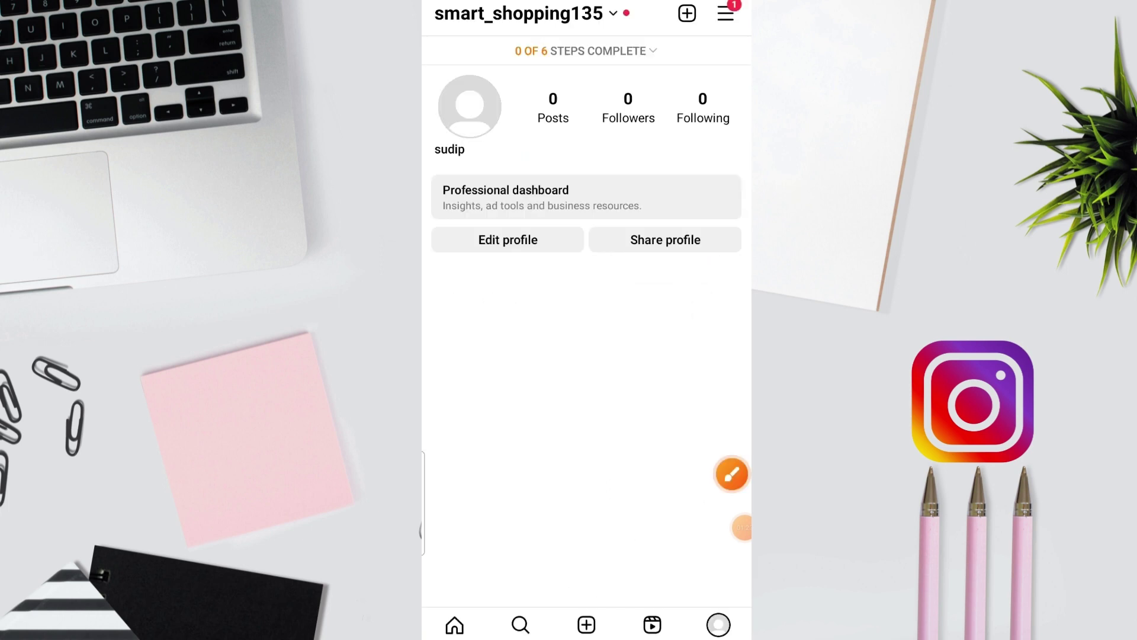
# Step: From the home feed, mark the search tab with an arrow, then open Explore and start a search
pyautogui.press('Escape')
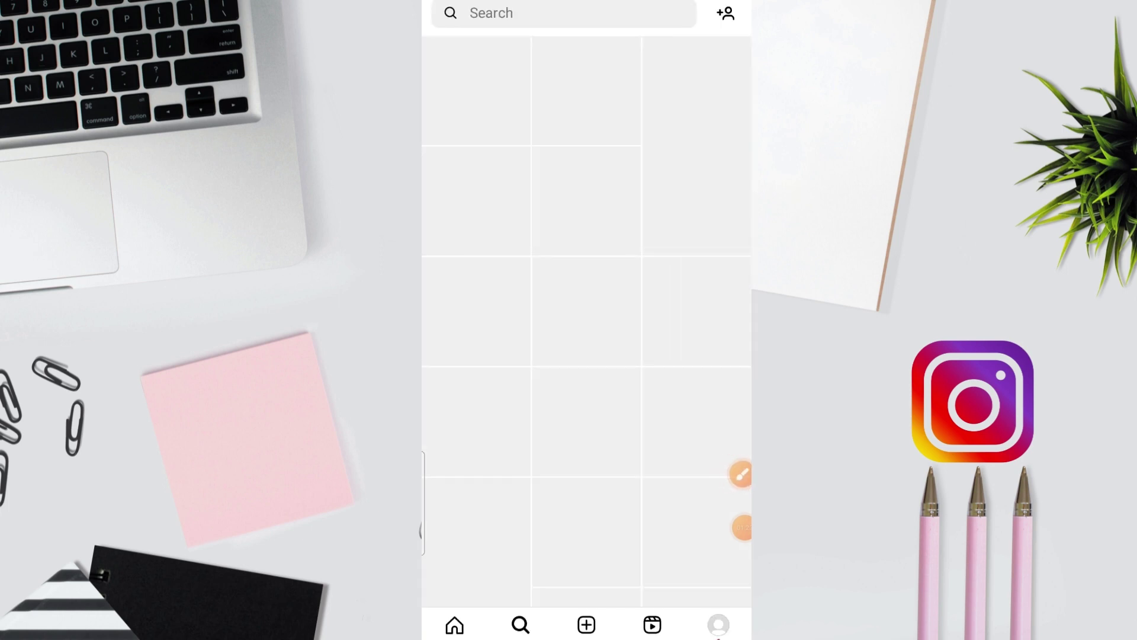
pyautogui.press('Escape')
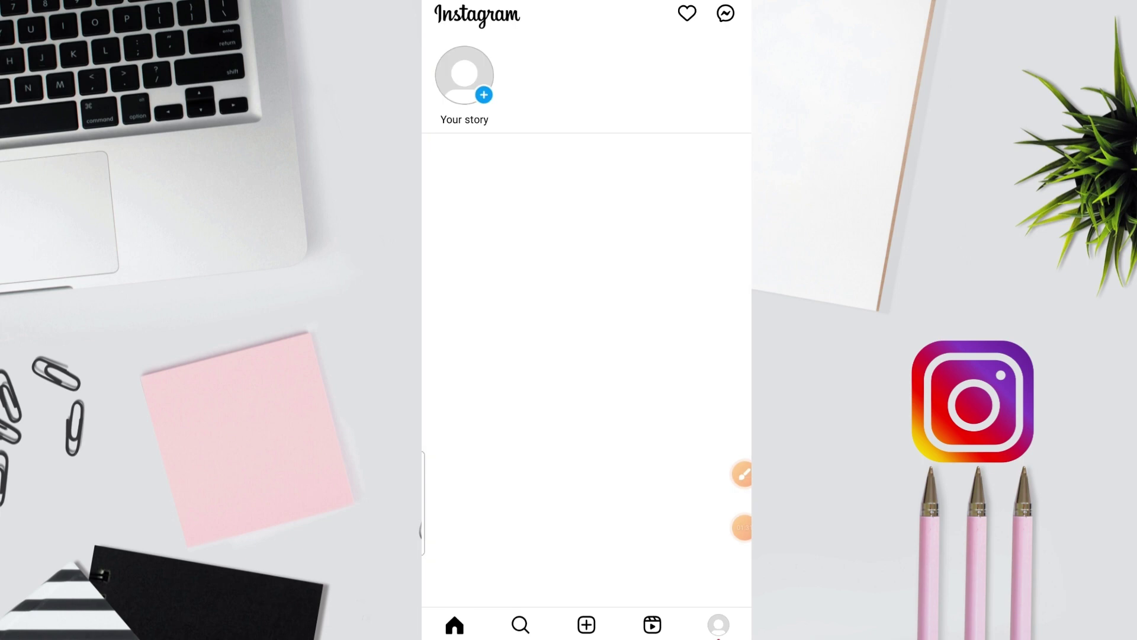
pyautogui.click(742, 474)
pyautogui.click(732, 594)
pyautogui.moveTo(691, 296)
pyautogui.mouseDown()
pyautogui.moveTo(541, 545)
pyautogui.moveTo(524, 604)
pyautogui.mouseUp()
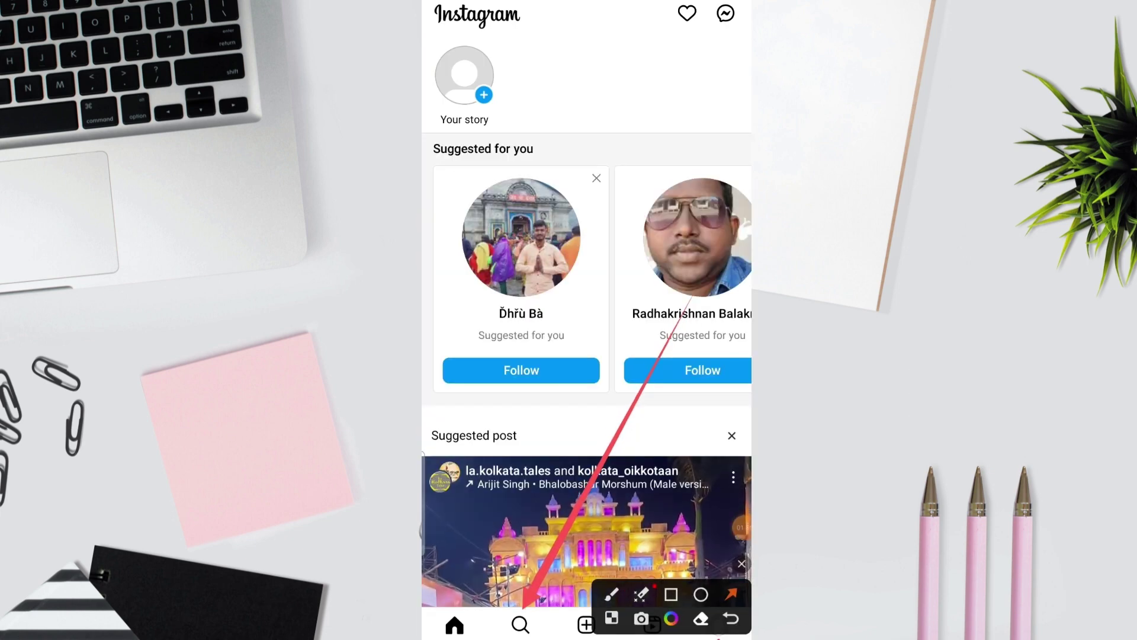
pyautogui.click(741, 563)
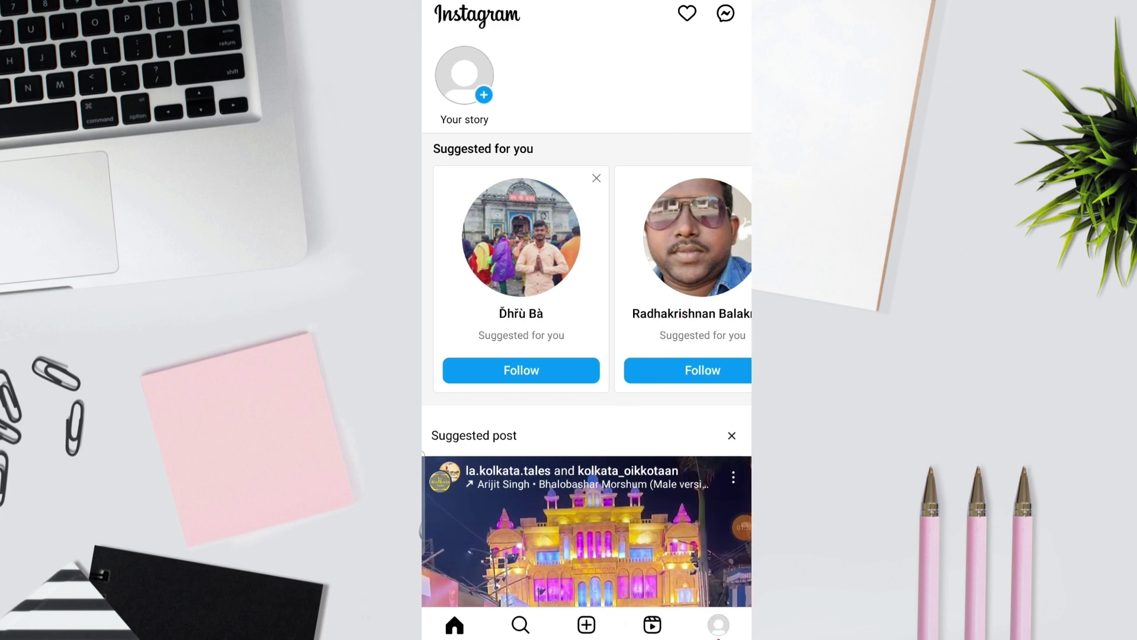
pyautogui.click(521, 624)
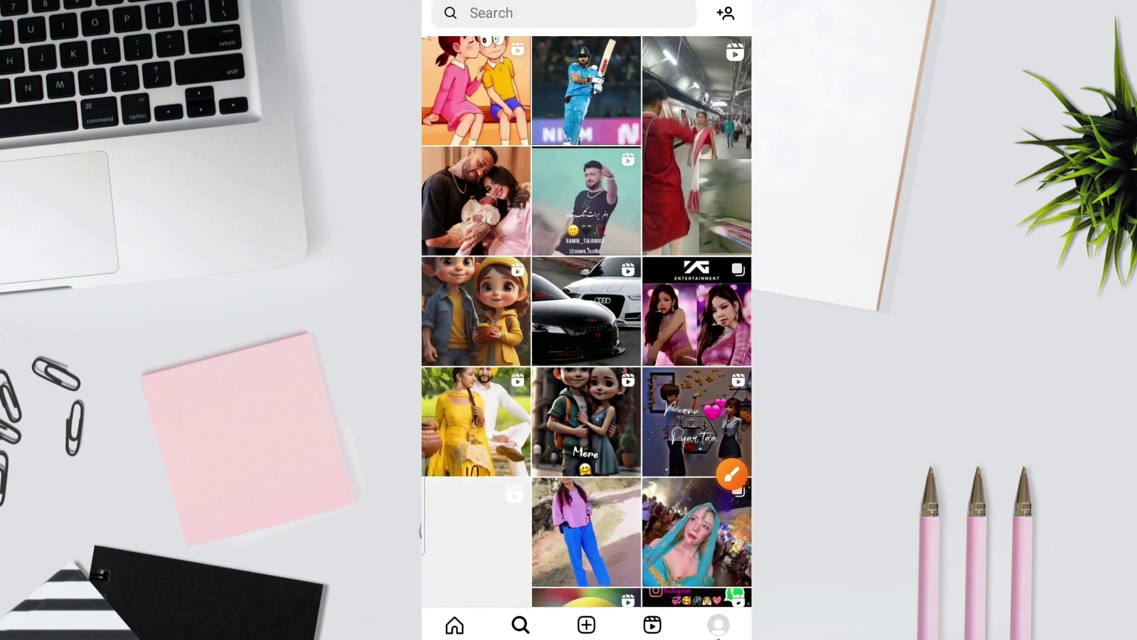
pyautogui.click(492, 13)
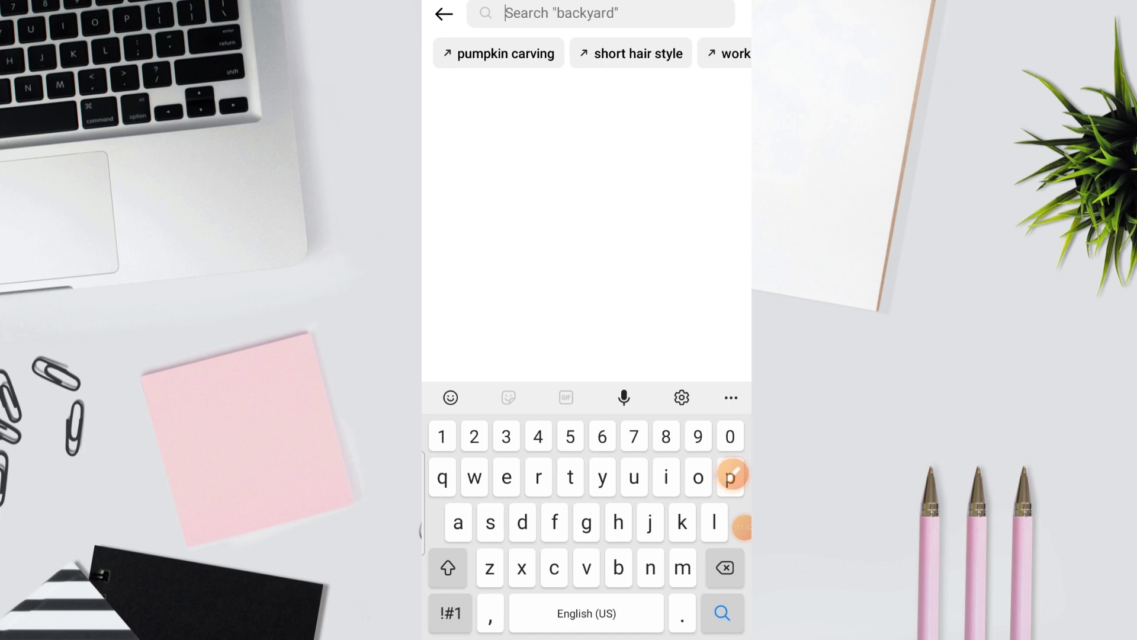
# Step: Search Instagram for 'motivation quotes'
pyautogui.write('motiva')
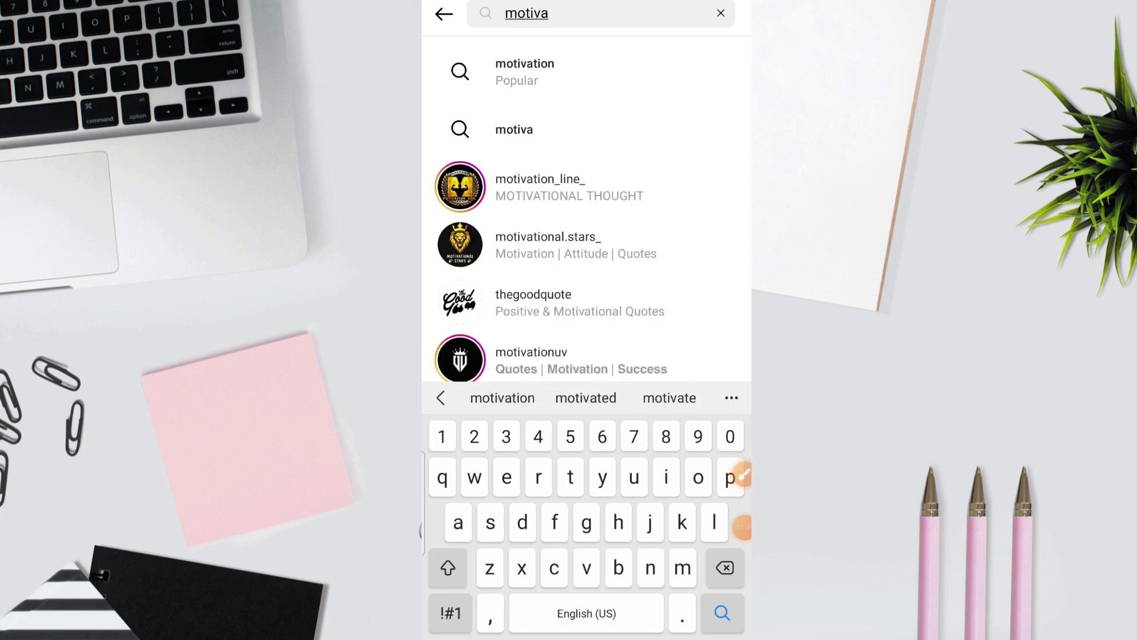
pyautogui.click(503, 398)
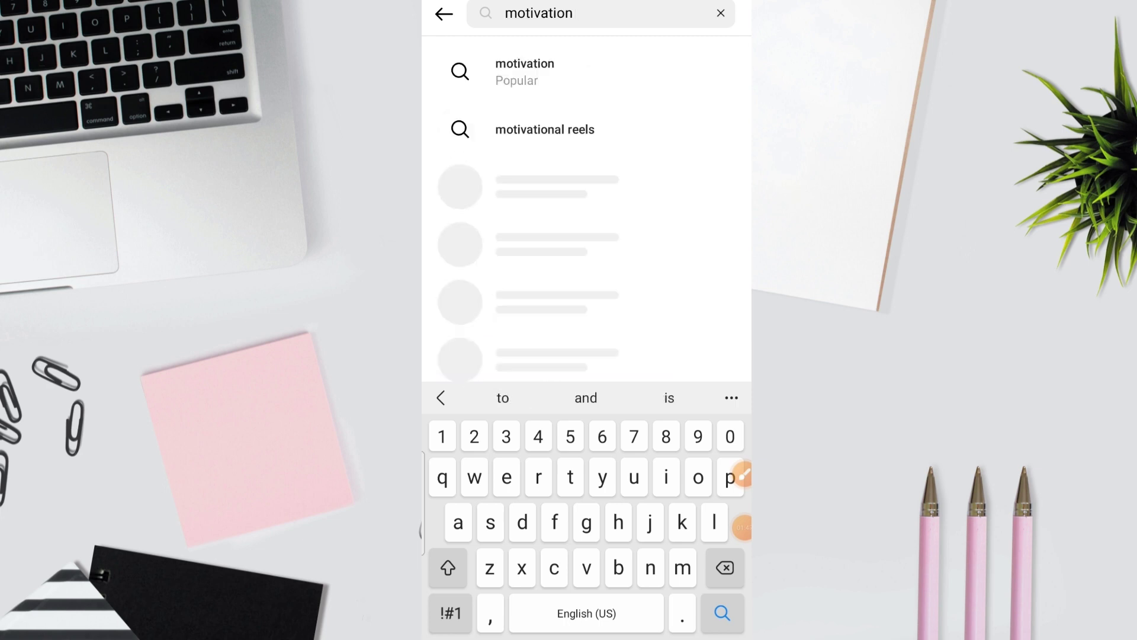
pyautogui.write('quo')
pyautogui.click(586, 397)
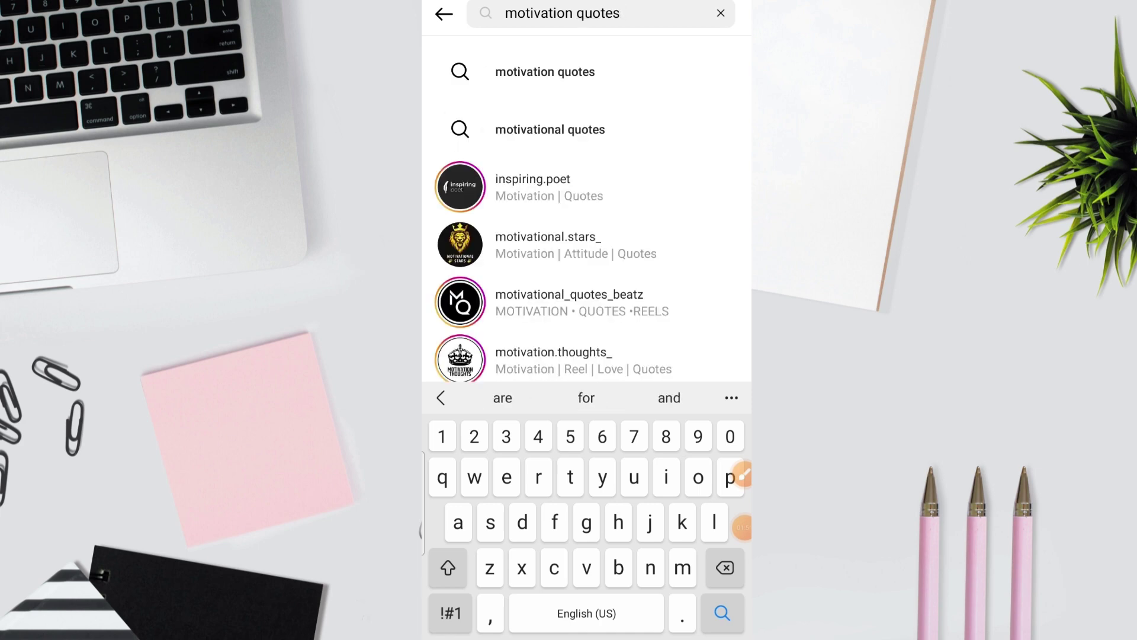
pyautogui.click(545, 71)
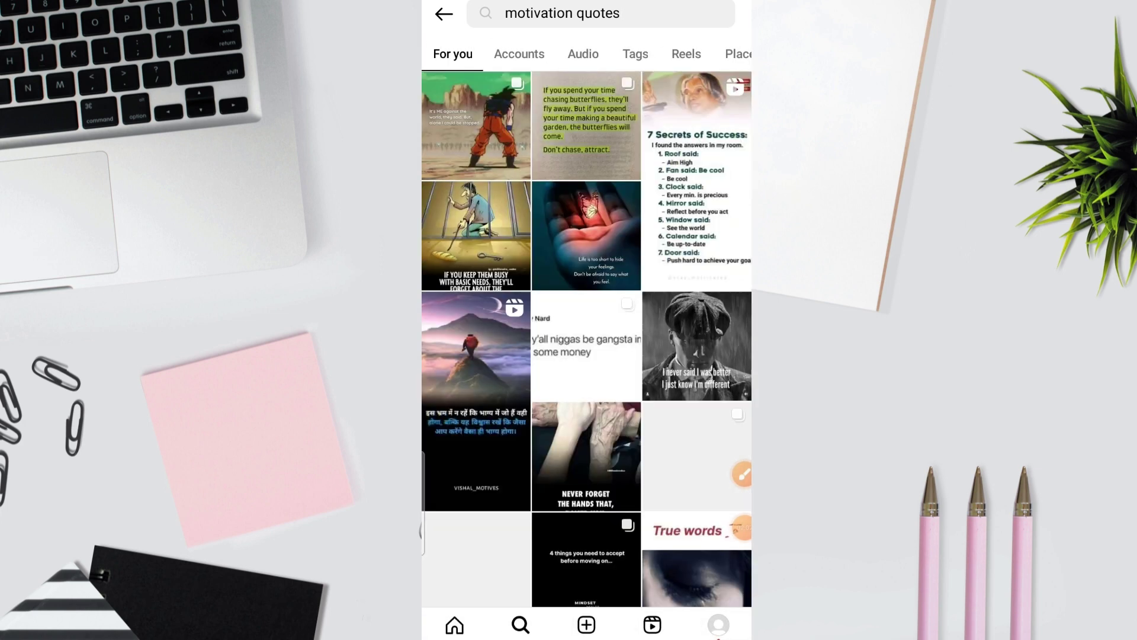
# Step: Filter results to Accounts and open the first quotes account, expanding its full bio
pyautogui.click(519, 54)
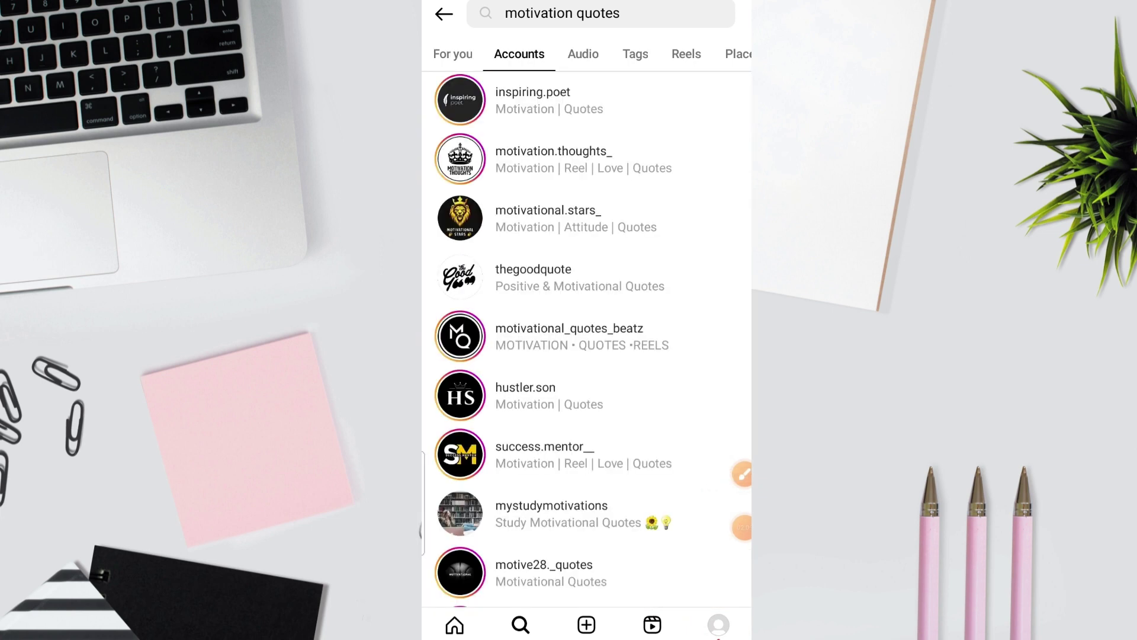
pyautogui.click(554, 159)
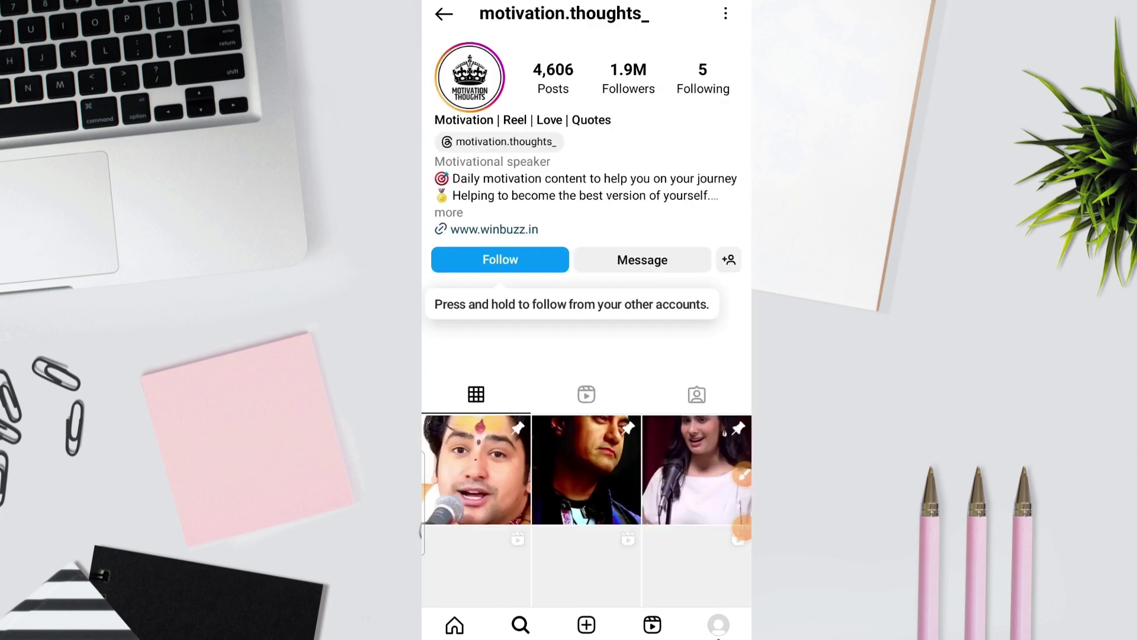
pyautogui.click(449, 212)
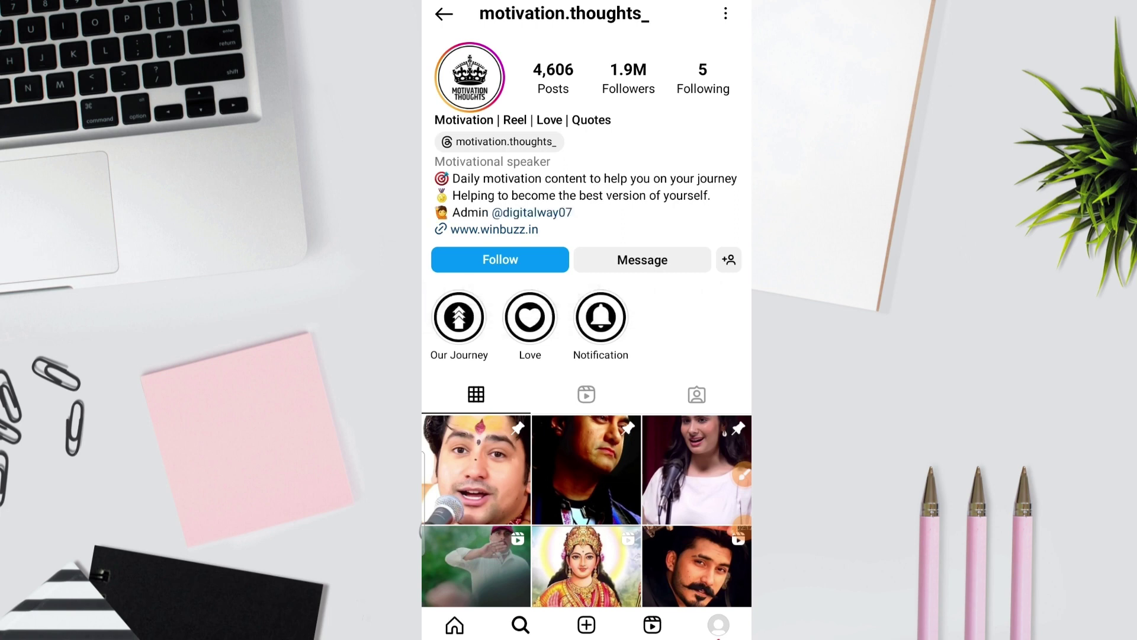
pyautogui.click(443, 14)
# Step: Open another motivational account, then scroll the results and open a third quotes profile
pyautogui.click(548, 218)
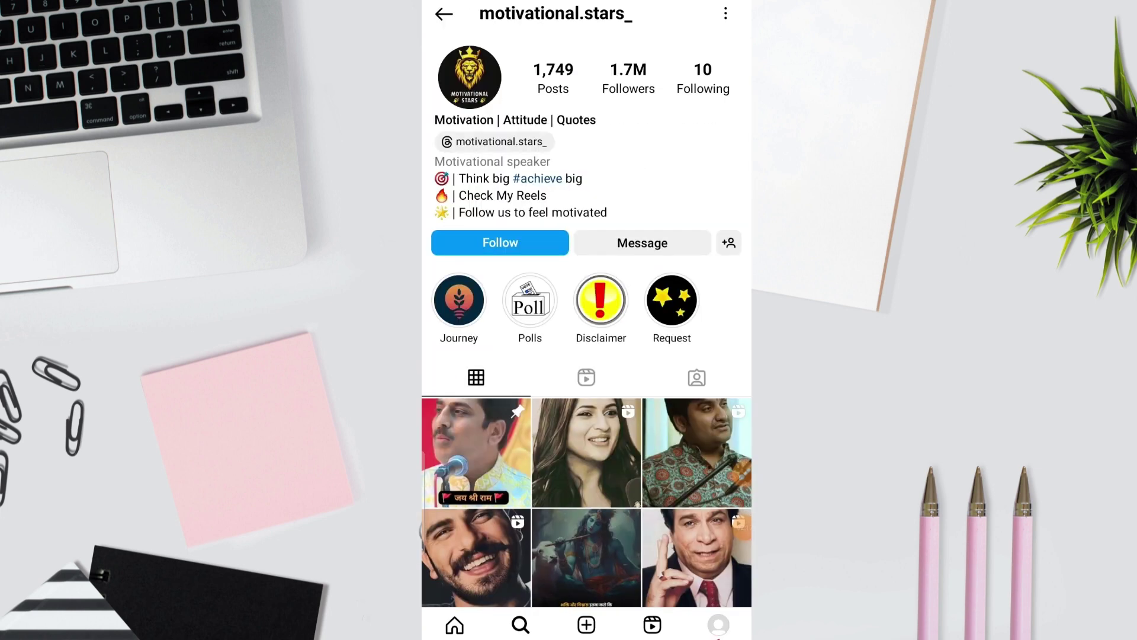
pyautogui.scroll(-3, 587, 414)
pyautogui.click(444, 14)
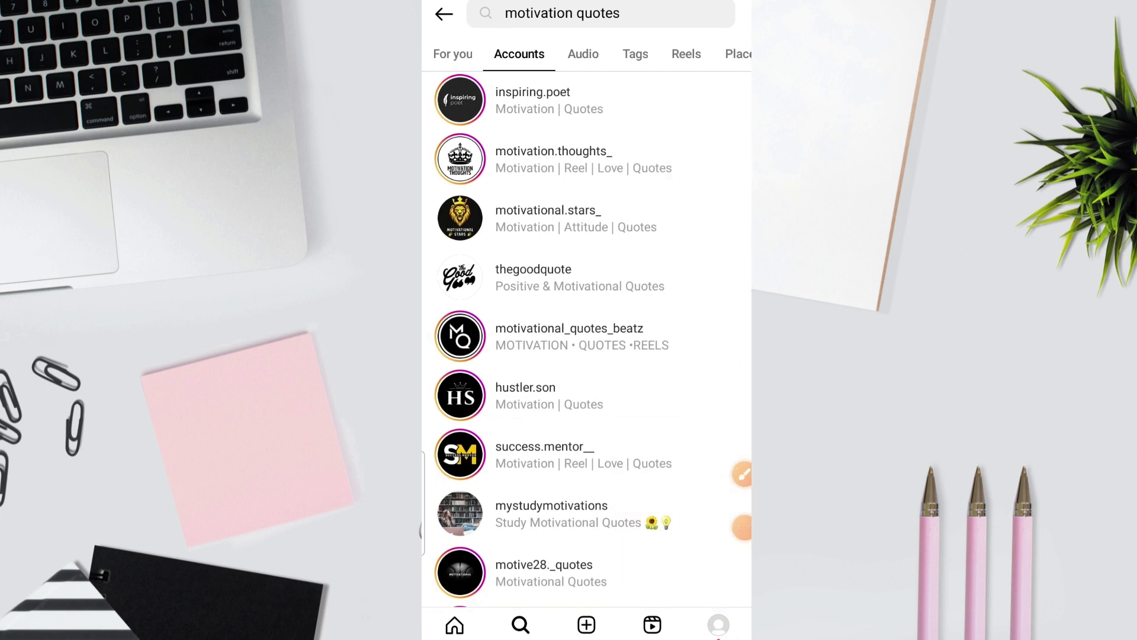
pyautogui.scroll(-3, 586, 338)
pyautogui.scroll(-2, 586, 338)
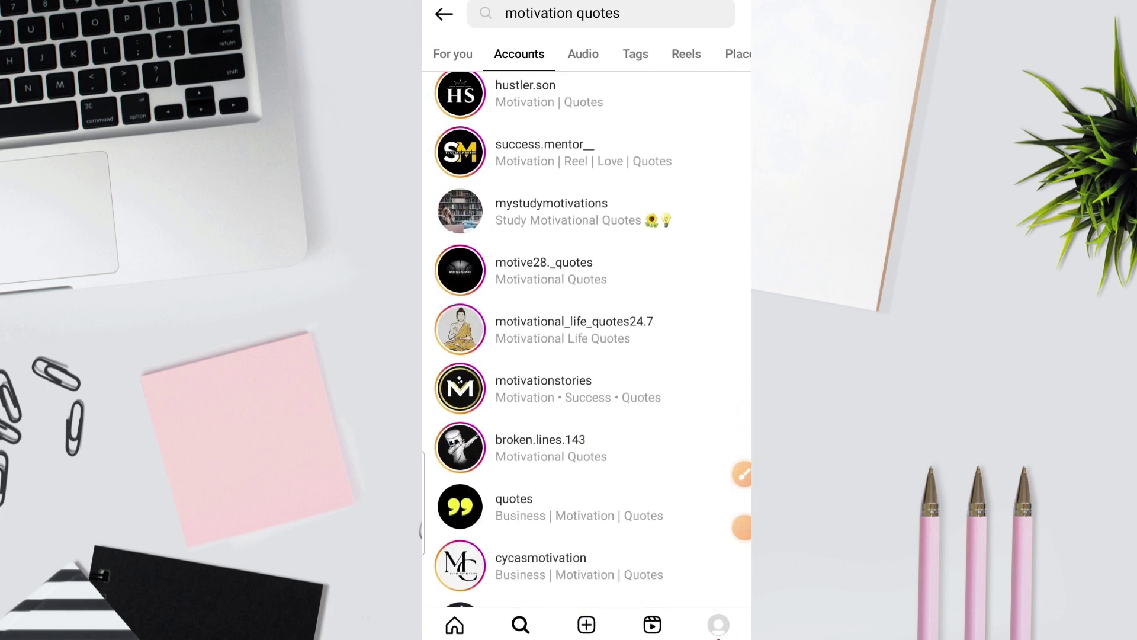
pyautogui.click(544, 388)
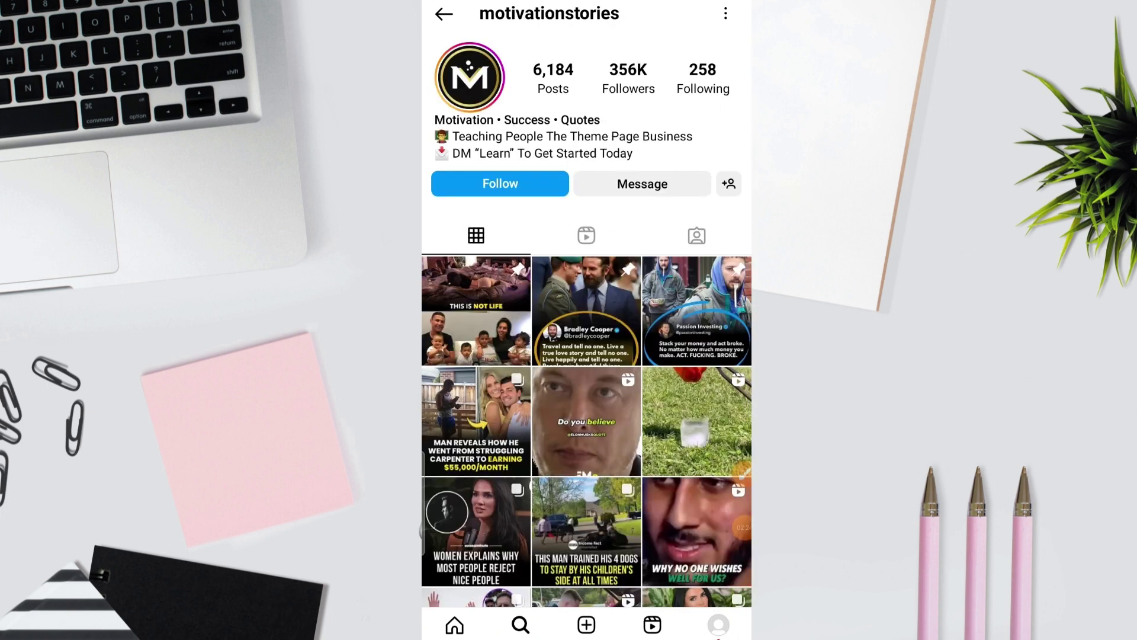
# Step: Reopen the quotes account and view its first post
pyautogui.click(443, 14)
pyautogui.click(544, 388)
pyautogui.click(476, 311)
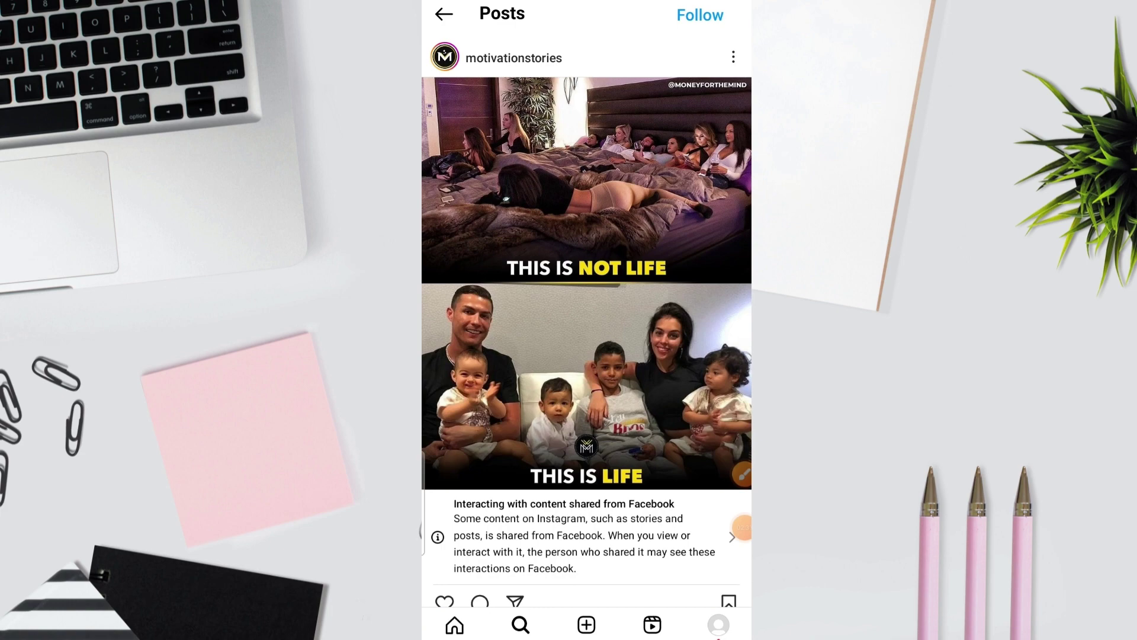
pyautogui.click(443, 14)
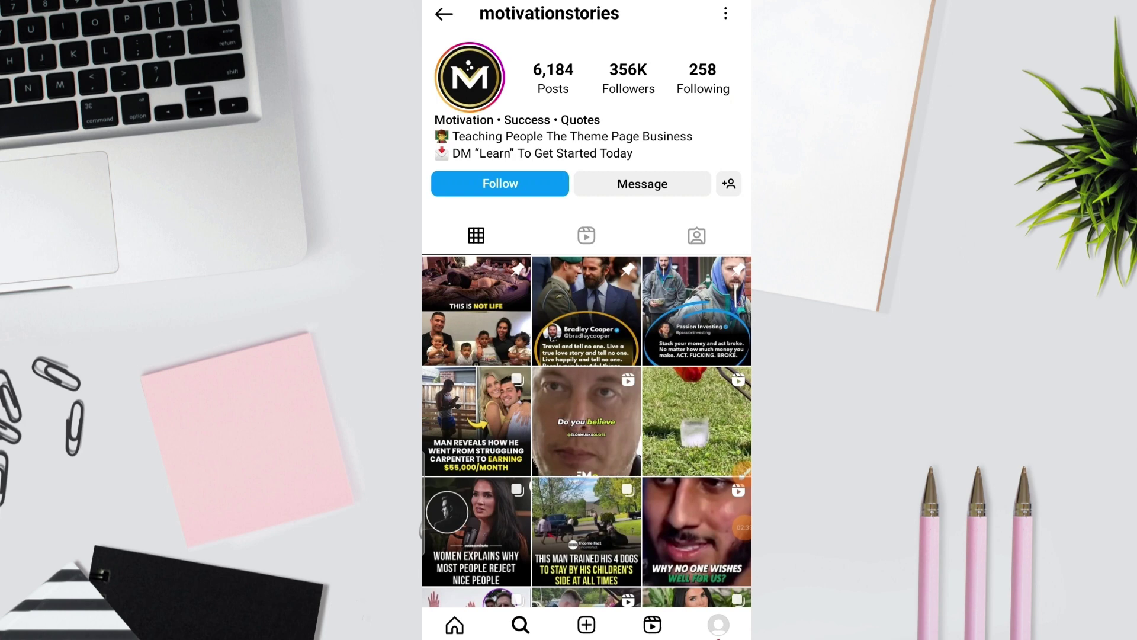
# Step: Draw a rectangle around the account's bio, then go to your own profile page
pyautogui.click(741, 527)
pyautogui.click(671, 594)
pyautogui.moveTo(435, 97)
pyautogui.mouseDown()
pyautogui.moveTo(667, 129)
pyautogui.moveTo(682, 169)
pyautogui.moveTo(706, 165)
pyautogui.mouseUp()
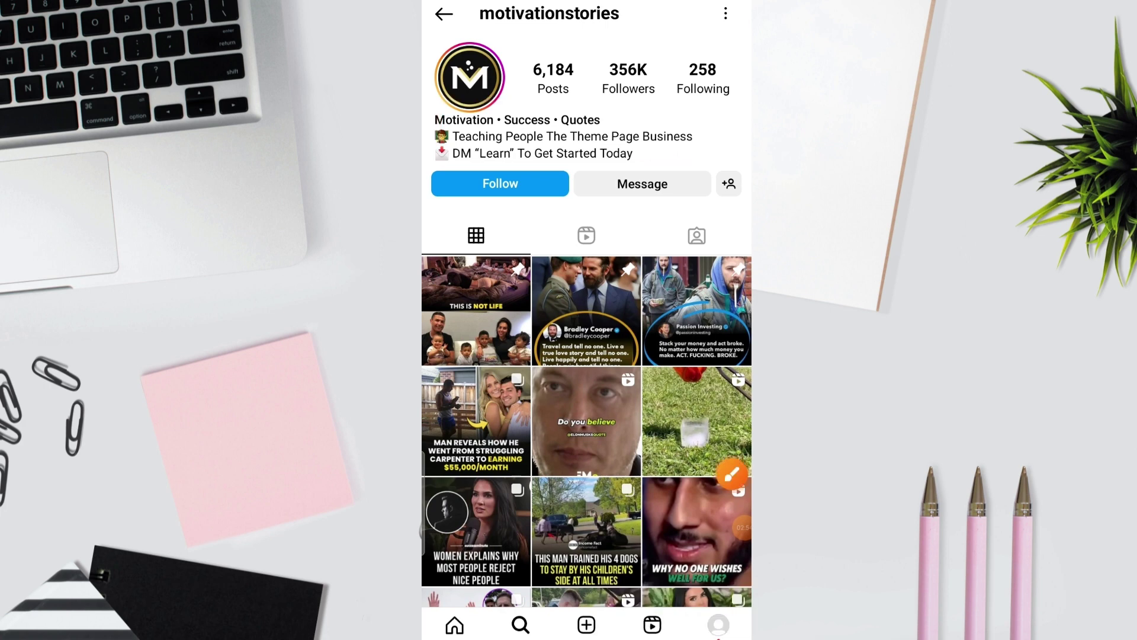
pyautogui.click(443, 13)
pyautogui.click(718, 625)
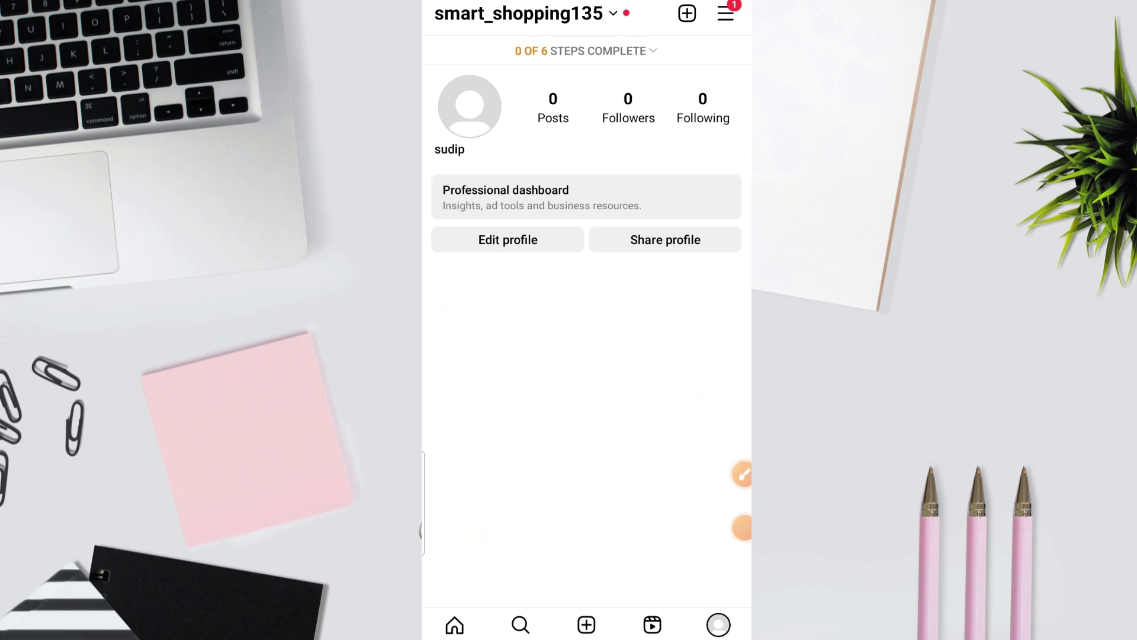
# Step: Draw an arrow at the edit-profile button, clear it, and open the profile editor
pyautogui.click(742, 474)
pyautogui.click(732, 593)
pyautogui.moveTo(498, 459); pyautogui.dragTo(508, 256)
pyautogui.moveTo(733, 592); pyautogui.dragTo(739, 572)
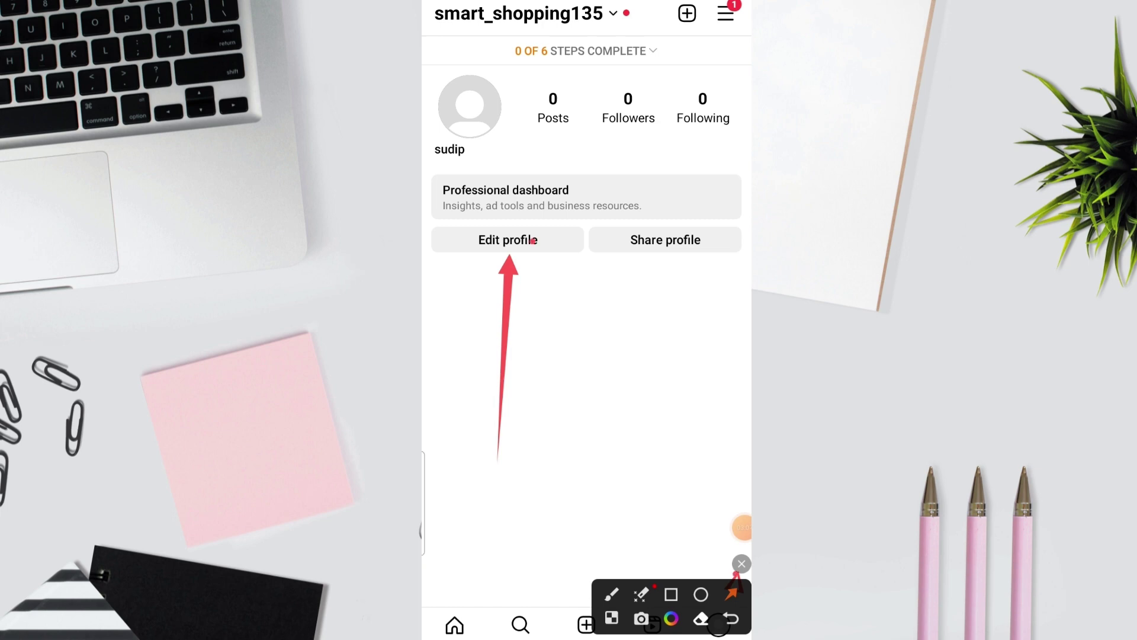
pyautogui.click(742, 563)
pyautogui.click(507, 240)
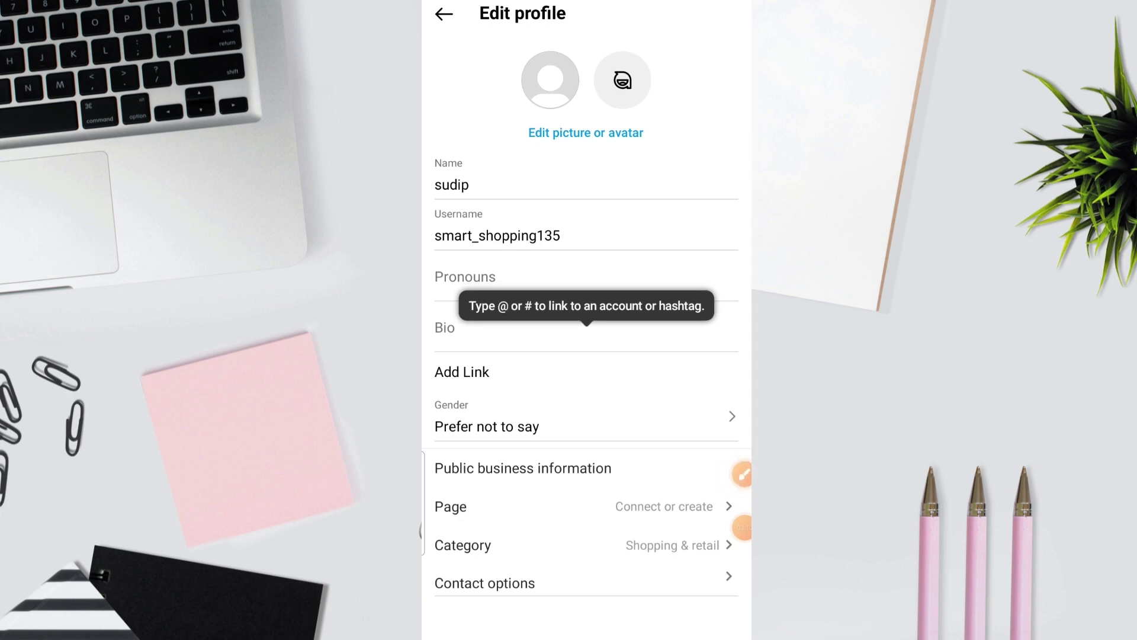
# Step: Point an arrow at the profile picture and choose the ringed portrait photo from the gallery
pyautogui.click(741, 474)
pyautogui.click(732, 594)
pyautogui.moveTo(553, 543)
pyautogui.mouseDown()
pyautogui.moveTo(574, 265)
pyautogui.moveTo(562, 141)
pyautogui.mouseUp()
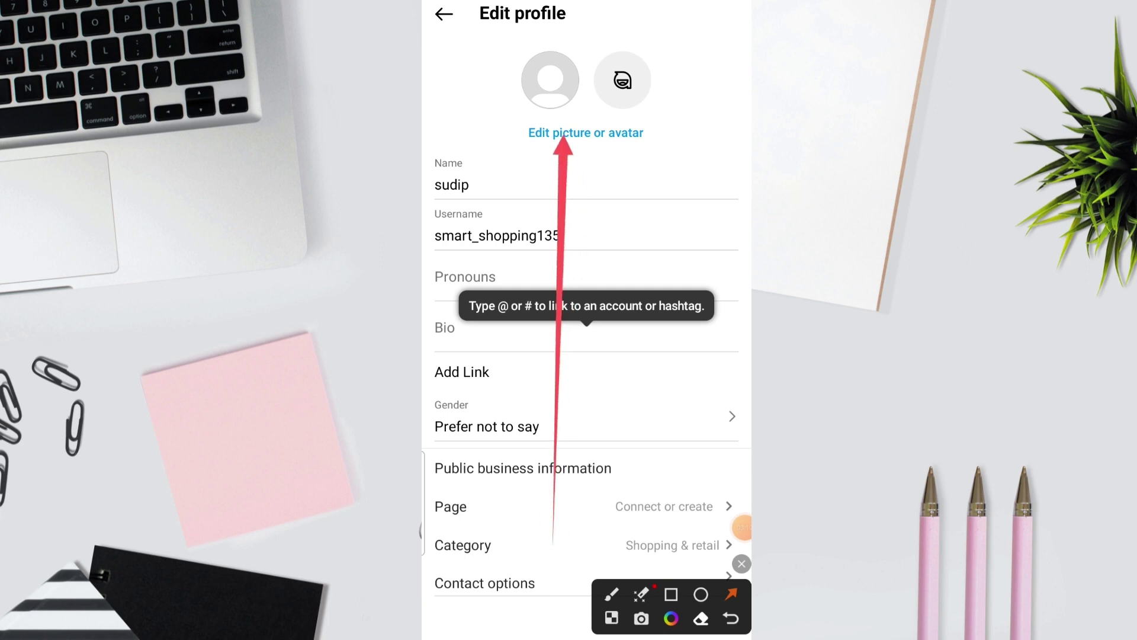
pyautogui.click(742, 564)
pyautogui.click(585, 133)
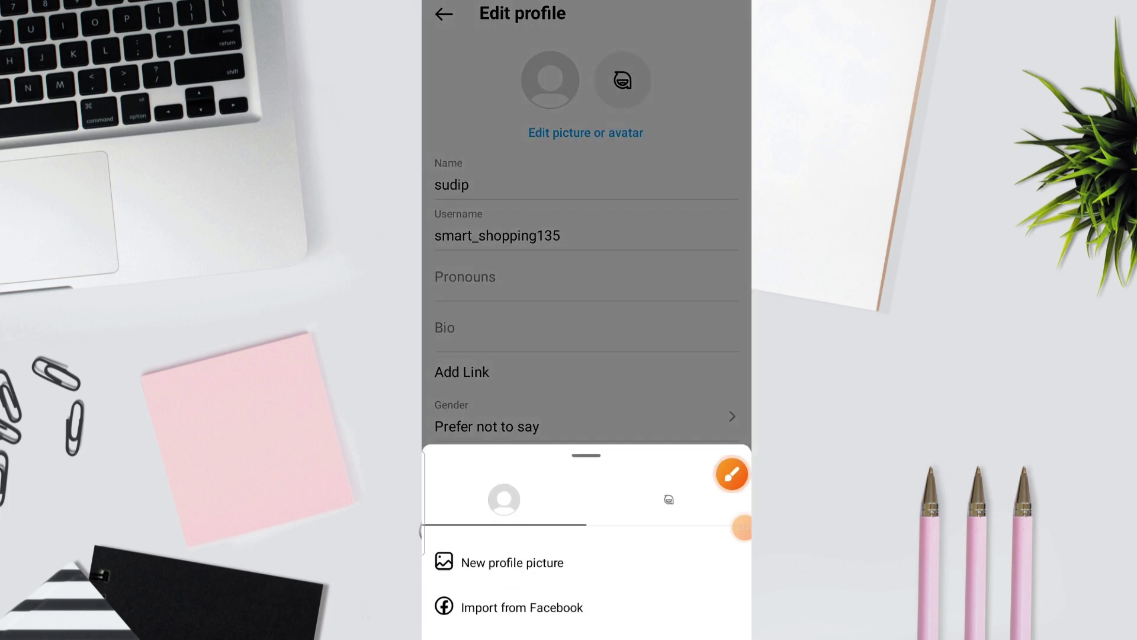
pyautogui.click(512, 562)
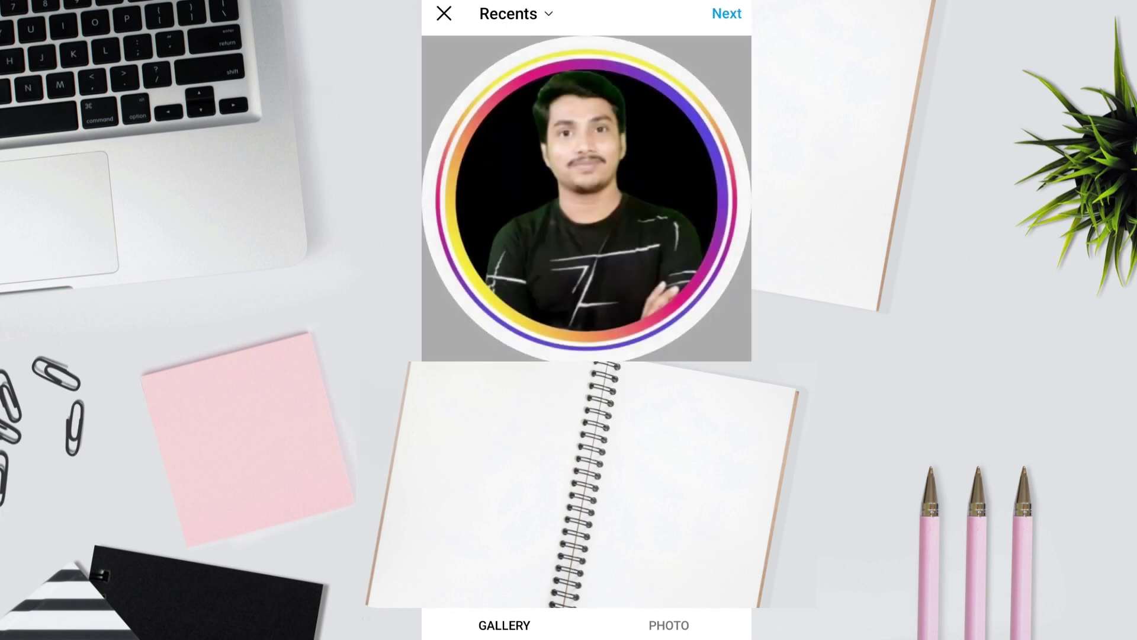
pyautogui.click(727, 13)
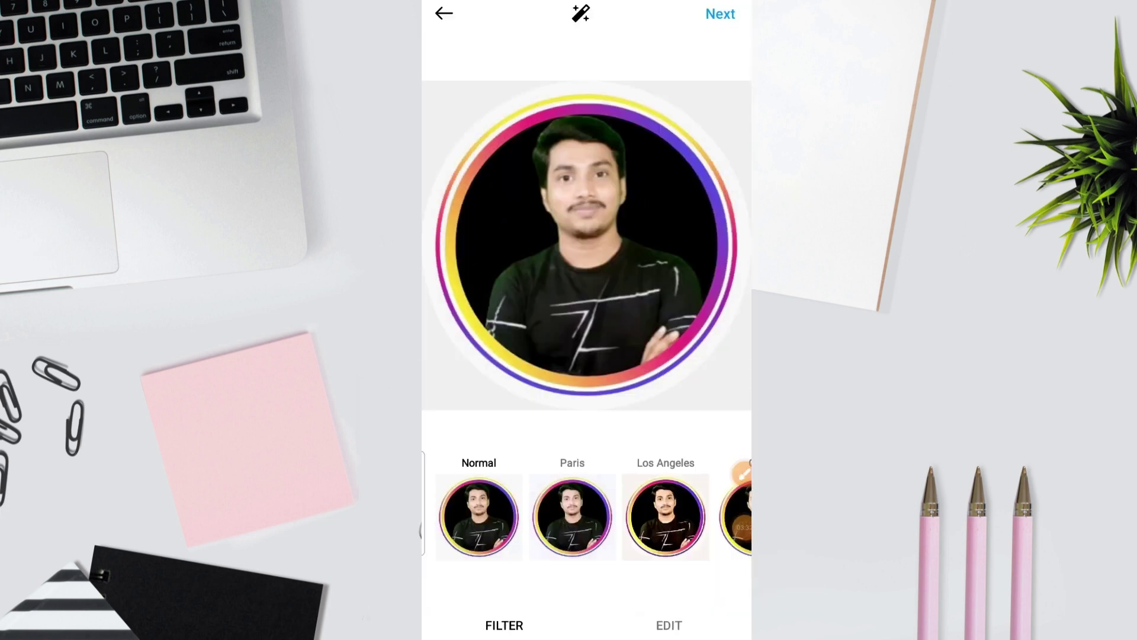
# Step: Try the Jakarta, Abu Dhabi, Buenos Aires, New York, Melbourne and Oslo filters
pyautogui.hscroll(5, 586, 516)
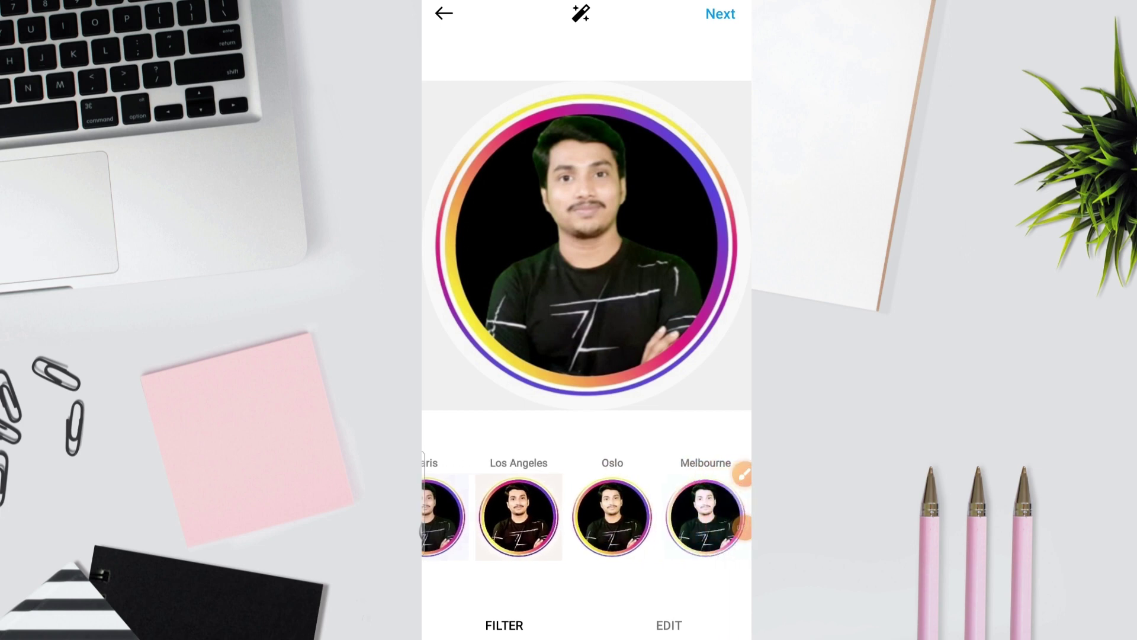
pyautogui.click(558, 516)
pyautogui.click(651, 516)
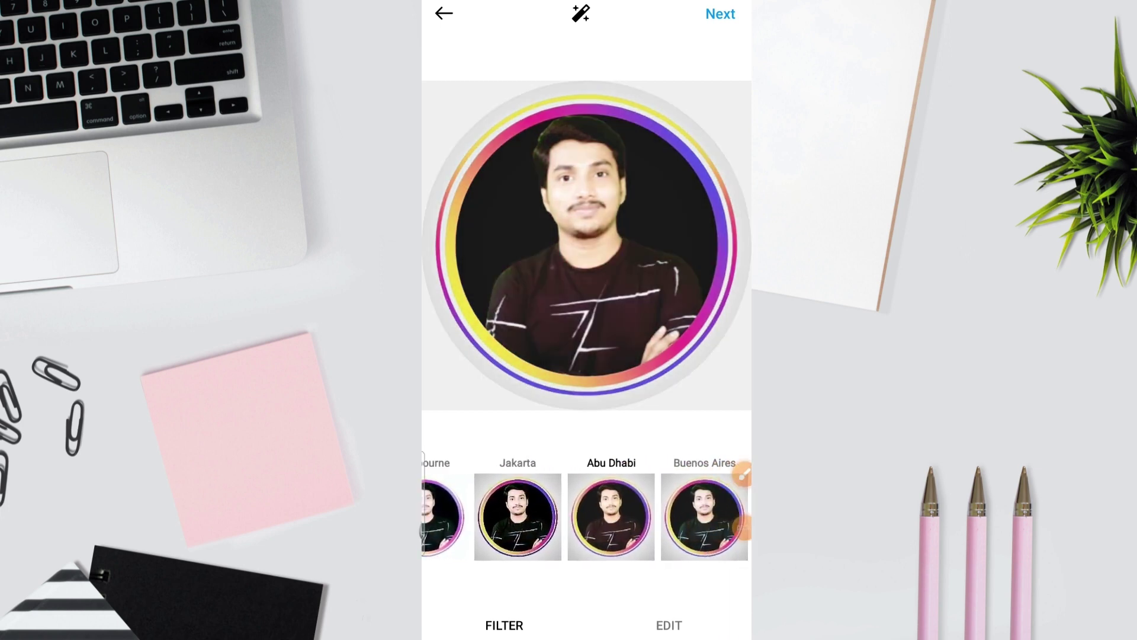
pyautogui.click(719, 517)
pyautogui.click(684, 516)
pyautogui.hscroll(-4, 586, 516)
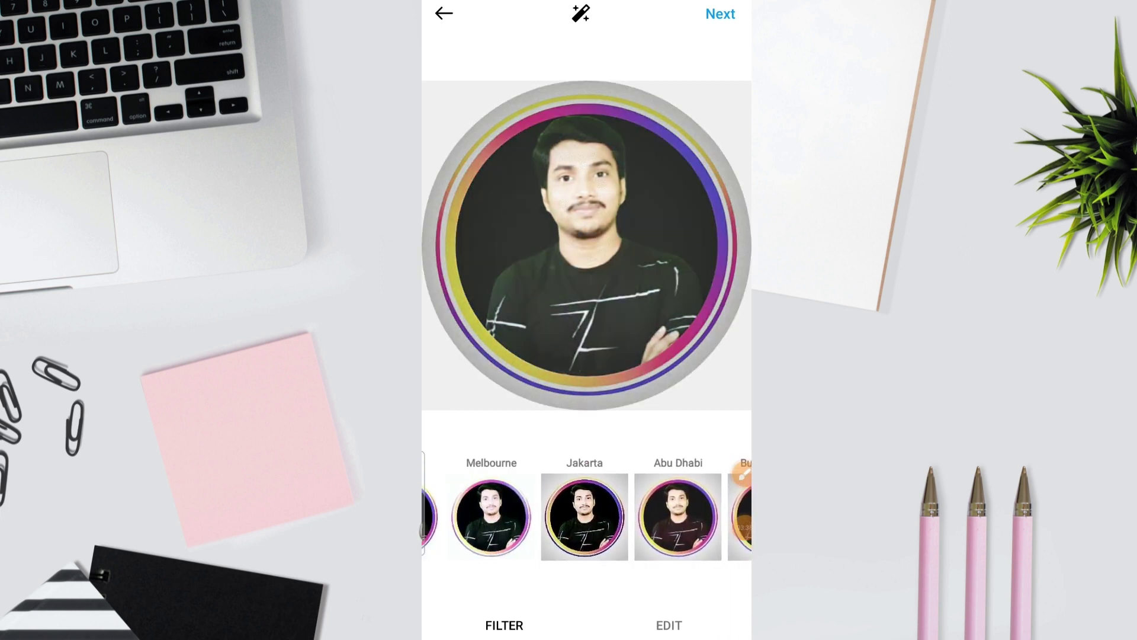
pyautogui.click(562, 516)
pyautogui.hscroll(-2, 587, 517)
pyautogui.click(571, 516)
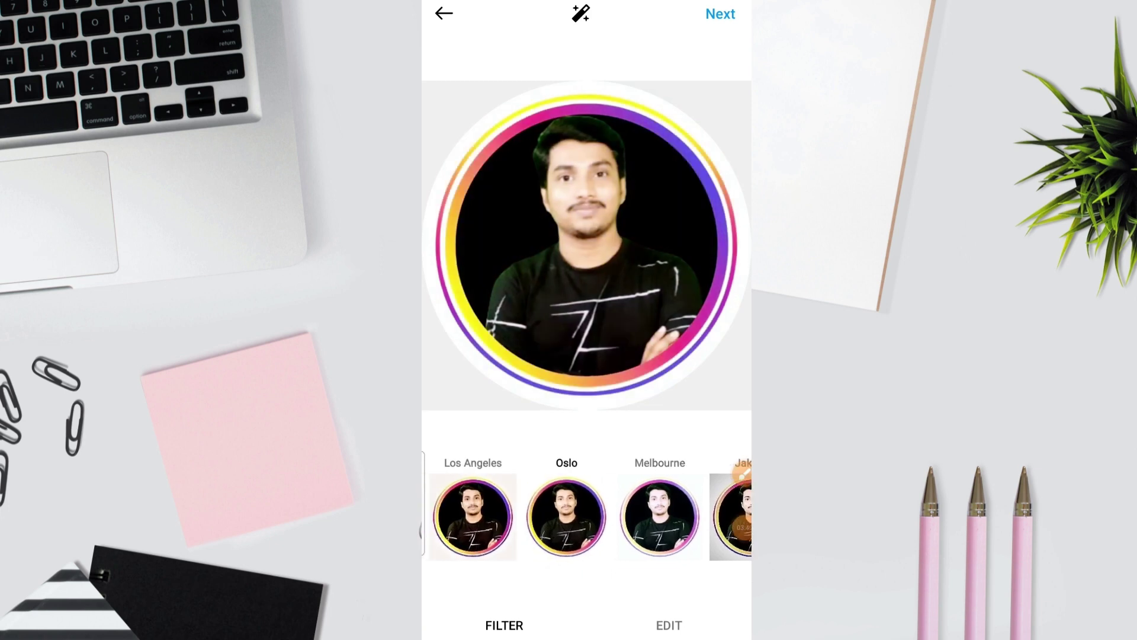
# Step: Apply the Paris filter at strength 99 and save the new profile picture
pyautogui.click(472, 516)
pyautogui.click(468, 516)
pyautogui.click(562, 516)
pyautogui.moveTo(718, 508); pyautogui.dragTo(715, 509)
pyautogui.click(668, 625)
pyautogui.click(721, 13)
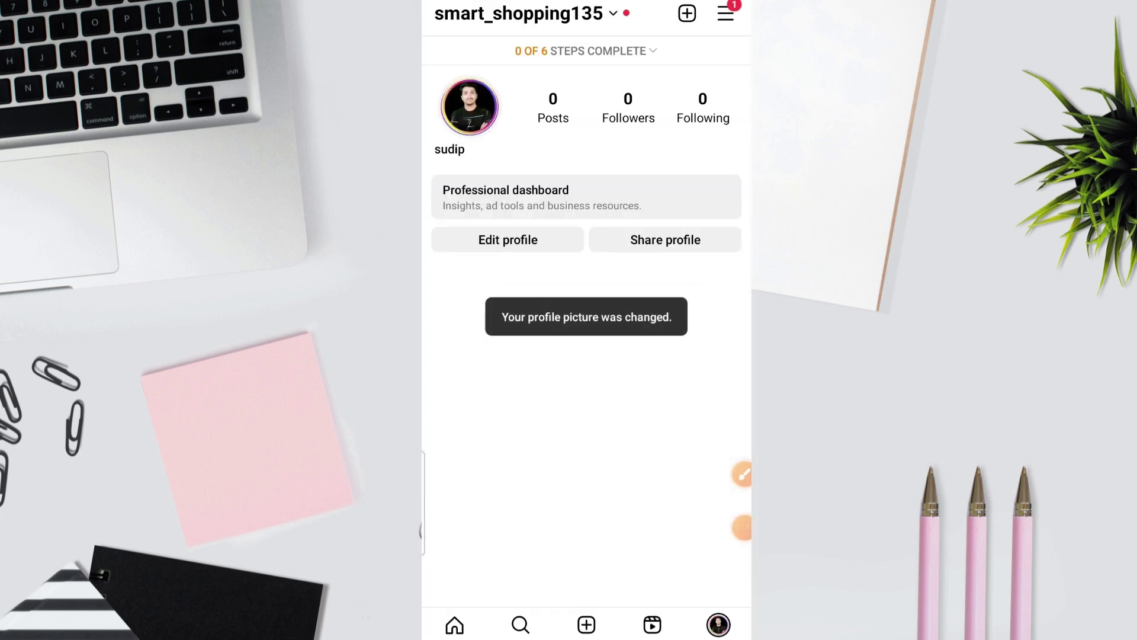
# Step: Draw a quick arrow annotation, clear it, and open the profile editing form
pyautogui.click(743, 474)
pyautogui.click(731, 593)
pyautogui.moveTo(633, 449); pyautogui.dragTo(538, 274)
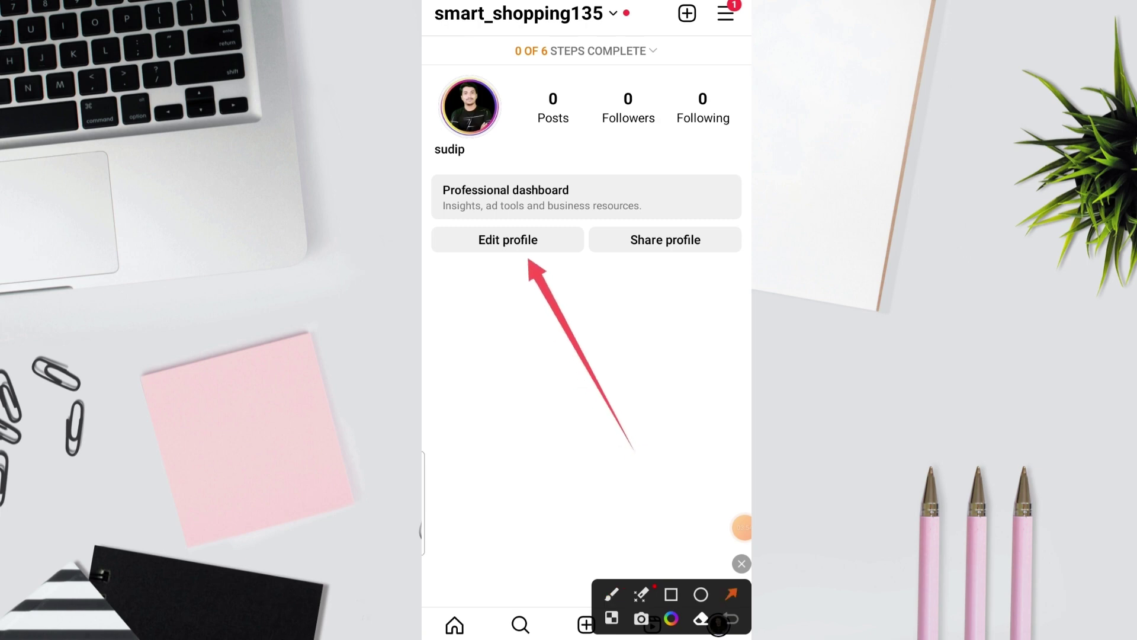
pyautogui.click(742, 563)
pyautogui.click(507, 239)
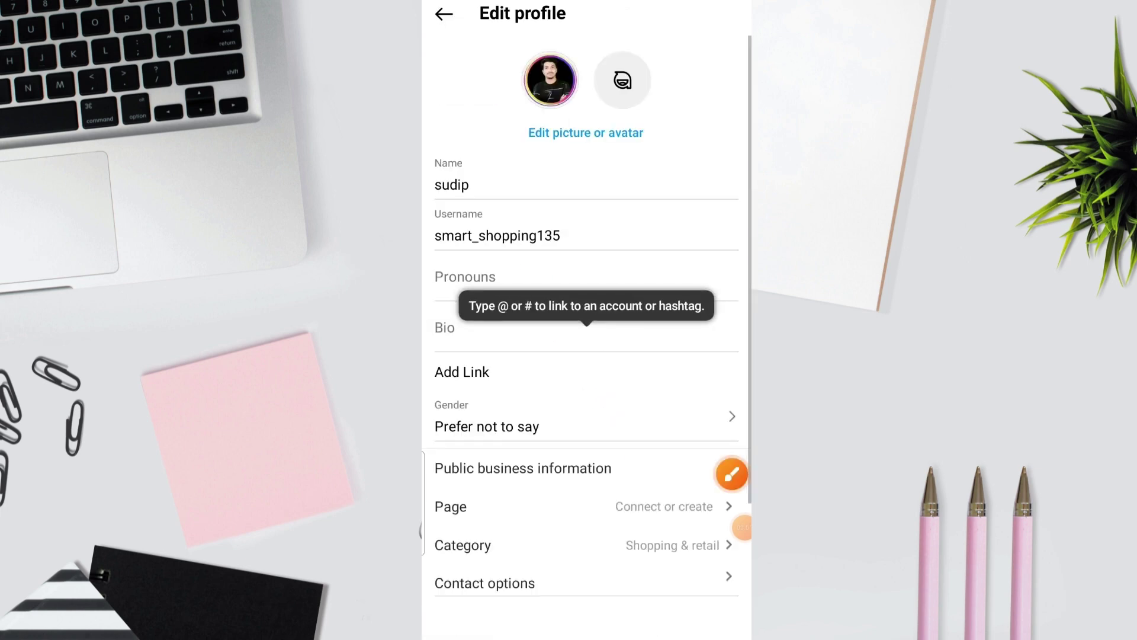
# Step: Add he, she, her and him as pronouns and save them
pyautogui.click(465, 276)
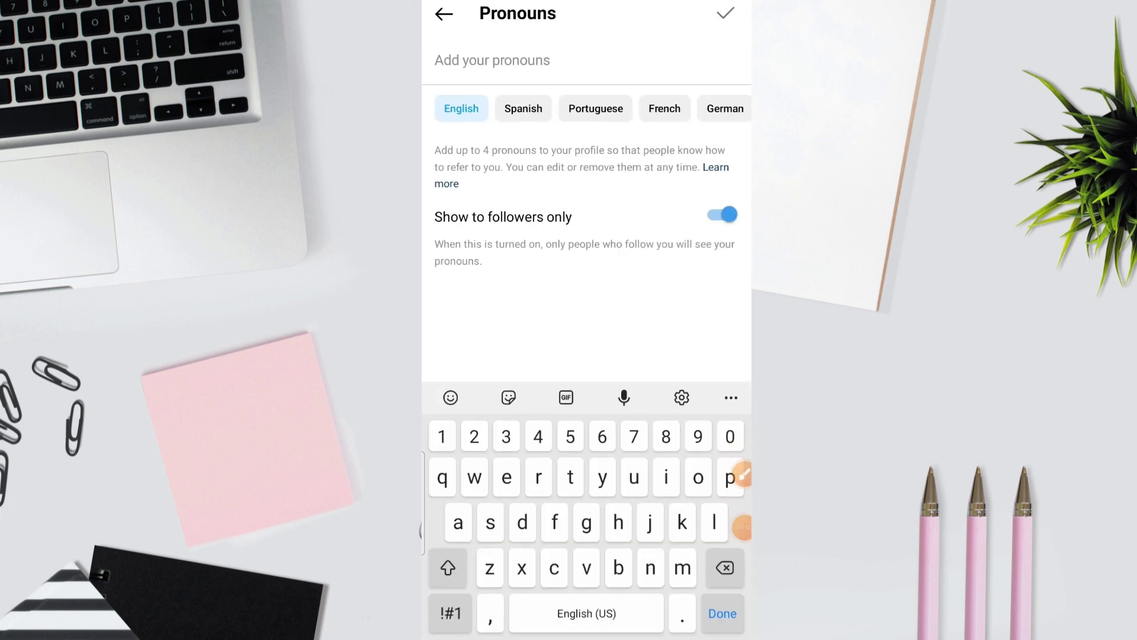
pyautogui.write('he she')
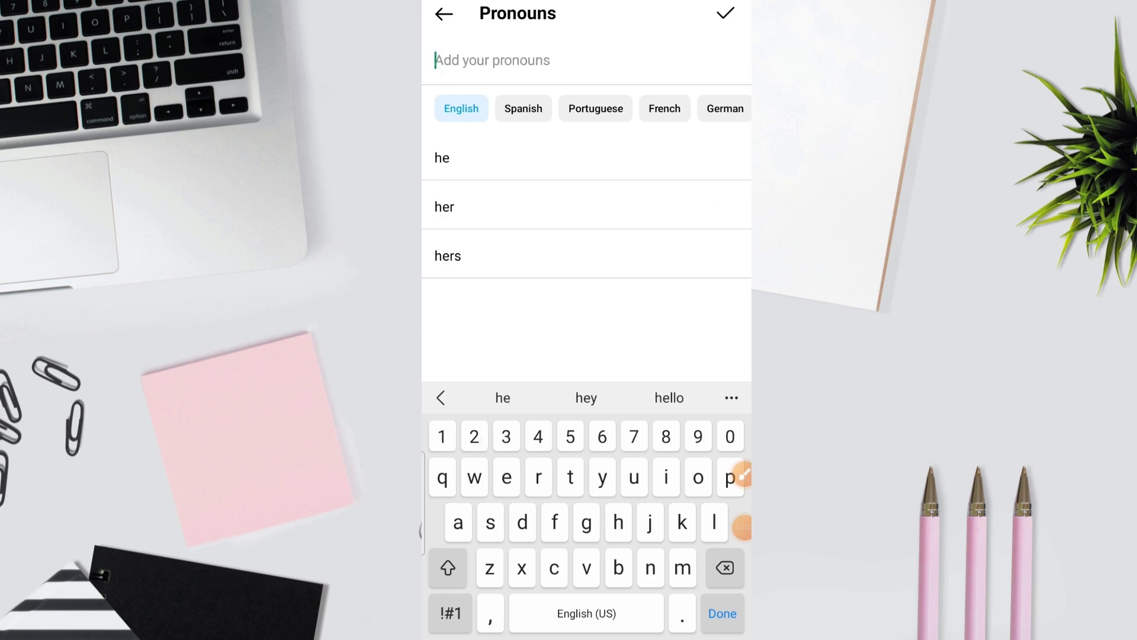
pyautogui.click(442, 158)
pyautogui.write('she')
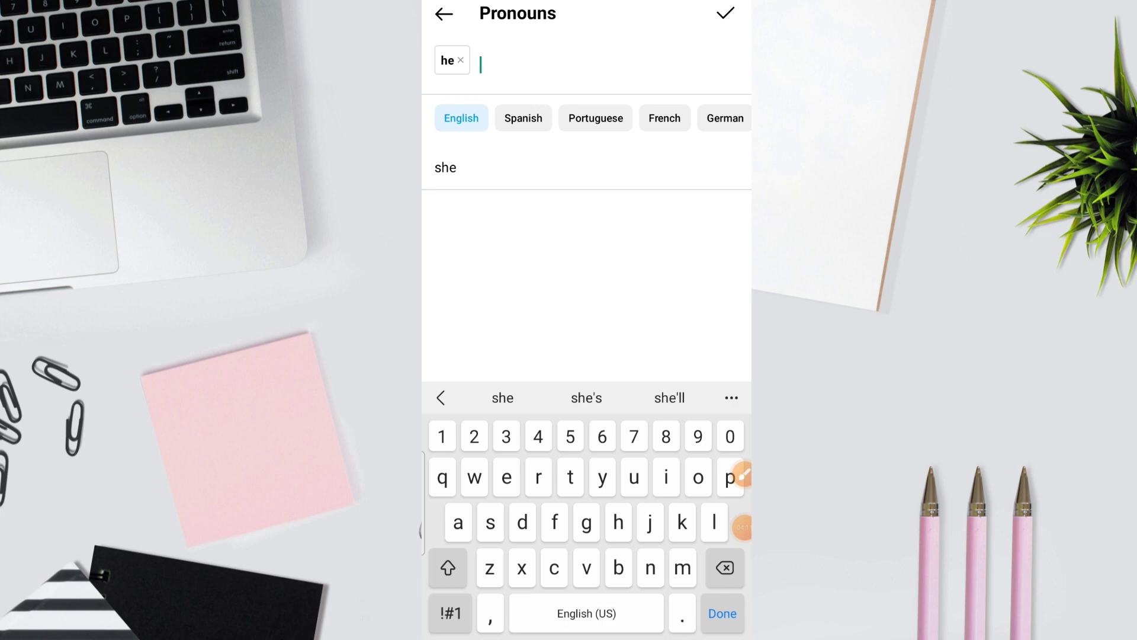
pyautogui.click(445, 167)
pyautogui.write('her')
pyautogui.click(445, 167)
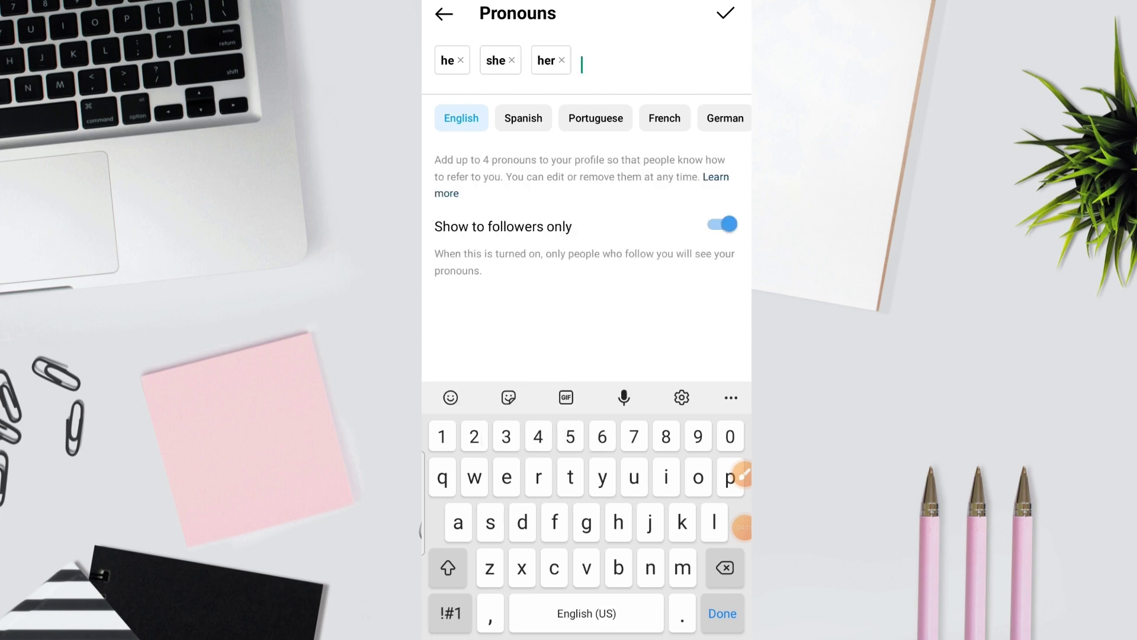
pyautogui.write('h')
pyautogui.click(446, 167)
pyautogui.click(725, 13)
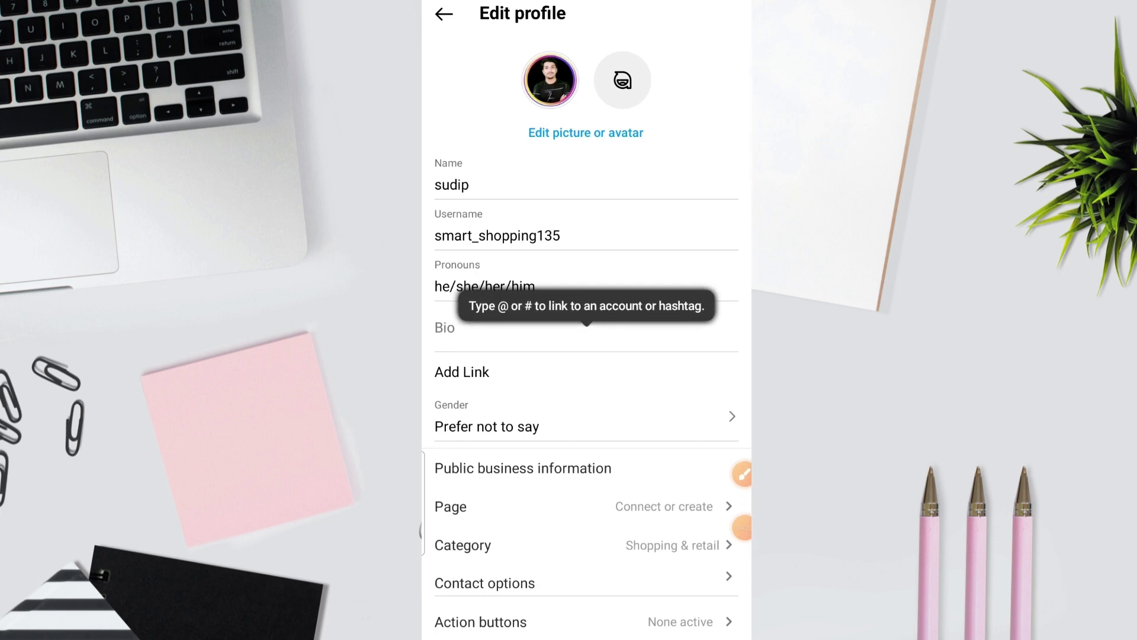
# Step: Type 'MOTIVATION HINDI QUOTES' as the first bio line
pyautogui.click(445, 328)
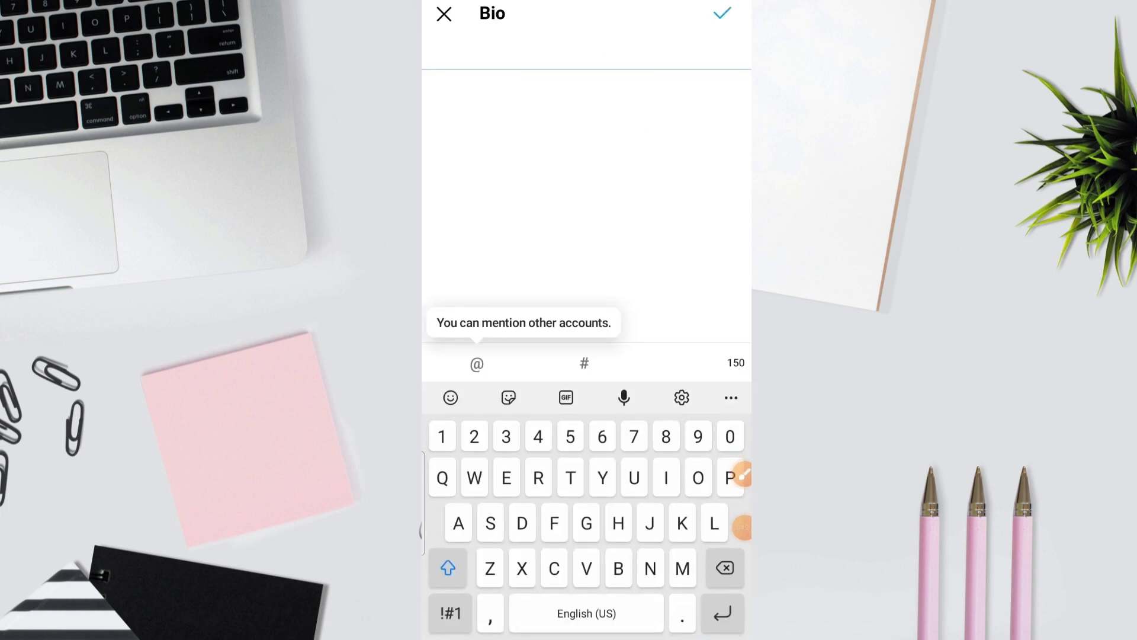
pyautogui.click(740, 475)
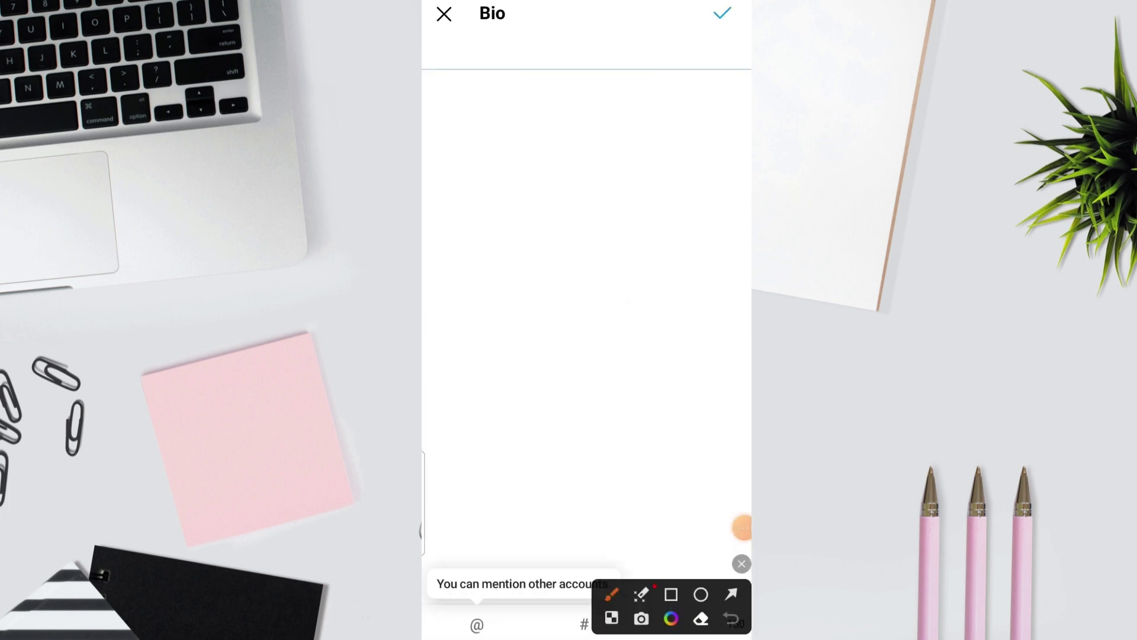
pyautogui.moveTo(568, 237); pyautogui.dragTo(703, 536)
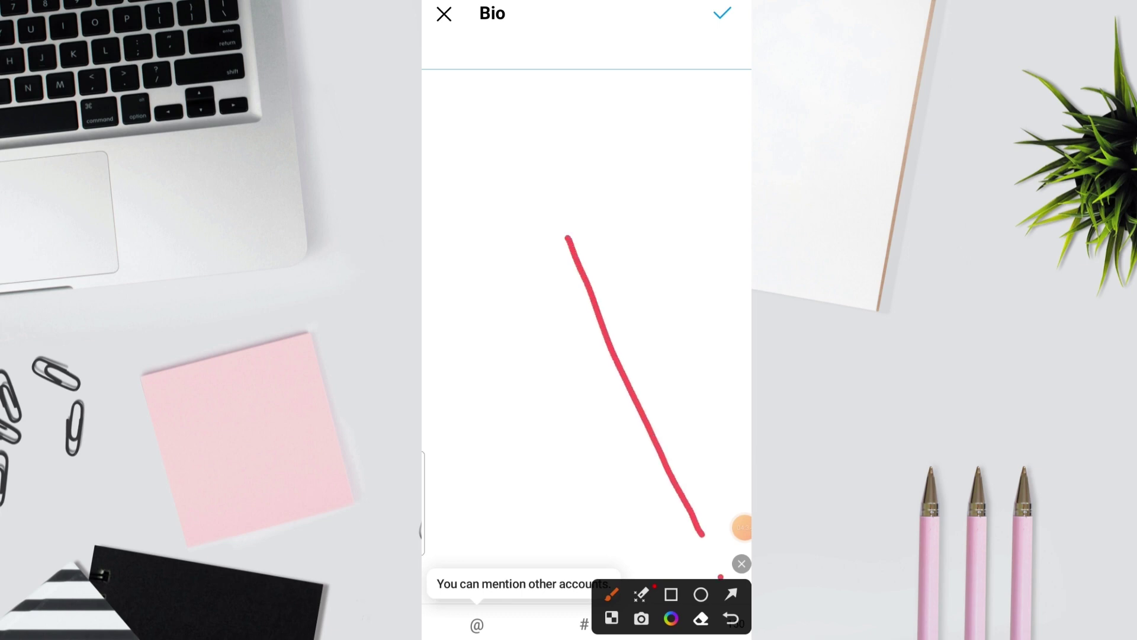
pyautogui.click(742, 563)
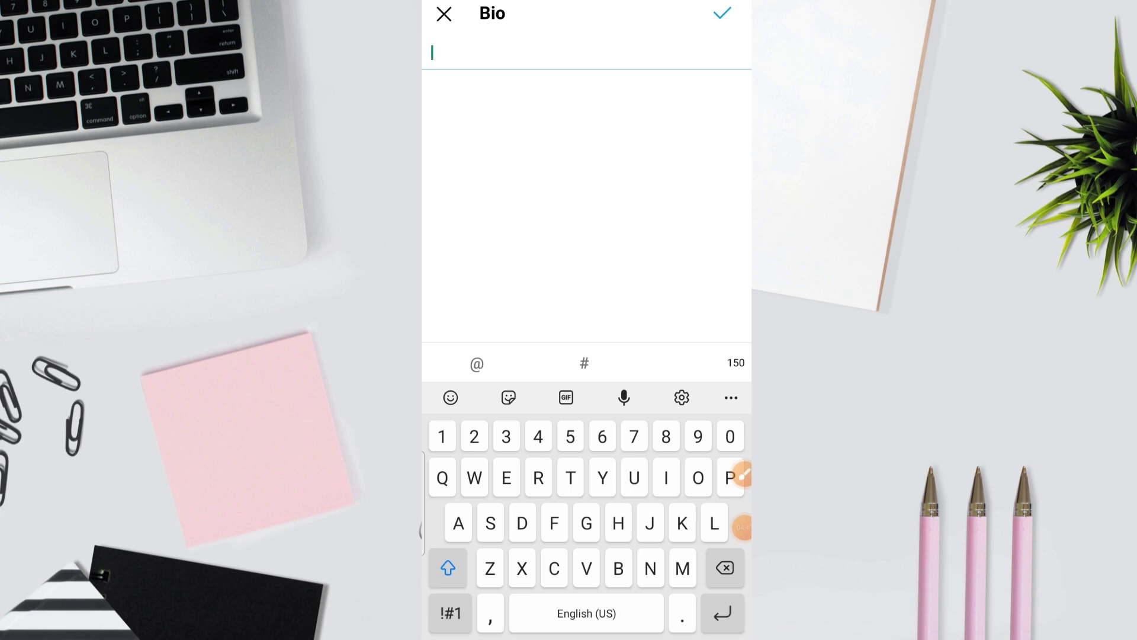
pyautogui.write('MOTO')
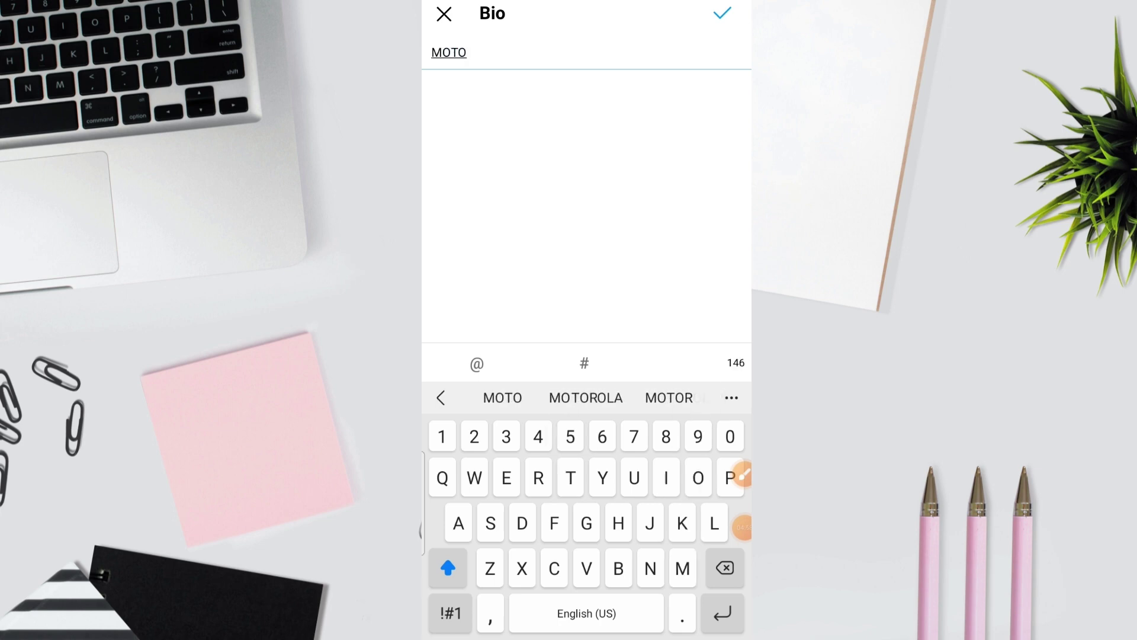
pyautogui.press('BackSpace')
pyautogui.press('BackSpace')
pyautogui.write('TIV')
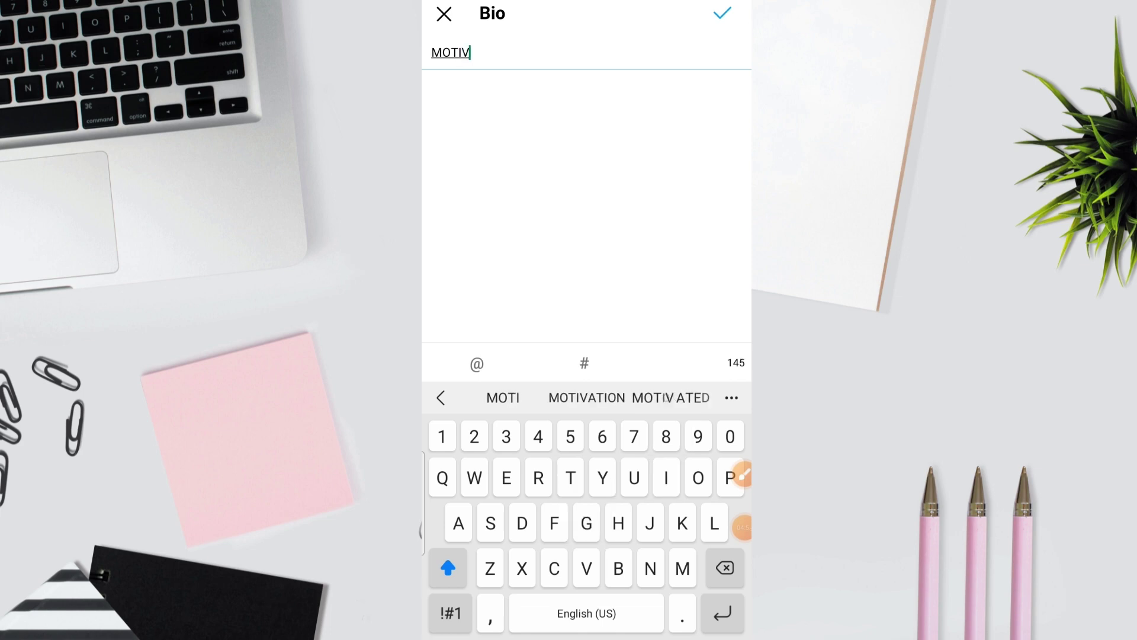
pyautogui.write('ATION ')
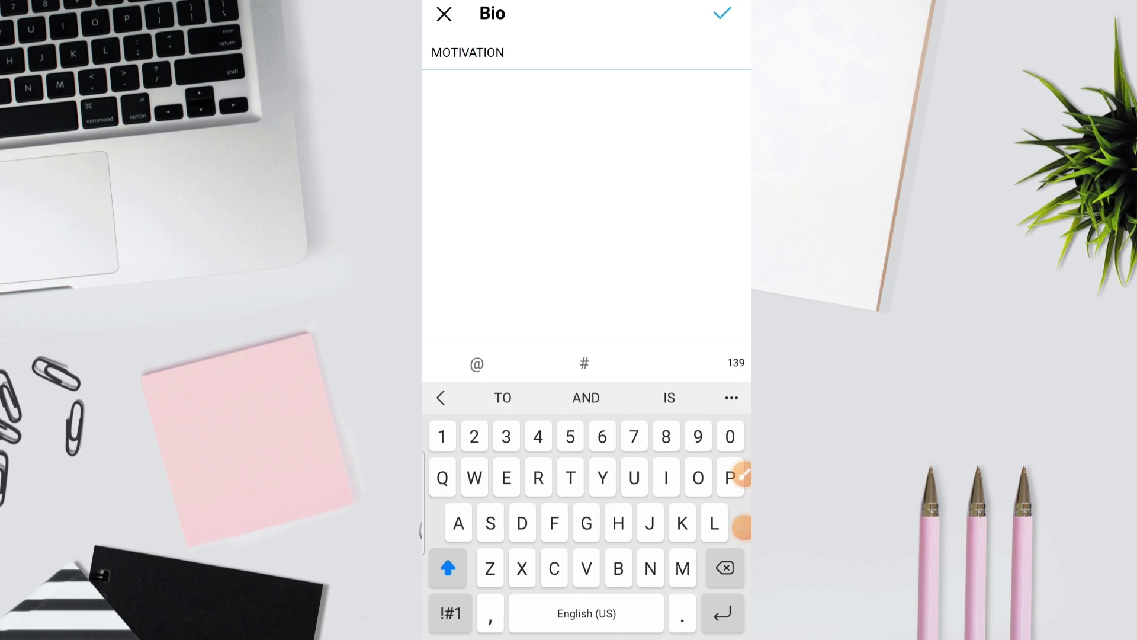
pyautogui.write('HINDIN')
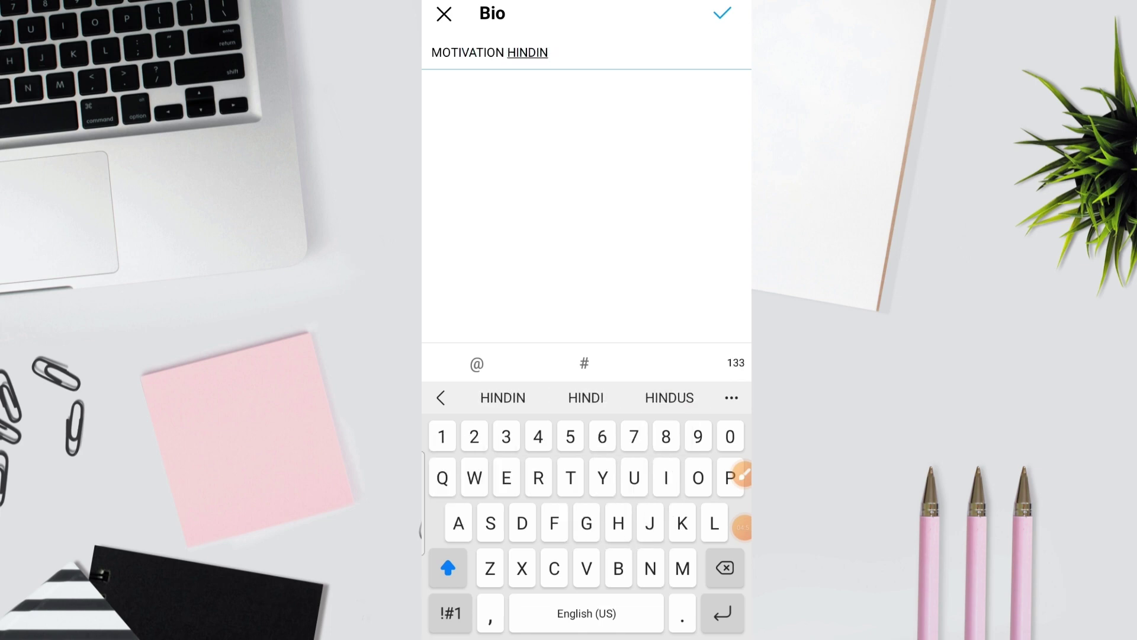
pyautogui.press('BackSpace')
pyautogui.write('Q')
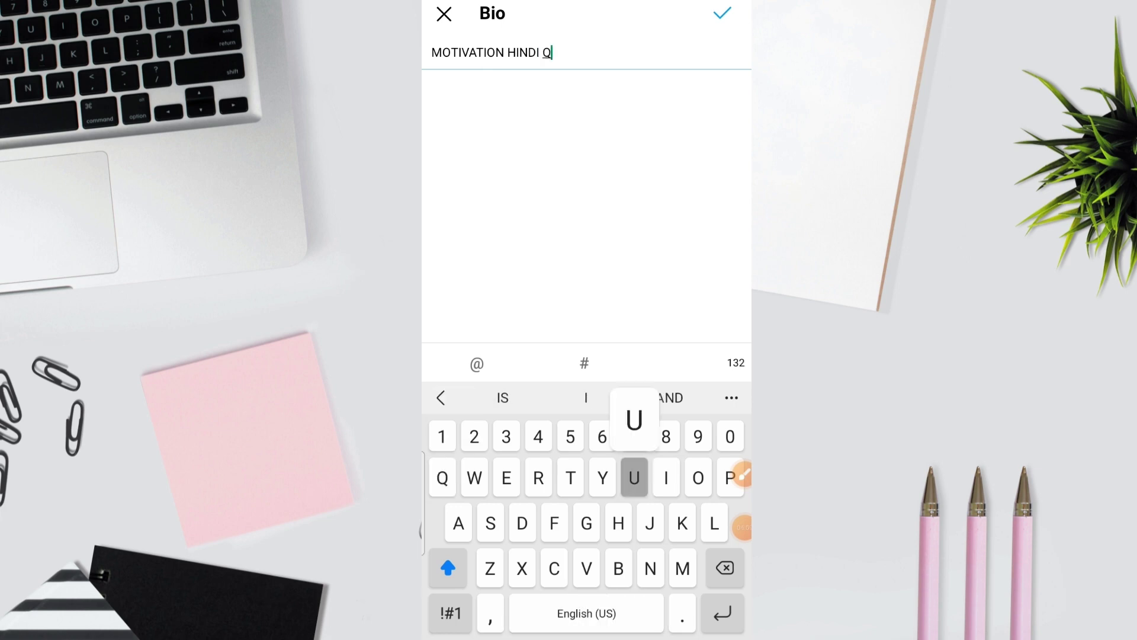
pyautogui.write('UOTES')
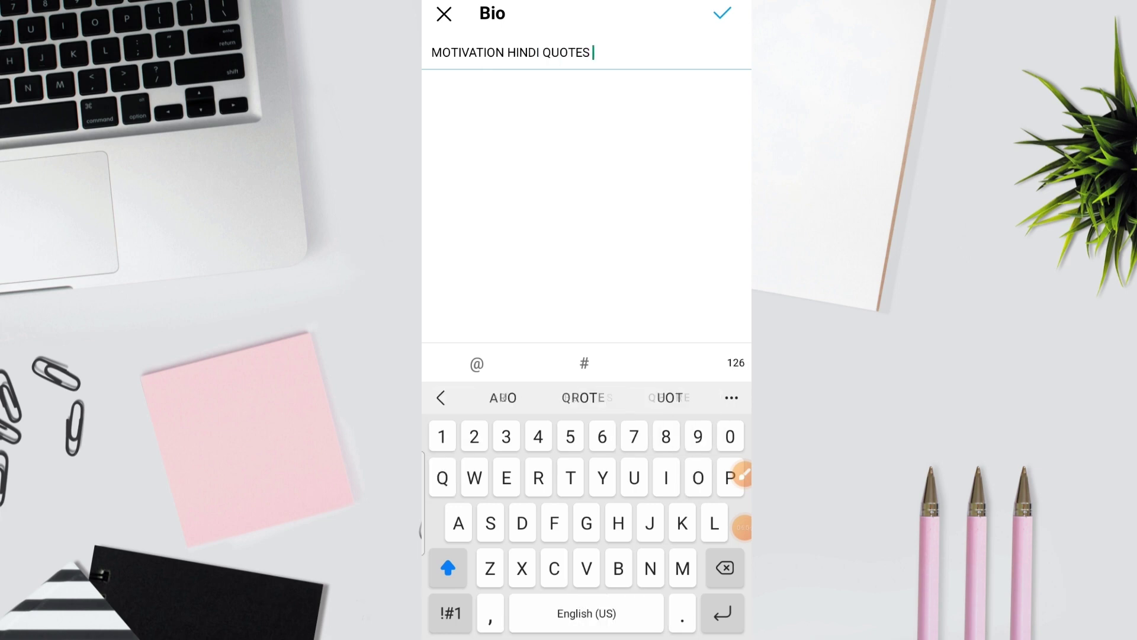
pyautogui.press('Return')
# Step: Add 'LEARN FIRST THEN EARN' as the second bio line
pyautogui.write('LEAD')
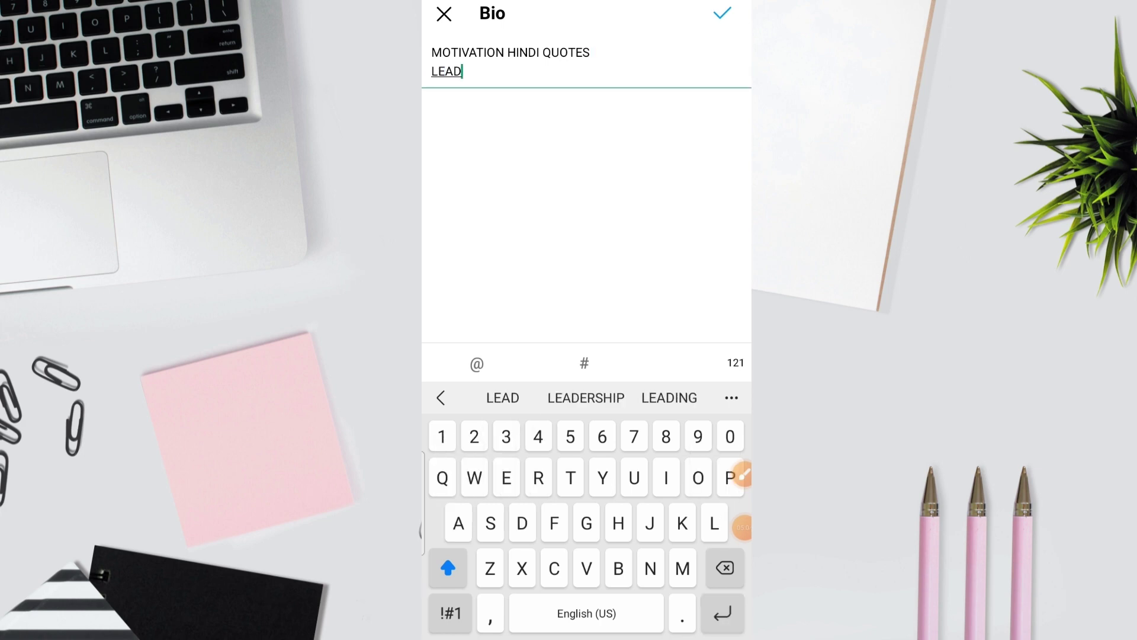
pyautogui.press('Return')
pyautogui.press('BackSpace')
pyautogui.write('⁰')
pyautogui.moveTo(741, 528); pyautogui.dragTo(732, 244)
pyautogui.moveTo(740, 475)
pyautogui.mouseDown()
pyautogui.moveTo(728, 432)
pyautogui.moveTo(732, 276)
pyautogui.mouseUp()
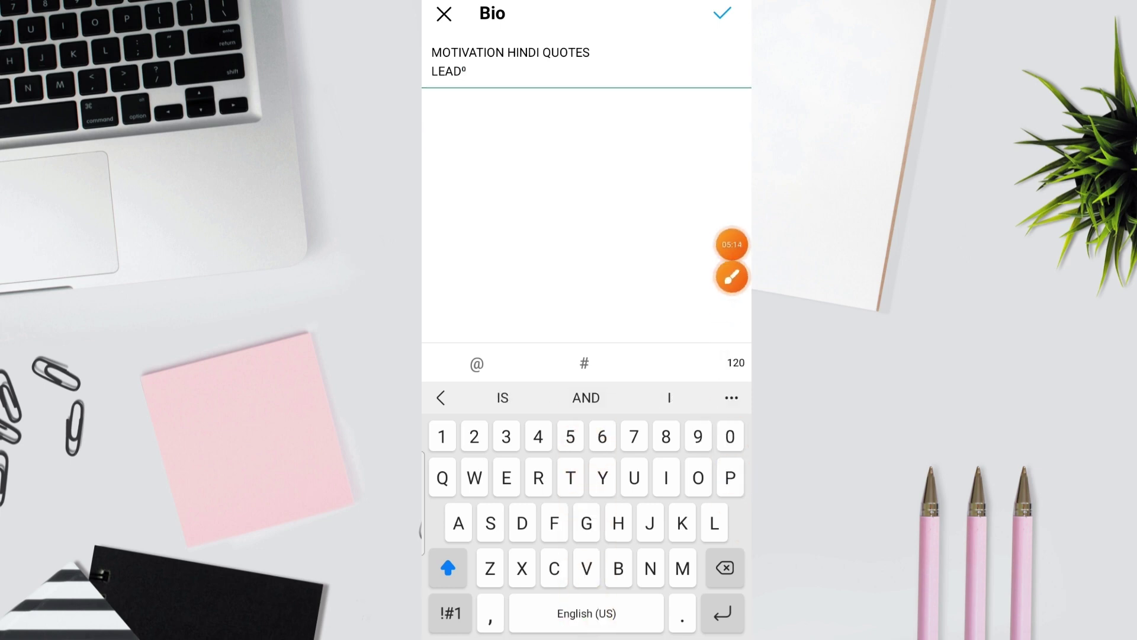
pyautogui.press('BackSpace')
pyautogui.press('BackSpace')
pyautogui.write('RN ')
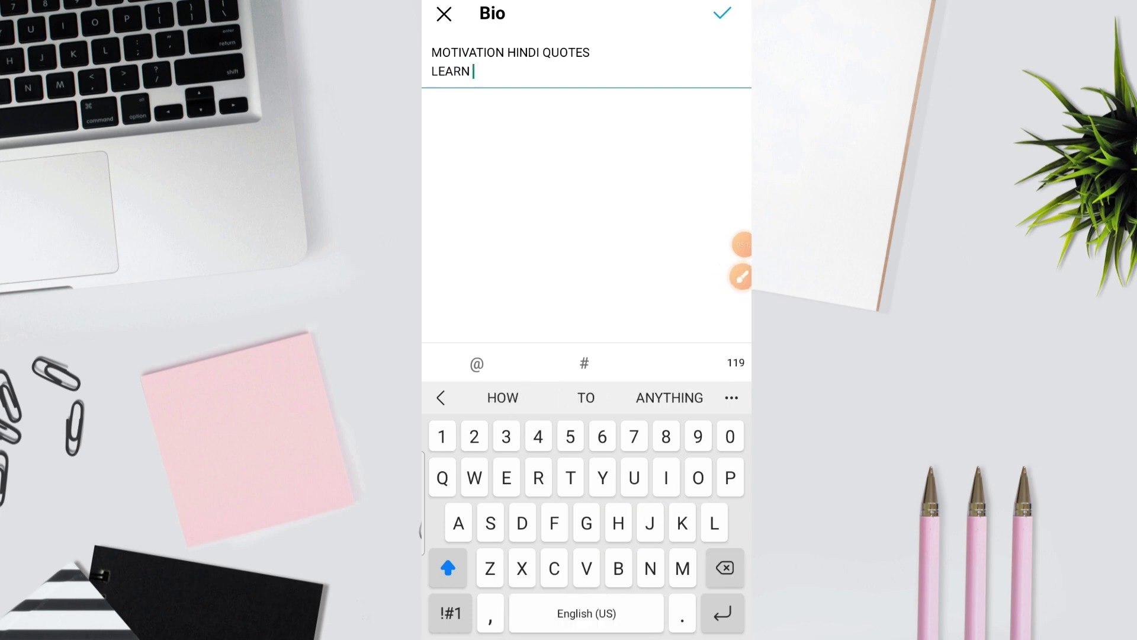
pyautogui.write('F')
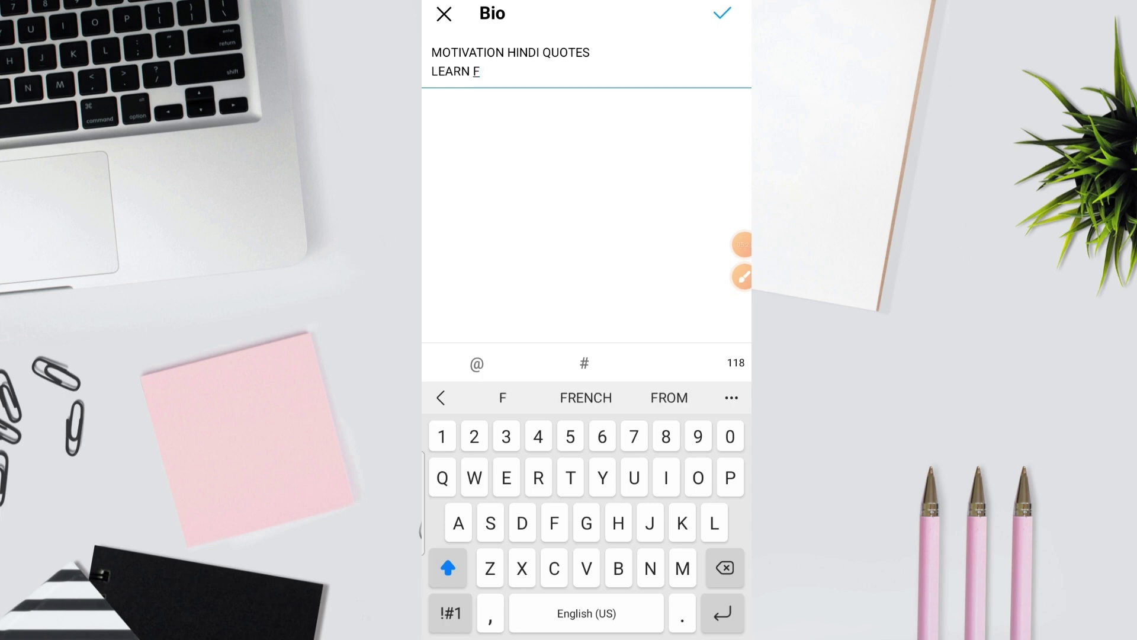
pyautogui.press('BackSpace')
pyautogui.write('FIRST')
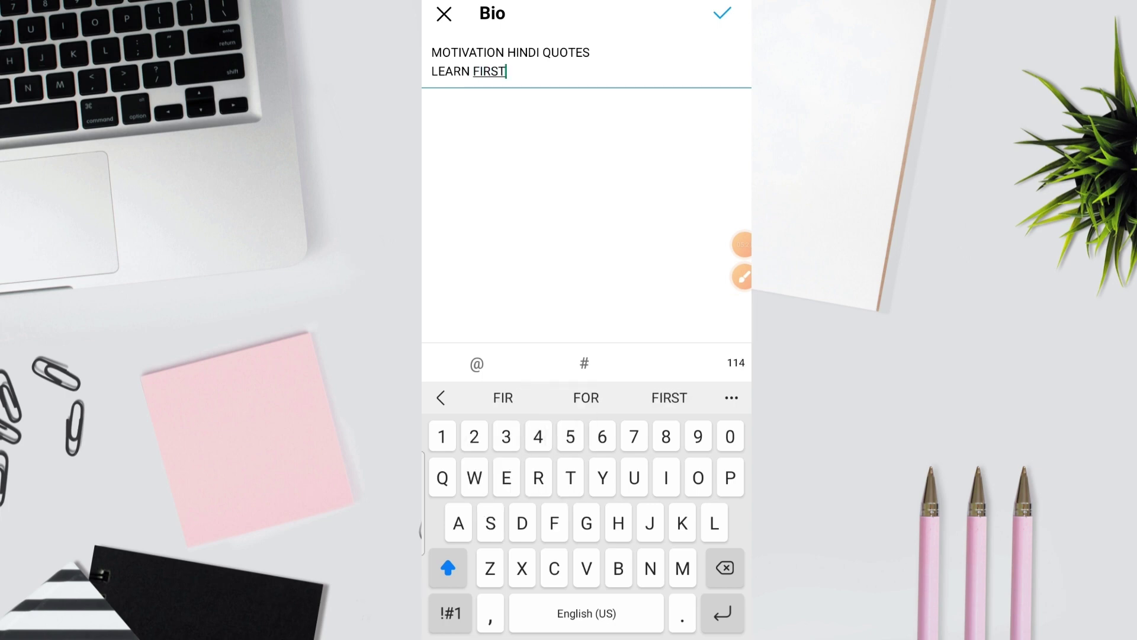
pyautogui.write(' THEN EAN')
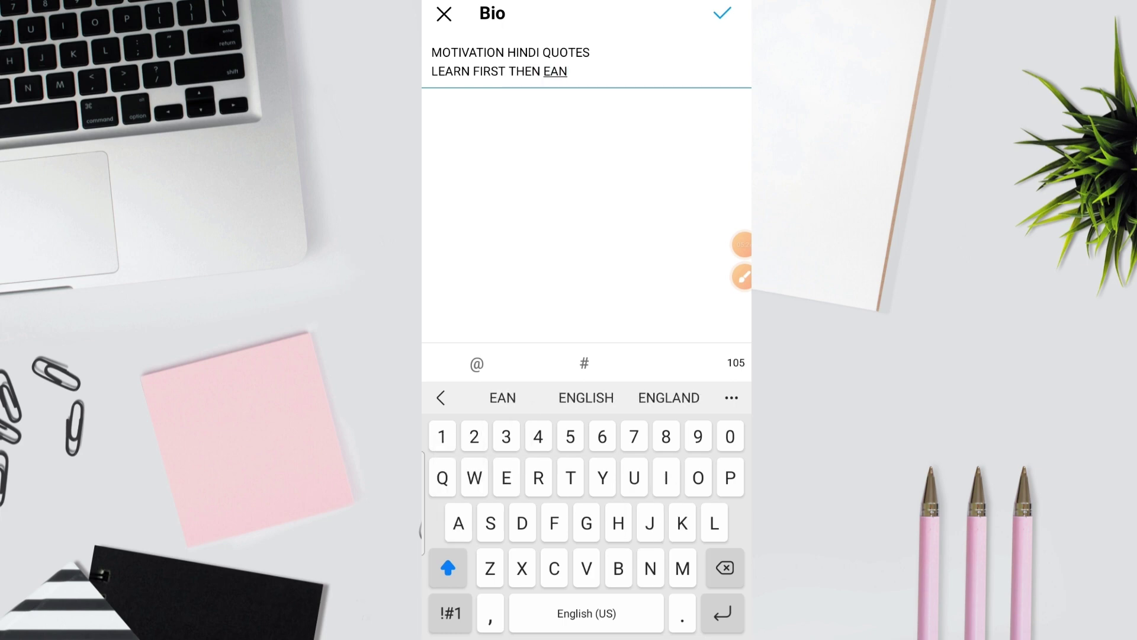
pyautogui.press('BackSpace')
pyautogui.write('RN')
pyautogui.press('Return')
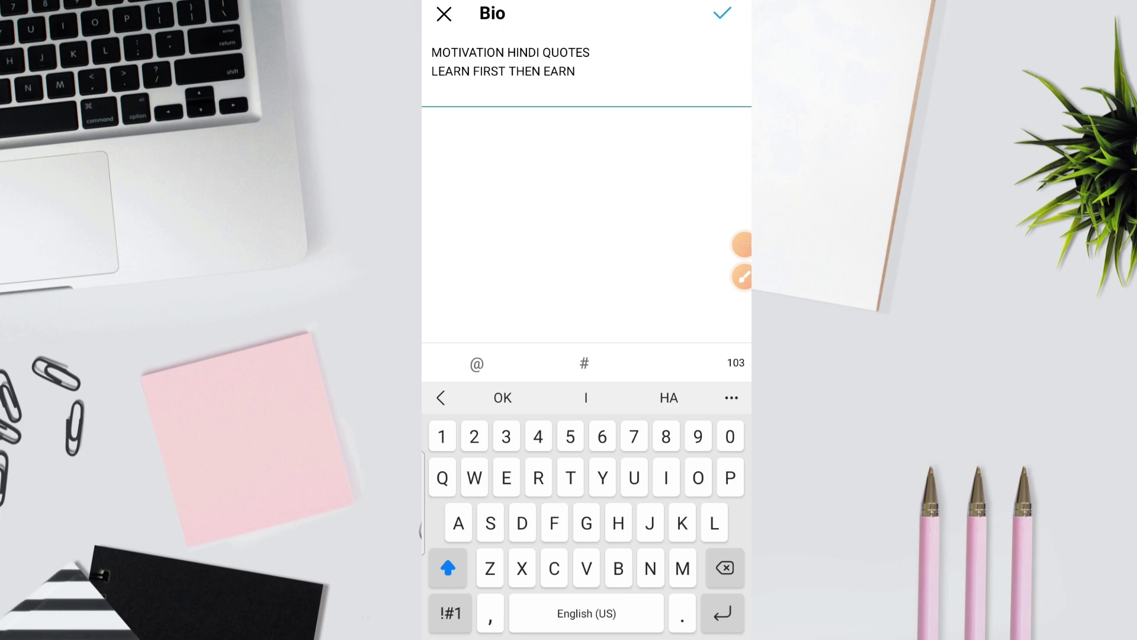
# Step: Insert a party-face emoji after QUOTES in the bio
pyautogui.click(592, 70)
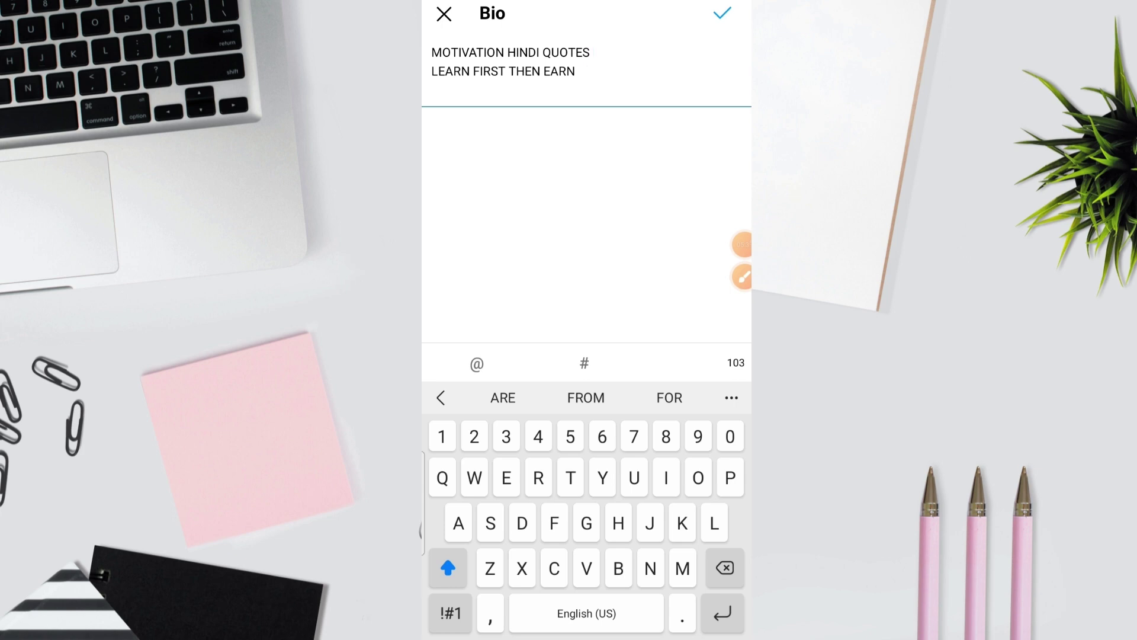
pyautogui.click(741, 277)
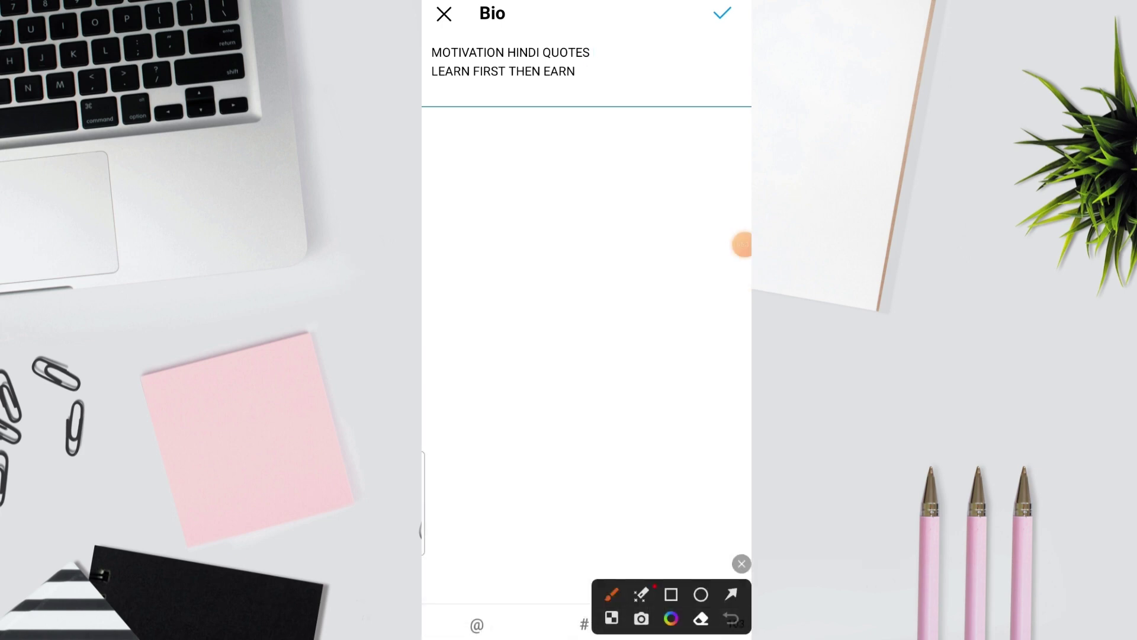
pyautogui.click(731, 593)
pyautogui.click(741, 563)
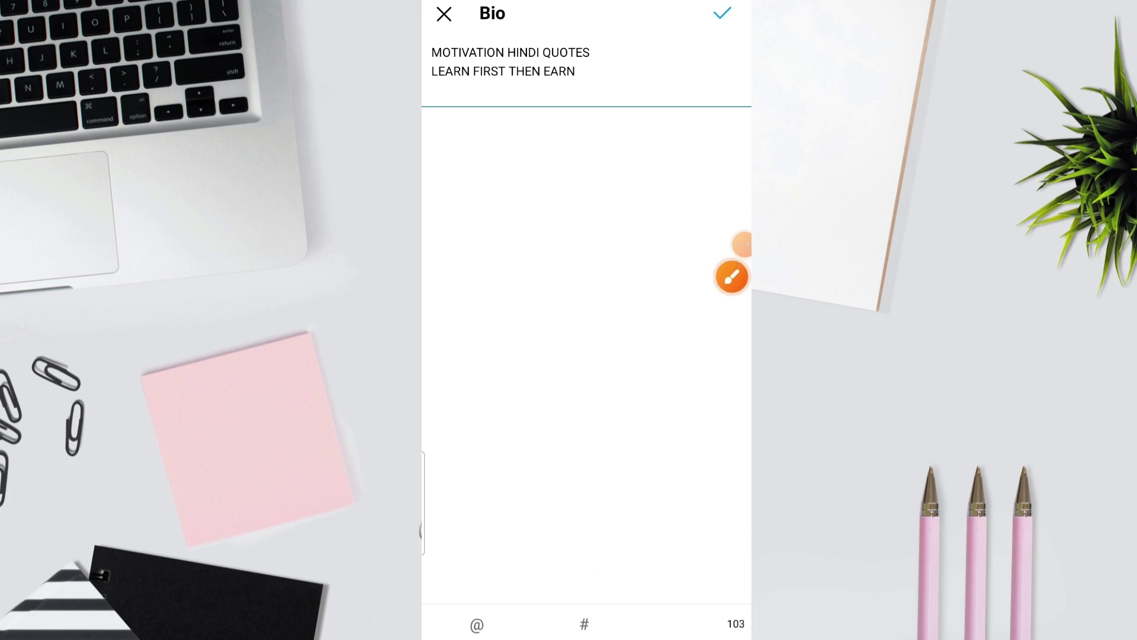
pyautogui.click(593, 70)
pyautogui.click(450, 613)
pyautogui.click(450, 397)
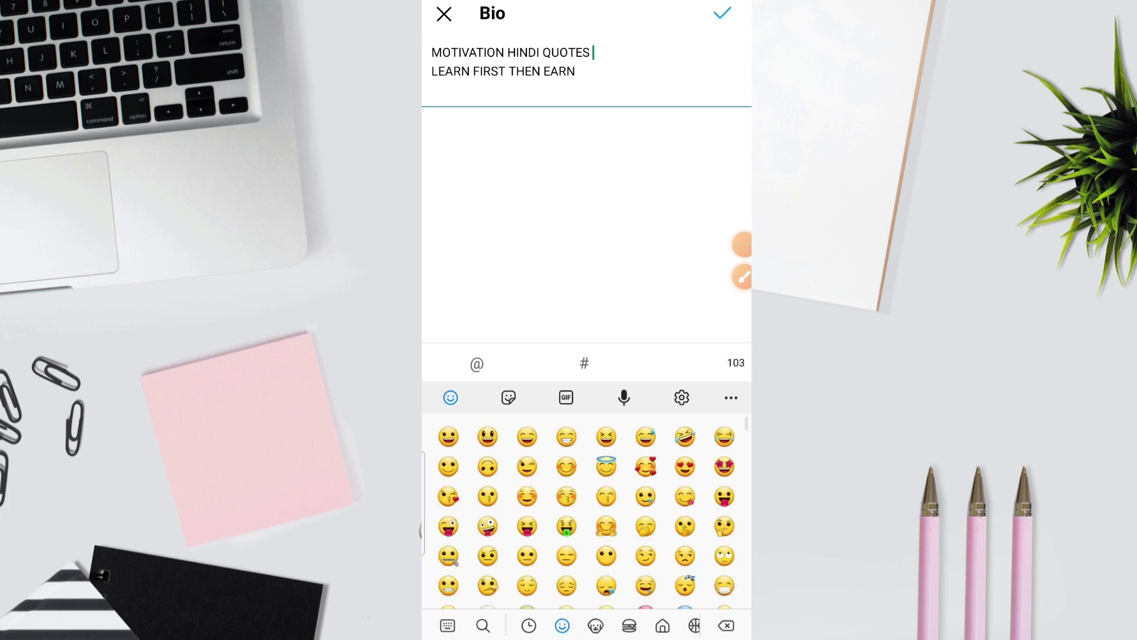
pyautogui.scroll(-10, 586, 510)
pyautogui.scroll(4, 586, 509)
pyautogui.click(566, 506)
# Step: Add a new line after EARN, save the bio, and open the Links list
pyautogui.click(575, 71)
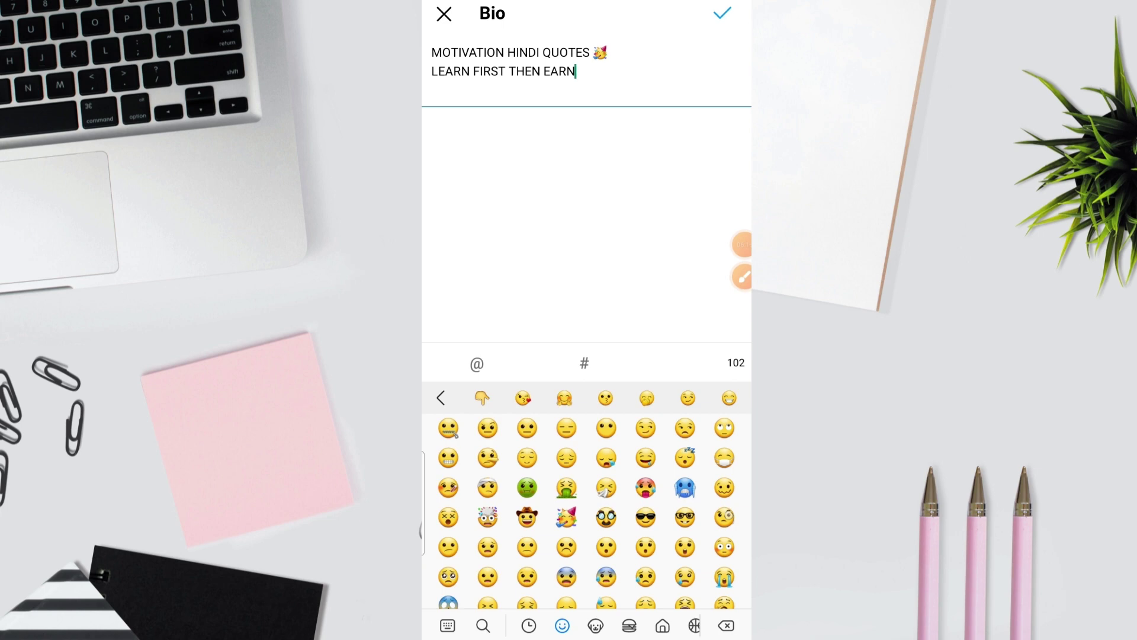
pyautogui.click(448, 625)
pyautogui.press('Return')
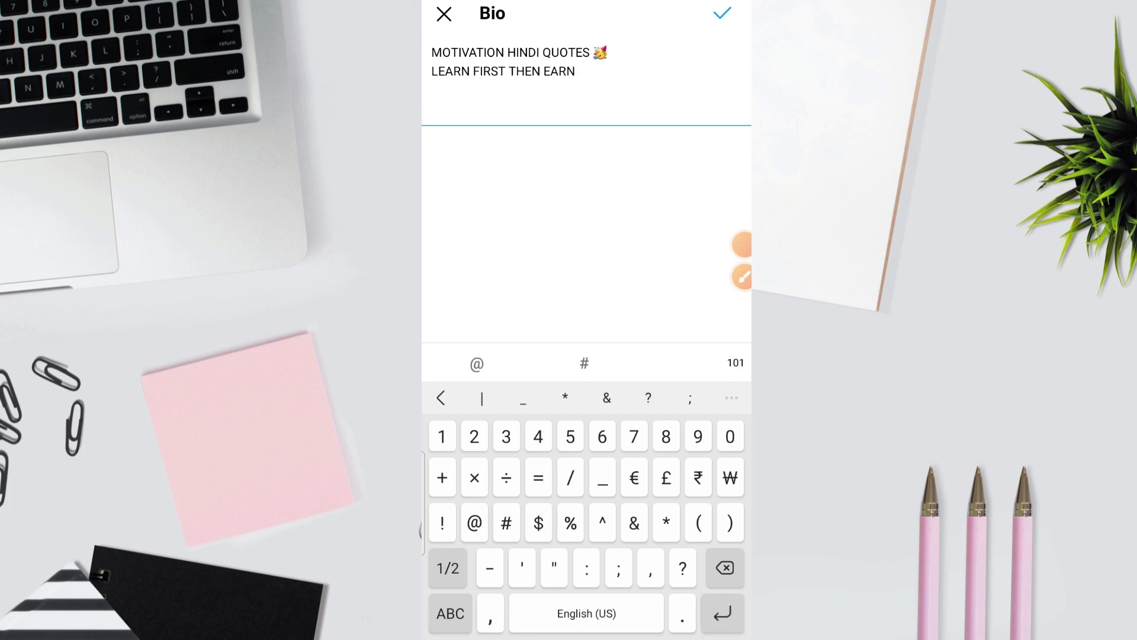
pyautogui.click(450, 613)
pyautogui.click(450, 613)
pyautogui.click(722, 13)
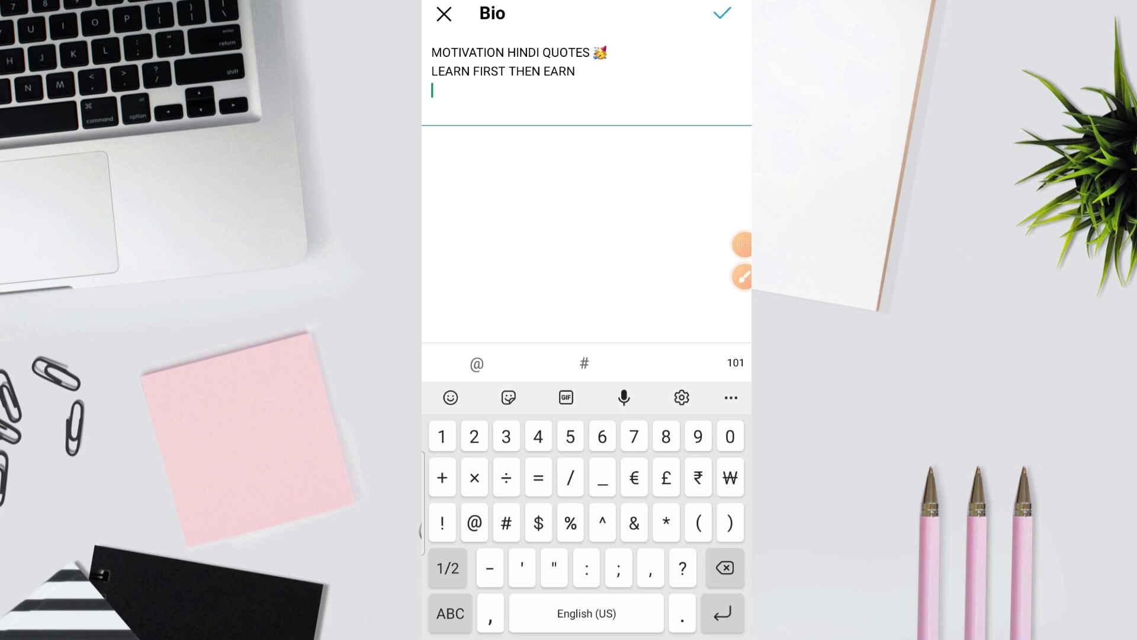
pyautogui.click(468, 371)
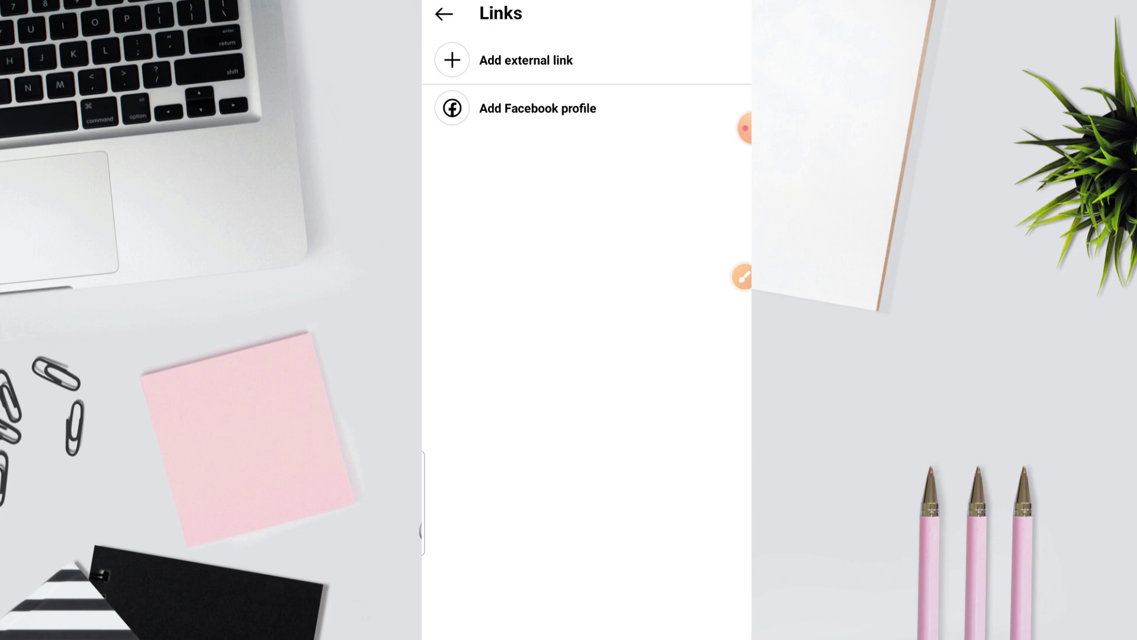
# Step: Add an external link with URL businesskeyofficial.com titled 'Website'
pyautogui.click(526, 59)
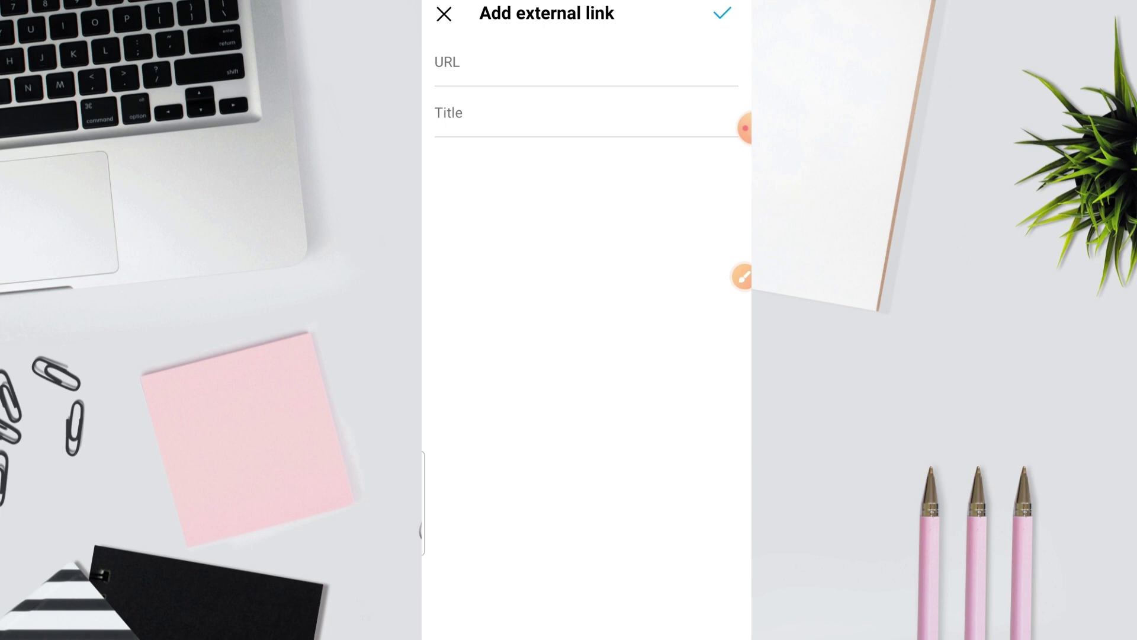
pyautogui.click(586, 65)
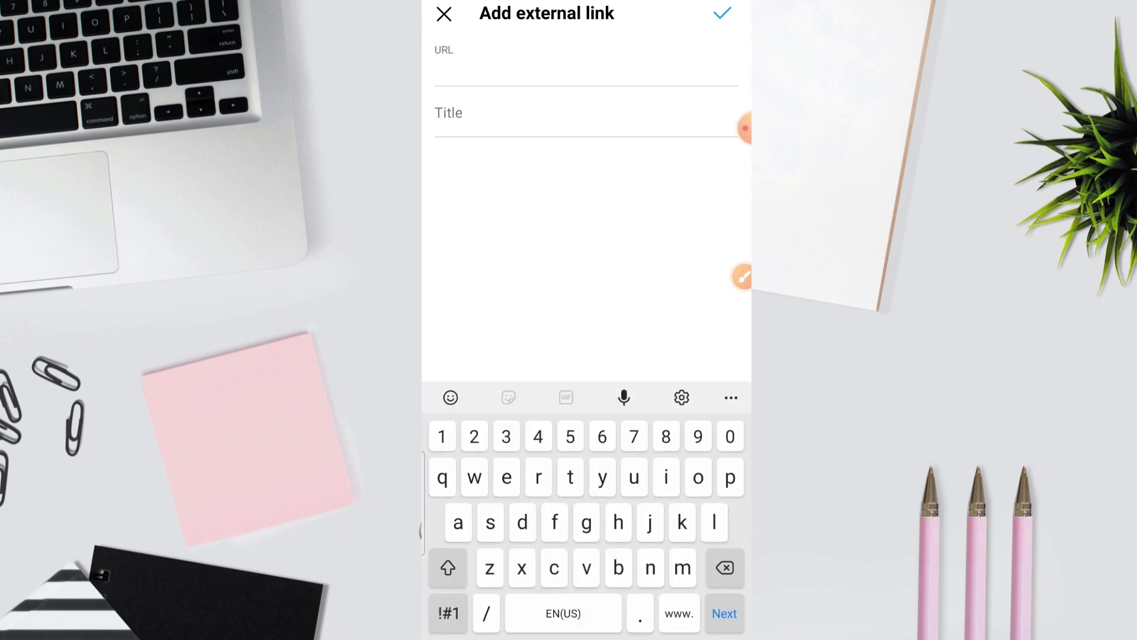
pyautogui.write('b')
pyautogui.press('BackSpace')
pyautogui.write('bu')
pyautogui.click(504, 397)
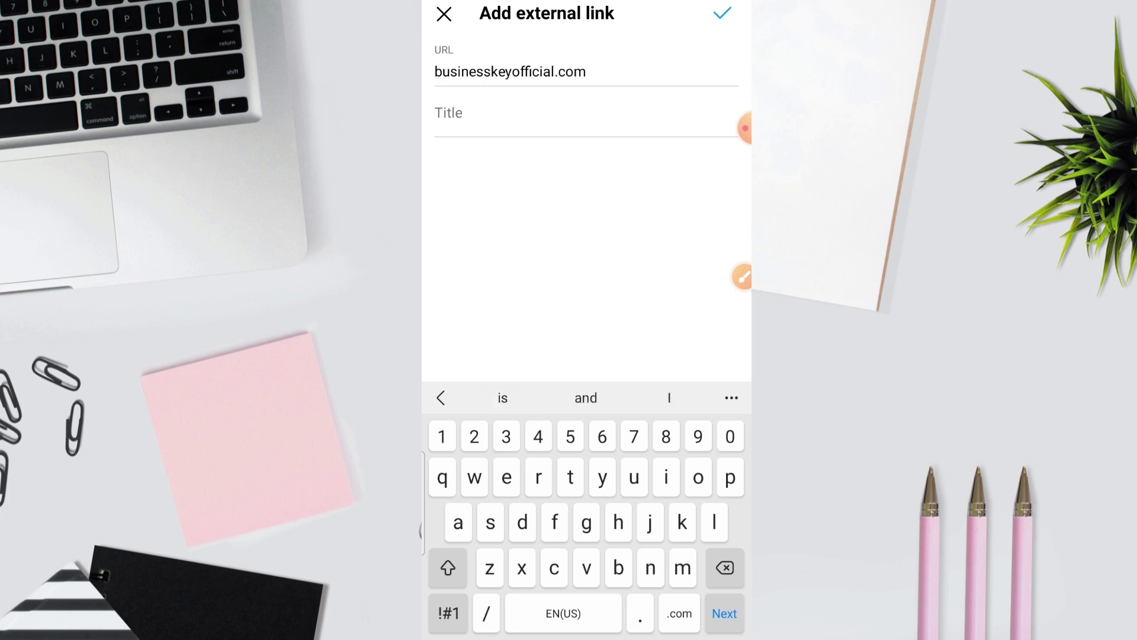
pyautogui.click(586, 118)
pyautogui.click(448, 567)
pyautogui.write('Web')
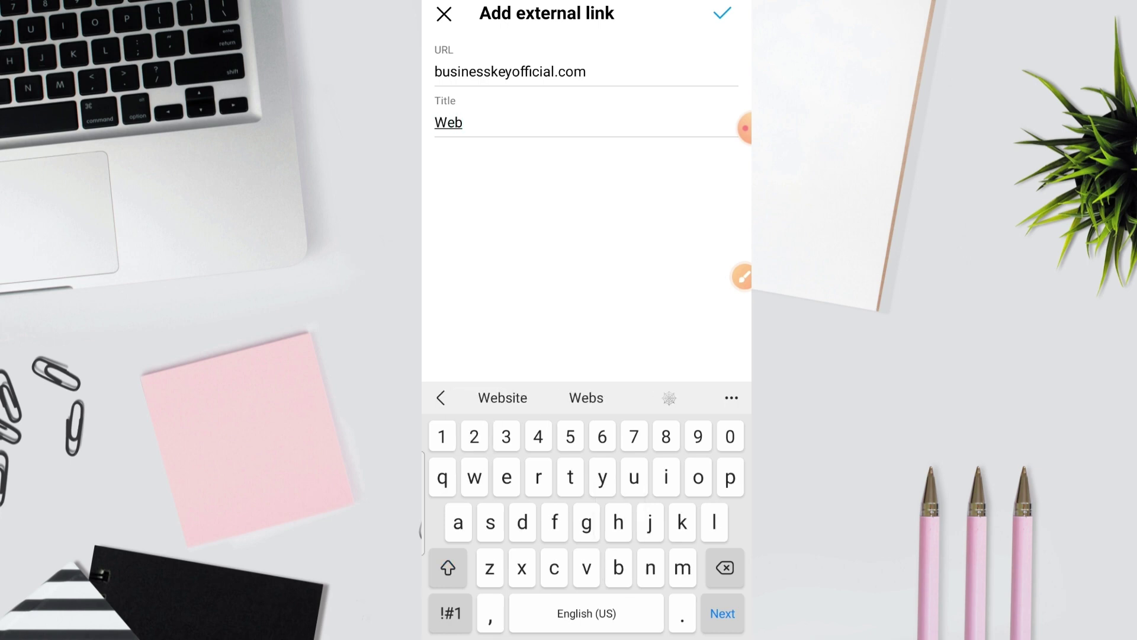
pyautogui.click(502, 397)
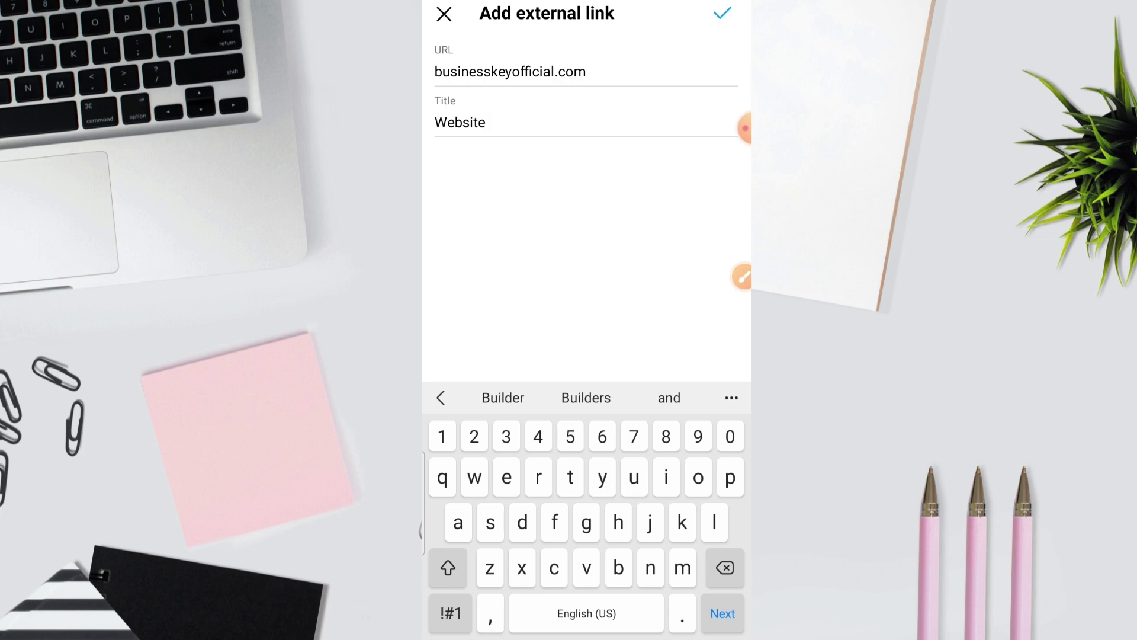
pyautogui.click(722, 13)
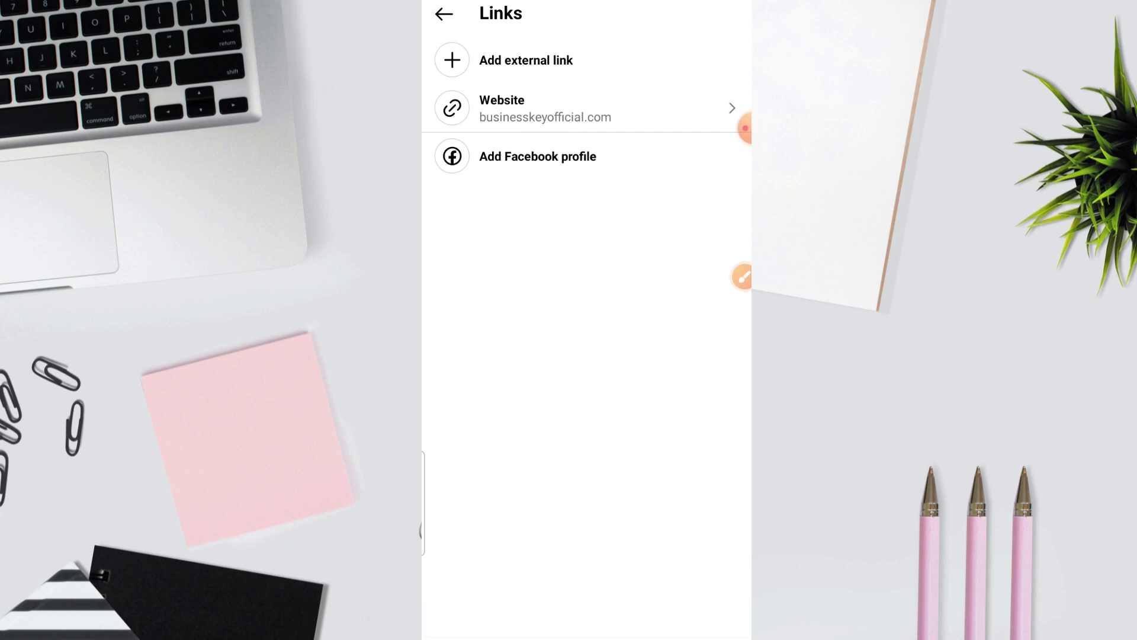
# Step: Skip connecting Facebook and add a 'sponsorship' link pointing to yo.com
pyautogui.click(538, 155)
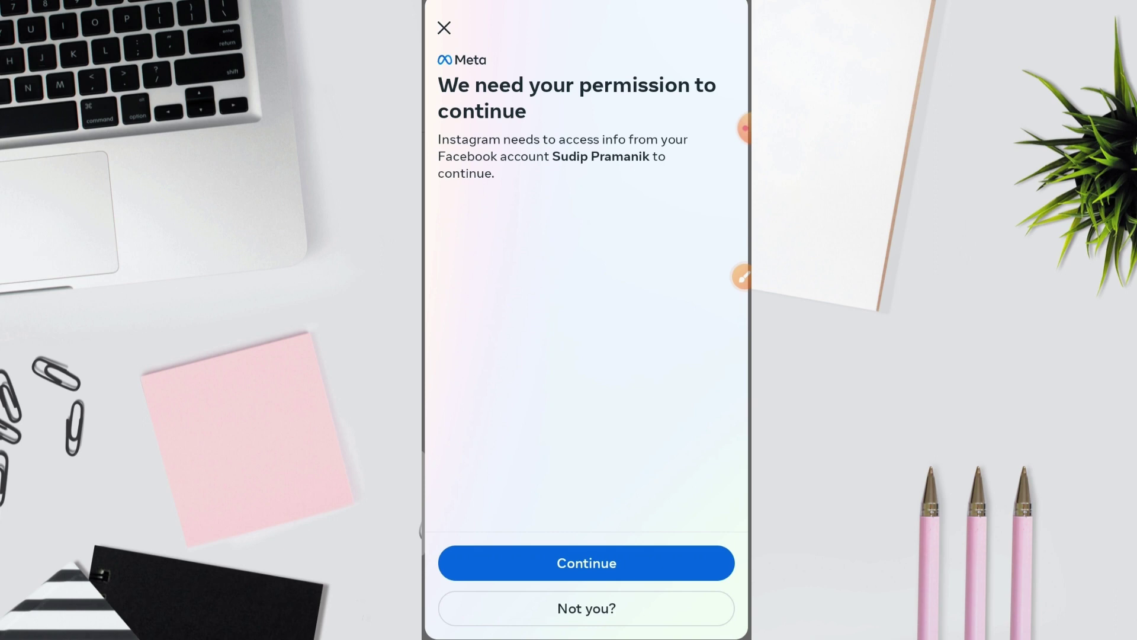
pyautogui.press('Escape')
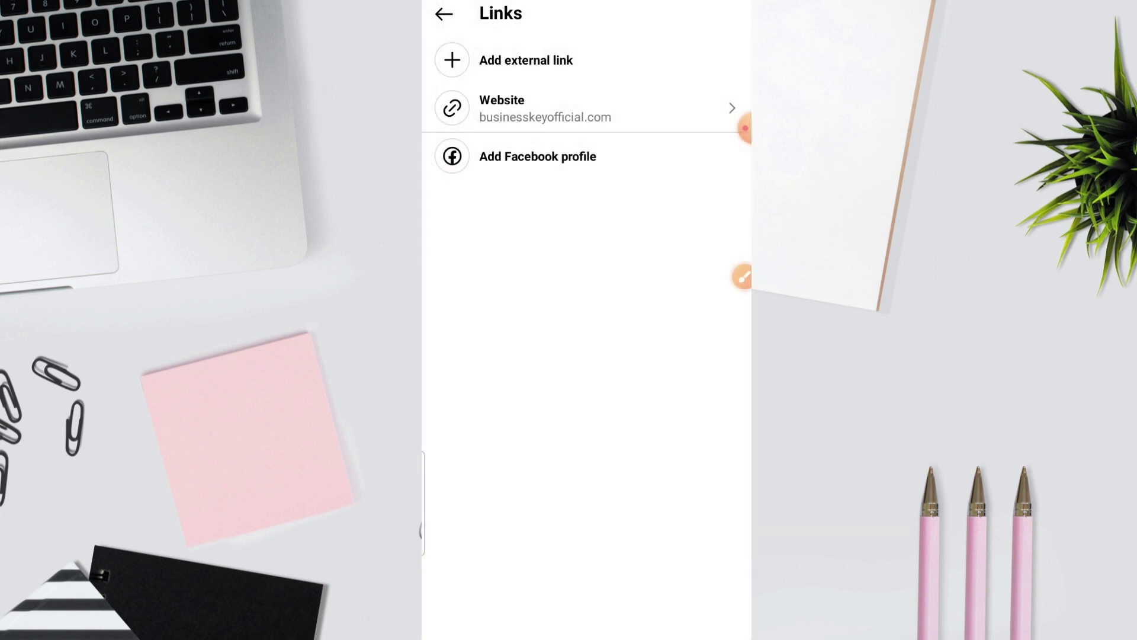
pyautogui.click(526, 59)
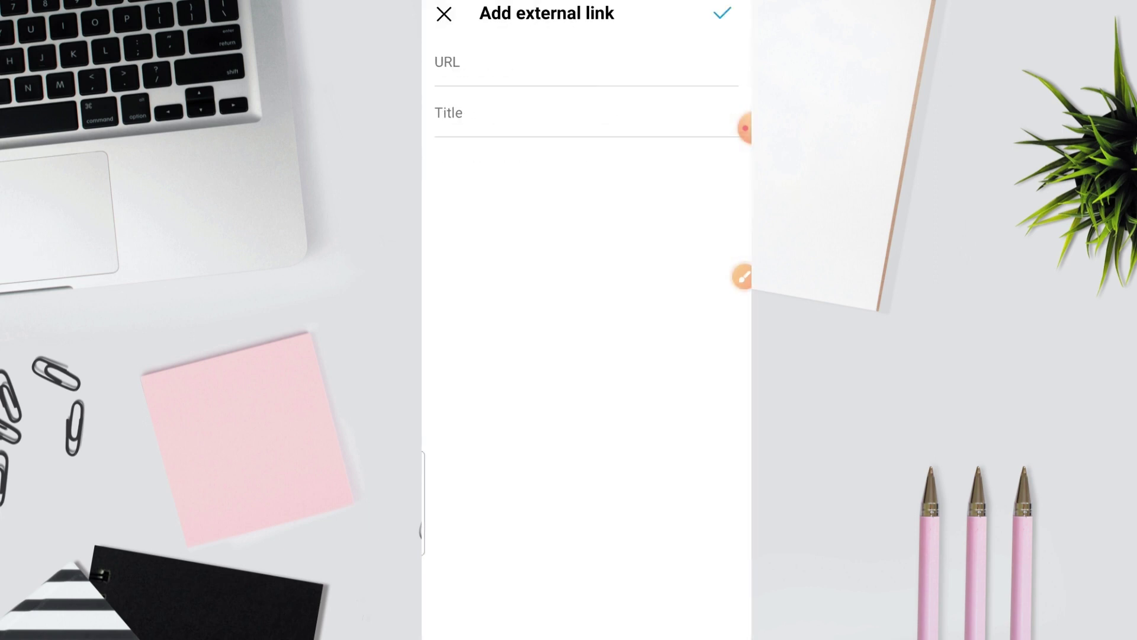
pyautogui.click(586, 62)
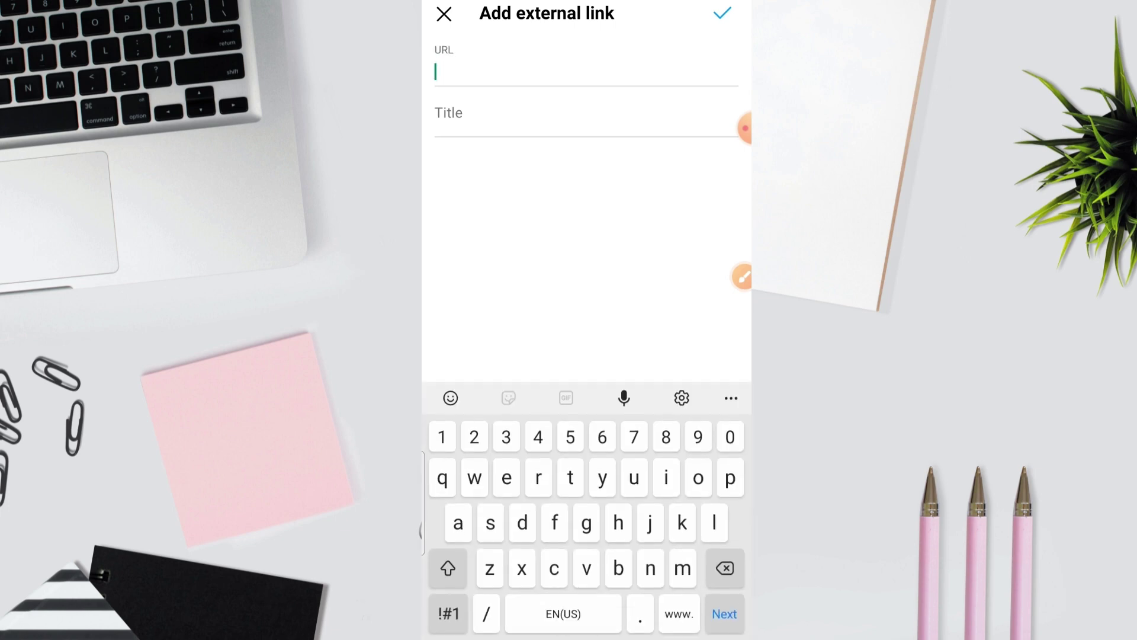
pyautogui.write('yo')
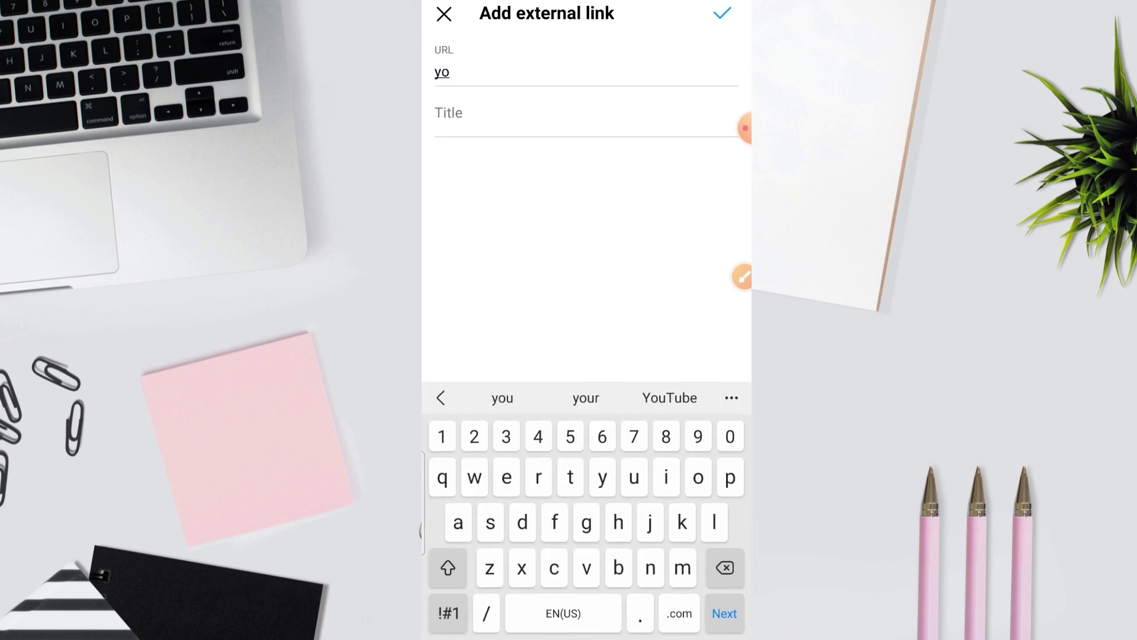
pyautogui.write('.com')
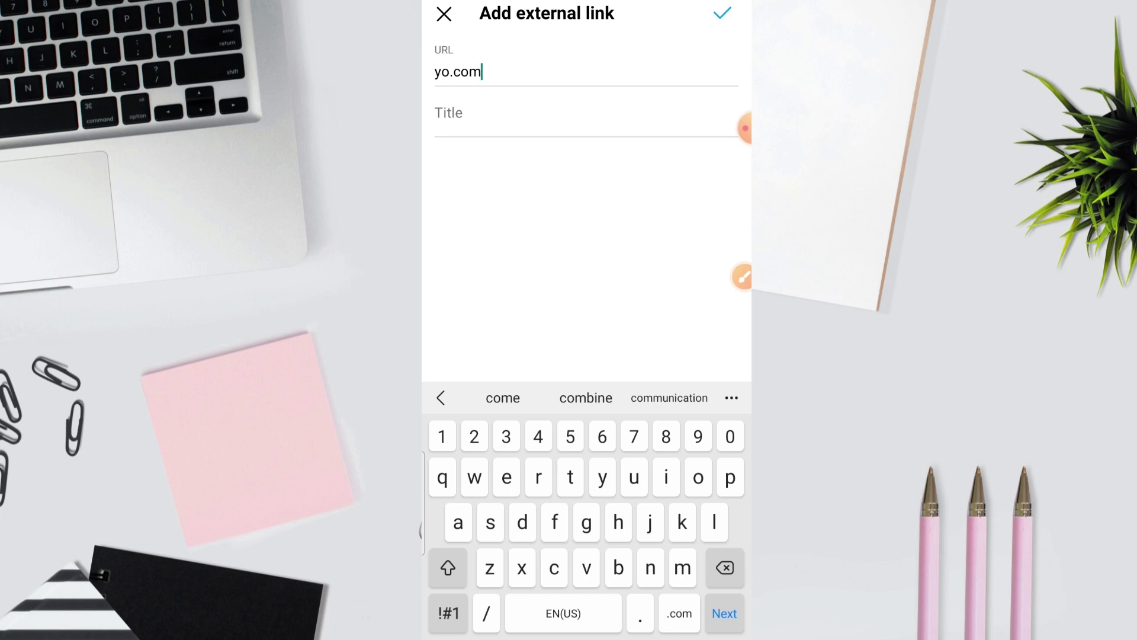
pyautogui.click(438, 121)
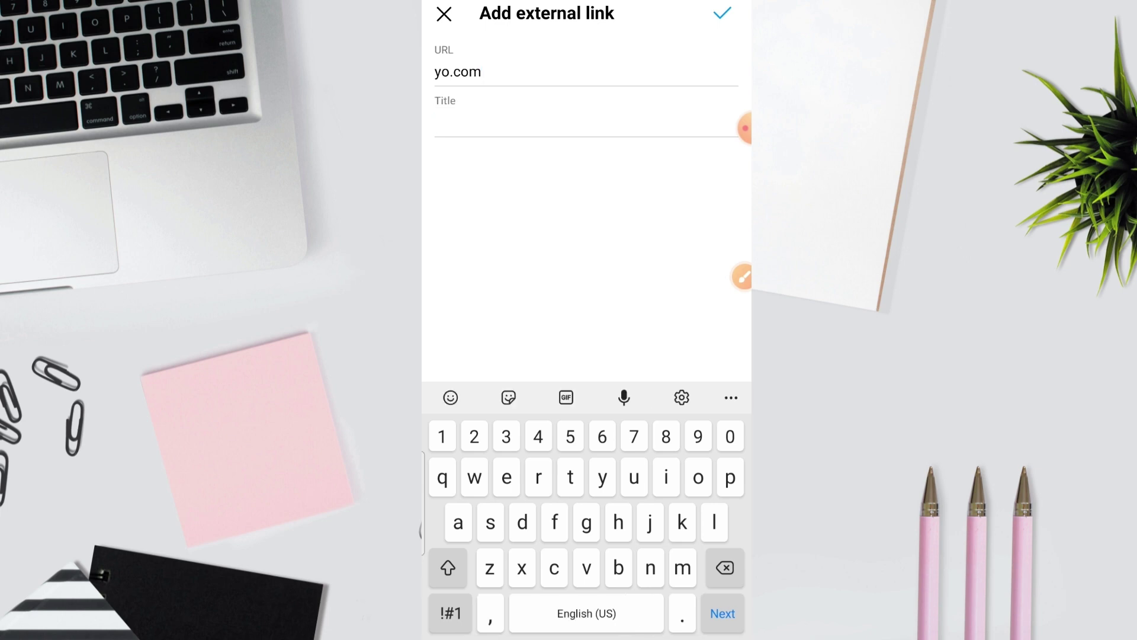
pyautogui.write('spo')
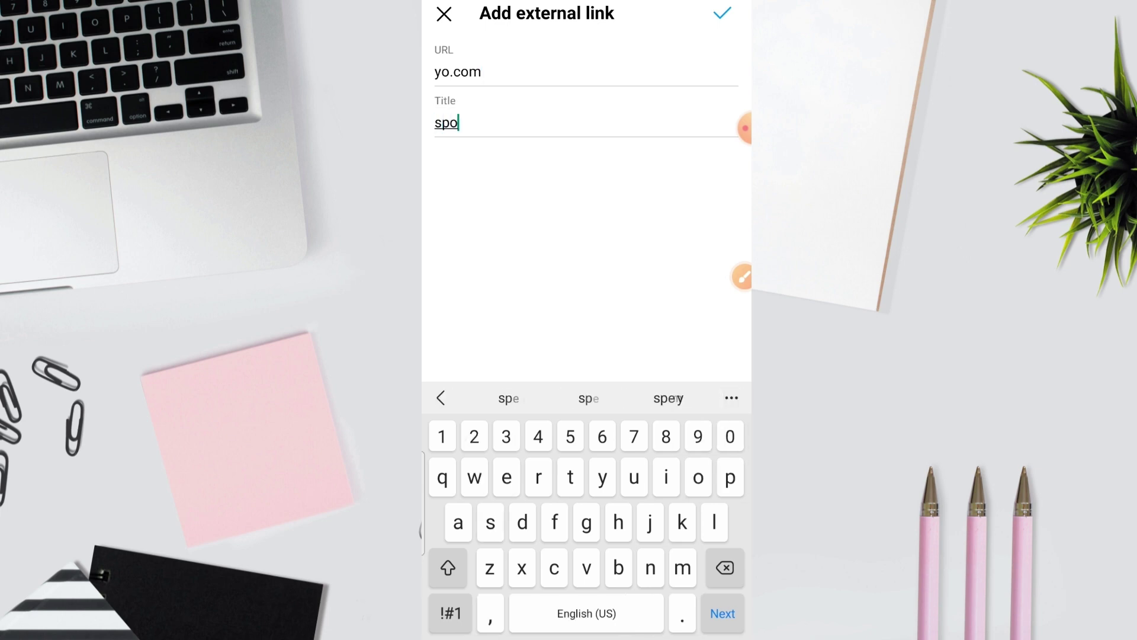
pyautogui.click(587, 397)
pyautogui.click(722, 13)
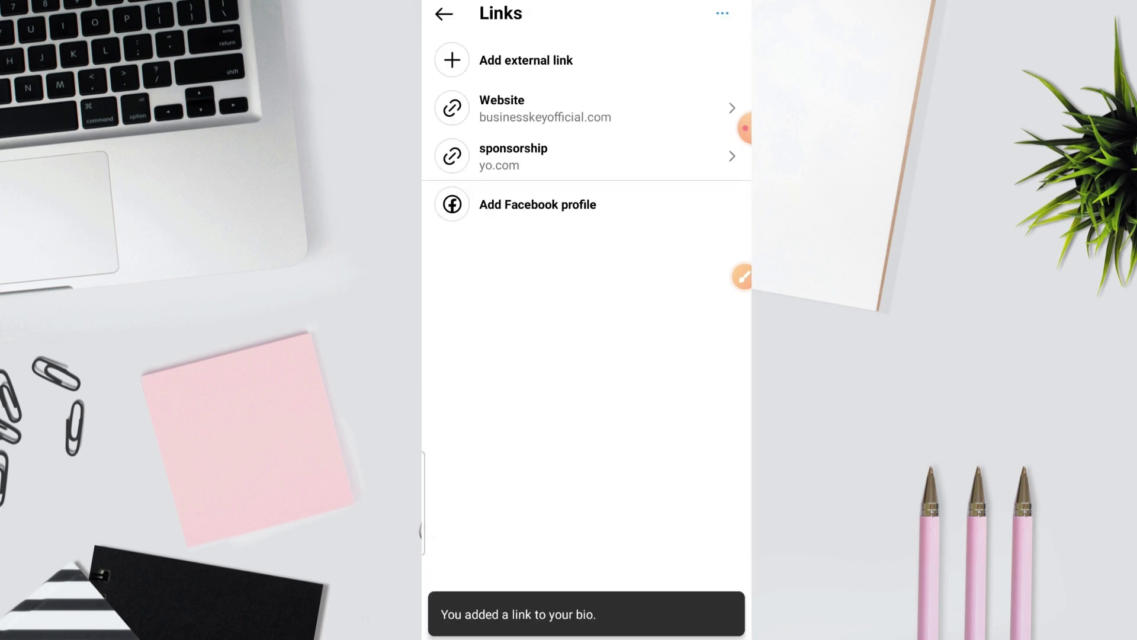
pyautogui.click(443, 14)
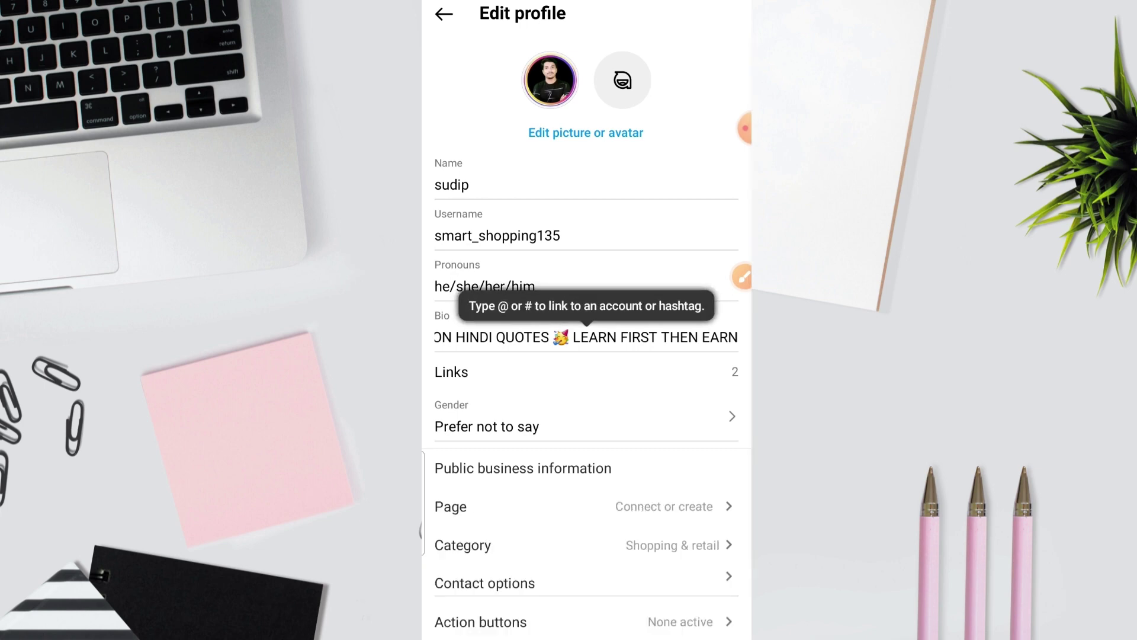
# Step: Review the Gender, Facebook Page and contact options settings without changing anything
pyautogui.click(583, 418)
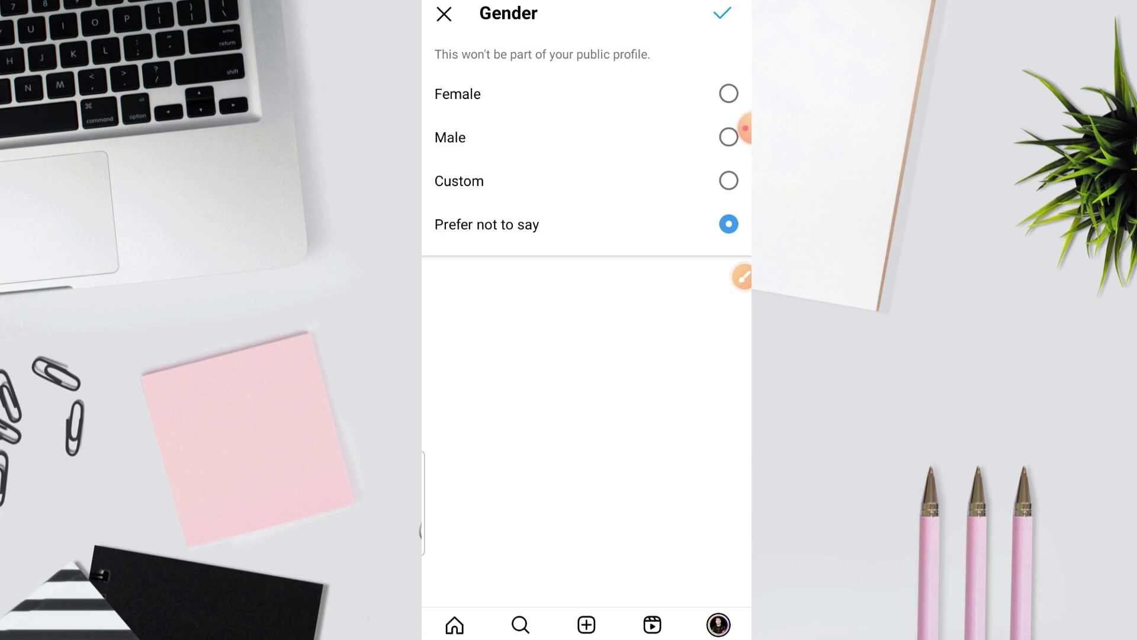
pyautogui.click(722, 13)
pyautogui.scroll(-3, 587, 336)
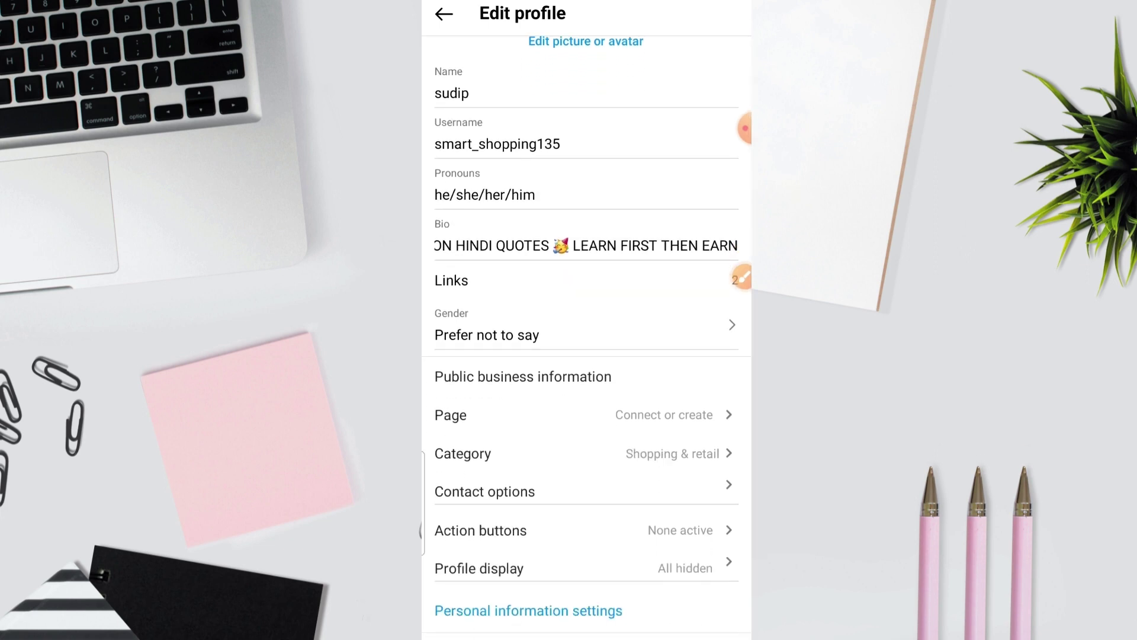
pyautogui.click(584, 414)
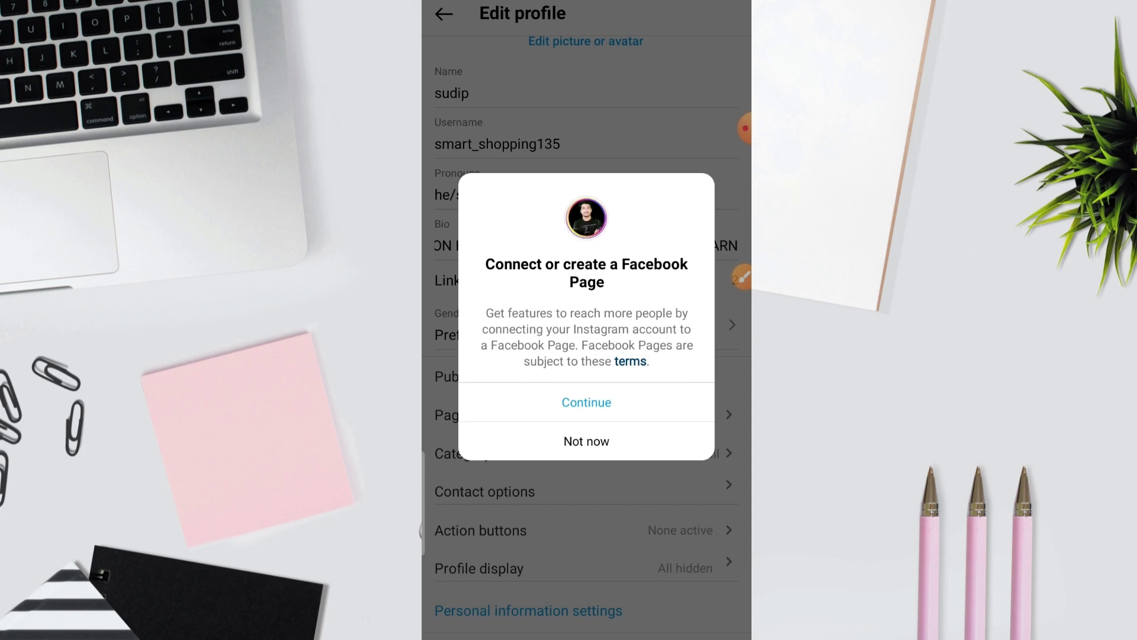
pyautogui.click(586, 441)
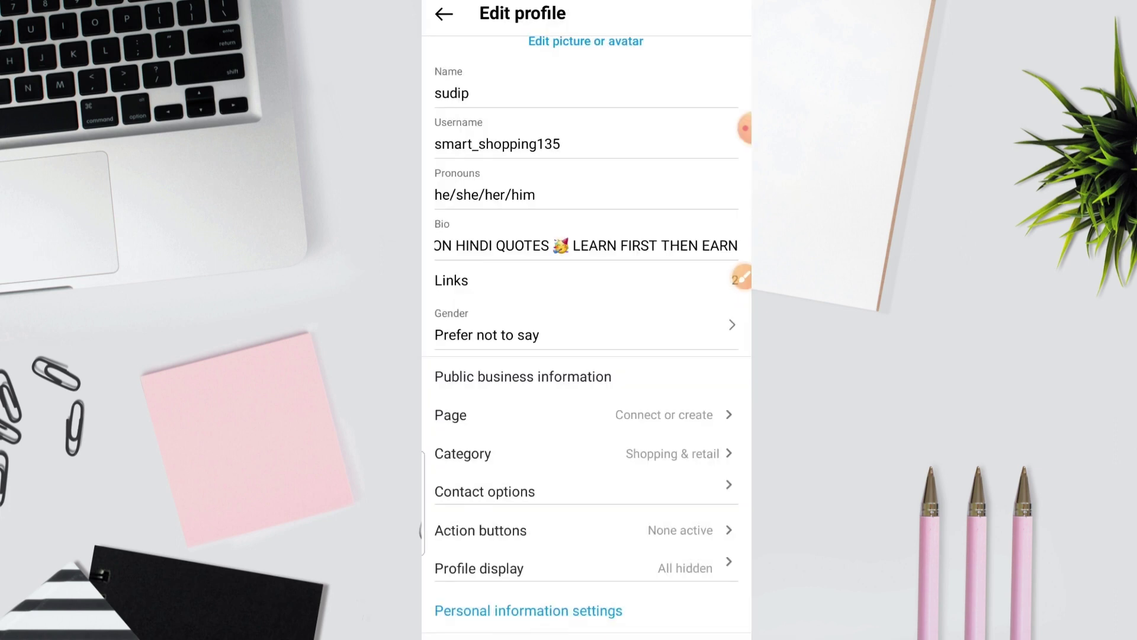
pyautogui.click(484, 491)
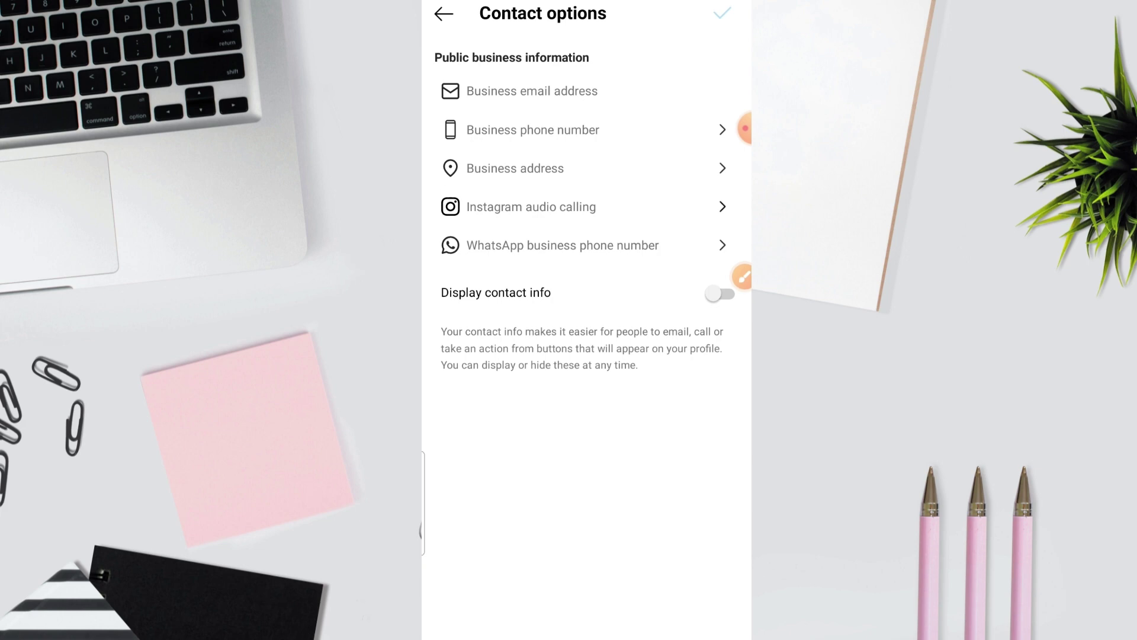
pyautogui.click(443, 13)
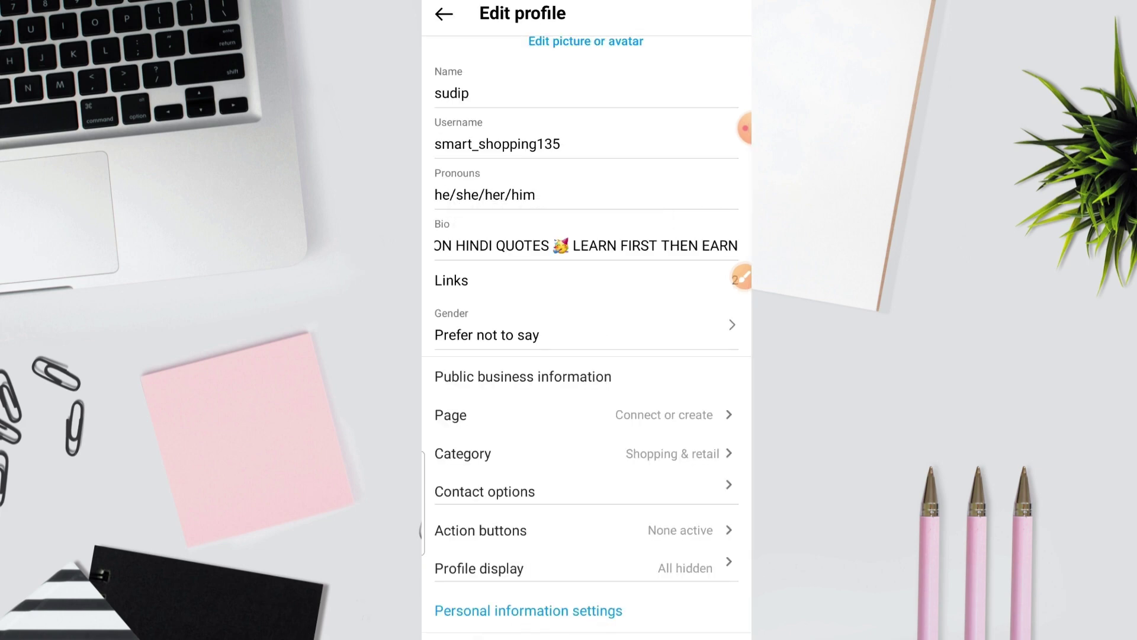
pyautogui.scroll(2, 586, 319)
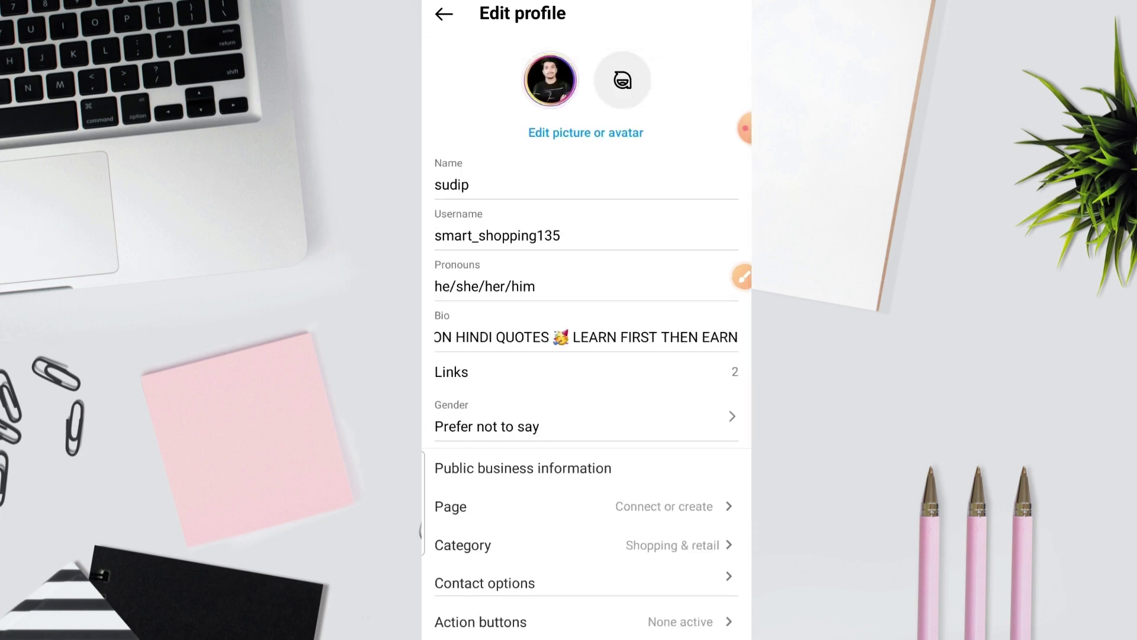
pyautogui.scroll(-2, 586, 320)
pyautogui.scroll(2, 586, 320)
pyautogui.scroll(-2, 587, 319)
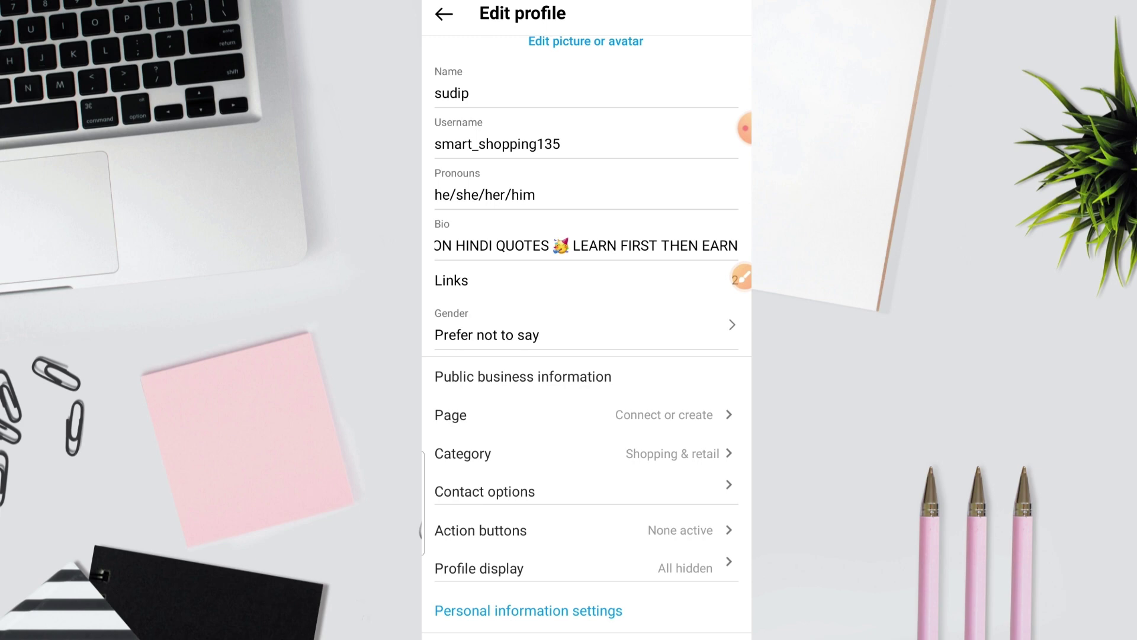
# Step: Search the business category list for 'moti' and pick Motivational speaker
pyautogui.click(741, 278)
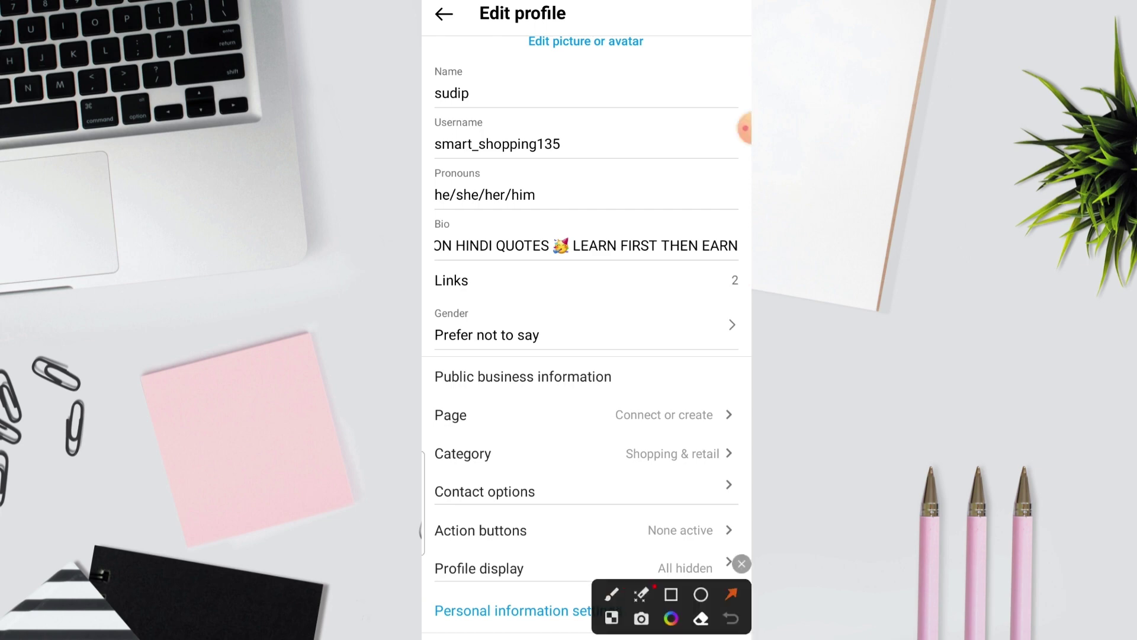
pyautogui.moveTo(598, 297); pyautogui.dragTo(465, 449)
pyautogui.moveTo(625, 331); pyautogui.dragTo(658, 433)
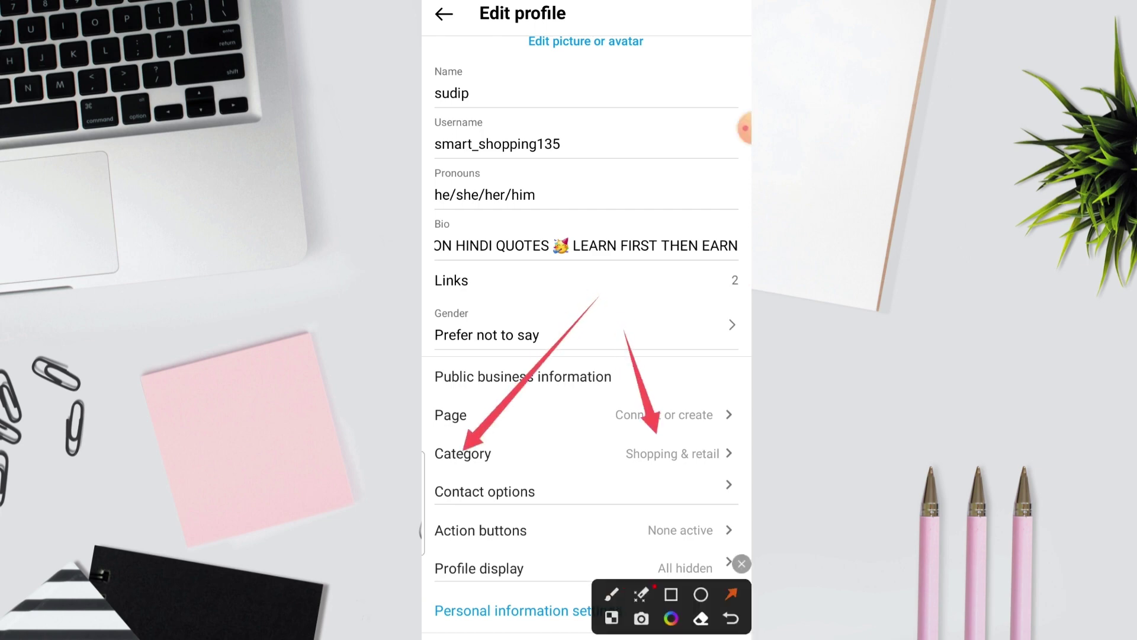
pyautogui.click(741, 563)
pyautogui.click(533, 453)
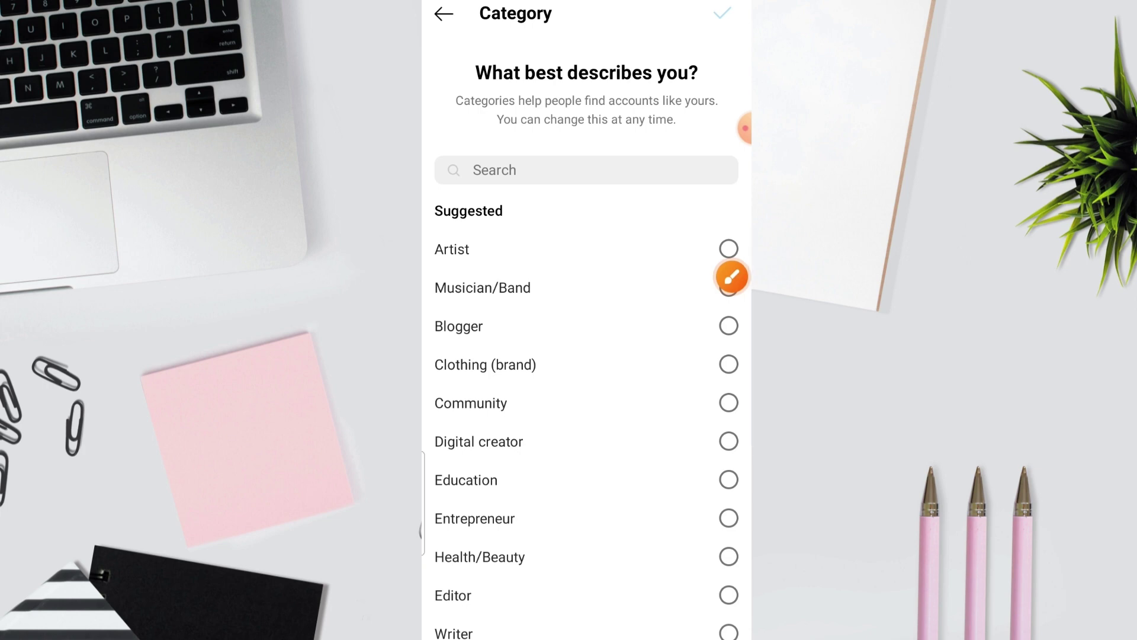
pyautogui.click(495, 170)
pyautogui.write('m')
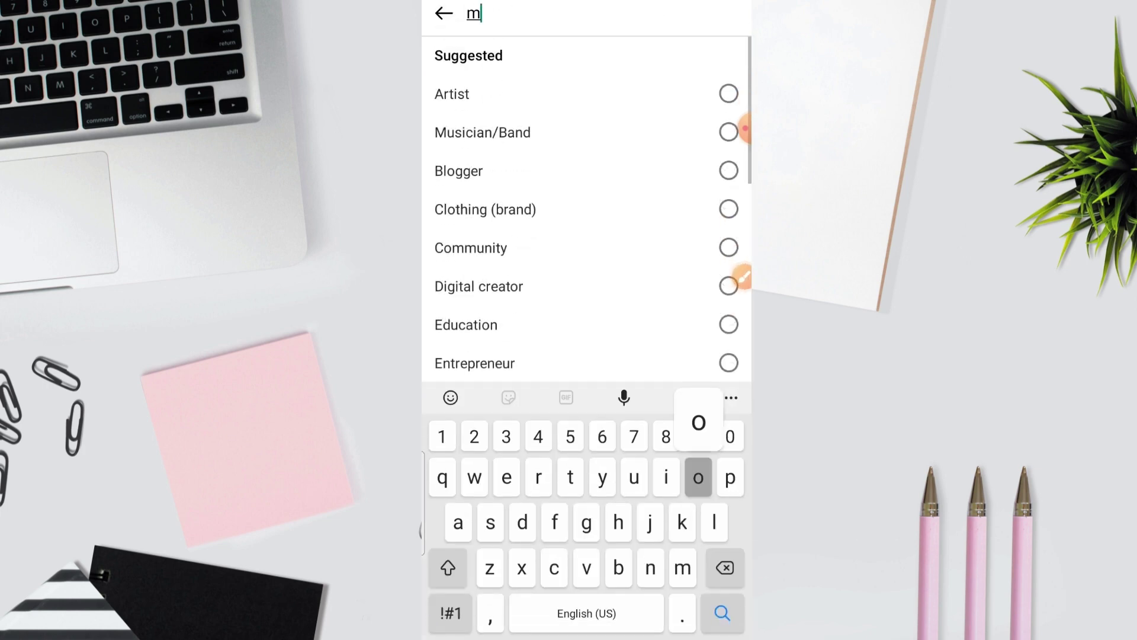
pyautogui.write('otto')
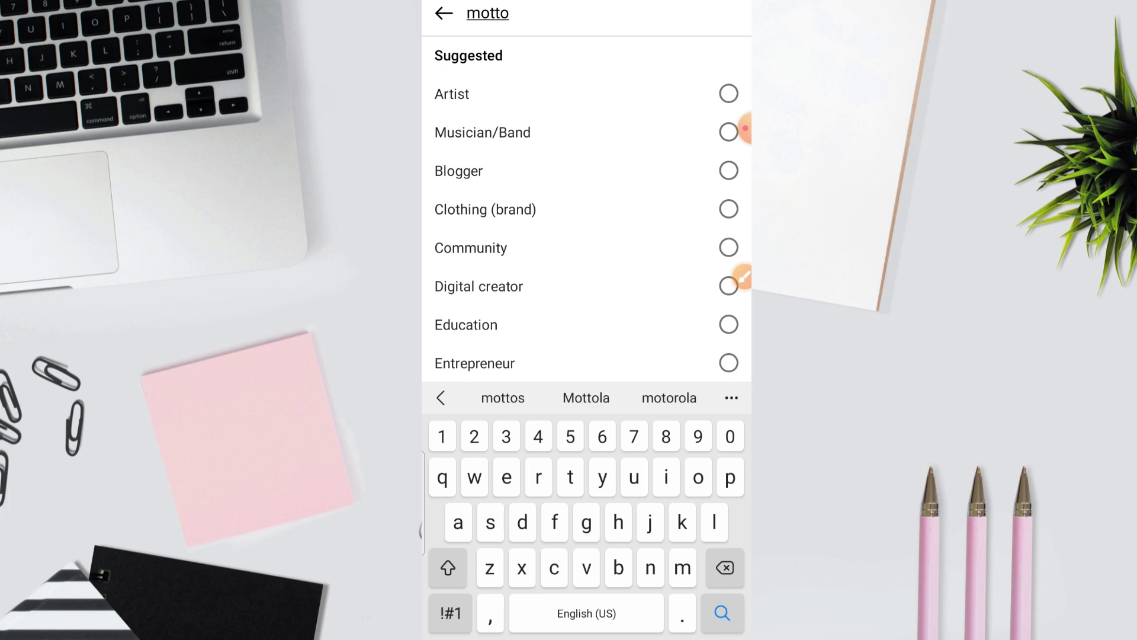
pyautogui.press('BackSpace')
pyautogui.press('BackSpace')
pyautogui.write('i')
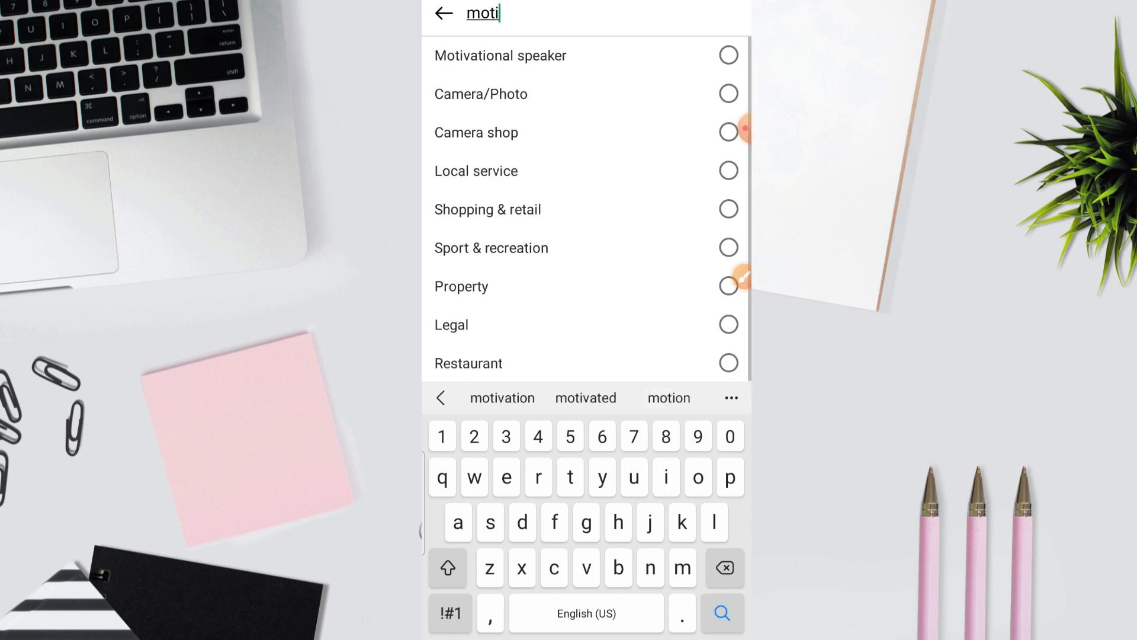
pyautogui.click(500, 55)
# Step: Save the new category, view Personal information settings, then return to Edit profile
pyautogui.click(722, 13)
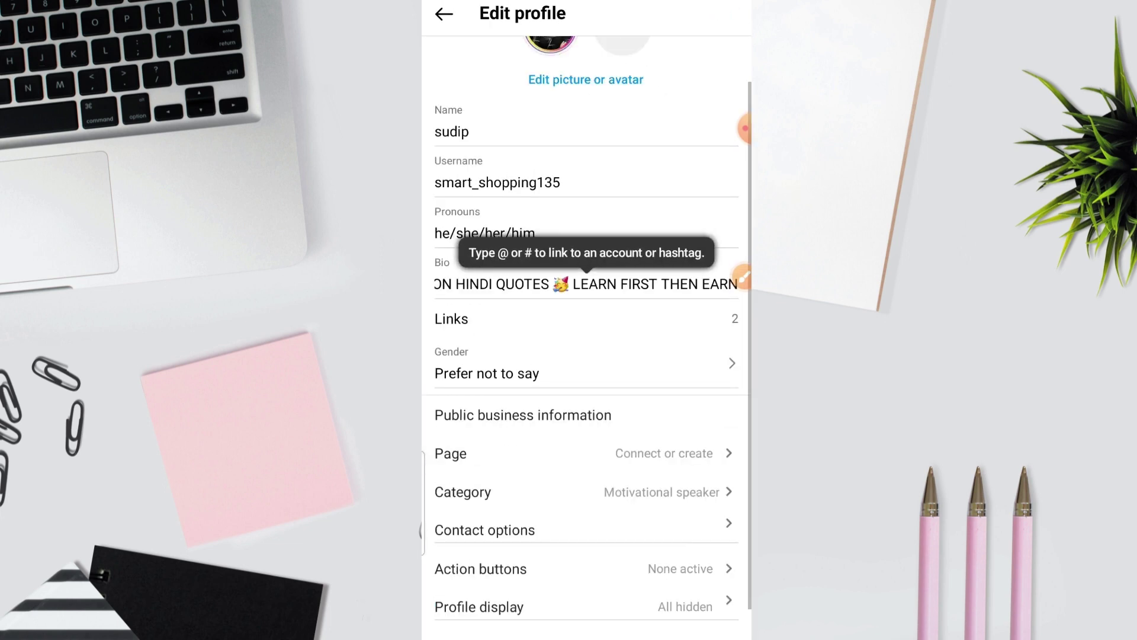
pyautogui.scroll(-1, 586, 338)
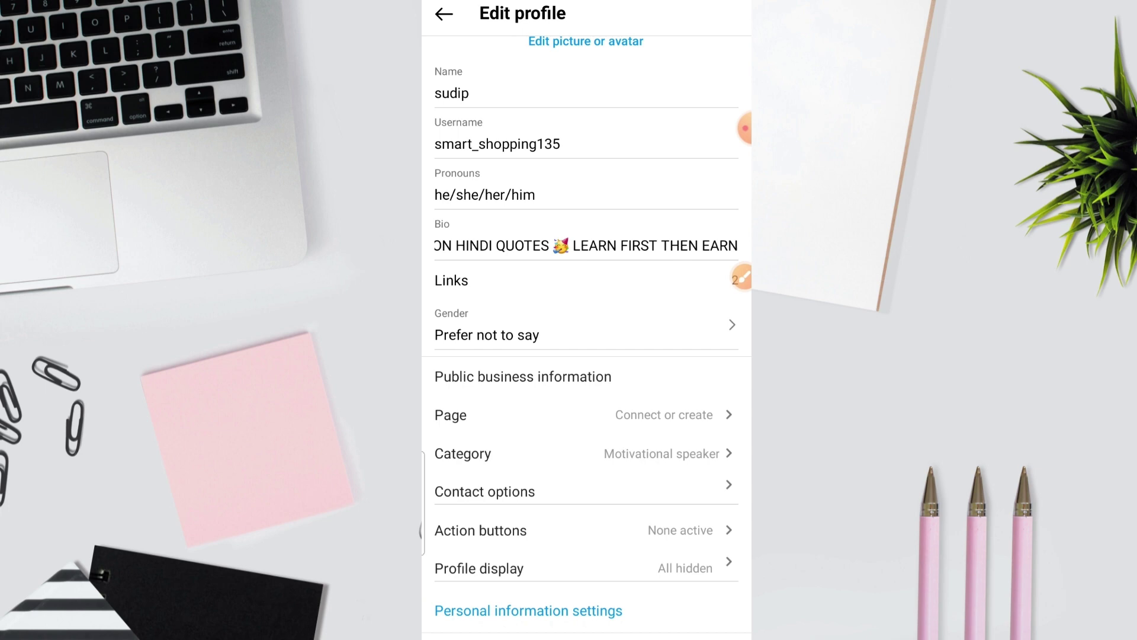
pyautogui.click(529, 610)
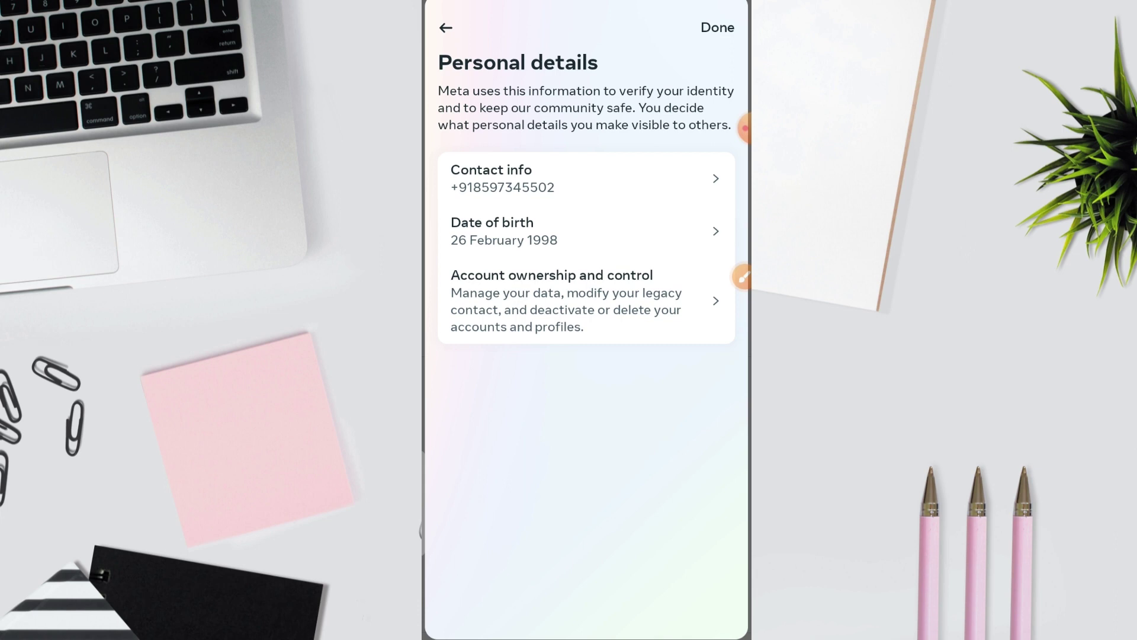
pyautogui.click(445, 28)
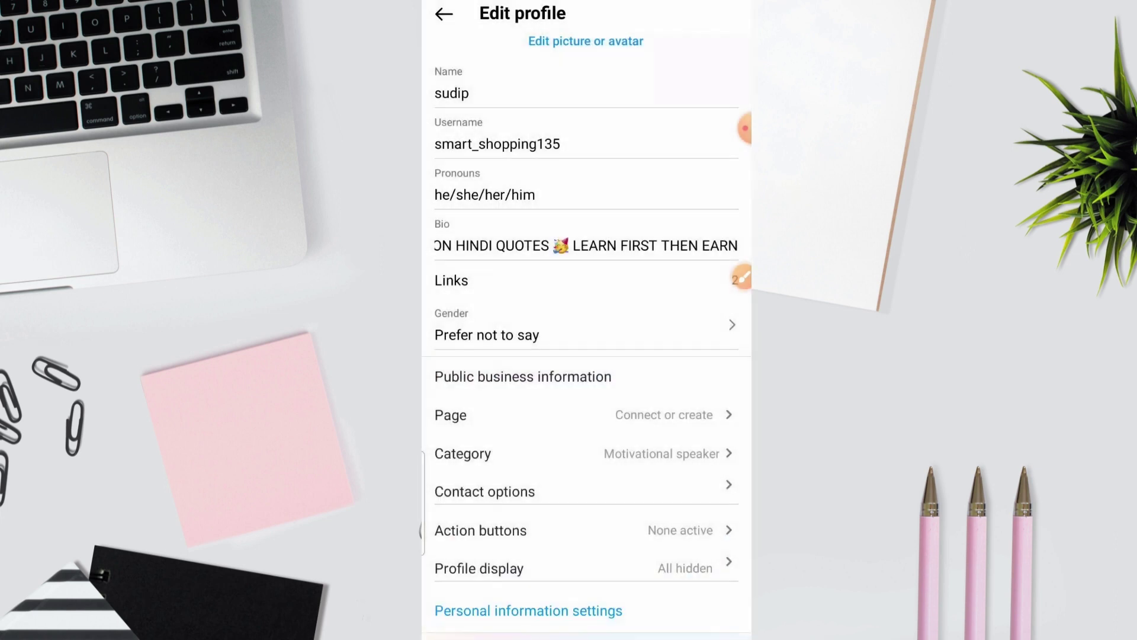
# Step: Leave Edit profile for the profile page showing the motivation bio and links
pyautogui.scroll(2, 587, 296)
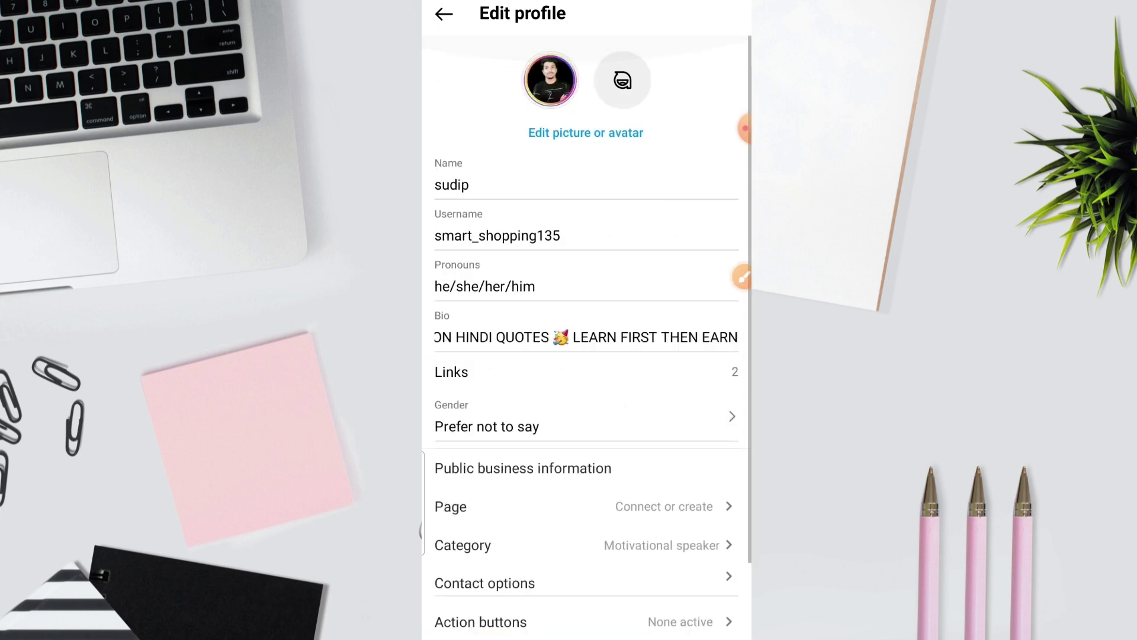
pyautogui.scroll(-2, 587, 297)
pyautogui.click(444, 14)
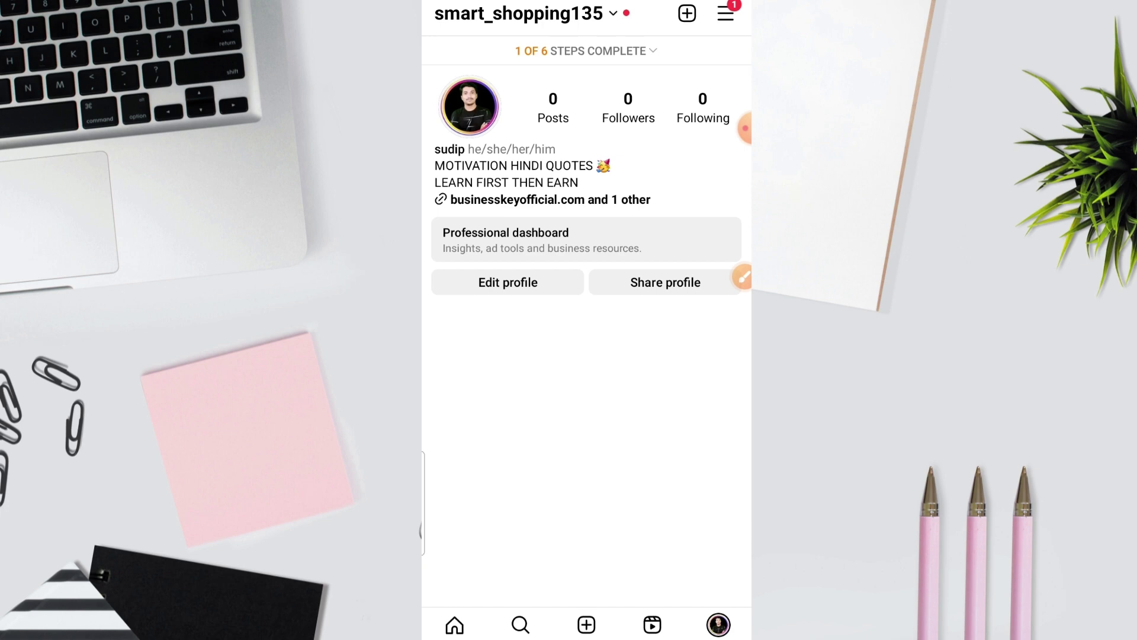
pyautogui.click(742, 276)
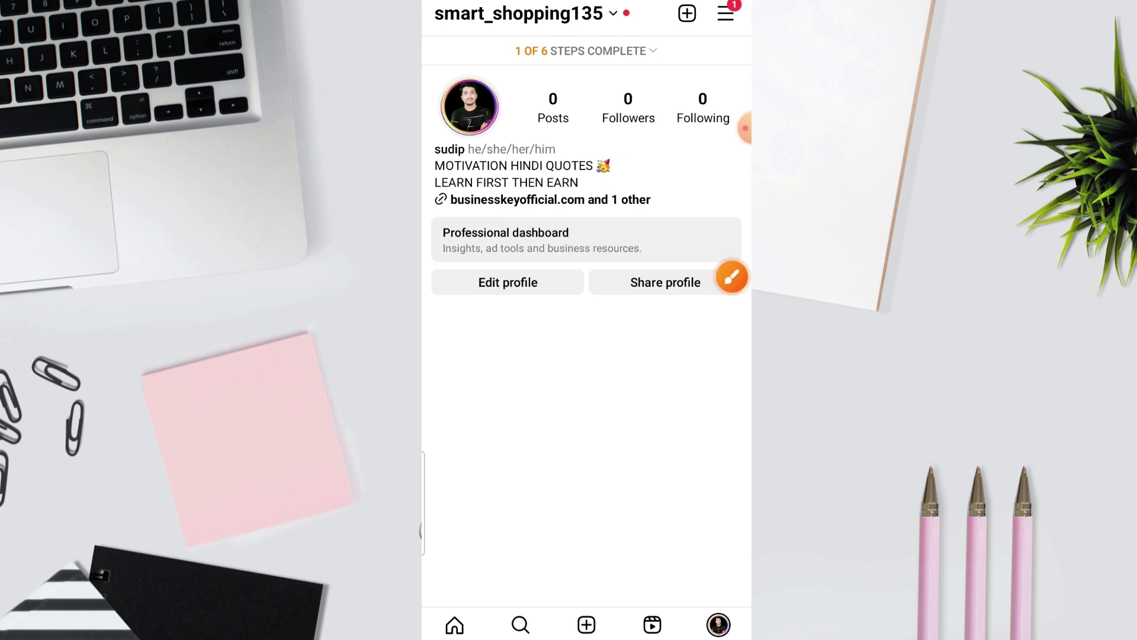
pyautogui.click(731, 594)
pyautogui.moveTo(526, 503); pyautogui.dragTo(522, 237)
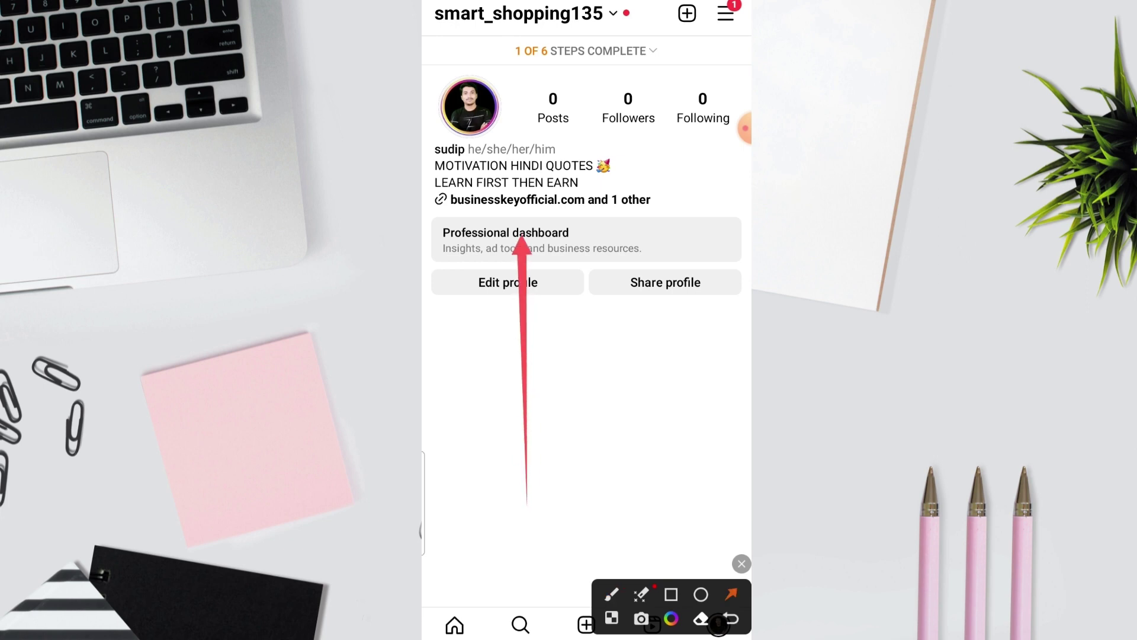
pyautogui.click(742, 563)
pyautogui.click(549, 200)
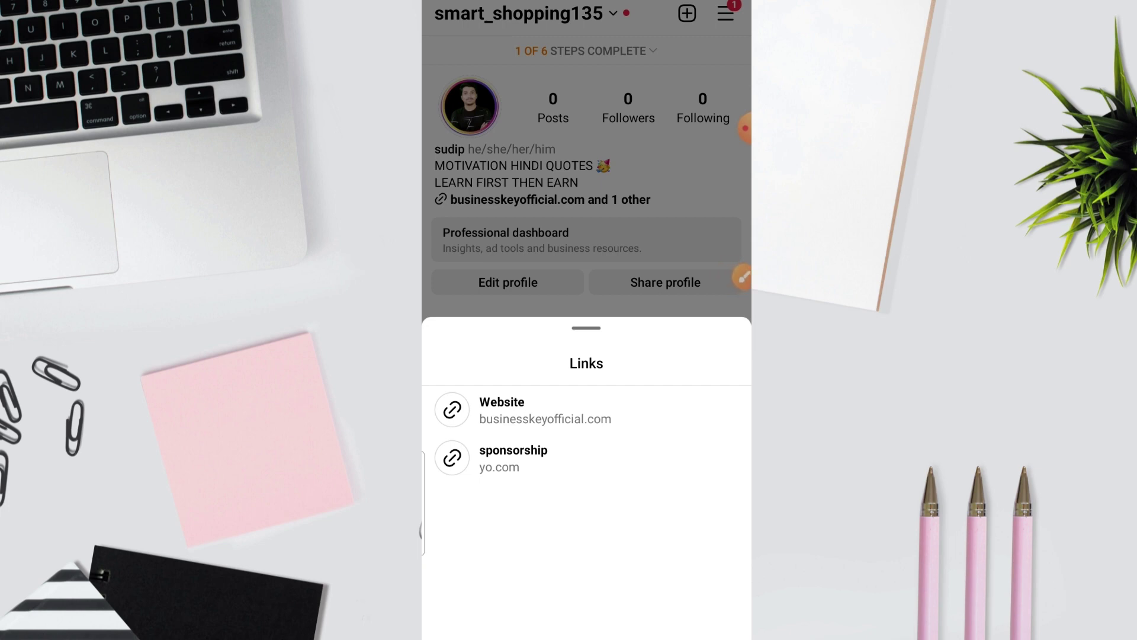
pyautogui.press('Escape')
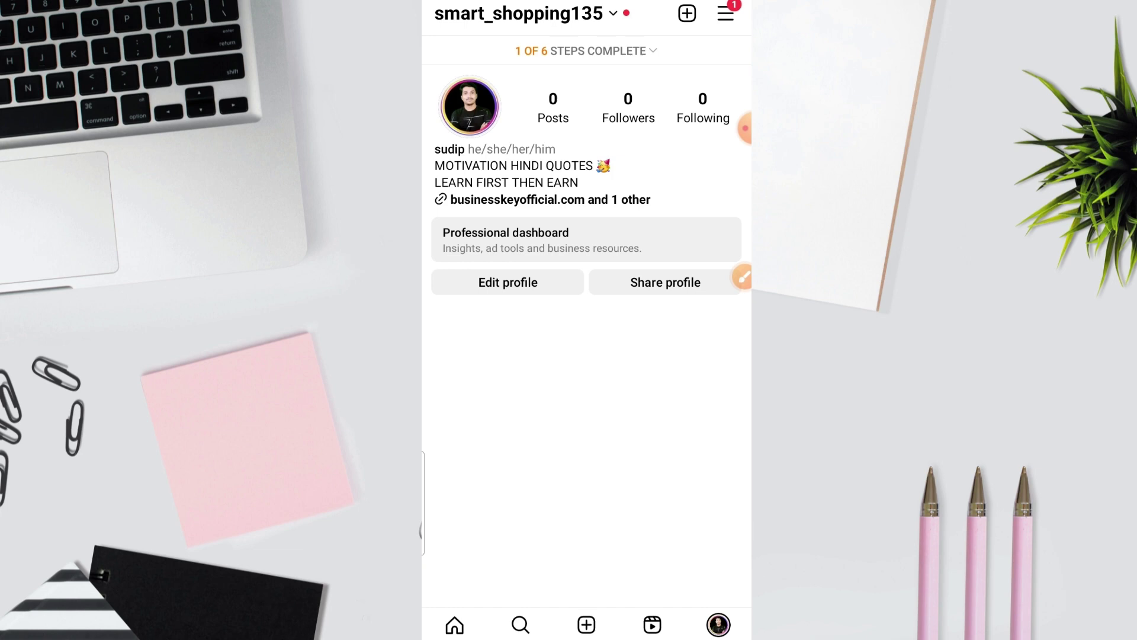
# Step: Open Settings and privacy from the top-right menu, then Business and ad tools
pyautogui.click(741, 277)
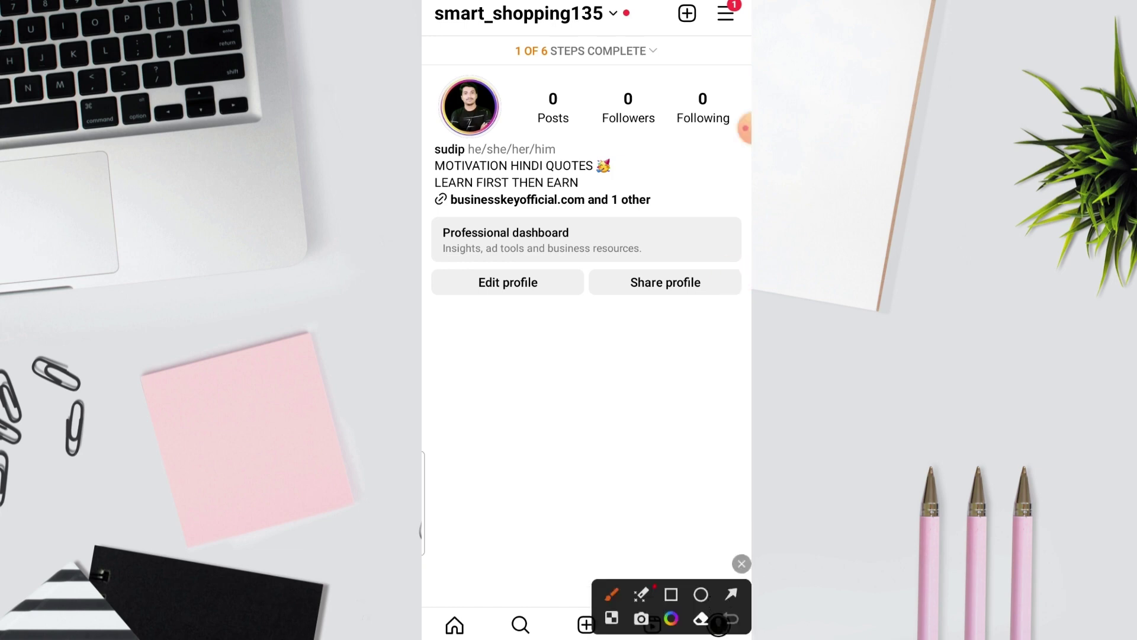
pyautogui.click(732, 593)
pyautogui.moveTo(472, 482); pyautogui.dragTo(713, 52)
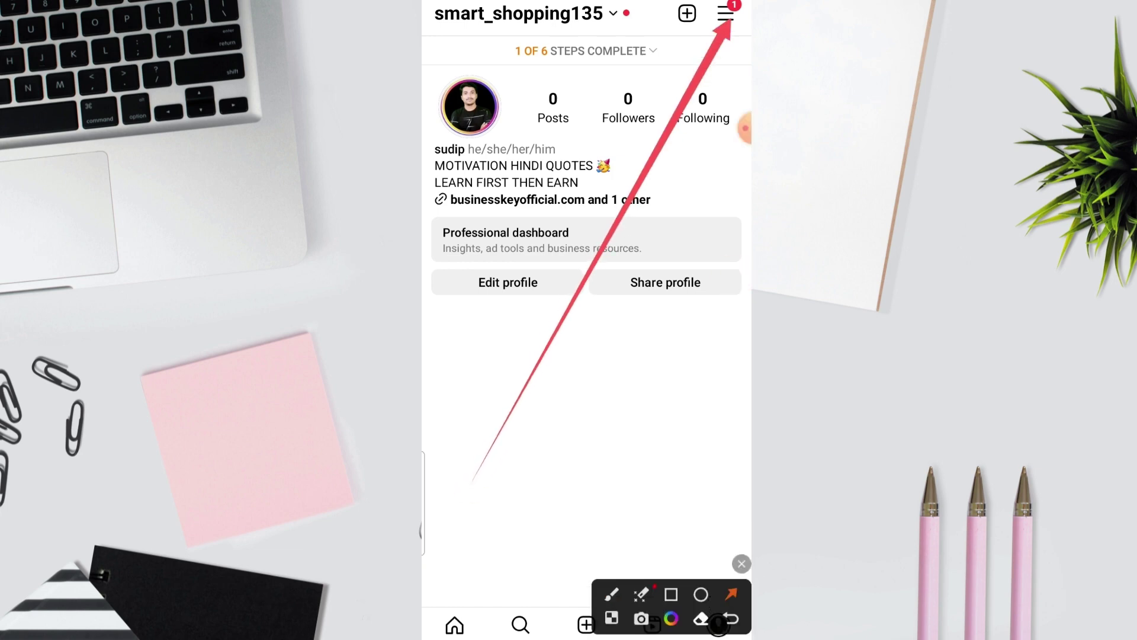
pyautogui.click(742, 563)
pyautogui.click(726, 13)
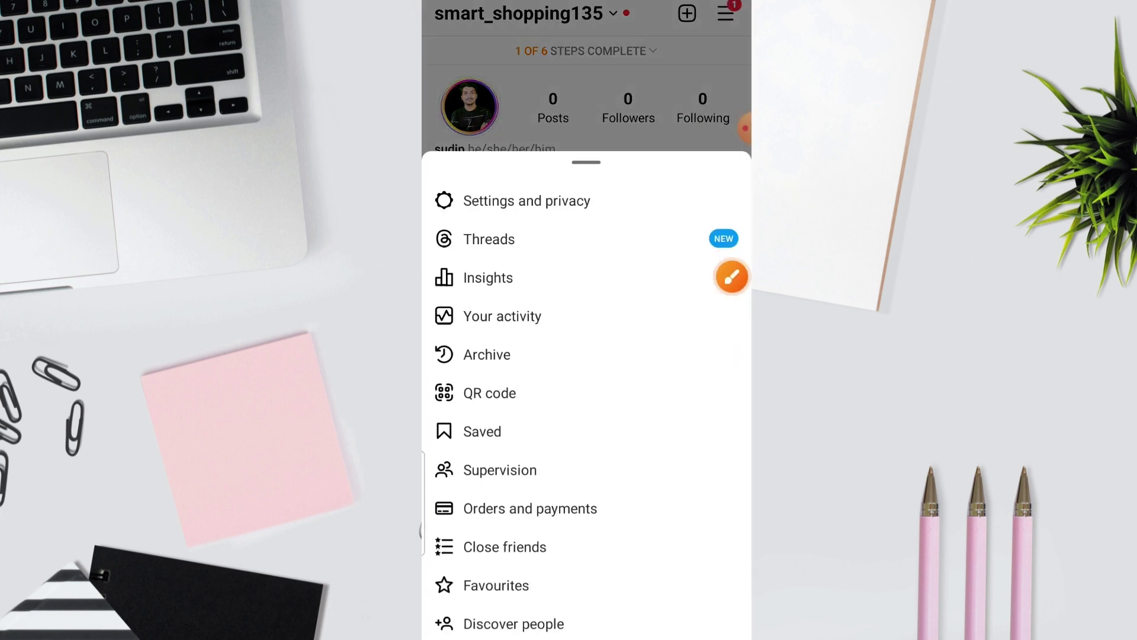
pyautogui.click(527, 201)
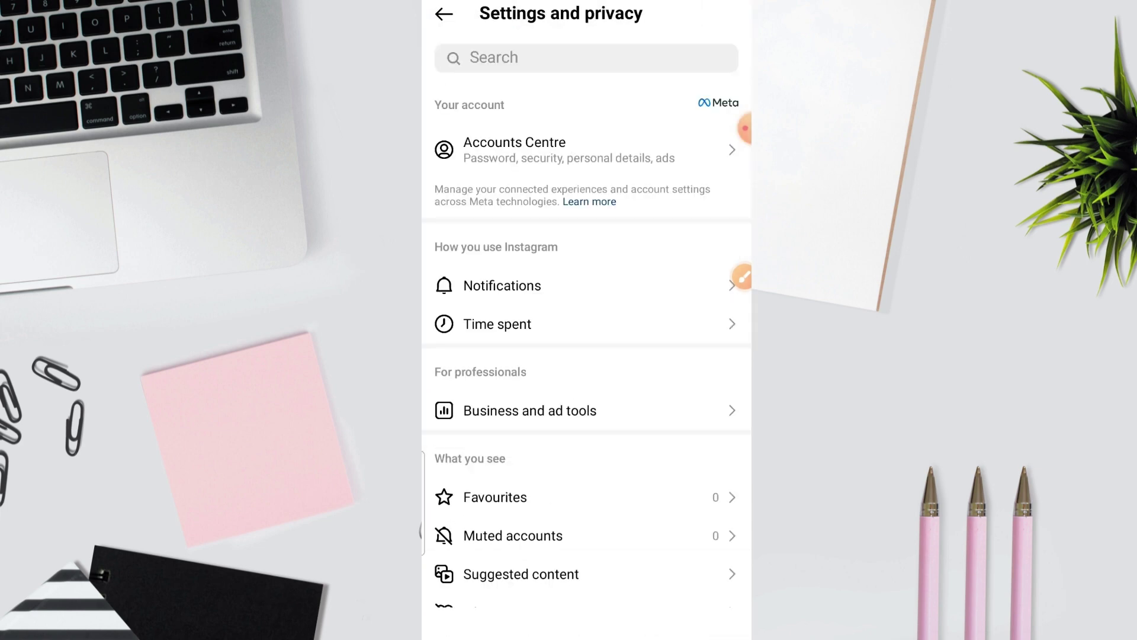
pyautogui.scroll(-20, 586, 319)
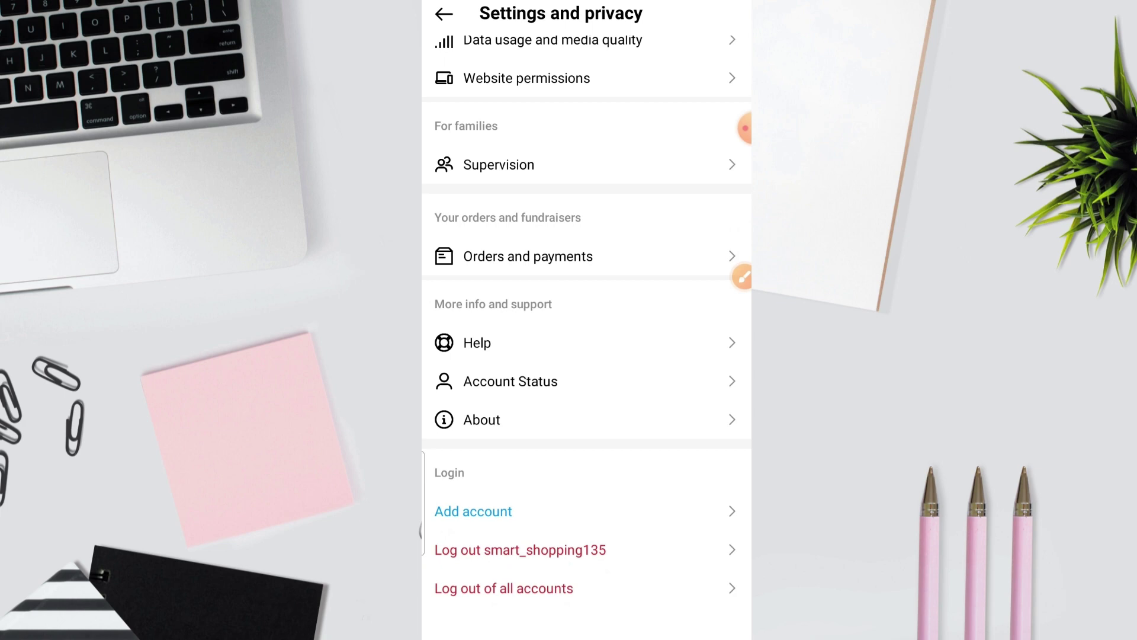
pyautogui.scroll(15, 587, 320)
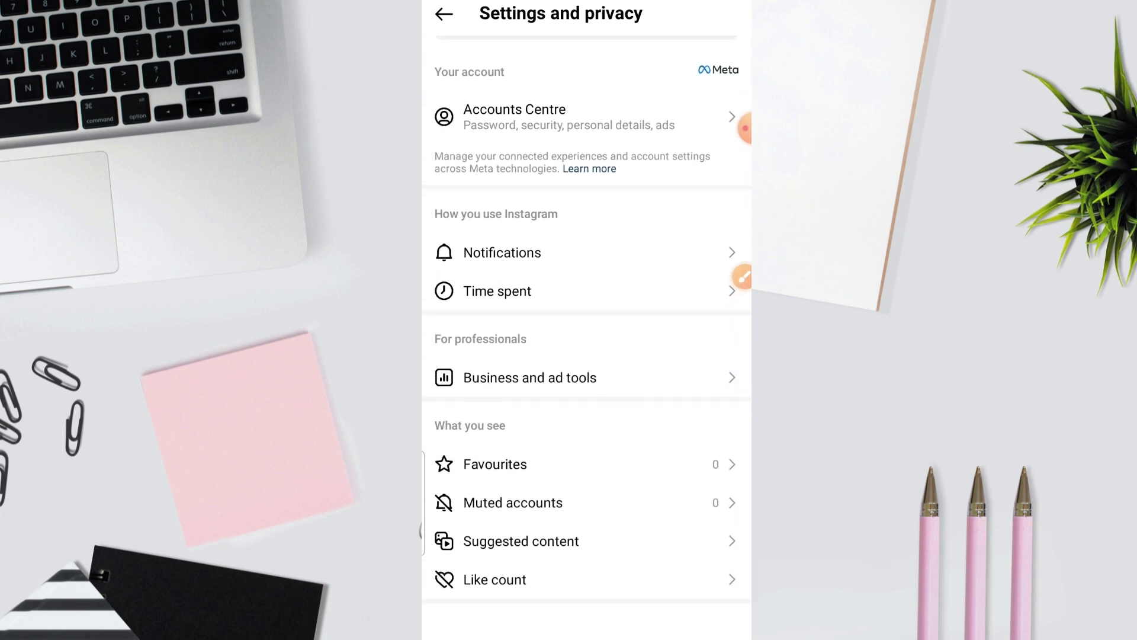
pyautogui.click(530, 377)
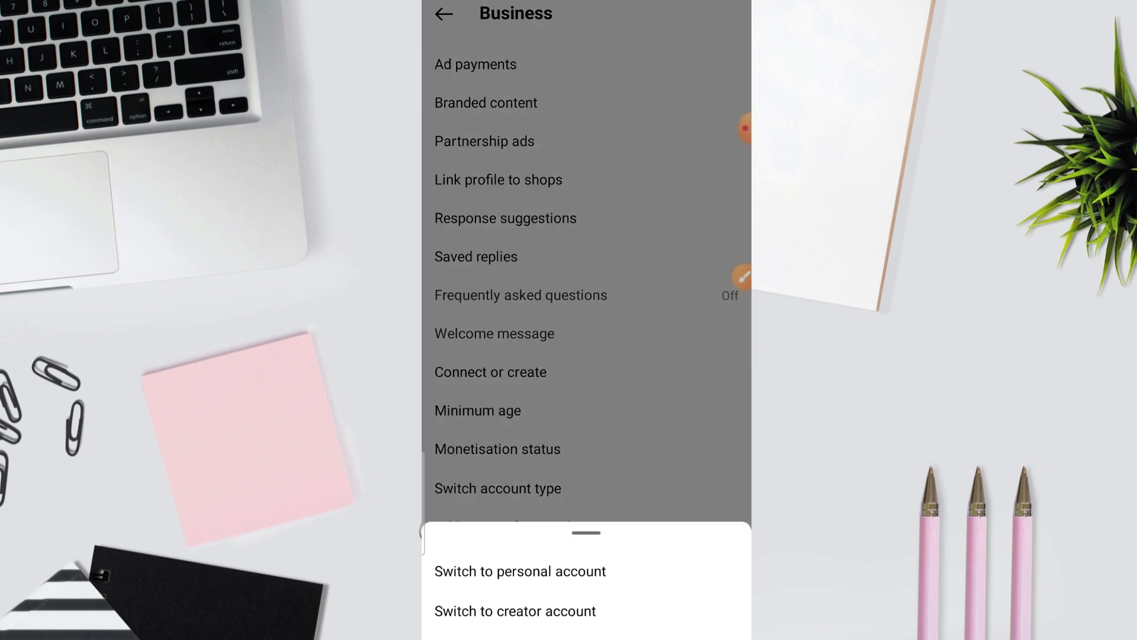
# Step: Dismiss the account-type options, back out of business settings, and return to the profile page
pyautogui.press('Escape')
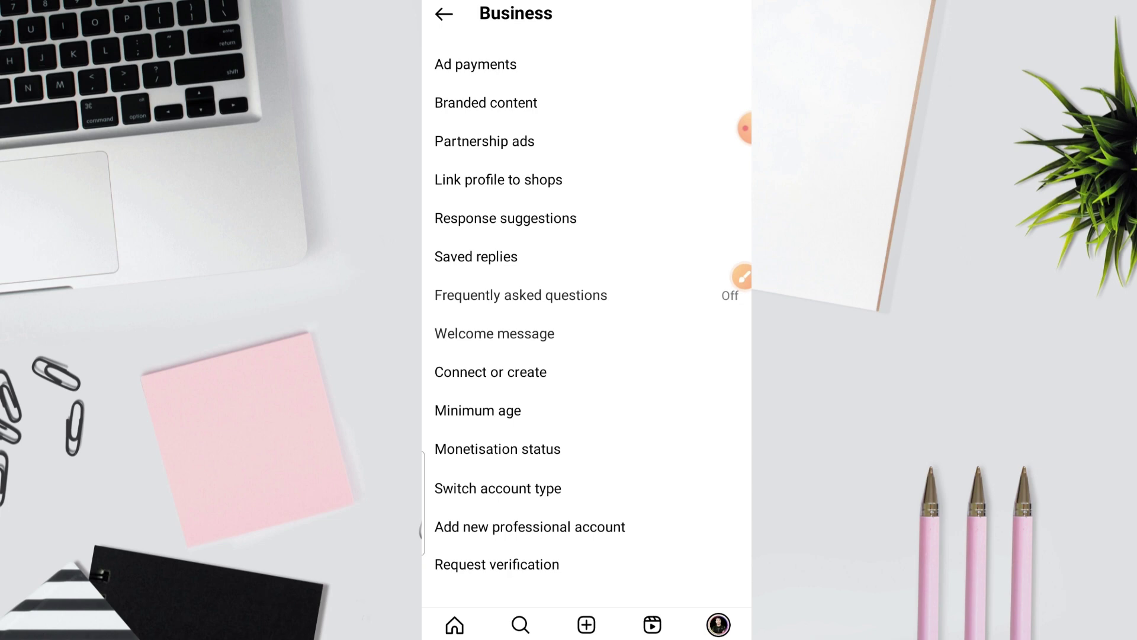
pyautogui.press('Escape')
pyautogui.press('Escape')
pyautogui.click(521, 624)
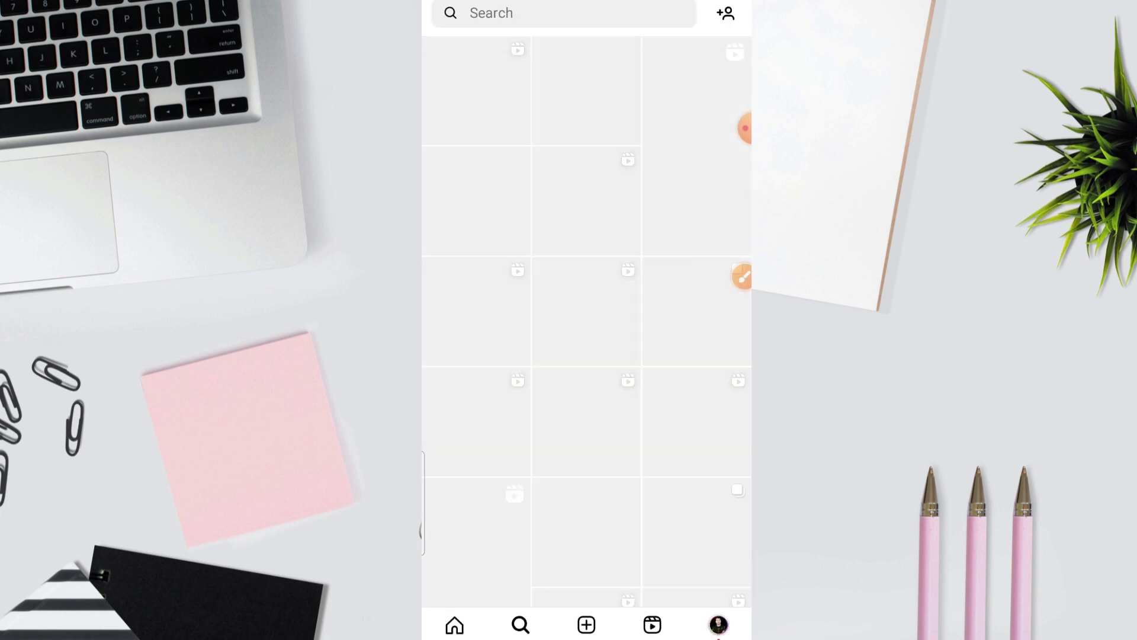
pyautogui.click(718, 624)
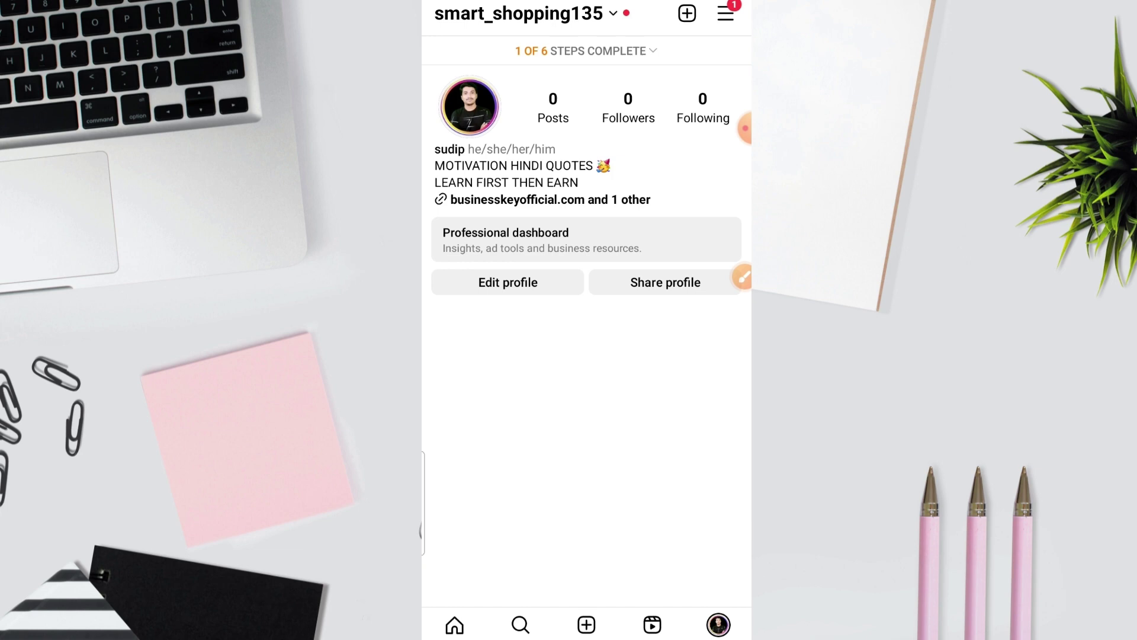
# Step: Move the profile photo post past filters to New post details and bring up Add music
pyautogui.click(727, 13)
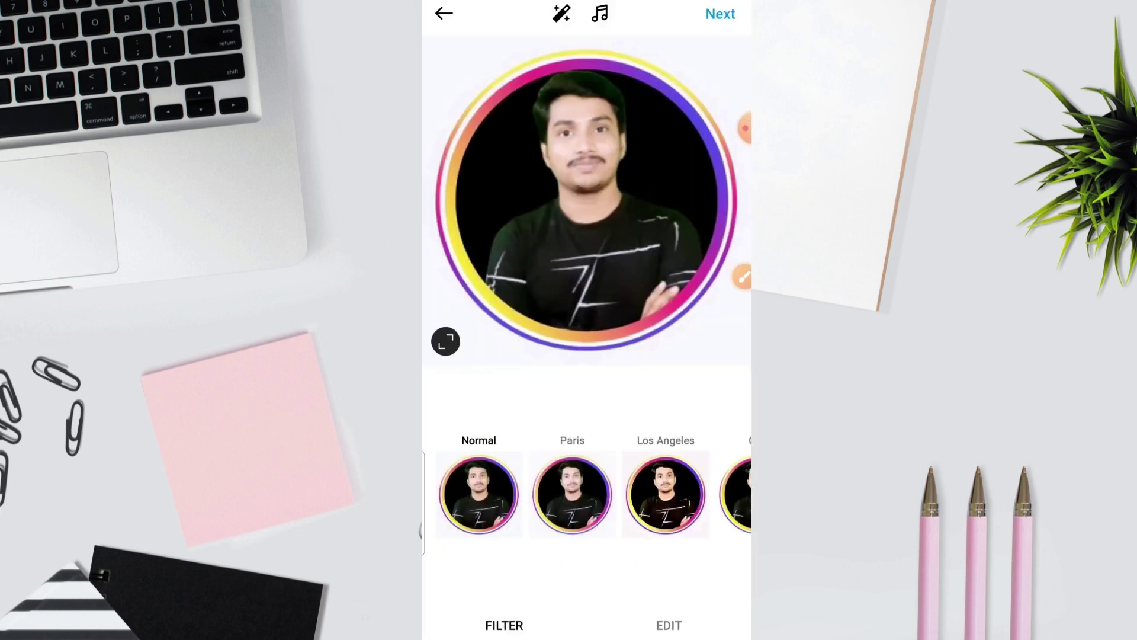
pyautogui.click(720, 14)
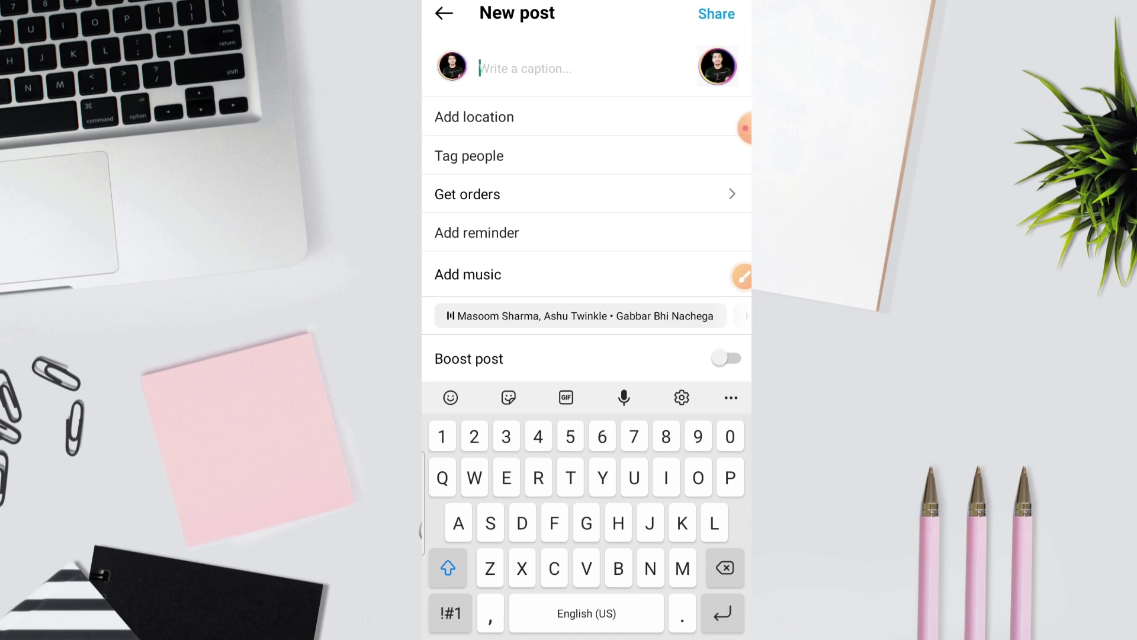
pyautogui.scroll(-3, 587, 206)
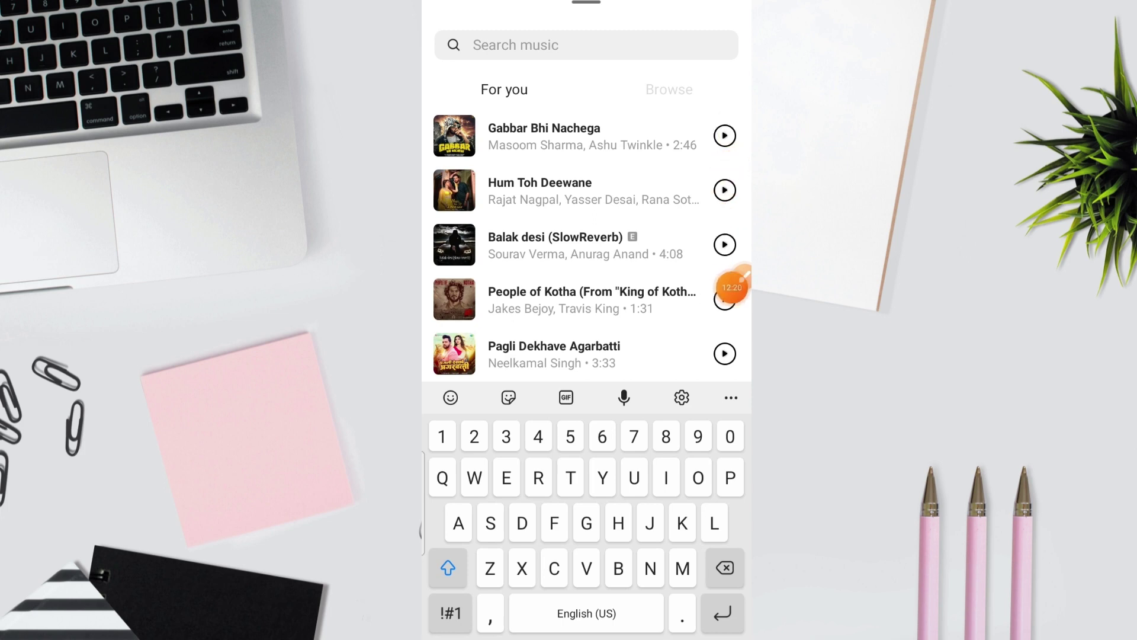
# Step: Attach Gabbar Bhi Nachega from the For you list as the post's music
pyautogui.click(732, 287)
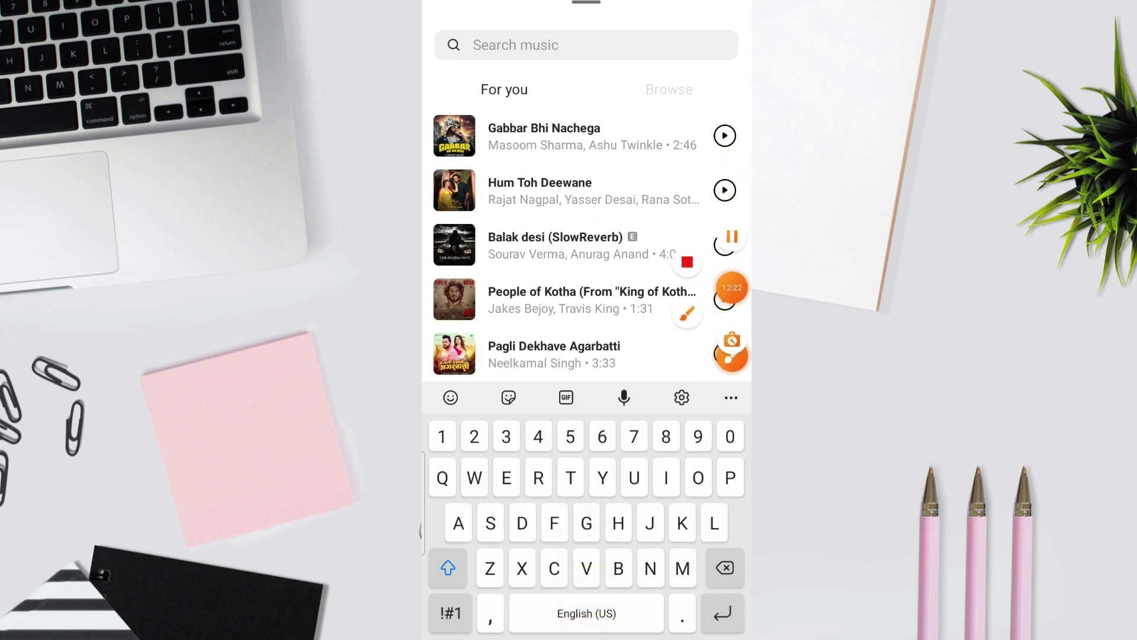
pyautogui.click(687, 314)
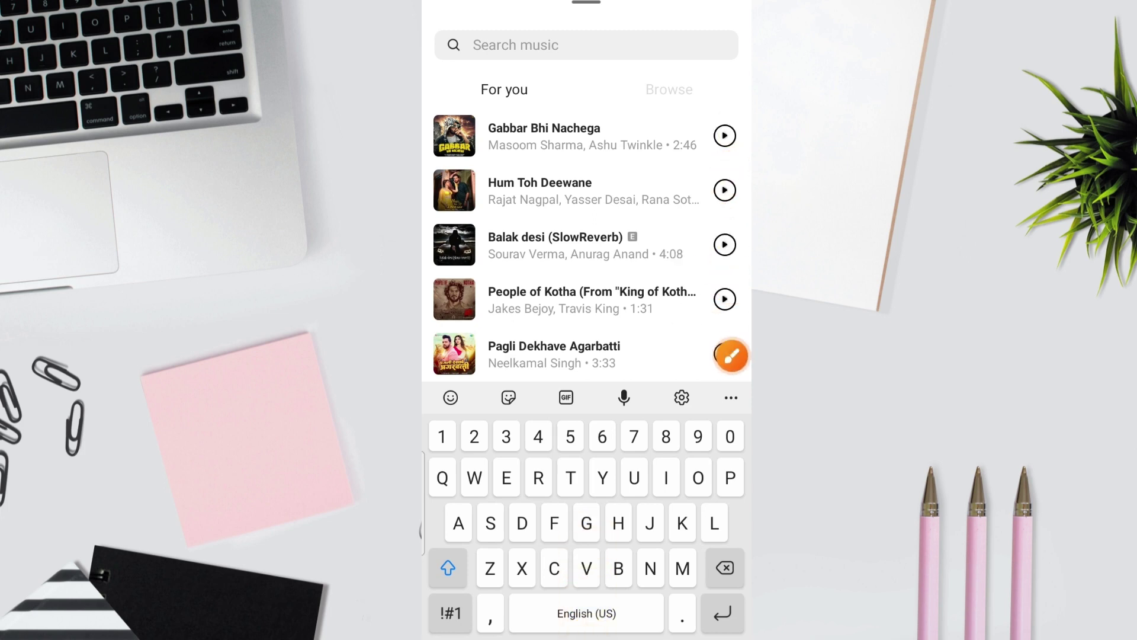
pyautogui.click(730, 593)
pyautogui.moveTo(538, 339)
pyautogui.mouseDown()
pyautogui.moveTo(563, 248)
pyautogui.moveTo(565, 151)
pyautogui.mouseUp()
pyautogui.click(742, 564)
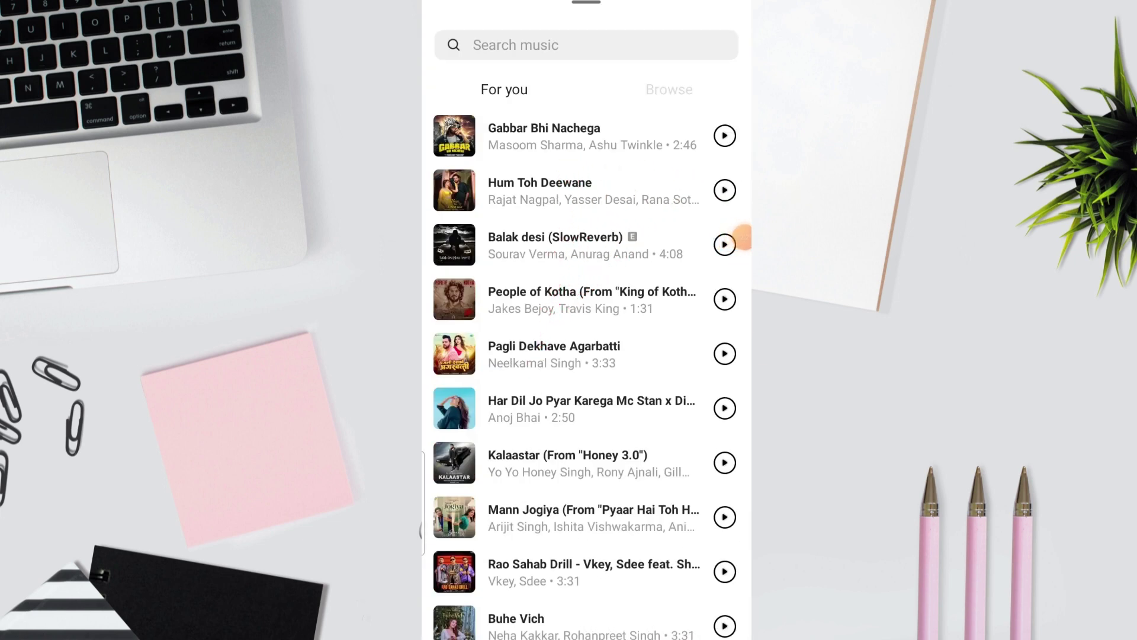
pyautogui.click(544, 136)
pyautogui.scroll(-1, 586, 337)
pyautogui.click(587, 481)
pyautogui.click(587, 409)
pyautogui.click(587, 596)
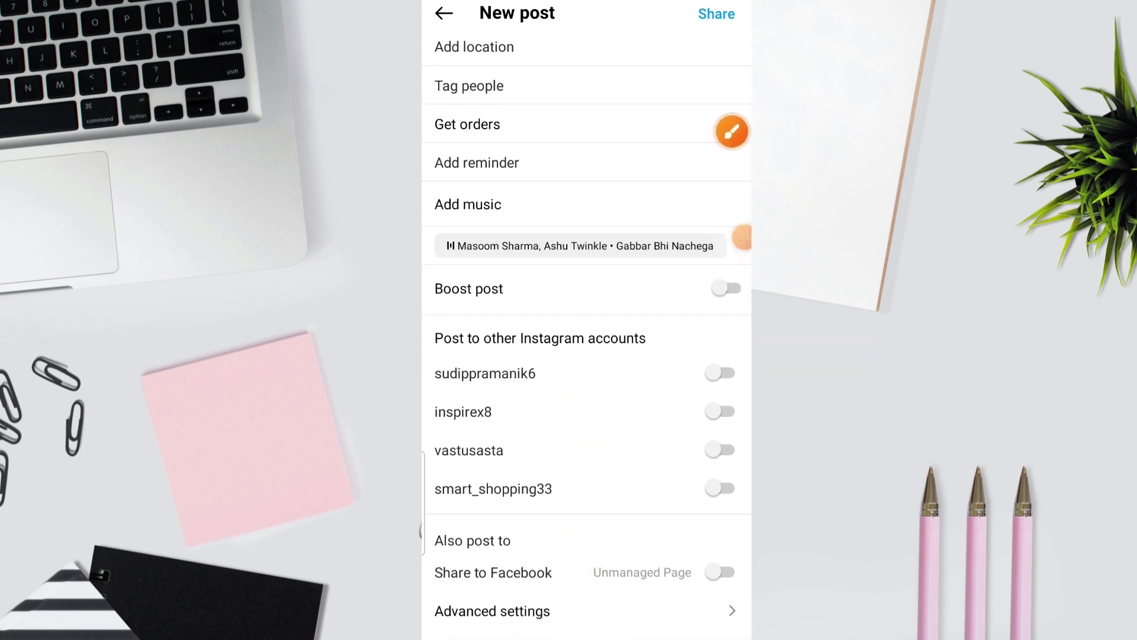
# Step: Review the post's Advanced settings and return to the New post screen
pyautogui.click(732, 131)
pyautogui.click(732, 594)
pyautogui.moveTo(652, 385)
pyautogui.mouseDown()
pyautogui.moveTo(655, 444)
pyautogui.moveTo(691, 546)
pyautogui.mouseUp()
pyautogui.click(741, 564)
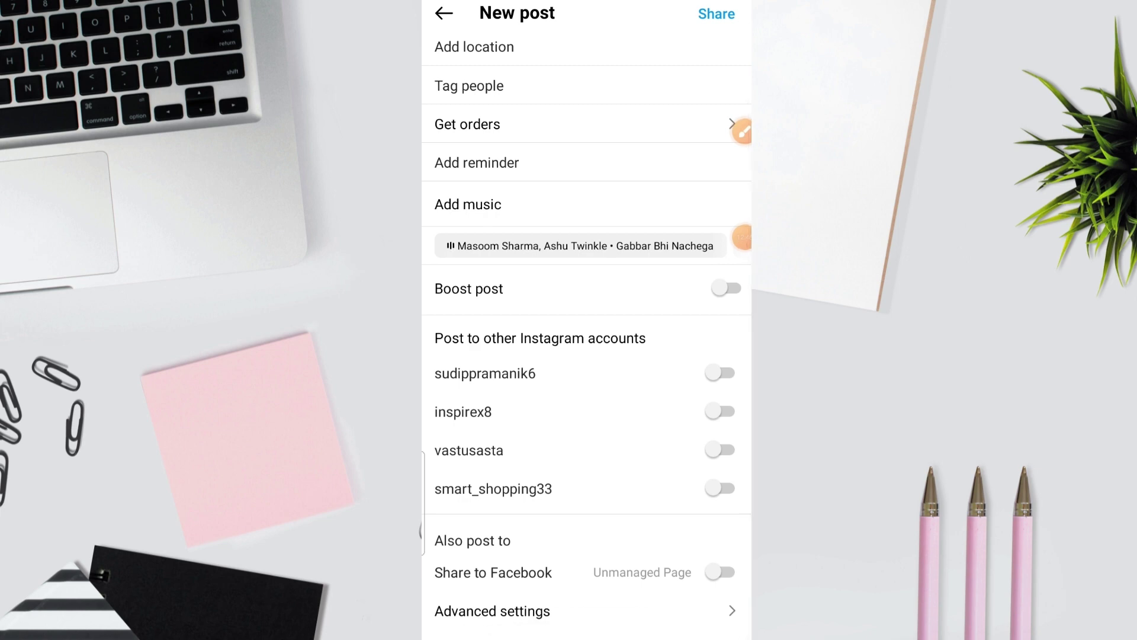
pyautogui.click(492, 611)
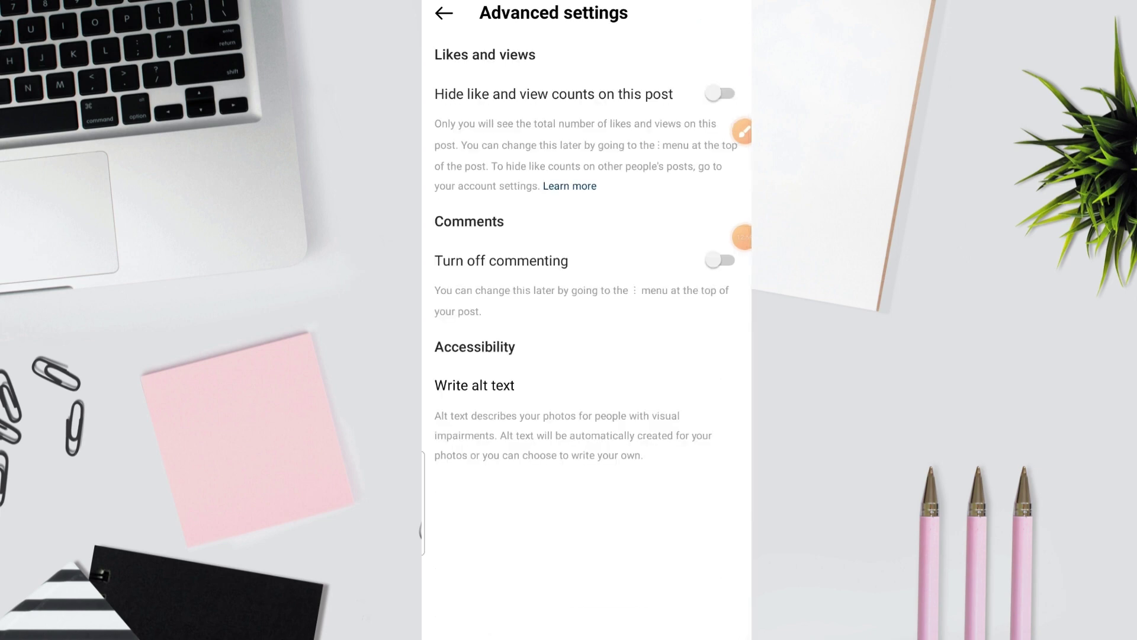
pyautogui.press('Escape')
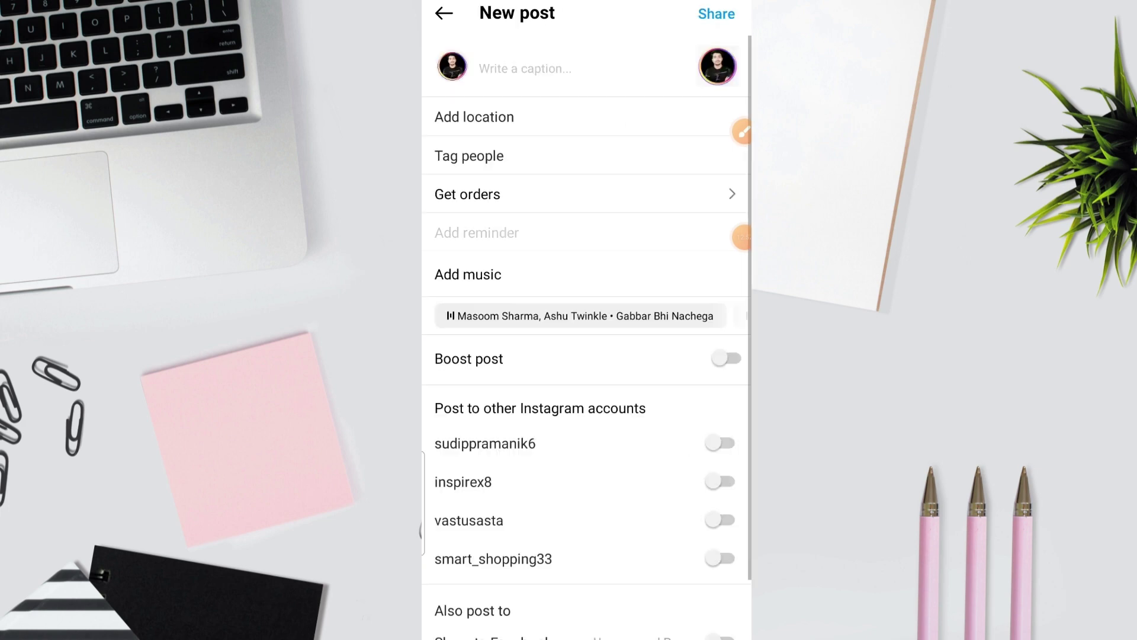
# Step: Dismiss the Remix sheet and share the post
pyautogui.press('Escape')
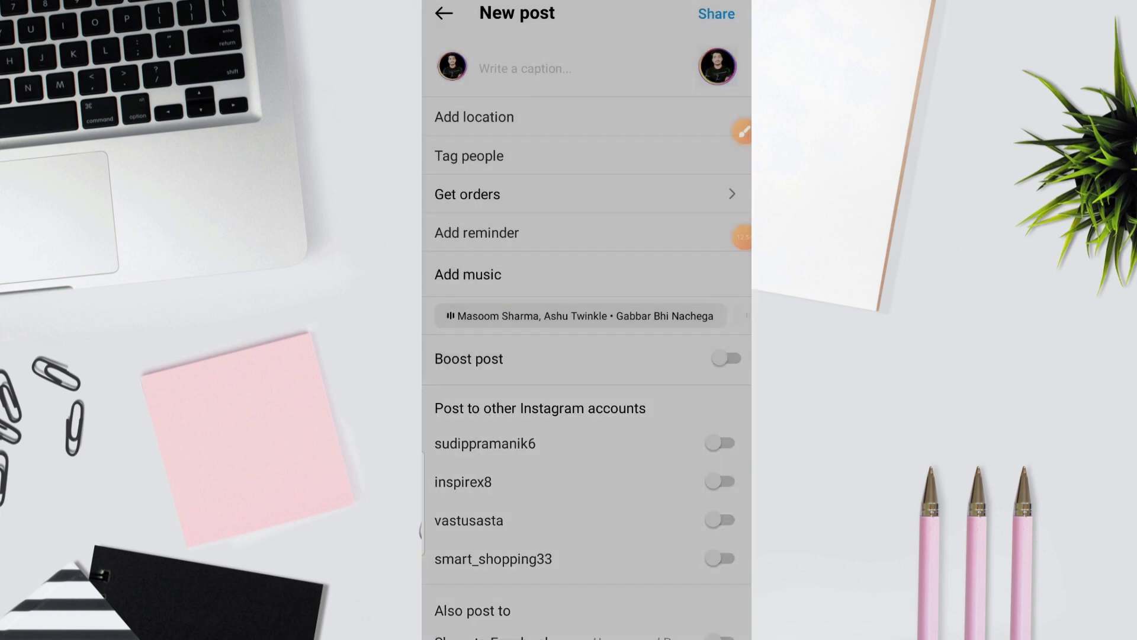
pyautogui.scroll(-2, 587, 355)
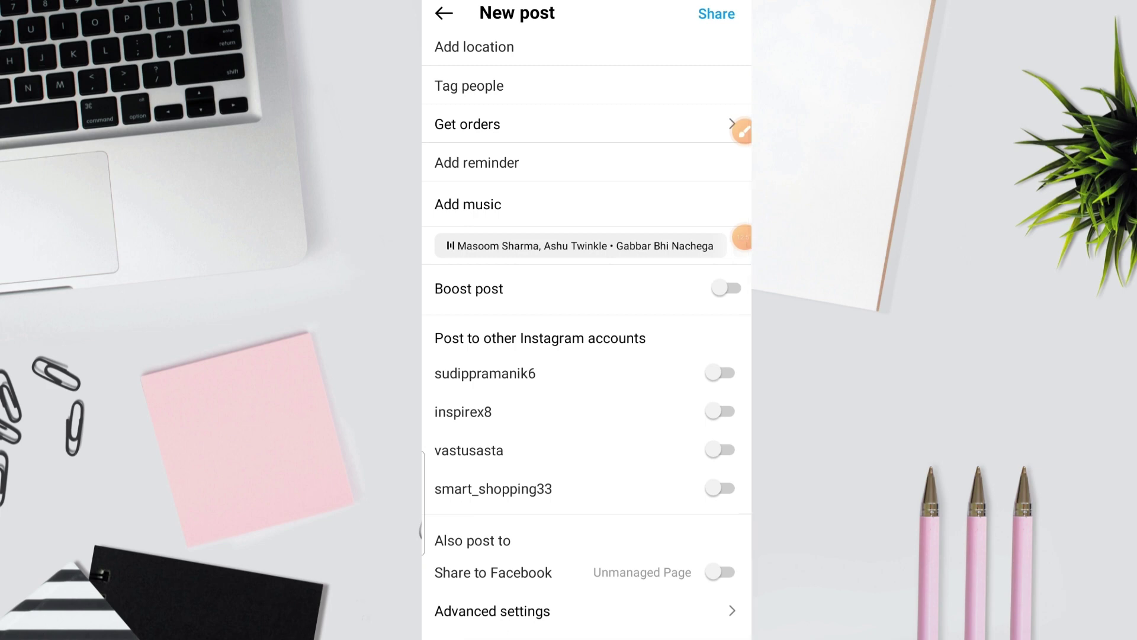
pyautogui.scroll(2, 587, 355)
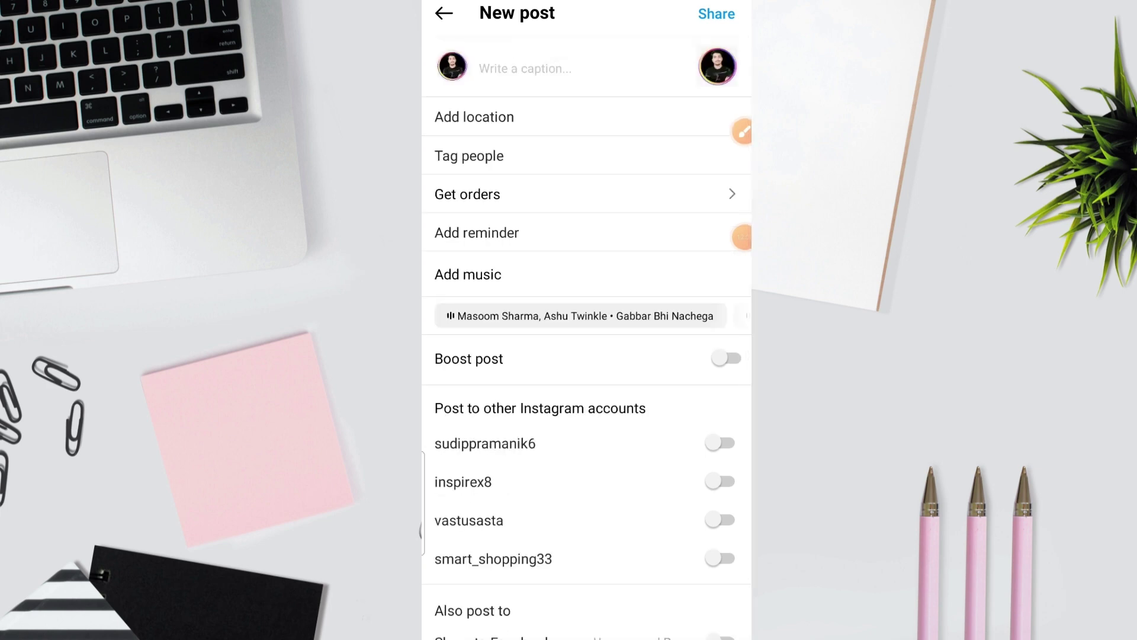
pyautogui.click(717, 14)
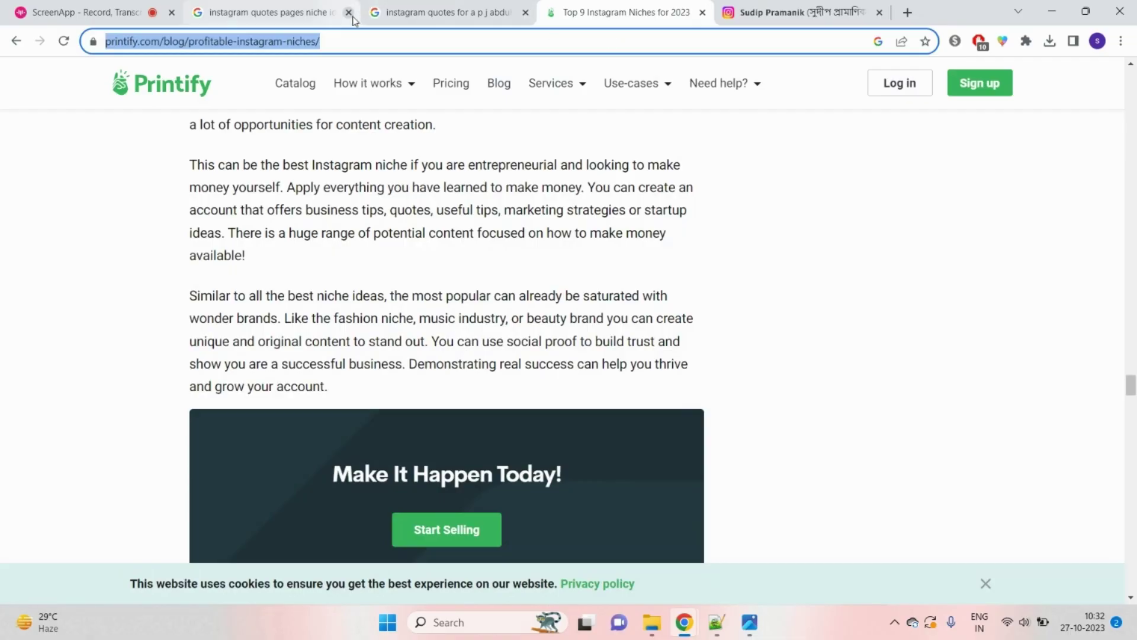
# Step: Close the Instagram quotes tab and load canva from the address bar
pyautogui.click(350, 15)
pyautogui.click(288, 33)
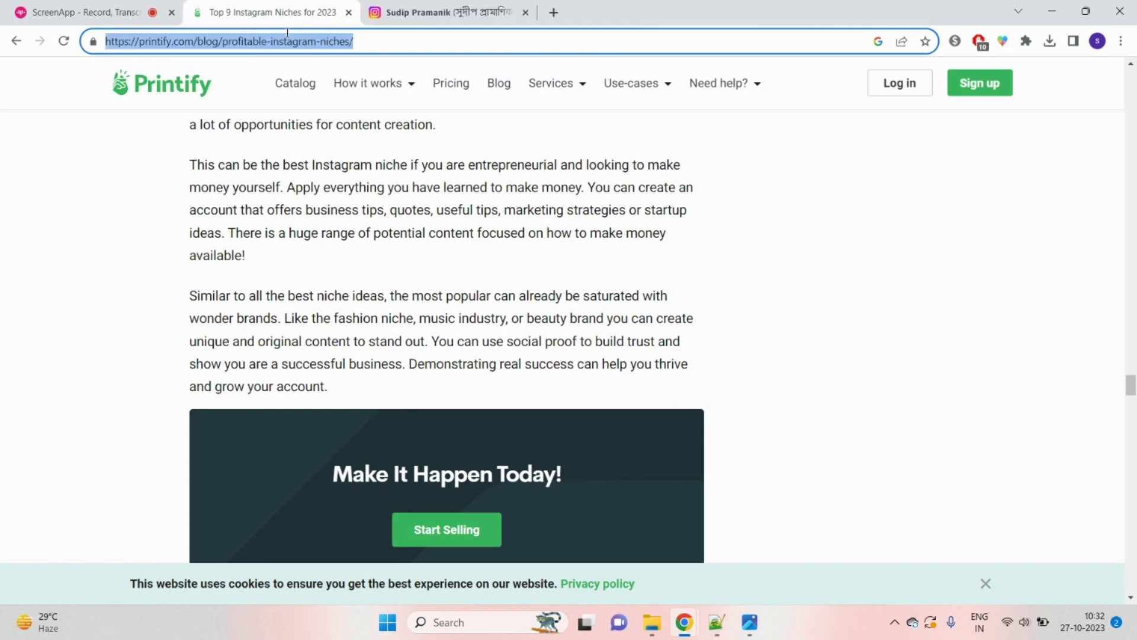
pyautogui.write('canva')
pyautogui.press('Return')
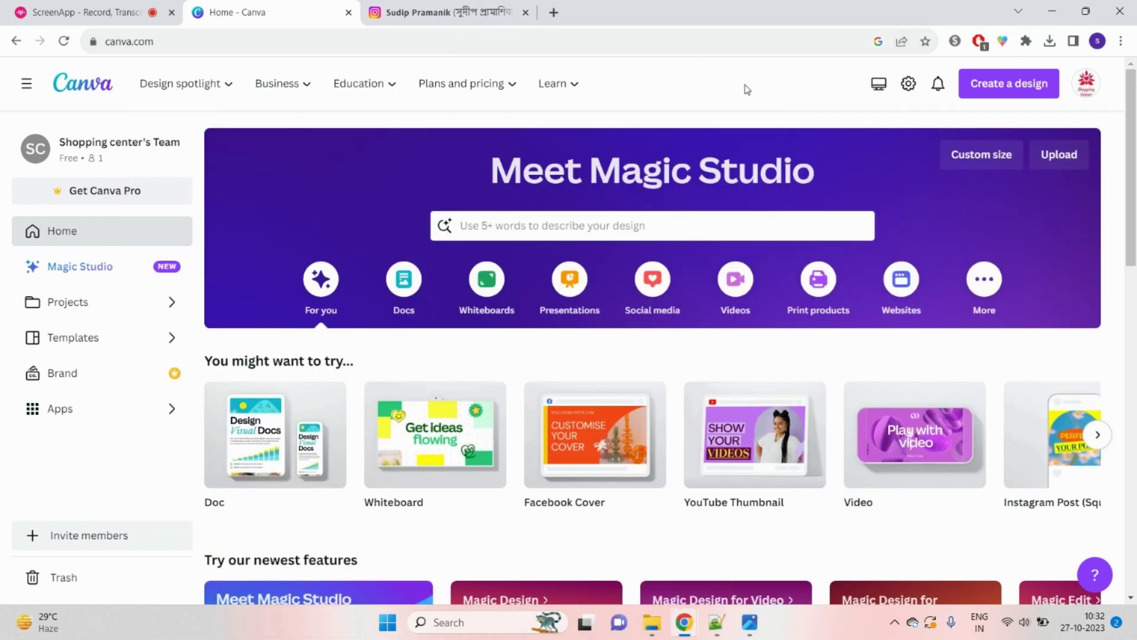
# Step: Create a new blank Logo design by searching 'LOGO' under Create a design
pyautogui.click(986, 94)
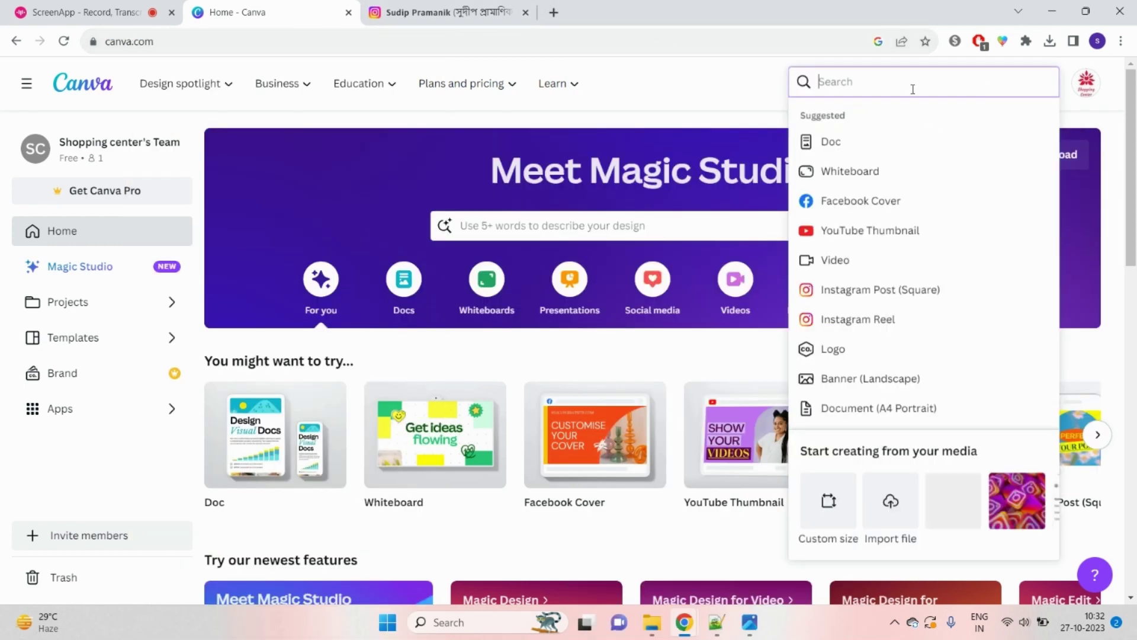
pyautogui.write('LOGO')
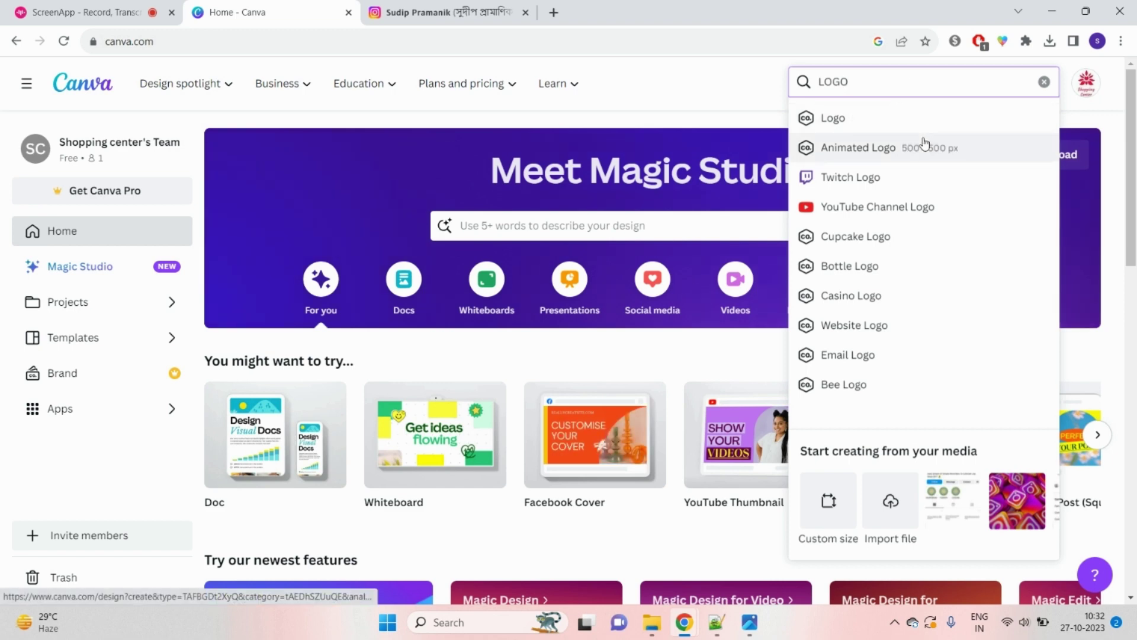
pyautogui.click(850, 119)
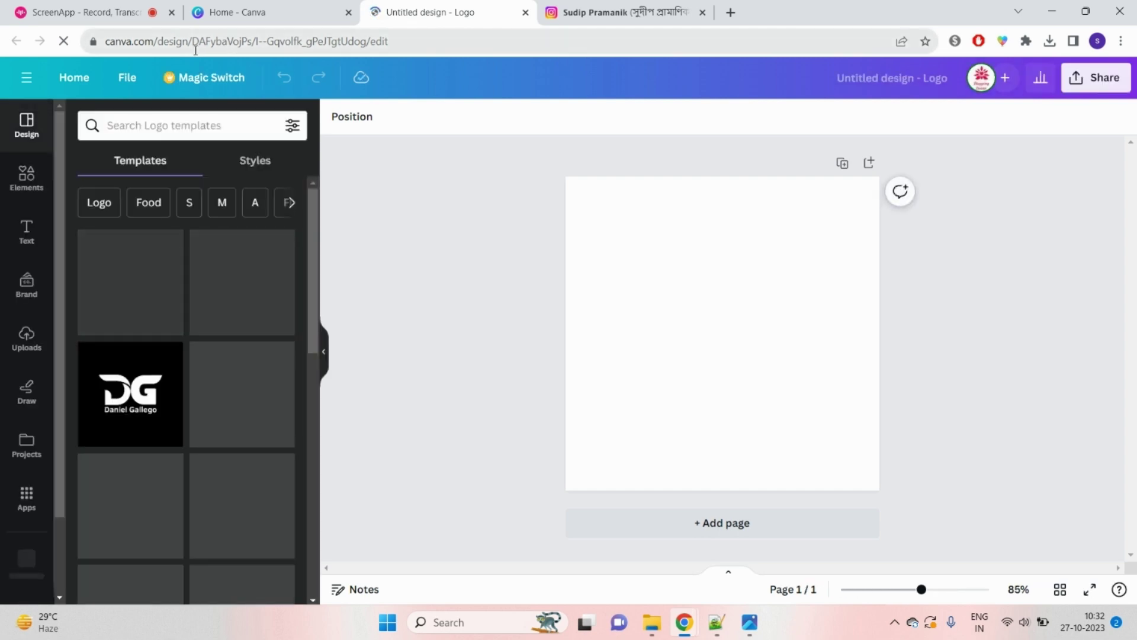
# Step: Search logo templates for 'motivational' and apply the Yes You Can Do This badge template
pyautogui.click(203, 122)
pyautogui.write('MO')
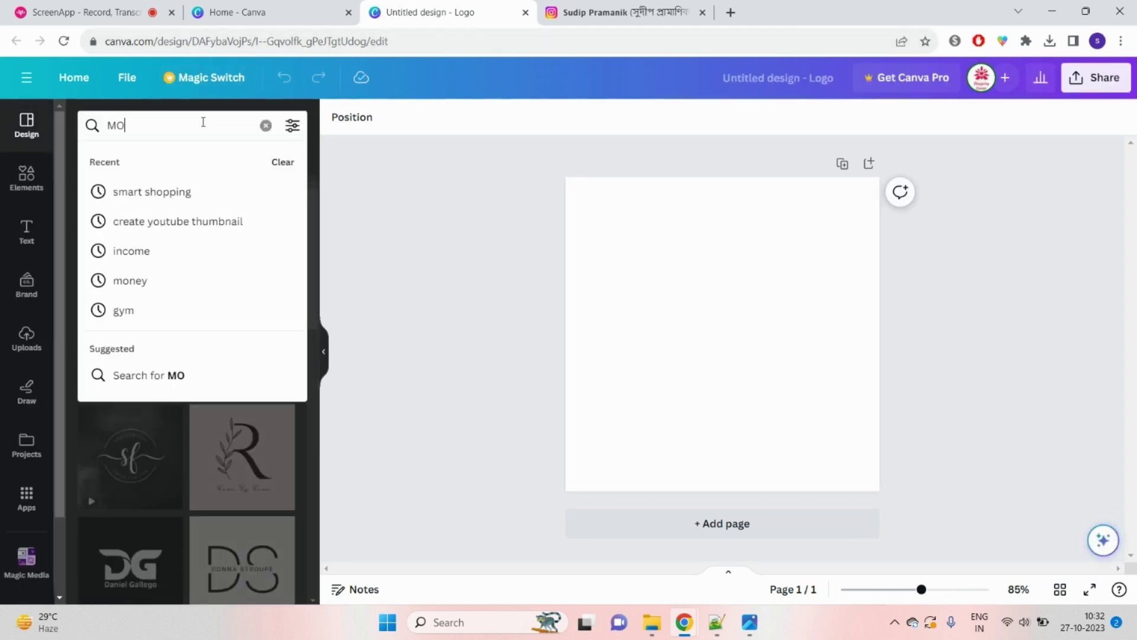
pyautogui.write('TIVATIO')
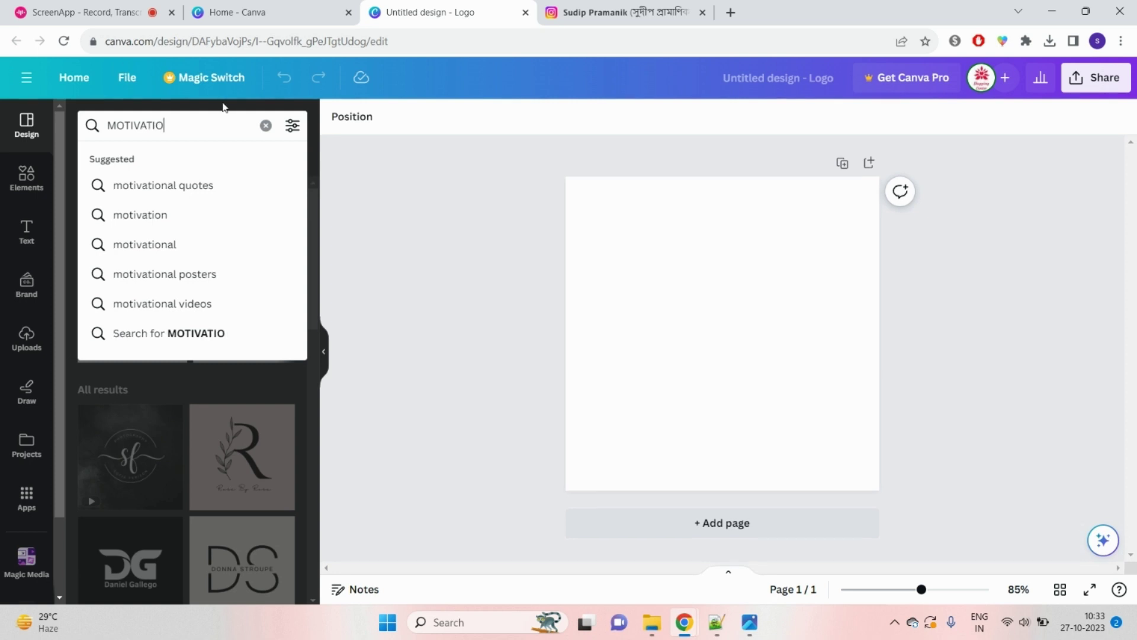
pyautogui.click(176, 187)
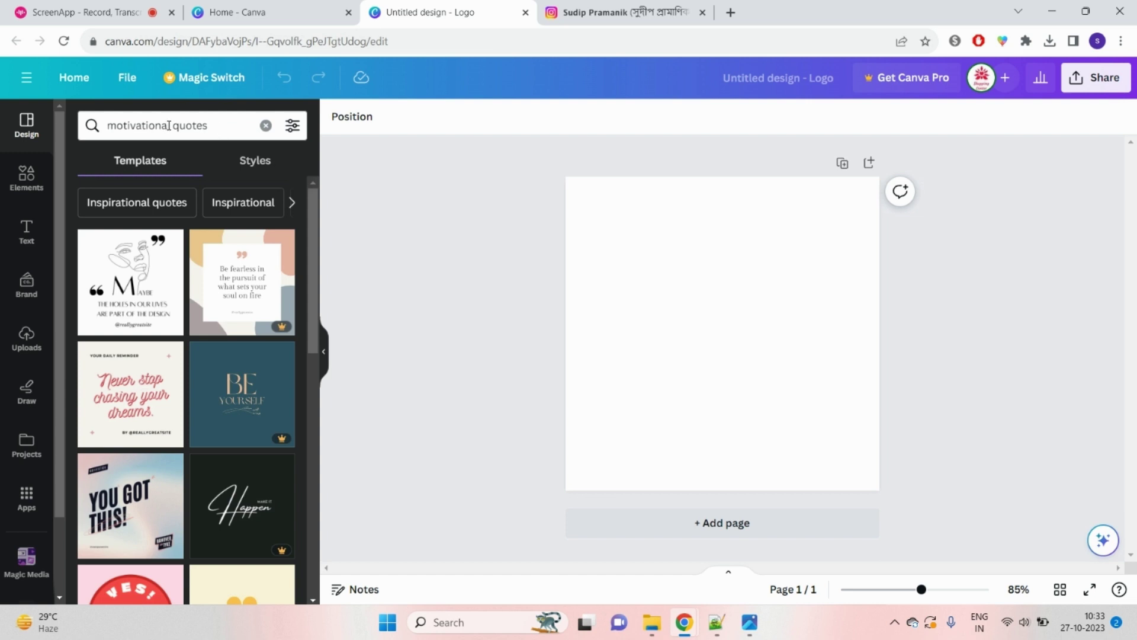
pyautogui.moveTo(170, 125); pyautogui.dragTo(233, 125)
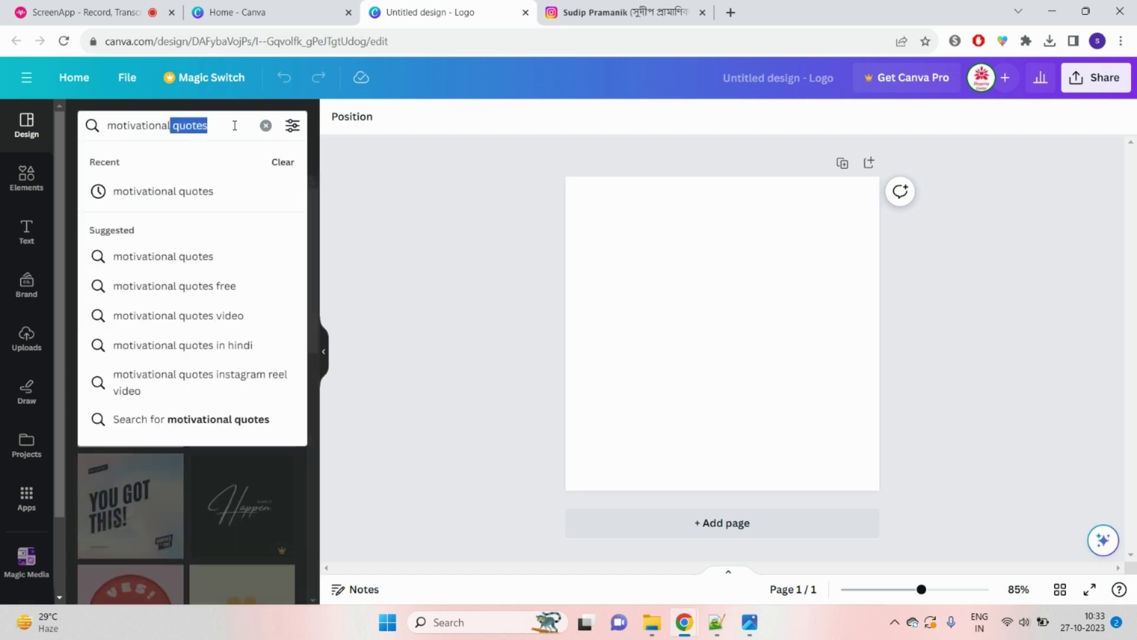
pyautogui.press('BackSpace')
pyautogui.press('Return')
pyautogui.scroll(-8, 216, 332)
pyautogui.scroll(10, 216, 388)
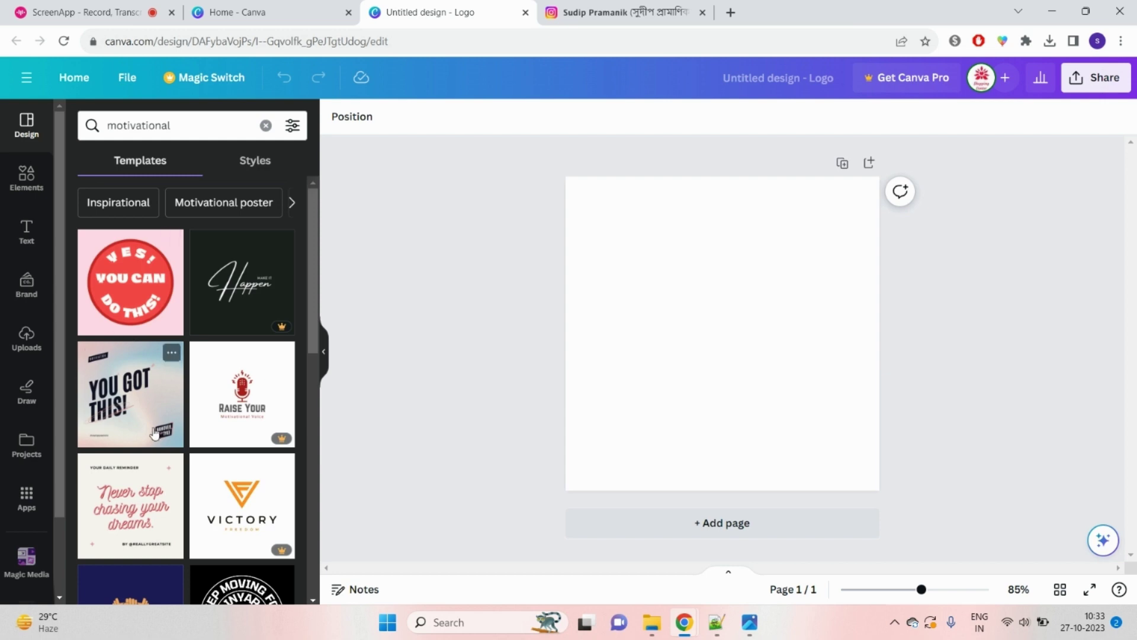
pyautogui.click(126, 288)
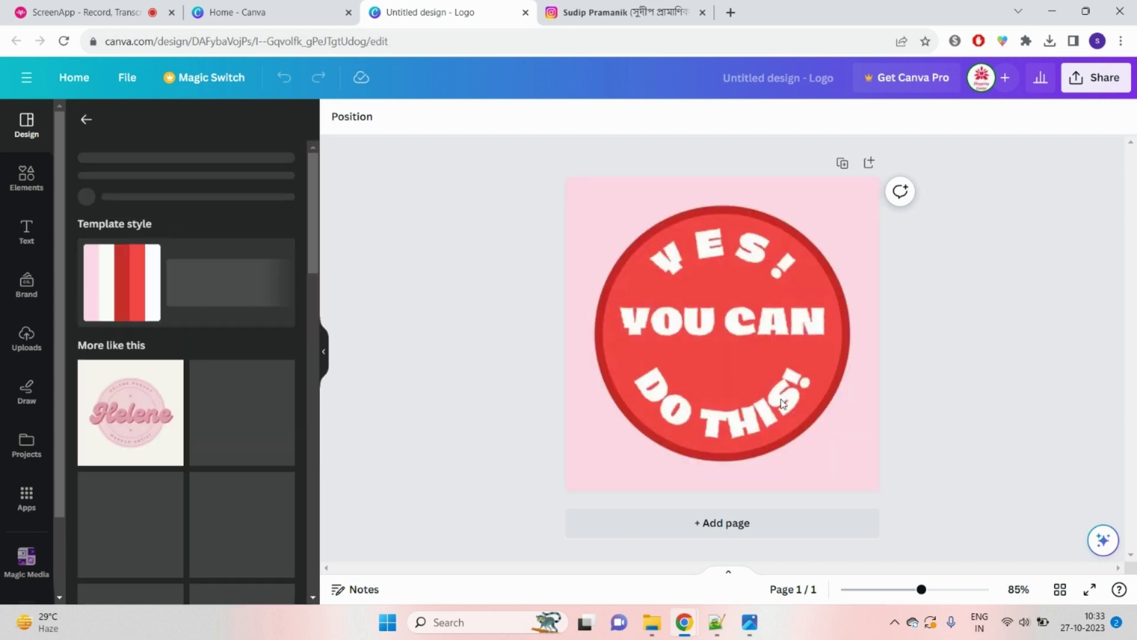
pyautogui.click(733, 266)
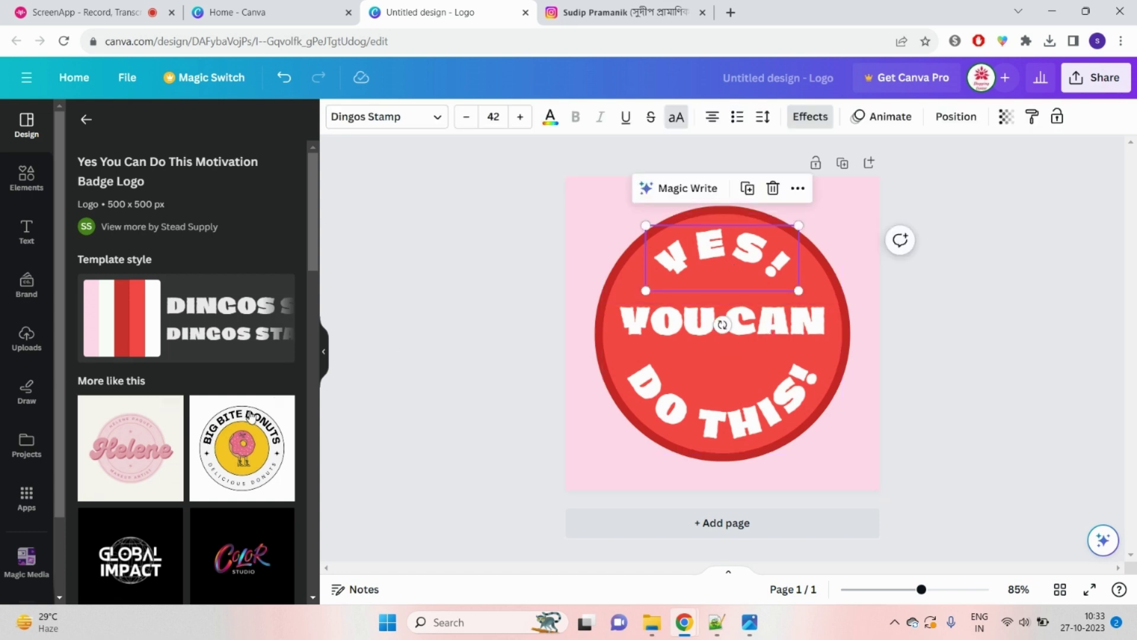
# Step: Apply the Big Bite Donuts circle template and select its curved BIG BITE DONUTS title
pyautogui.click(237, 455)
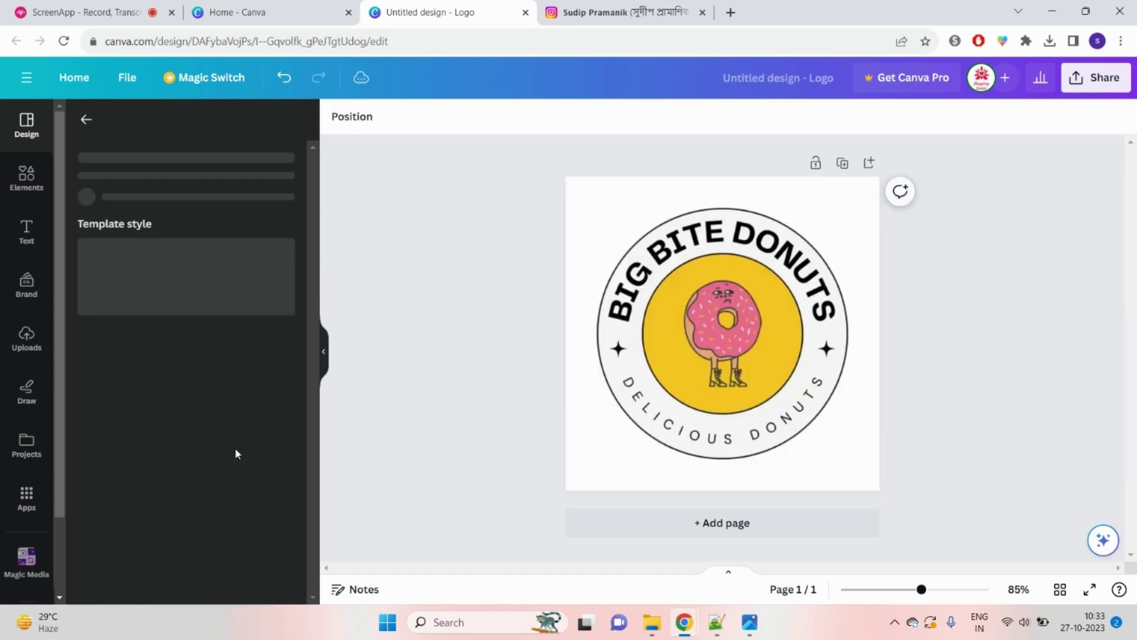
pyautogui.click(633, 290)
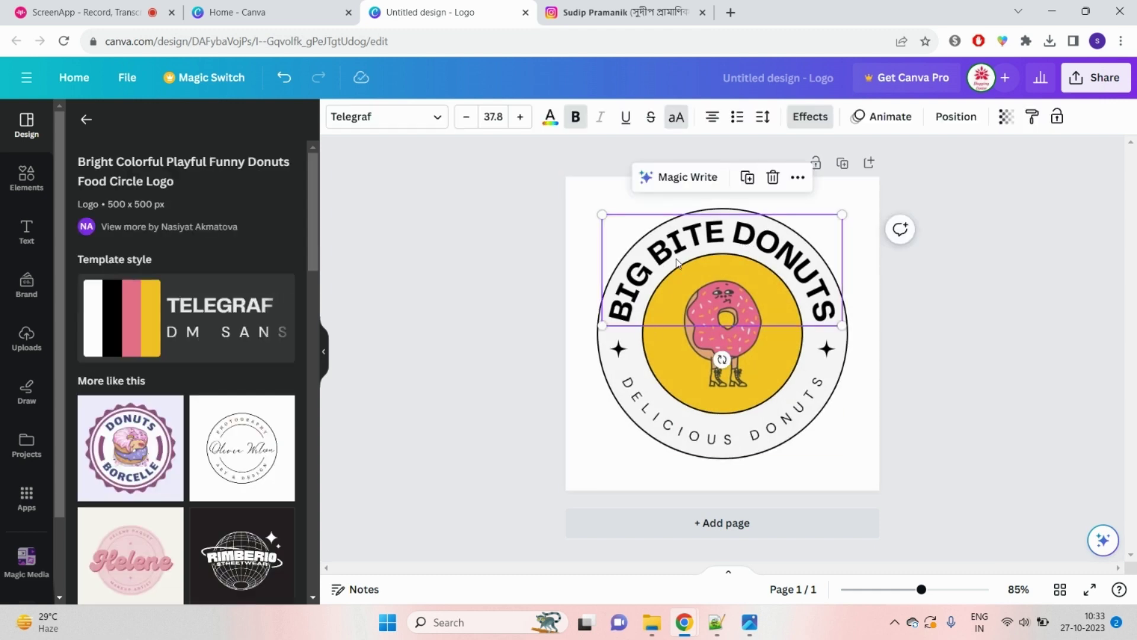
pyautogui.doubleClick(638, 296)
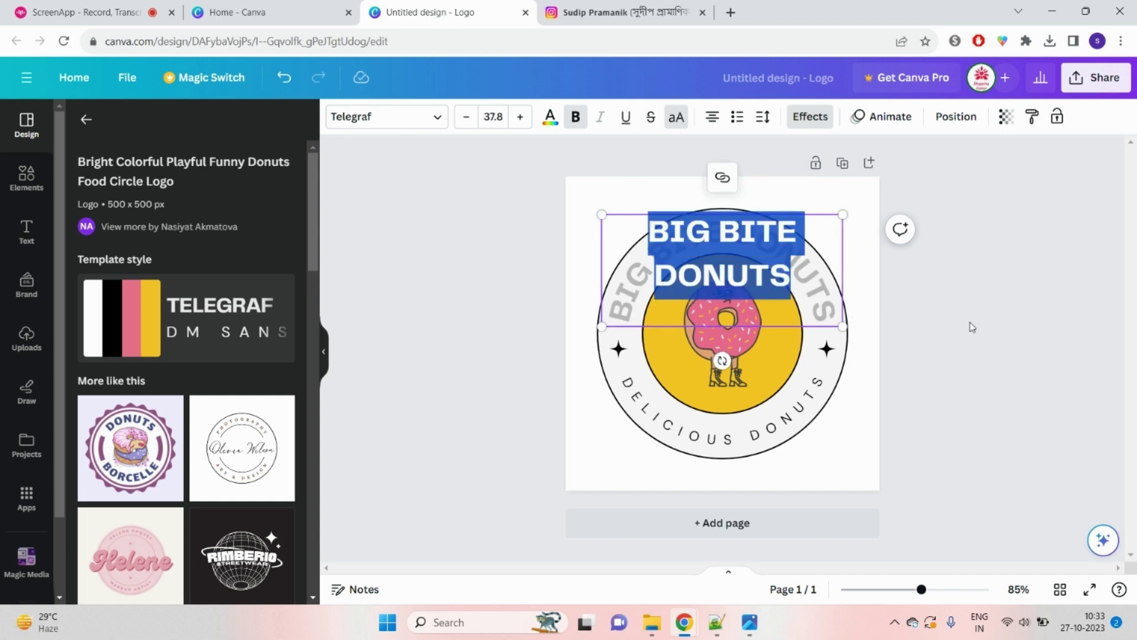
# Step: Replace the curved top title text with the speaker's full name
pyautogui.click(853, 320)
pyautogui.click(778, 260)
pyautogui.click(777, 260)
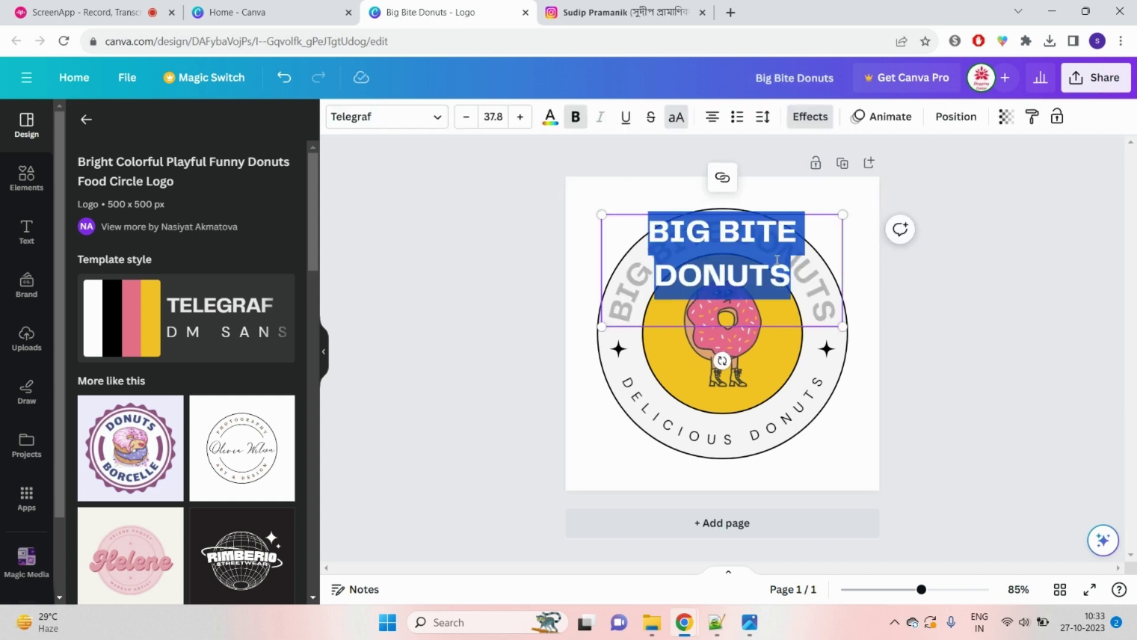
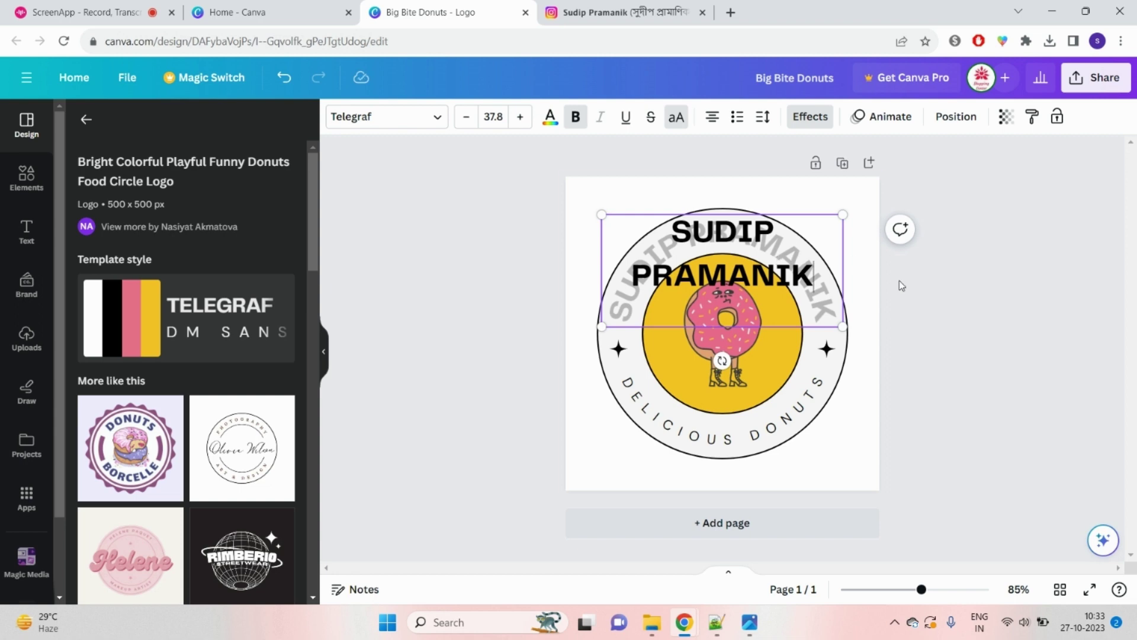
pyautogui.click(974, 305)
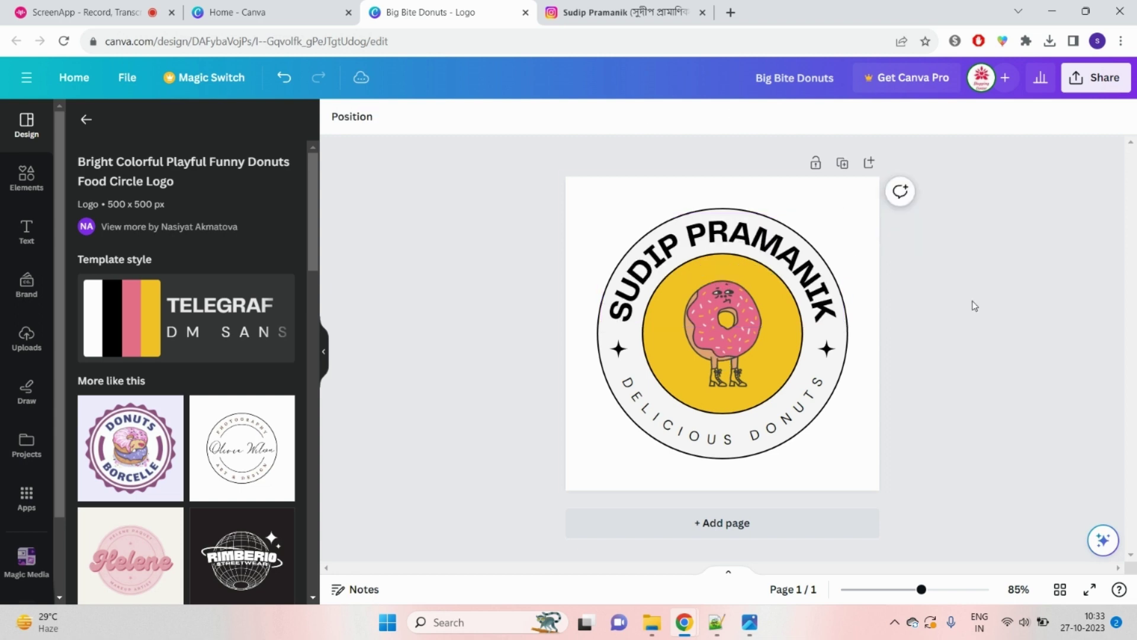
pyautogui.click(749, 437)
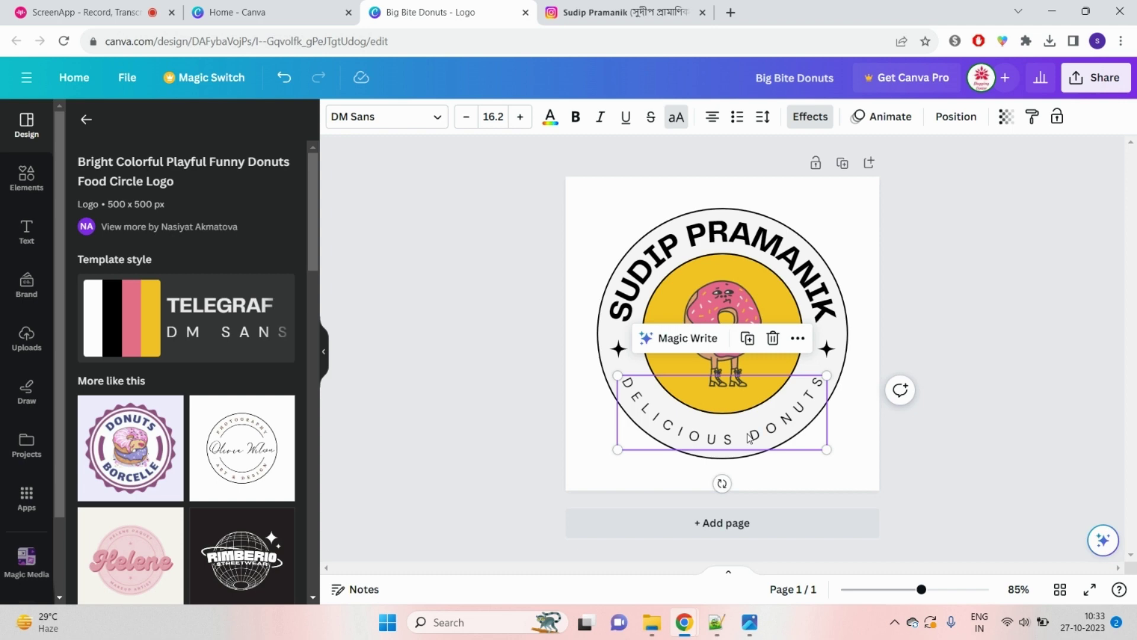
# Step: Replace the bottom curved DELICIOUS DONUTS text with MOTIVATIONALSPEAKER, fixing a typo along the way
pyautogui.click(1031, 431)
pyautogui.click(735, 404)
pyautogui.click(735, 404)
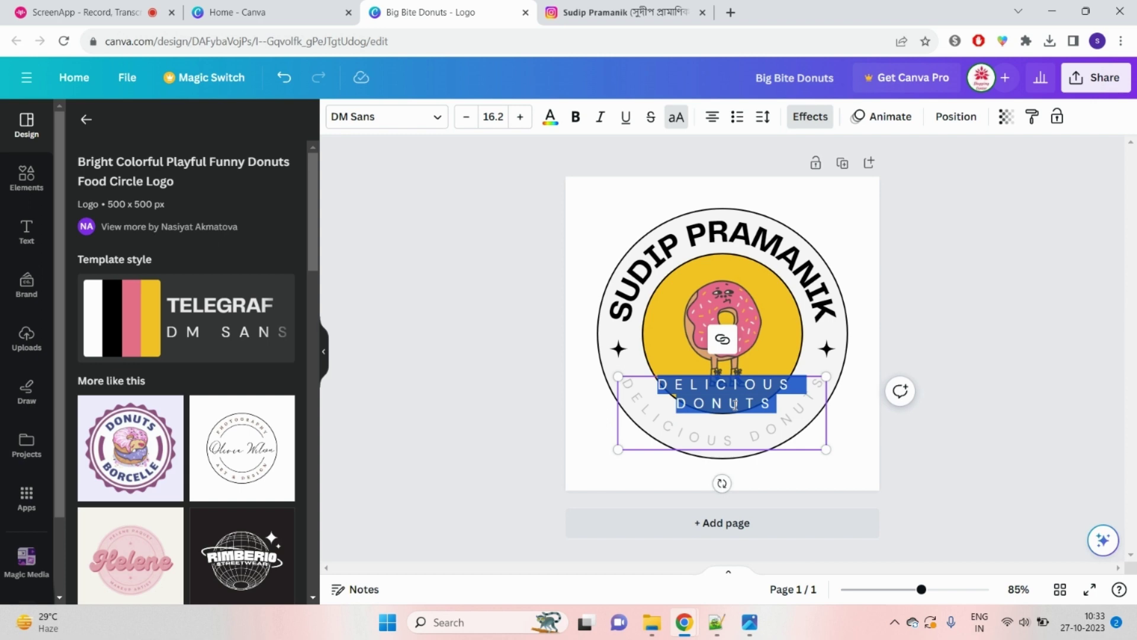
pyautogui.write('MOTIVA')
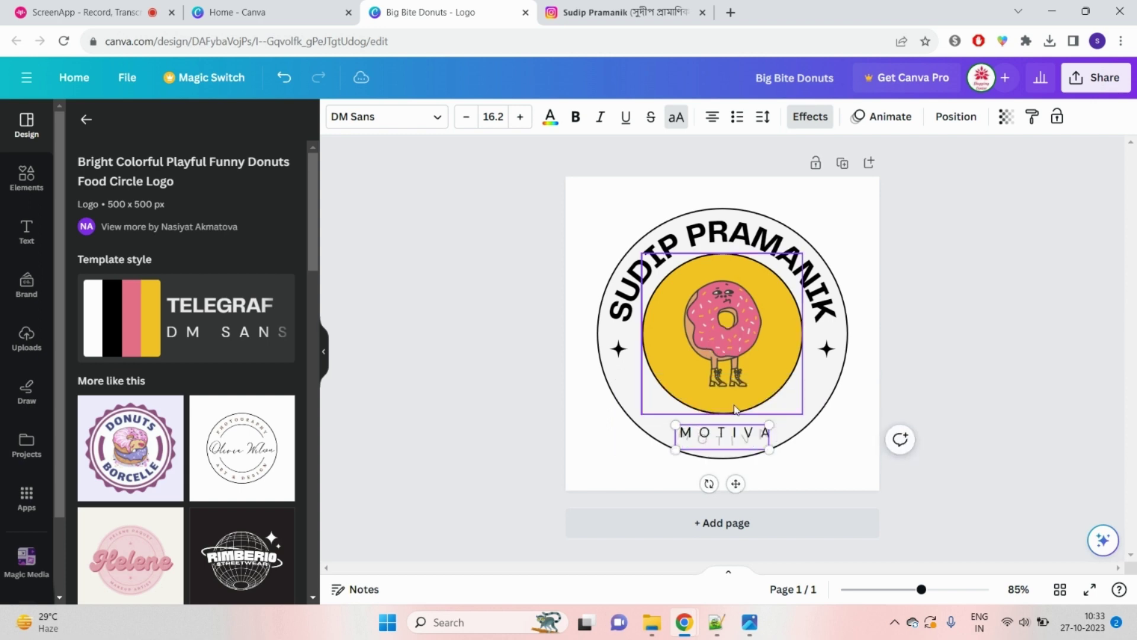
pyautogui.write('TIN')
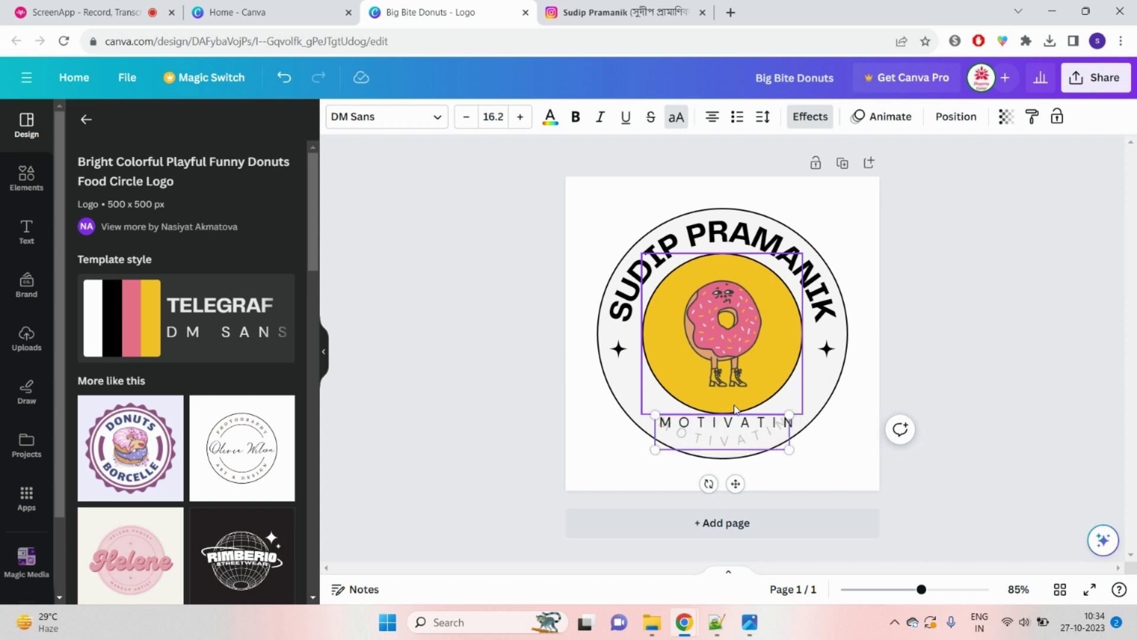
pyautogui.press('BackSpace')
pyautogui.write('ONAL')
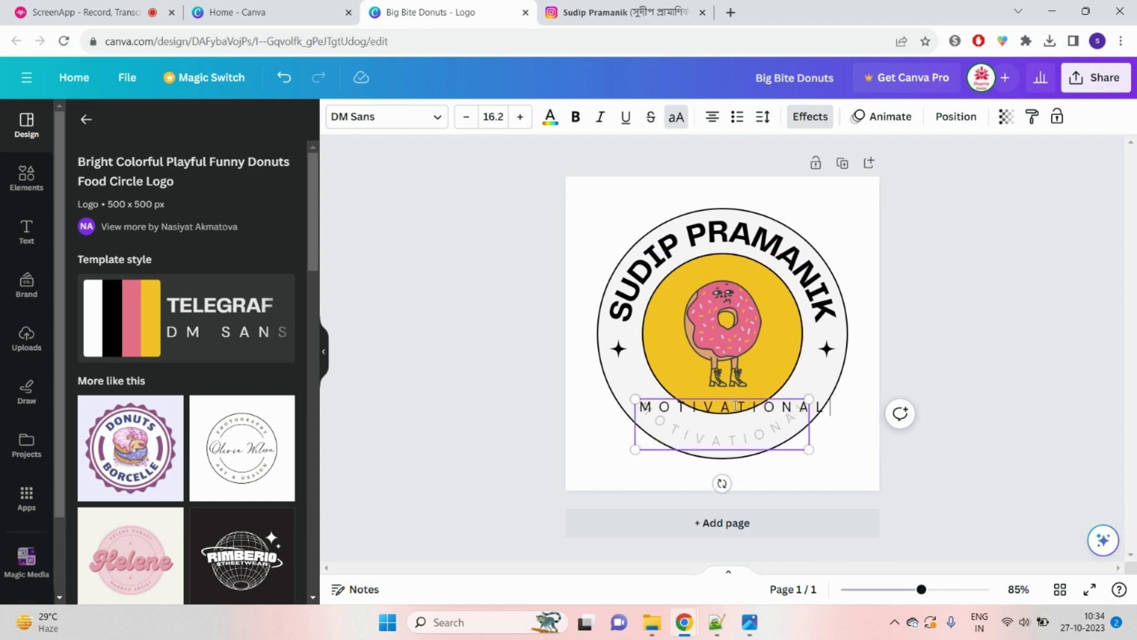
pyautogui.write('S')
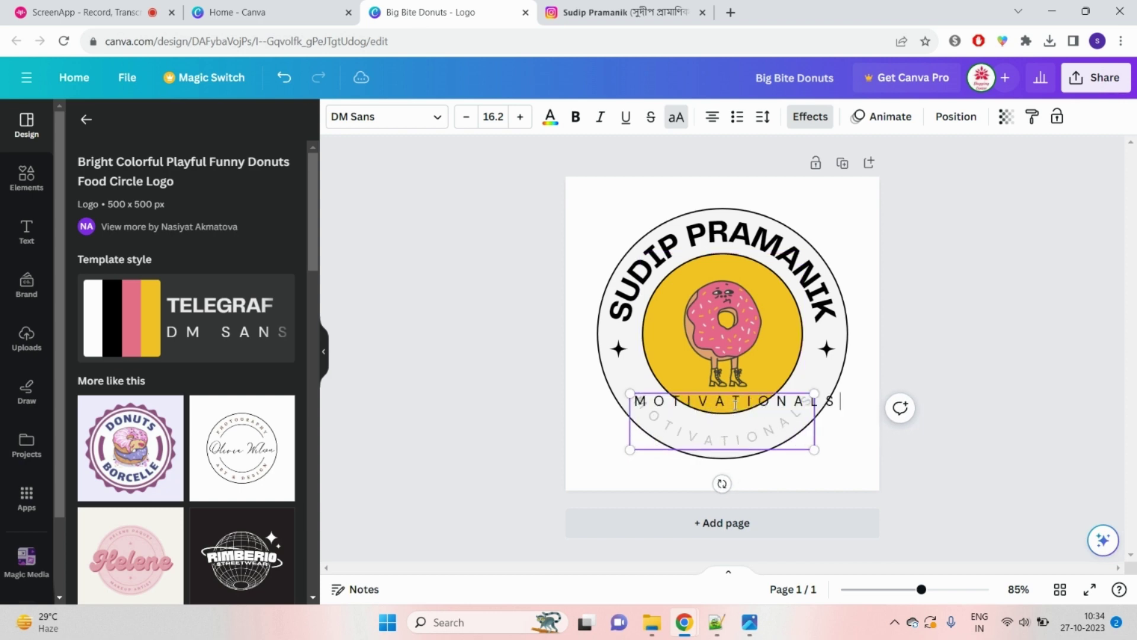
pyautogui.write('PEAKER')
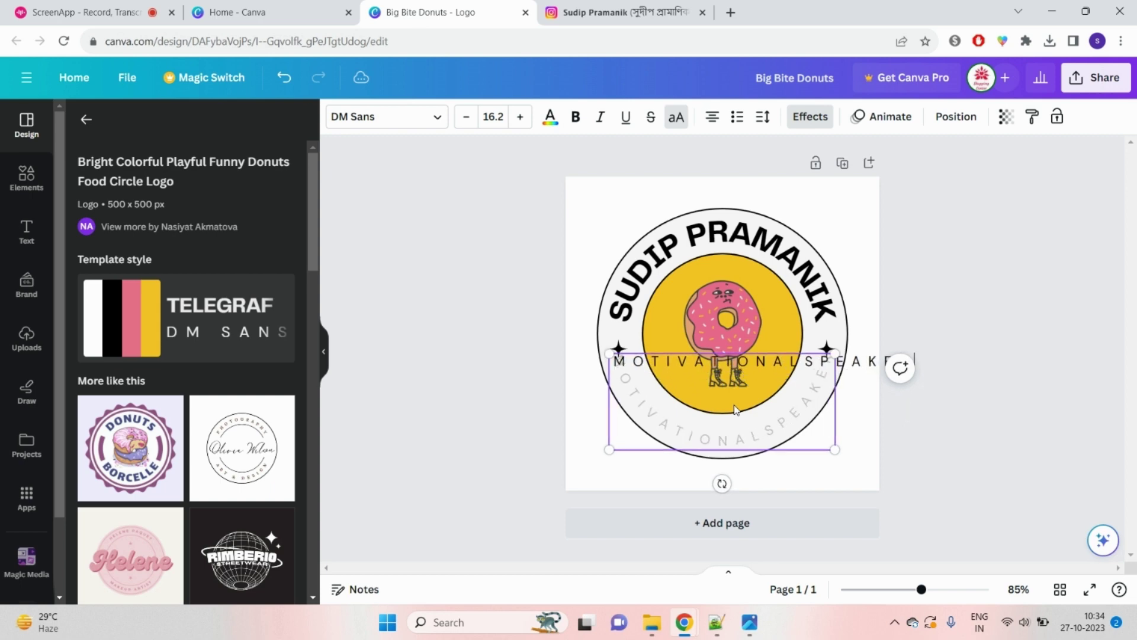
pyautogui.click(1016, 372)
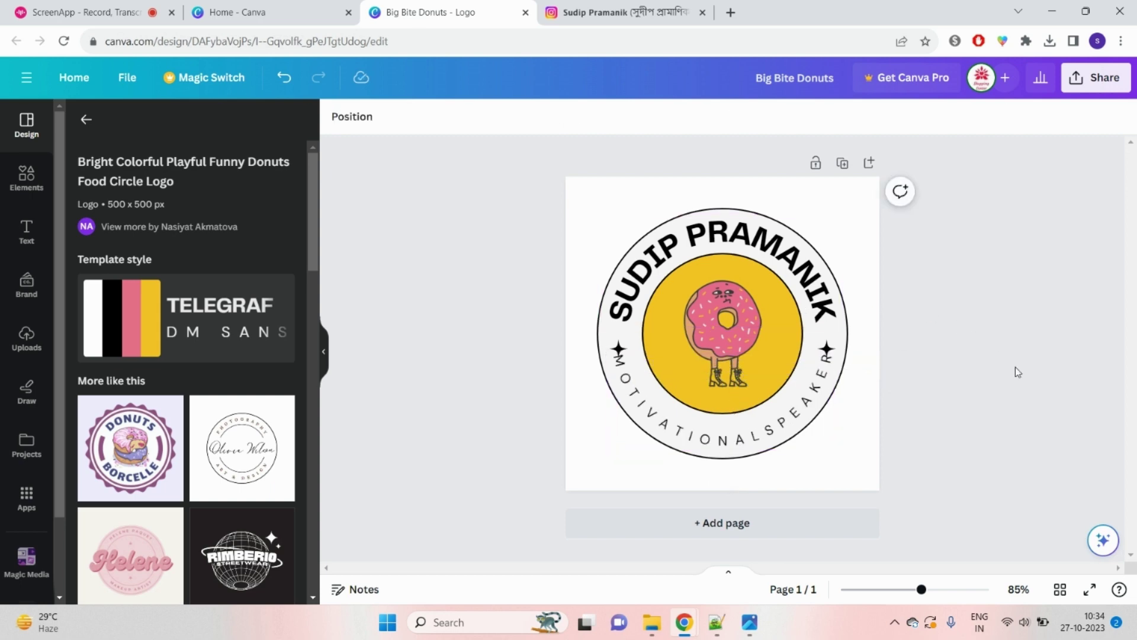
pyautogui.click(752, 433)
pyautogui.click(751, 434)
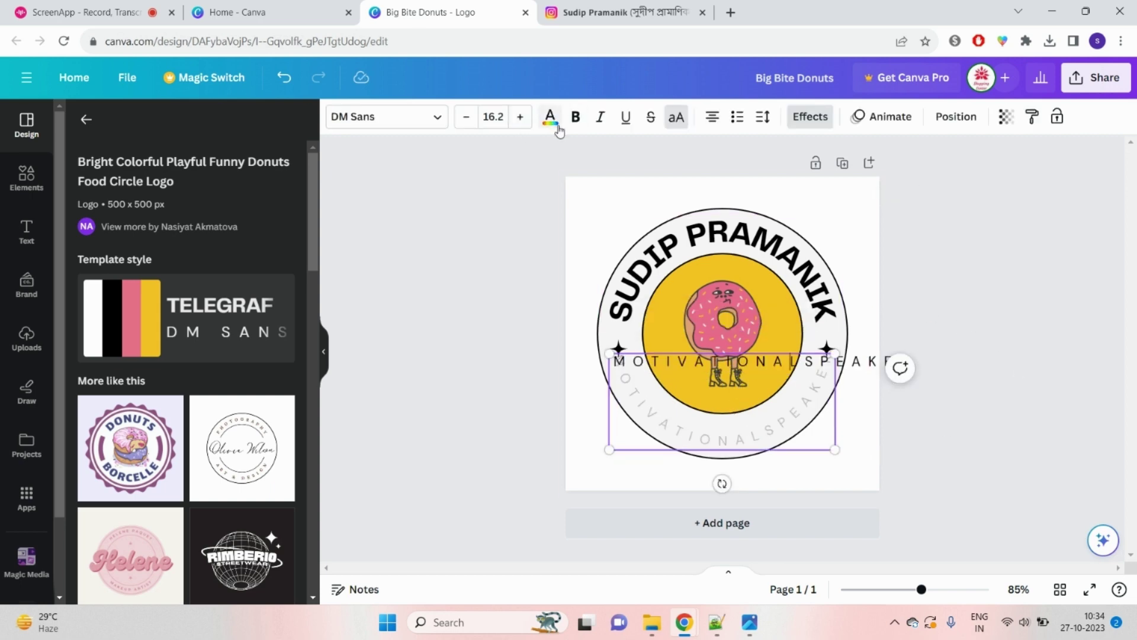
# Step: Colour the curved MOTIVATIONALSPEAKER text red and make it bold
pyautogui.click(550, 116)
pyautogui.click(85, 500)
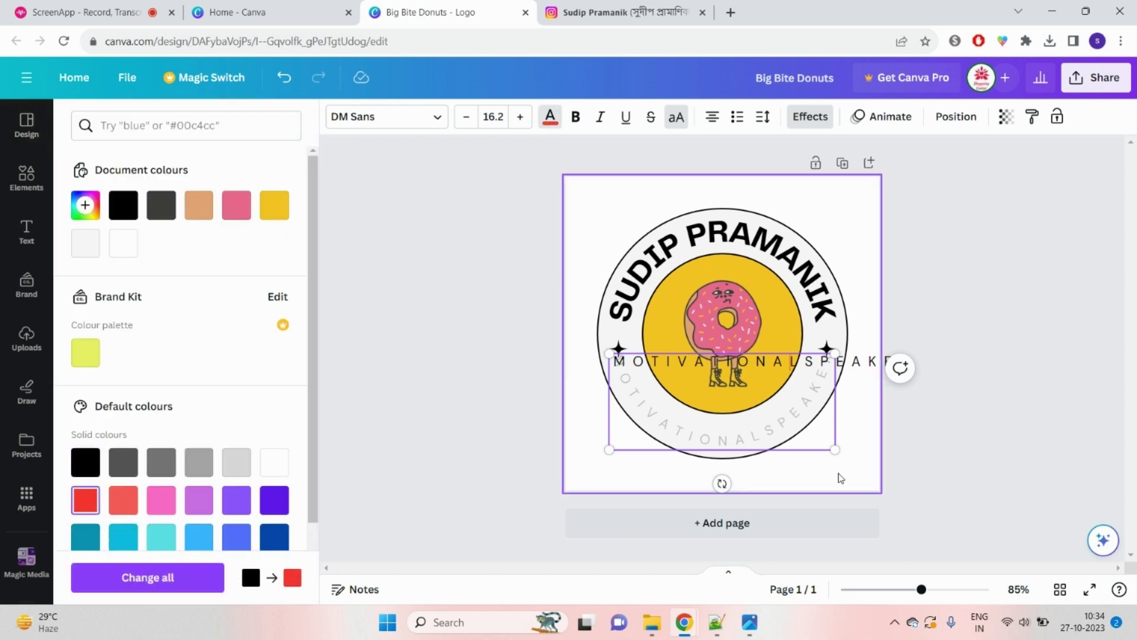
pyautogui.click(946, 455)
pyautogui.click(1081, 432)
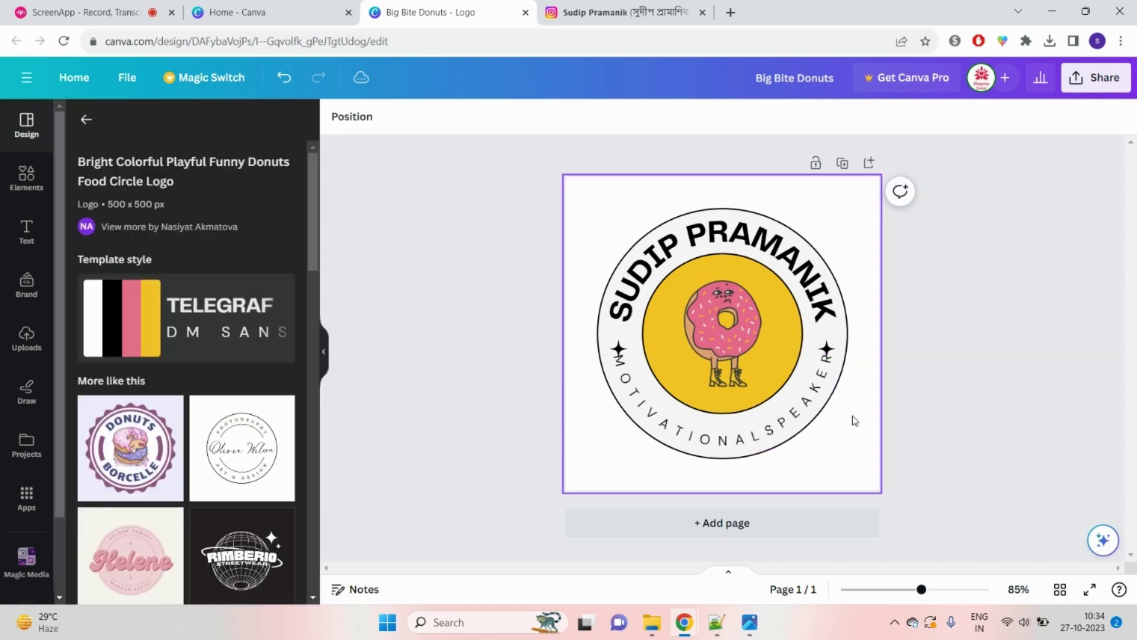
pyautogui.click(811, 412)
pyautogui.click(812, 413)
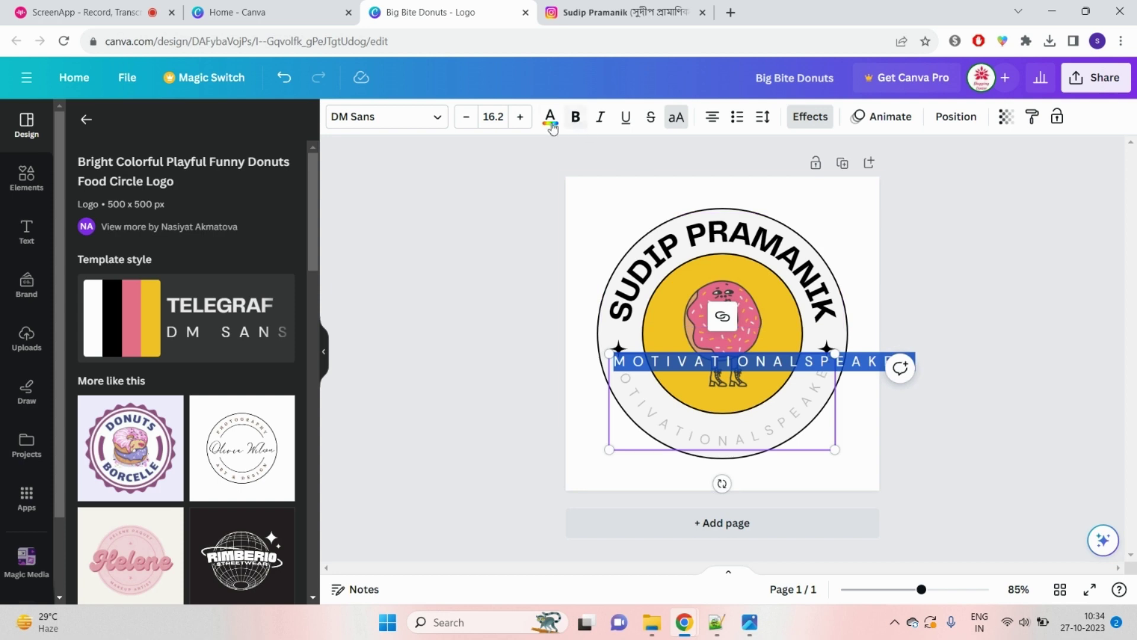
pyautogui.click(550, 116)
pyautogui.click(98, 493)
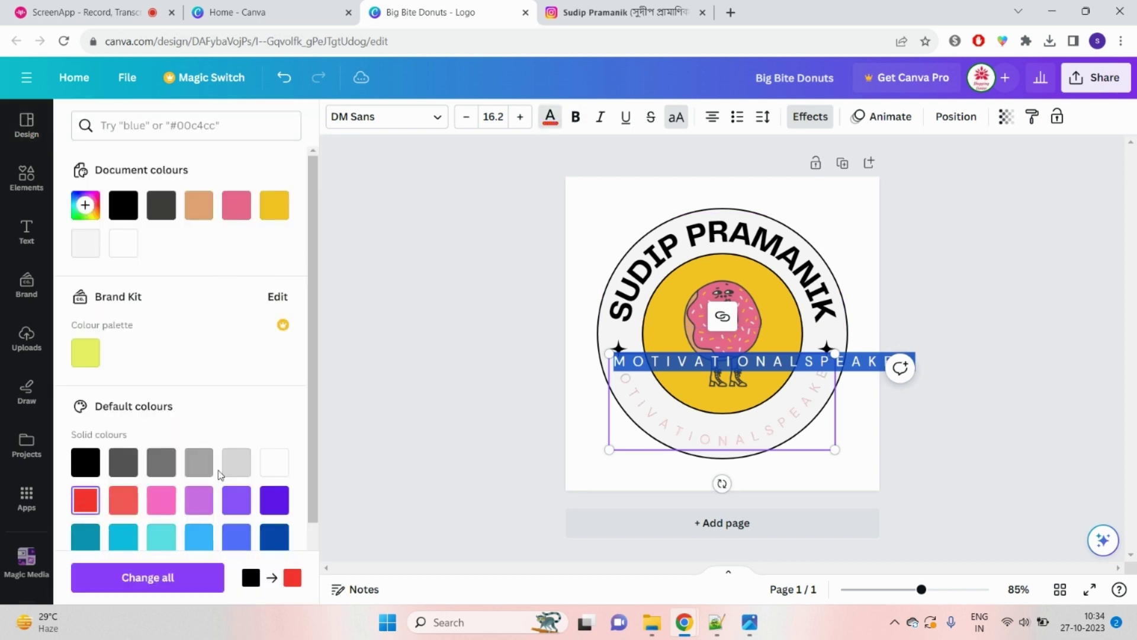
pyautogui.click(527, 474)
pyautogui.click(787, 431)
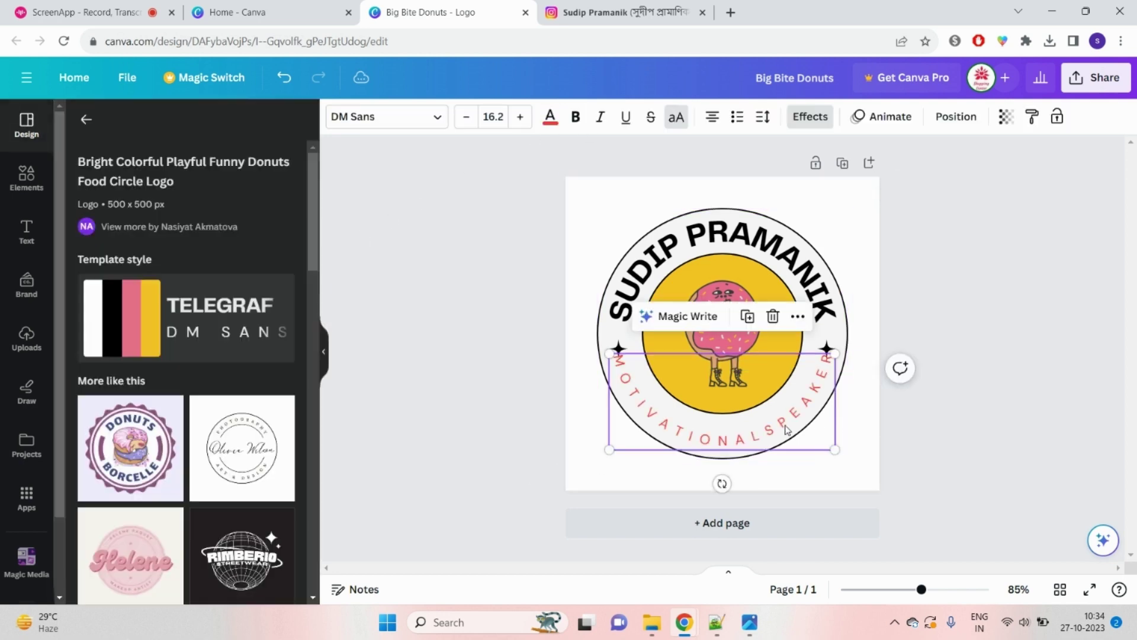
pyautogui.click(573, 117)
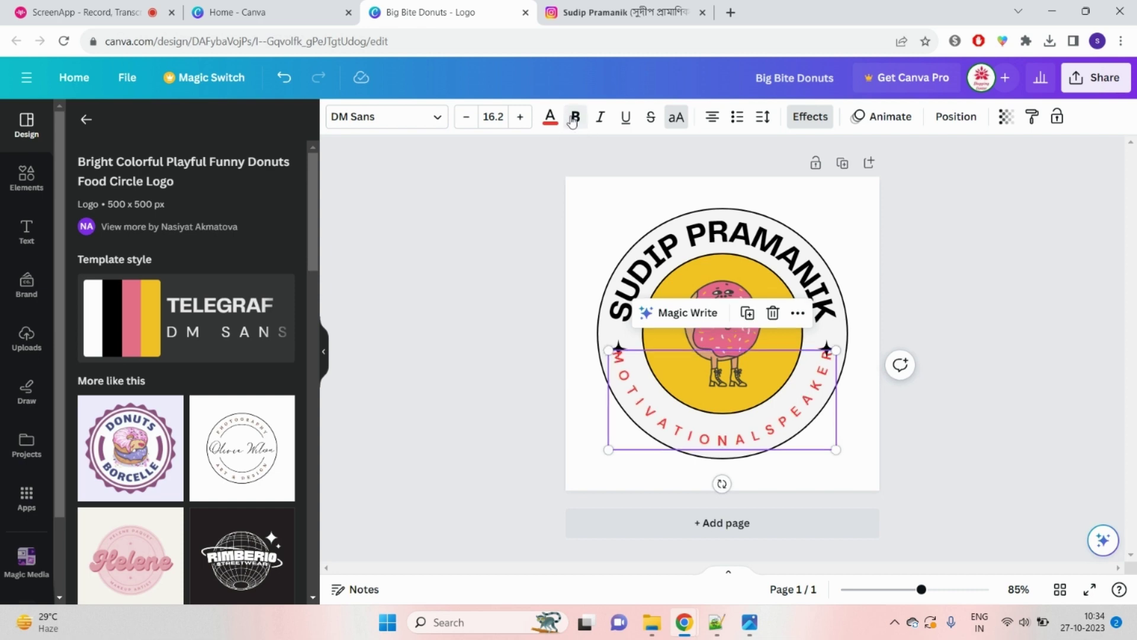
# Step: Turn the name heading at the top dark blue
pyautogui.click(737, 240)
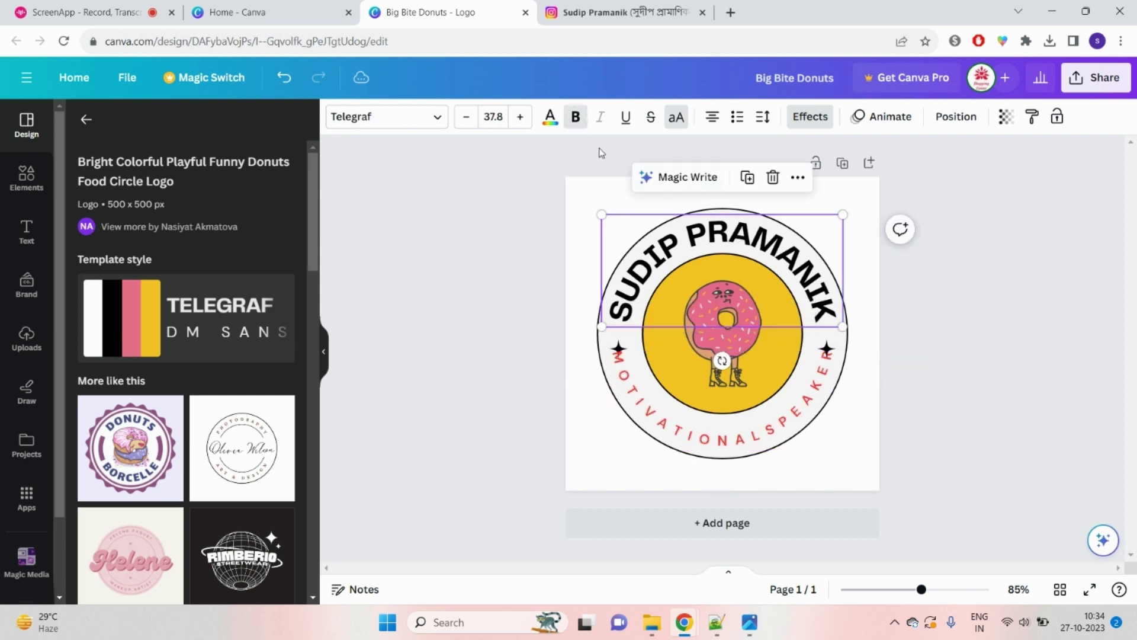
pyautogui.click(550, 117)
pyautogui.click(263, 537)
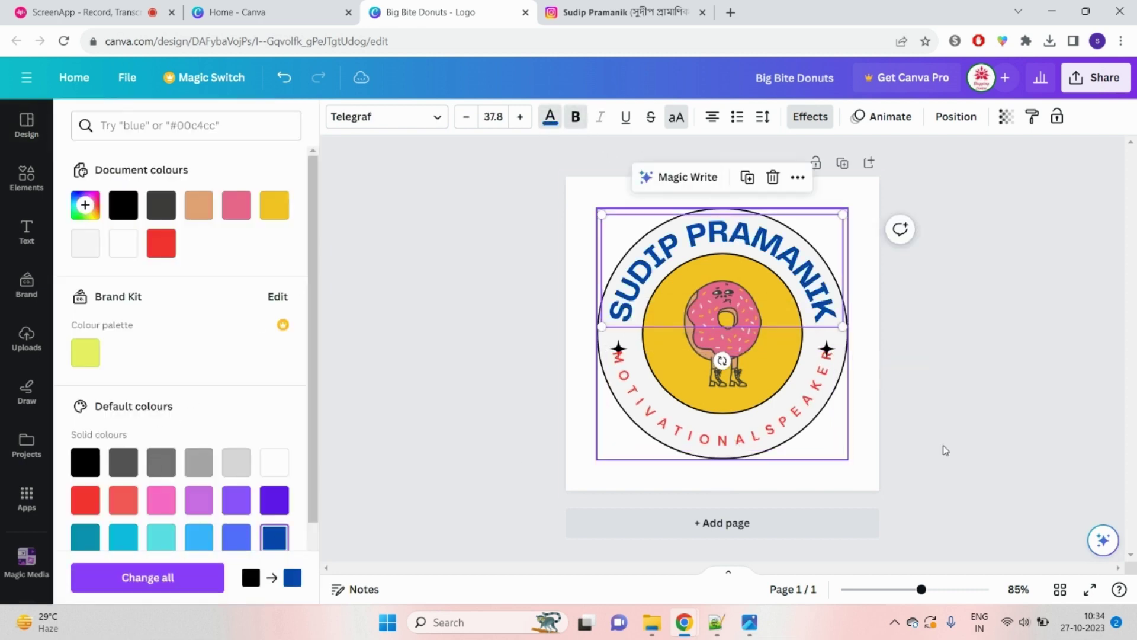
pyautogui.click(1028, 462)
pyautogui.click(833, 431)
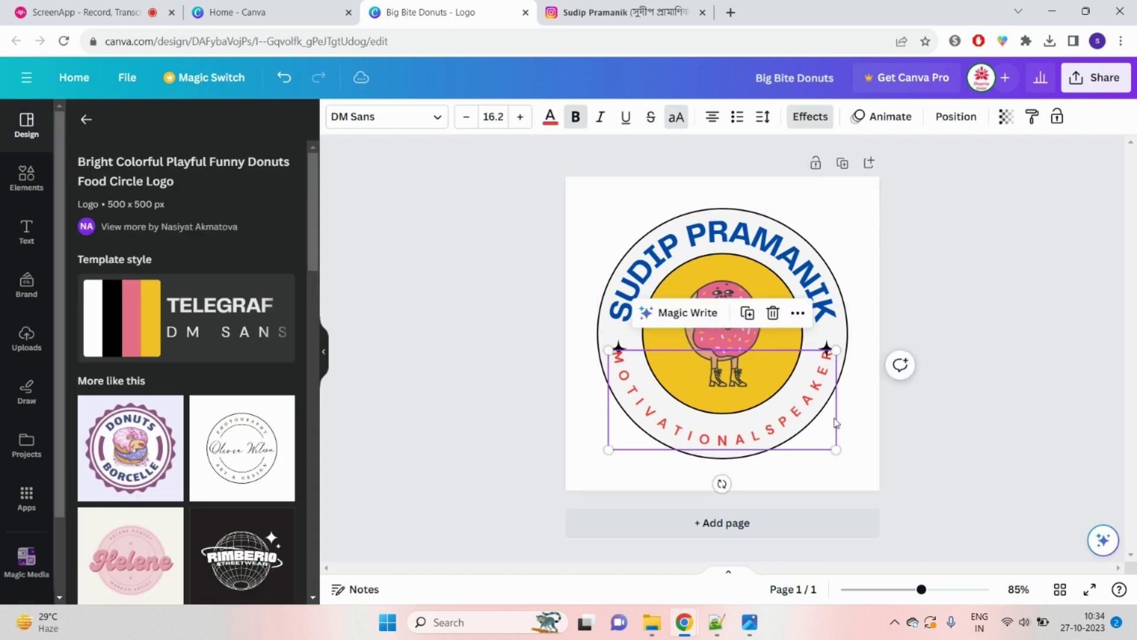
pyautogui.click(853, 436)
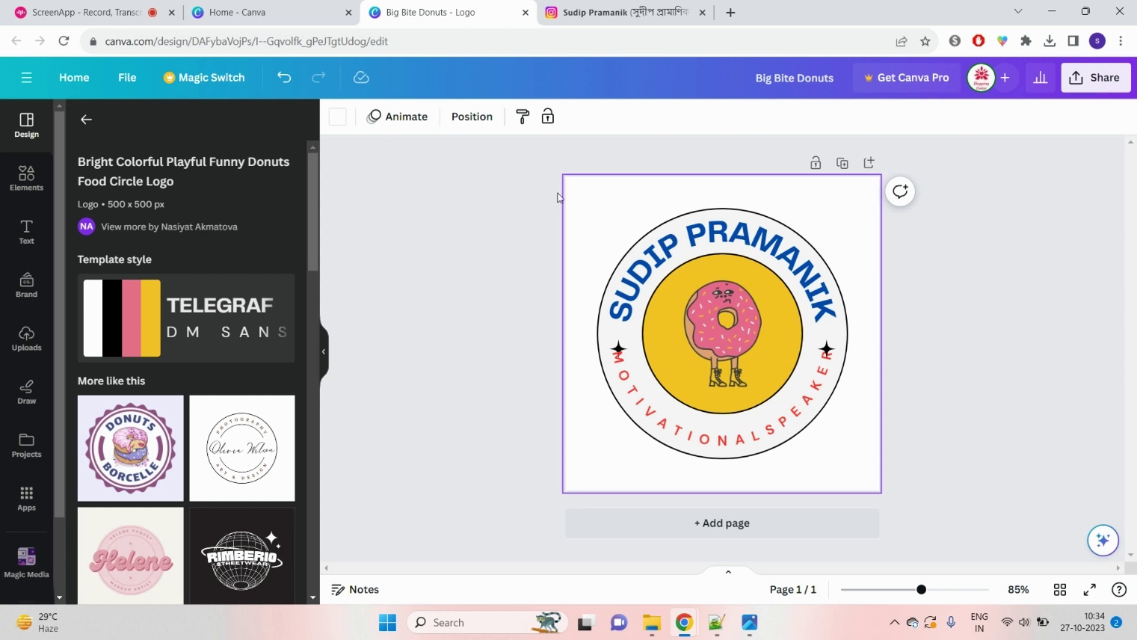
# Step: Give the background a light cyan colour after trying several swatches, then bring up PNG download options
pyautogui.click(339, 124)
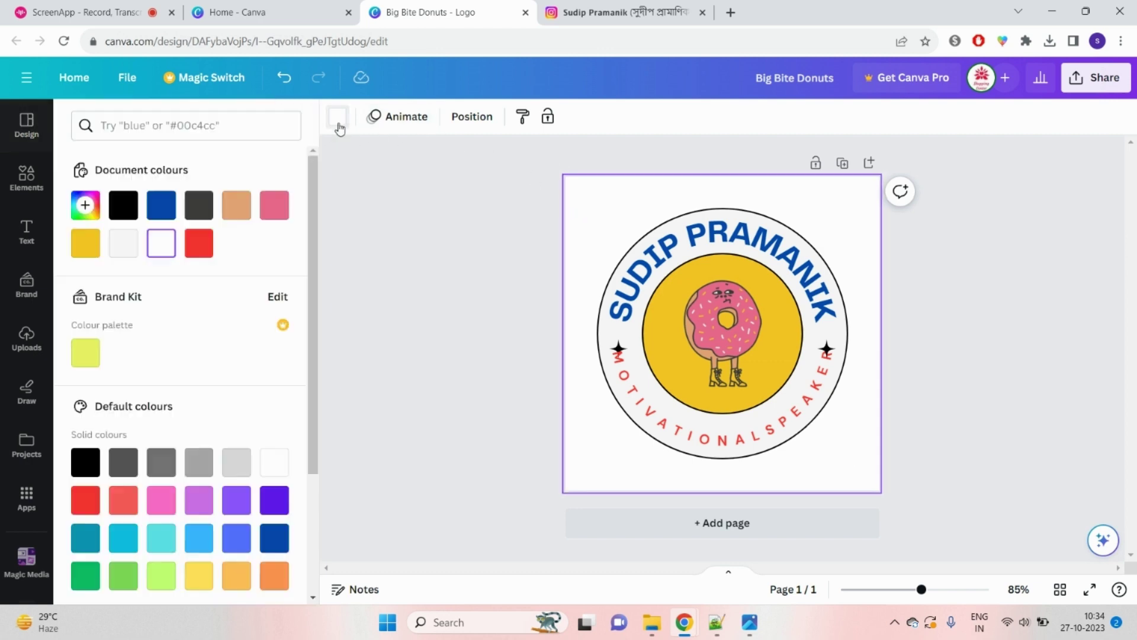
pyautogui.click(283, 539)
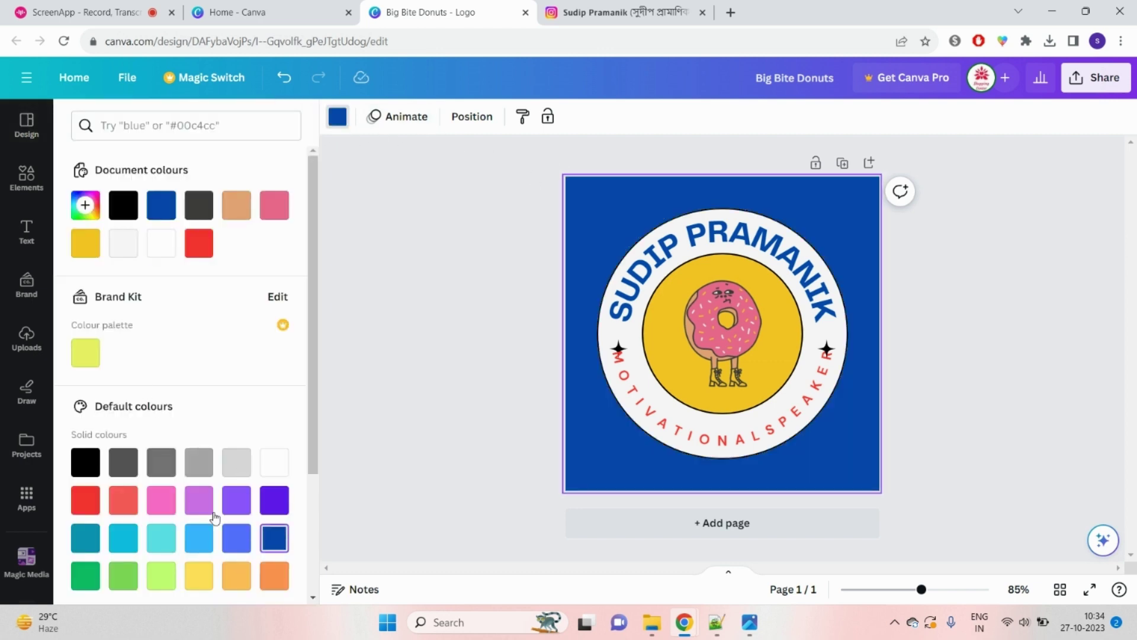
pyautogui.click(161, 499)
pyautogui.click(123, 538)
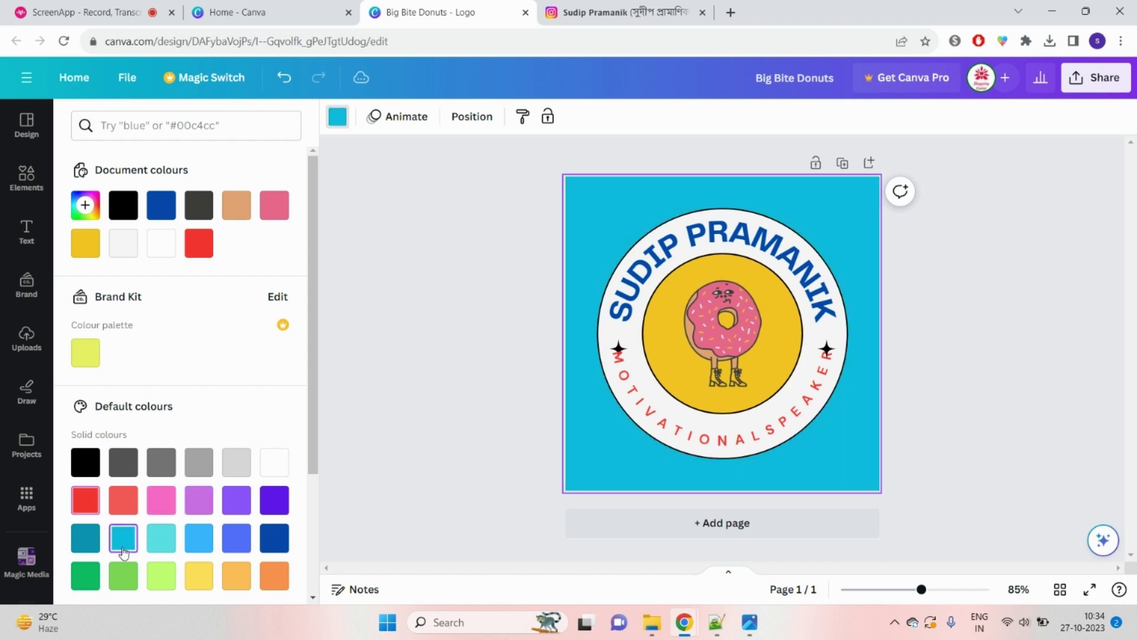
pyautogui.click(123, 500)
pyautogui.click(157, 507)
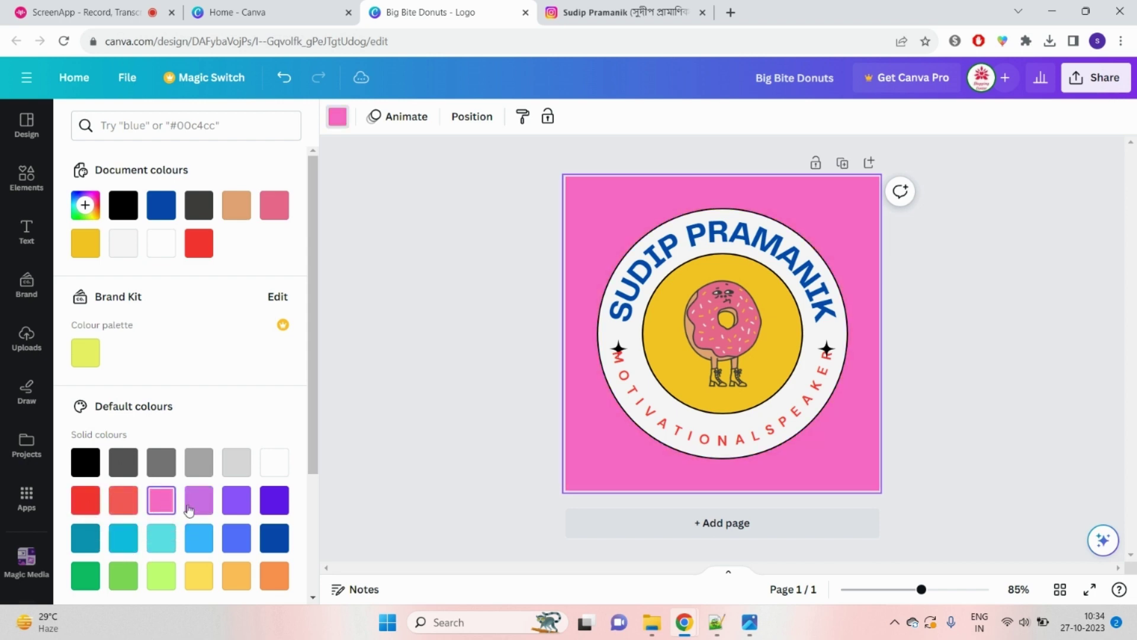
pyautogui.click(198, 504)
pyautogui.click(158, 542)
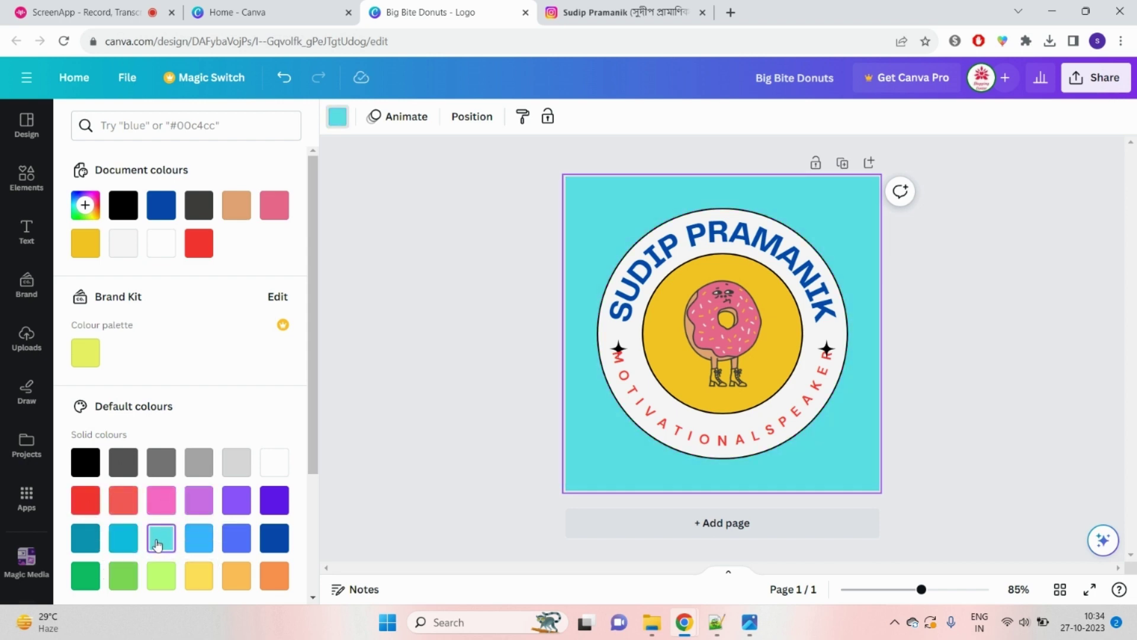
pyautogui.click(1090, 77)
pyautogui.click(944, 451)
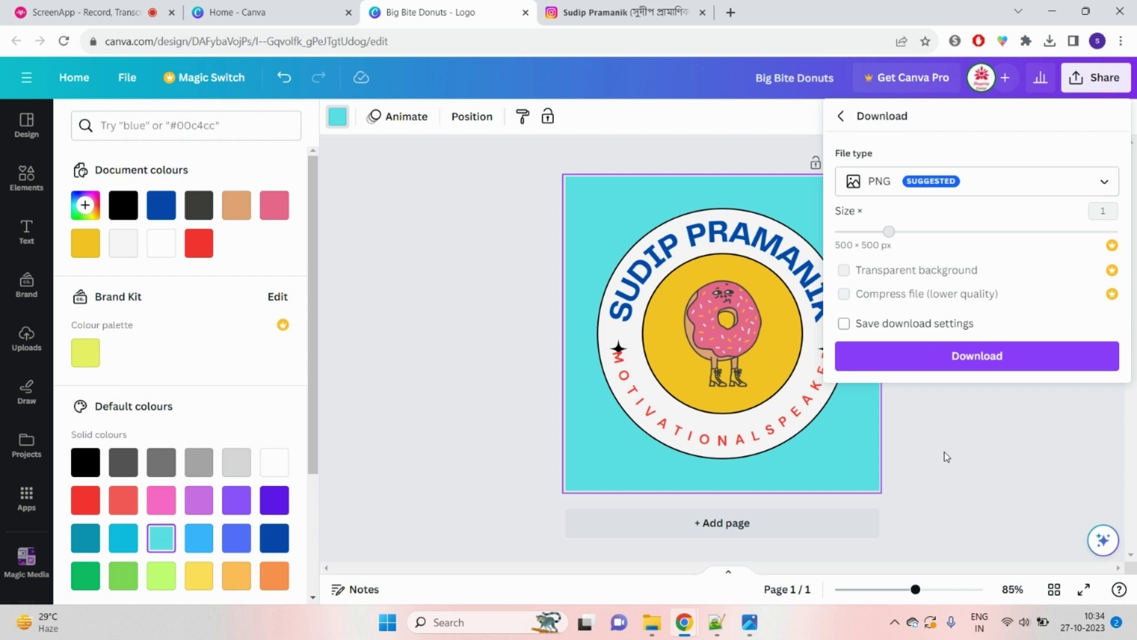
# Step: Download the logo as a PNG, close the design tab and return to Instagram
pyautogui.click(423, 290)
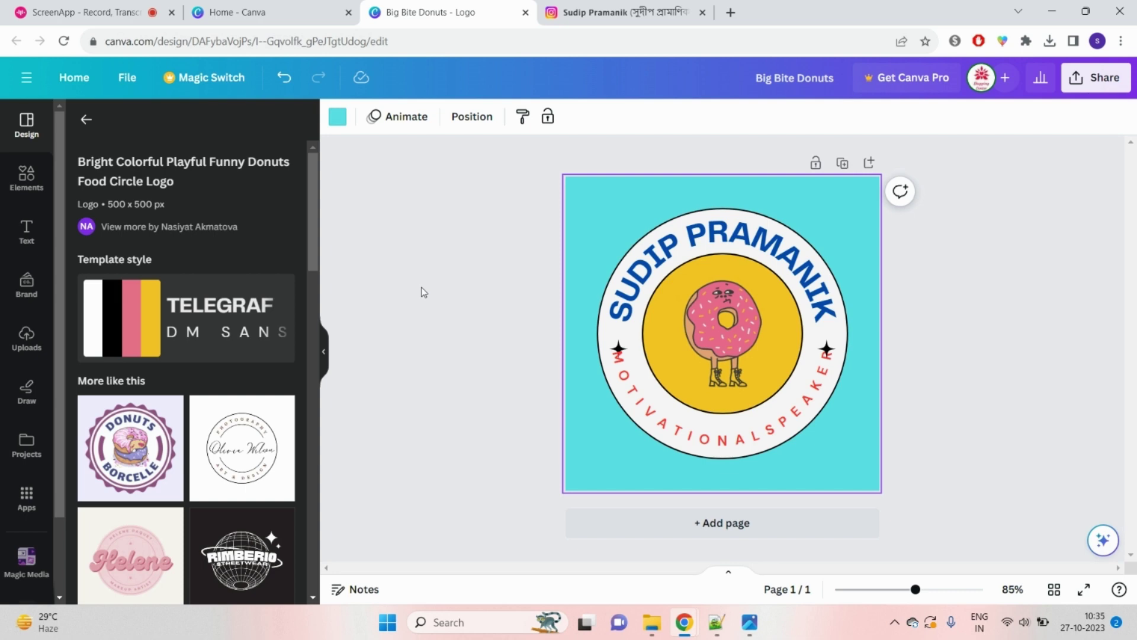
pyautogui.click(525, 12)
pyautogui.click(504, 13)
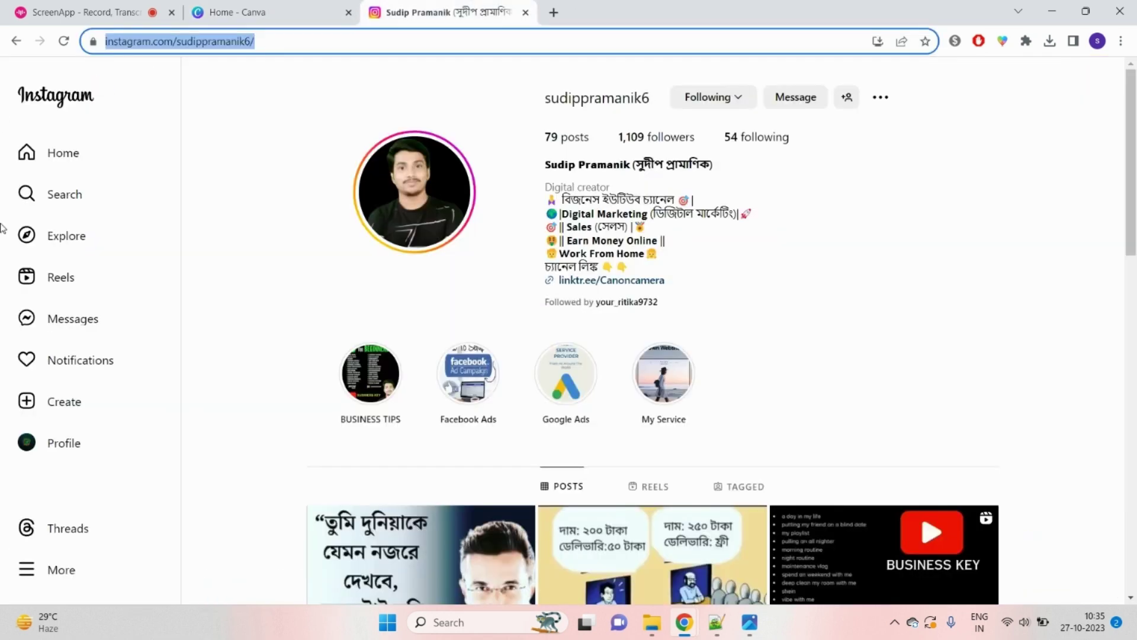
# Step: Search Instagram for 'motivaionlqoutes' to list motivational quotes accounts
pyautogui.click(96, 203)
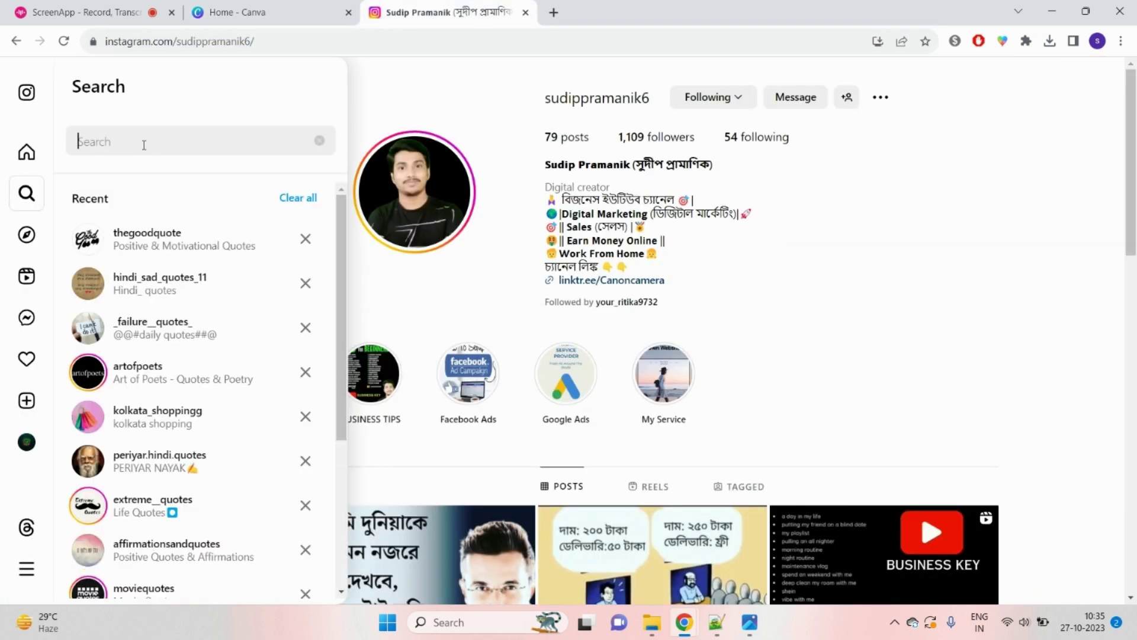
pyautogui.write('motivaionl')
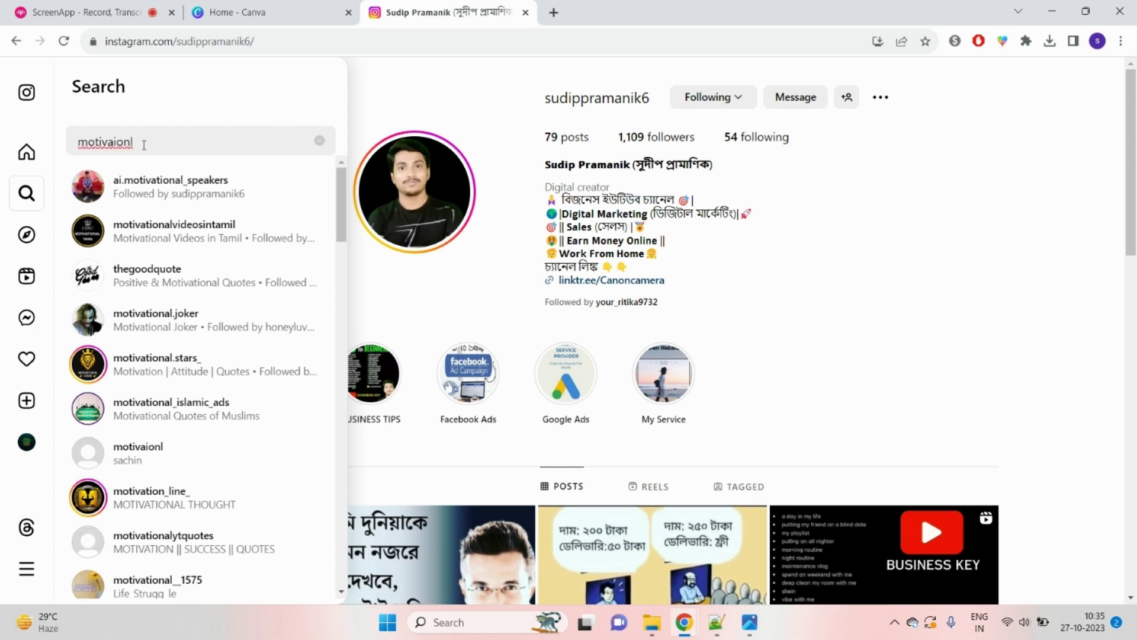
pyautogui.write('qo')
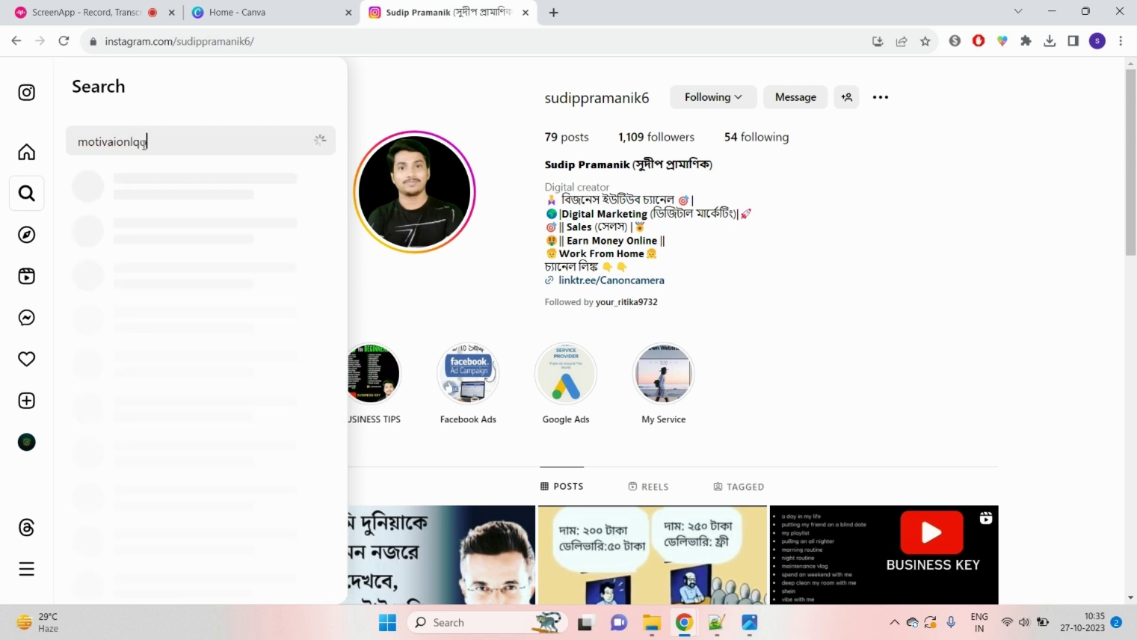
pyautogui.write('utes')
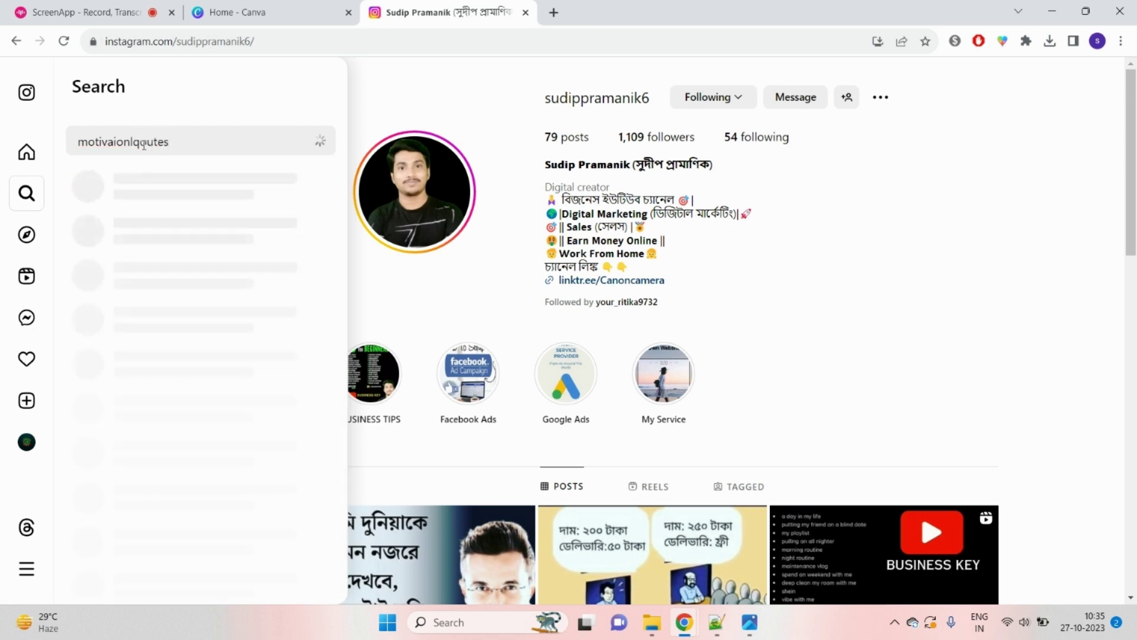
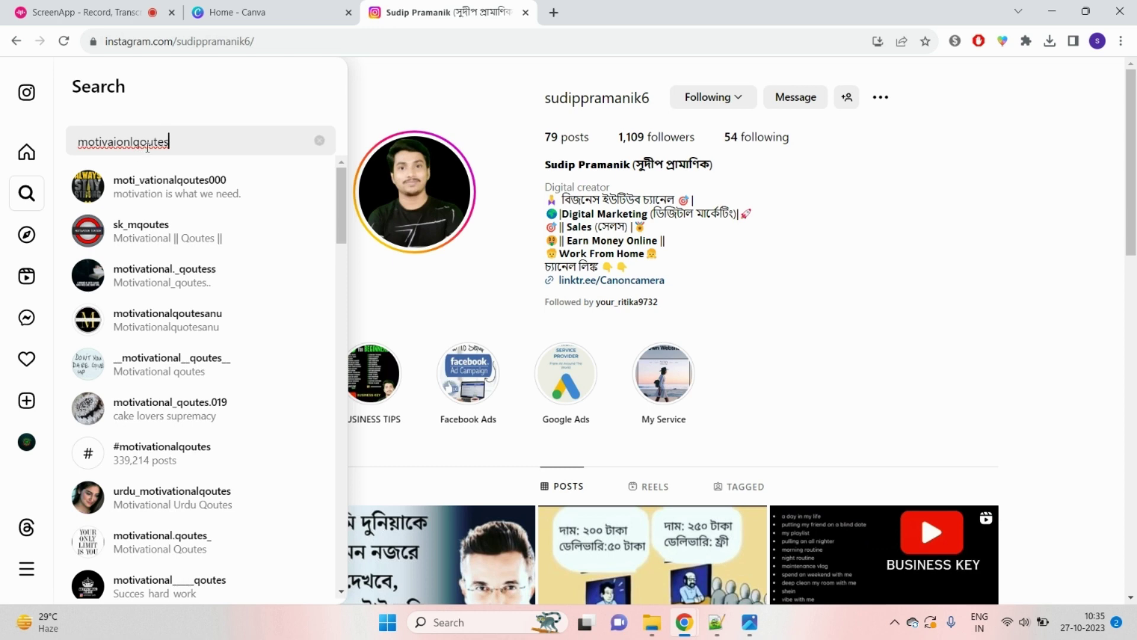
# Step: Fix the misplaced 'o' in the motivational quotes search and open the first account
pyautogui.moveTo(141, 142); pyautogui.dragTo(146, 142)
pyautogui.press('BackSpace')
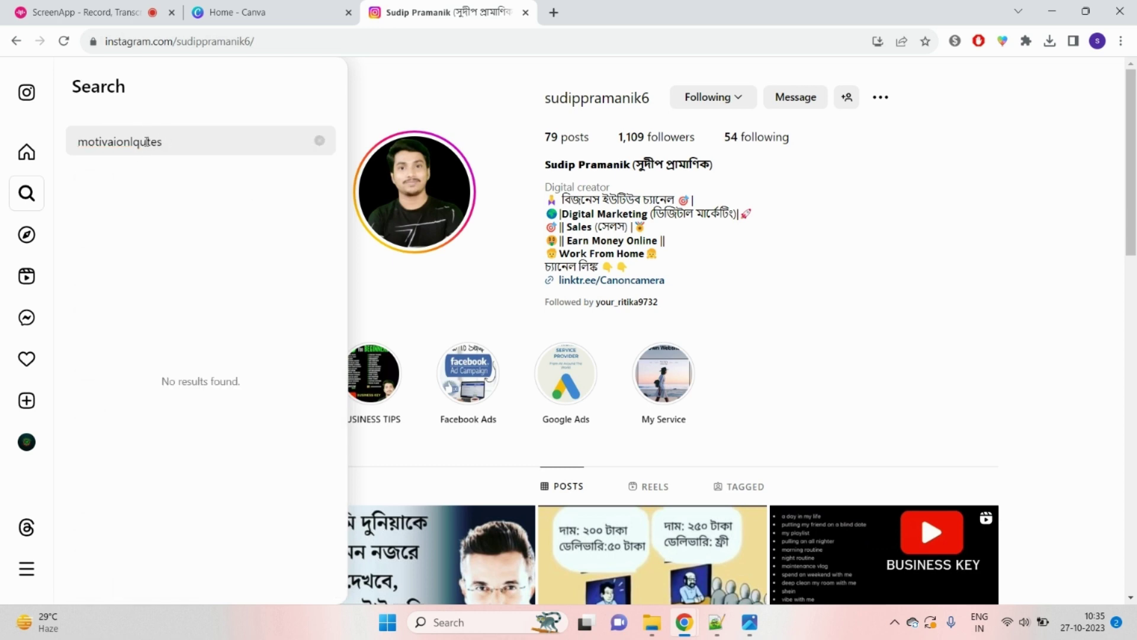
pyautogui.write('o')
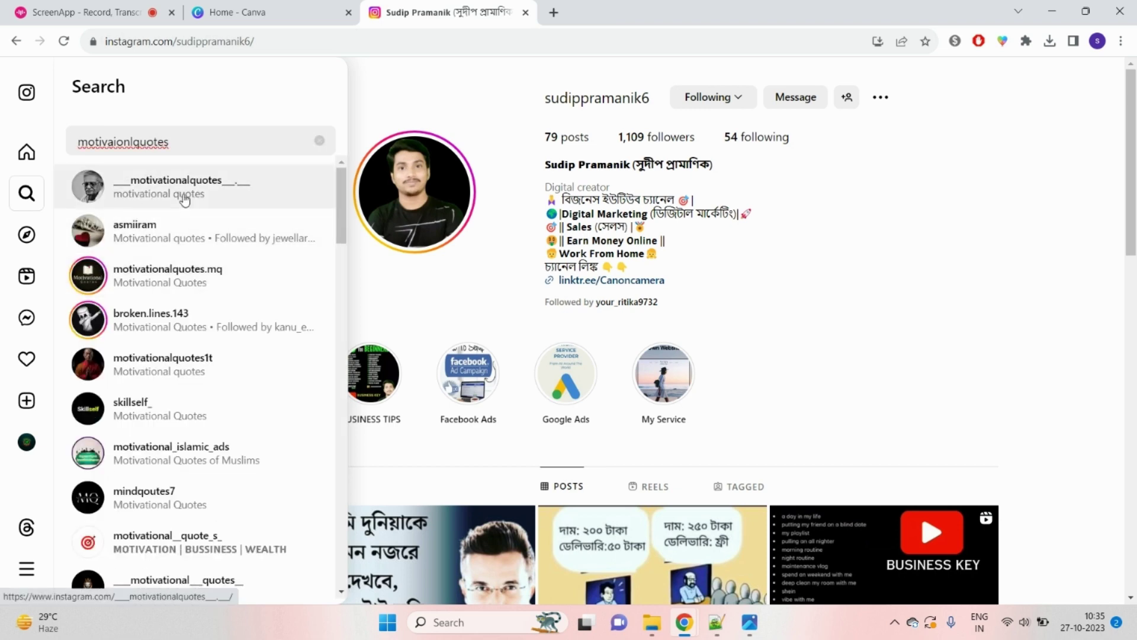
pyautogui.click(198, 204)
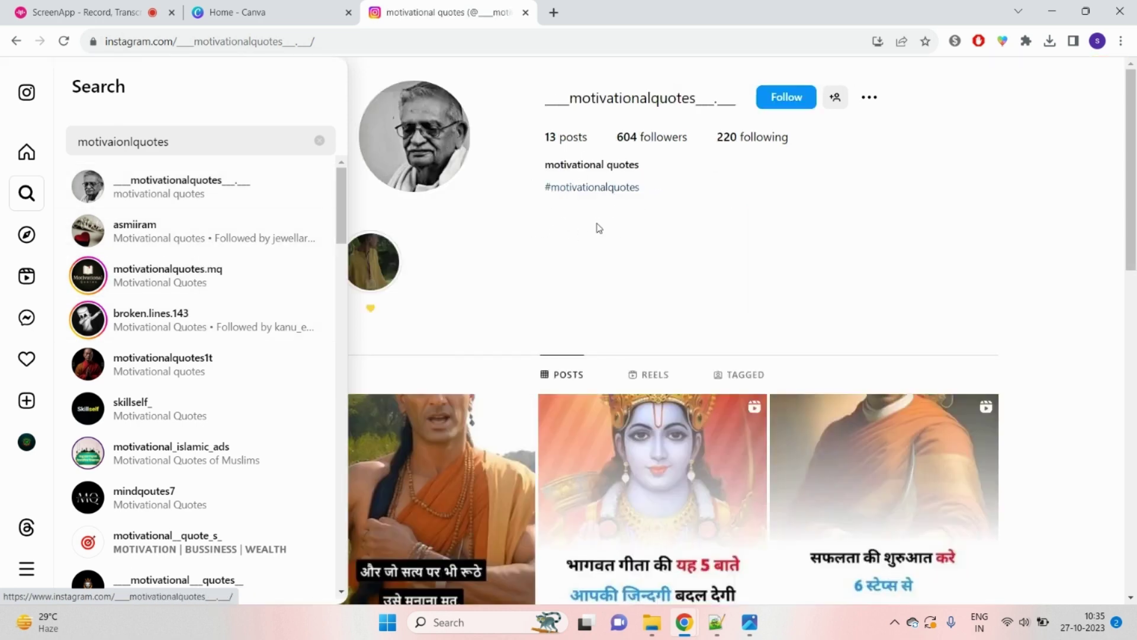
pyautogui.scroll(-1, 873, 354)
pyautogui.scroll(-5, 875, 354)
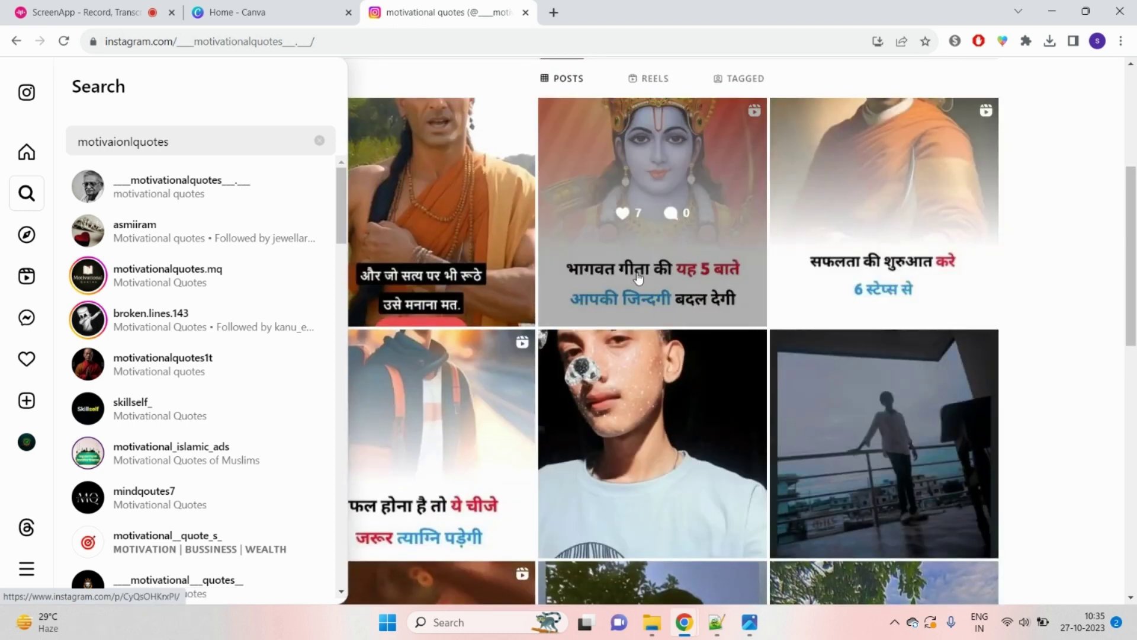
pyautogui.click(154, 243)
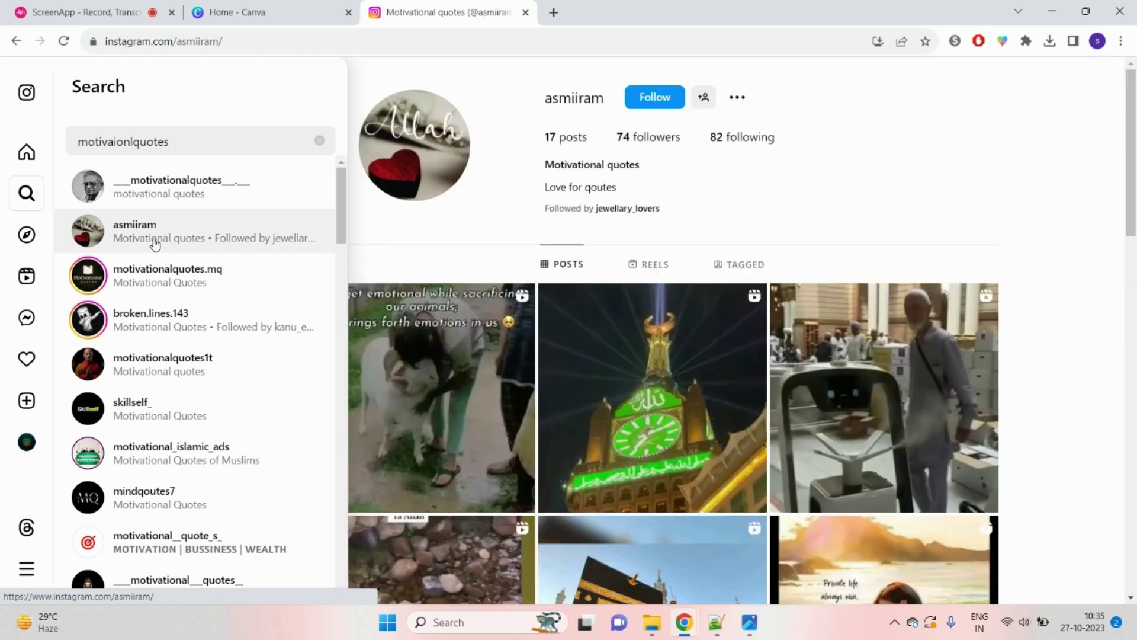
pyautogui.click(164, 275)
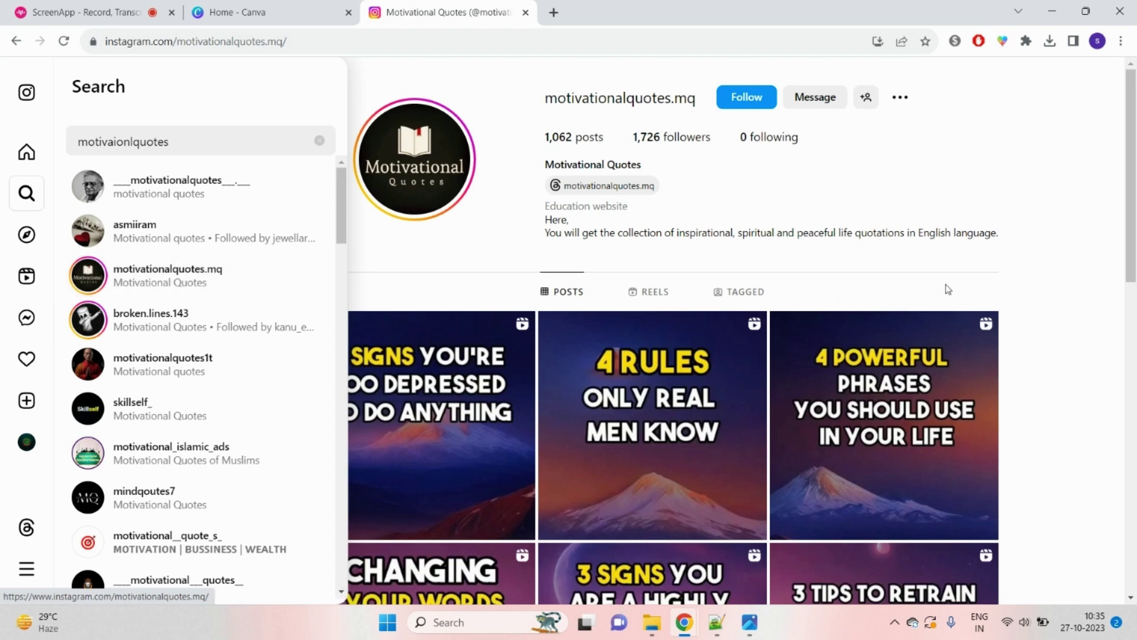
pyautogui.moveTo(546, 145); pyautogui.dragTo(585, 140)
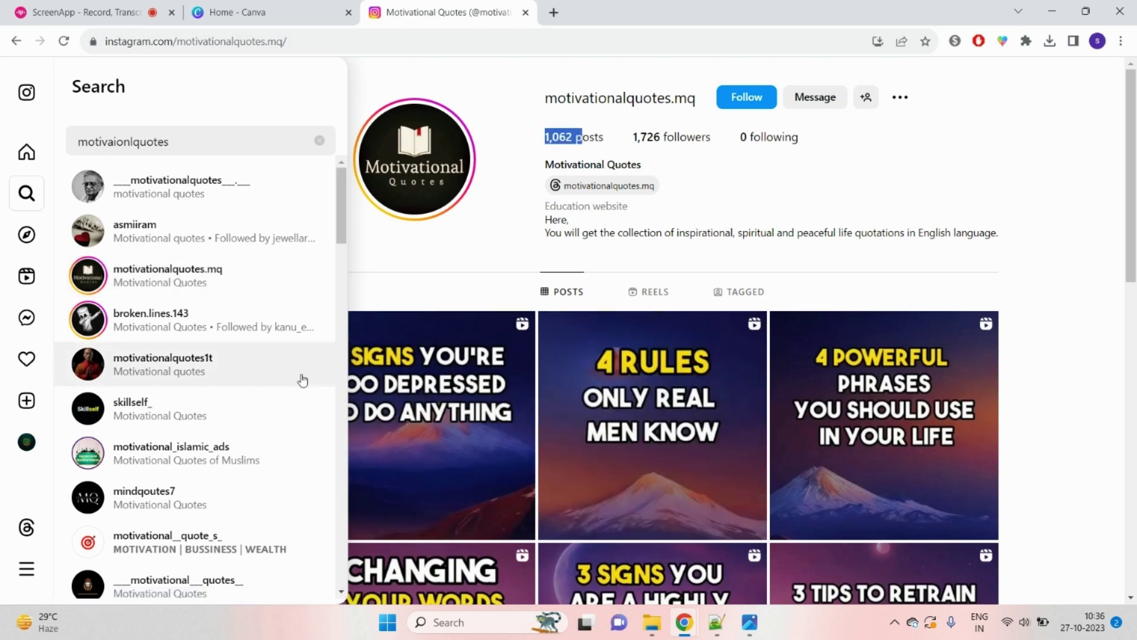
# Step: Browse the broken.lines.143 and motivationalquotes1t profiles, ending on skillself_
pyautogui.click(218, 331)
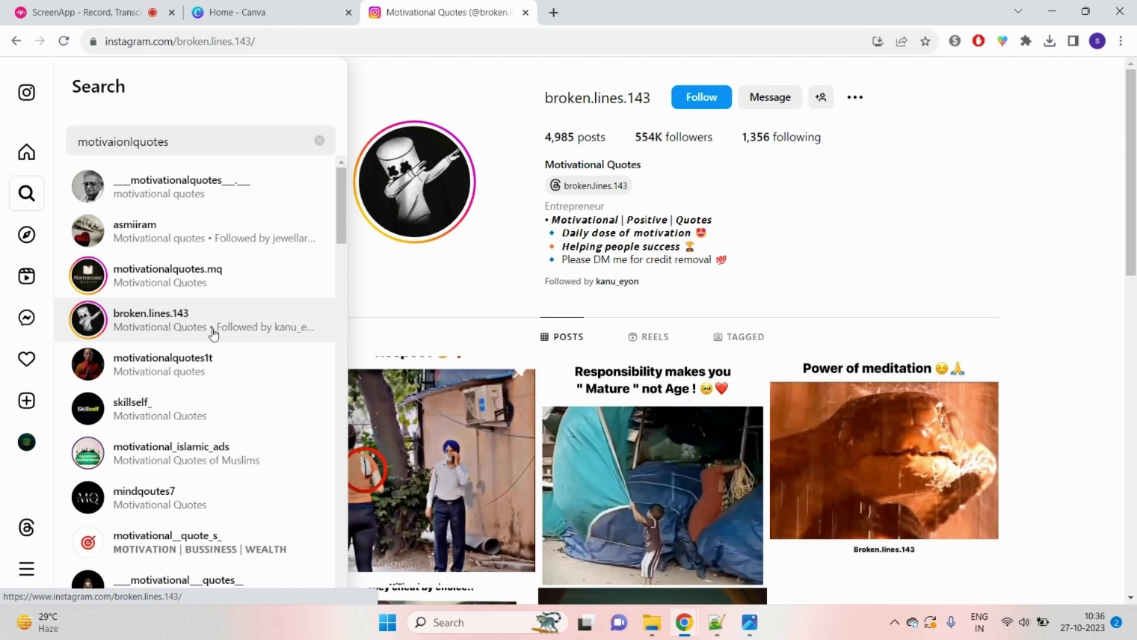
pyautogui.click(204, 368)
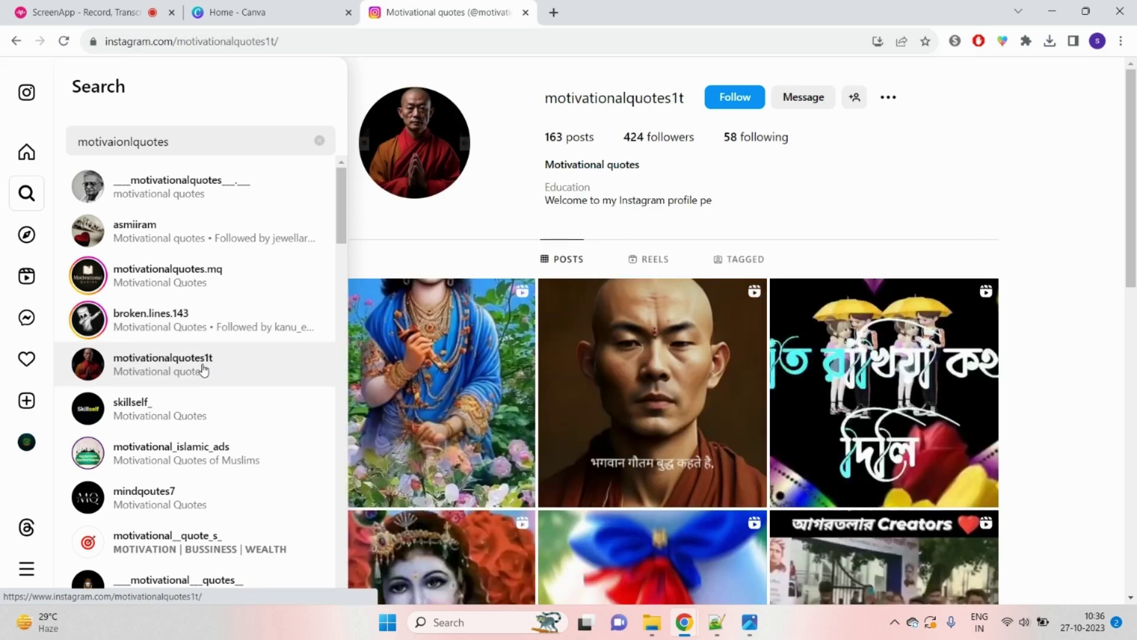
pyautogui.scroll(-1, 201, 361)
pyautogui.click(196, 324)
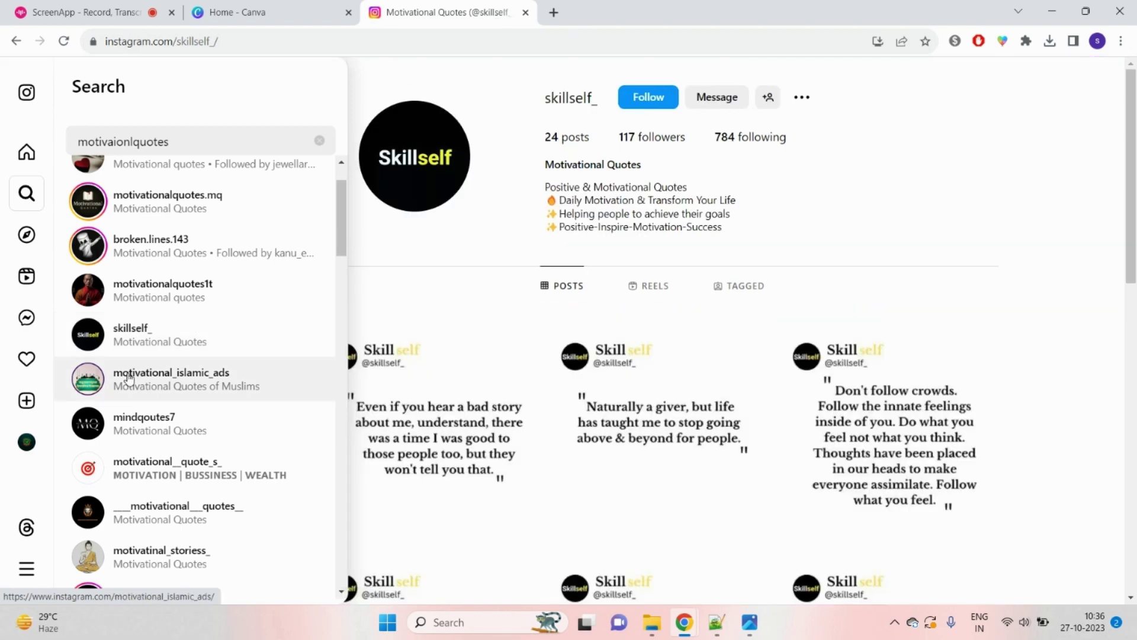
# Step: Close the search panel and copy the four bio lines of skillself_
pyautogui.click(904, 193)
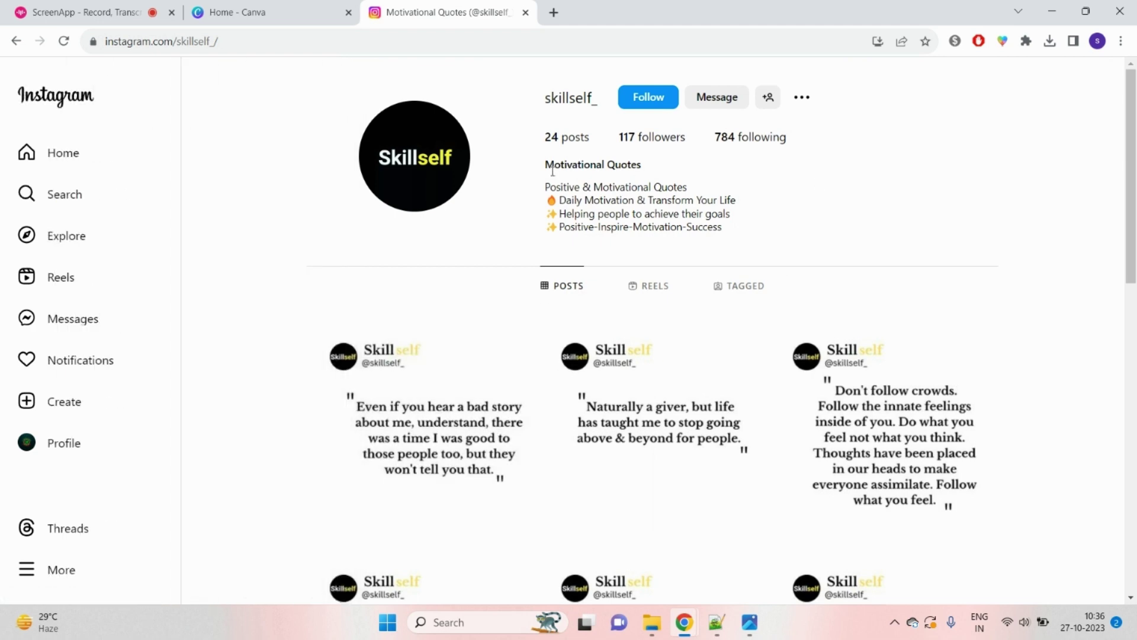
pyautogui.moveTo(547, 166); pyautogui.dragTo(673, 171)
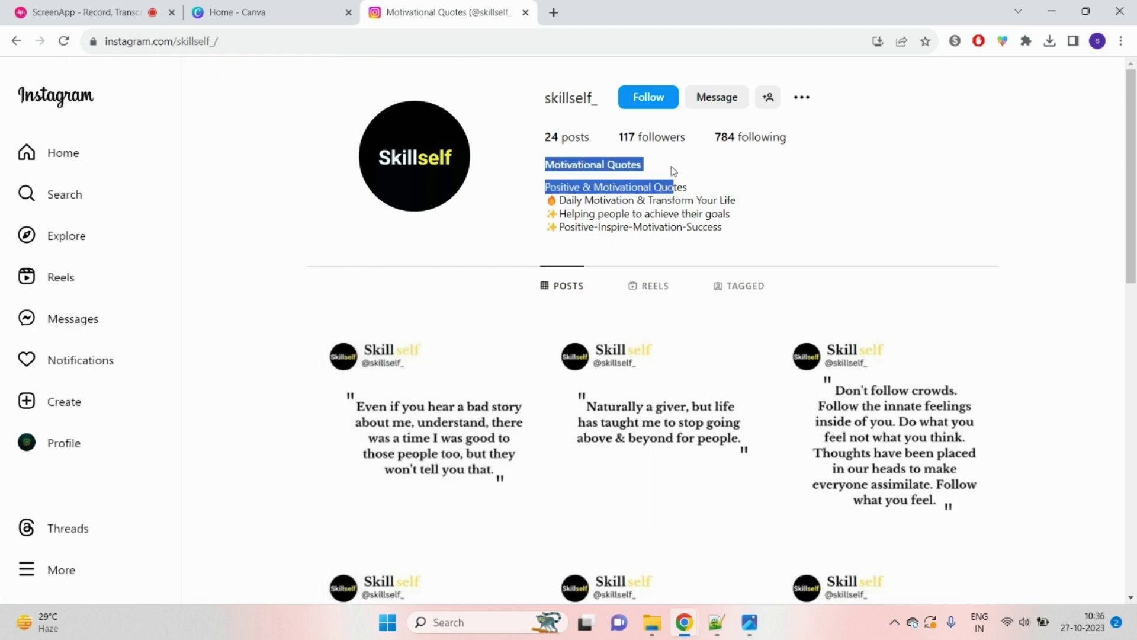
pyautogui.click(592, 187)
pyautogui.moveTo(597, 197); pyautogui.dragTo(729, 230)
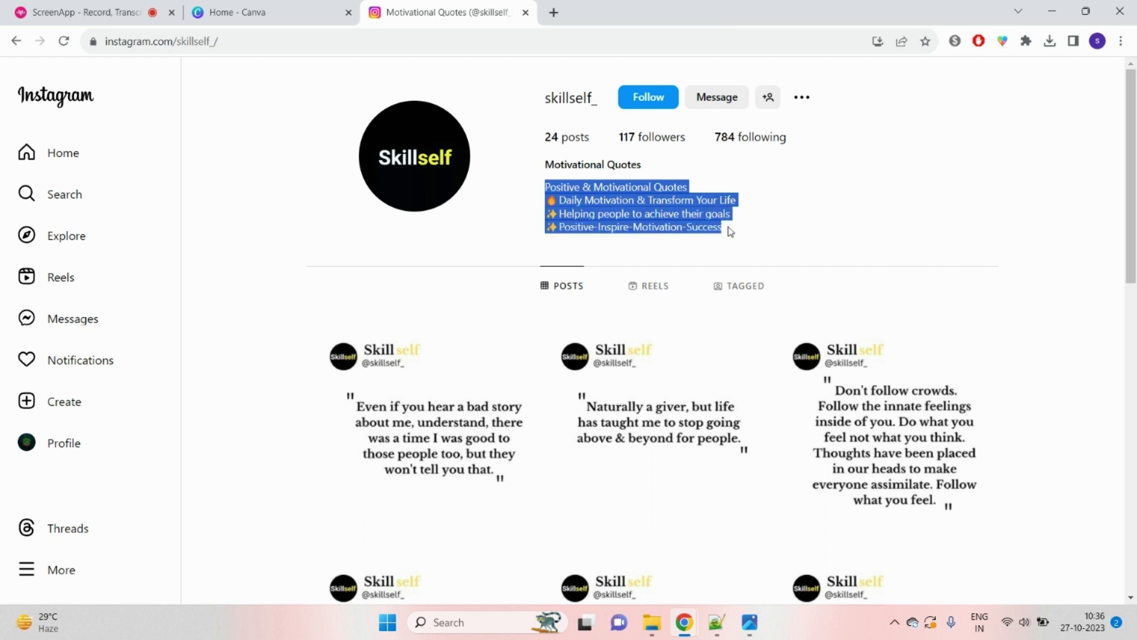
pyautogui.rightClick(638, 215)
pyautogui.click(772, 220)
# Step: Reselect the skillself_ username and bio lines several times, leaving nothing selected
pyautogui.moveTo(536, 95); pyautogui.dragTo(602, 98)
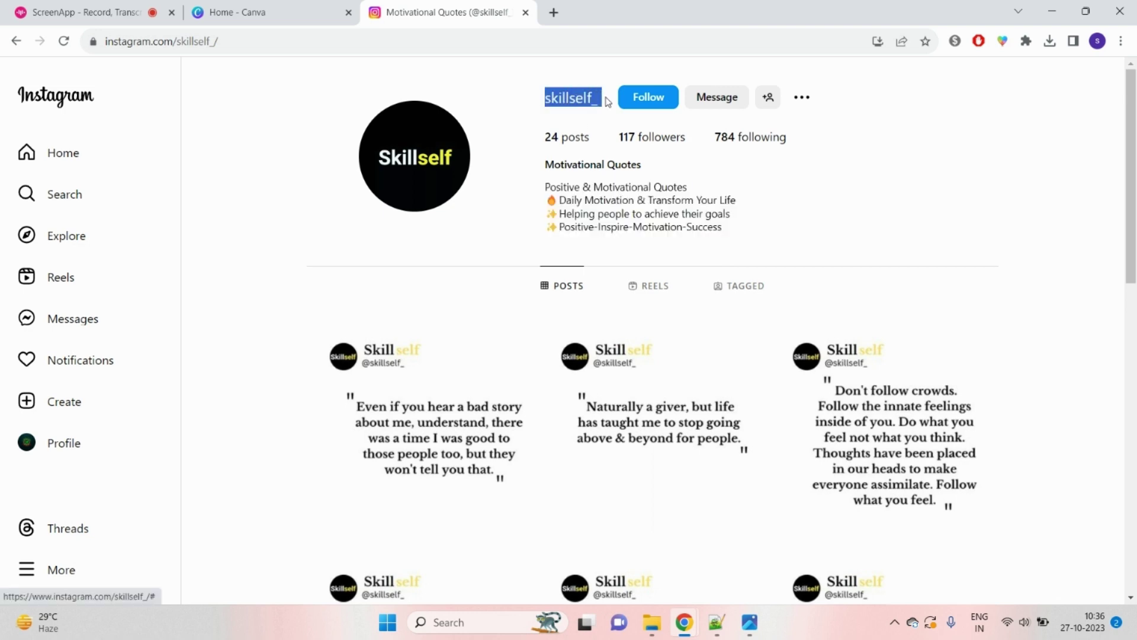
pyautogui.moveTo(545, 172); pyautogui.dragTo(747, 226)
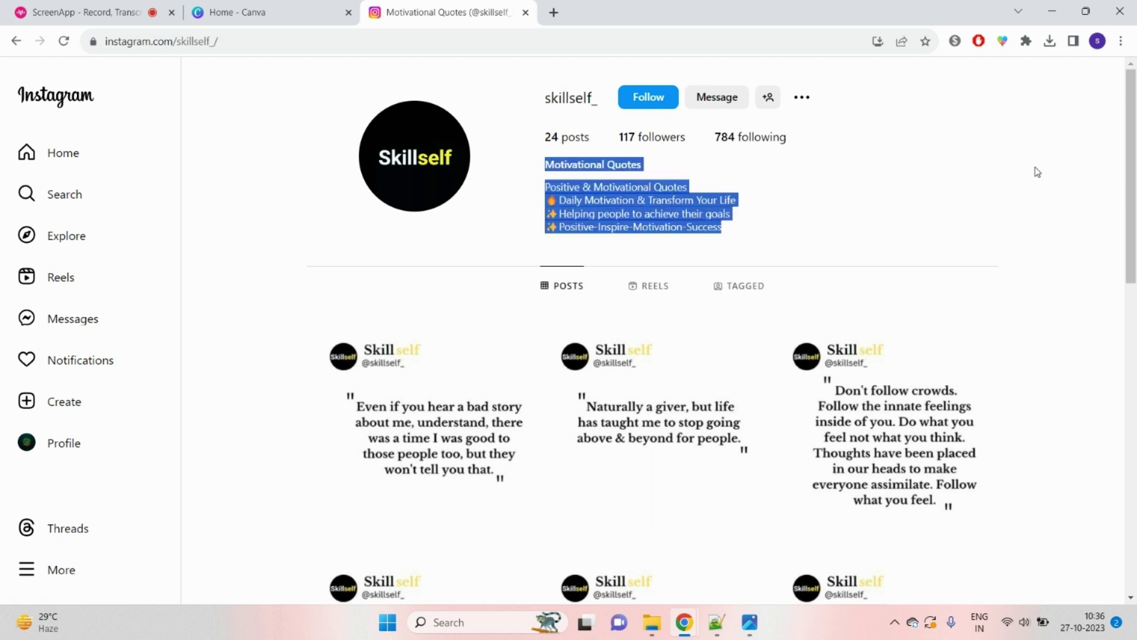
pyautogui.click(610, 181)
pyautogui.moveTo(548, 188); pyautogui.dragTo(734, 236)
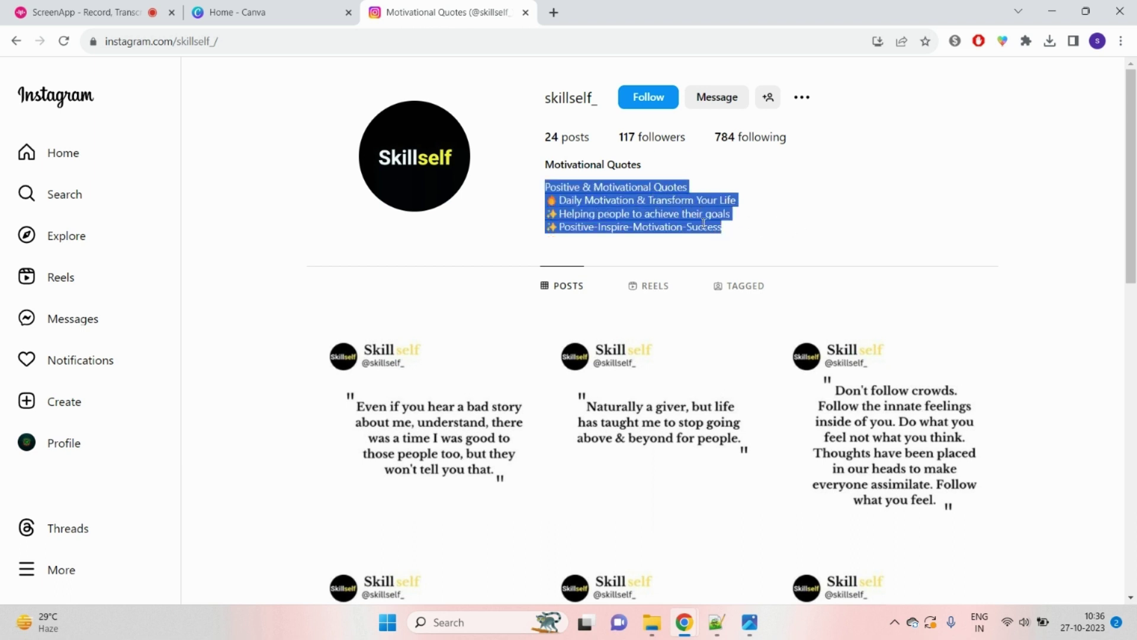
pyautogui.click(670, 215)
pyautogui.moveTo(546, 188); pyautogui.dragTo(760, 237)
pyautogui.click(662, 215)
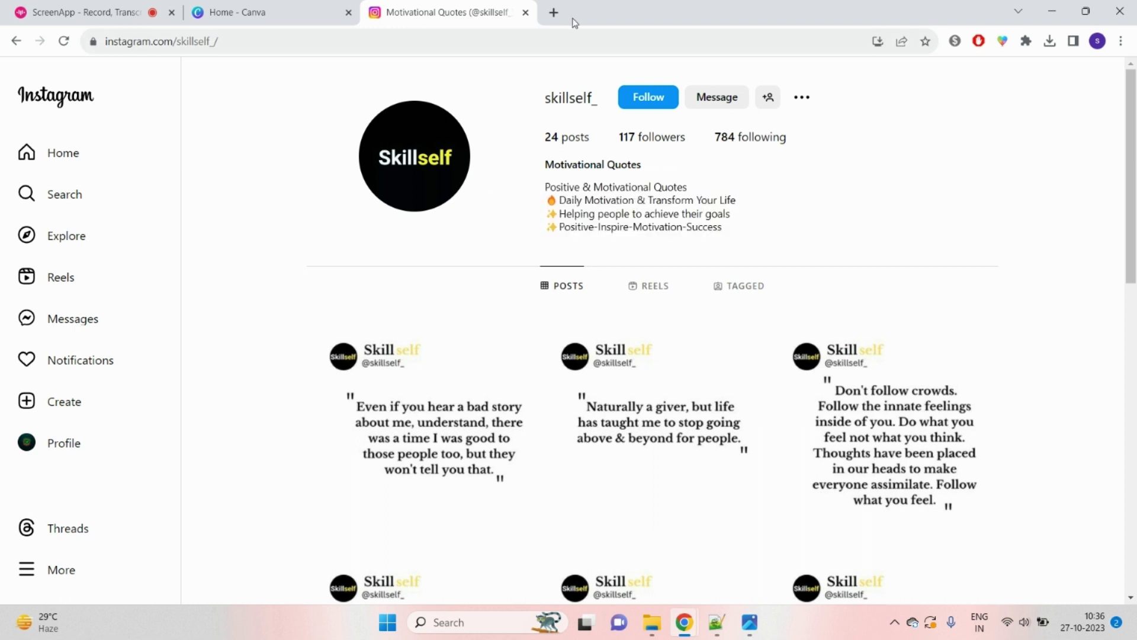
# Step: In a new ChatGPT tab, send 'write me motivational quotes pages bio for instagr'
pyautogui.click(554, 11)
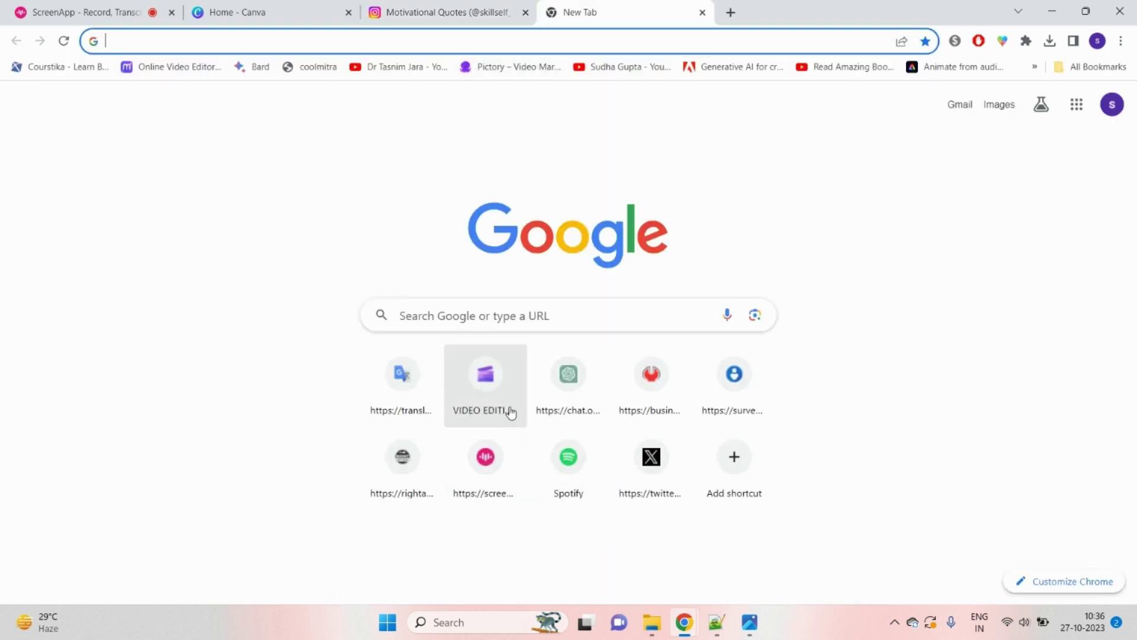
pyautogui.click(569, 382)
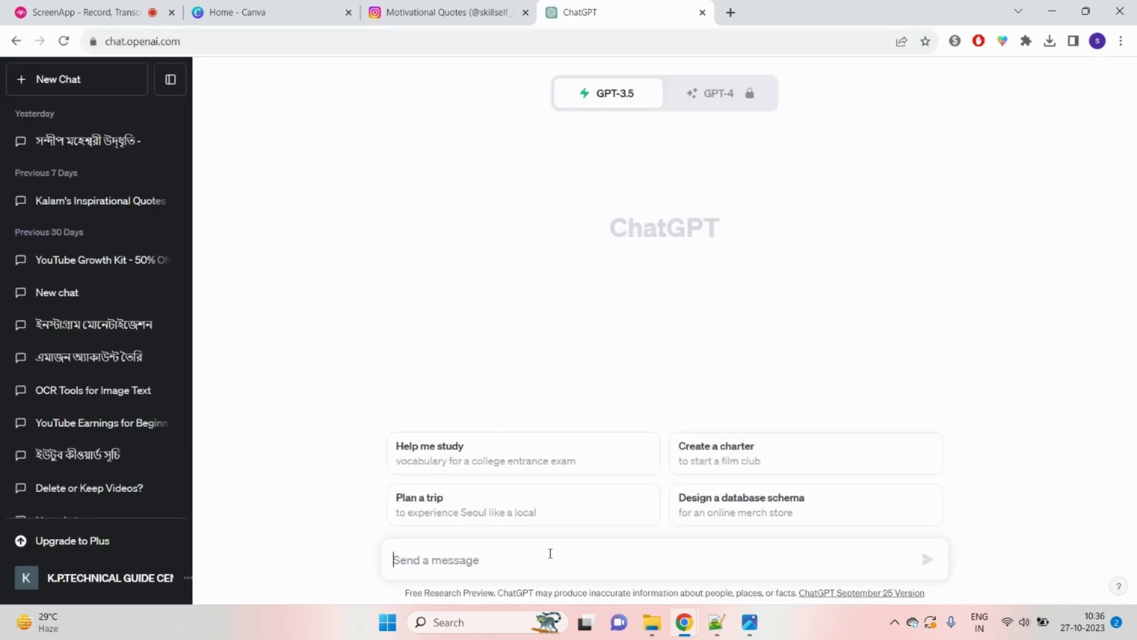
pyautogui.write('write')
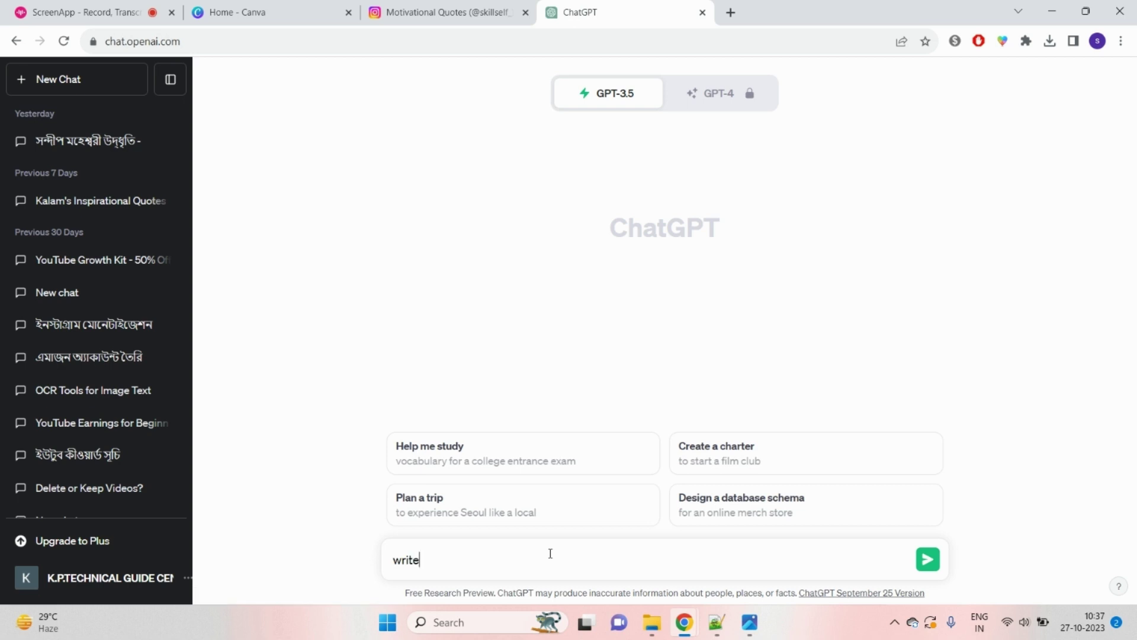
pyautogui.write(' me motivational qu')
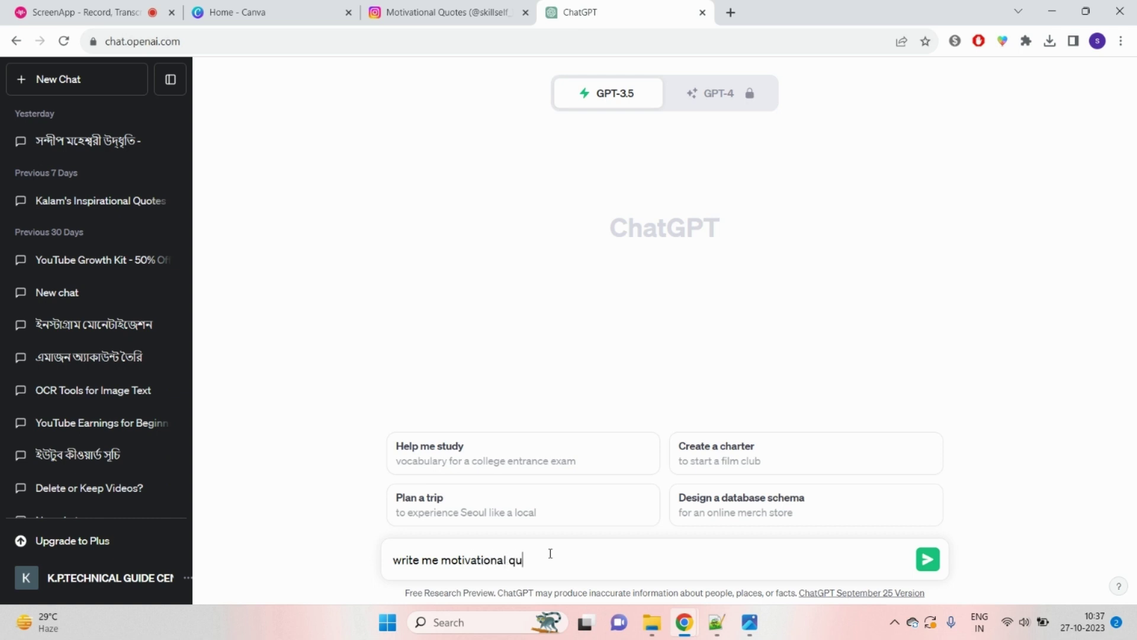
pyautogui.write('otes pages bio for instagram')
pyautogui.press('Return')
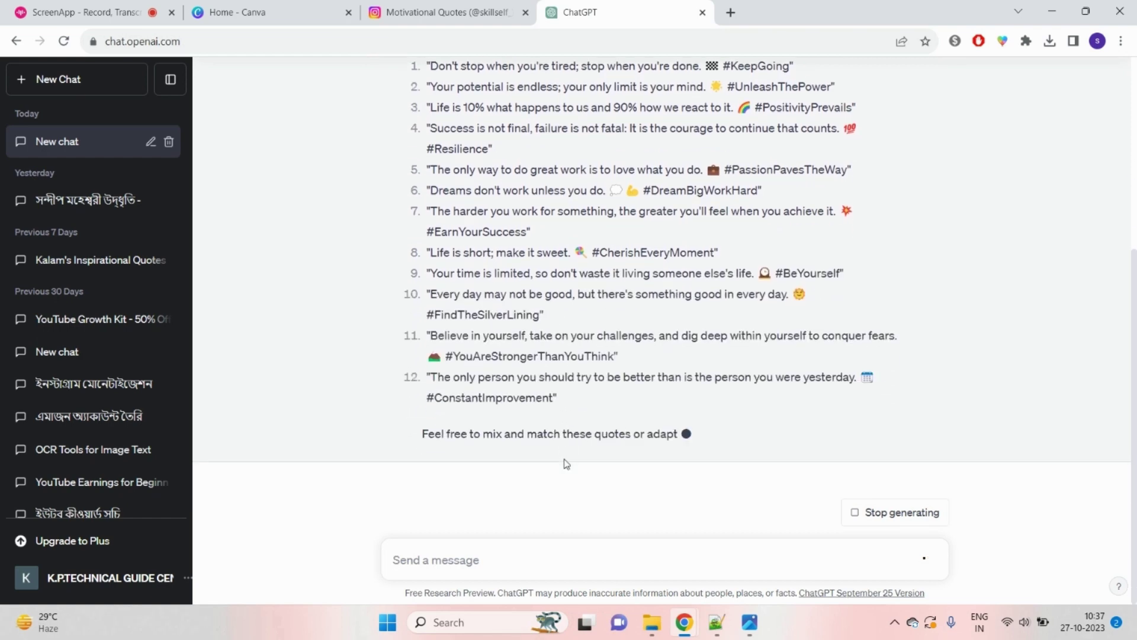
# Step: Scroll through ChatGPT's reply, selecting the generated quotes
pyautogui.scroll(5, 638, 380)
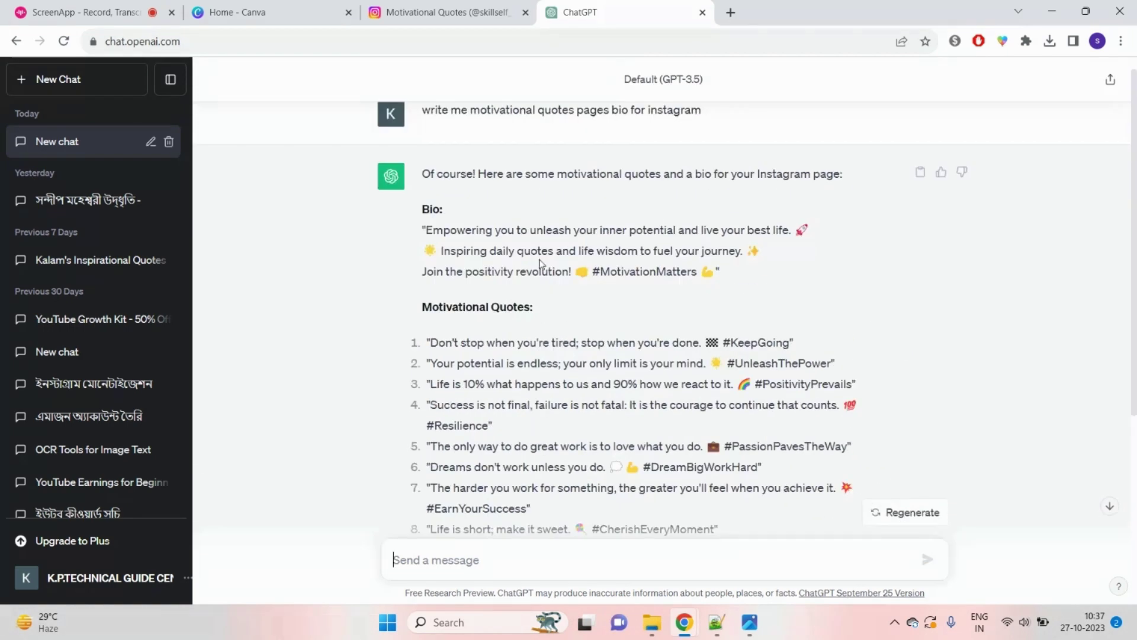
pyautogui.scroll(1, 539, 274)
pyautogui.moveTo(611, 129); pyautogui.dragTo(619, 129)
pyautogui.moveTo(436, 251); pyautogui.dragTo(727, 296)
pyautogui.scroll(-4, 728, 296)
pyautogui.moveTo(432, 160); pyautogui.dragTo(651, 450)
pyautogui.scroll(-2, 652, 450)
pyautogui.click(502, 227)
# Step: Select the three suggested bio lines and return to the Instagram tab
pyautogui.scroll(3, 718, 207)
pyautogui.moveTo(731, 190); pyautogui.dragTo(782, 194)
pyautogui.scroll(3, 554, 352)
pyautogui.moveTo(423, 247); pyautogui.dragTo(533, 329)
pyautogui.rightClick(605, 283)
pyautogui.click(628, 293)
pyautogui.moveTo(426, 250); pyautogui.dragTo(716, 288)
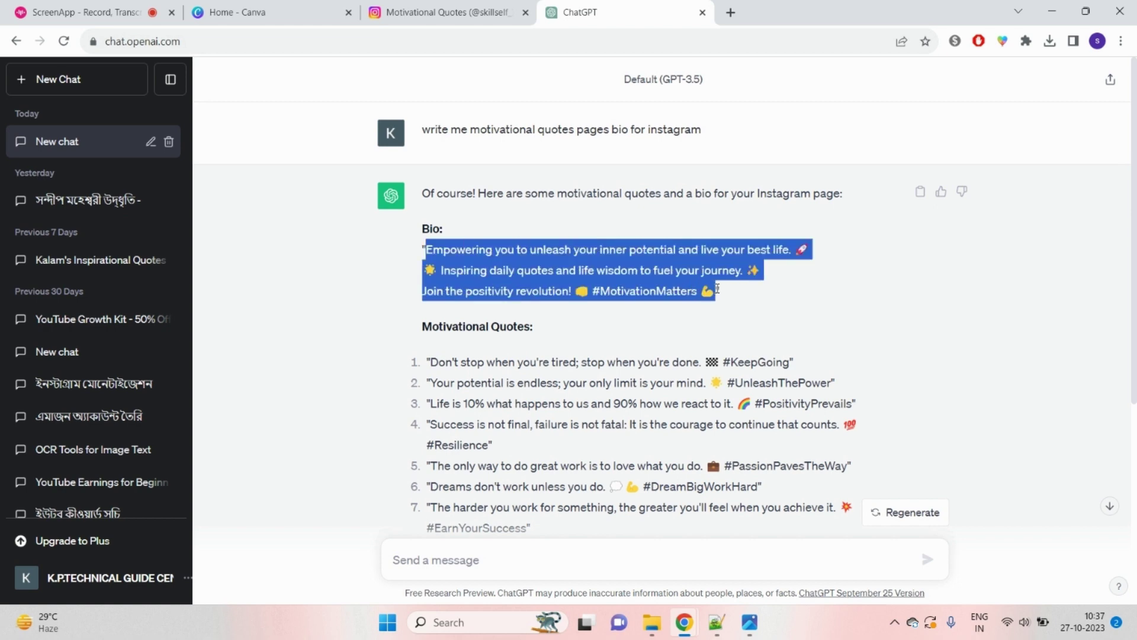
pyautogui.click(448, 11)
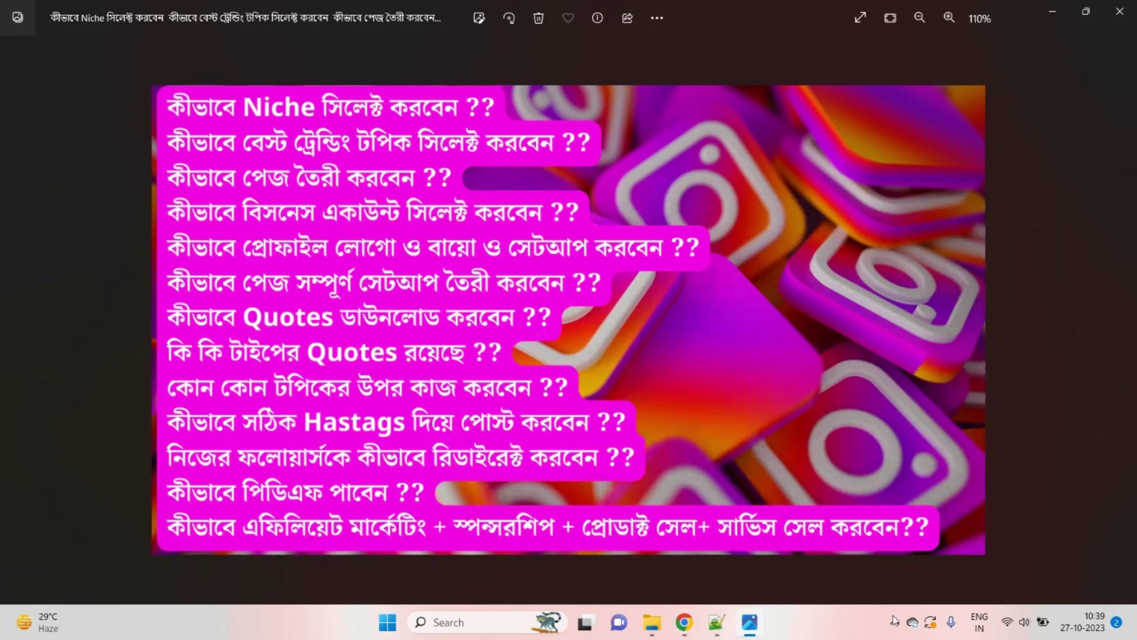
# Step: Rerun the niche-ideas search, changed to 'instagram quotes pages for happy'
pyautogui.click(617, 571)
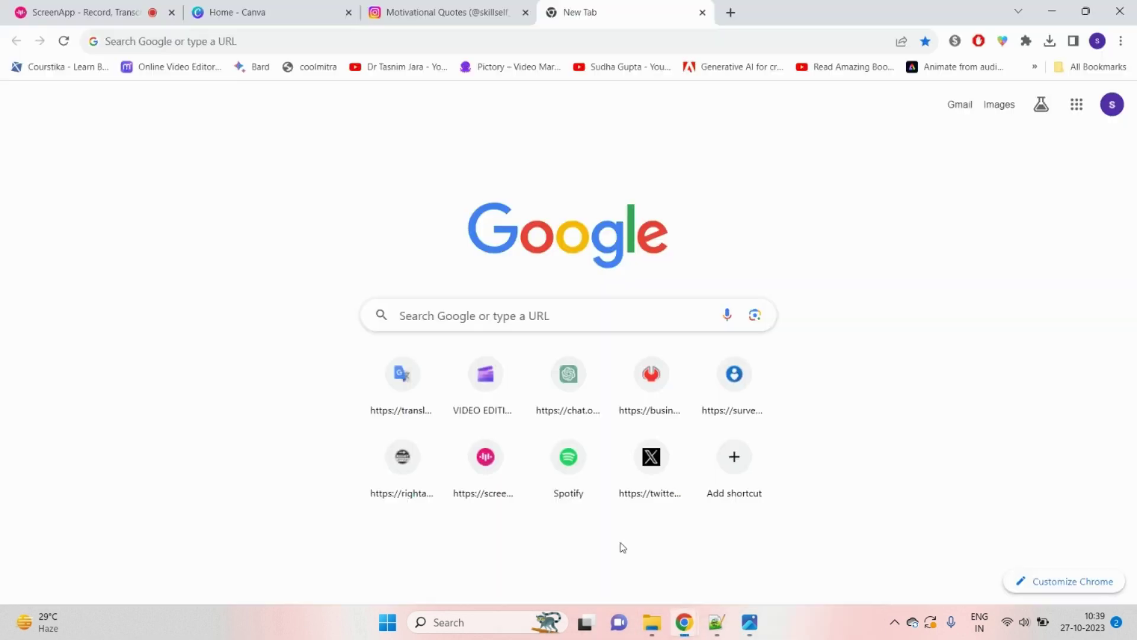
pyautogui.click(334, 40)
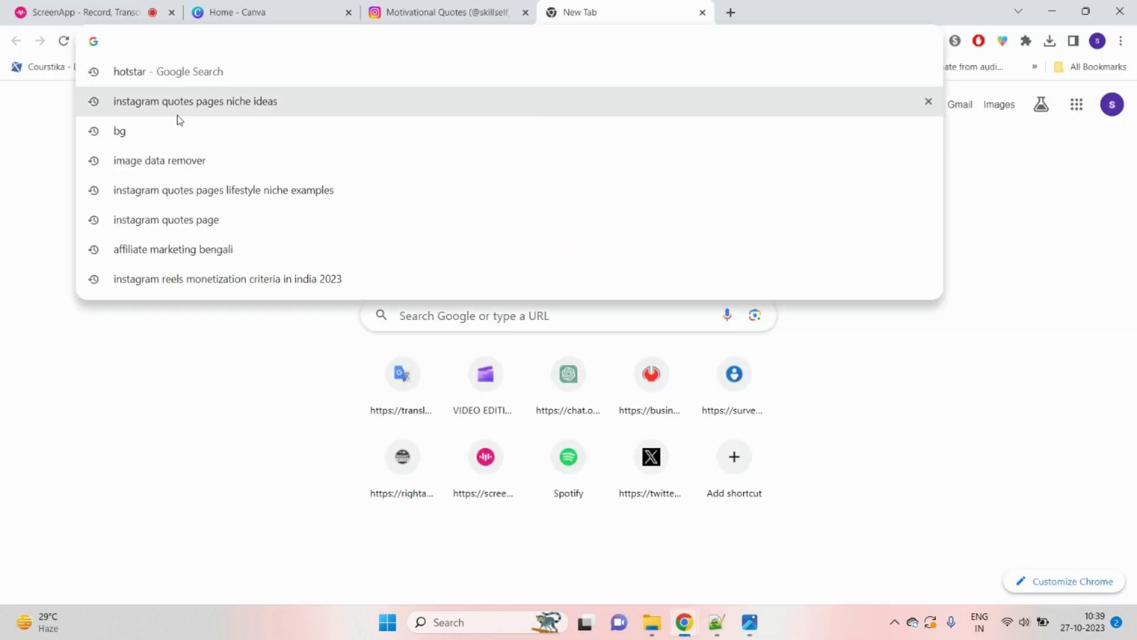
pyautogui.click(197, 108)
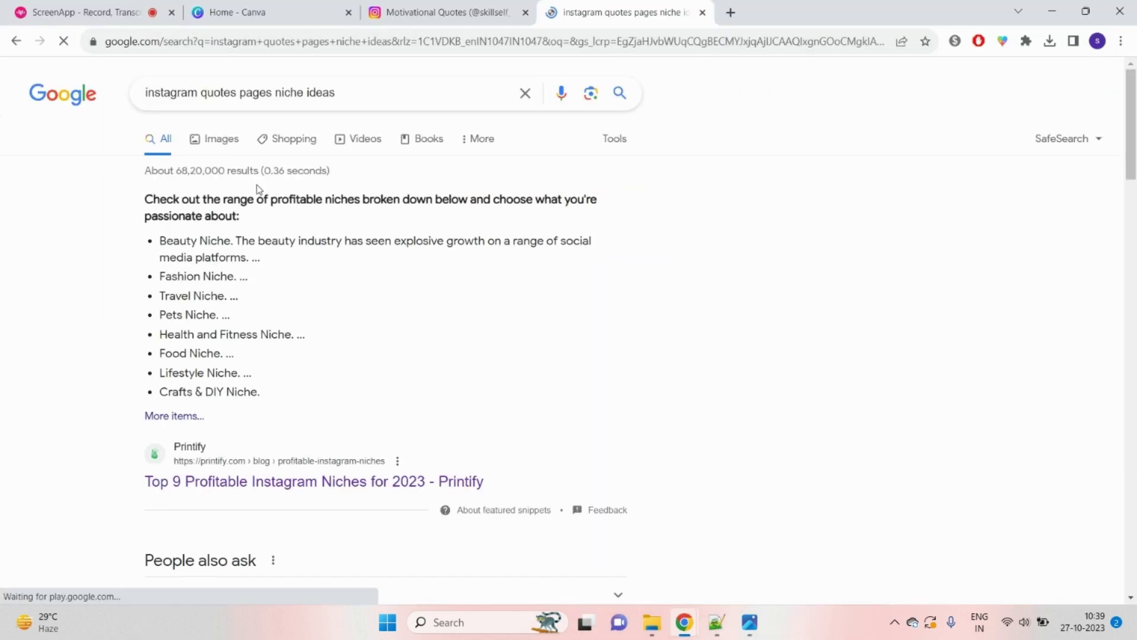
pyautogui.moveTo(274, 95); pyautogui.dragTo(421, 97)
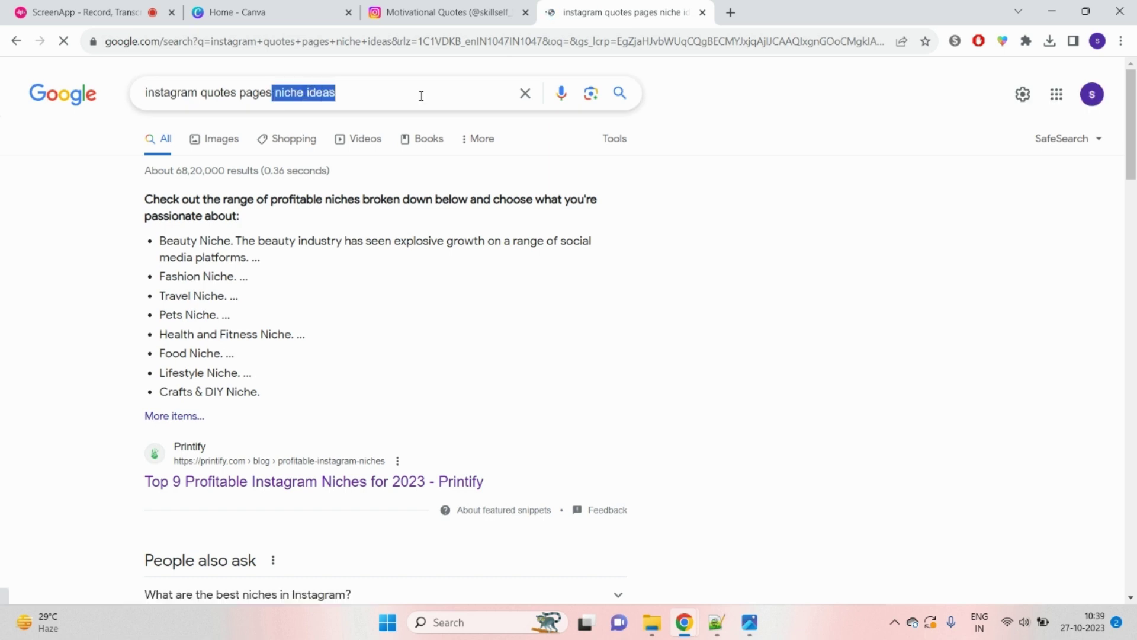
pyautogui.press('BackSpace')
pyautogui.write('for')
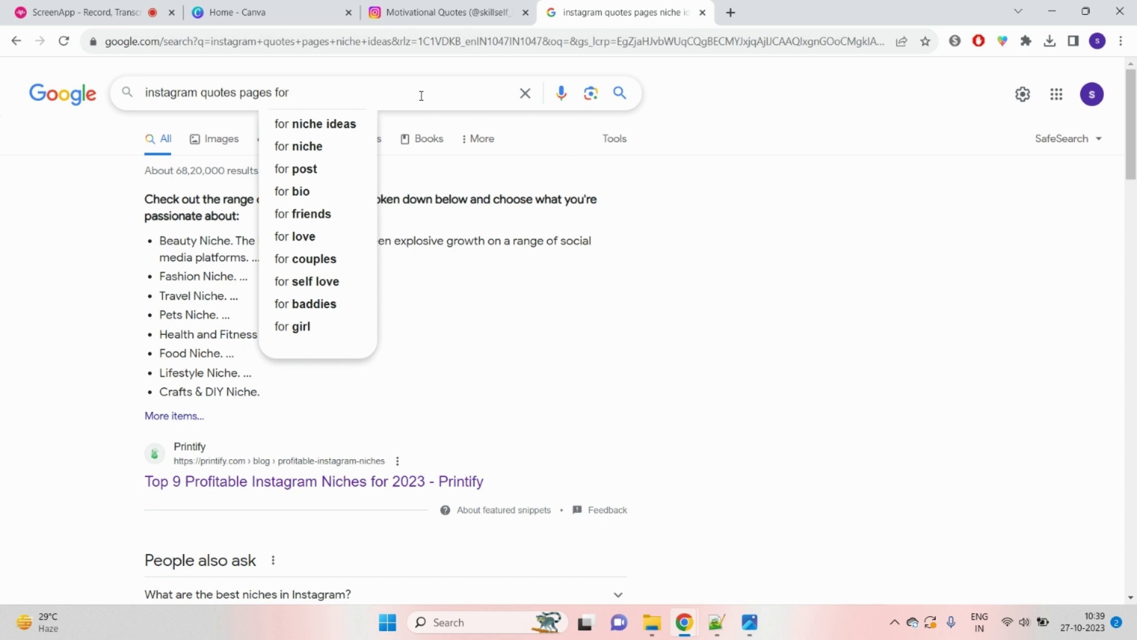
pyautogui.write('happy')
pyautogui.press('Return')
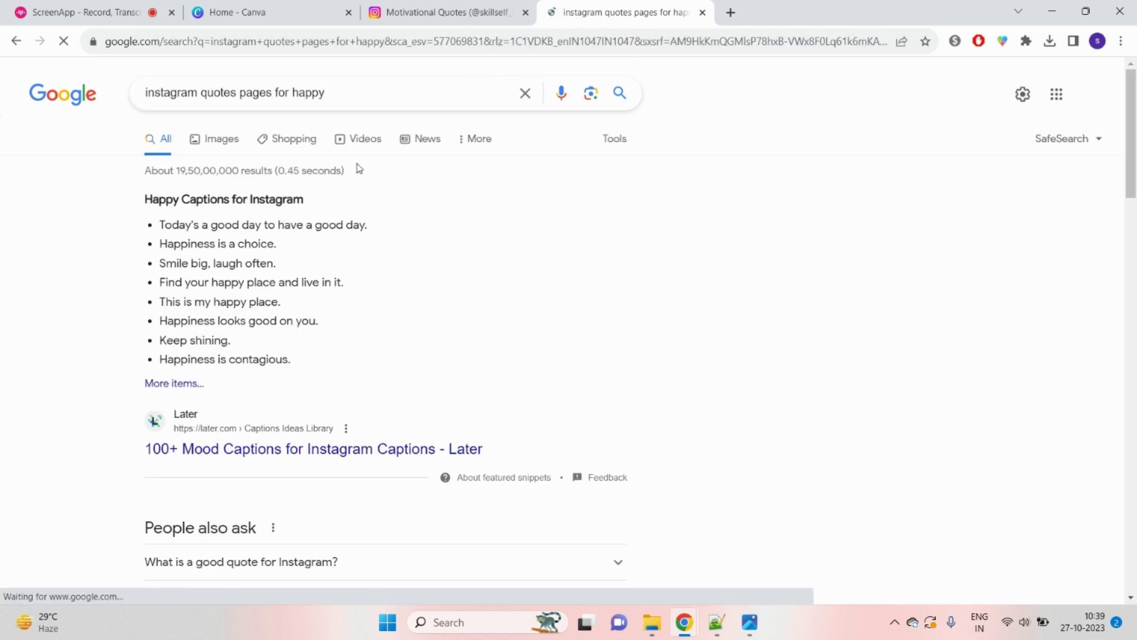
# Step: Open the Country Living '50 Short Happy Instagram Captions and Quotes' result
pyautogui.moveTo(158, 225); pyautogui.dragTo(339, 221)
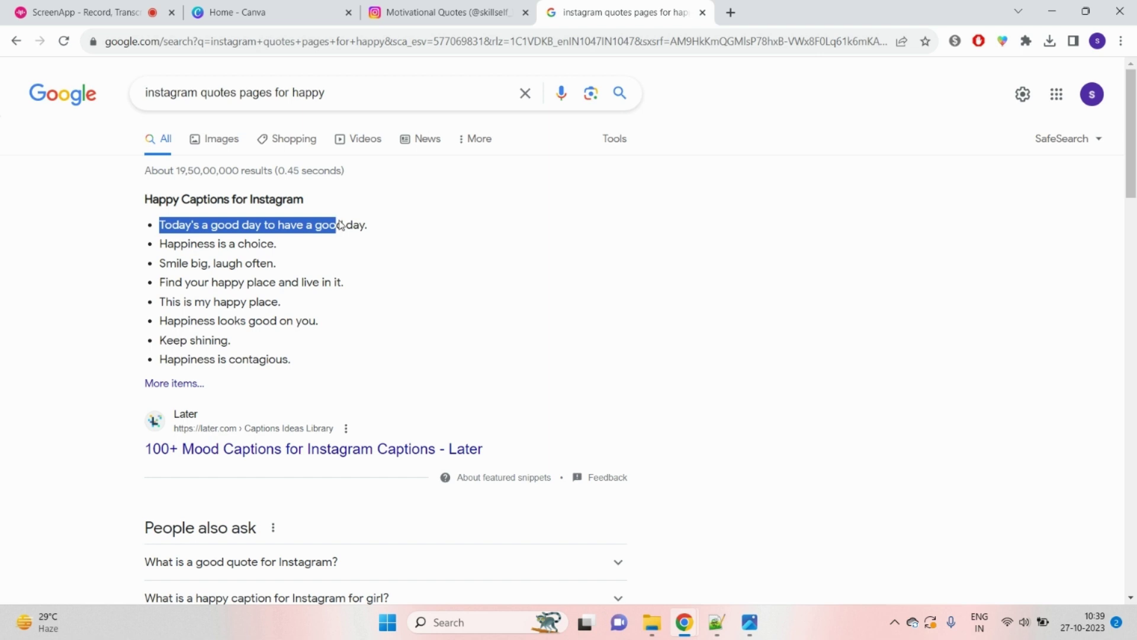
pyautogui.moveTo(339, 221); pyautogui.dragTo(368, 224)
pyautogui.click(434, 266)
pyautogui.scroll(-5, 475, 275)
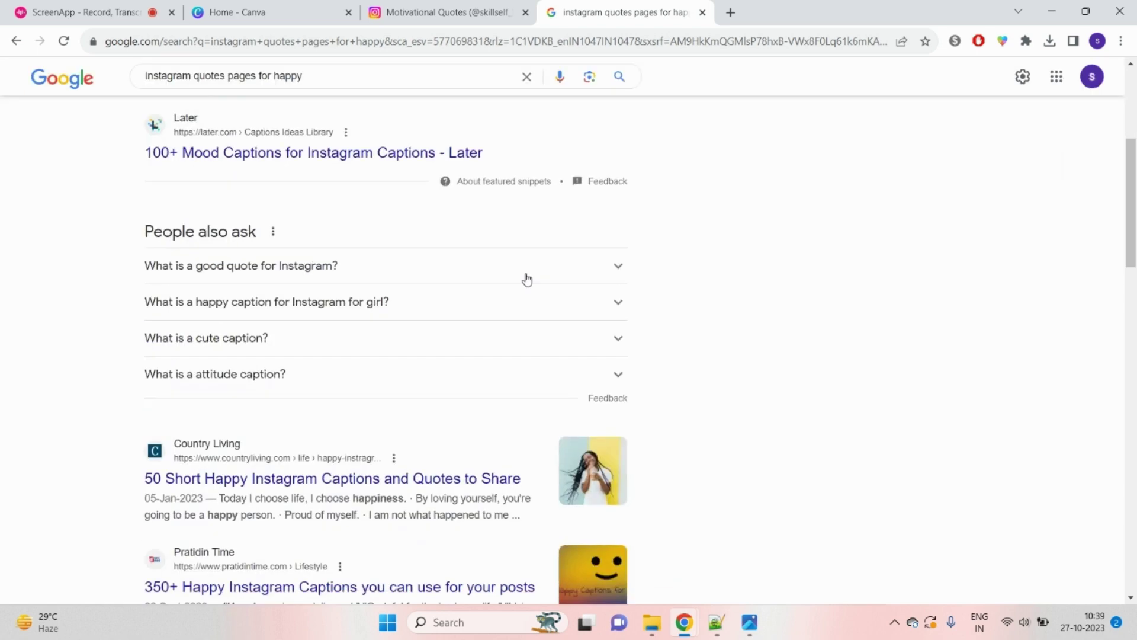
pyautogui.scroll(-3, 195, 285)
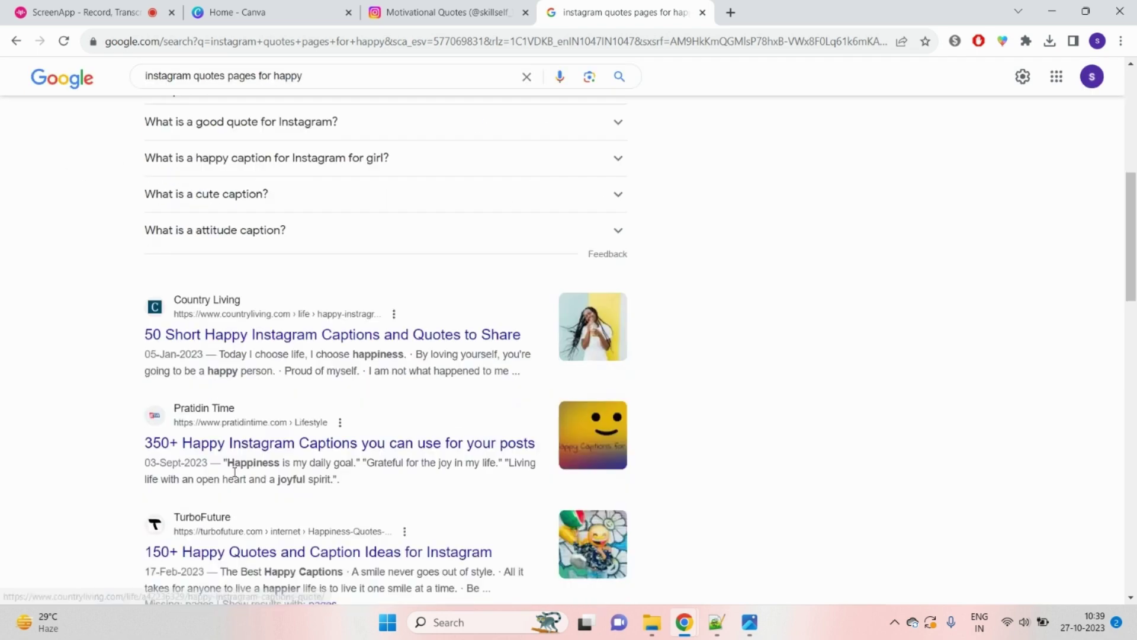
pyautogui.click(265, 338)
pyautogui.scroll(-20, 839, 376)
pyautogui.scroll(3, 833, 373)
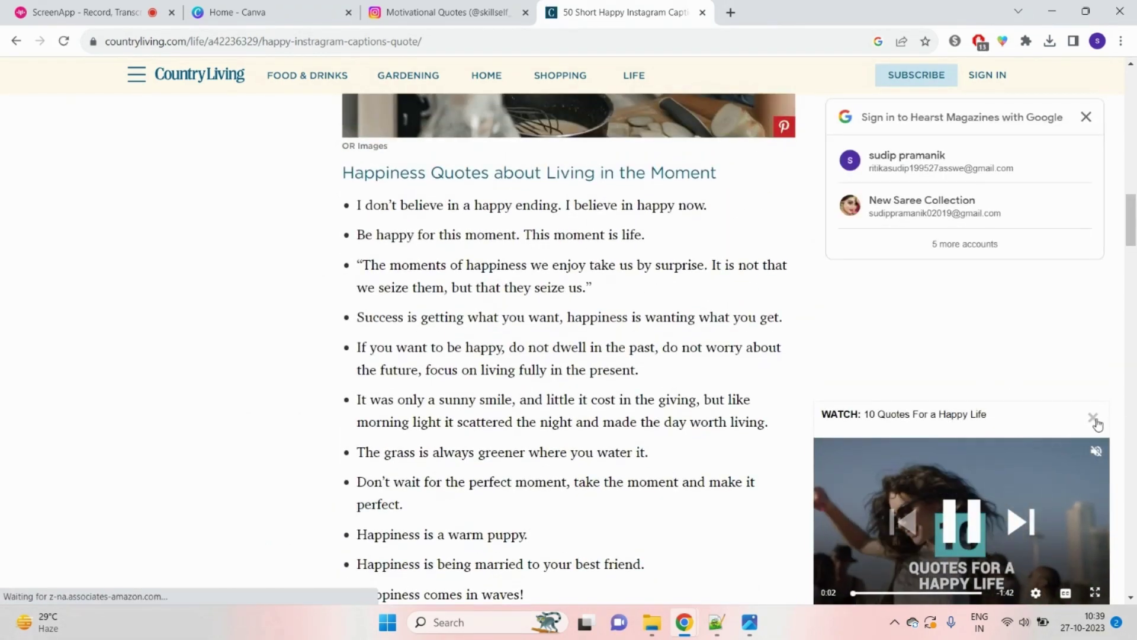
# Step: Dismiss the Country Living video and sign-in pop-ups, then go back to Google results
pyautogui.click(1093, 418)
pyautogui.moveTo(358, 205); pyautogui.dragTo(704, 220)
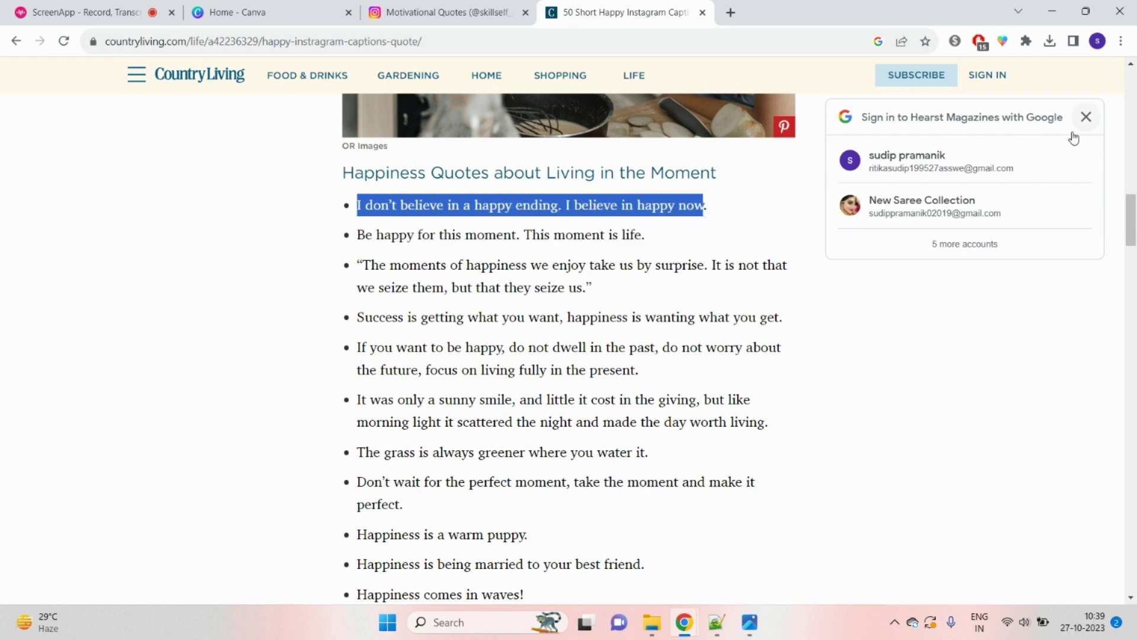
pyautogui.click(1086, 117)
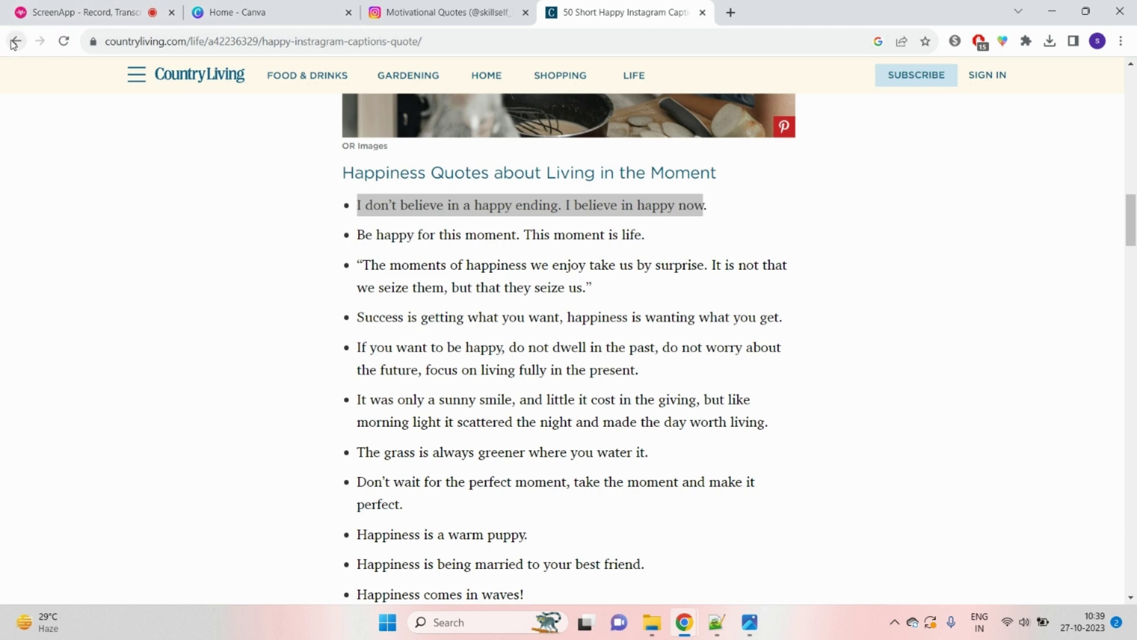
pyautogui.click(16, 40)
pyautogui.scroll(5, 367, 101)
# Step: Add 'in bengali' to the search and open the BongQuotes 700+ Bengali captions page
pyautogui.click(311, 82)
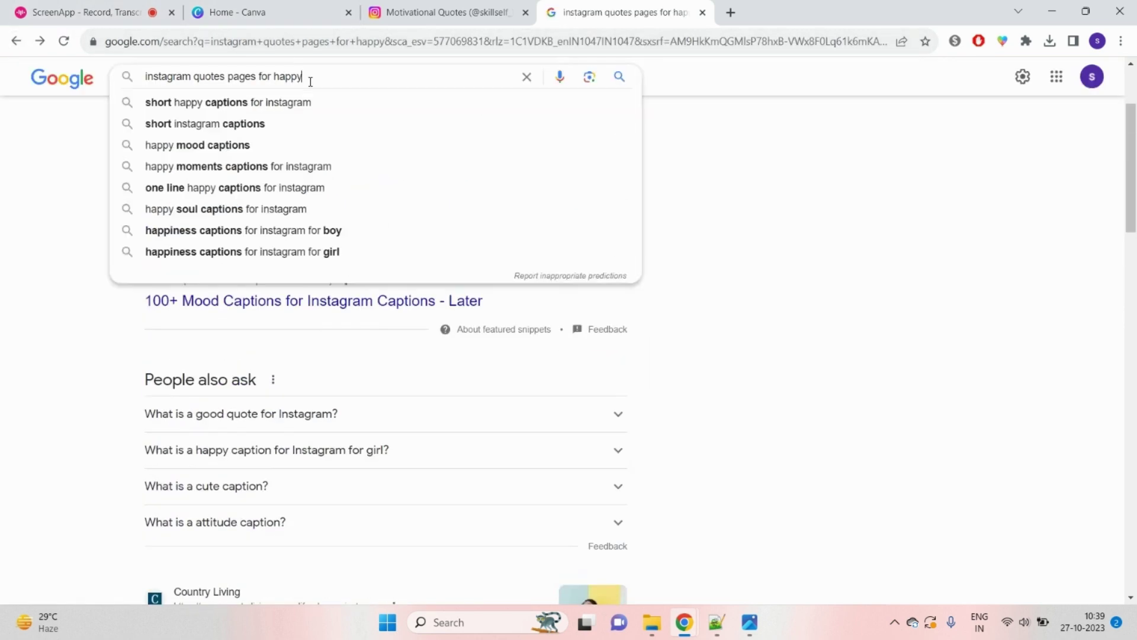
pyautogui.write('in be')
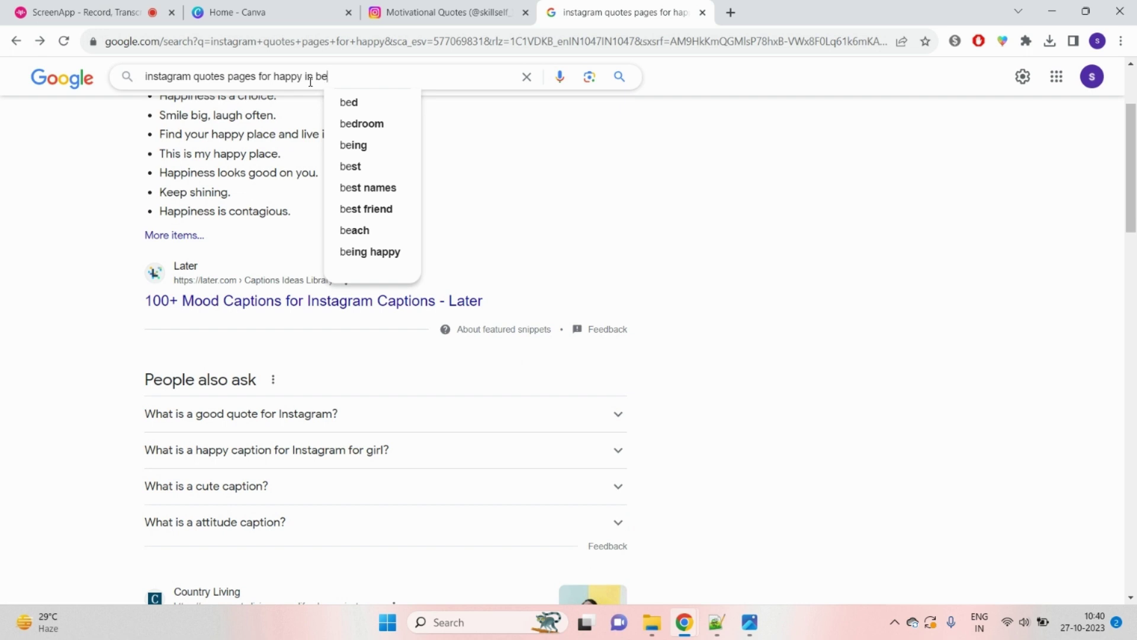
pyautogui.write('ngali')
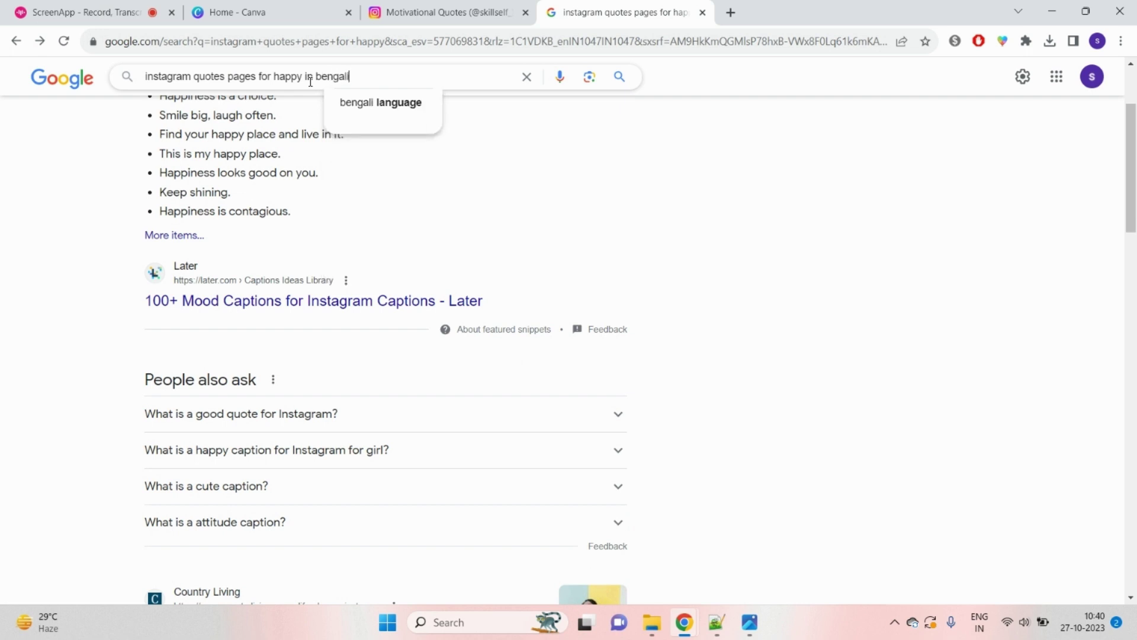
pyautogui.click(619, 77)
pyautogui.scroll(-10, 219, 200)
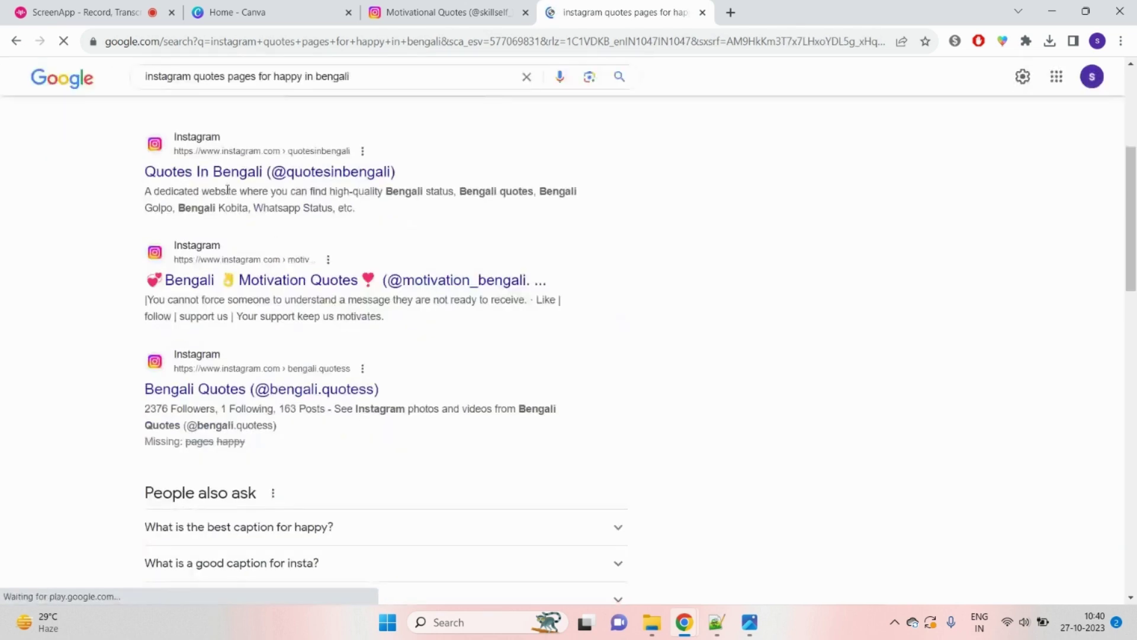
pyautogui.scroll(-4, 299, 312)
pyautogui.click(240, 224)
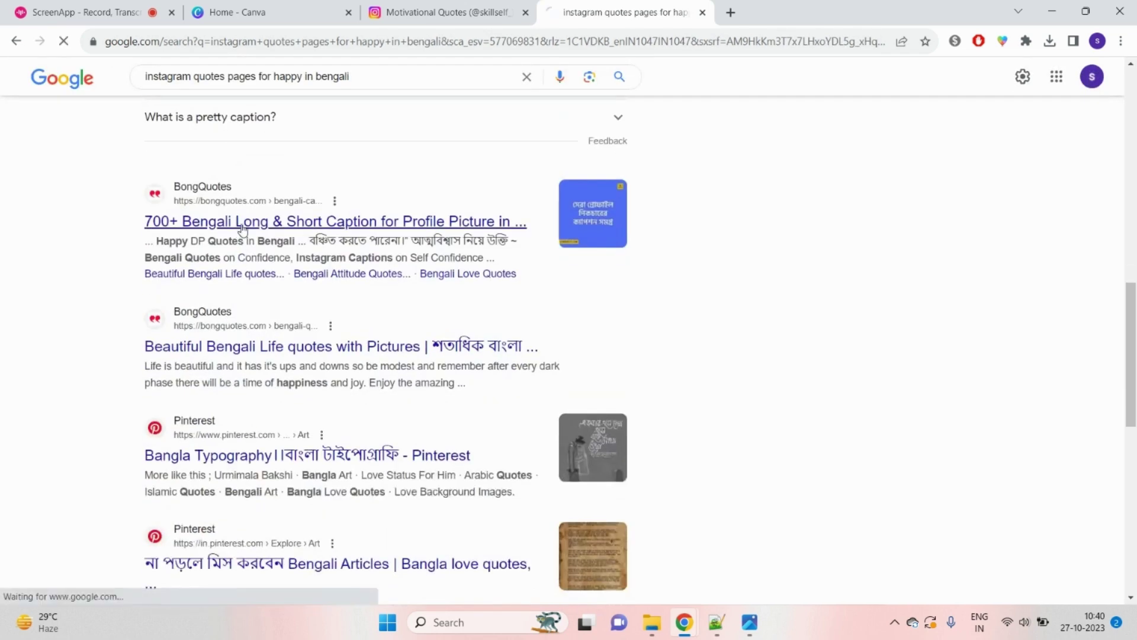
# Step: Scroll the BongQuotes page and select the four-line quote starting চলার পথে
pyautogui.scroll(-10, 542, 307)
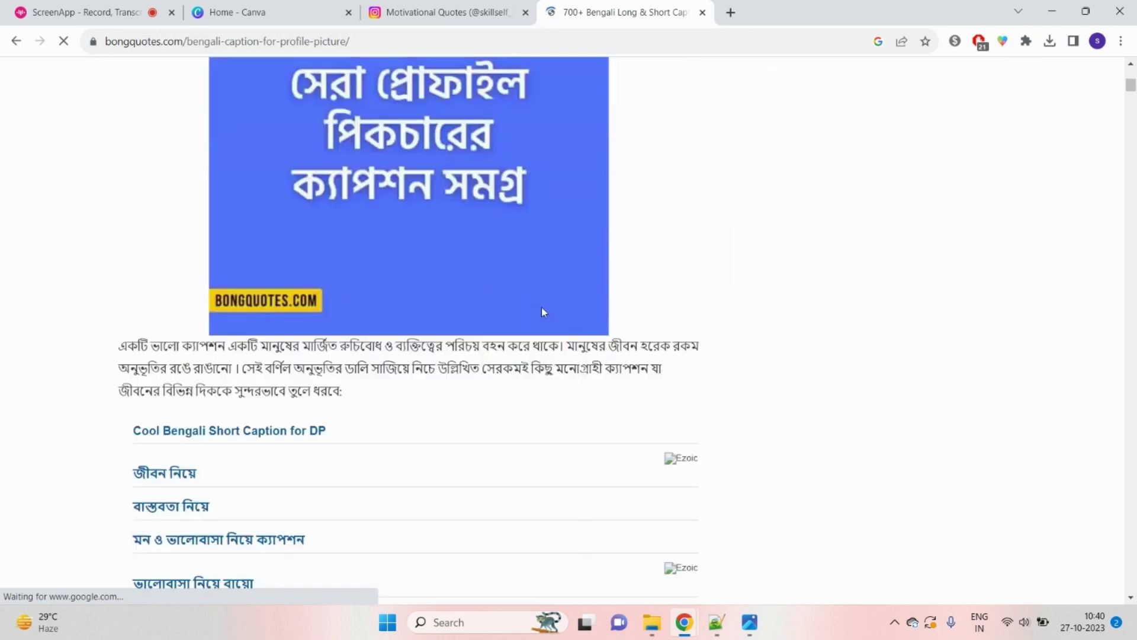
pyautogui.scroll(-10, 538, 318)
pyautogui.scroll(14, 538, 317)
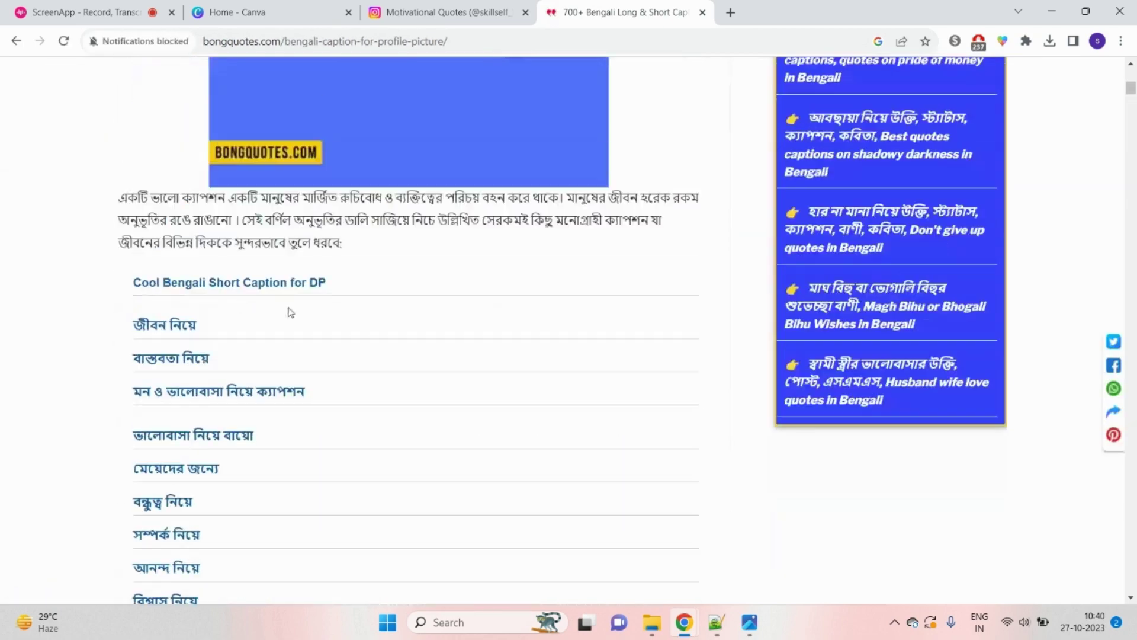
pyautogui.scroll(-10, 229, 331)
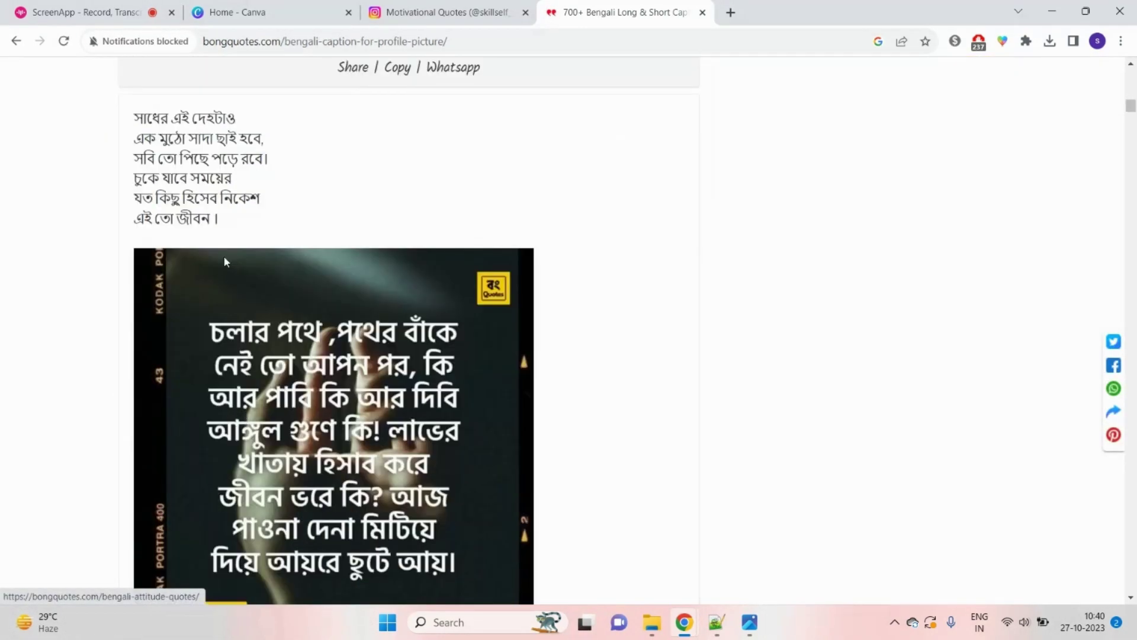
pyautogui.scroll(3, 286, 282)
pyautogui.scroll(-6, 287, 282)
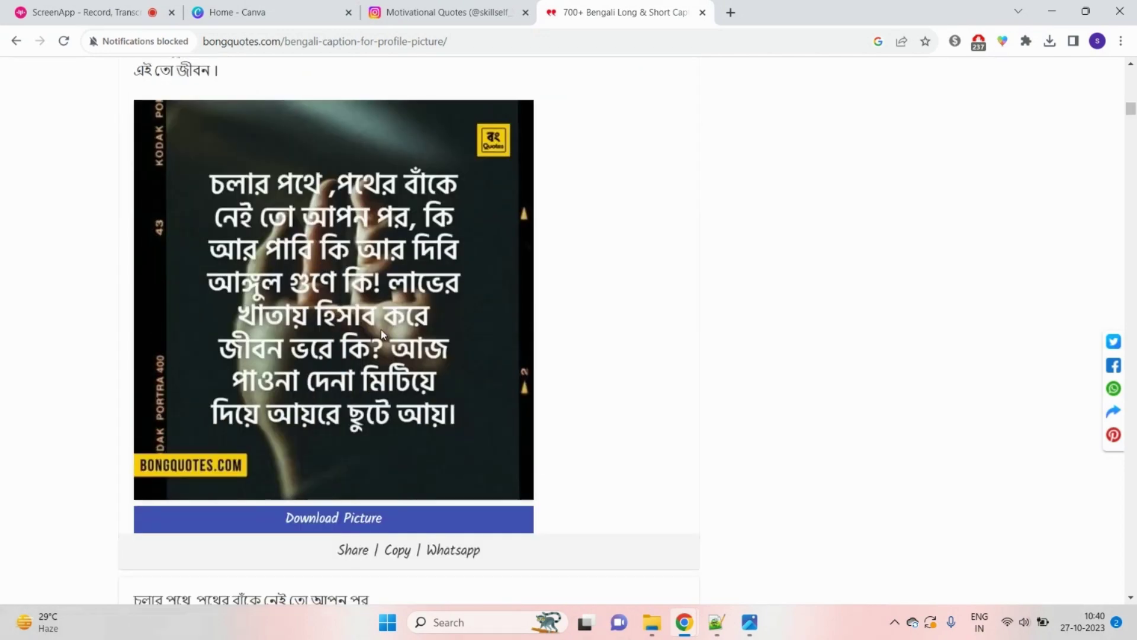
pyautogui.scroll(4, 287, 282)
pyautogui.moveTo(144, 195); pyautogui.dragTo(228, 292)
pyautogui.scroll(-5, 585, 300)
pyautogui.scroll(-5, 585, 300)
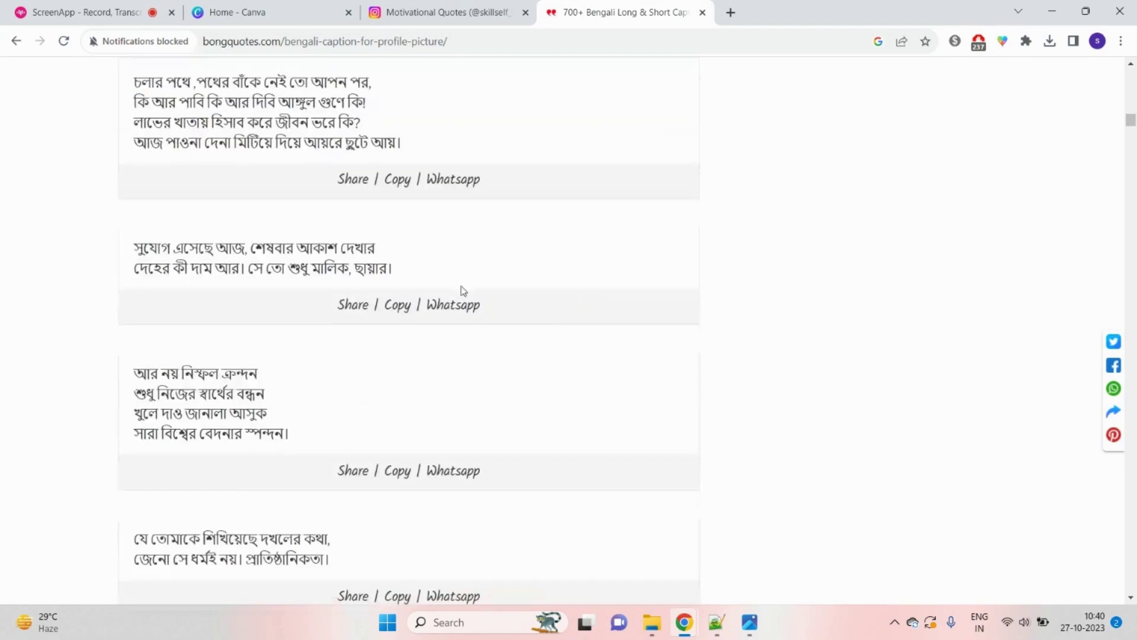
pyautogui.scroll(1, 324, 195)
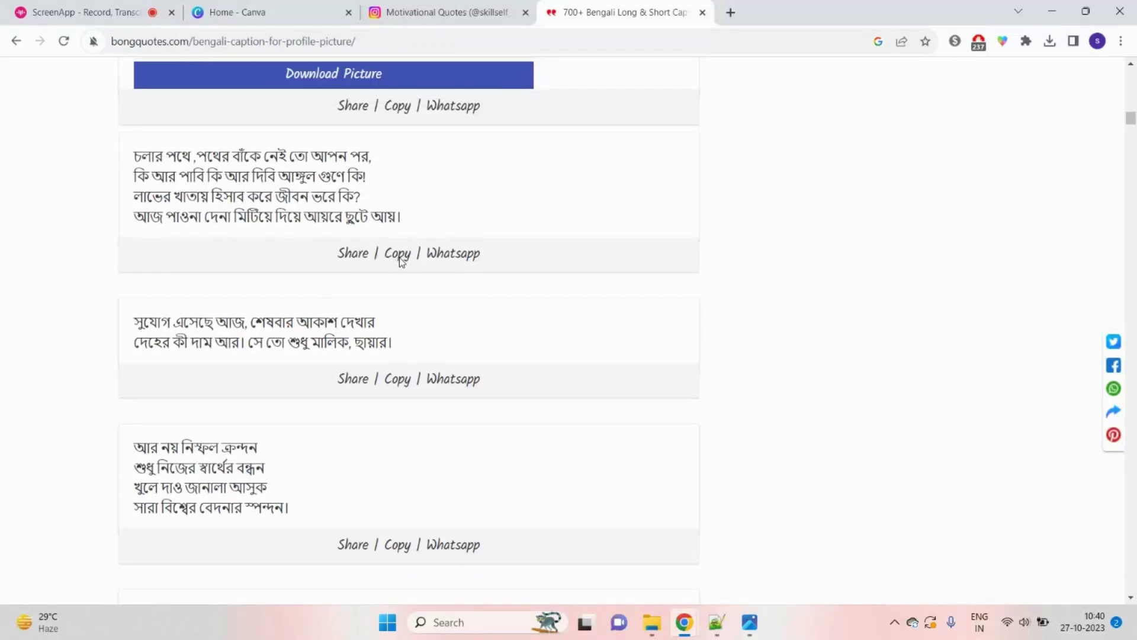
# Step: Copy the চলার পথে quote with its Copy link and bring Notepad++ forward
pyautogui.click(398, 256)
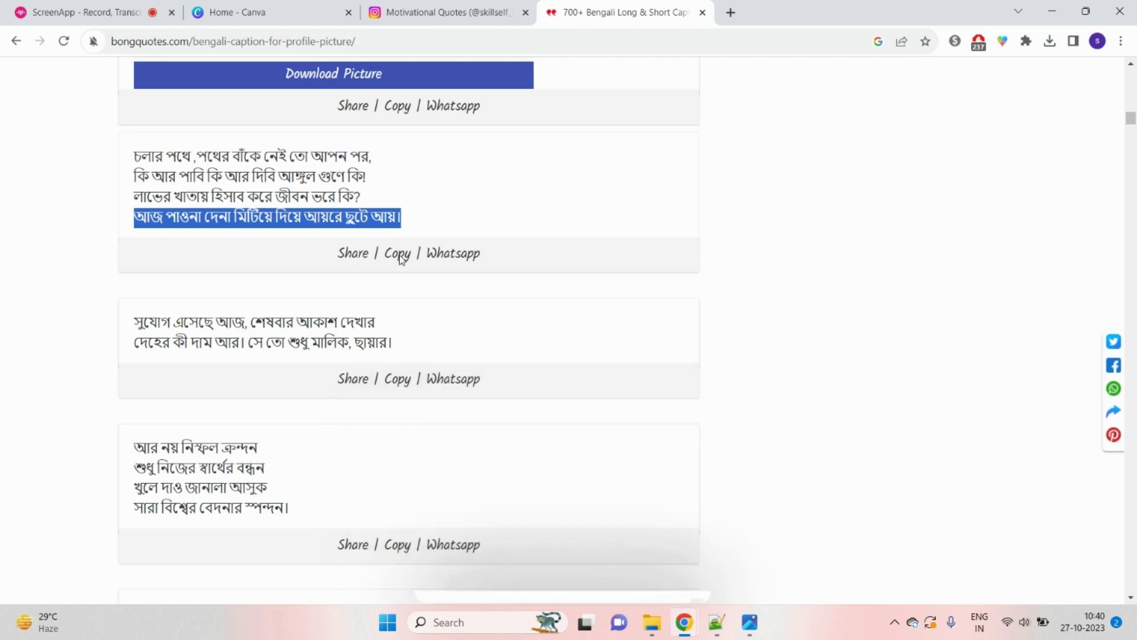
pyautogui.click(399, 255)
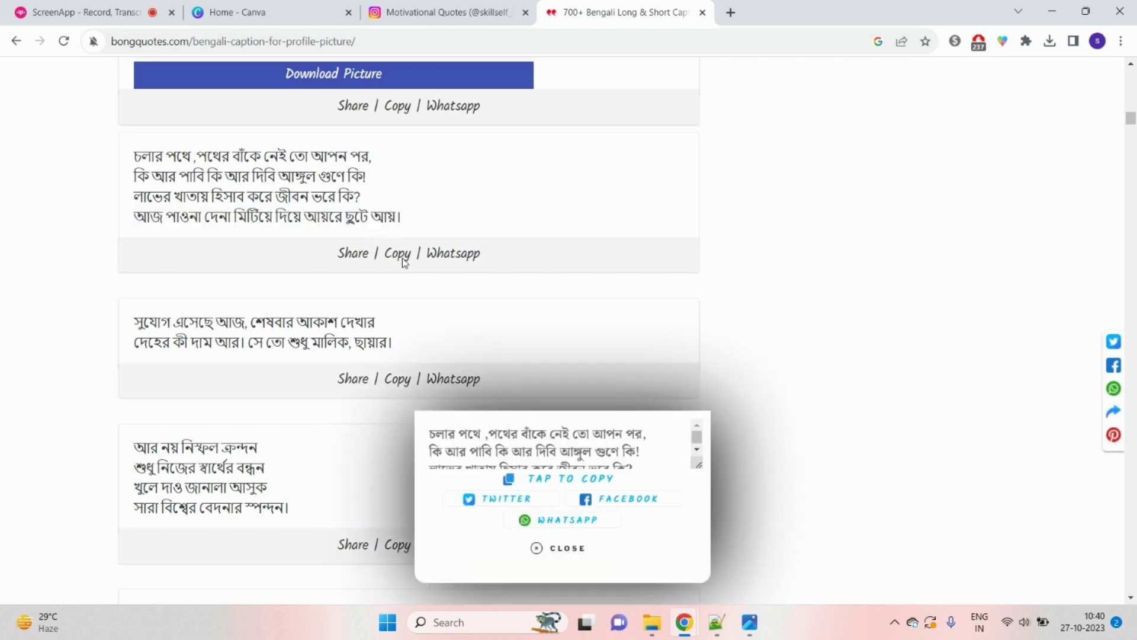
pyautogui.click(398, 255)
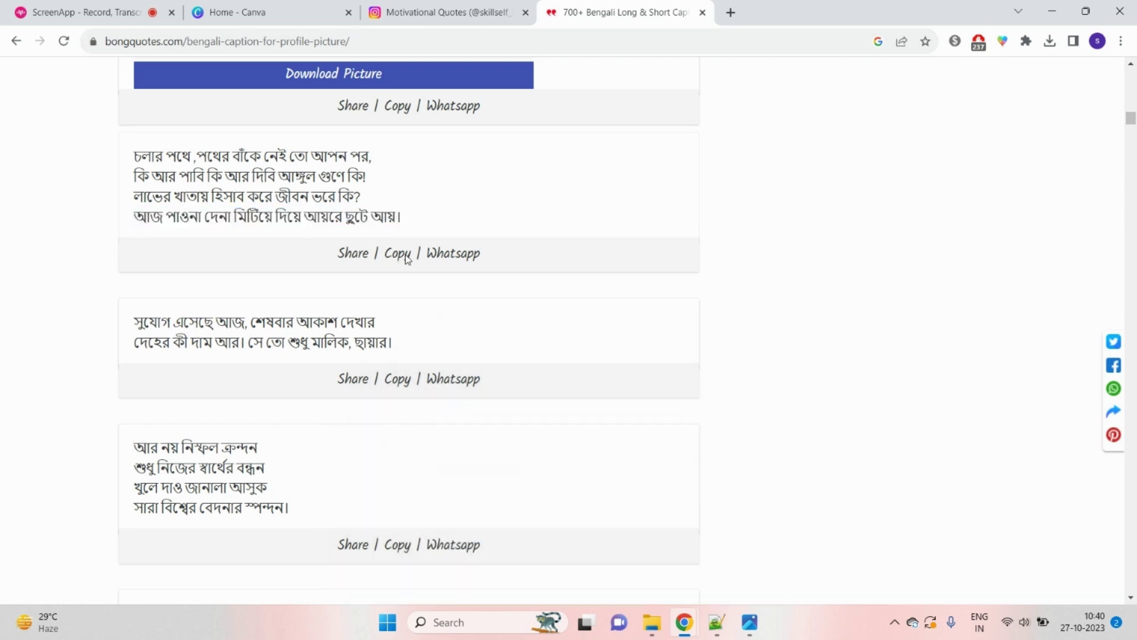
pyautogui.click(716, 624)
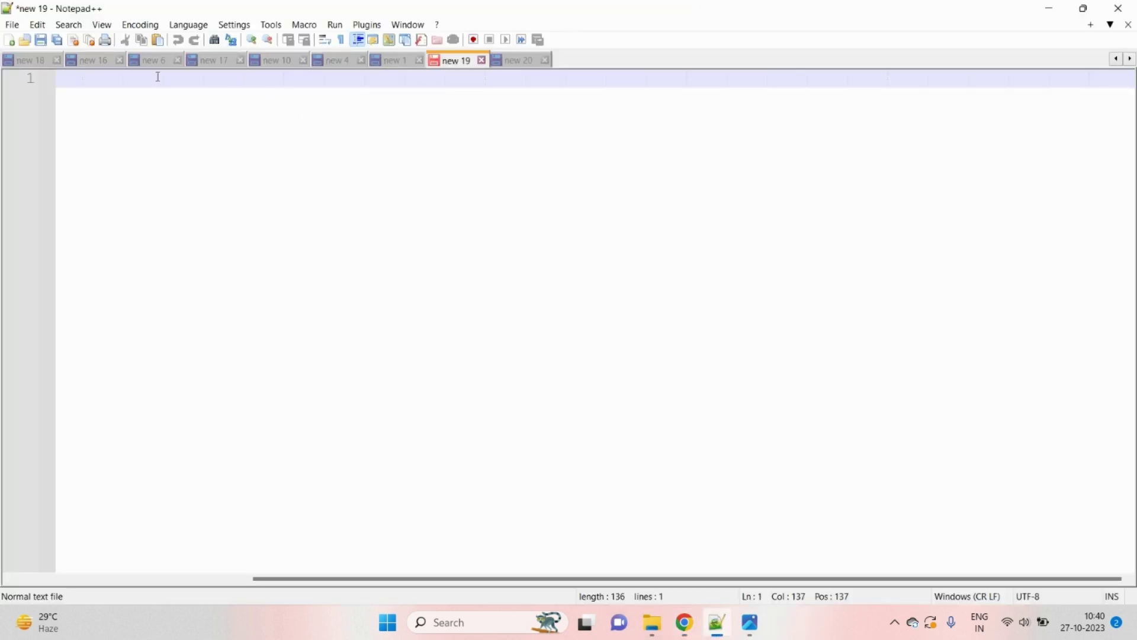
# Step: Paste into the new Notepad++ tab, then recopy the four-line Bengali quote from BongQuotes
pyautogui.rightClick(92, 79)
pyautogui.click(168, 119)
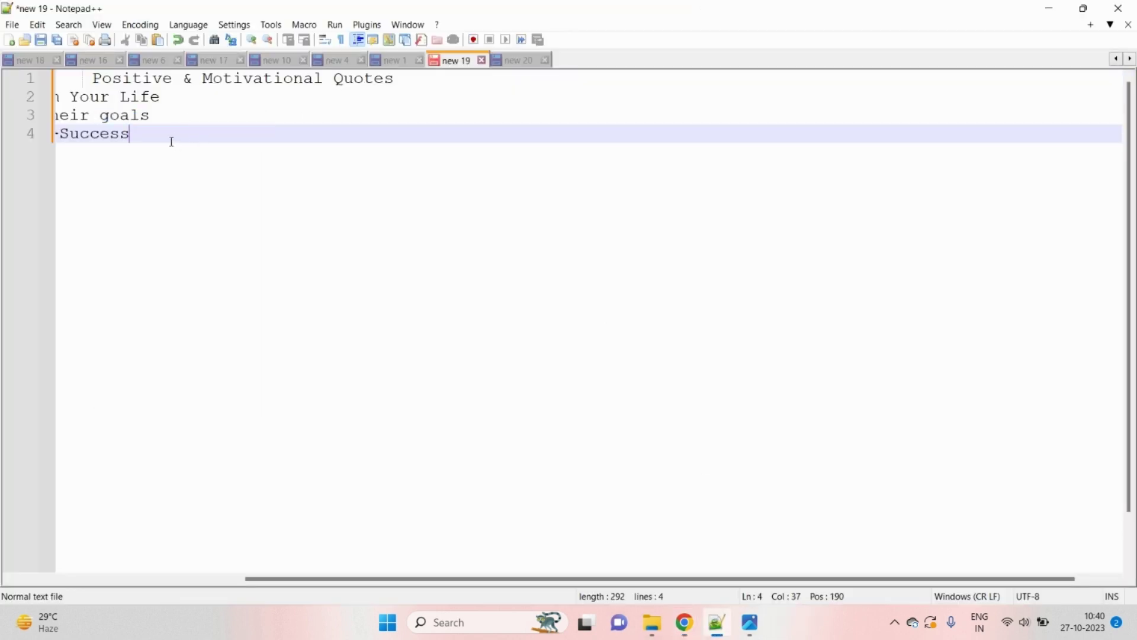
pyautogui.press('Return')
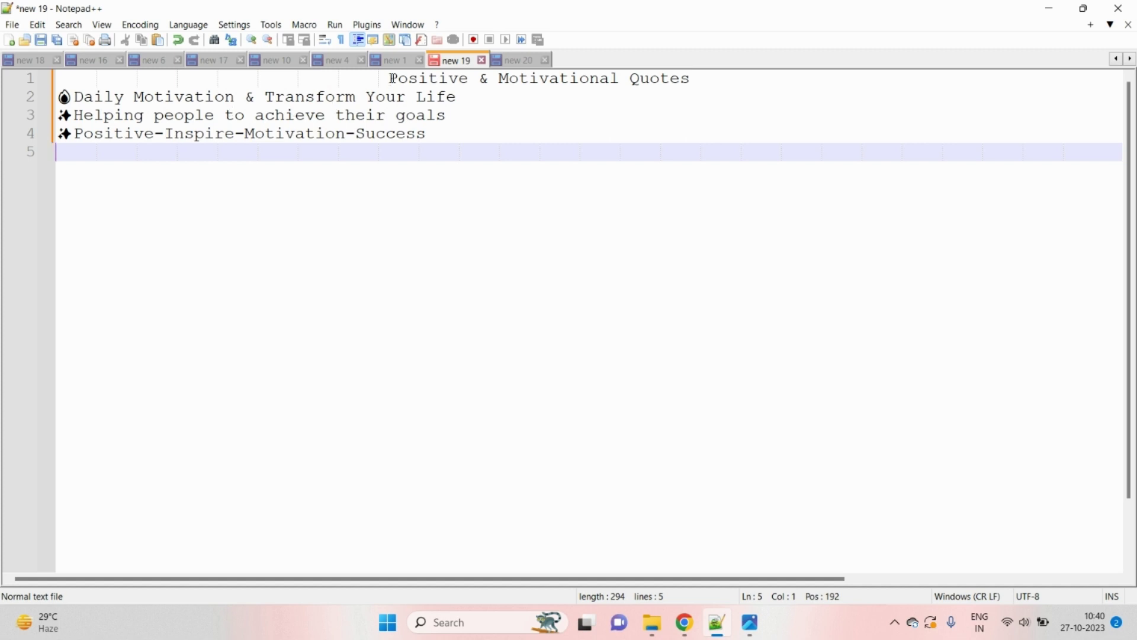
pyautogui.moveTo(684, 622)
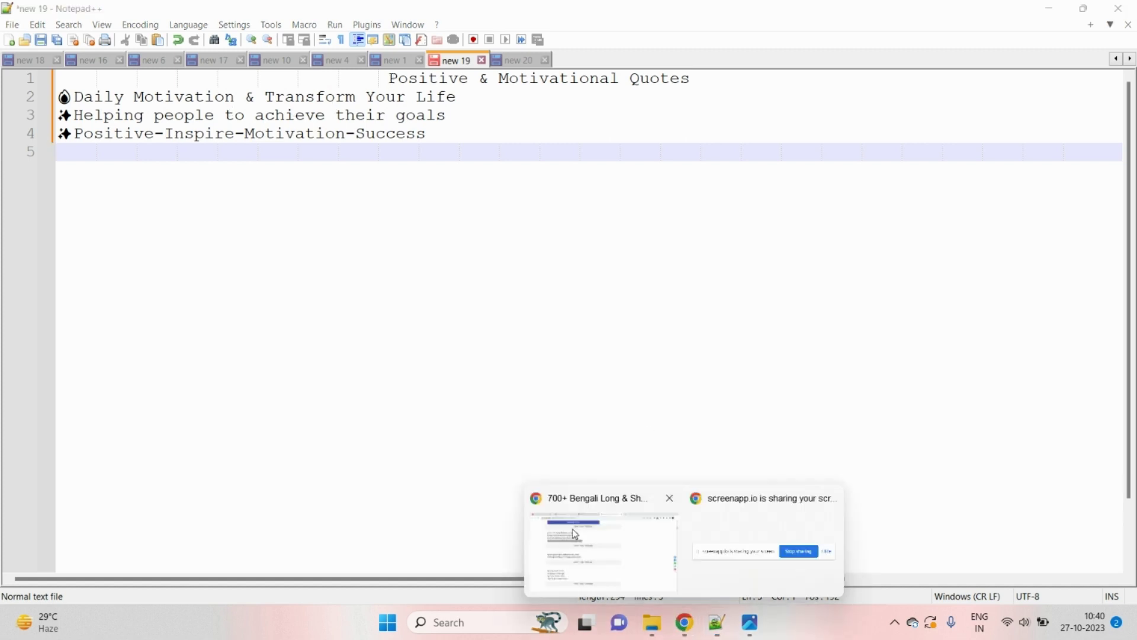
pyautogui.click(586, 540)
pyautogui.click(305, 244)
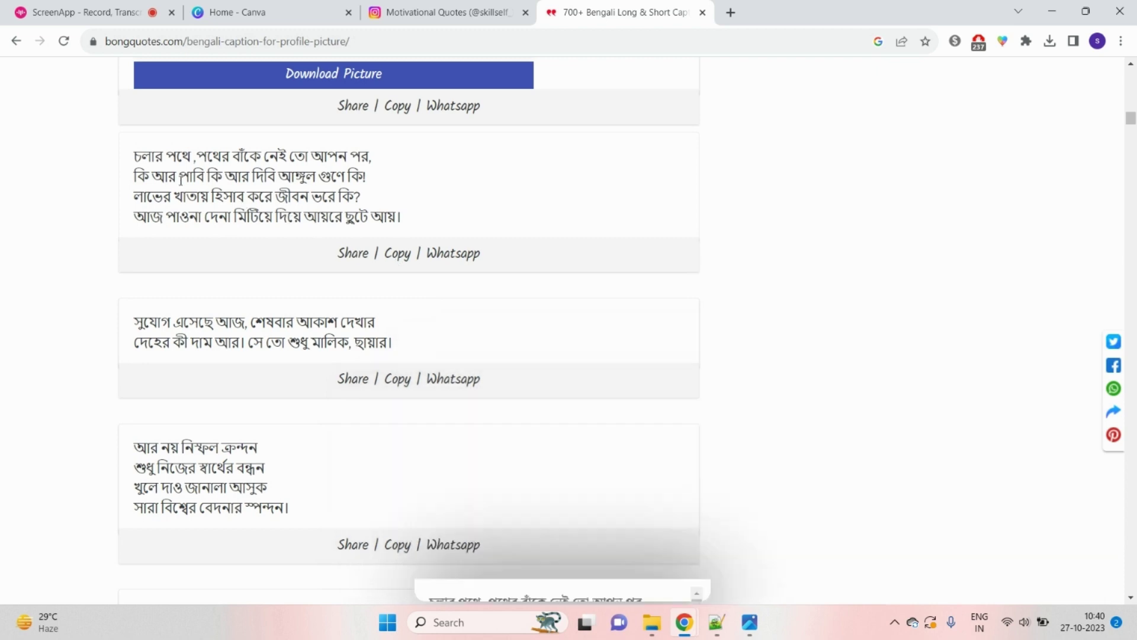
pyautogui.moveTo(136, 157); pyautogui.dragTo(407, 219)
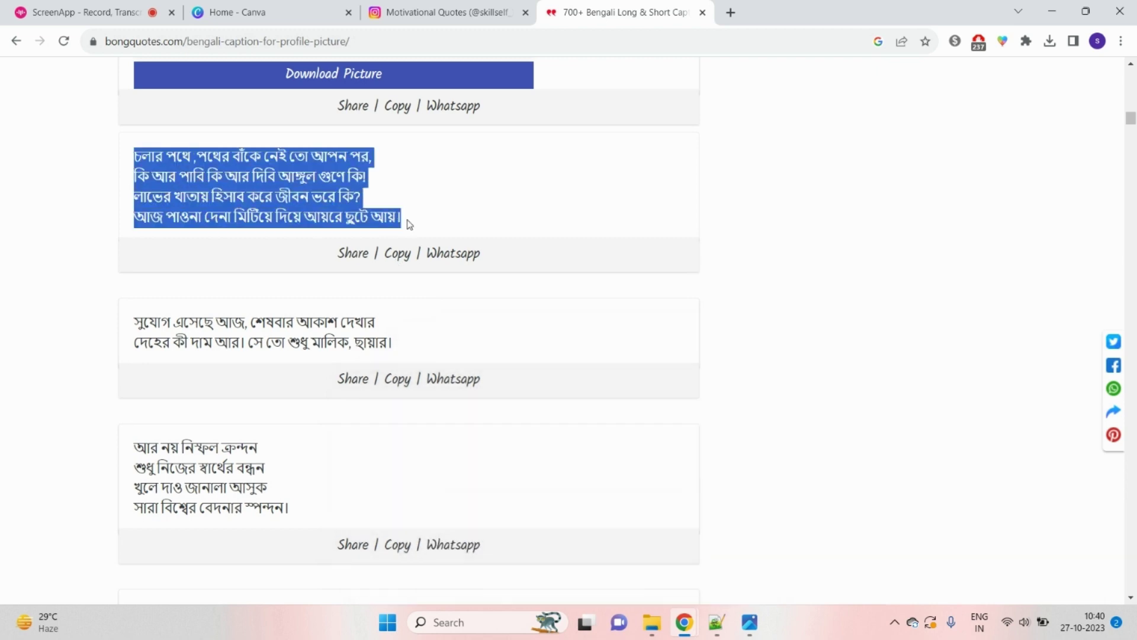
pyautogui.rightClick(319, 215)
pyautogui.click(361, 225)
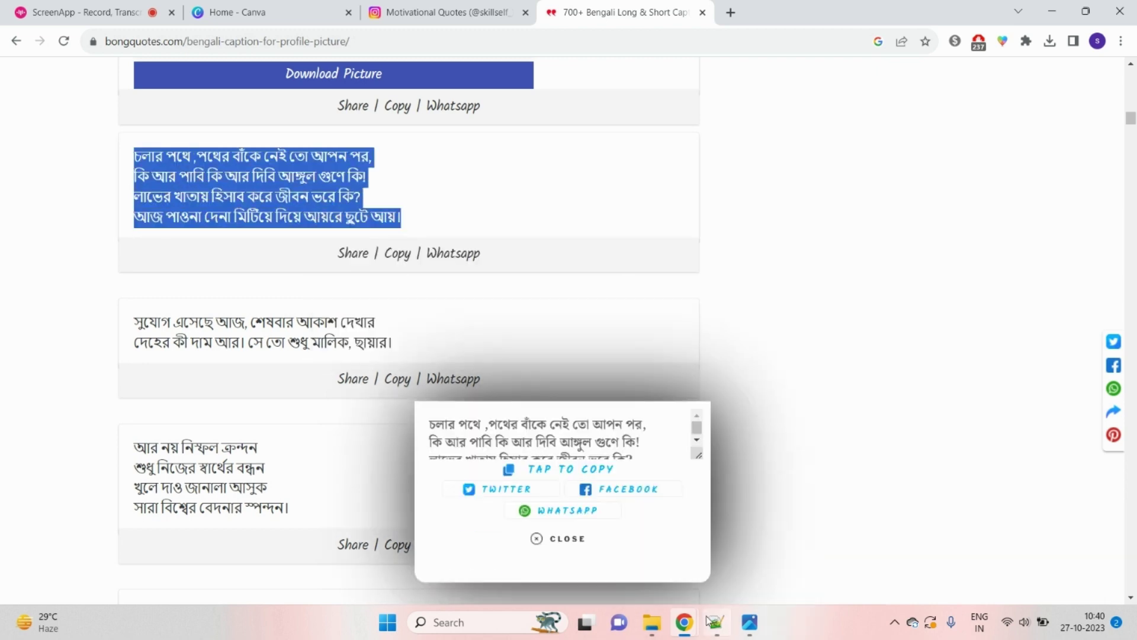
# Step: Replace the English text in 'new 19' with the Bengali quote, adding a period
pyautogui.click(714, 622)
pyautogui.moveTo(408, 169); pyautogui.dragTo(207, 77)
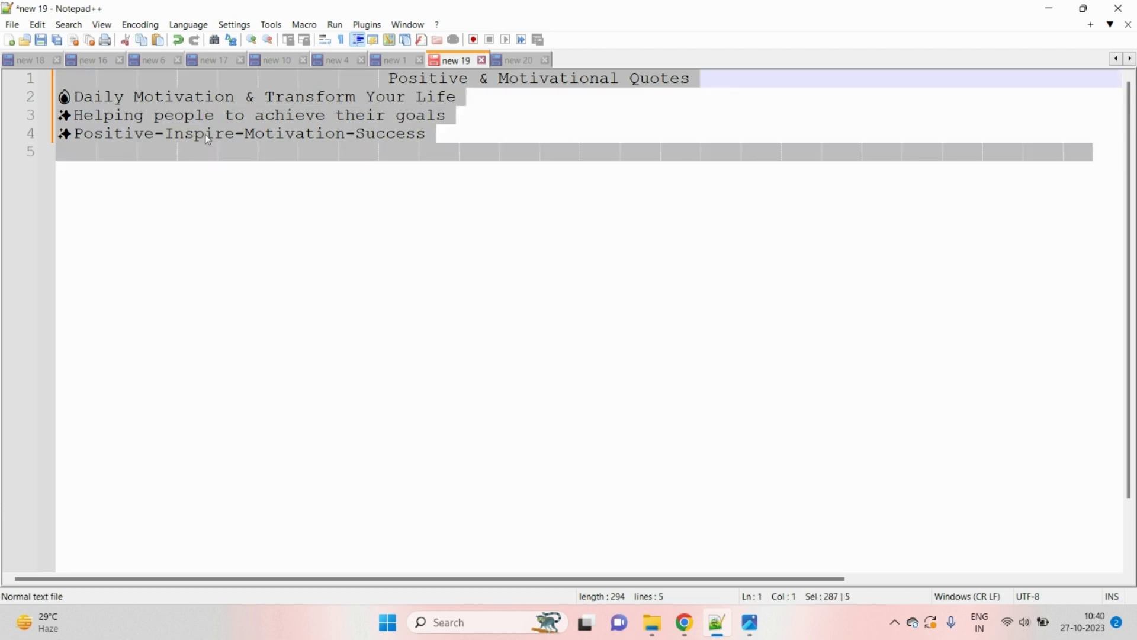
pyautogui.rightClick(207, 90)
pyautogui.click(272, 132)
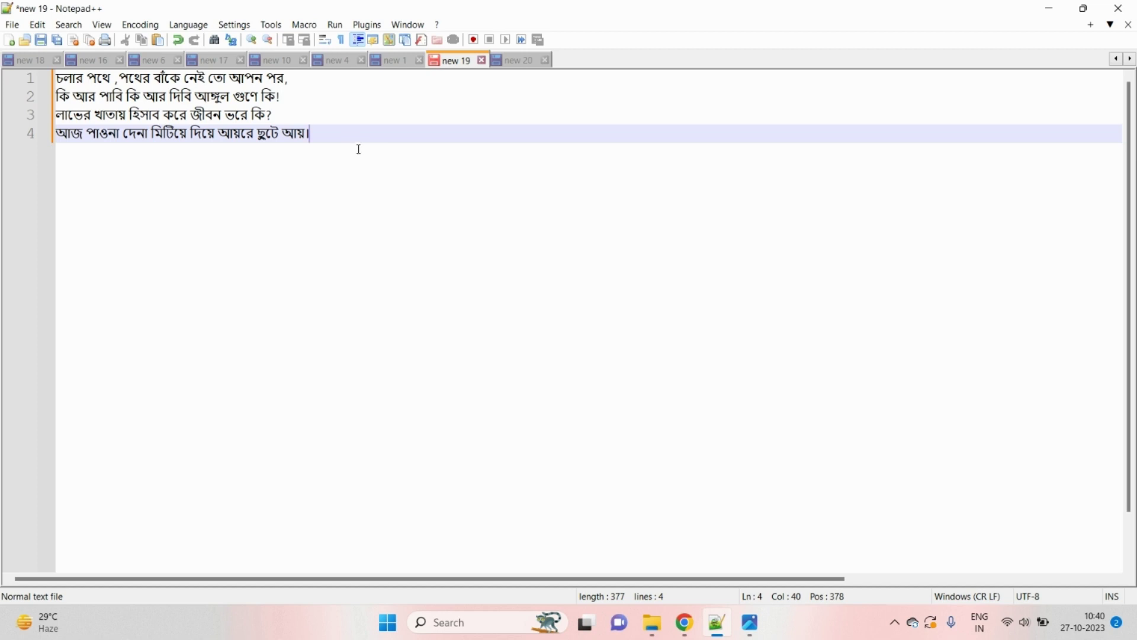
pyautogui.write('.')
# Step: Copy the whole Bengali quote and return to the BongQuotes caption page
pyautogui.hotkey('ctrl', 'a')
pyautogui.rightClick(239, 104)
pyautogui.click(275, 129)
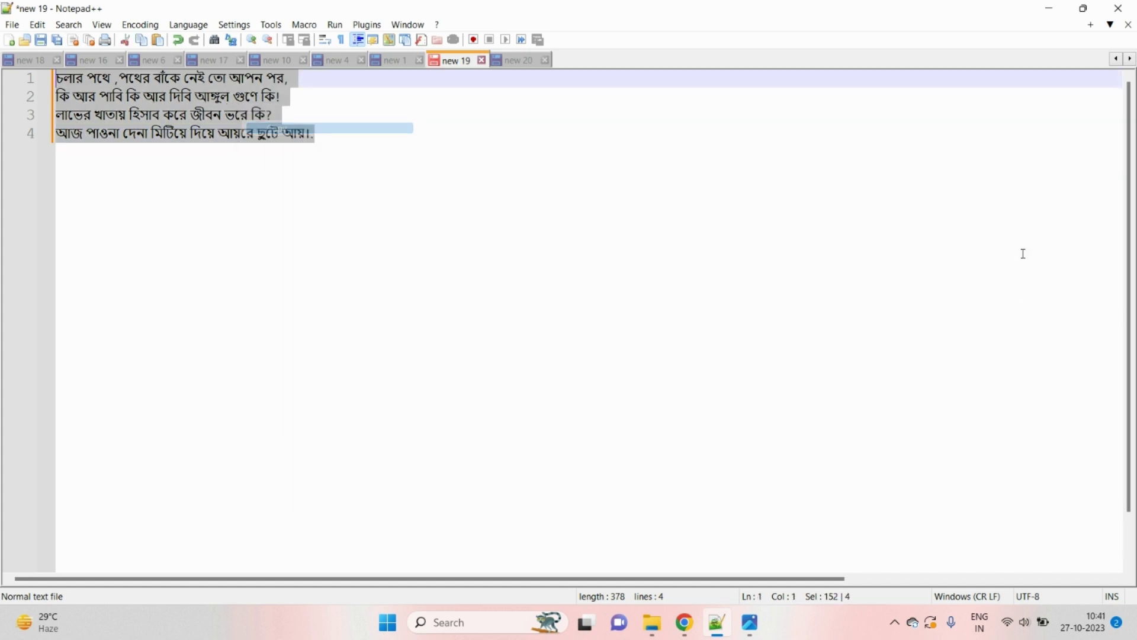
pyautogui.moveTo(684, 622)
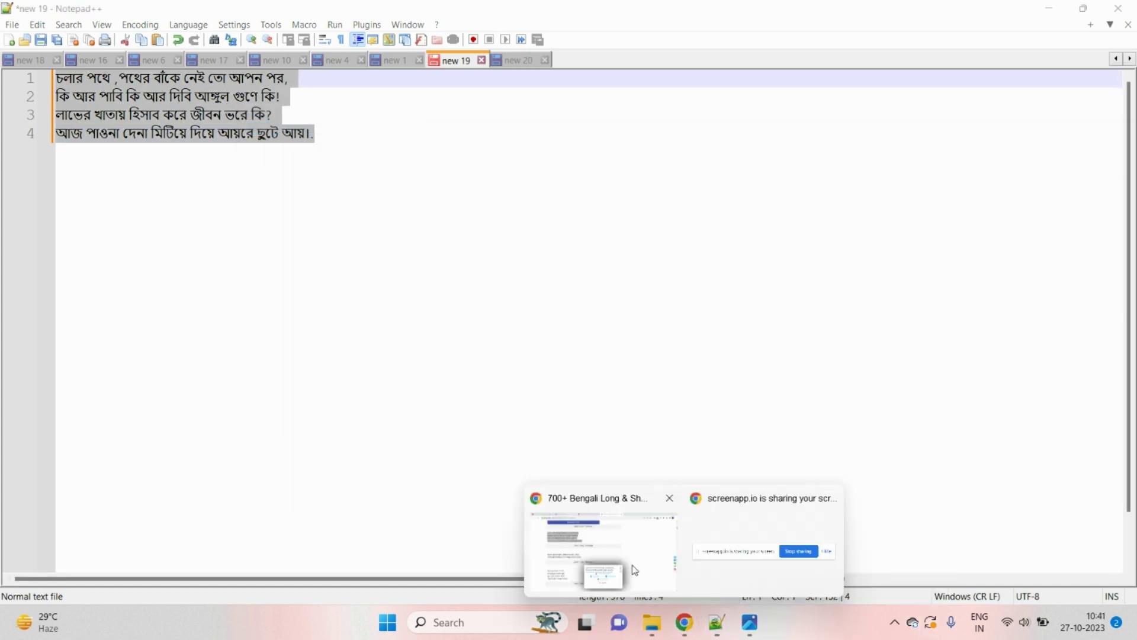
pyautogui.click(635, 570)
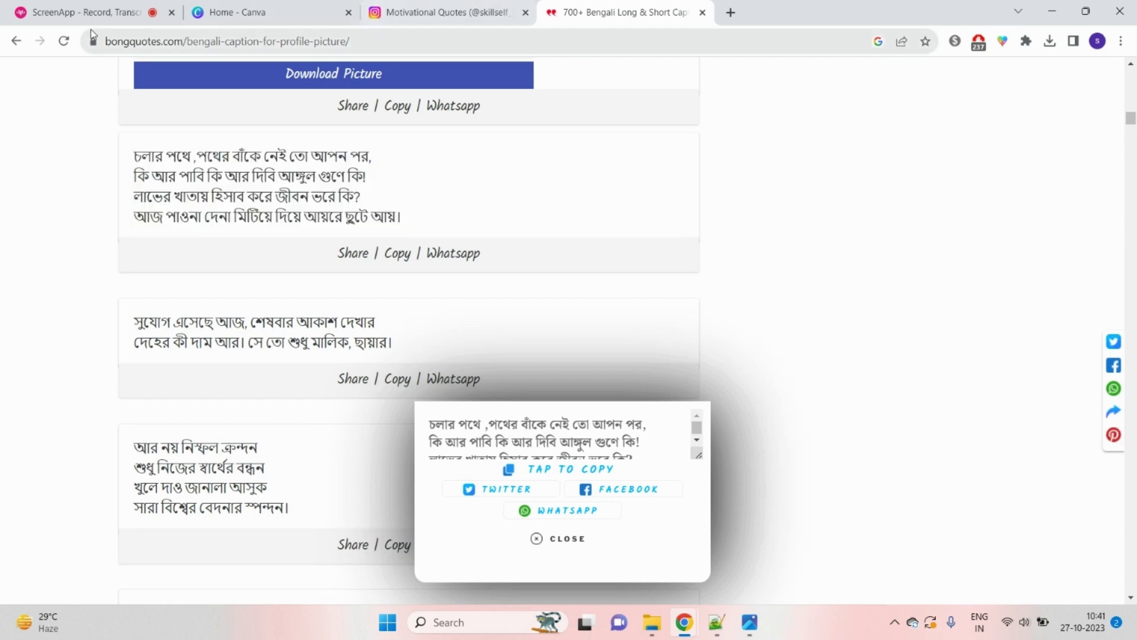
# Step: Search 'instagram quotes pages for travel in bengali' and open the banglakobitablog article
pyautogui.click(16, 40)
pyautogui.scroll(5, 693, 270)
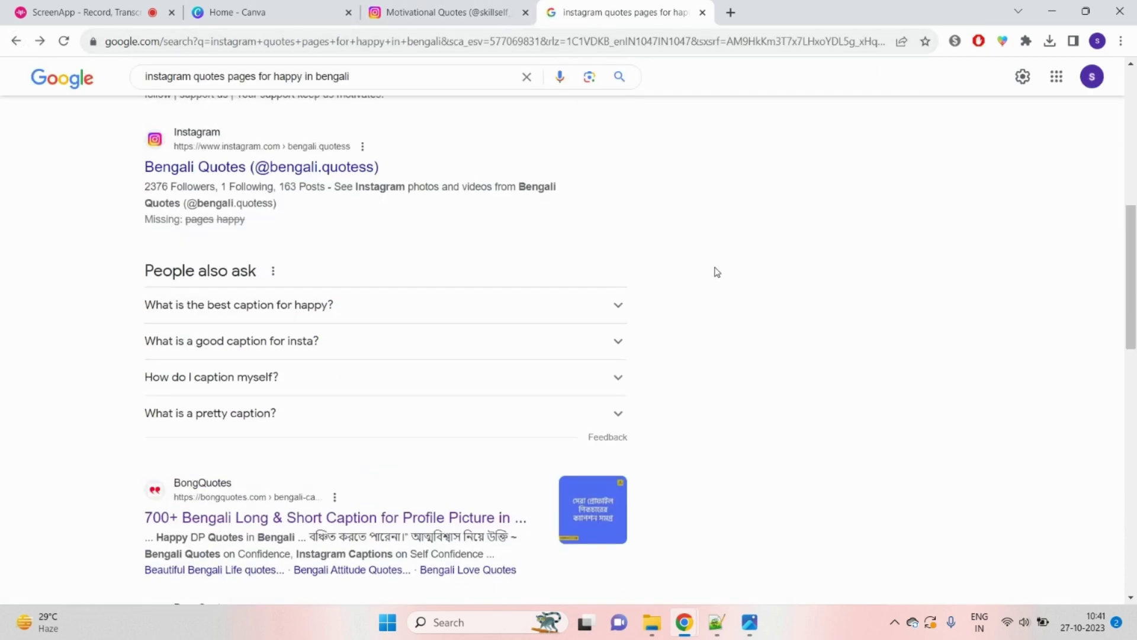
pyautogui.moveTo(275, 77); pyautogui.dragTo(304, 82)
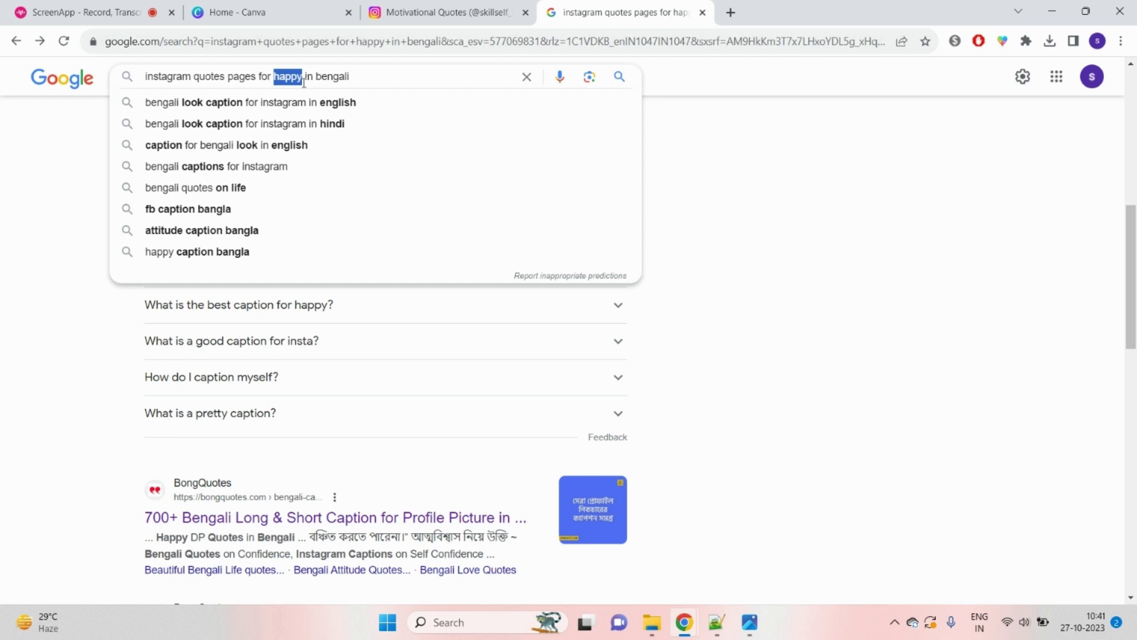
pyautogui.write('travel')
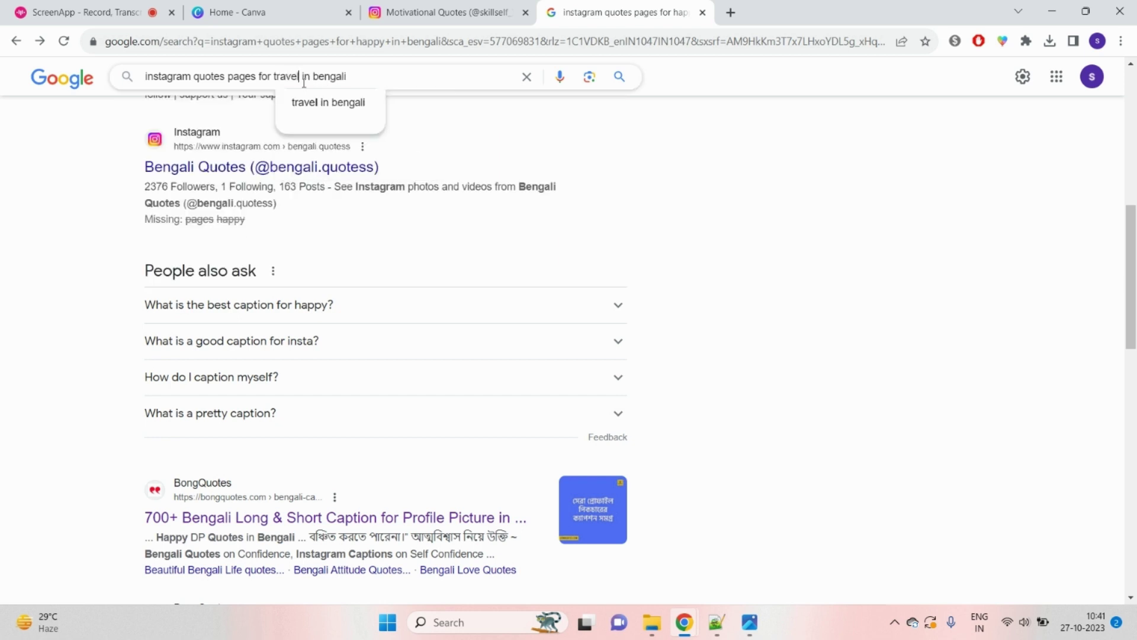
pyautogui.press('Return')
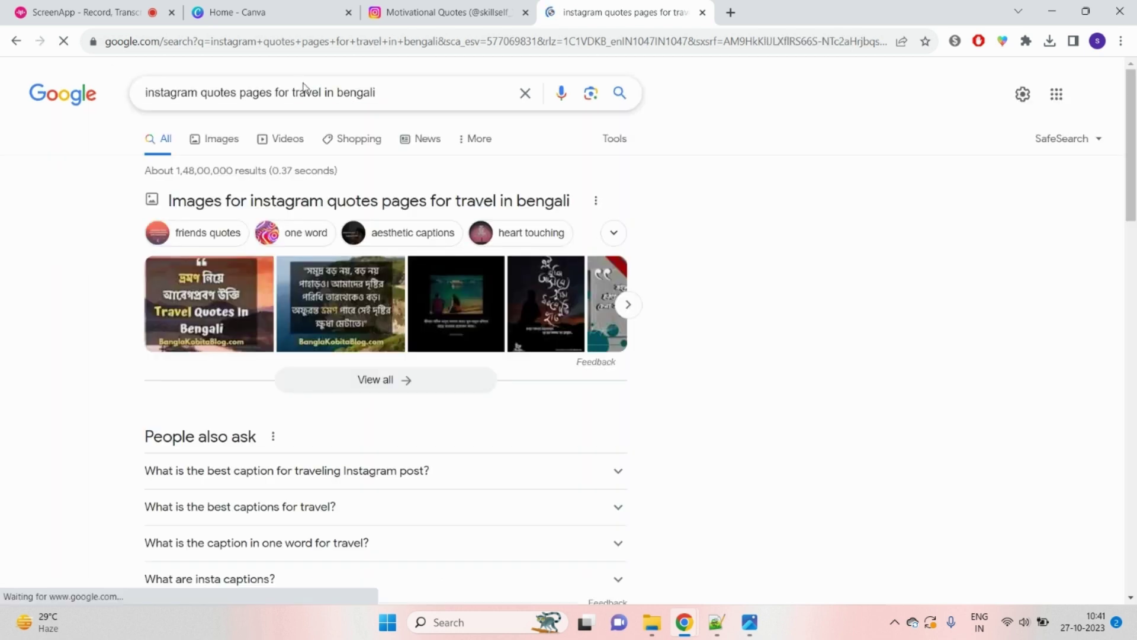
pyautogui.scroll(-8, 241, 264)
pyautogui.click(243, 272)
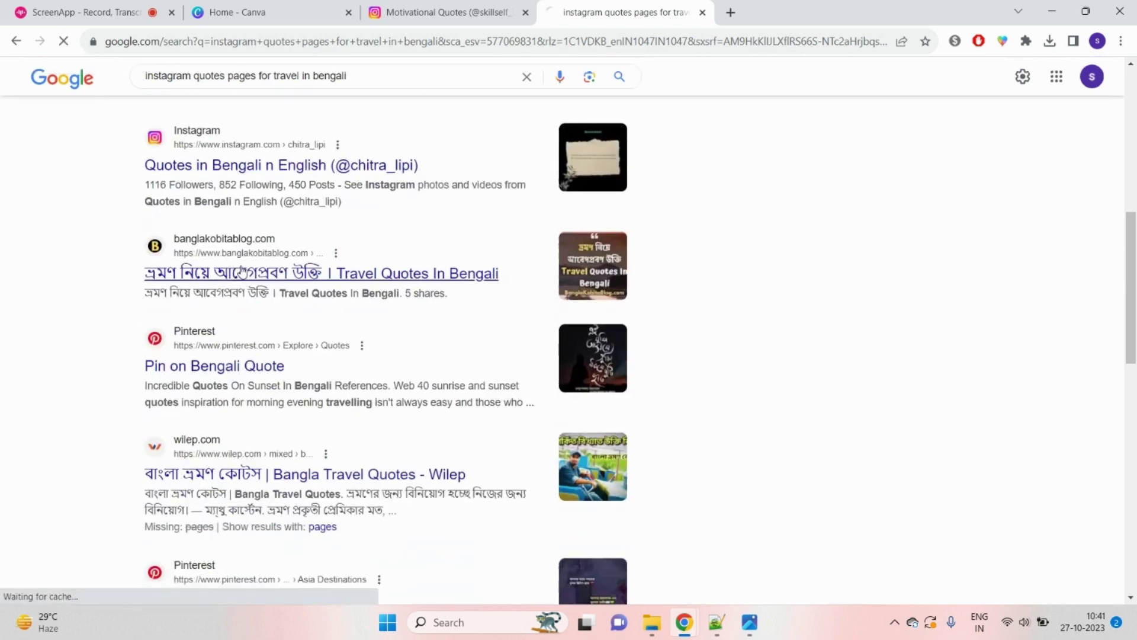
pyautogui.scroll(-10, 763, 339)
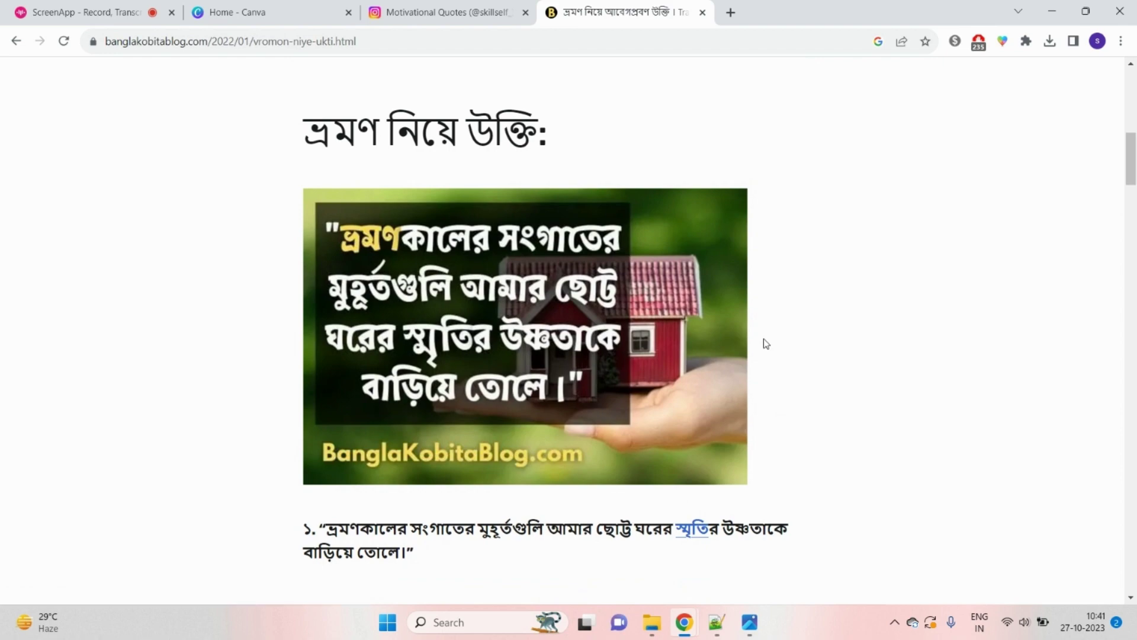
# Step: Select the first and second Bengali travel quotes, then return to the search results
pyautogui.scroll(-6, 763, 339)
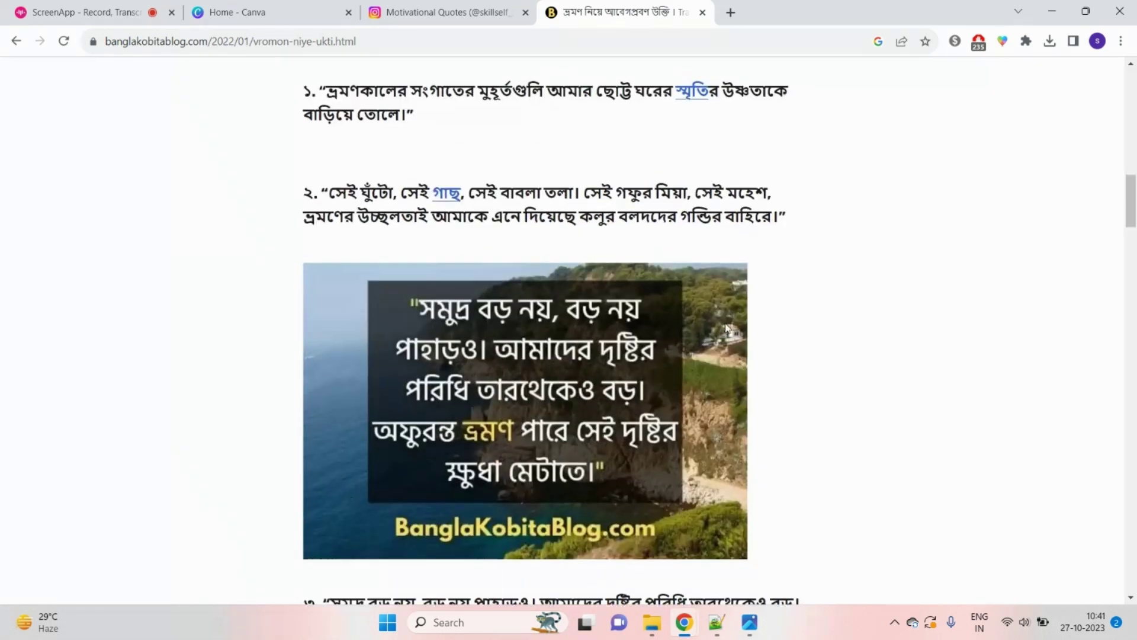
pyautogui.scroll(2, 388, 275)
pyautogui.moveTo(332, 236); pyautogui.dragTo(425, 252)
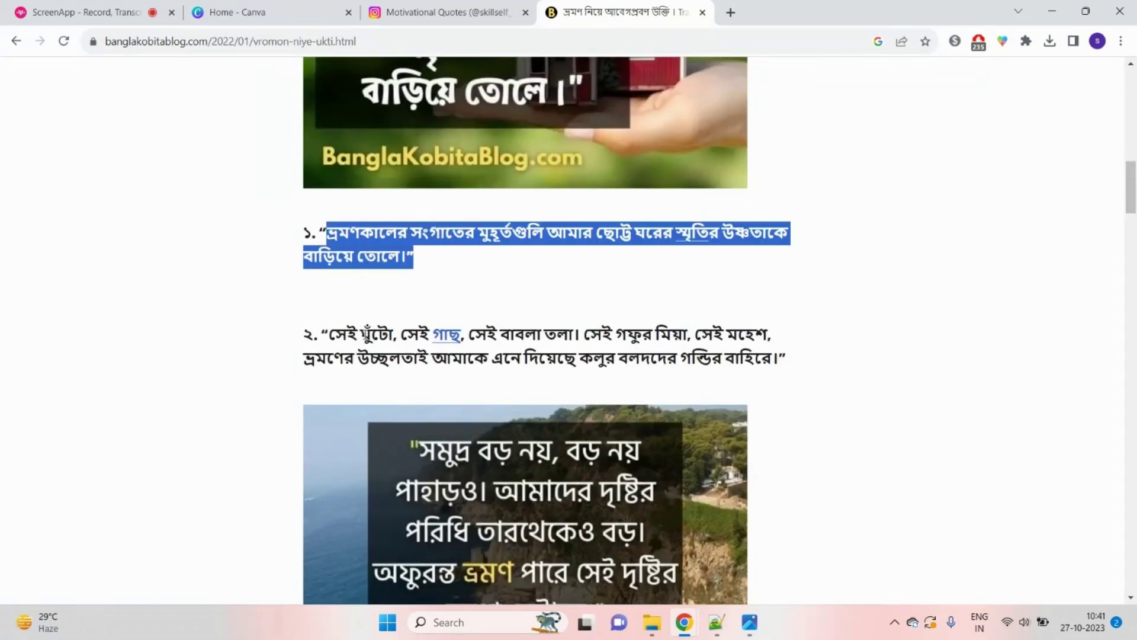
pyautogui.moveTo(361, 332); pyautogui.dragTo(754, 390)
pyautogui.scroll(-15, 818, 397)
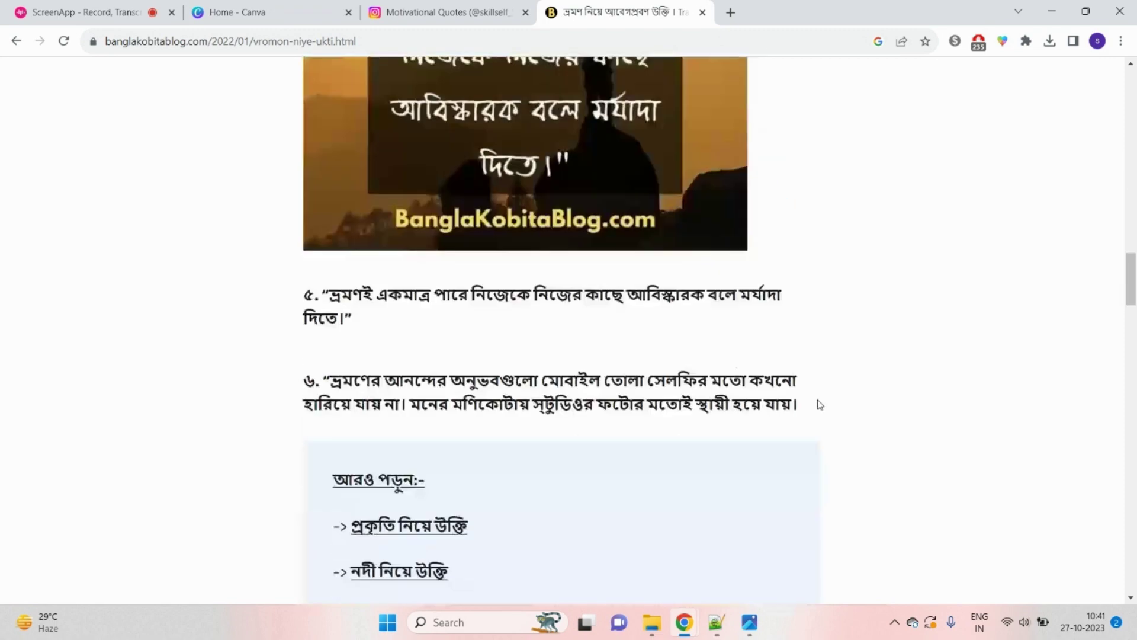
pyautogui.scroll(12, 27, 188)
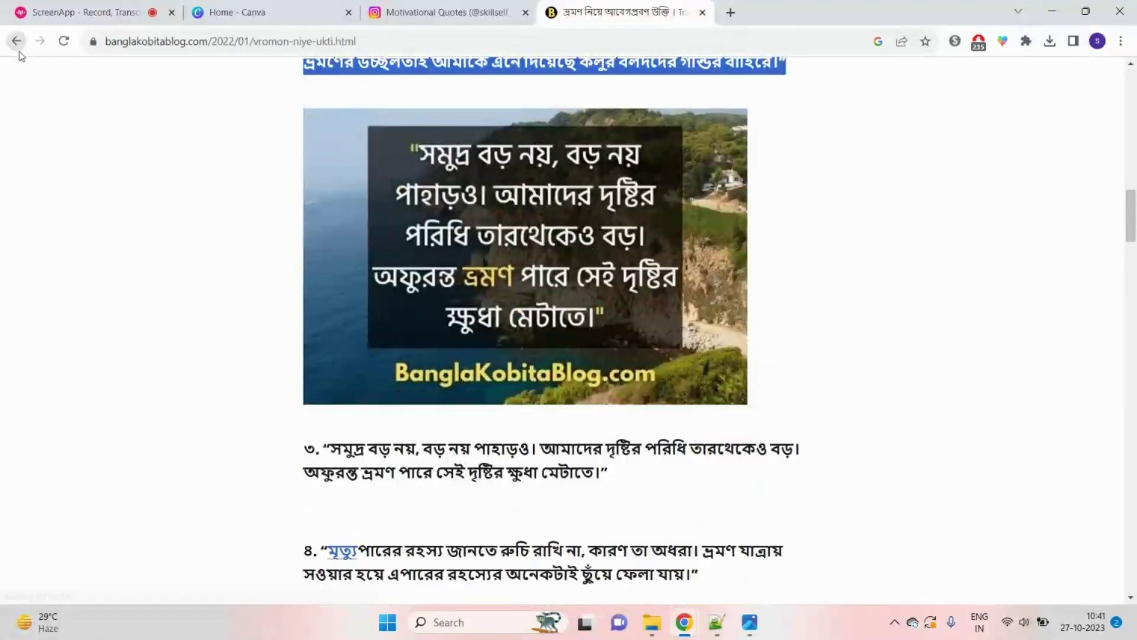
pyautogui.click(16, 42)
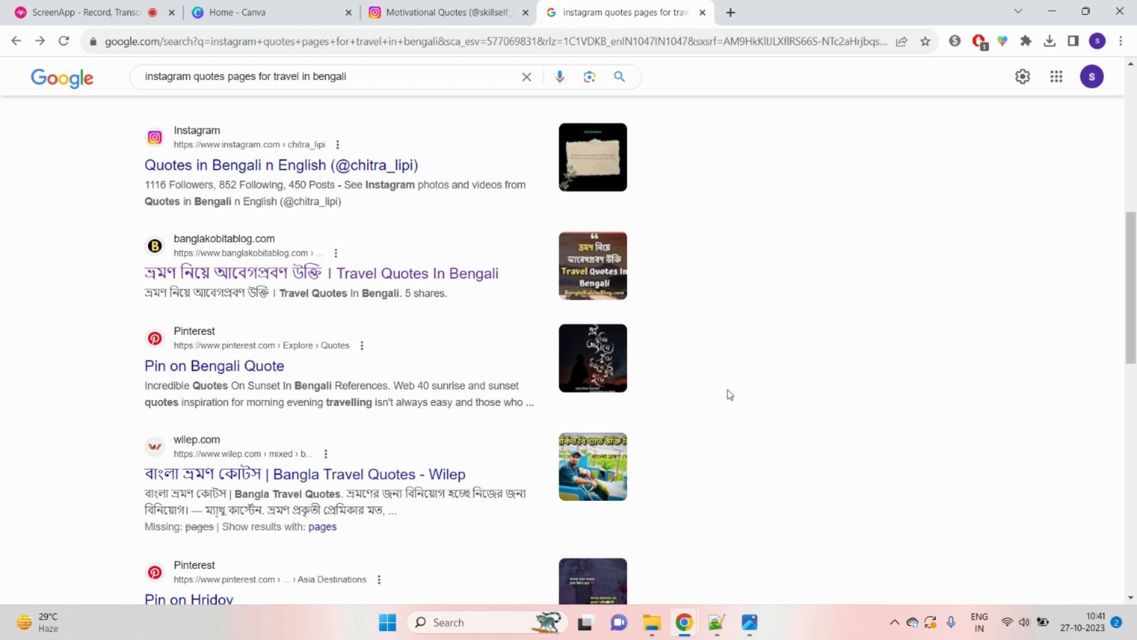
# Step: Browse Google Images results for Bengali travel quotes and preview the first boat quote image
pyautogui.click(725, 558)
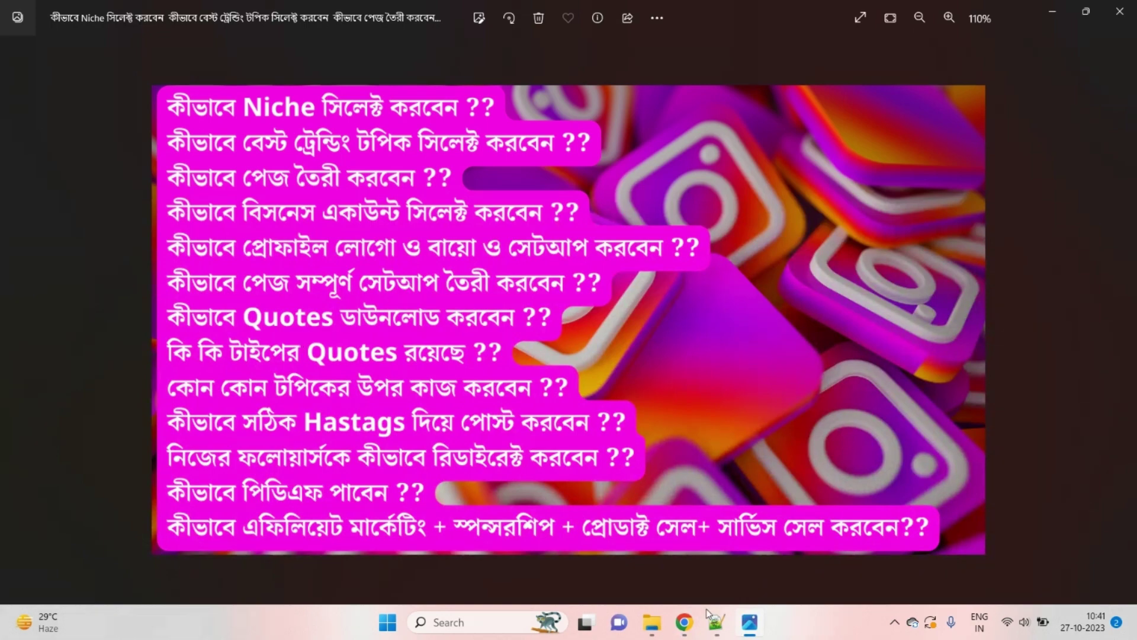
pyautogui.moveTo(684, 622)
pyautogui.click(597, 578)
pyautogui.scroll(8, 368, 249)
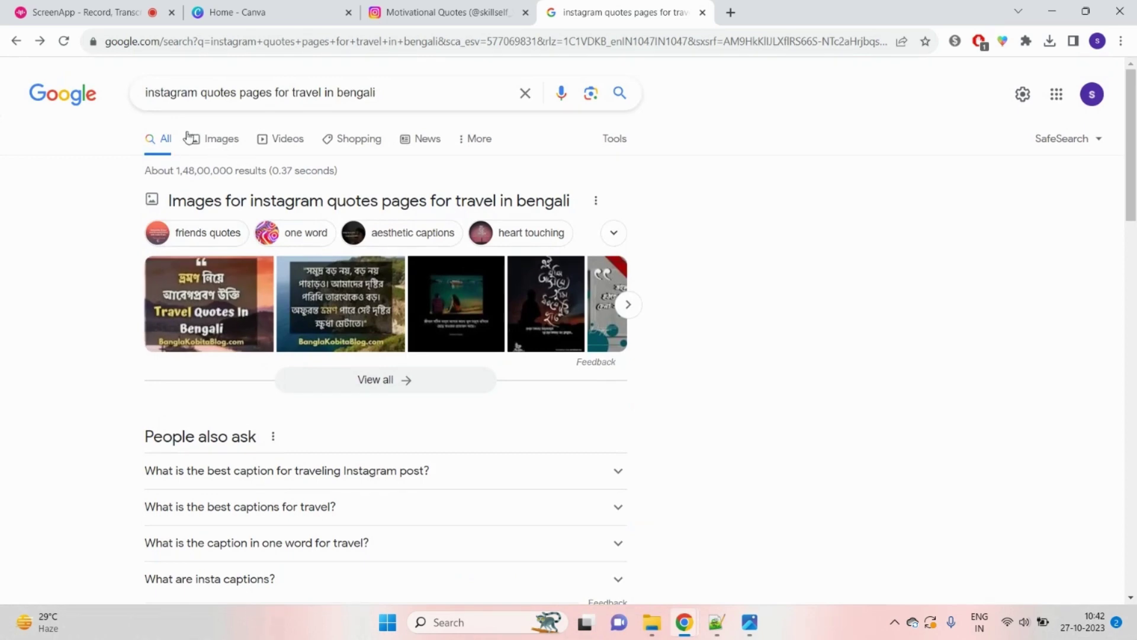
pyautogui.click(209, 144)
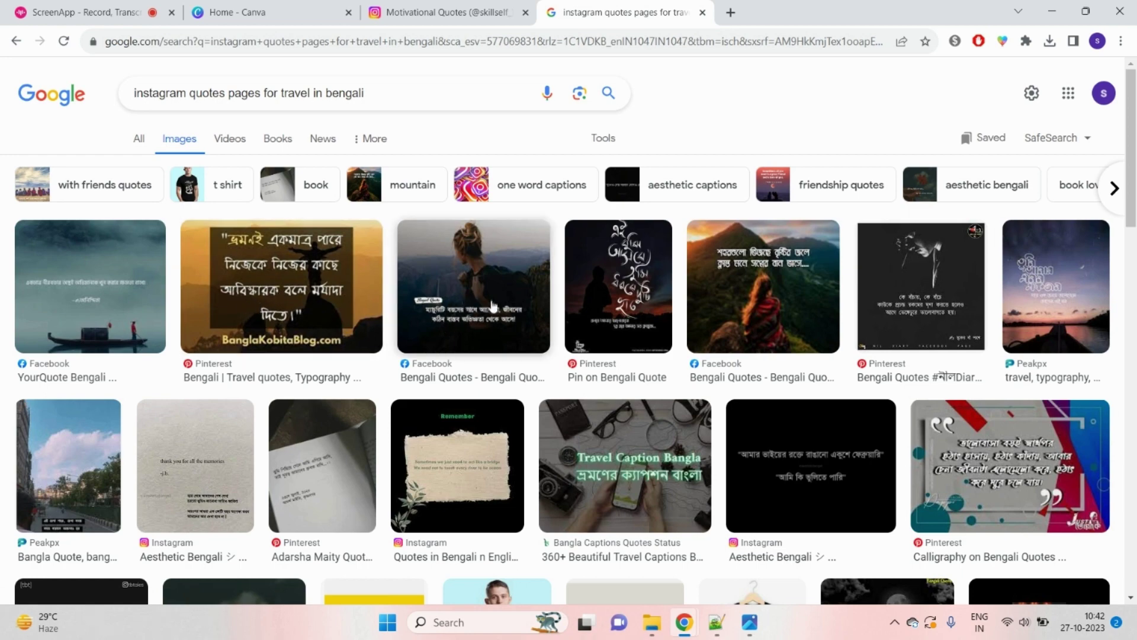
pyautogui.click(51, 269)
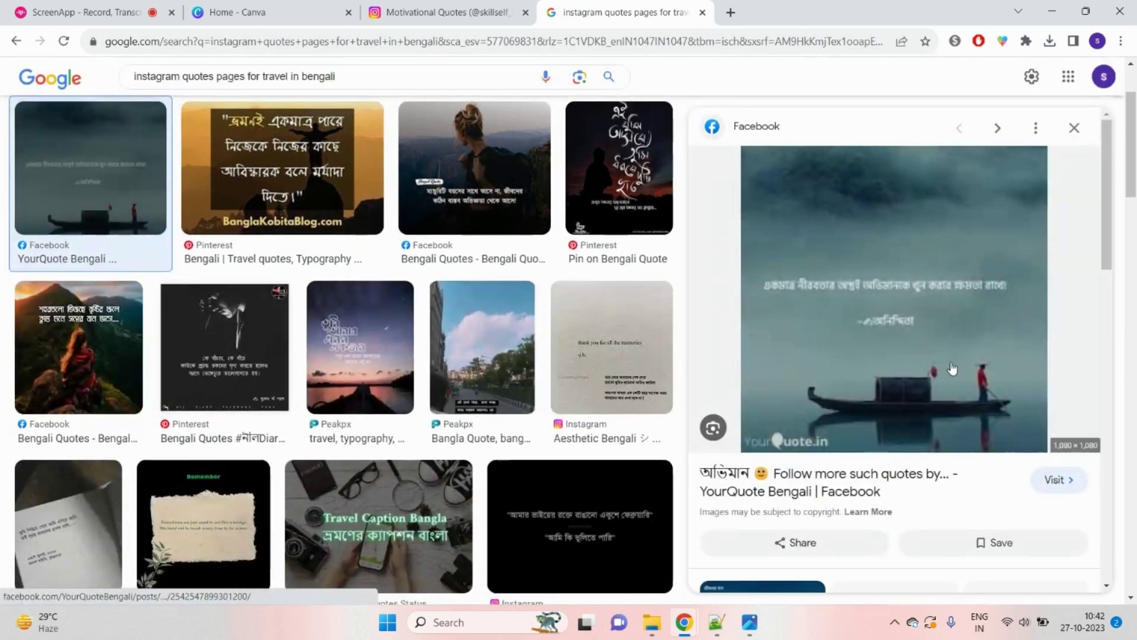
pyautogui.hotkey('alt', 'Tab')
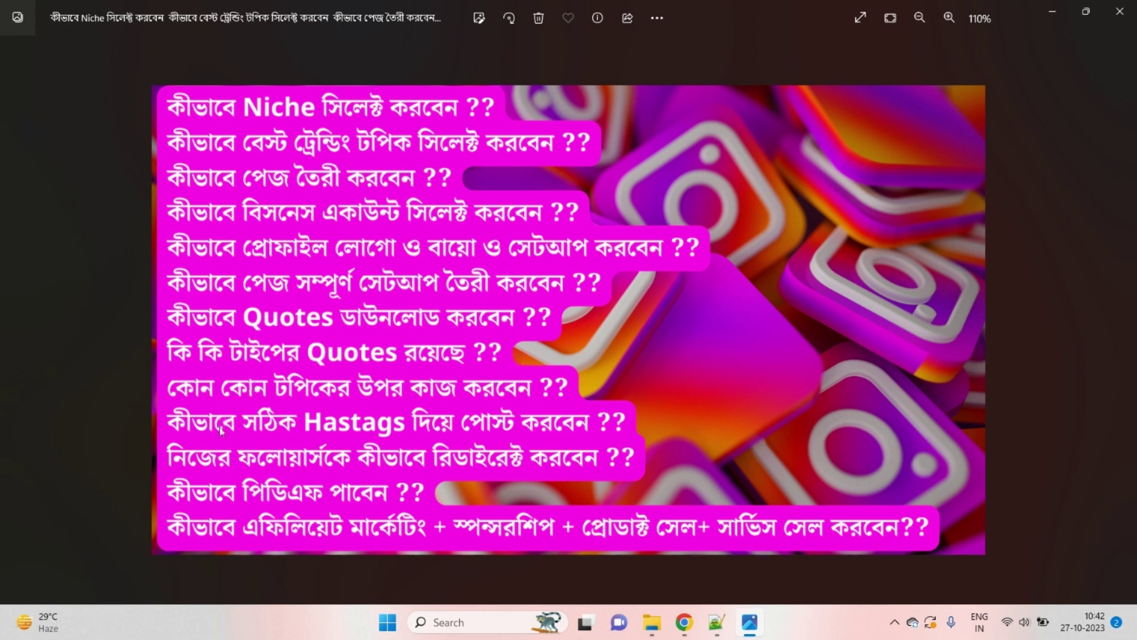
pyautogui.click(685, 622)
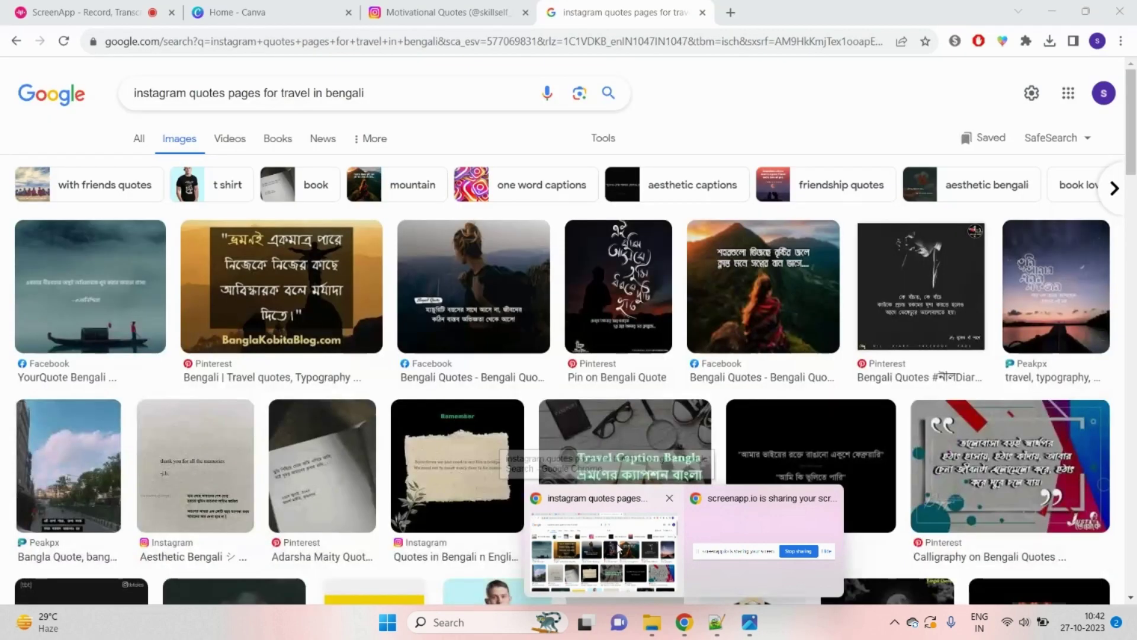
pyautogui.click(621, 557)
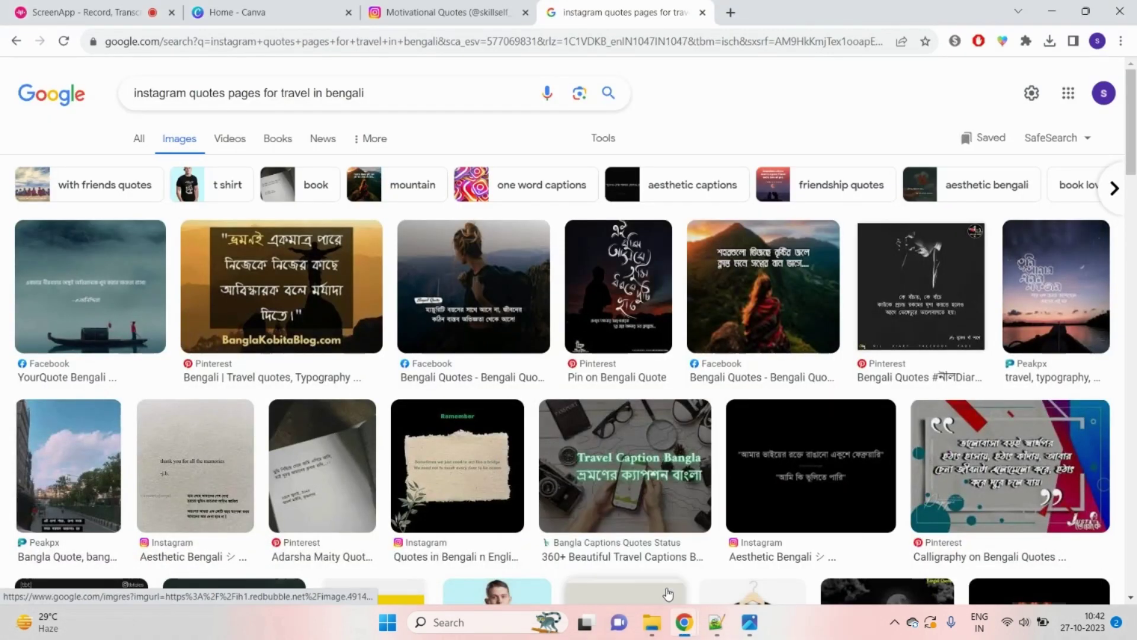
# Step: From Canva Home, start a new blank square Instagram Post design
pyautogui.click(415, 12)
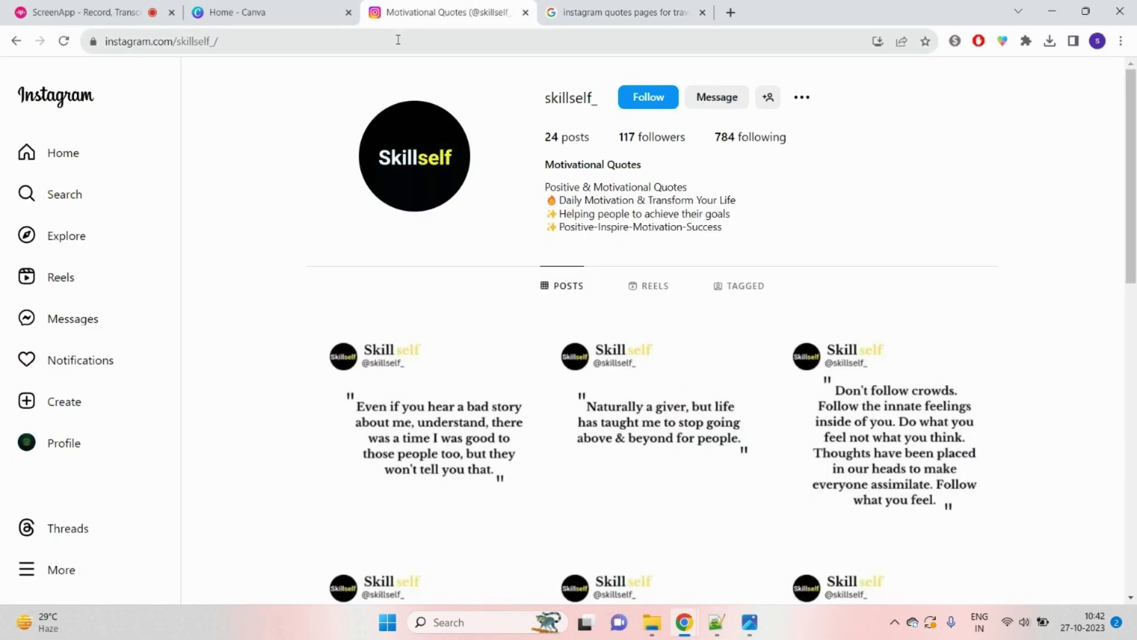
pyautogui.click(391, 40)
pyautogui.click(331, 15)
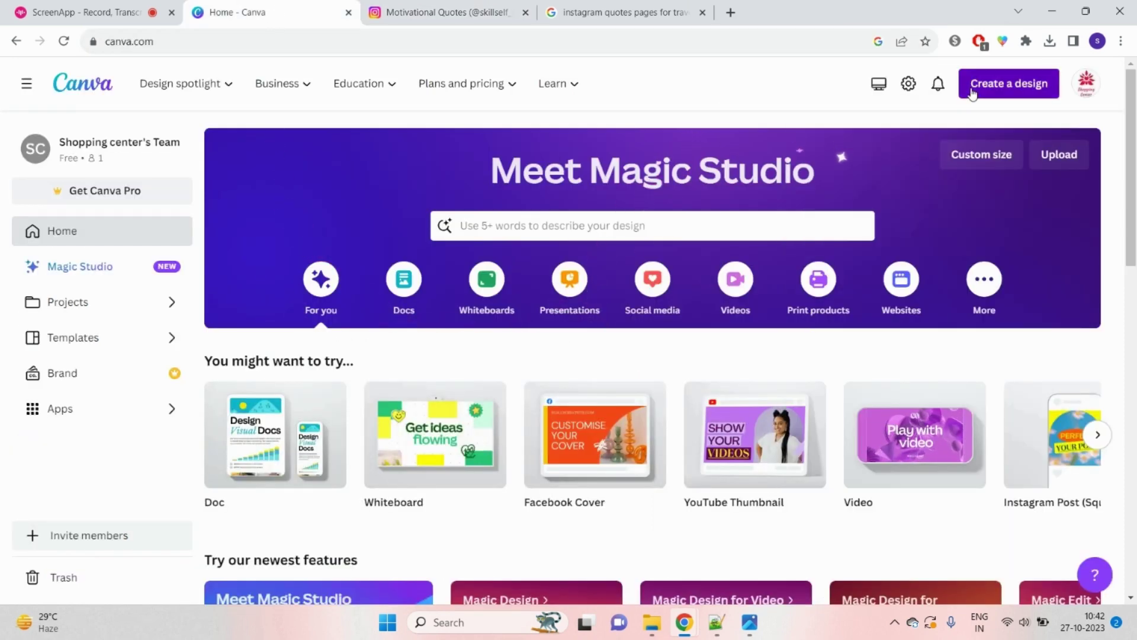
pyautogui.click(977, 84)
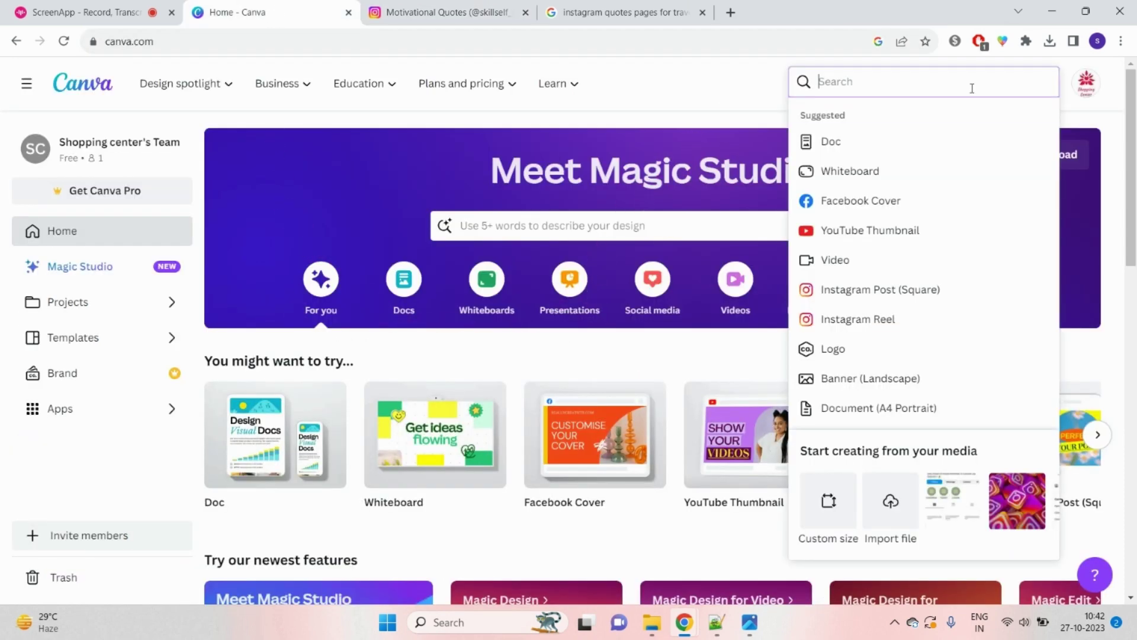
pyautogui.click(905, 300)
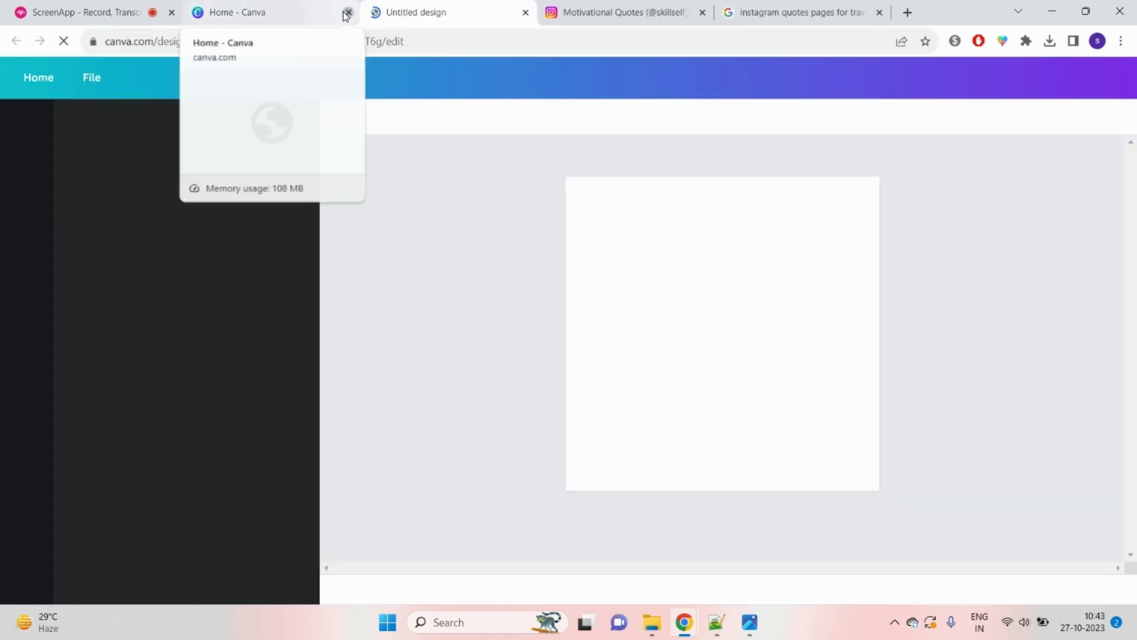
# Step: Close the Canva Home tab and scroll through the quote templates
pyautogui.click(347, 13)
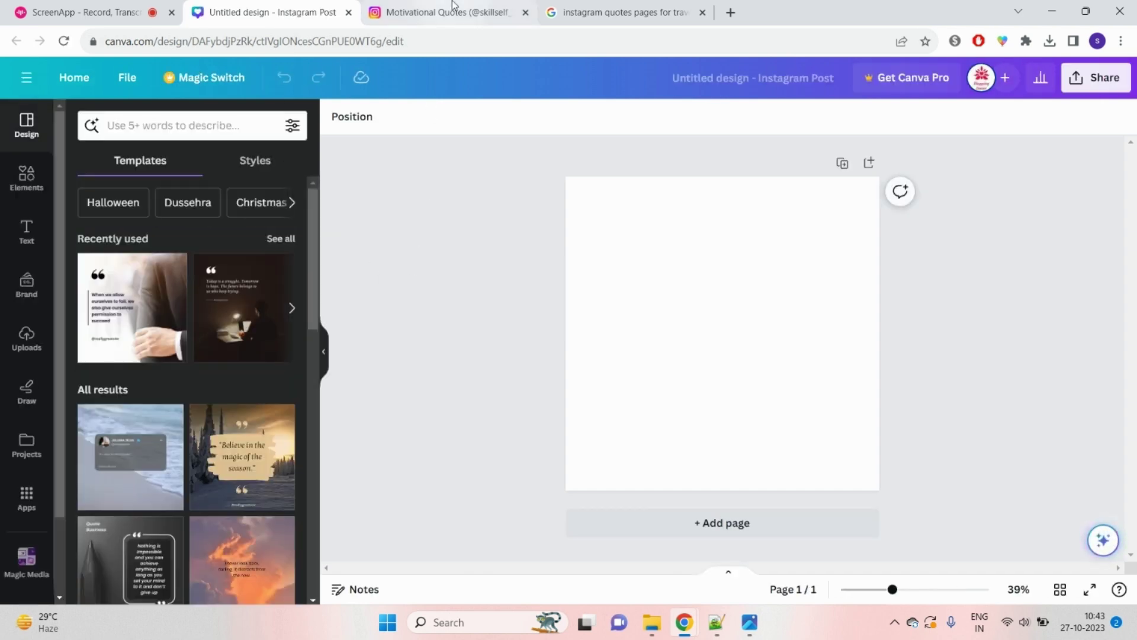
pyautogui.scroll(-4, 190, 339)
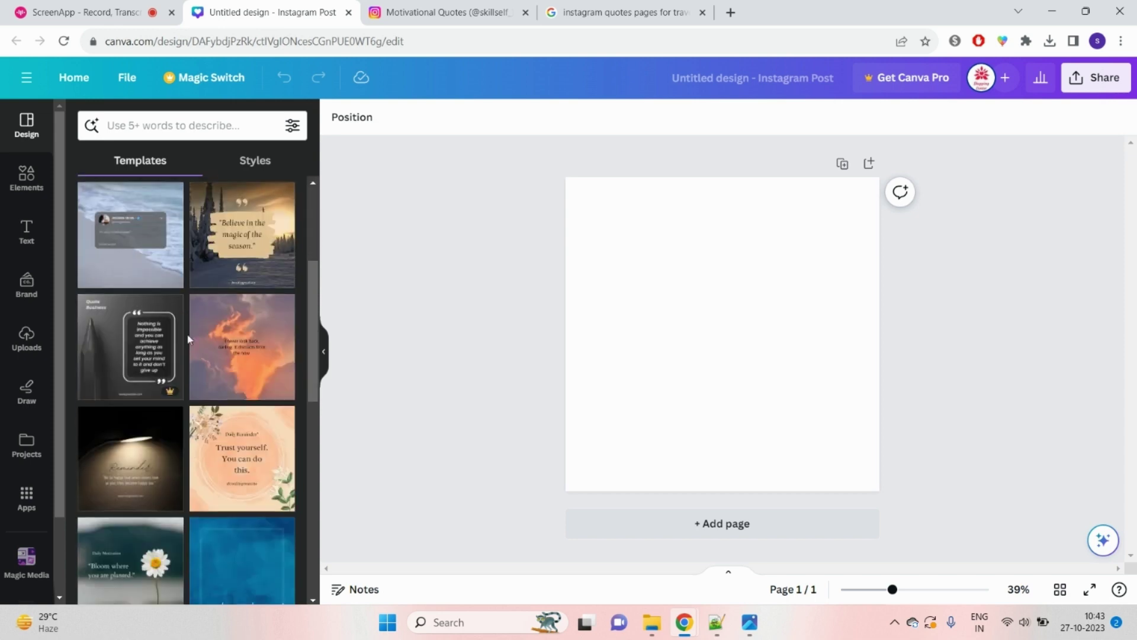
pyautogui.scroll(-5, 188, 339)
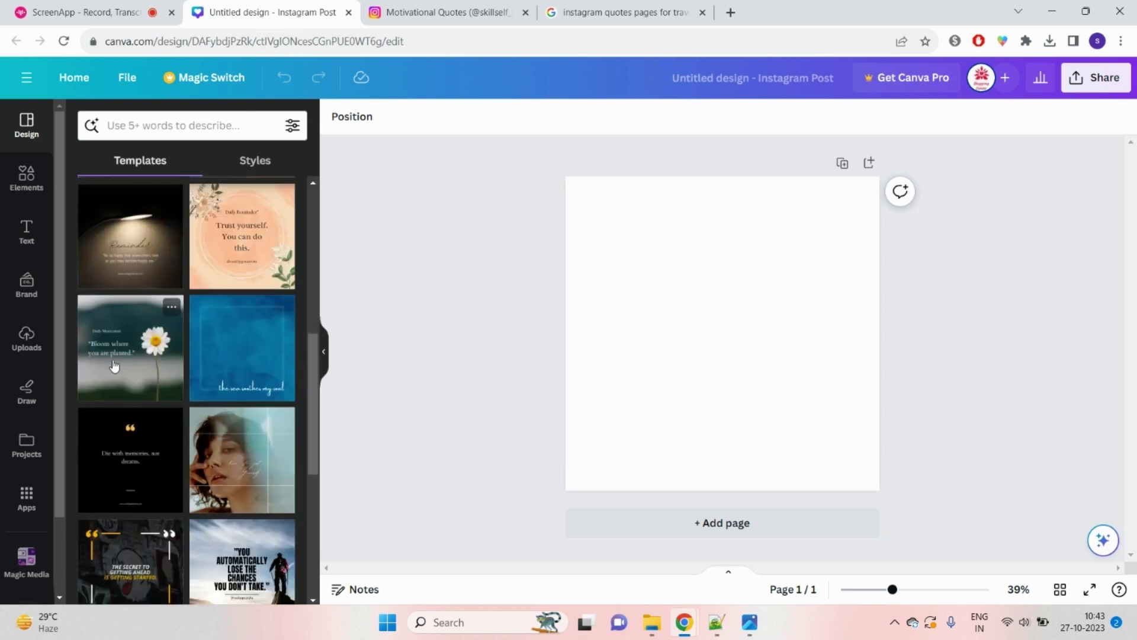
# Step: Apply the 'Bloom where you are planted' template and delete its Daily Motivation and quote text
pyautogui.click(116, 366)
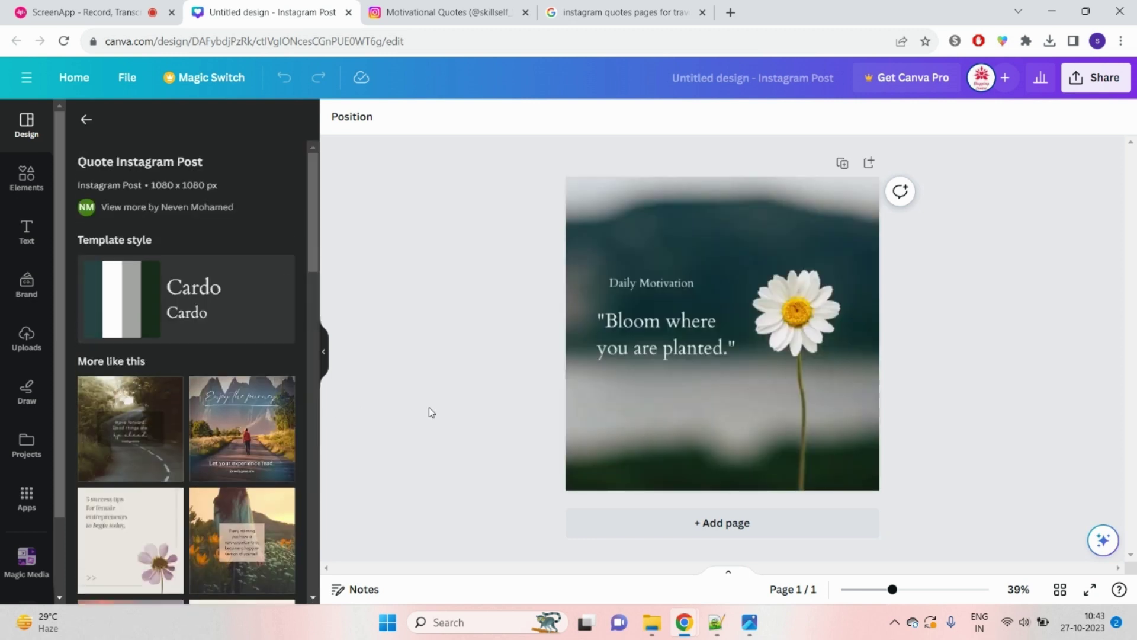
pyautogui.click(596, 302)
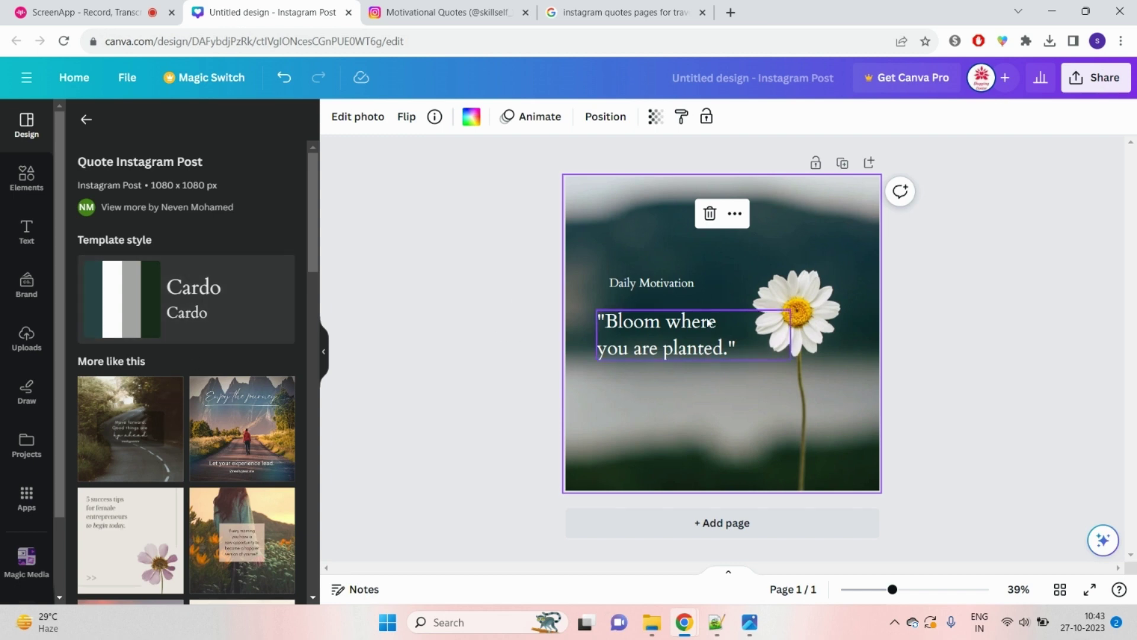
pyautogui.click(659, 284)
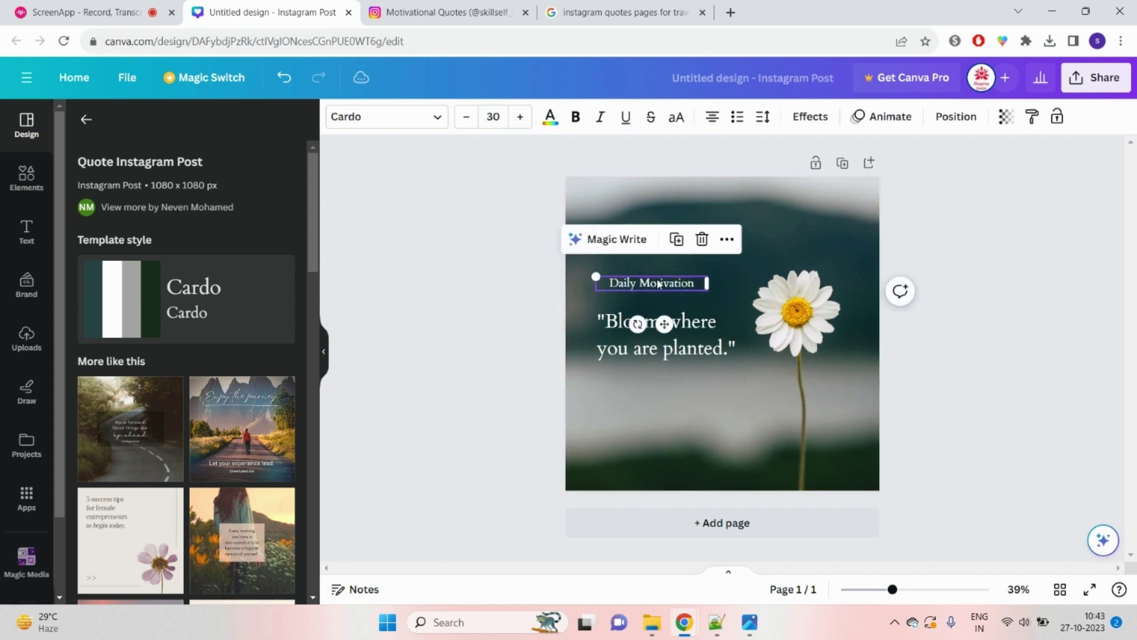
pyautogui.click(702, 238)
pyautogui.click(677, 310)
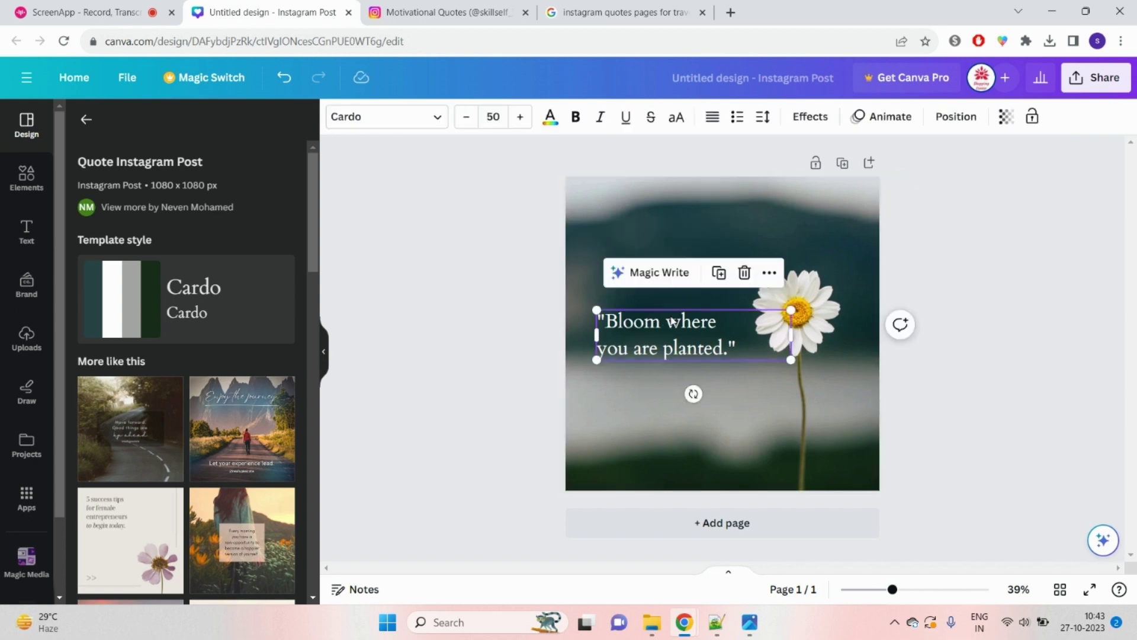
pyautogui.click(743, 270)
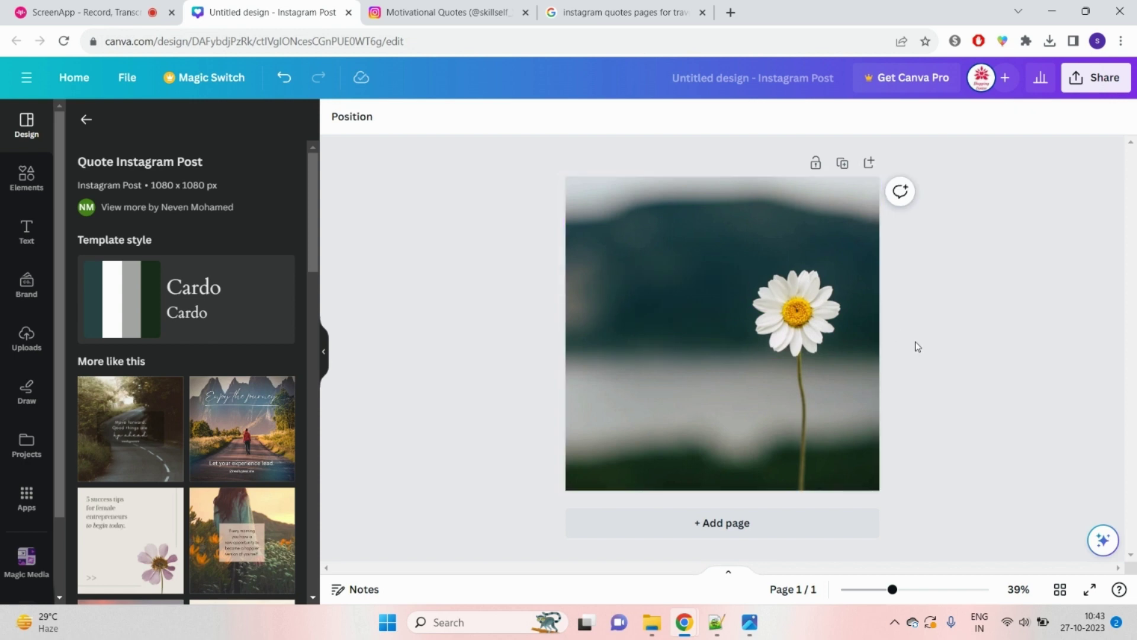
pyautogui.click(448, 11)
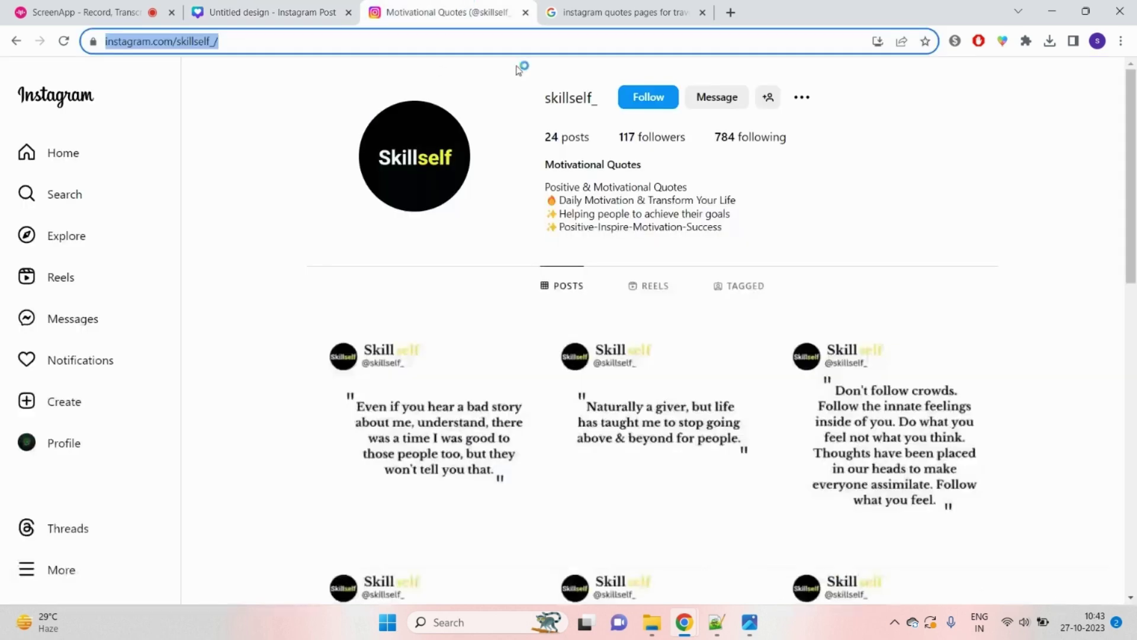
# Step: Copy the three-line 'Be thankful for yesterday' quote from the intexspeed.com captions page
pyautogui.click(622, 12)
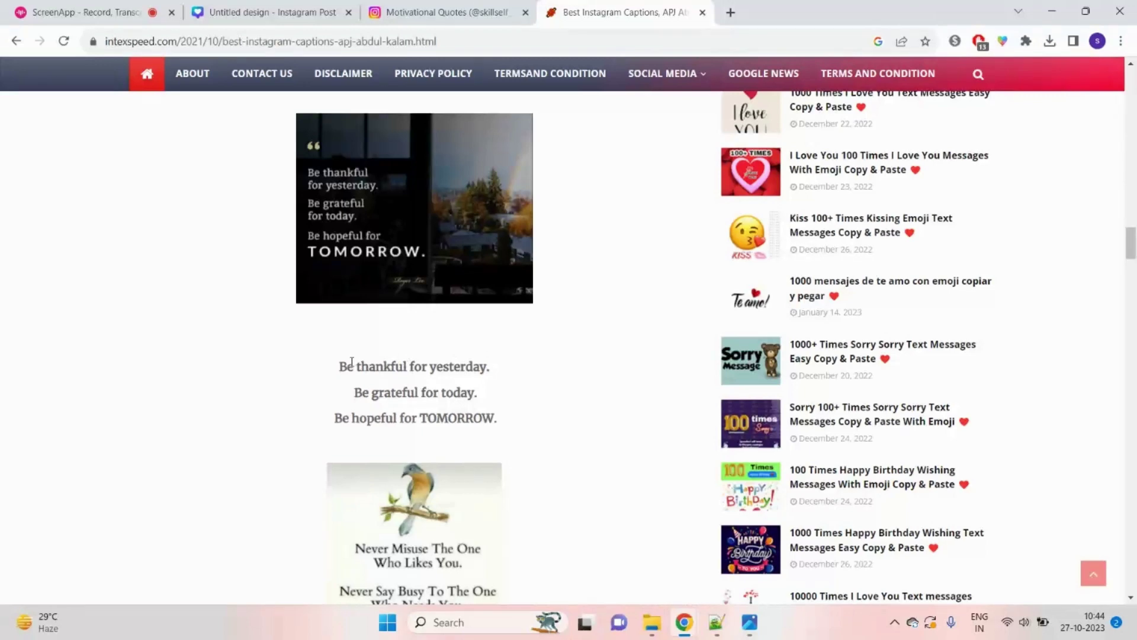
pyautogui.moveTo(342, 364); pyautogui.dragTo(498, 419)
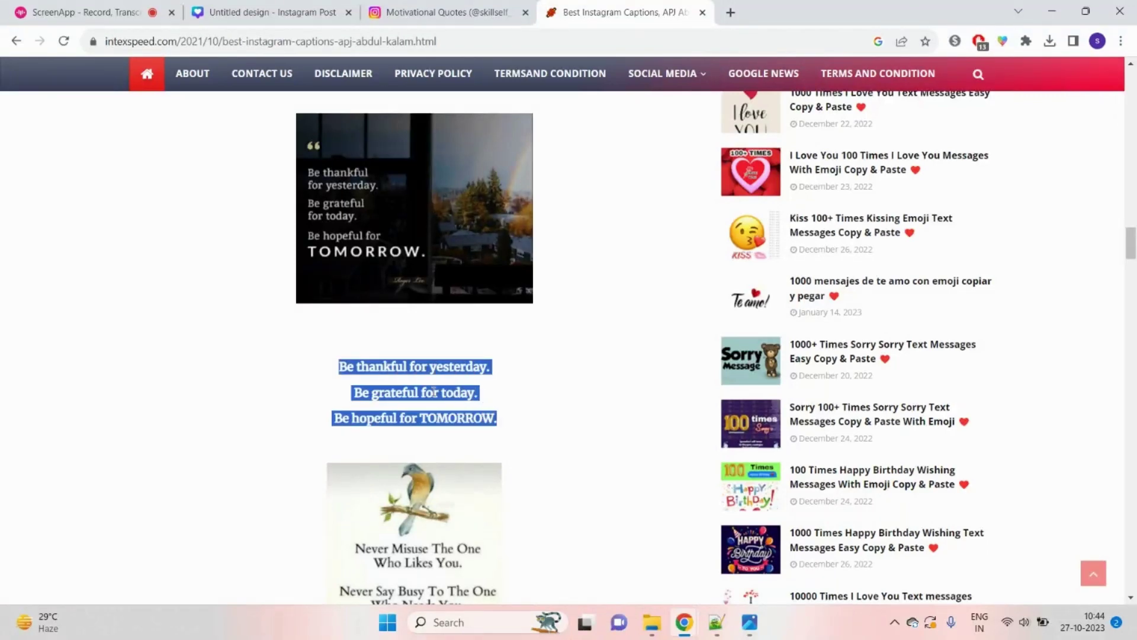
pyautogui.rightClick(484, 387)
pyautogui.click(482, 401)
pyautogui.rightClick(417, 368)
pyautogui.click(452, 382)
pyautogui.click(716, 622)
# Step: Paste the English quote over the Bengali text in Notepad++, then cut it all as plain text
pyautogui.rightClick(154, 92)
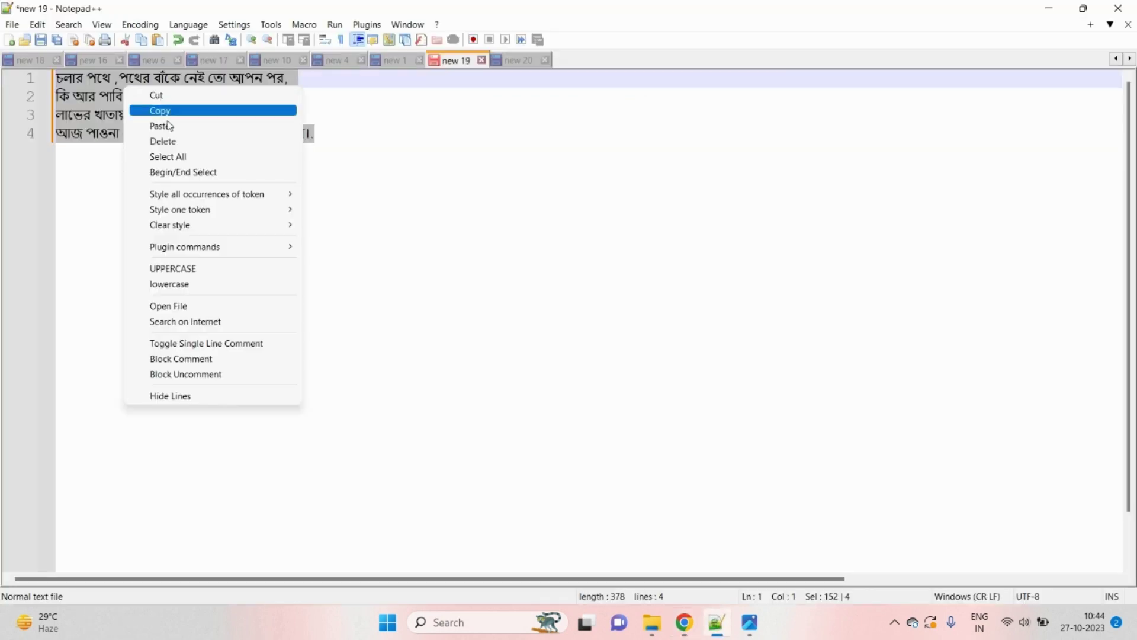
pyautogui.click(166, 124)
pyautogui.hotkey('ctrl', 'a')
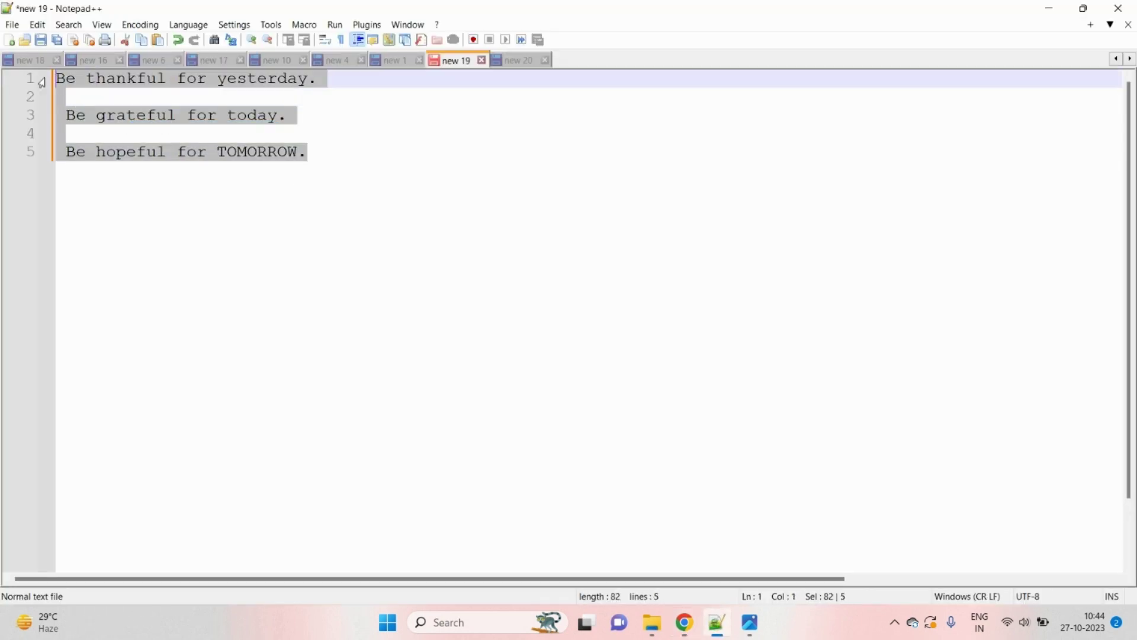
pyautogui.rightClick(176, 79)
pyautogui.click(228, 85)
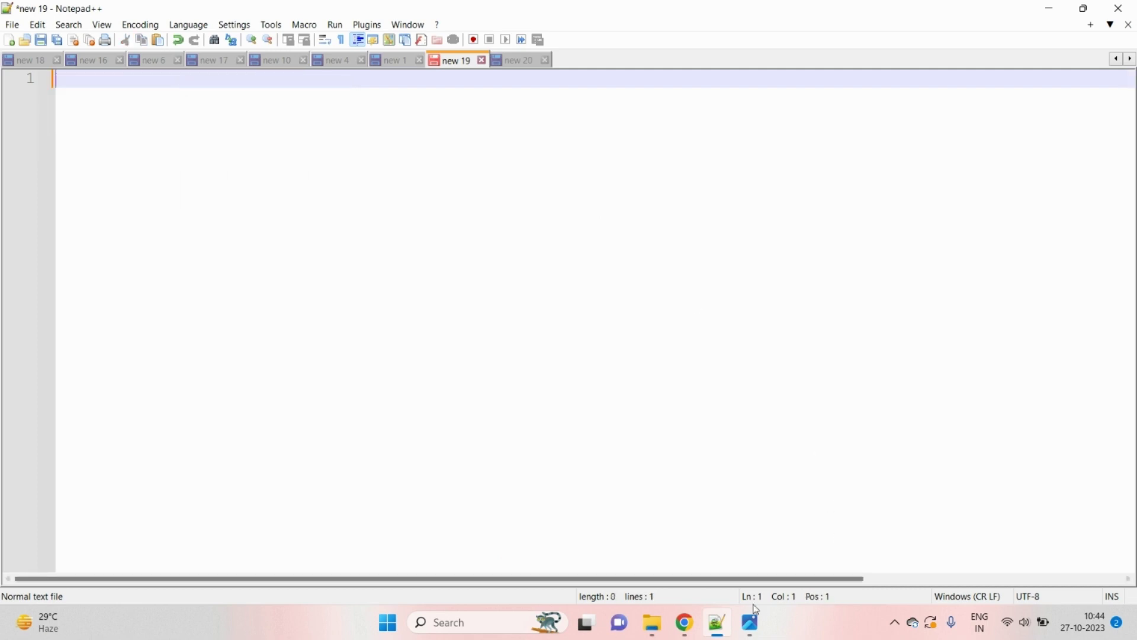
# Step: Go back to the Canva daisy design tab
pyautogui.moveTo(685, 622)
pyautogui.click(595, 500)
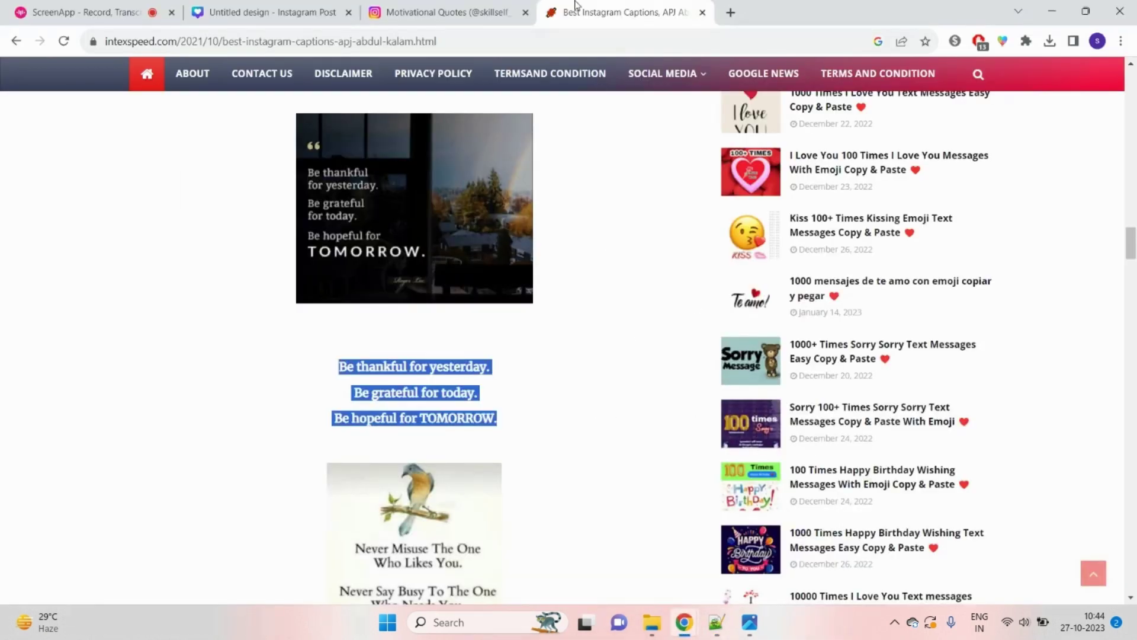
pyautogui.click(447, 12)
pyautogui.click(185, 13)
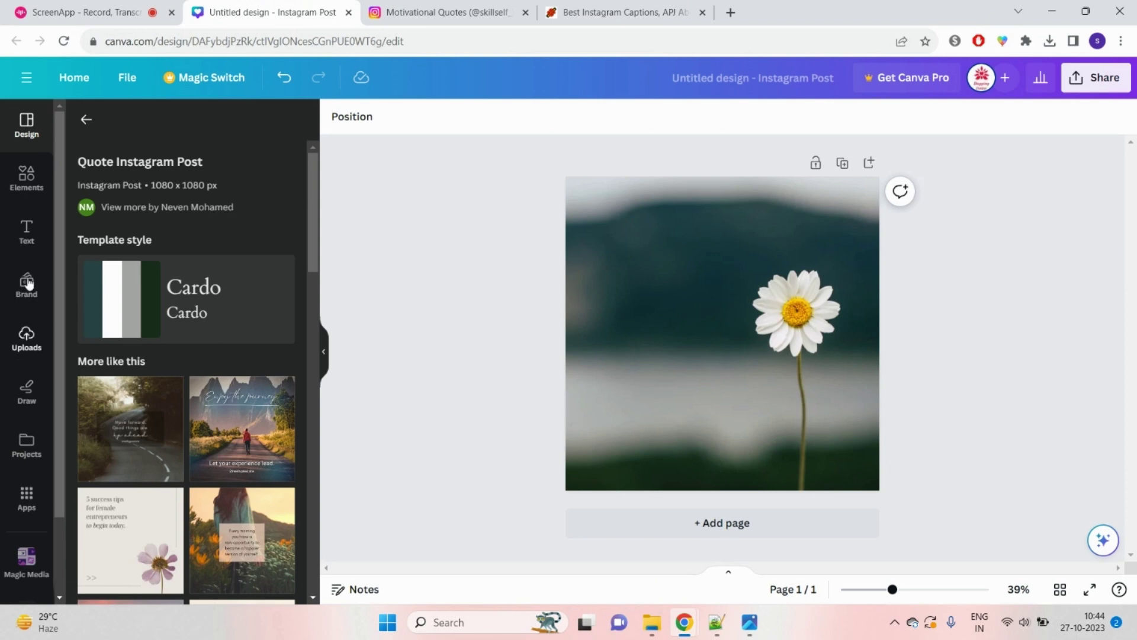
# Step: Add a subheading text element and raise its font size to 50
pyautogui.click(27, 240)
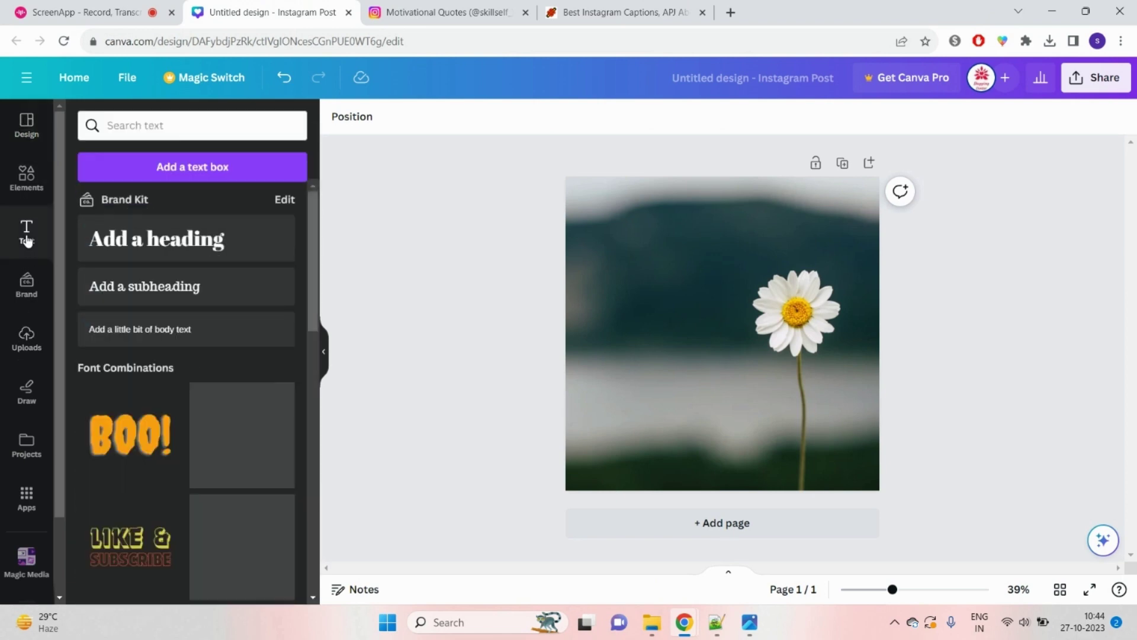
pyautogui.click(167, 292)
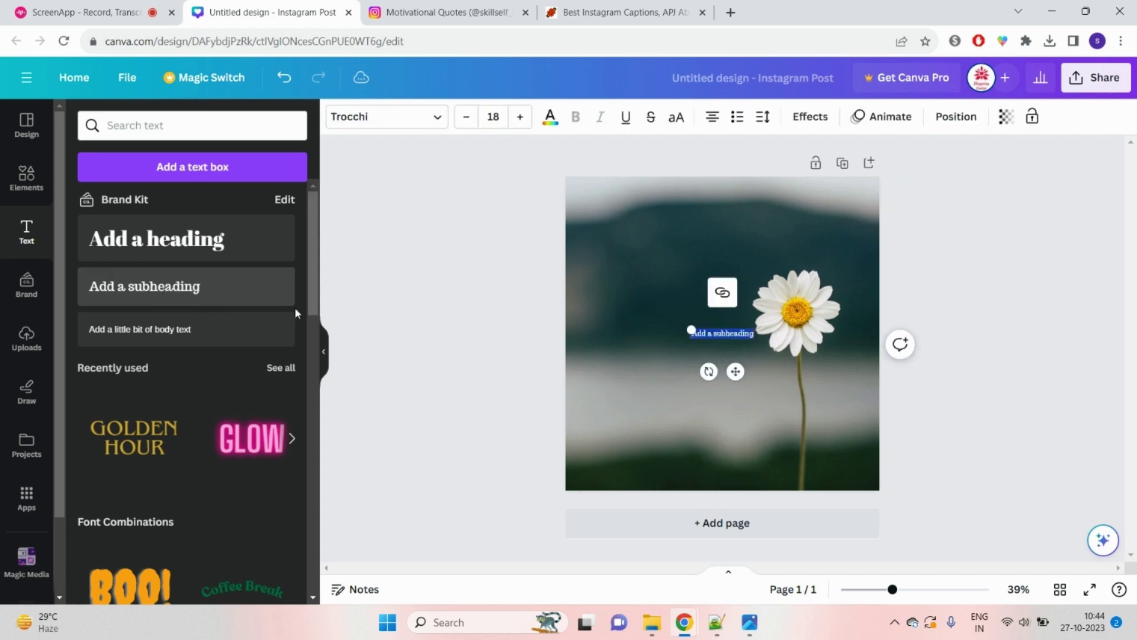
pyautogui.click(674, 409)
pyautogui.click(731, 338)
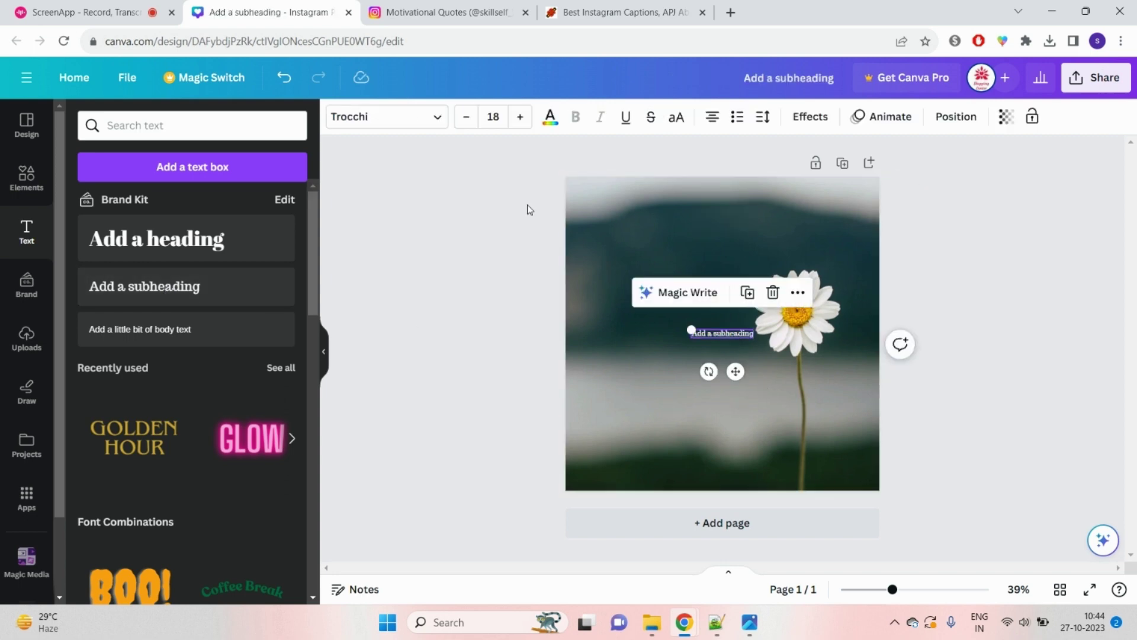
pyautogui.click(521, 117)
pyautogui.click(521, 117)
pyautogui.click(521, 118)
pyautogui.click(521, 117)
pyautogui.click(522, 118)
pyautogui.click(521, 118)
pyautogui.click(522, 118)
pyautogui.click(522, 118)
pyautogui.click(521, 118)
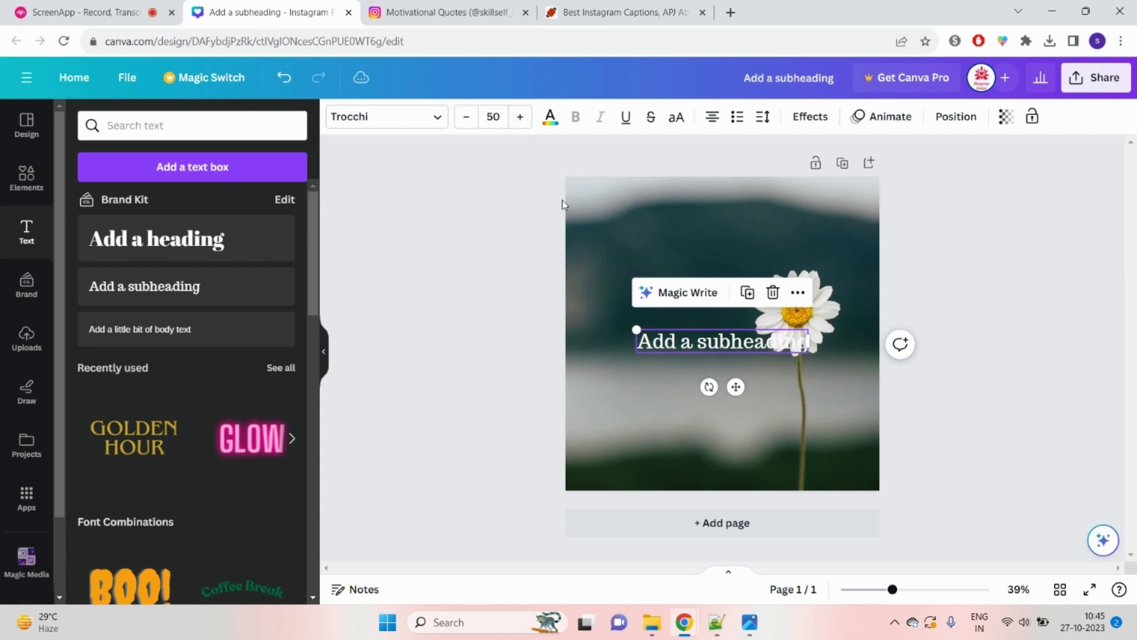
# Step: Replace the subheading placeholder with the pasted three-line 'Be thankful' quote
pyautogui.doubleClick(674, 340)
pyautogui.click(523, 347)
pyautogui.doubleClick(681, 342)
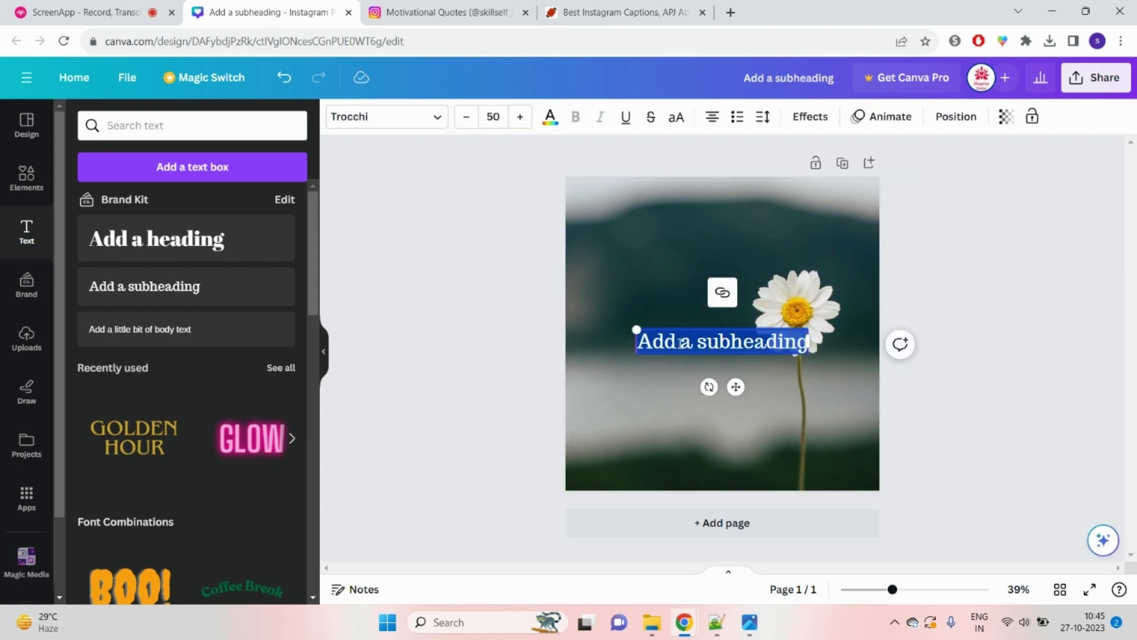
pyautogui.rightClick(681, 342)
pyautogui.click(711, 150)
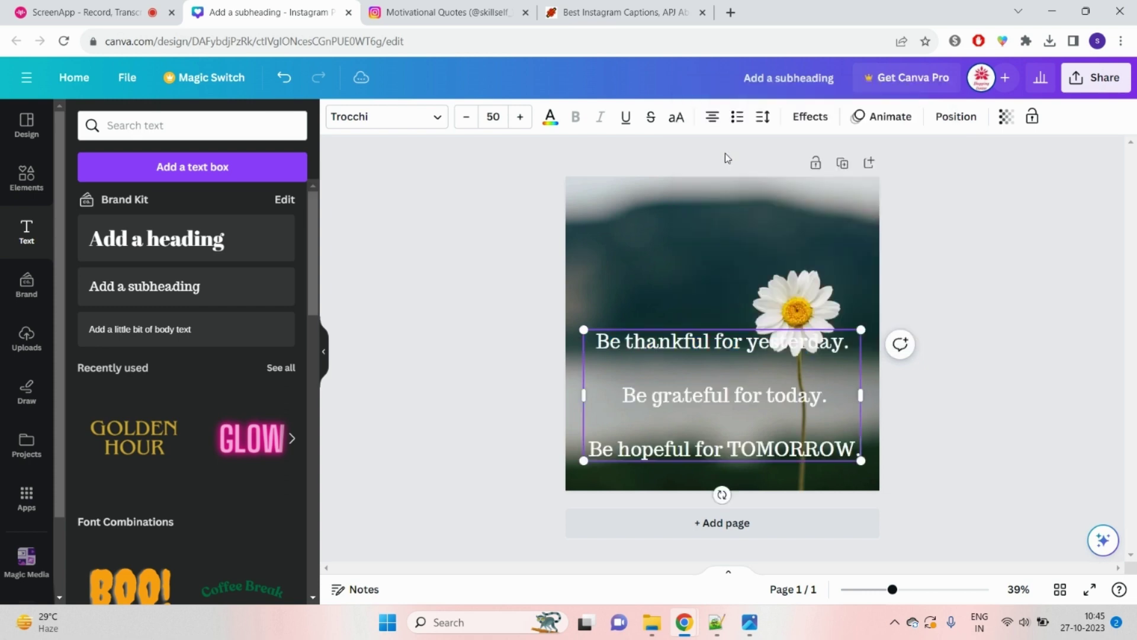
# Step: Drag the quote text up to the top edge of the daisy photo
pyautogui.click(1083, 452)
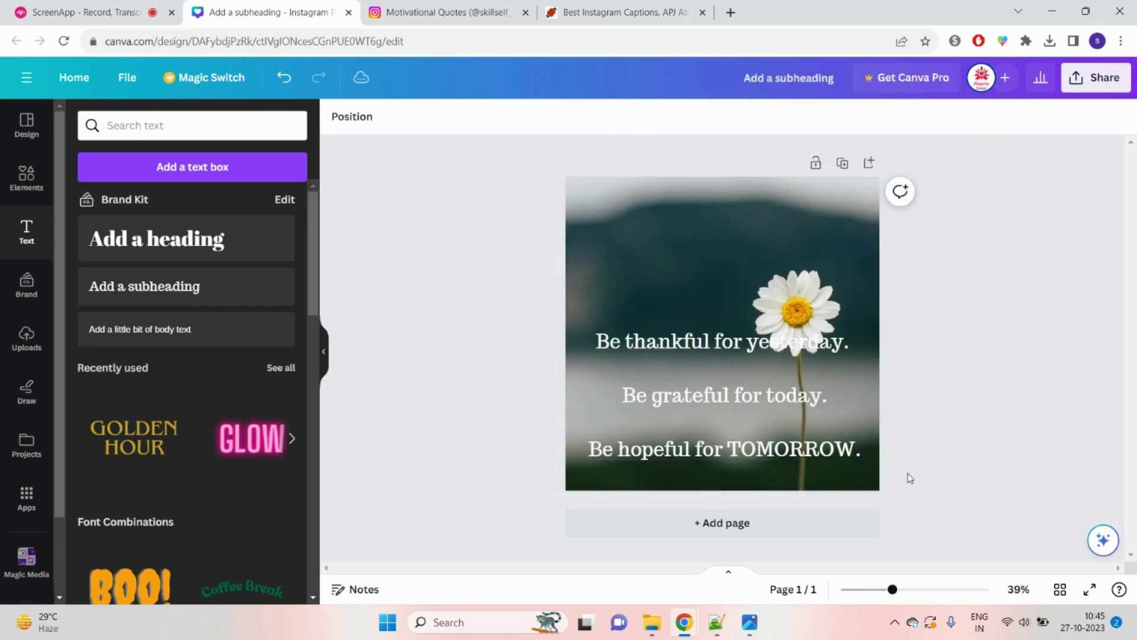
pyautogui.click(770, 422)
pyautogui.moveTo(770, 422); pyautogui.dragTo(705, 349)
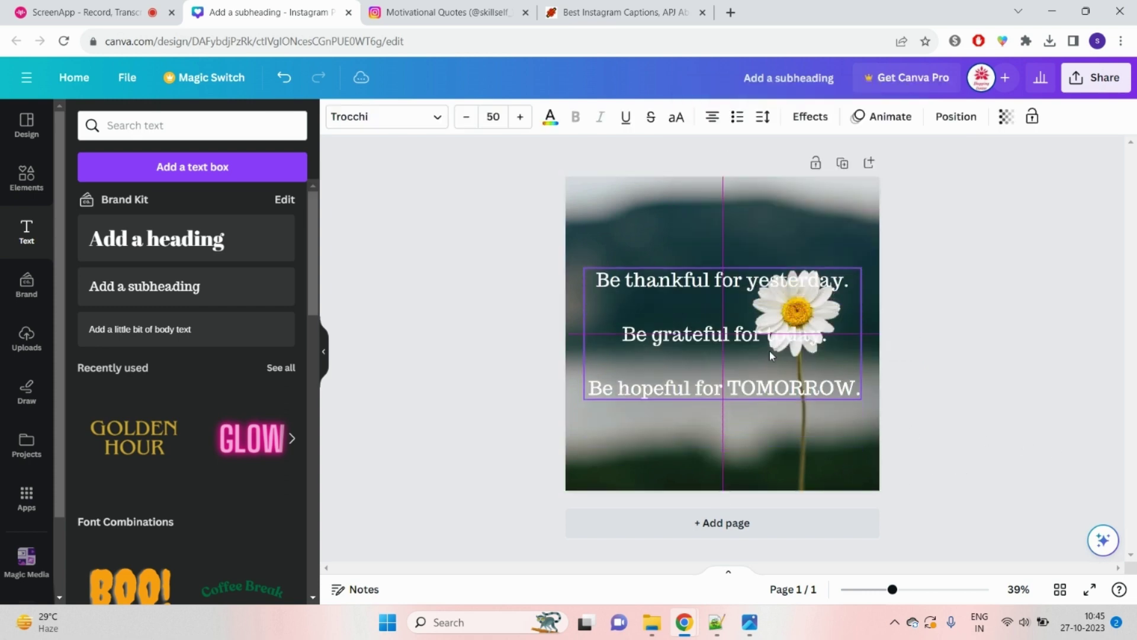
pyautogui.click(1070, 439)
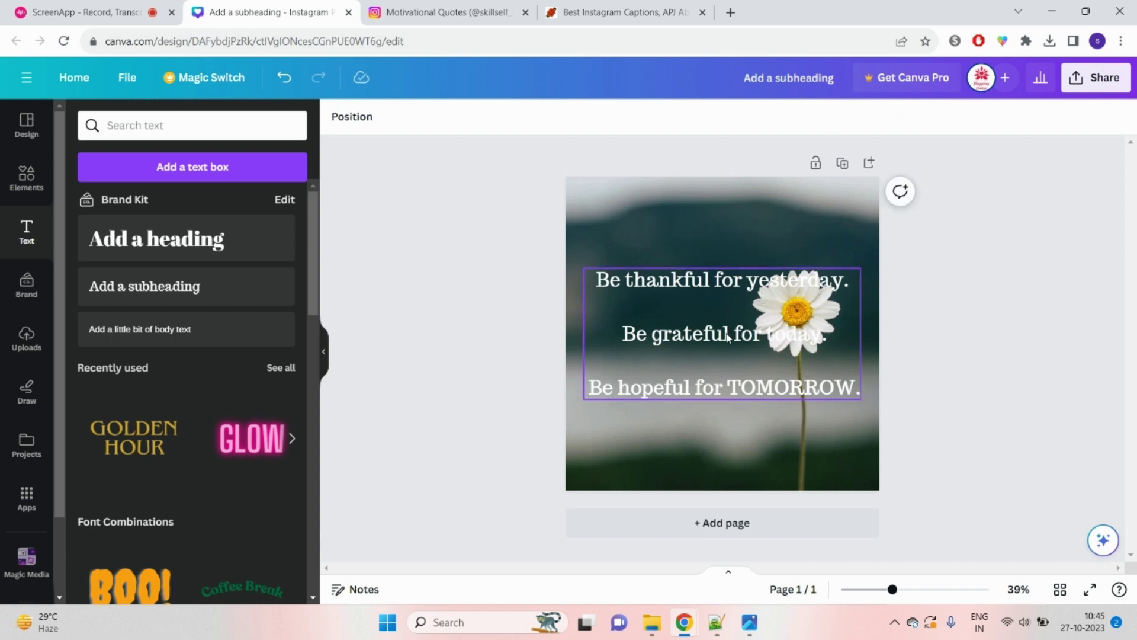
pyautogui.moveTo(728, 337); pyautogui.dragTo(687, 254)
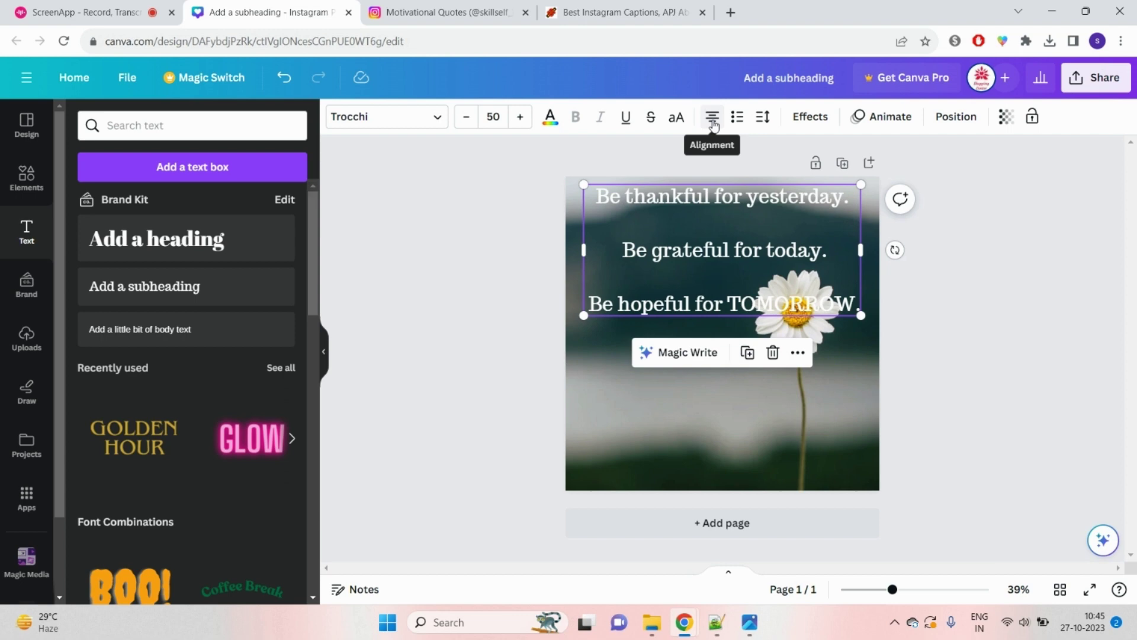
# Step: Cycle the quote's alignment to left-aligned, undoing the final alignment change
pyautogui.click(714, 119)
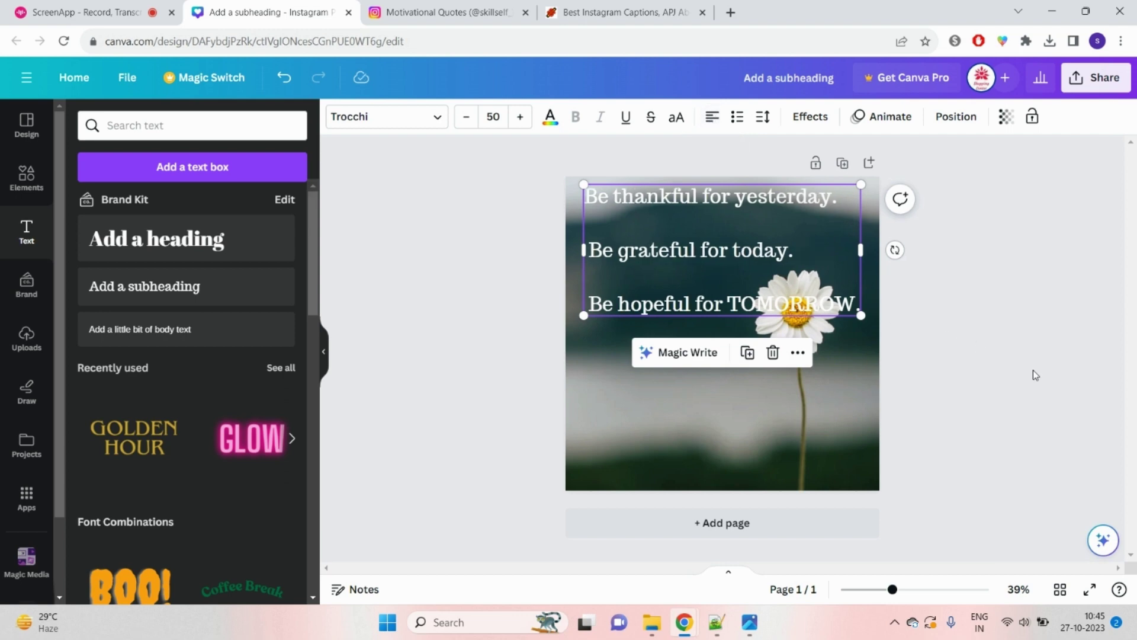
pyautogui.click(712, 118)
pyautogui.click(711, 129)
pyautogui.click(711, 129)
pyautogui.click(966, 338)
pyautogui.click(780, 276)
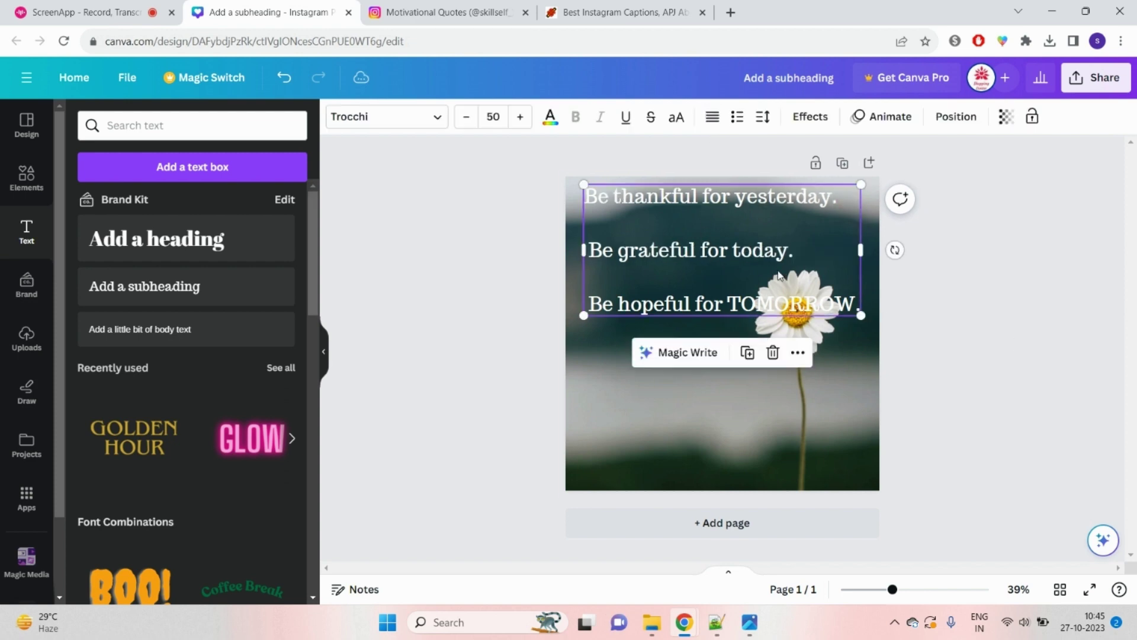
pyautogui.click(722, 120)
pyautogui.click(719, 119)
pyautogui.hotkey('ctrl', 'z')
pyautogui.hotkey('ctrl', 'z')
# Step: Set the quote's font to Belleza after briefly trying Gagalin
pyautogui.click(434, 122)
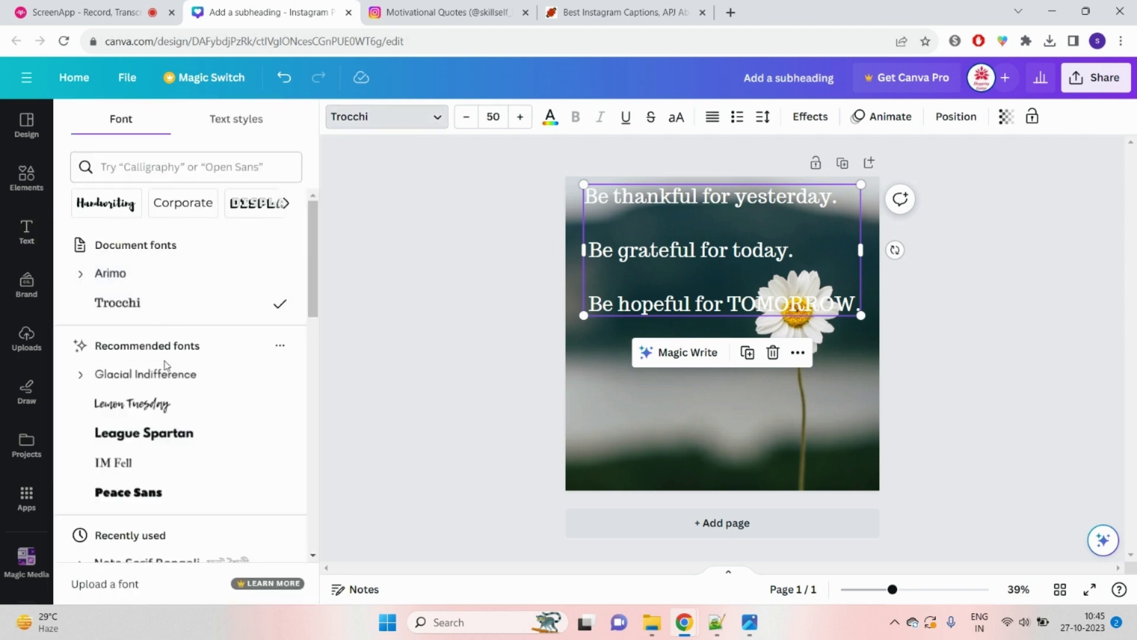
pyautogui.scroll(-5, 164, 394)
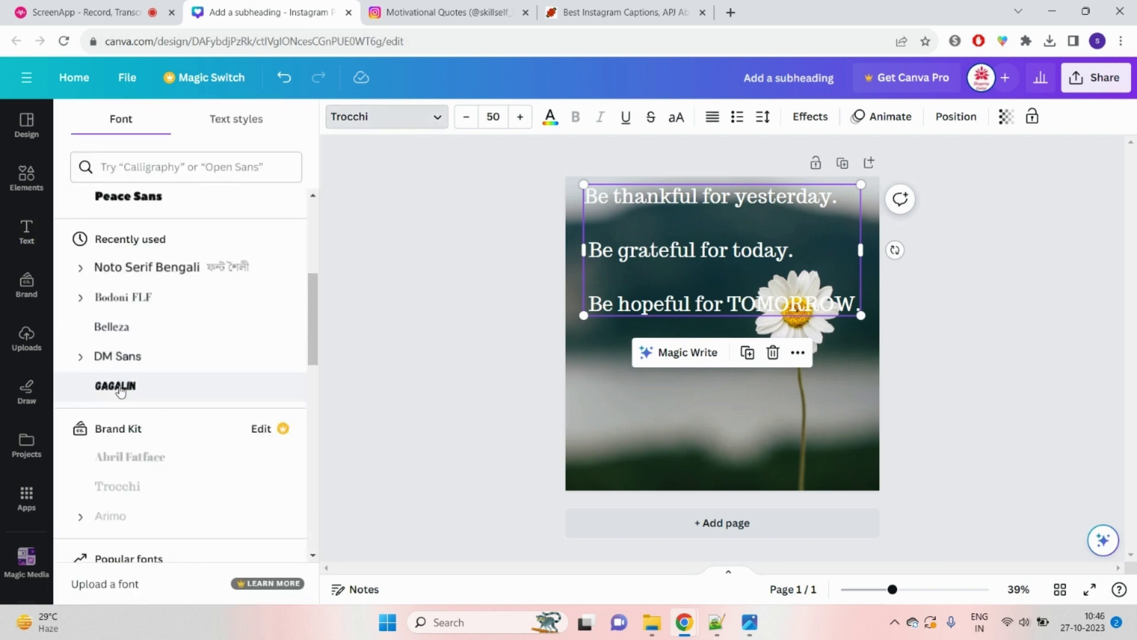
pyautogui.click(128, 388)
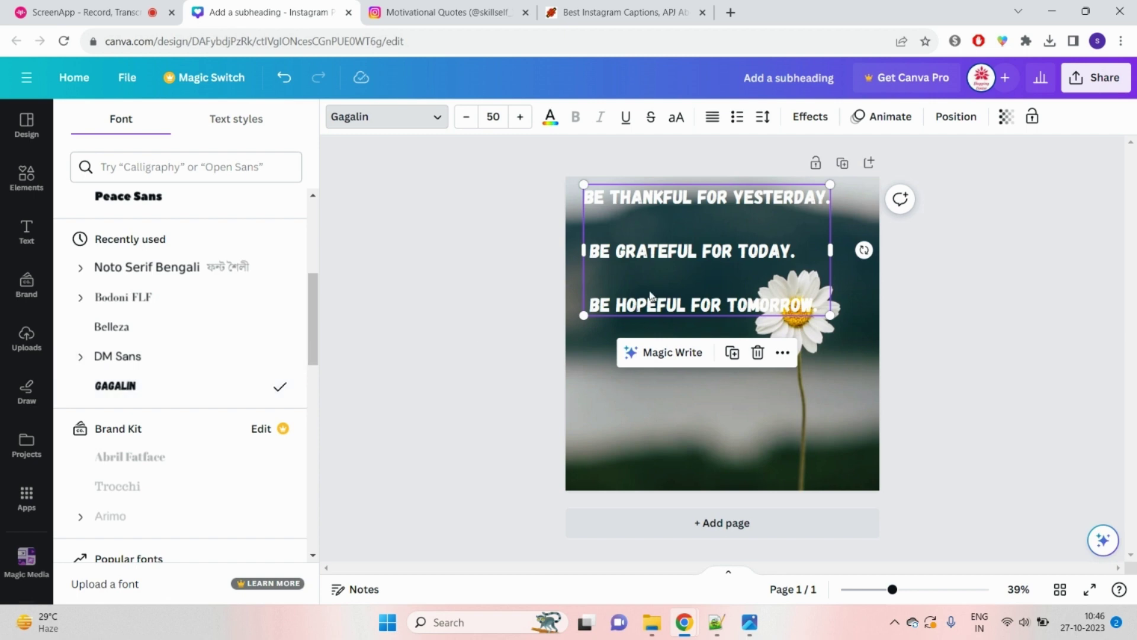
pyautogui.click(174, 333)
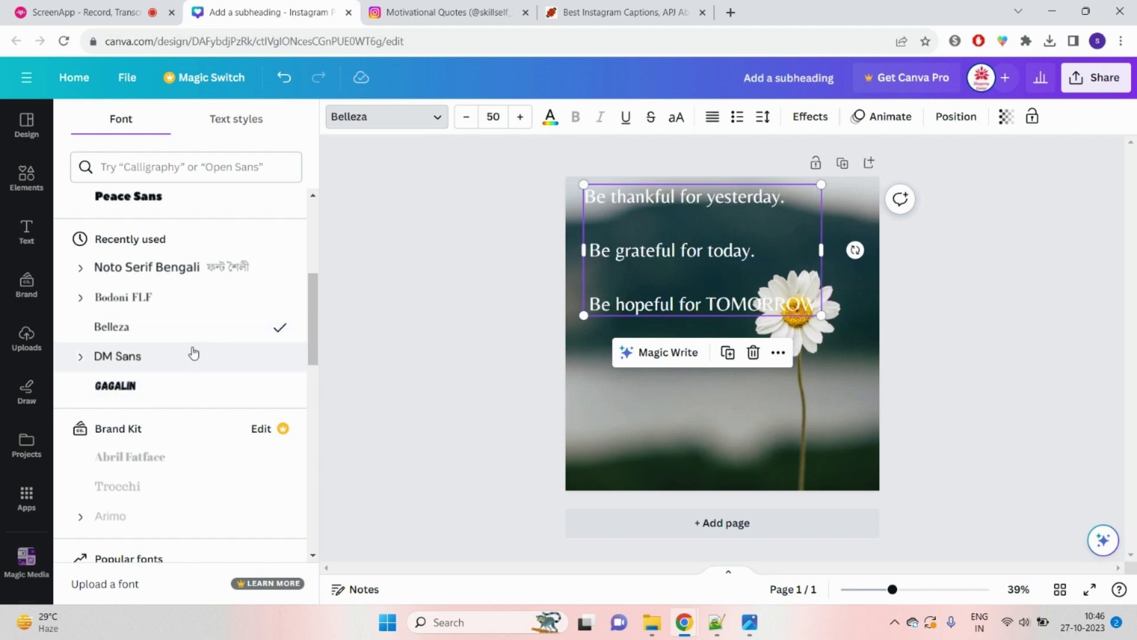
pyautogui.scroll(-6, 201, 391)
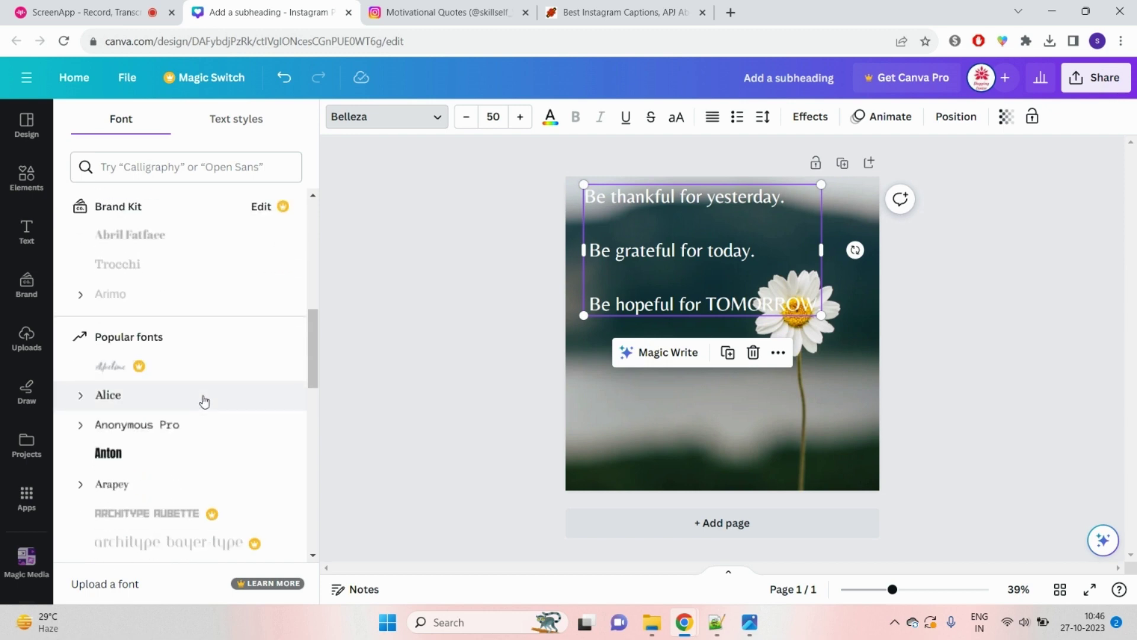
pyautogui.scroll(-3, 204, 402)
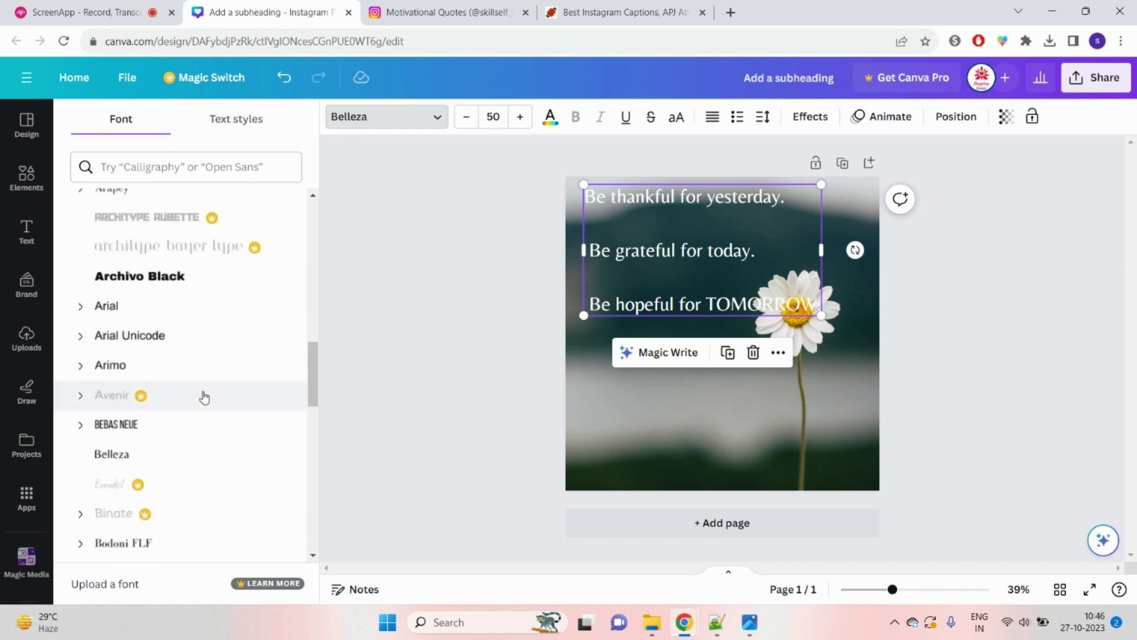
pyautogui.click(179, 457)
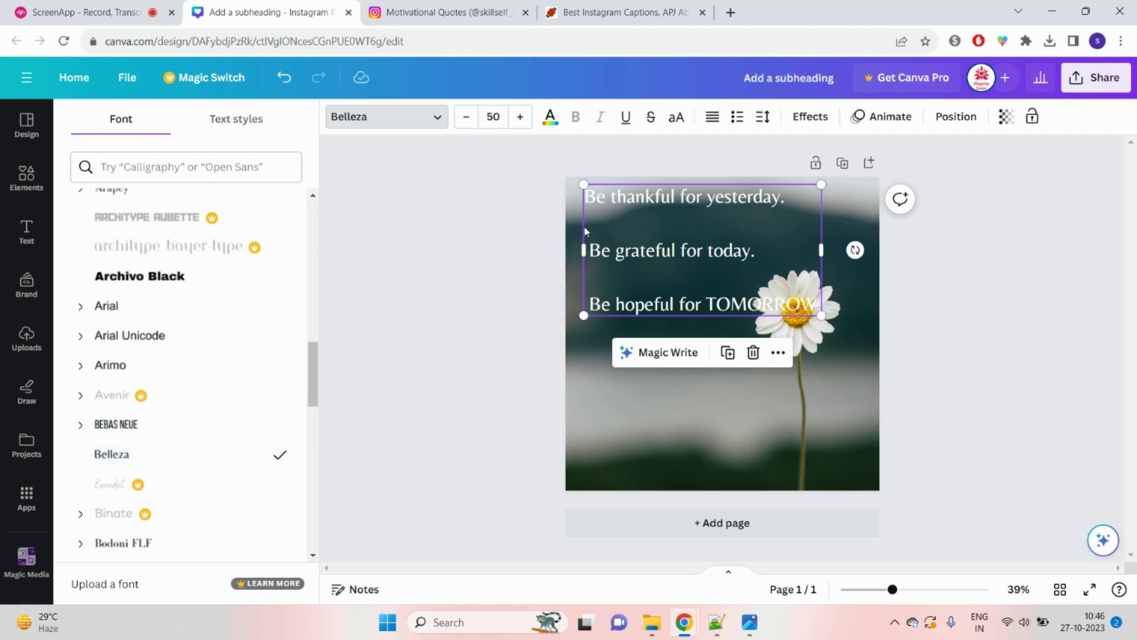
pyautogui.click(814, 226)
# Step: Resize and reposition the quote text box over the photo so its lines rewrap
pyautogui.moveTo(822, 183); pyautogui.dragTo(755, 221)
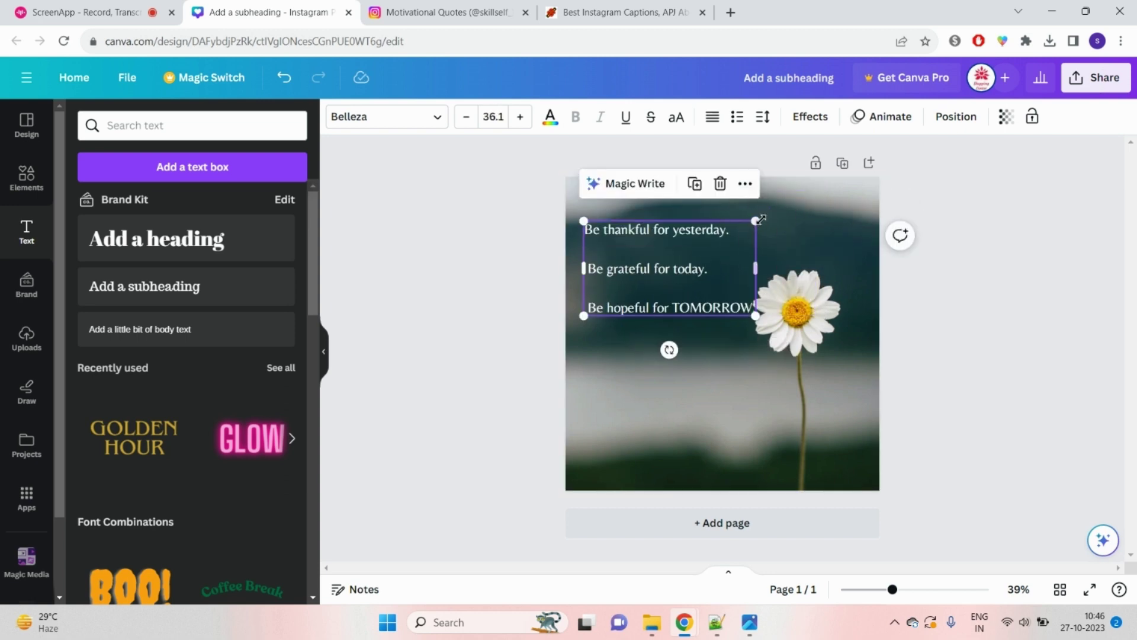
pyautogui.moveTo(756, 315); pyautogui.dragTo(774, 368)
pyautogui.moveTo(716, 302); pyautogui.dragTo(706, 264)
pyautogui.moveTo(779, 243); pyautogui.dragTo(813, 252)
pyautogui.moveTo(708, 264); pyautogui.dragTo(709, 257)
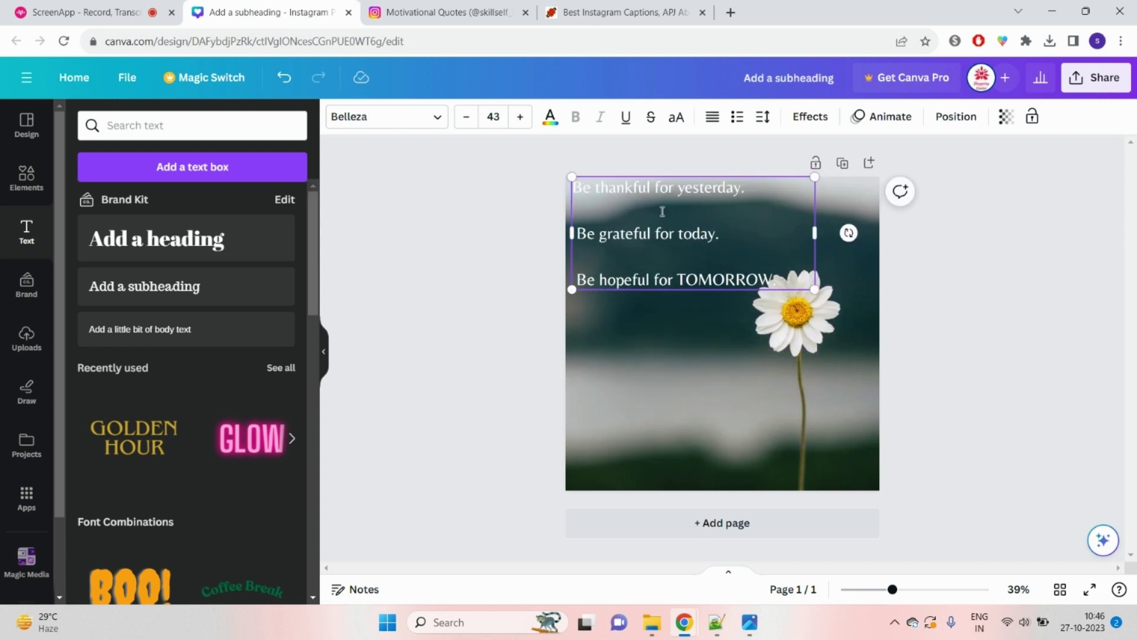
# Step: Delete the two blank lines so the quote reads as three lines, narrowing the box slightly
pyautogui.click(611, 216)
pyautogui.press('BackSpace')
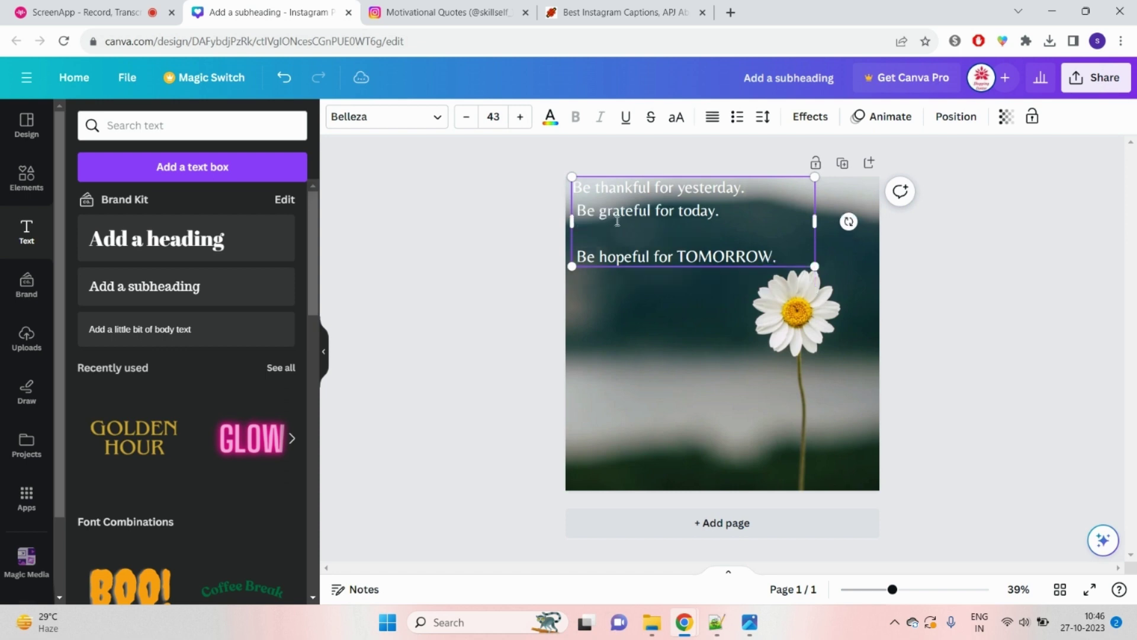
pyautogui.click(620, 237)
pyautogui.press('BackSpace')
pyautogui.moveTo(816, 211); pyautogui.dragTo(800, 211)
# Step: Set the quote's font size to 46, nudge it down, then return to the captions page
pyautogui.click(734, 233)
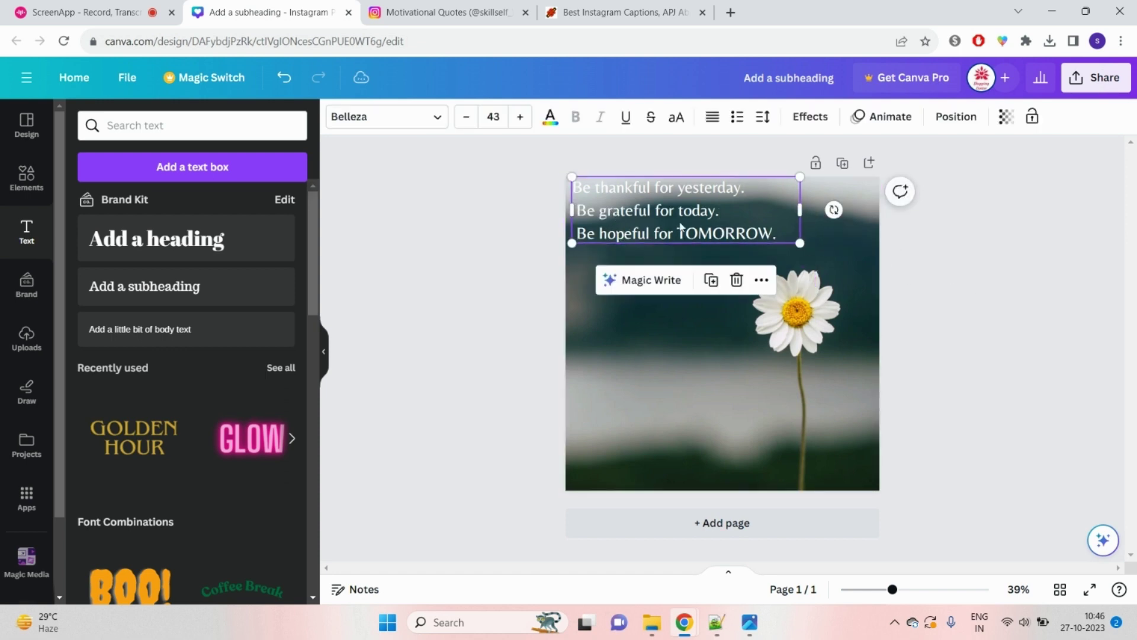
pyautogui.click(520, 126)
pyautogui.click(520, 126)
pyautogui.click(520, 125)
pyautogui.click(520, 125)
pyautogui.click(520, 126)
pyautogui.click(520, 125)
pyautogui.click(468, 125)
pyautogui.click(468, 125)
pyautogui.click(468, 126)
pyautogui.click(1028, 393)
pyautogui.moveTo(721, 237); pyautogui.dragTo(721, 241)
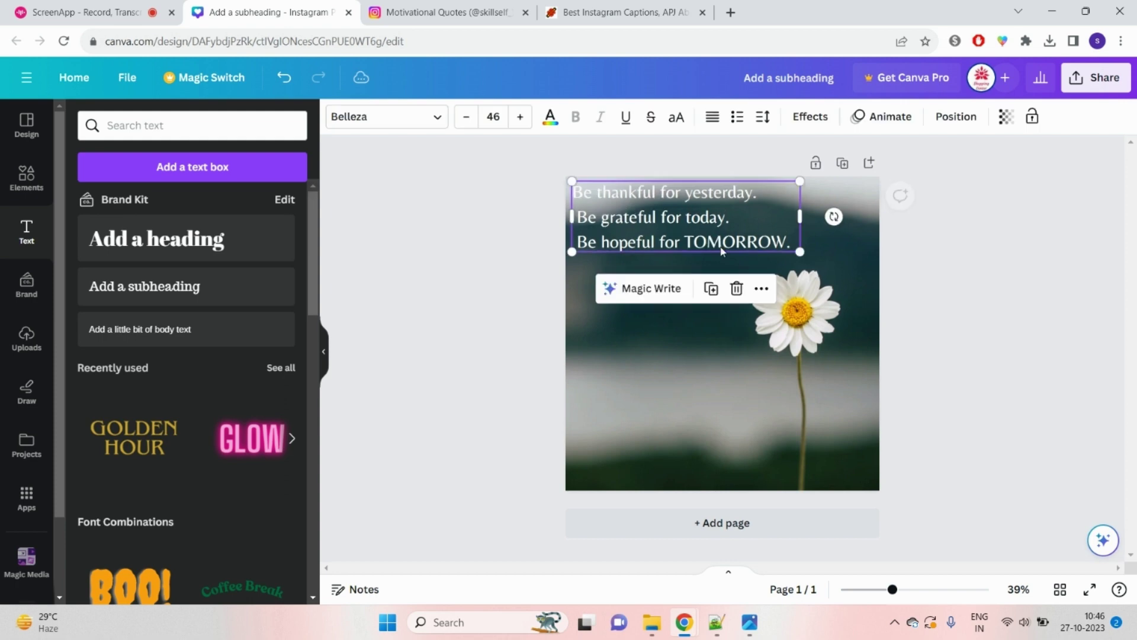
pyautogui.click(728, 401)
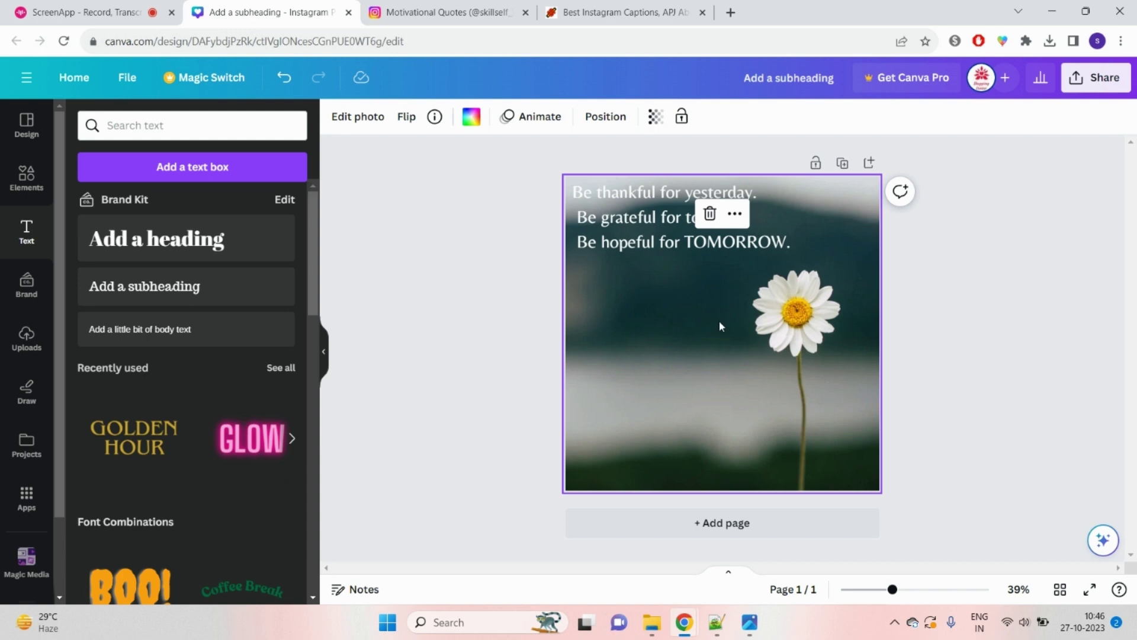
pyautogui.click(616, 13)
pyautogui.click(598, 41)
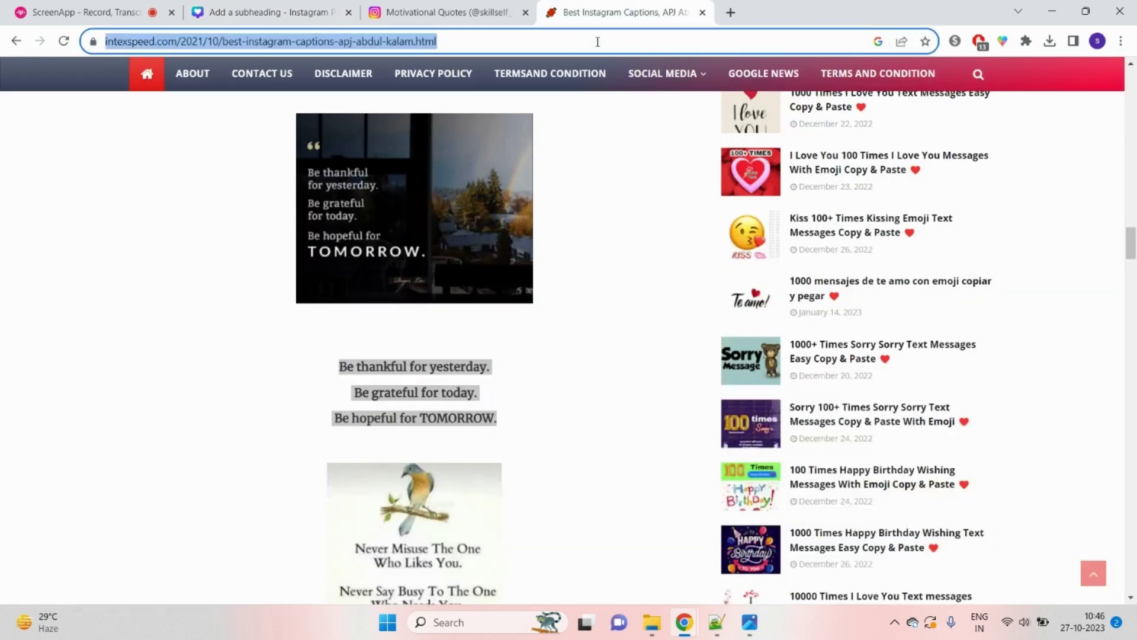
# Step: Search Google for 'abdu kalam', then refine the query to 'abdu kalam png'
pyautogui.write('p')
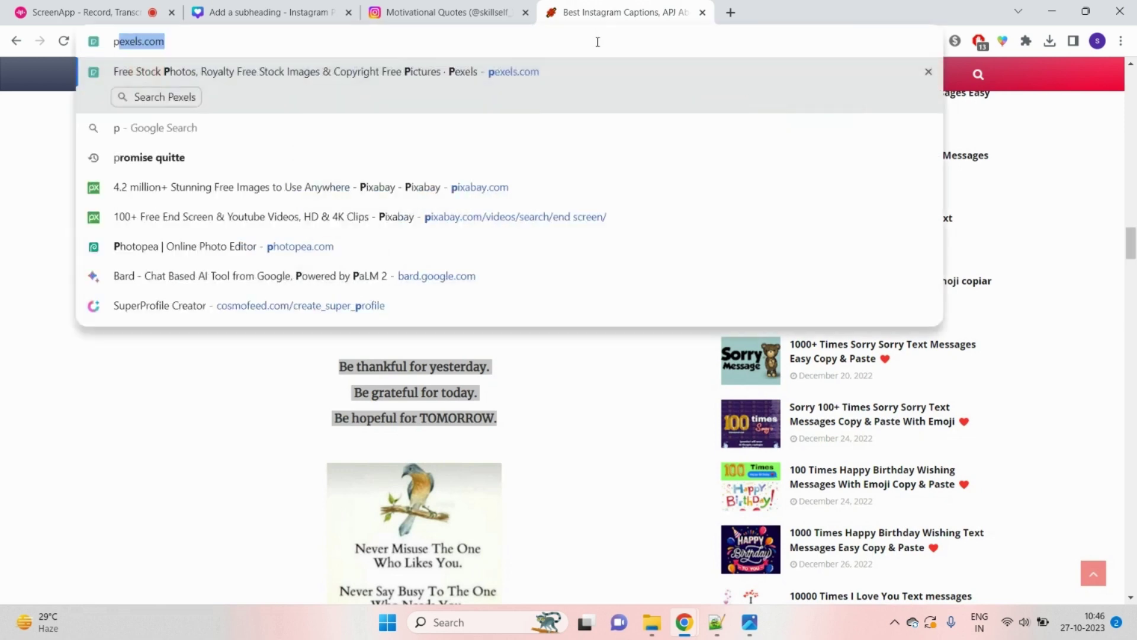
pyautogui.press('Escape')
pyautogui.write('abdu kalam')
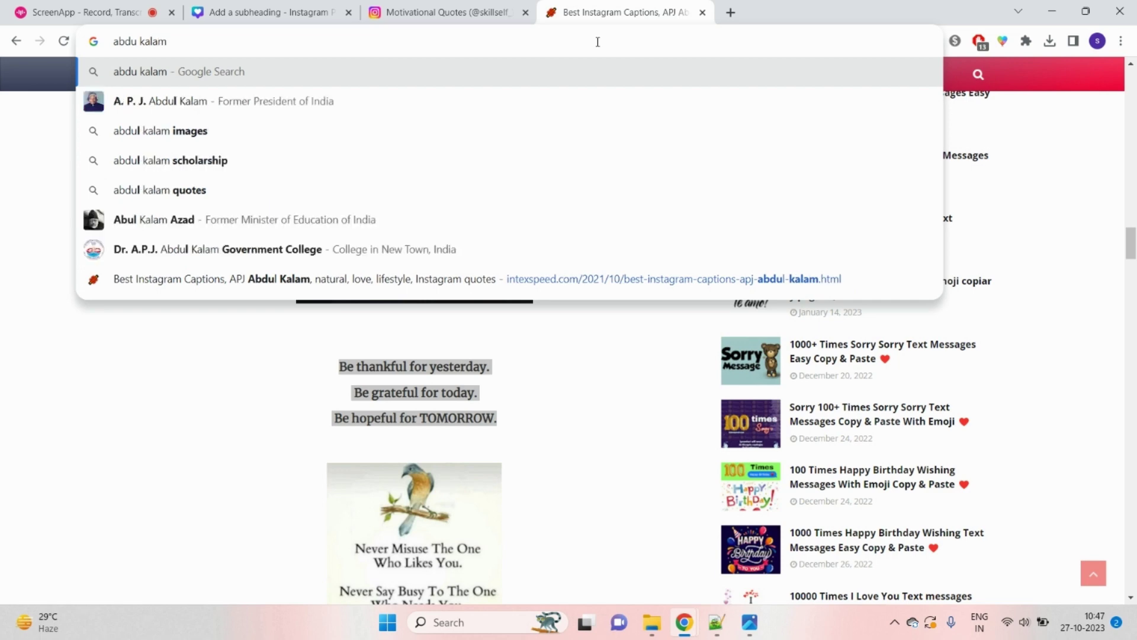
pyautogui.press('Return')
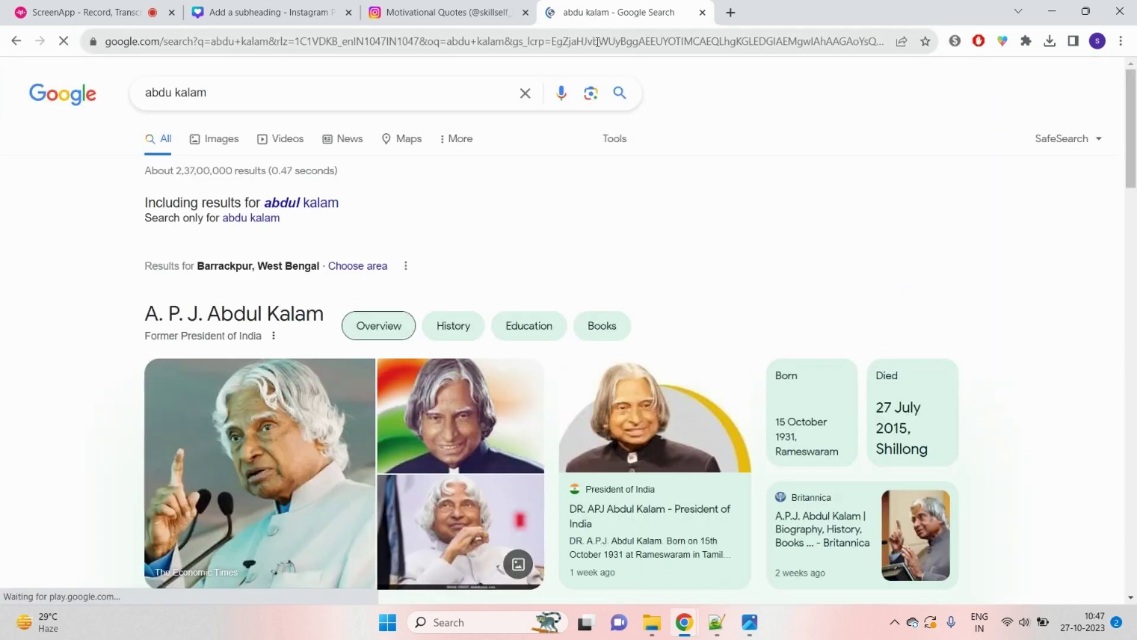
pyautogui.click(278, 97)
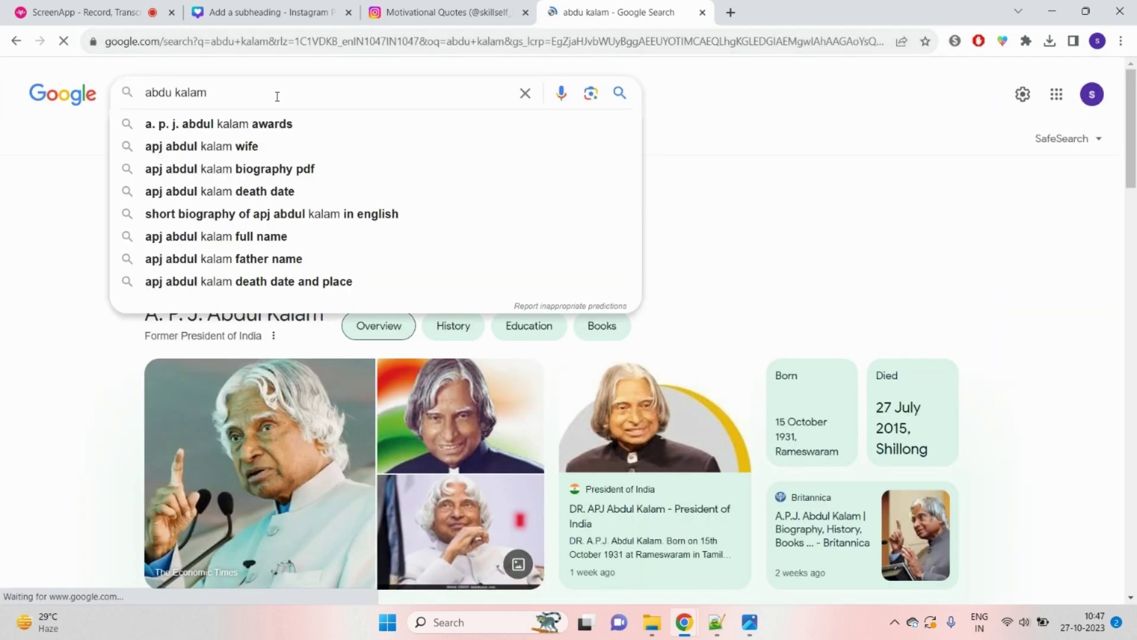
pyautogui.write('p')
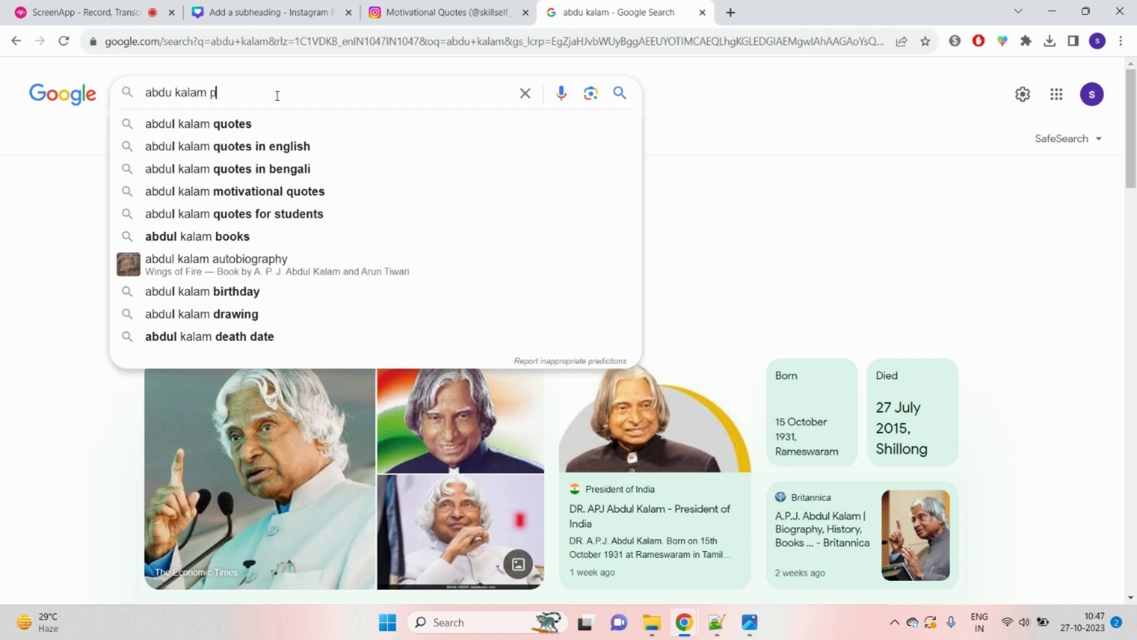
pyautogui.write('ng')
pyautogui.press('Return')
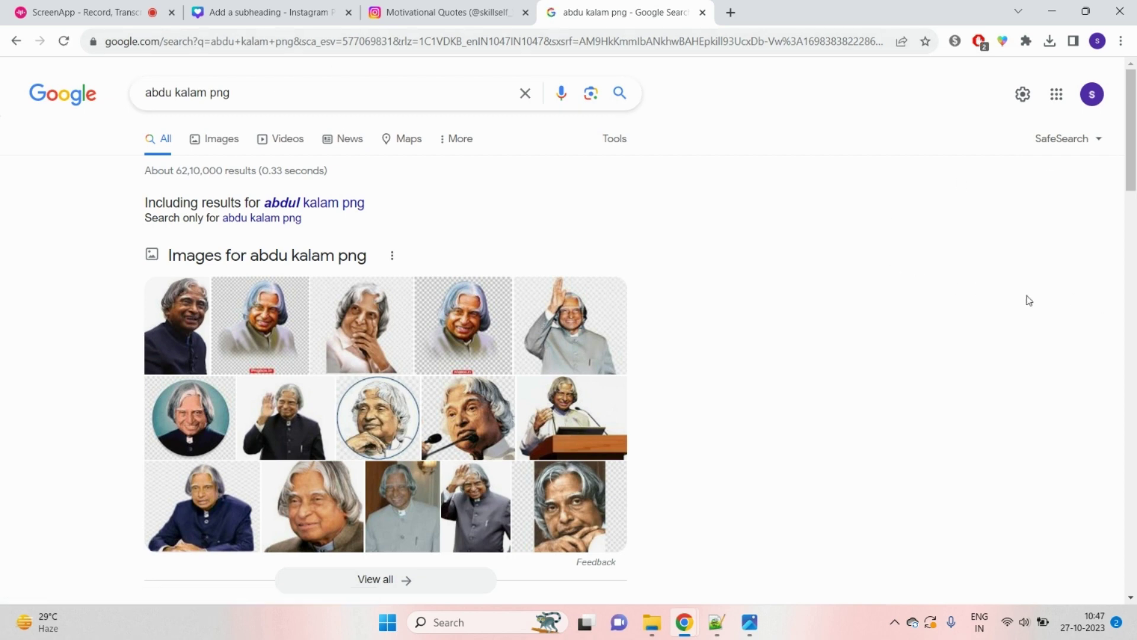
# Step: Download the fourth result, the Png Box Abdul Kalam portrait, as images.jpg, then search for bg
pyautogui.scroll(-3, 977, 308)
pyautogui.scroll(3, 942, 310)
pyautogui.scroll(-5, 382, 462)
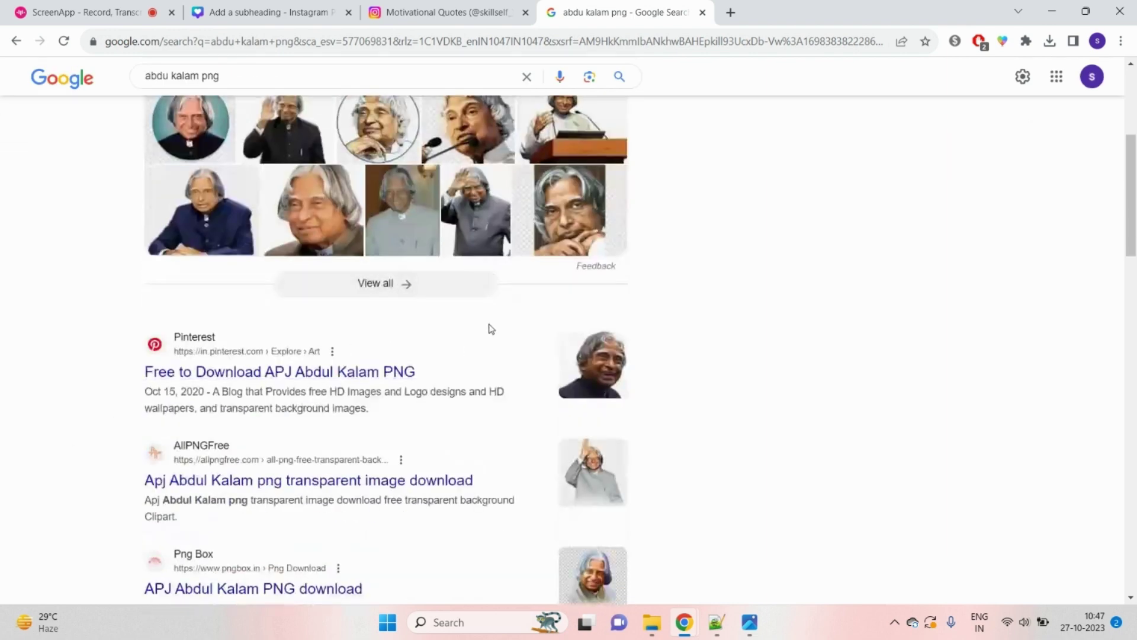
pyautogui.scroll(3, 490, 328)
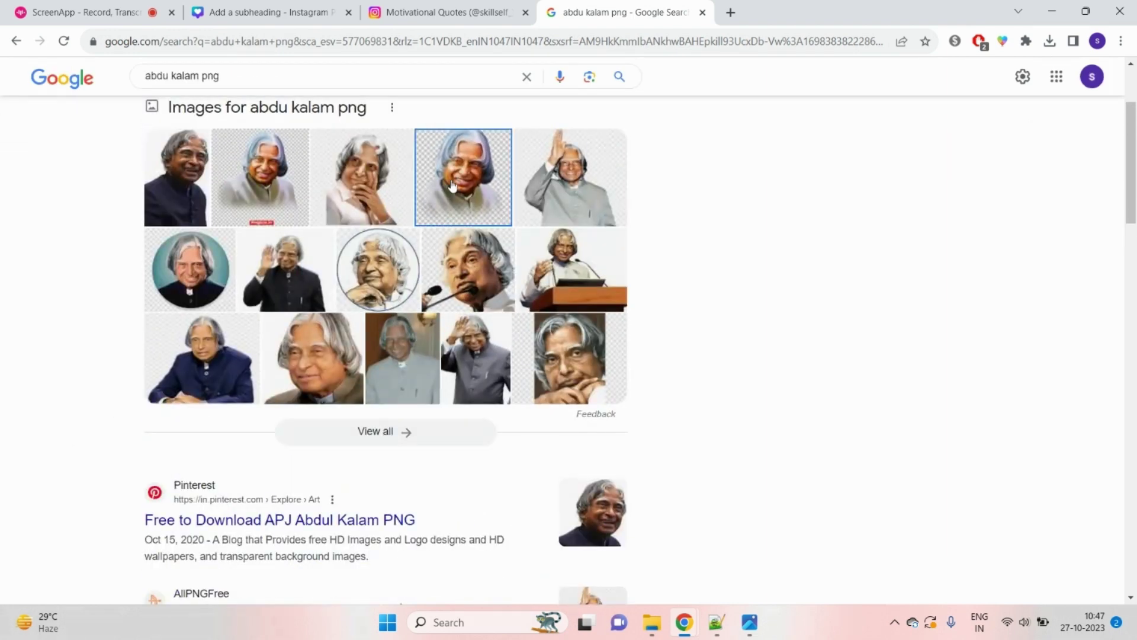
pyautogui.click(453, 186)
pyautogui.rightClick(841, 267)
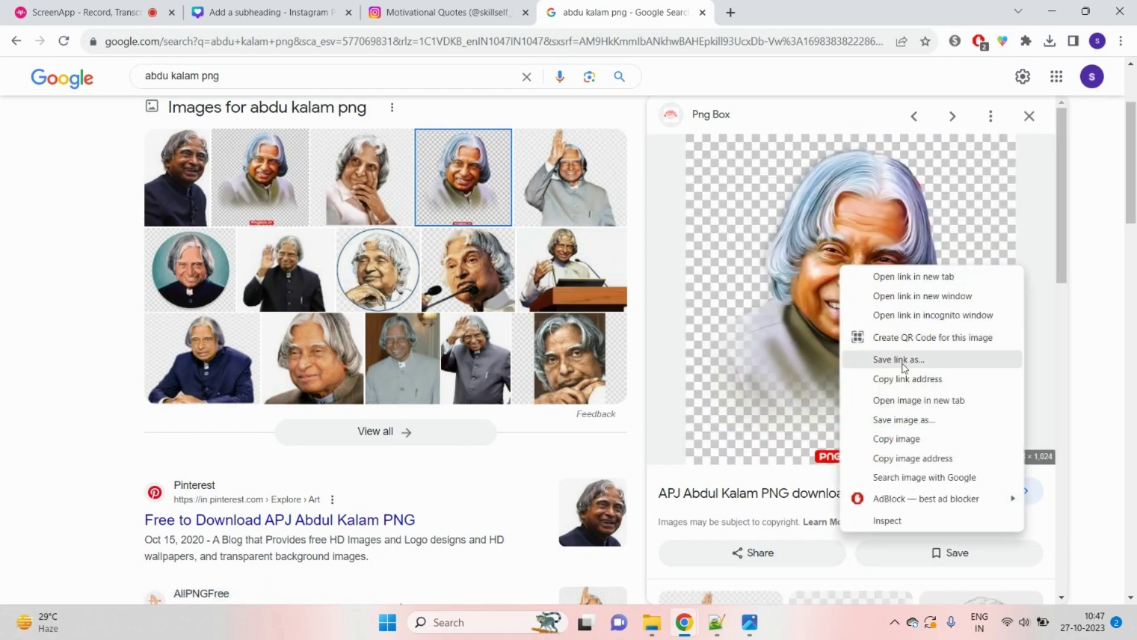
pyautogui.click(912, 419)
pyautogui.press('Return')
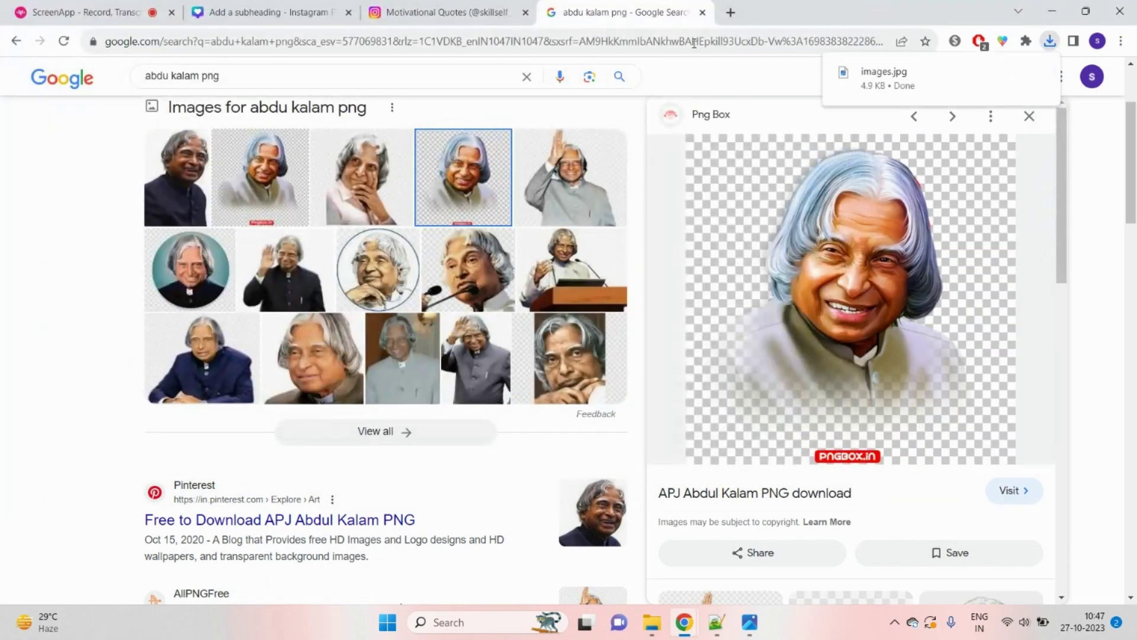
pyautogui.click(695, 45)
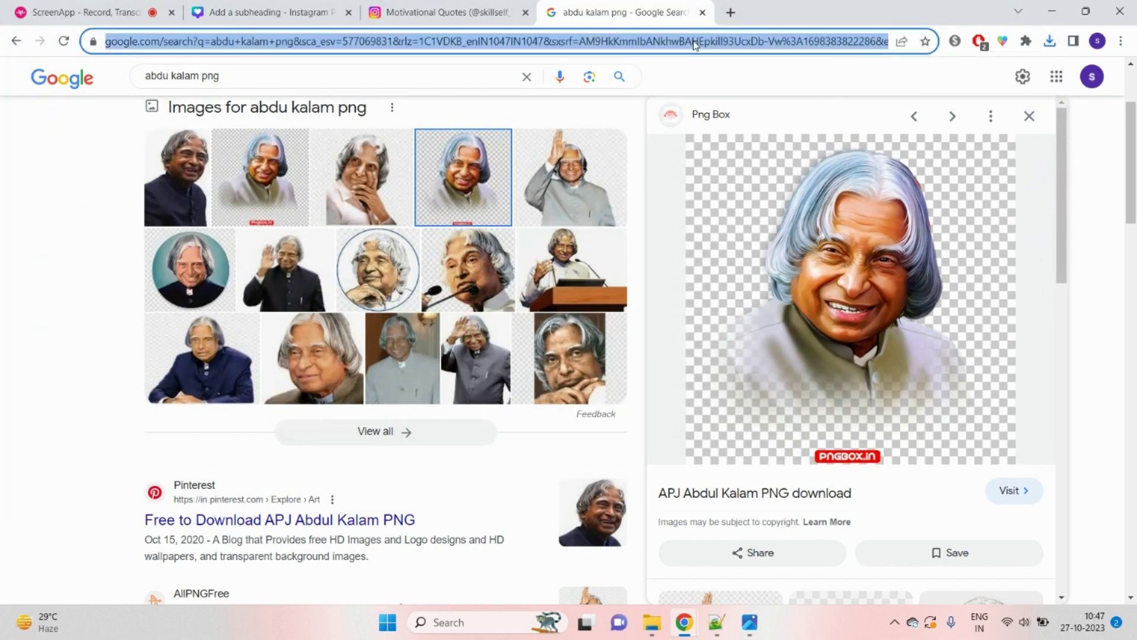
pyautogui.write('bg')
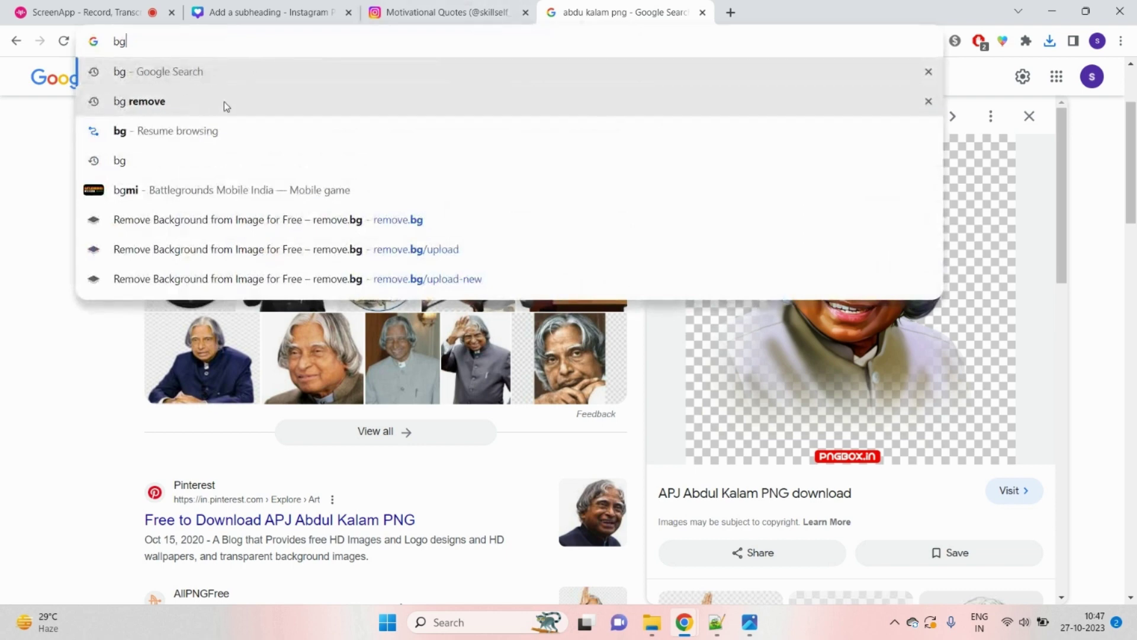
# Step: Upload images.jpg to remove.bg and download the cut-out images-removebg-preview.png
pyautogui.click(204, 80)
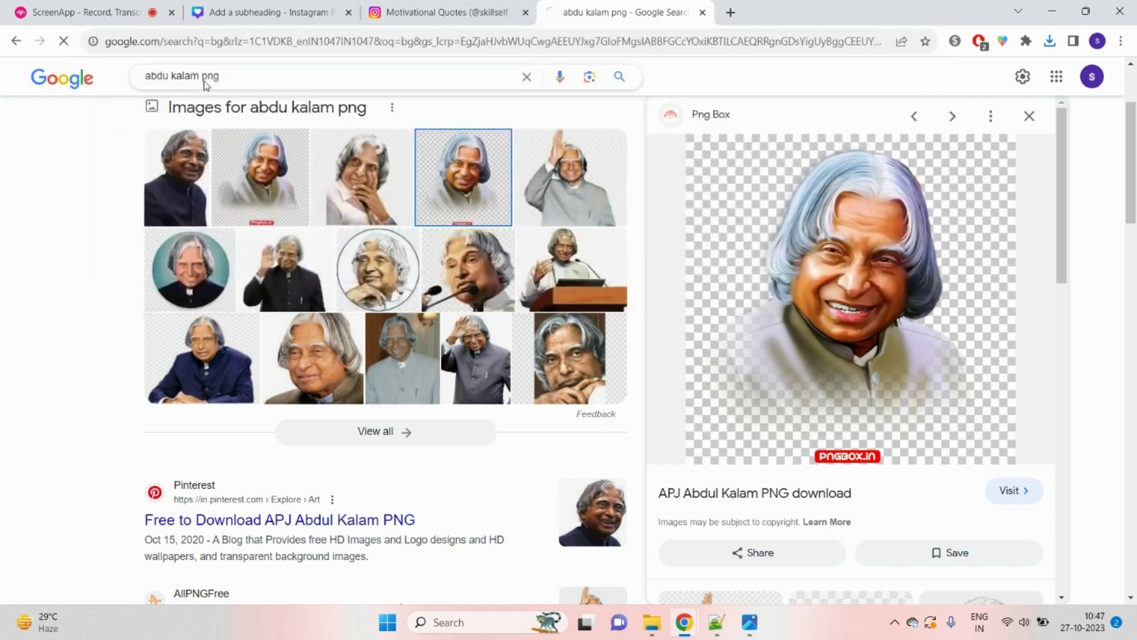
pyautogui.click(316, 239)
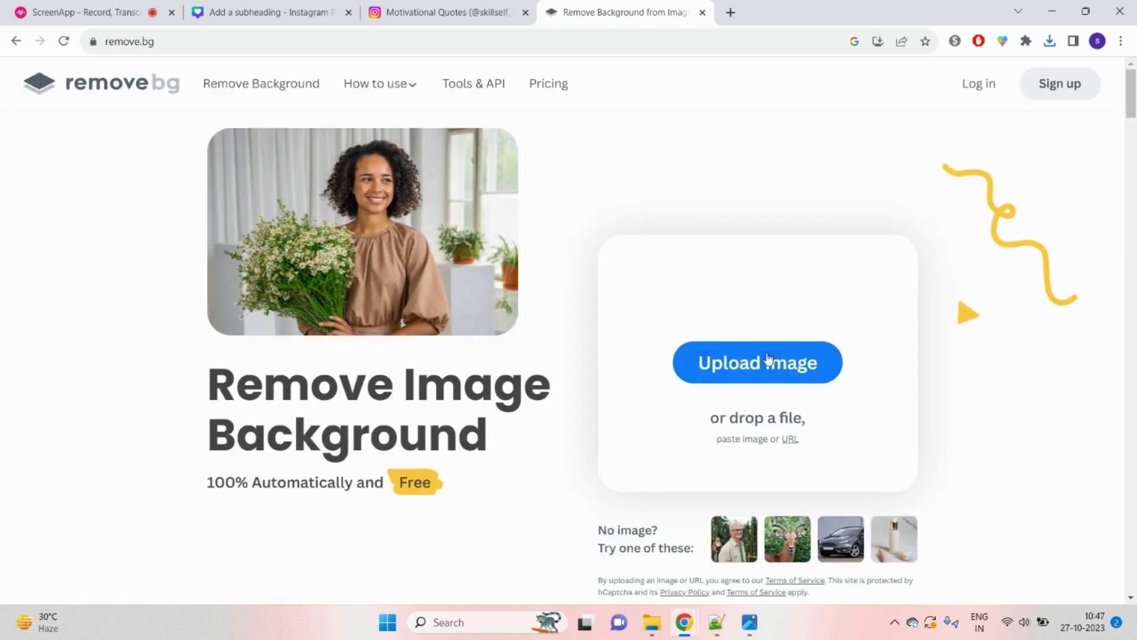
pyautogui.click(751, 362)
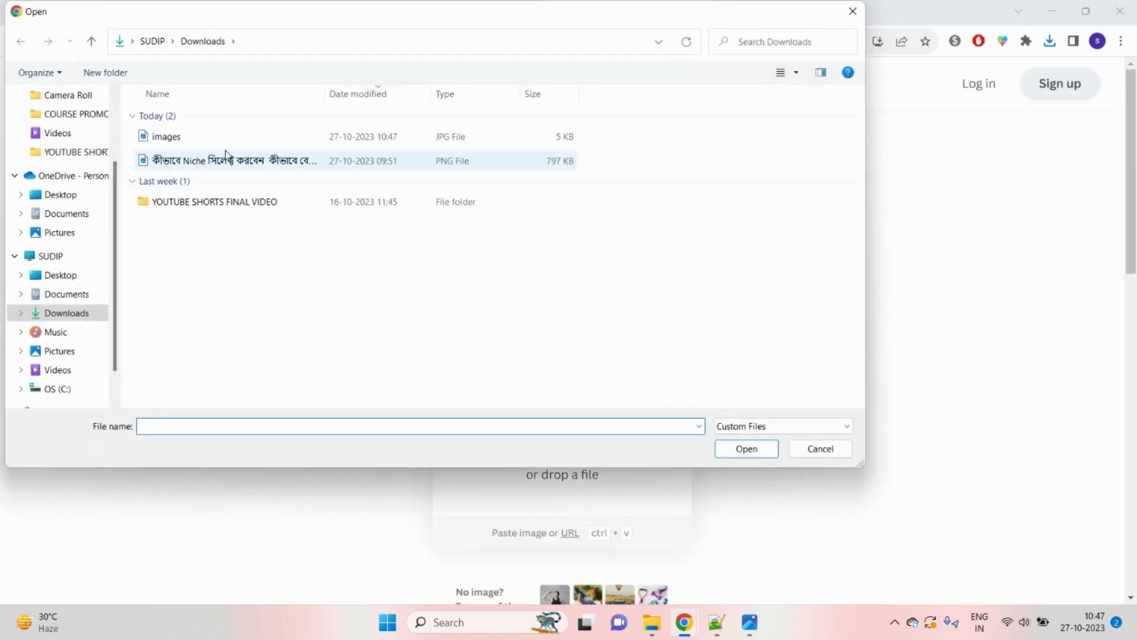
pyautogui.click(198, 137)
pyautogui.click(737, 454)
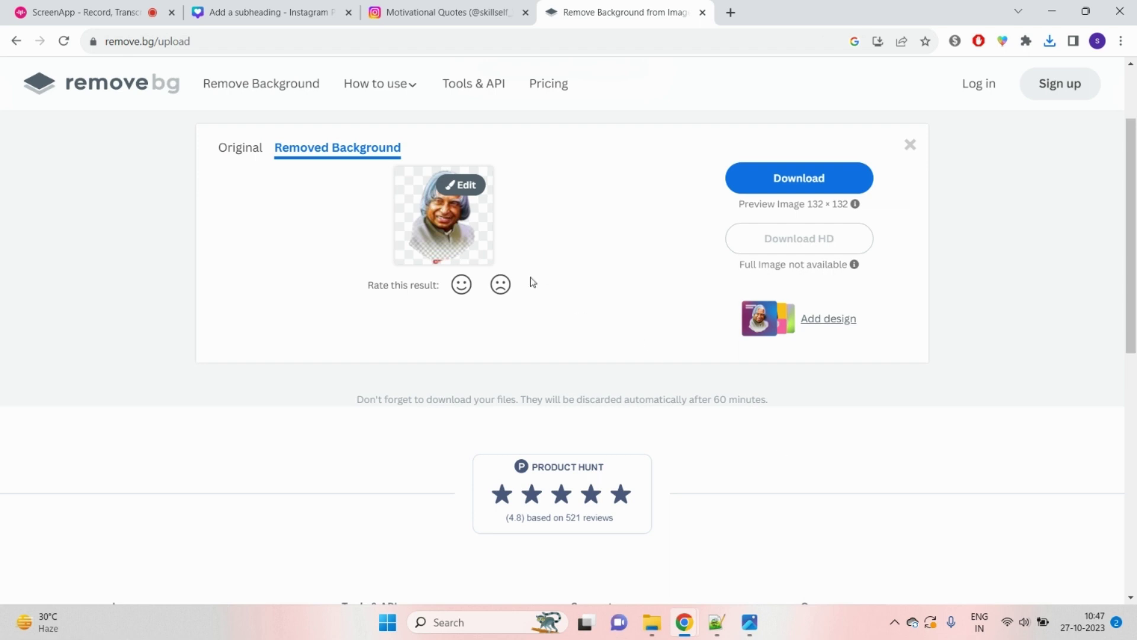
pyautogui.click(781, 187)
pyautogui.click(1050, 41)
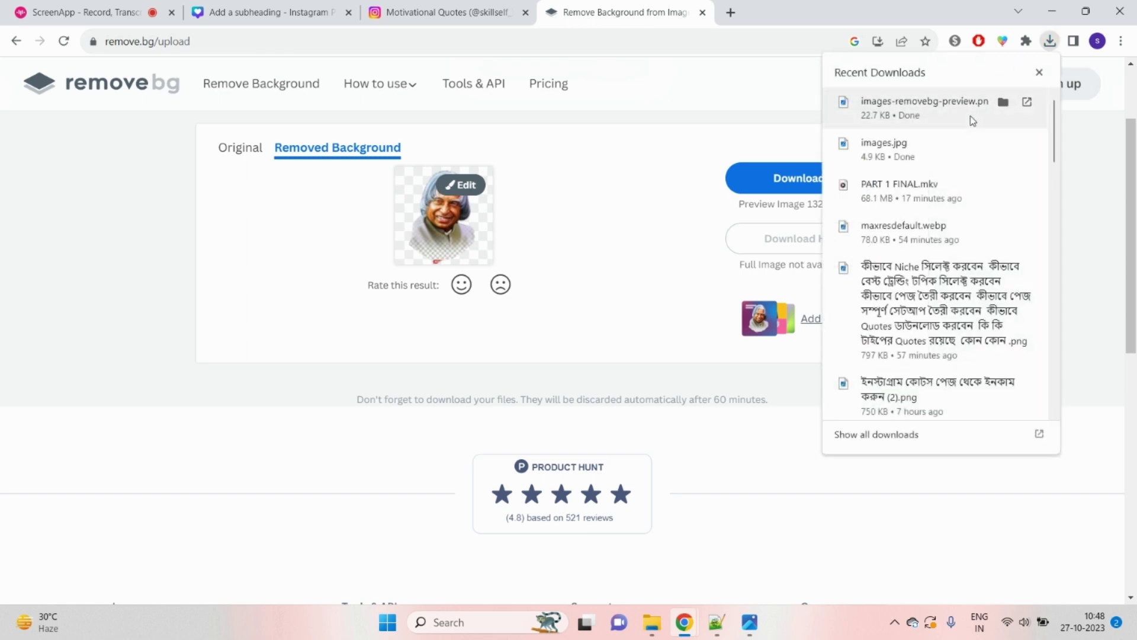
# Step: View the cut-out portrait in Photos, close it, and open a new Chrome tab beside remove.bg
pyautogui.click(917, 111)
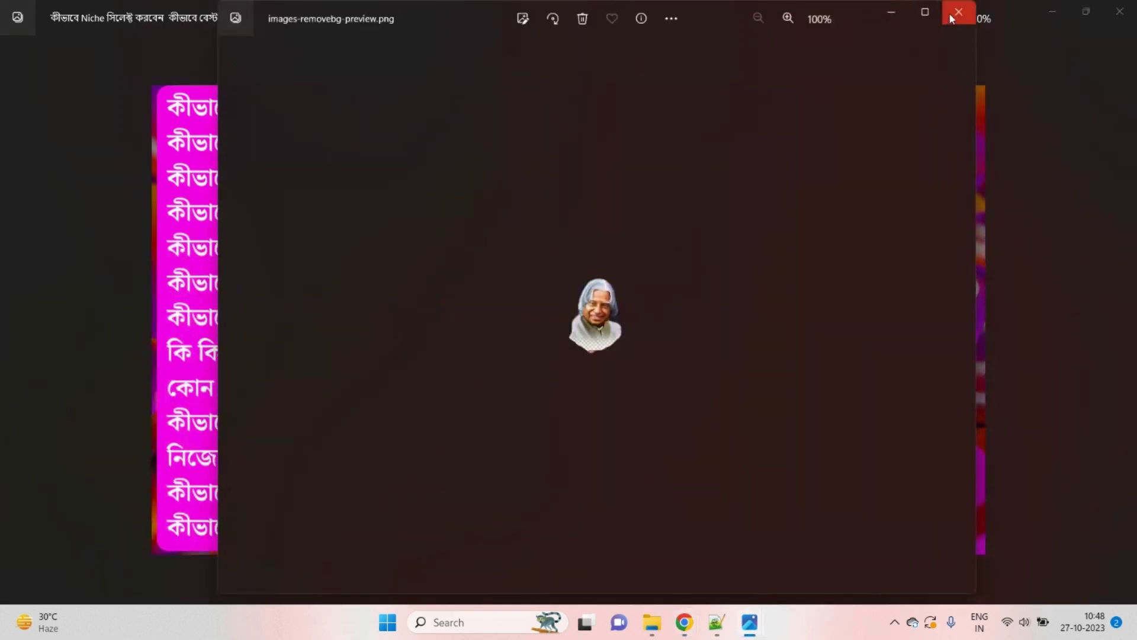
pyautogui.click(953, 12)
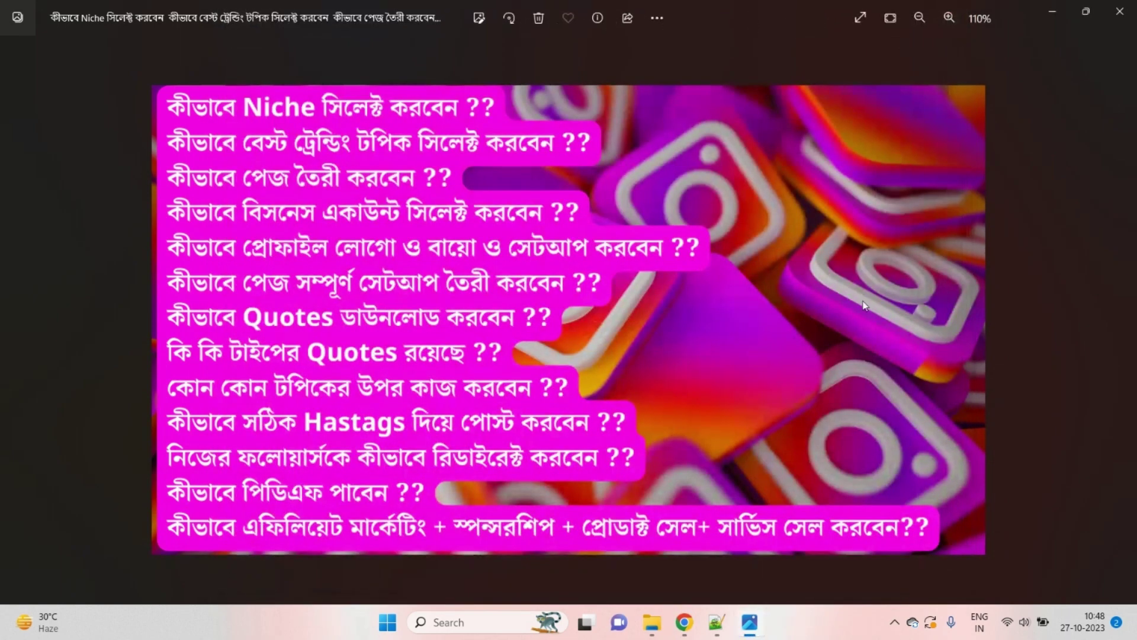
pyautogui.moveTo(684, 622)
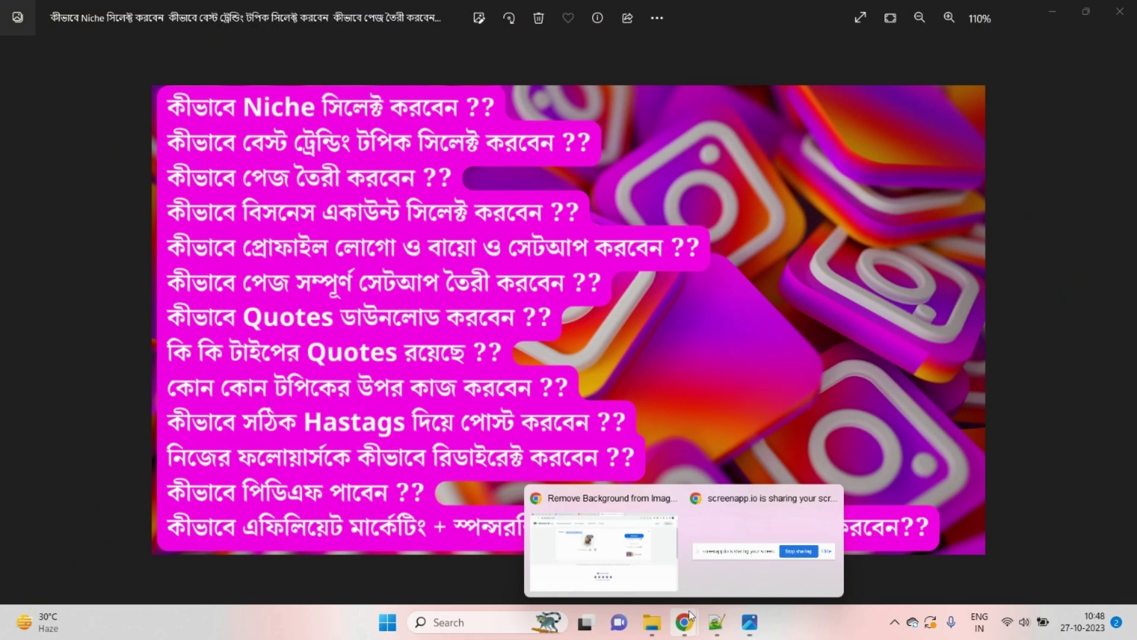
pyautogui.click(639, 557)
pyautogui.click(731, 12)
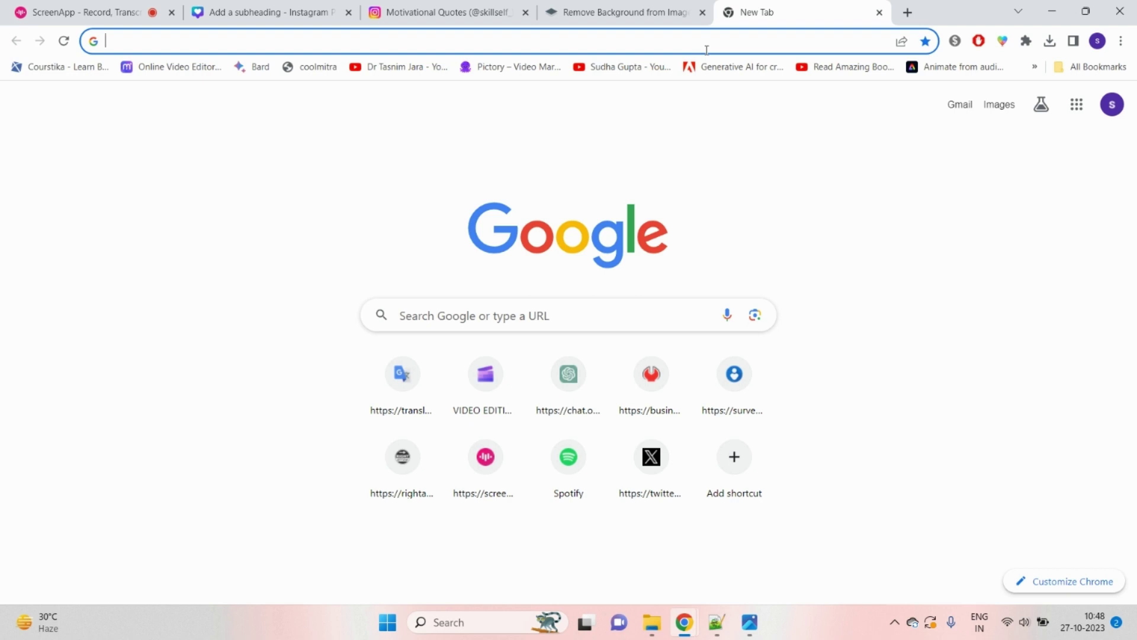
# Step: Search Google for 'image data remover' and open the VerExif 'View Exif data online, remove Exif online' result
pyautogui.write('ima')
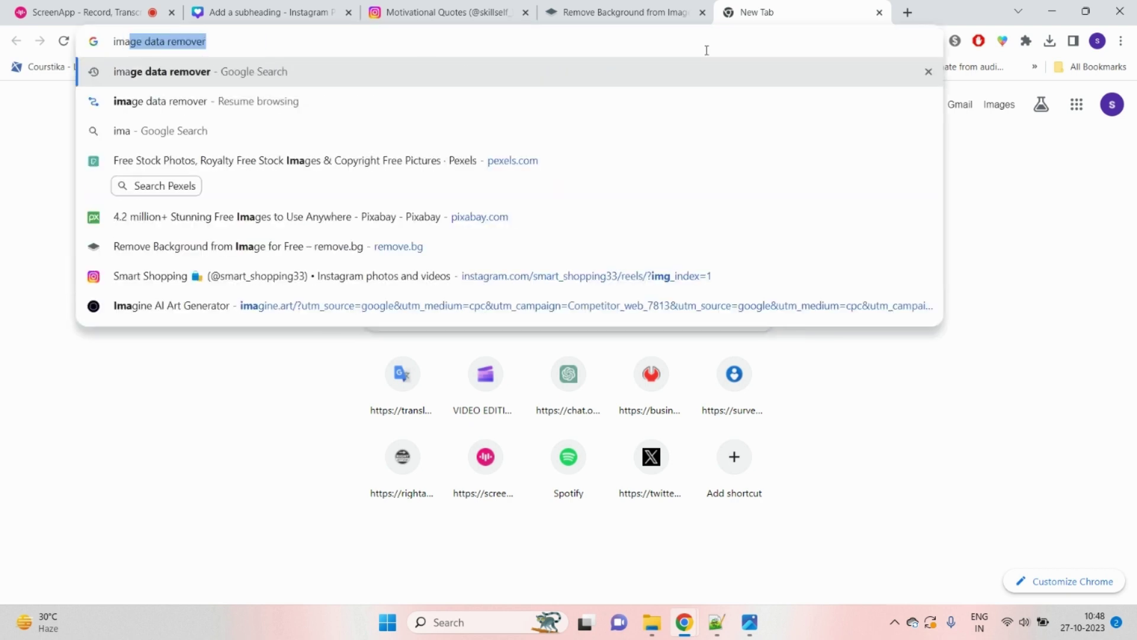
pyautogui.click(414, 84)
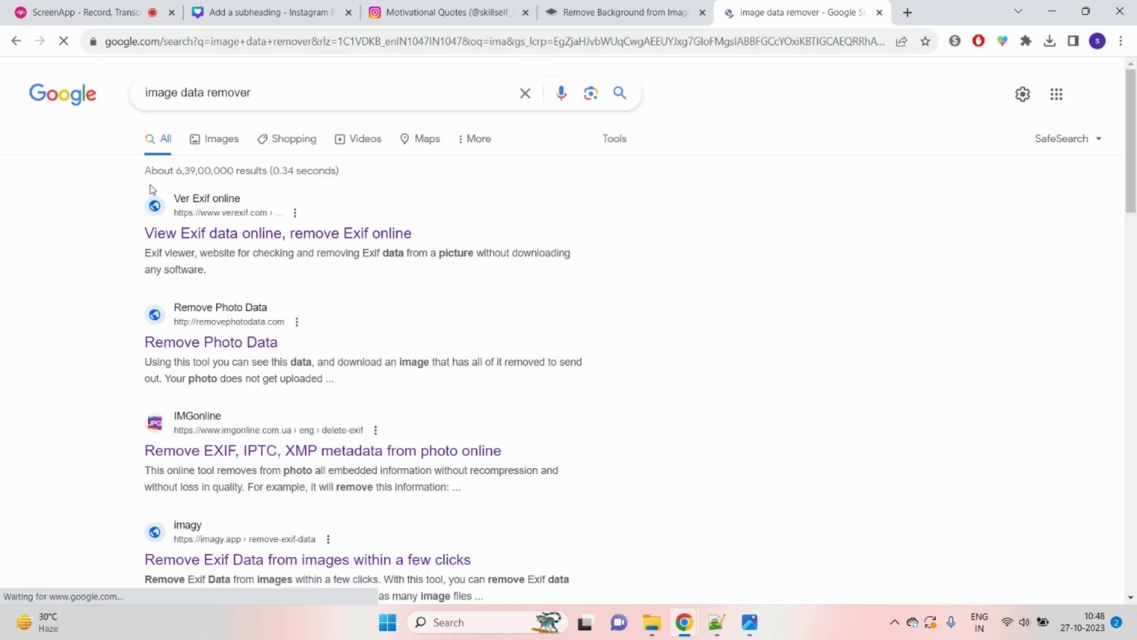
pyautogui.click(204, 352)
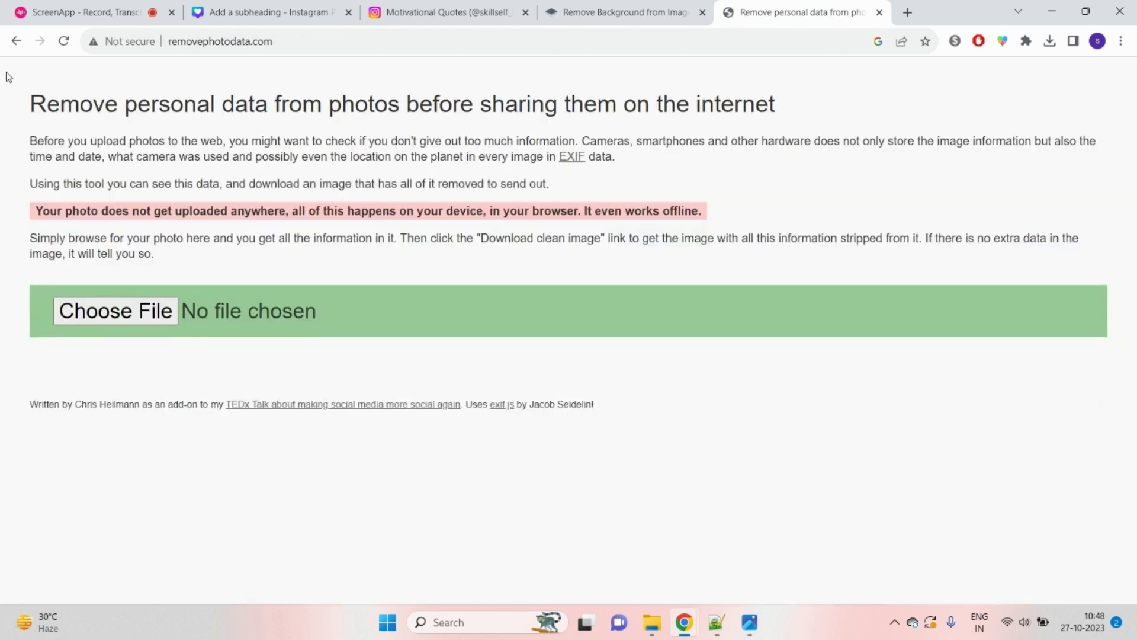
pyautogui.click(16, 41)
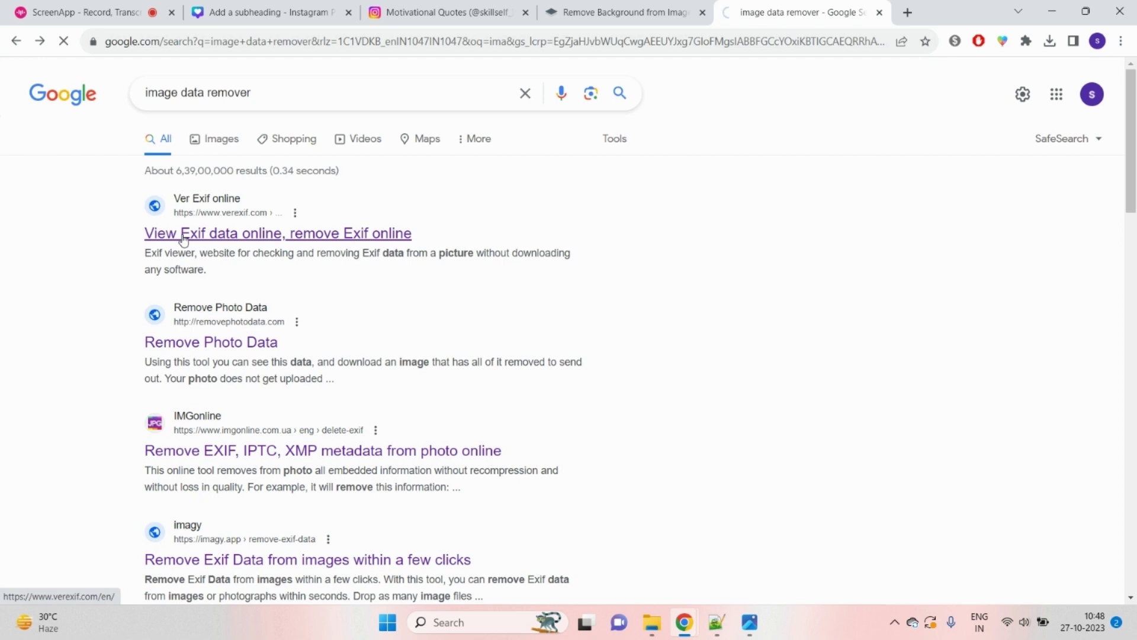
pyautogui.click(184, 239)
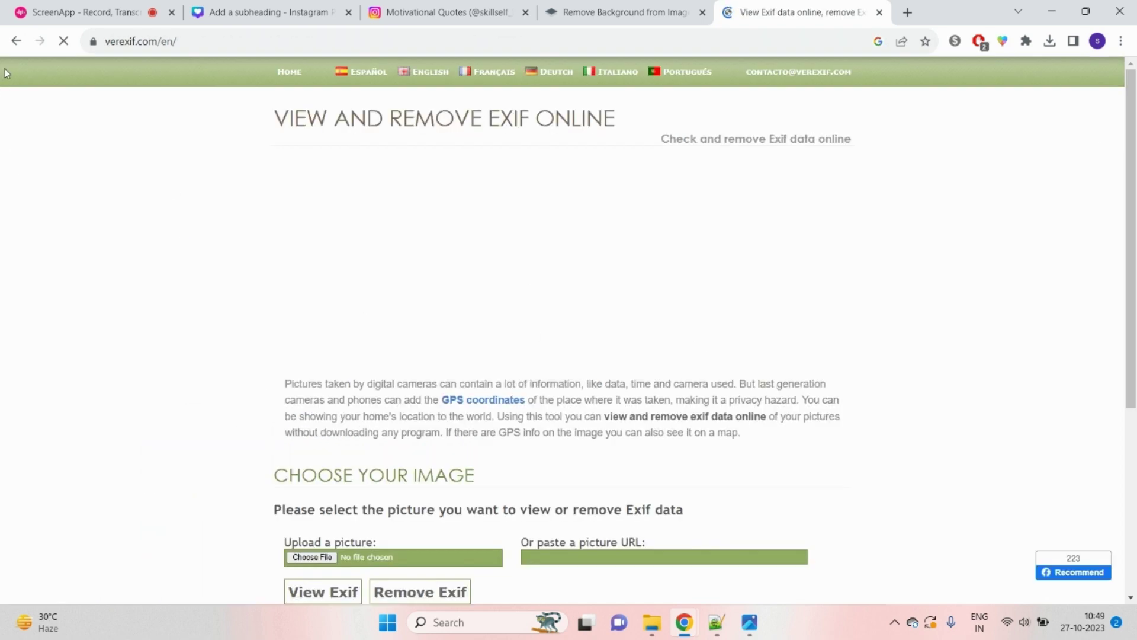
pyautogui.click(16, 41)
pyautogui.click(207, 342)
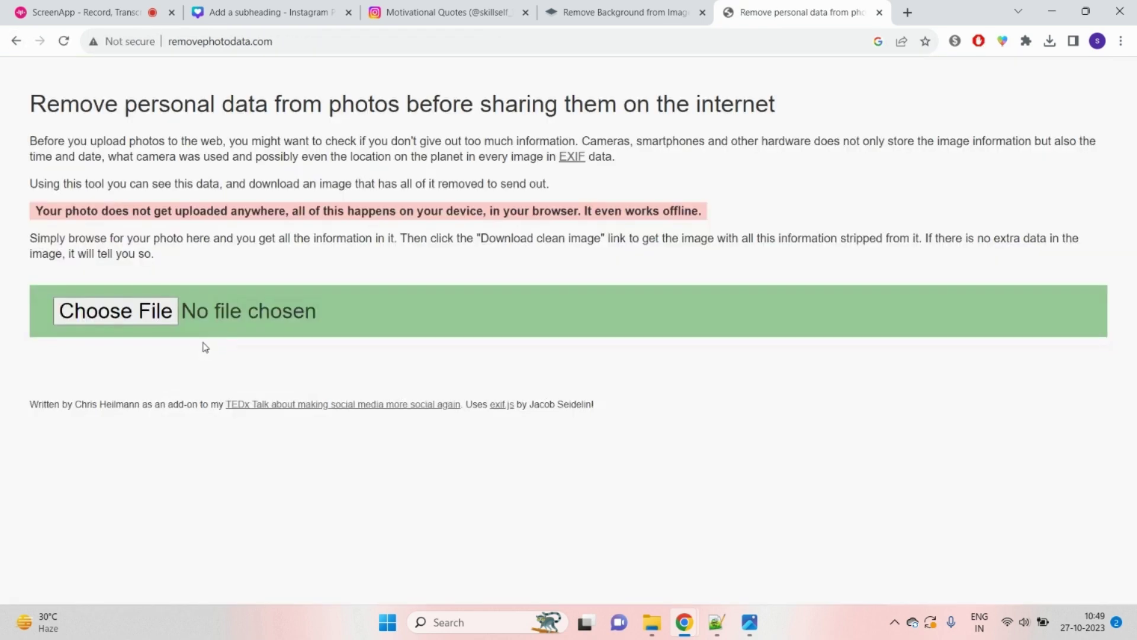
pyautogui.click(15, 43)
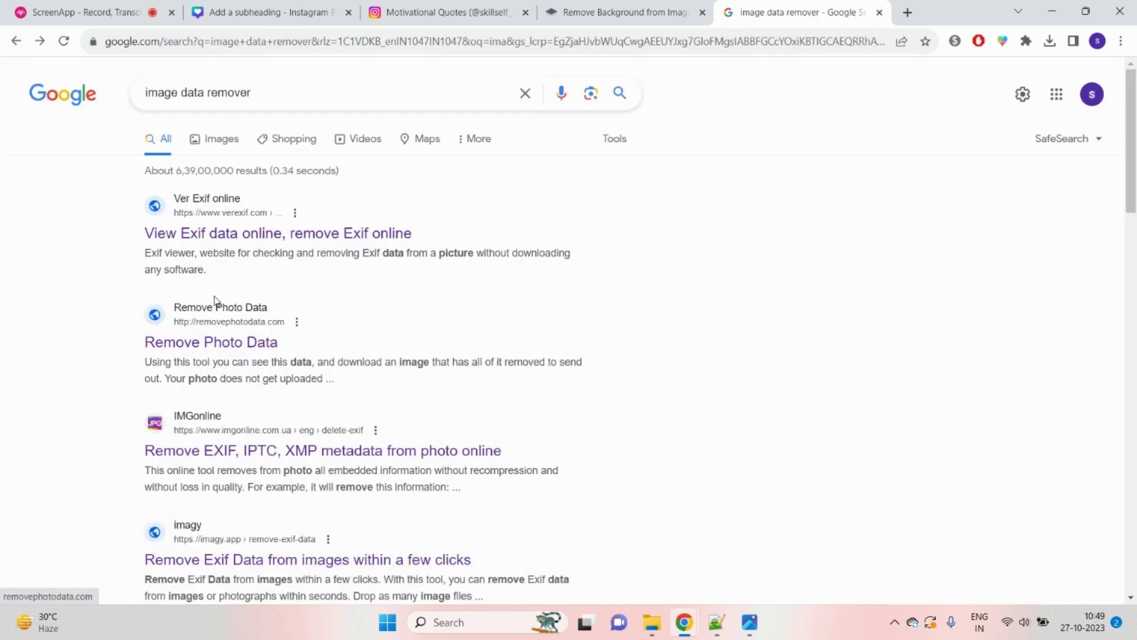
pyautogui.click(228, 238)
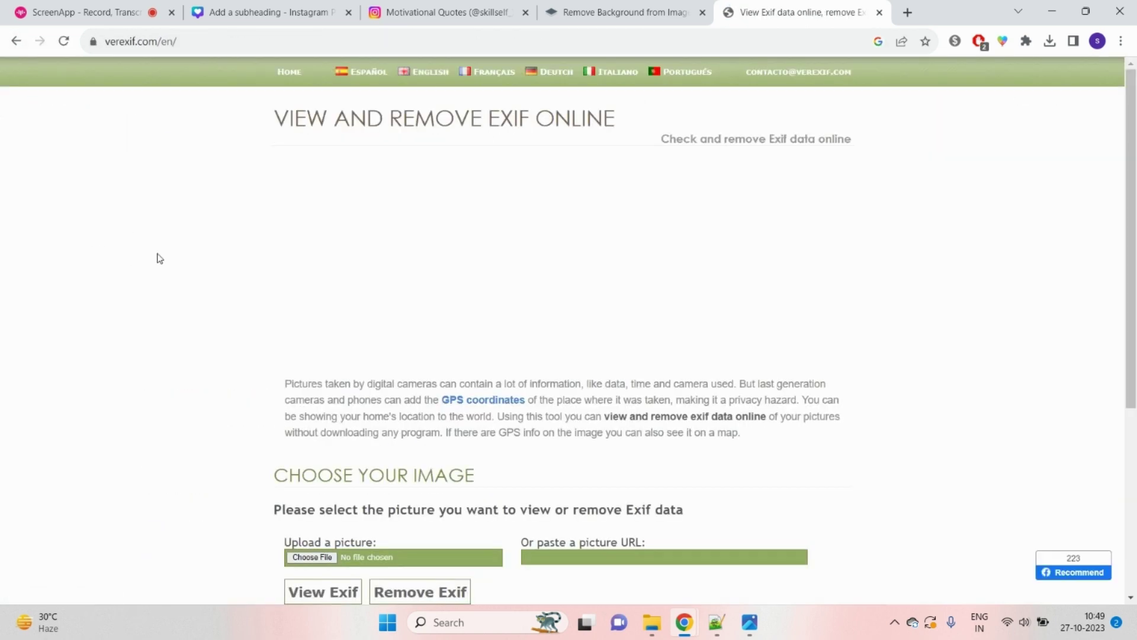
# Step: Strip the Exif data from images-removebg-preview.png, saving foto_no_exif.jpg, and return to the Canva tab
pyautogui.scroll(-2, 402, 231)
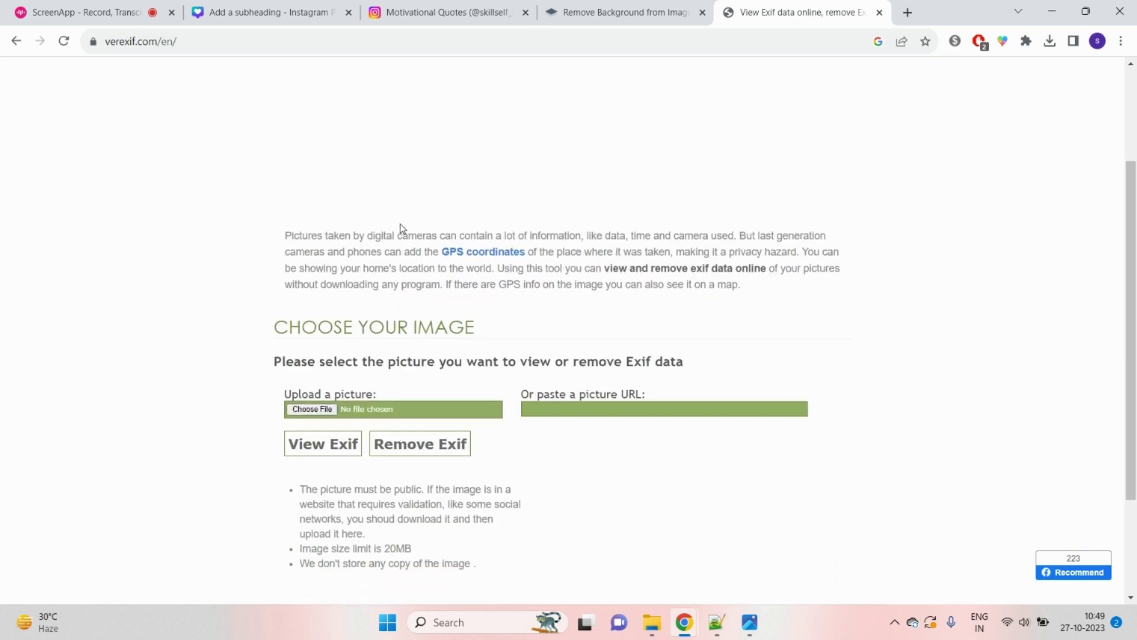
pyautogui.click(312, 409)
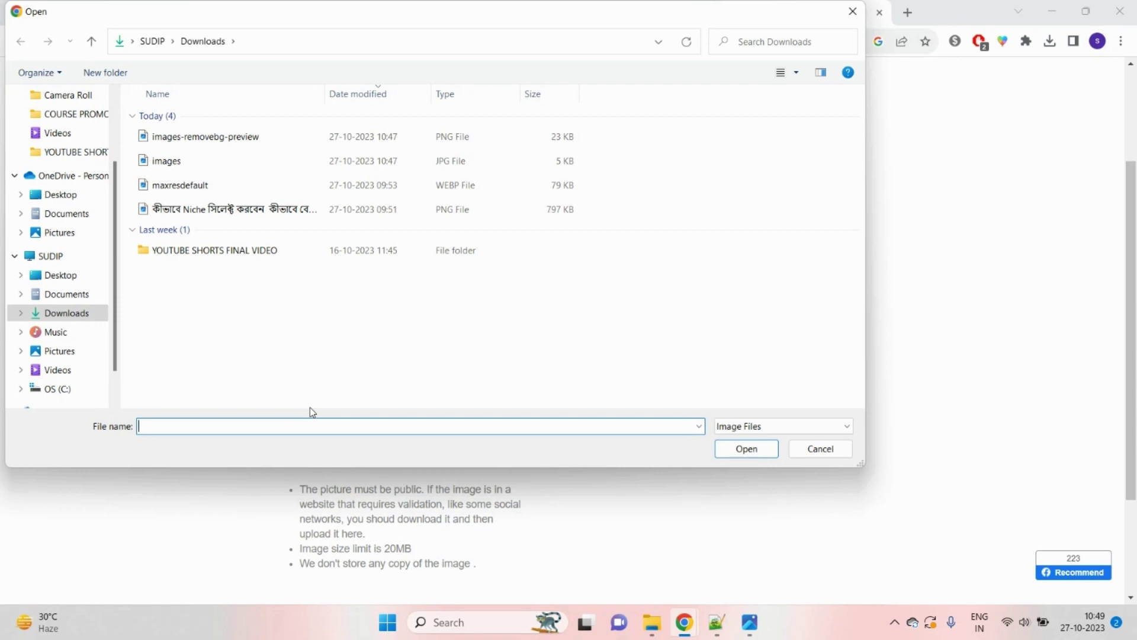
pyautogui.click(314, 139)
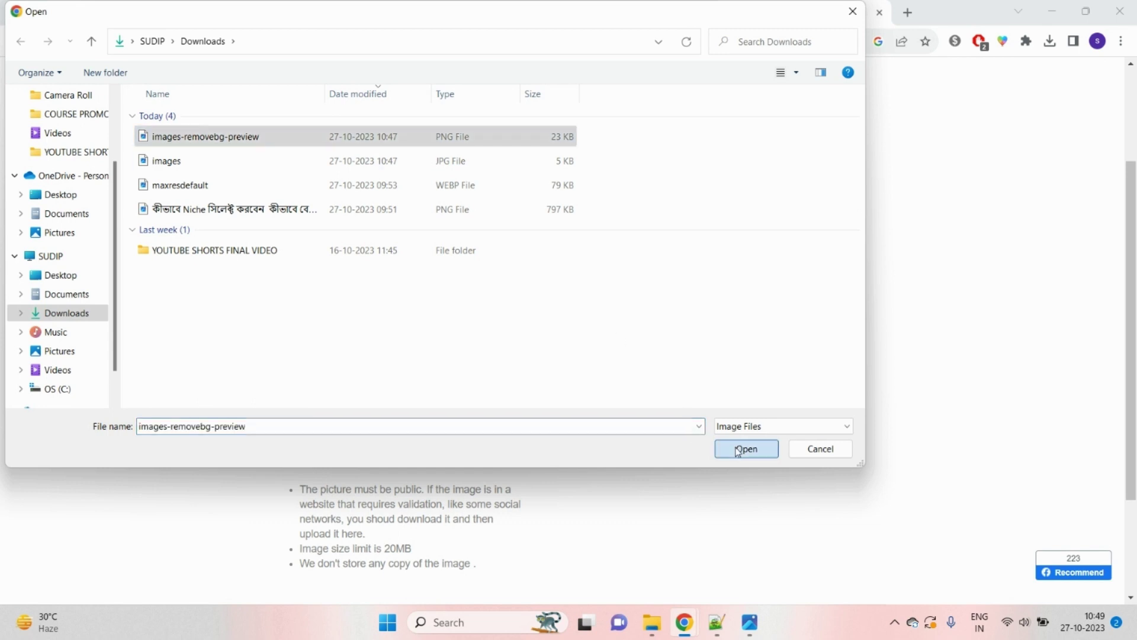
pyautogui.click(746, 449)
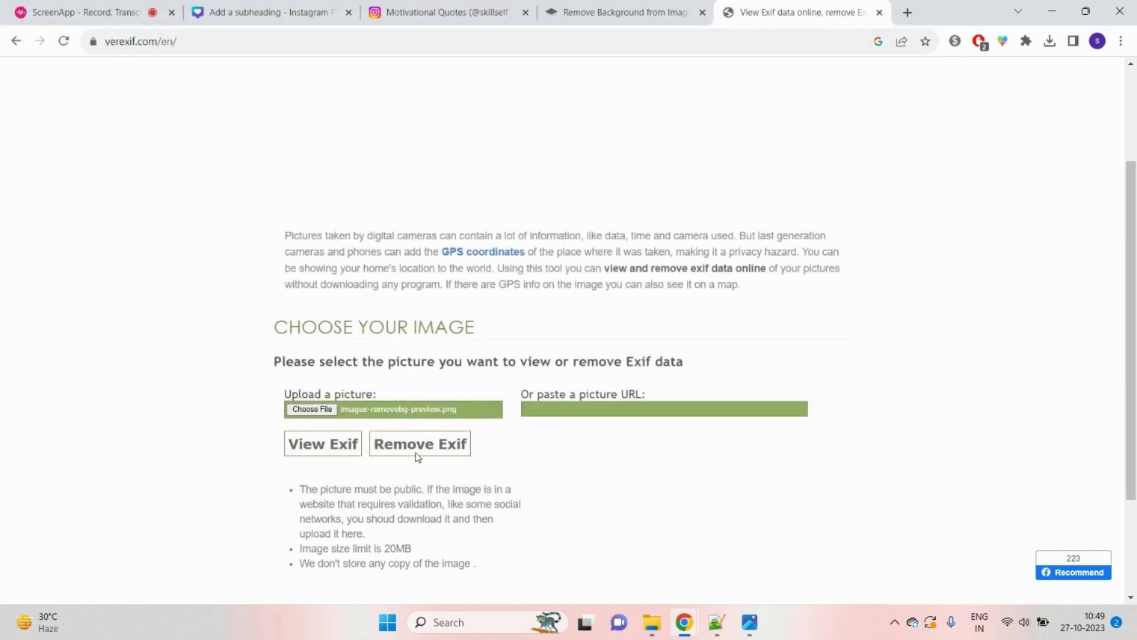
pyautogui.click(448, 452)
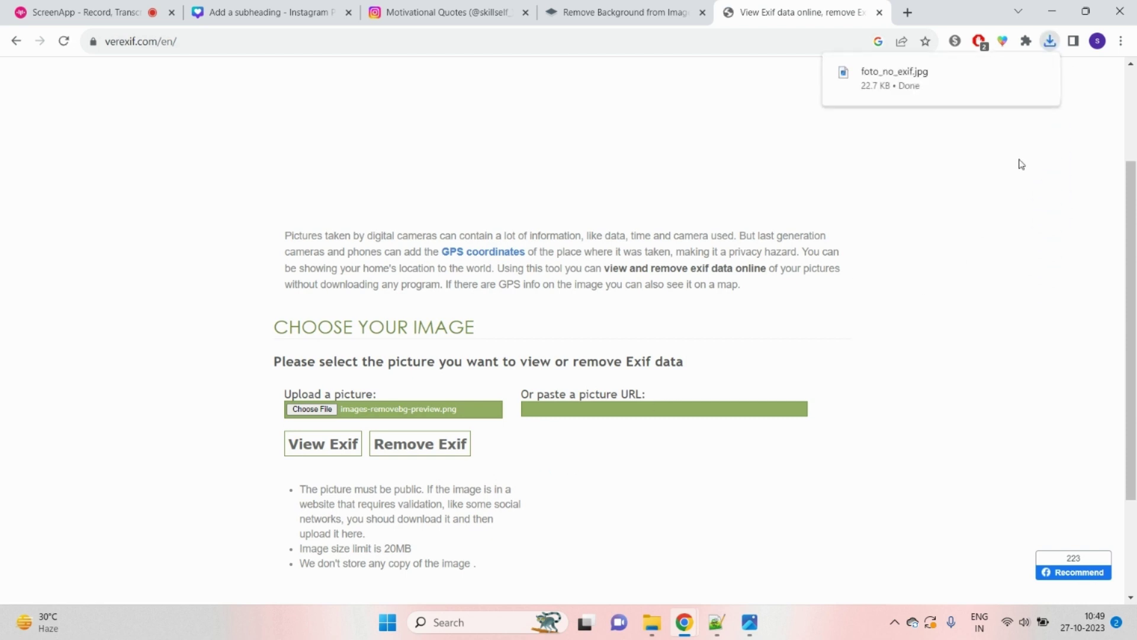
pyautogui.click(444, 9)
# Step: Upload foto_no_exif.jpg to Canva's Uploads library
pyautogui.click(255, 10)
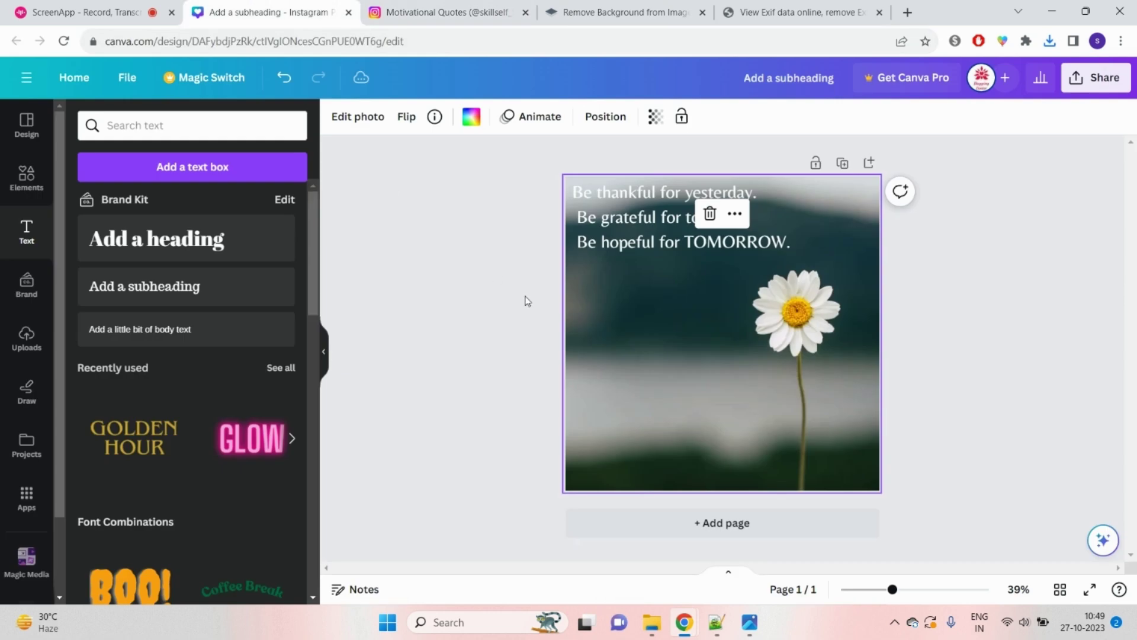
pyautogui.click(26, 342)
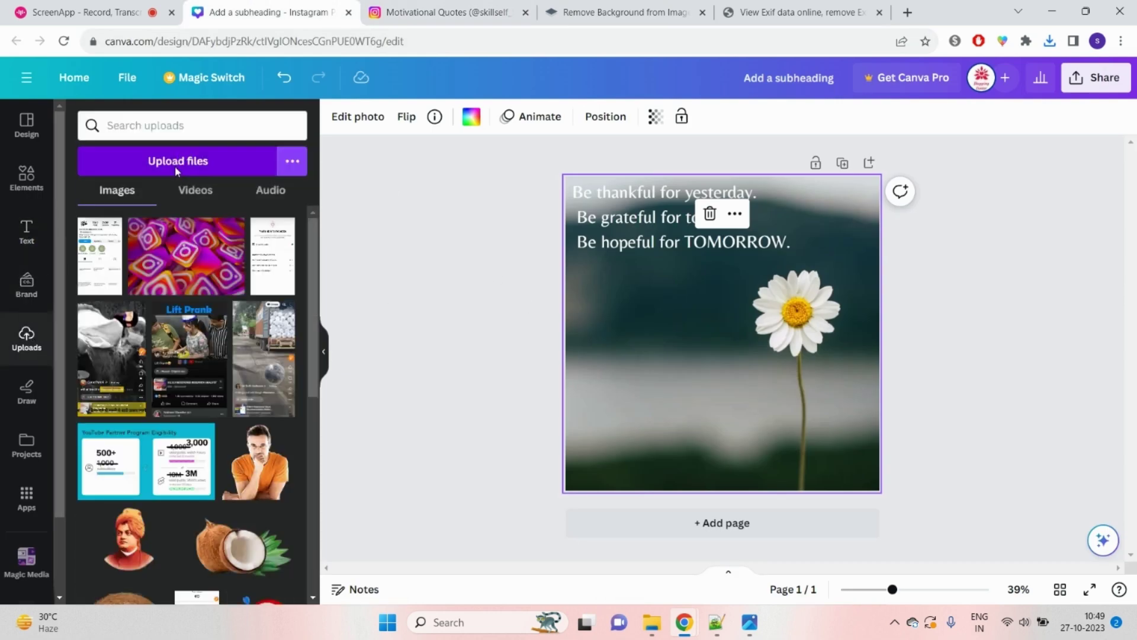
pyautogui.click(176, 166)
pyautogui.click(204, 138)
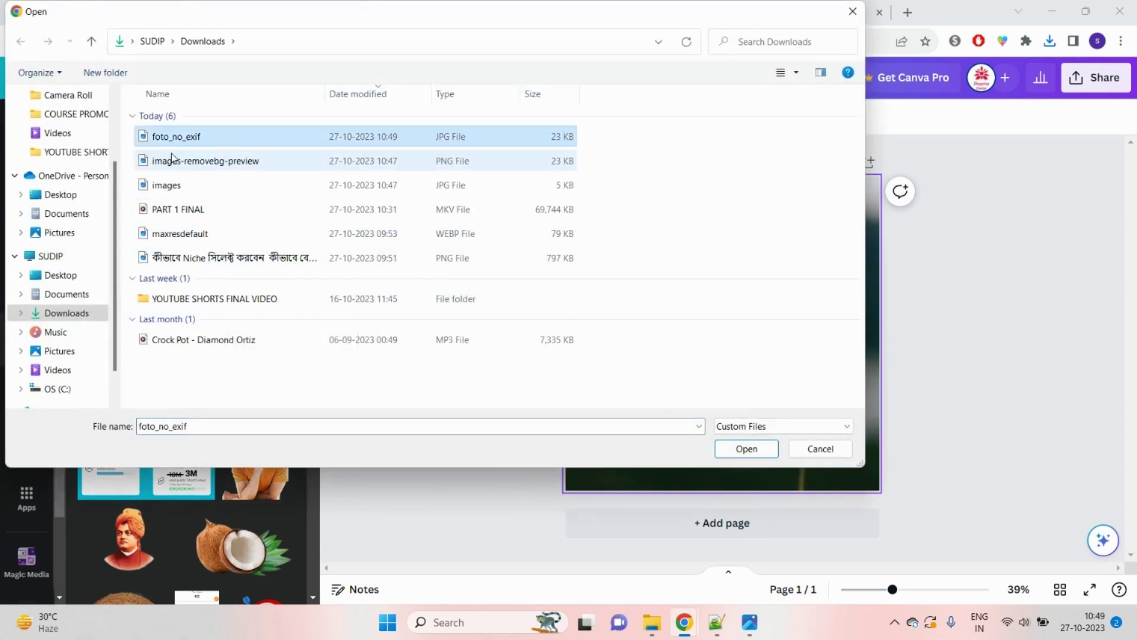
pyautogui.click(188, 142)
pyautogui.press('Escape')
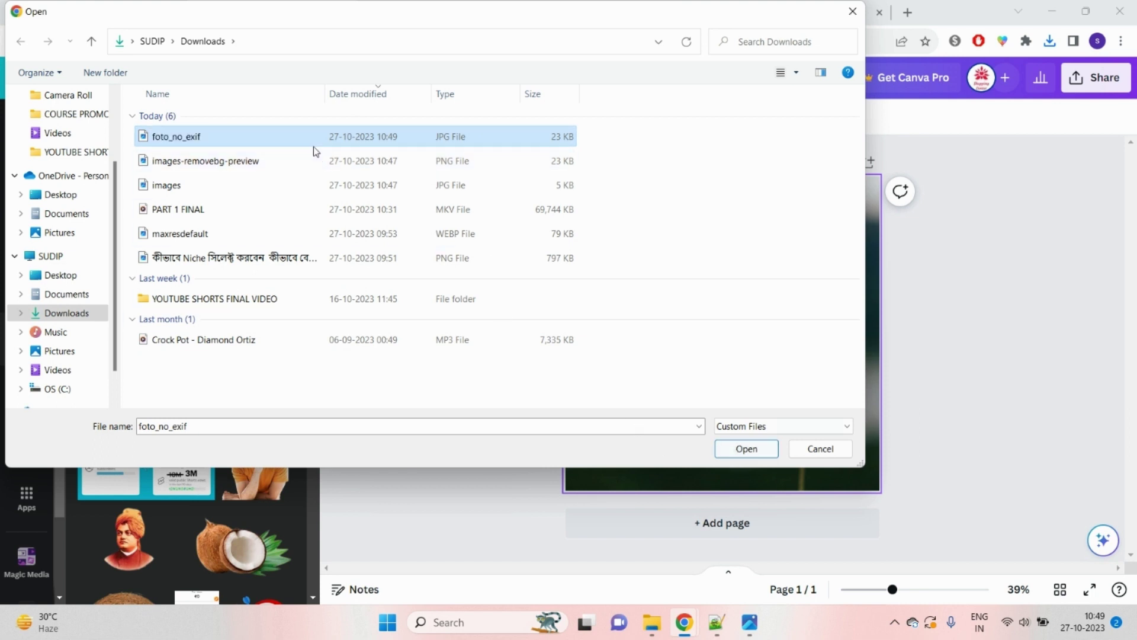
pyautogui.click(763, 443)
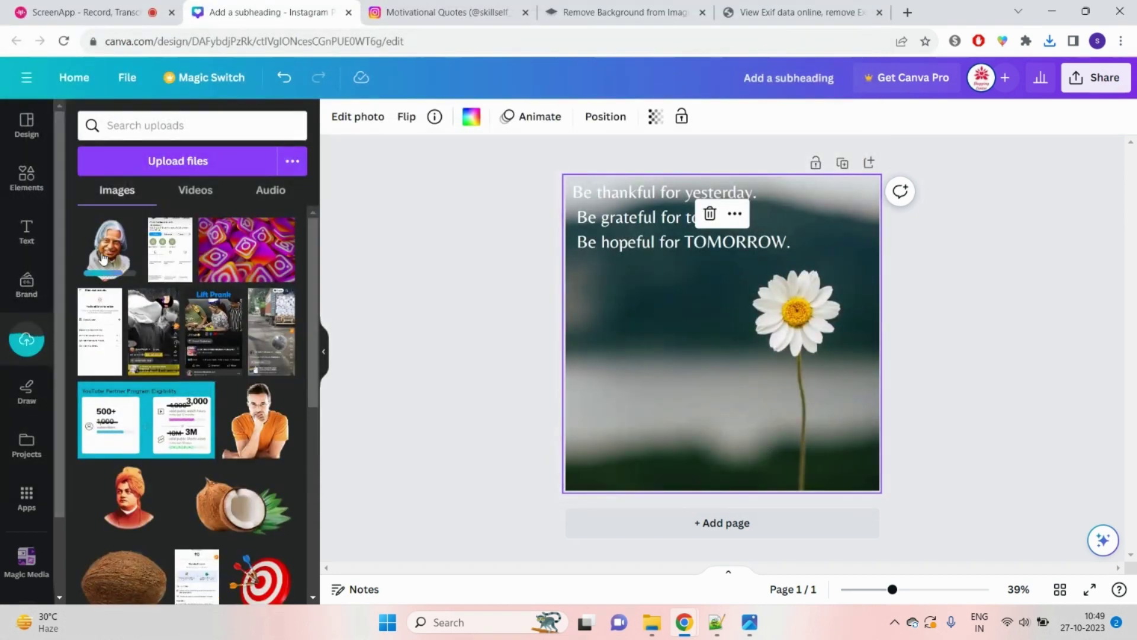
# Step: Place the cut-out portrait on the page, enlarged to about 719 × 719 at the lower left
pyautogui.click(110, 249)
pyautogui.moveTo(661, 360); pyautogui.dragTo(577, 472)
pyautogui.moveTo(709, 367); pyautogui.dragTo(694, 387)
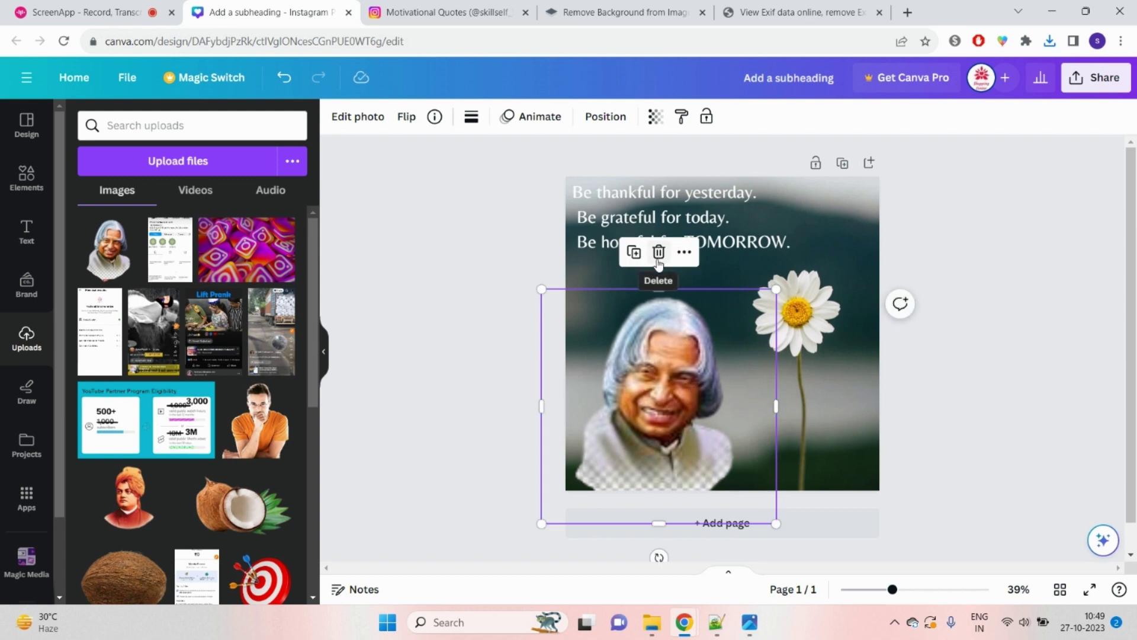
# Step: Delete the Kalam portrait and place the orange T-shirt man's photo, enlarged, at the lower left
pyautogui.click(658, 256)
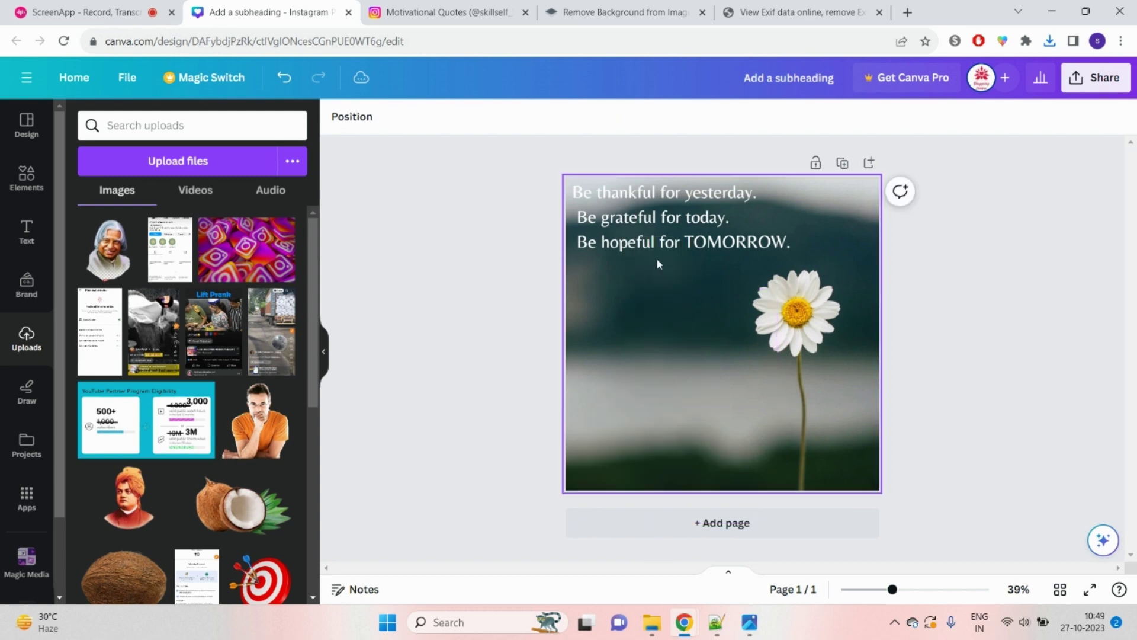
pyautogui.click(268, 438)
pyautogui.moveTo(699, 367); pyautogui.dragTo(604, 436)
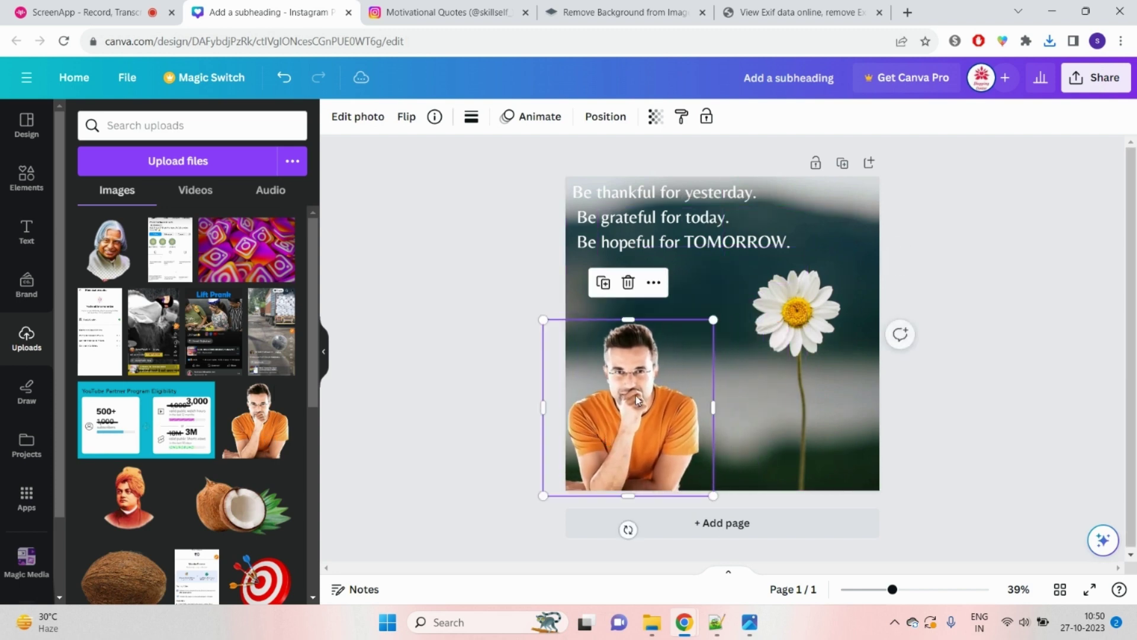
pyautogui.moveTo(715, 320); pyautogui.dragTo(770, 260)
pyautogui.moveTo(705, 350); pyautogui.dragTo(704, 347)
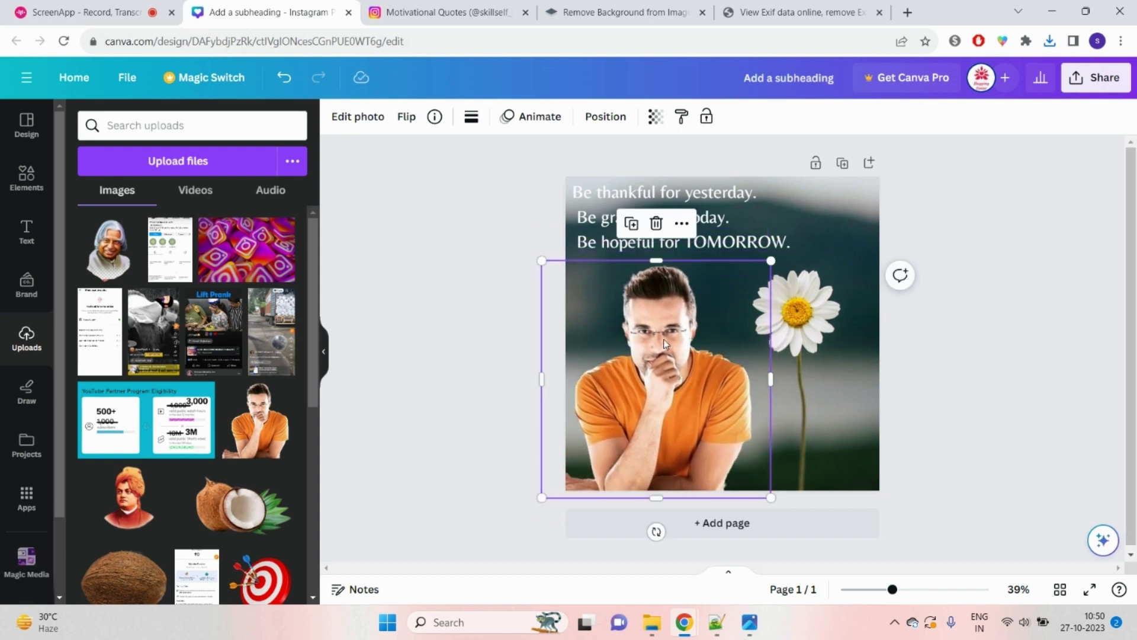
pyautogui.click(445, 375)
pyautogui.click(659, 327)
# Step: Apply a white Outline shadow to the man's photo, thinned to size 11
pyautogui.click(361, 122)
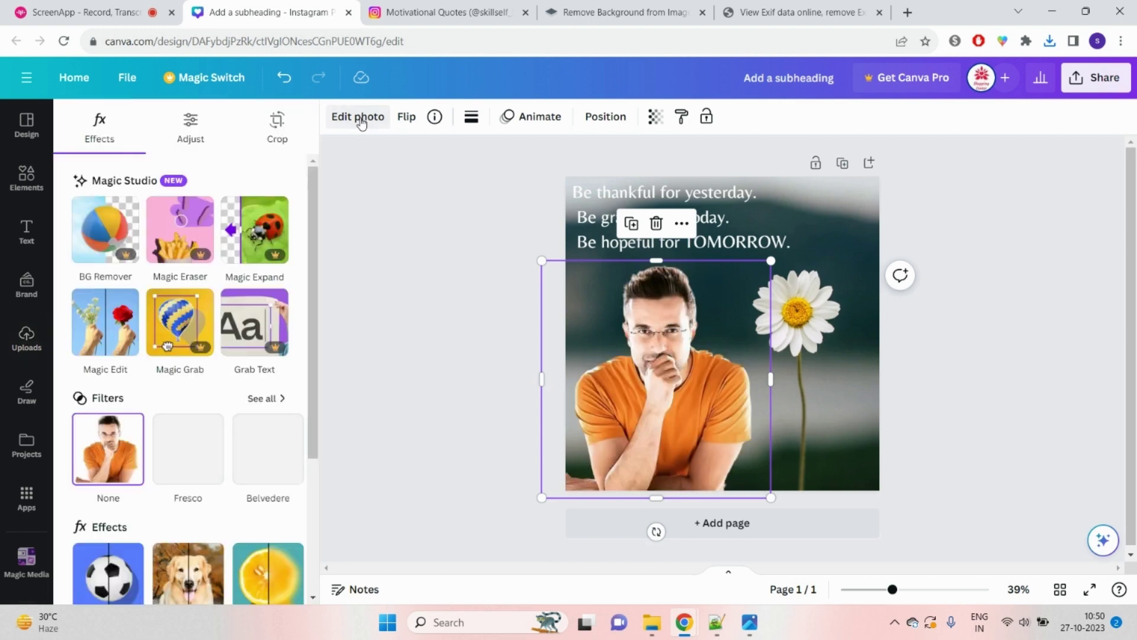
pyautogui.scroll(-3, 159, 362)
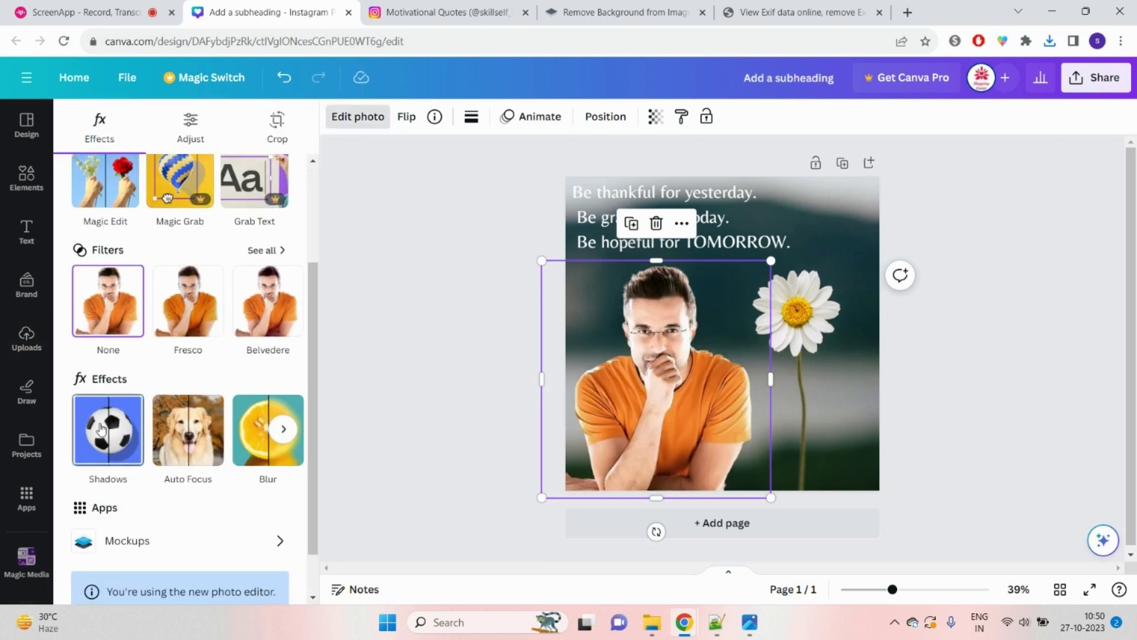
pyautogui.click(102, 429)
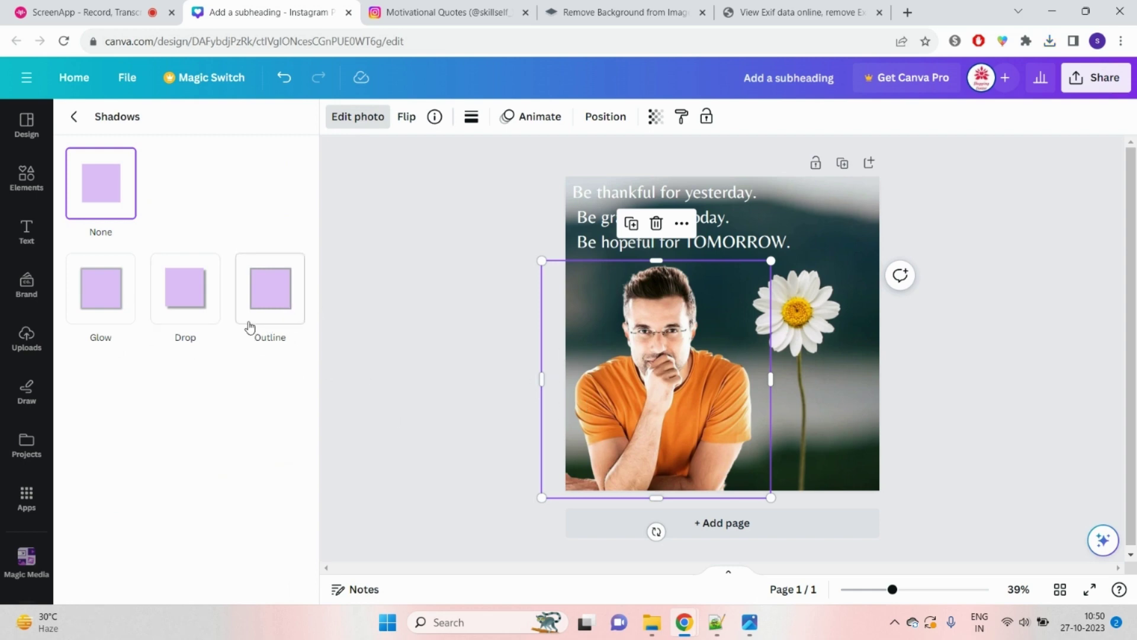
pyautogui.click(266, 305)
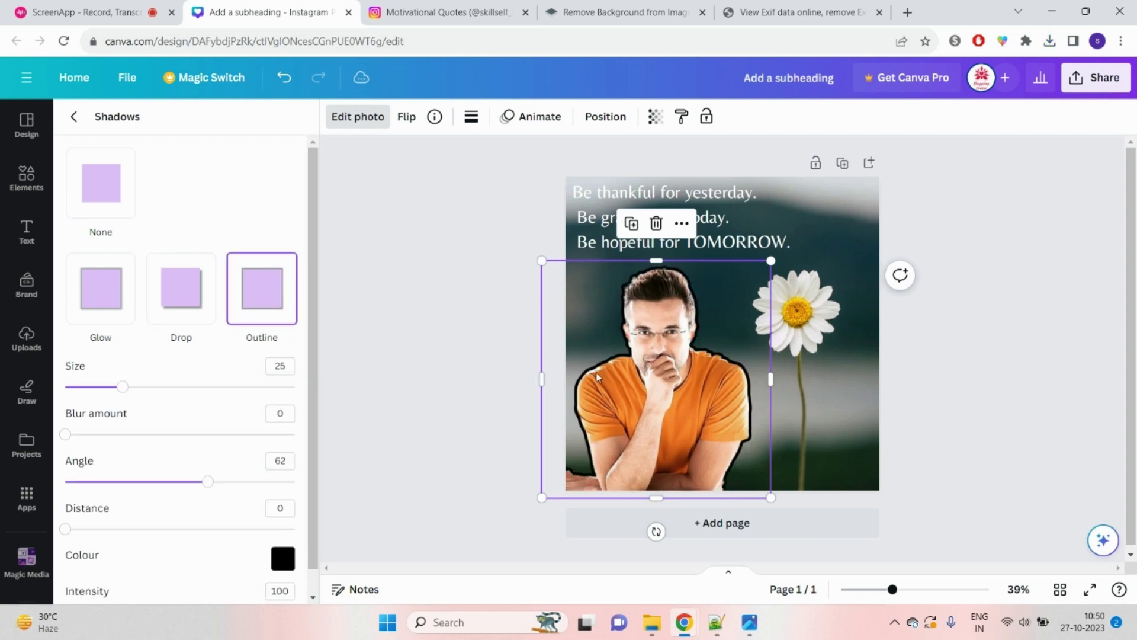
pyautogui.click(283, 558)
pyautogui.click(302, 410)
pyautogui.moveTo(301, 411); pyautogui.dragTo(200, 391)
pyautogui.moveTo(123, 395); pyautogui.dragTo(91, 395)
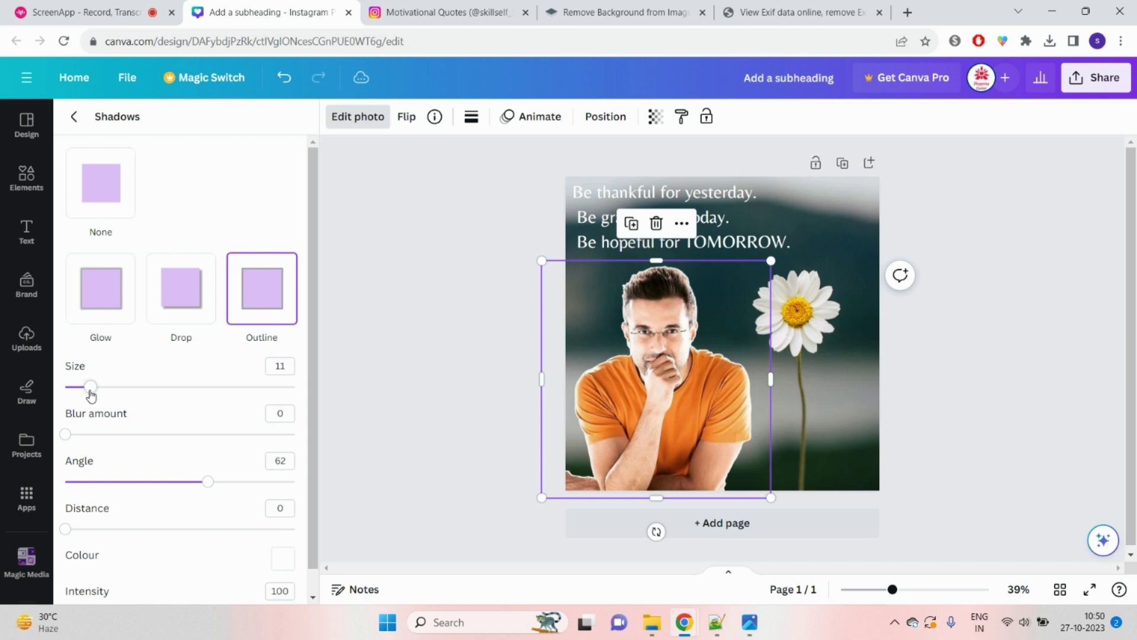
# Step: Try green and cyan outline colours, settle on white, and set the outline size to 9
pyautogui.click(283, 557)
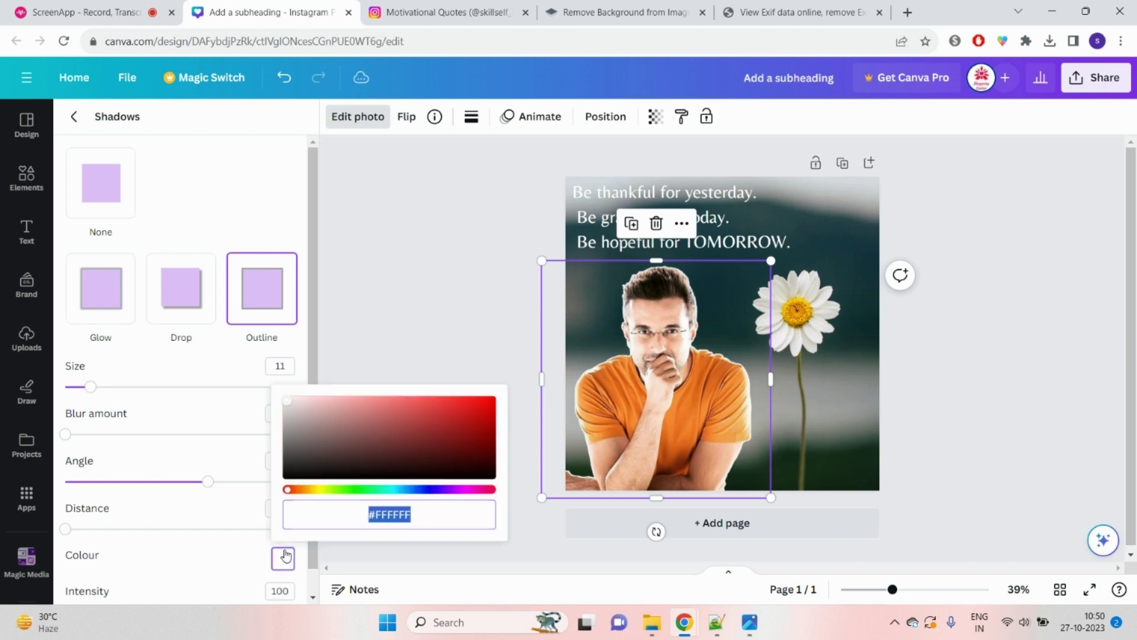
pyautogui.click(350, 490)
pyautogui.moveTo(485, 431); pyautogui.dragTo(516, 352)
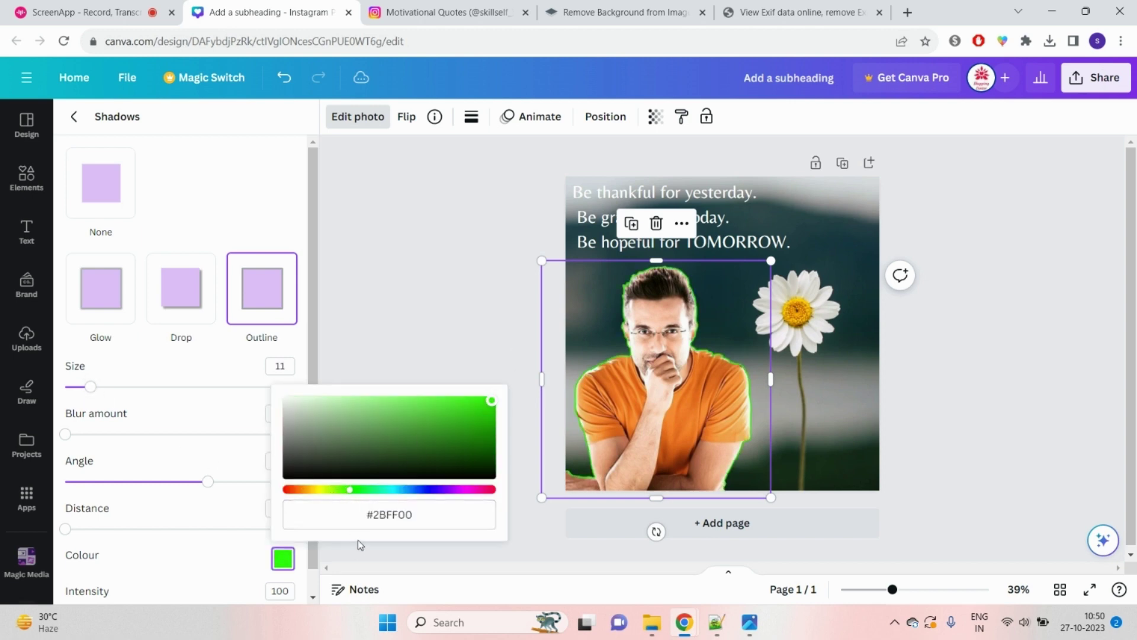
pyautogui.click(395, 489)
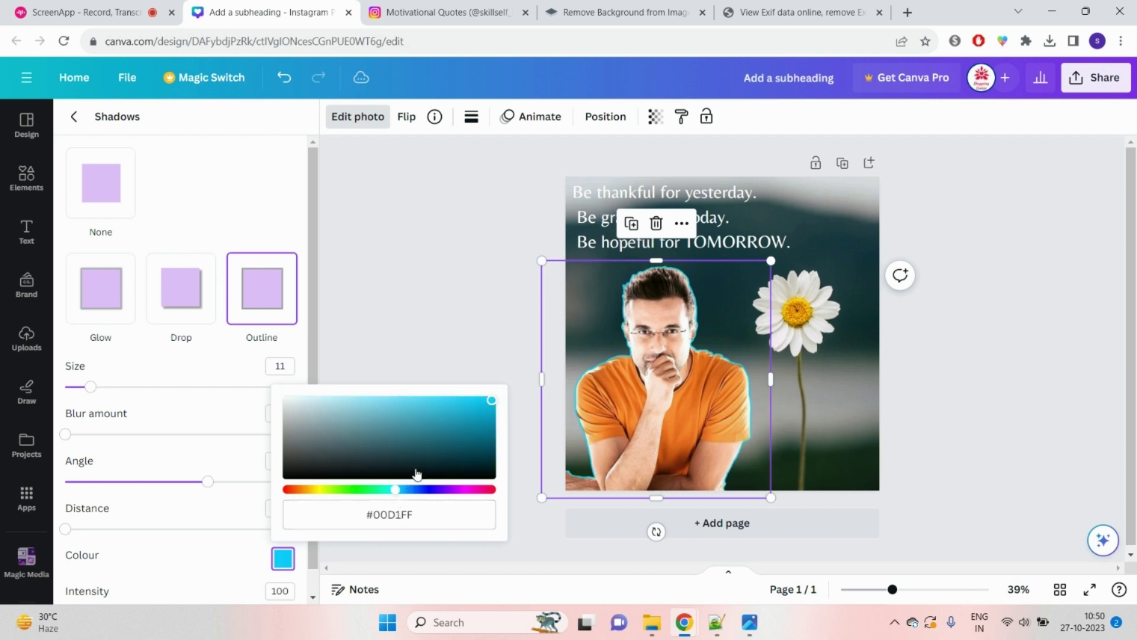
pyautogui.click(288, 401)
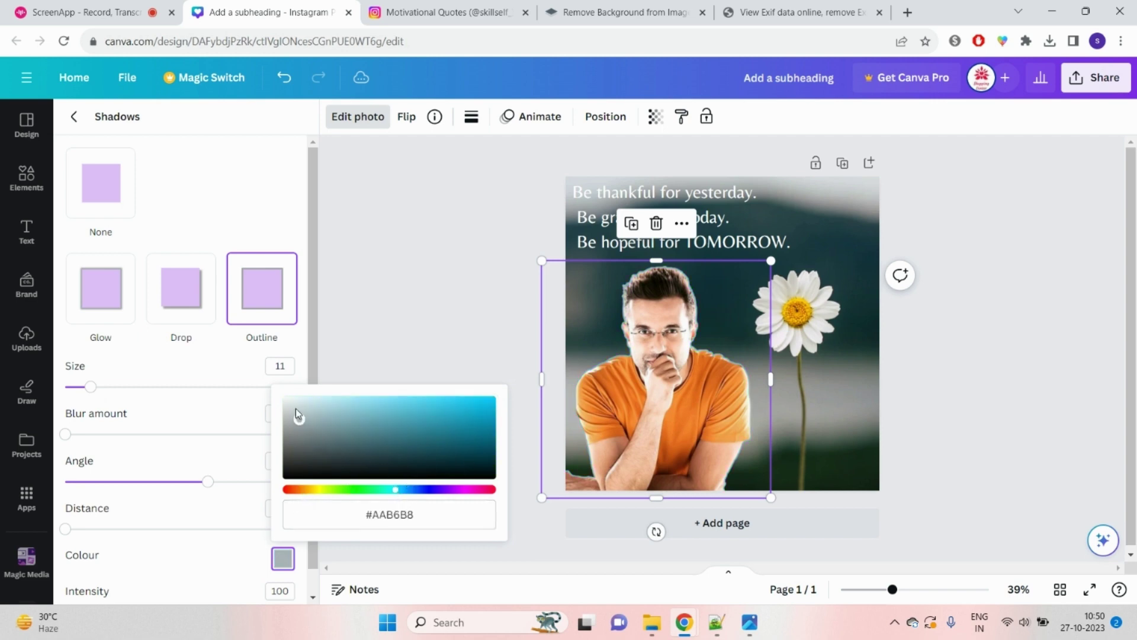
pyautogui.click(90, 390)
pyautogui.moveTo(91, 388); pyautogui.dragTo(248, 402)
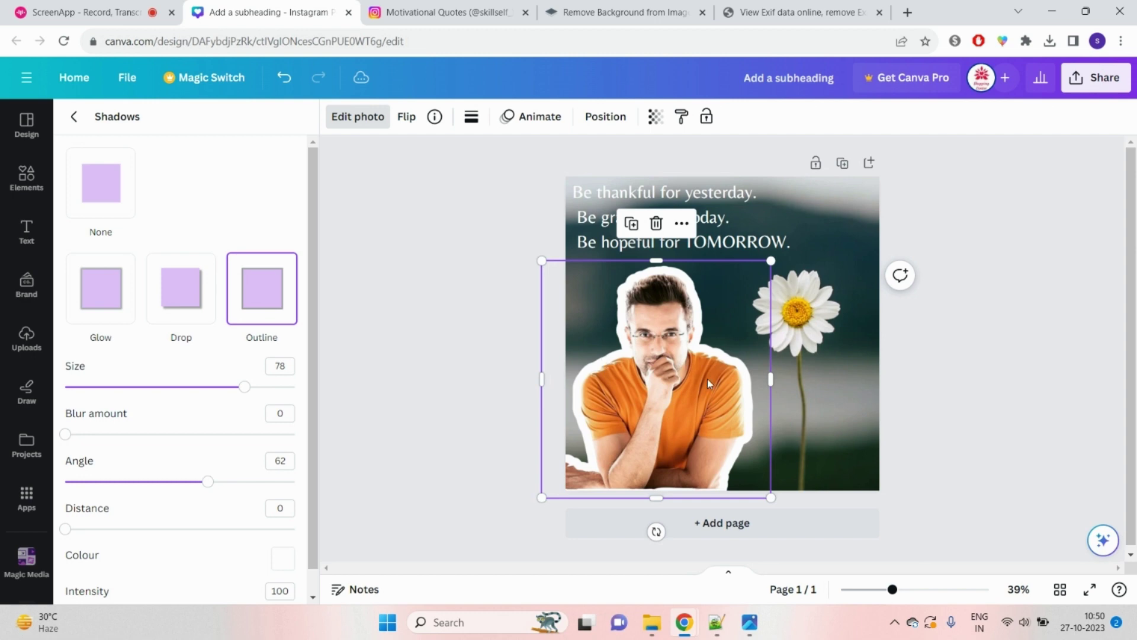
pyautogui.moveTo(246, 395); pyautogui.dragTo(87, 421)
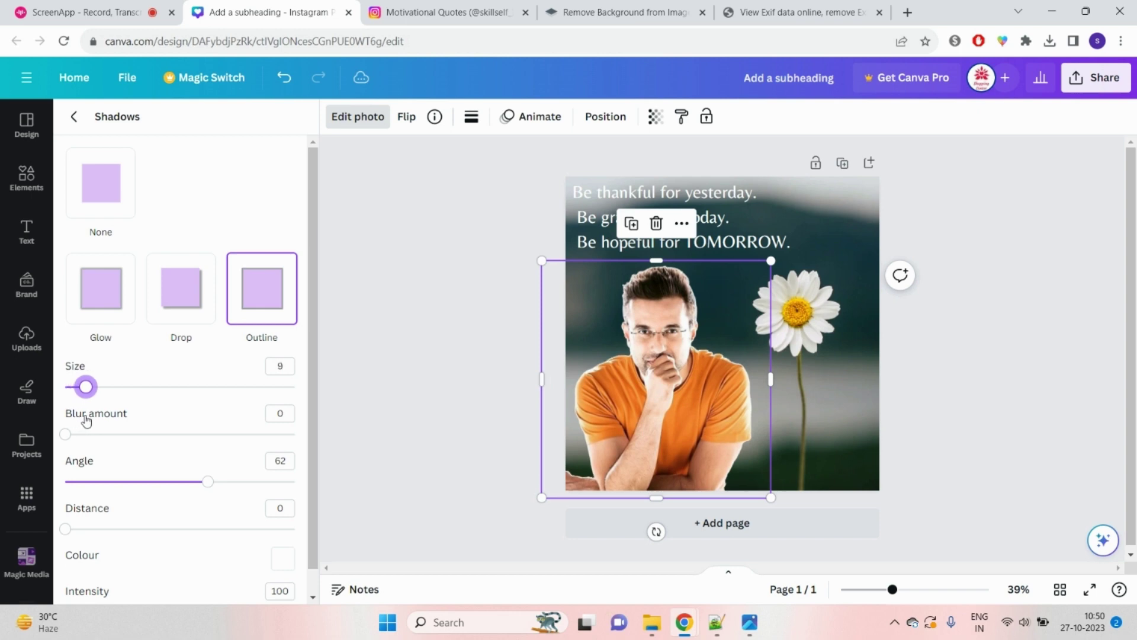
pyautogui.press('Escape')
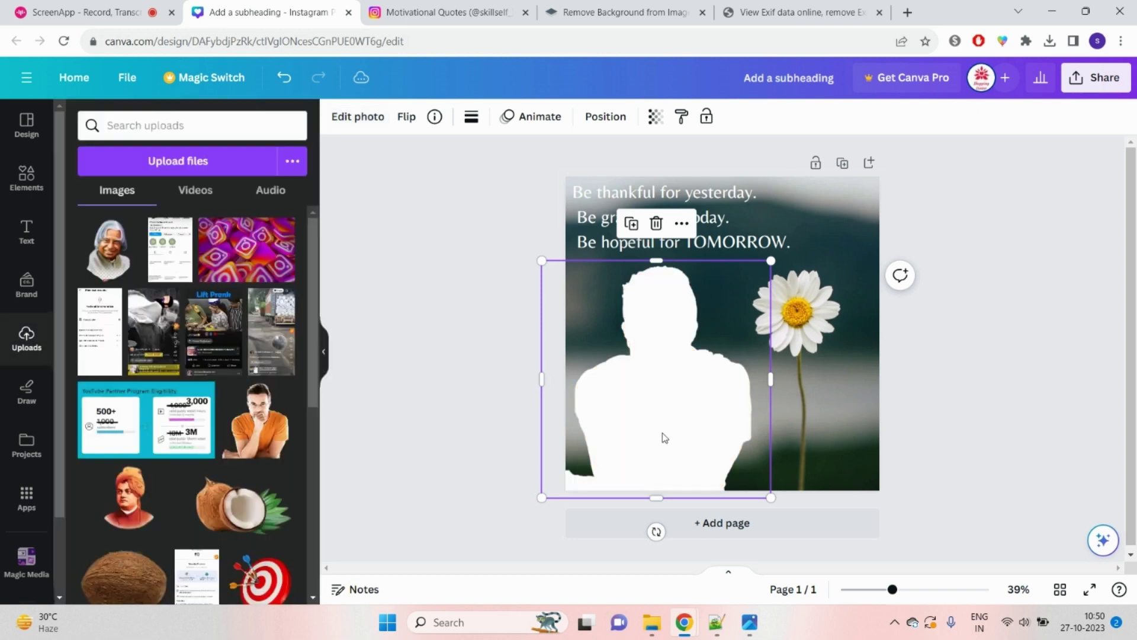
# Step: Undo the white silhouette and enlarge the quote text to 51.8 points
pyautogui.press('Escape')
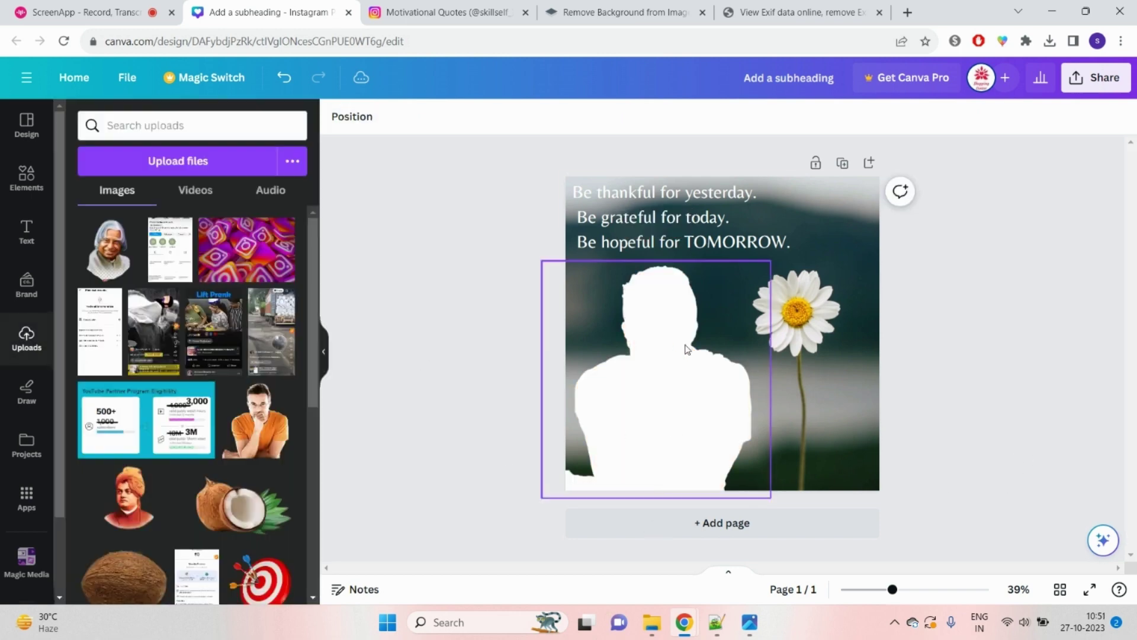
pyautogui.click(286, 82)
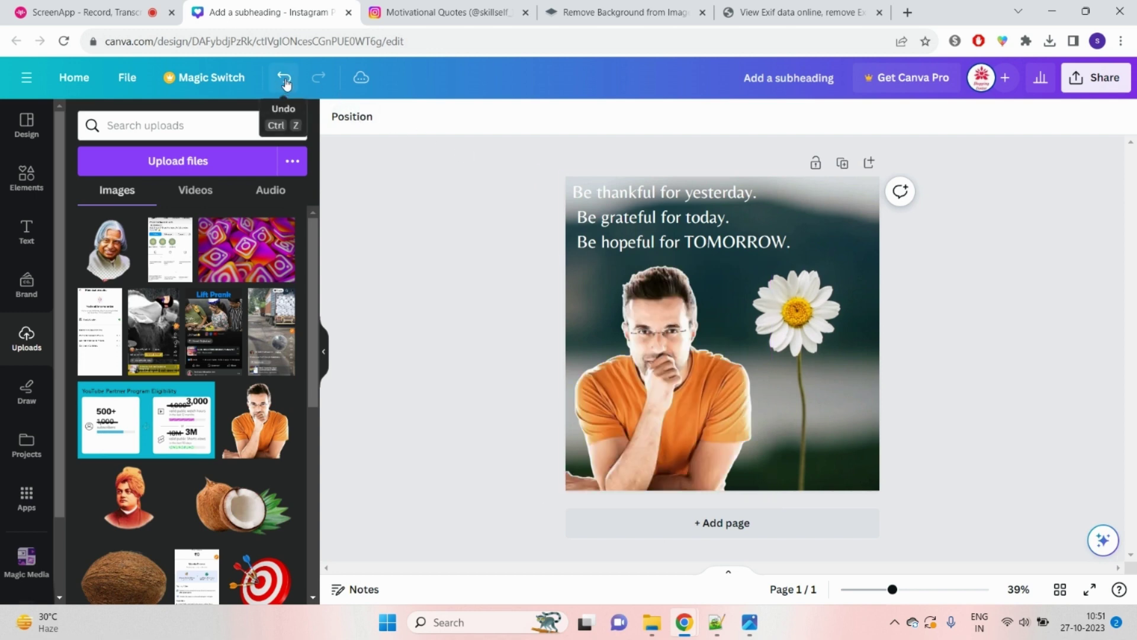
pyautogui.click(782, 243)
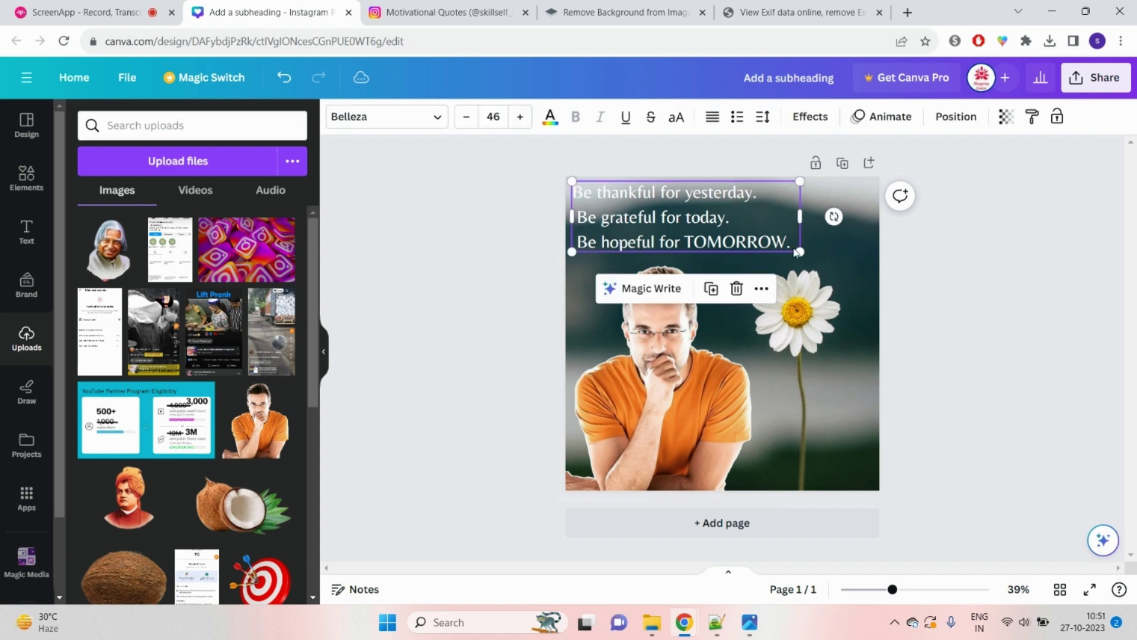
pyautogui.moveTo(808, 254); pyautogui.dragTo(833, 275)
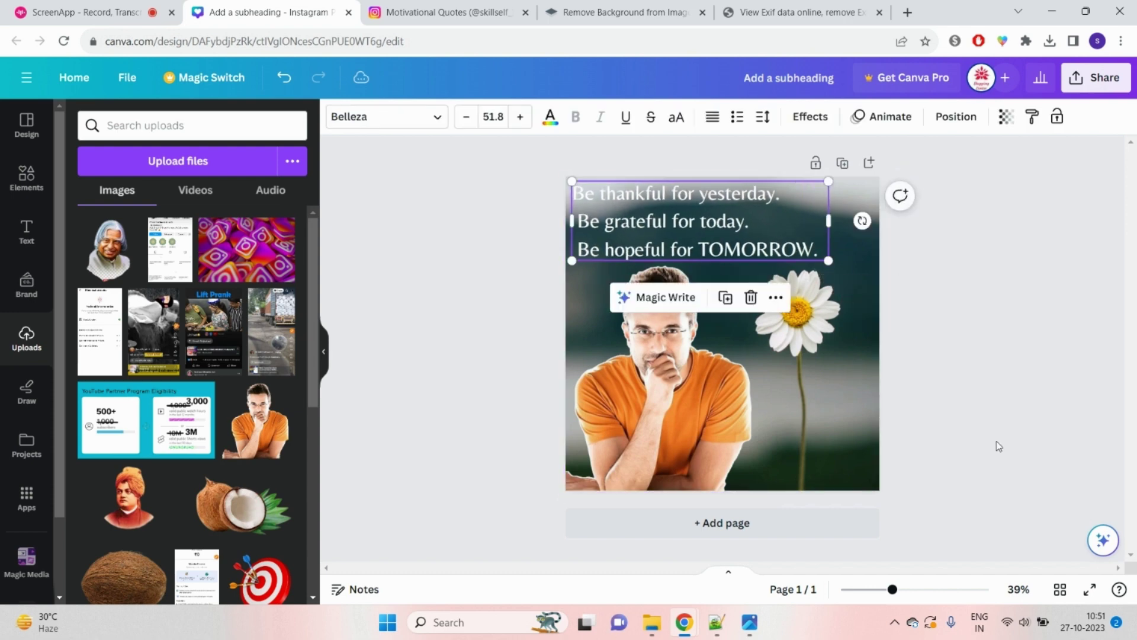
# Step: Nudge the orange-shirt man's photo slightly up and to the left
pyautogui.click(997, 443)
pyautogui.click(672, 443)
pyautogui.moveTo(672, 443); pyautogui.dragTo(663, 436)
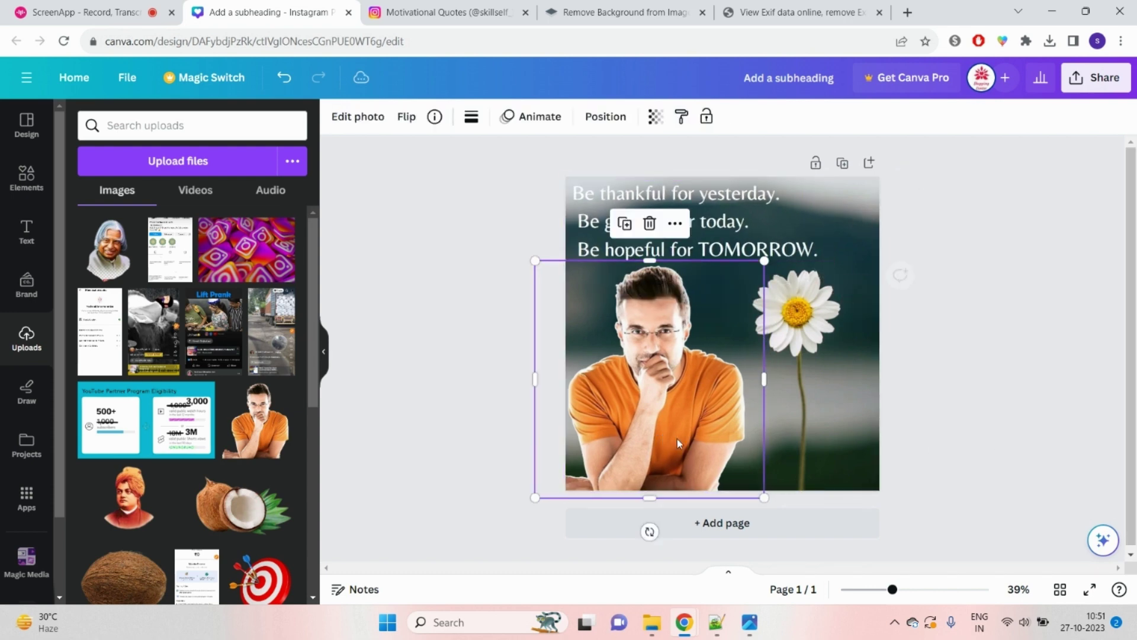
pyautogui.click(980, 468)
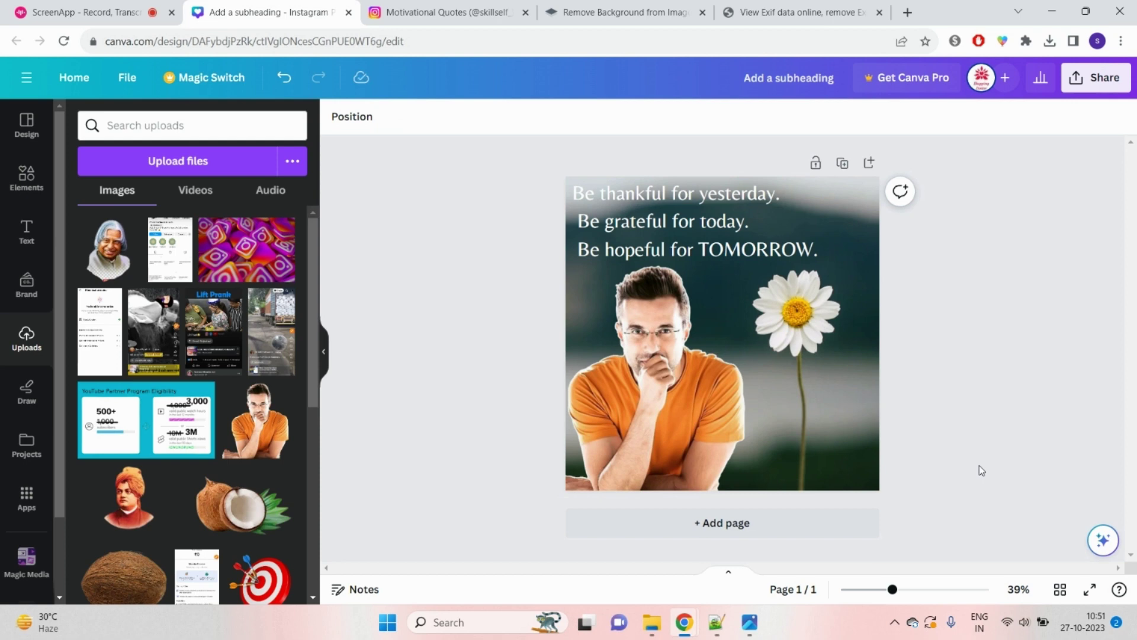
# Step: Open the creator's Instagram profile from the address bar
pyautogui.click(450, 11)
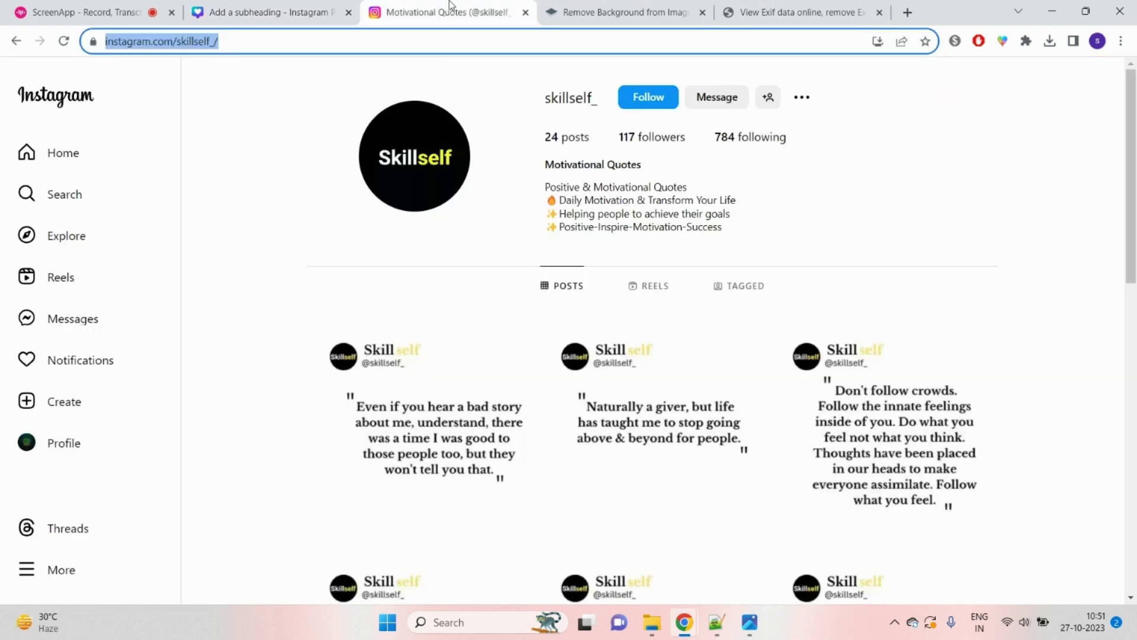
pyautogui.click(290, 43)
pyautogui.write('in')
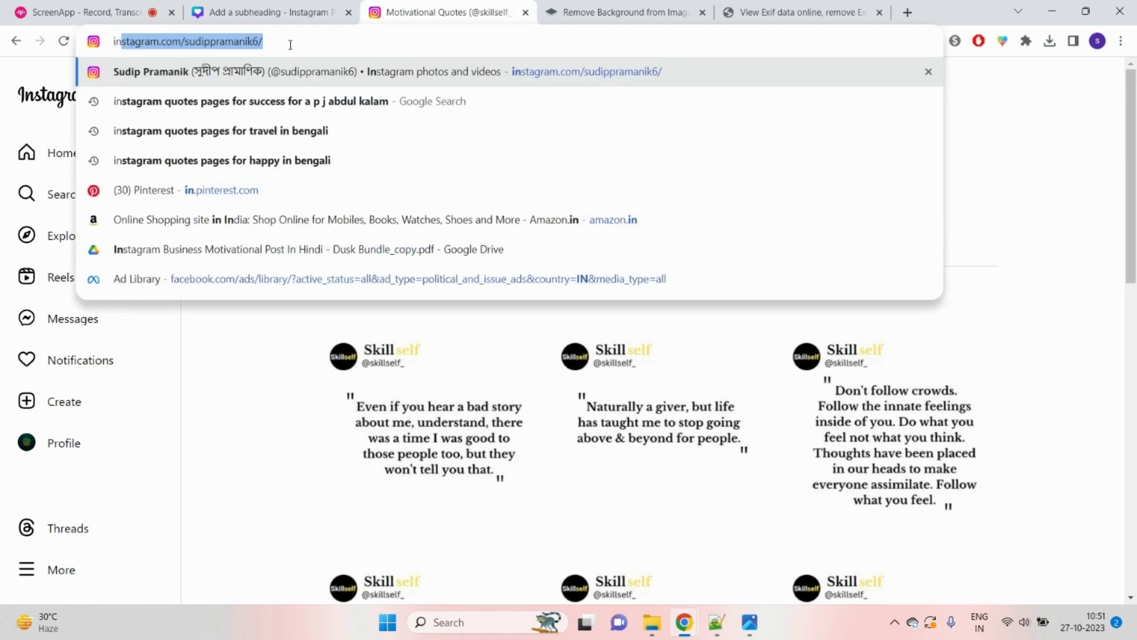
pyautogui.press('Return')
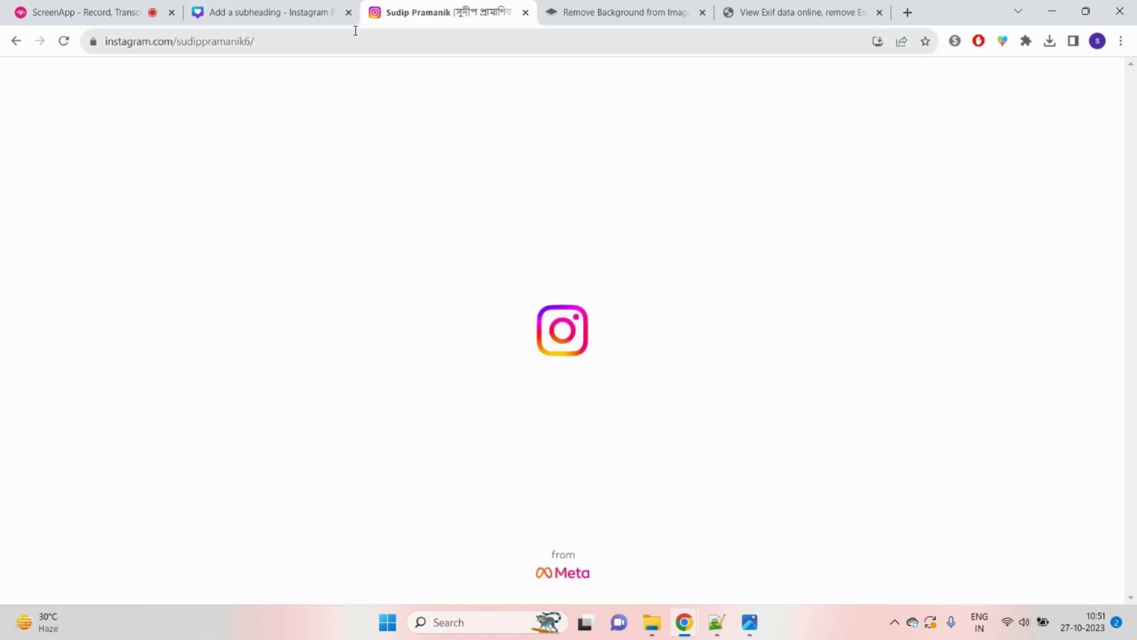
# Step: Cut the profile username from the page address and return to the Canva design
pyautogui.moveTo(314, 45); pyautogui.dragTo(234, 49)
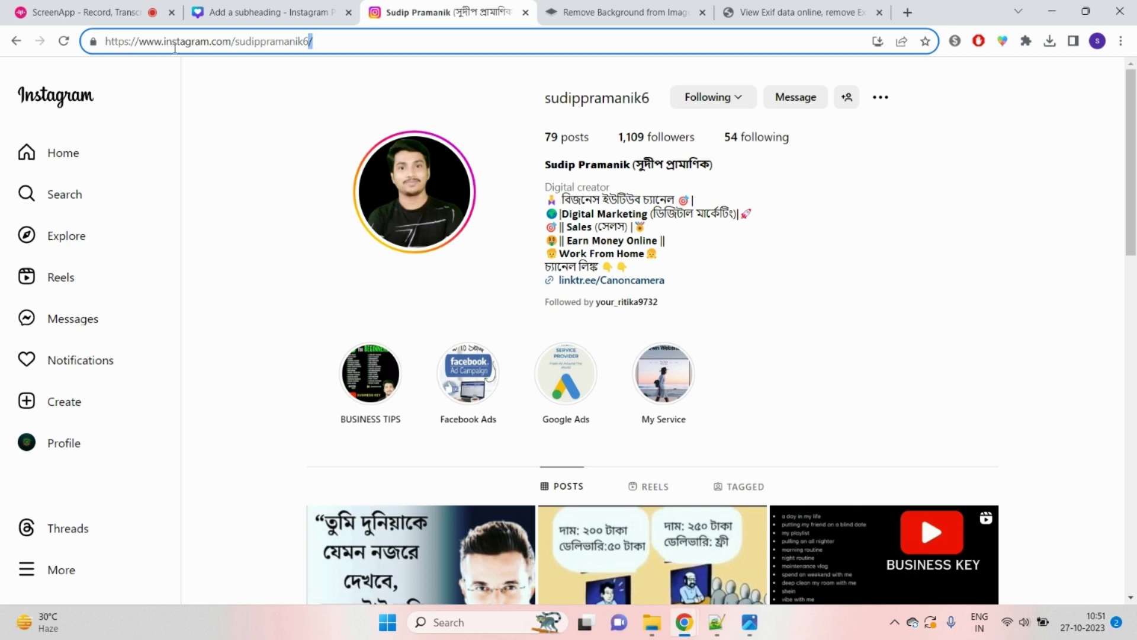
pyautogui.moveTo(238, 45); pyautogui.dragTo(300, 41)
pyautogui.rightClick(302, 45)
pyautogui.click(350, 114)
pyautogui.click(645, 6)
pyautogui.click(743, 6)
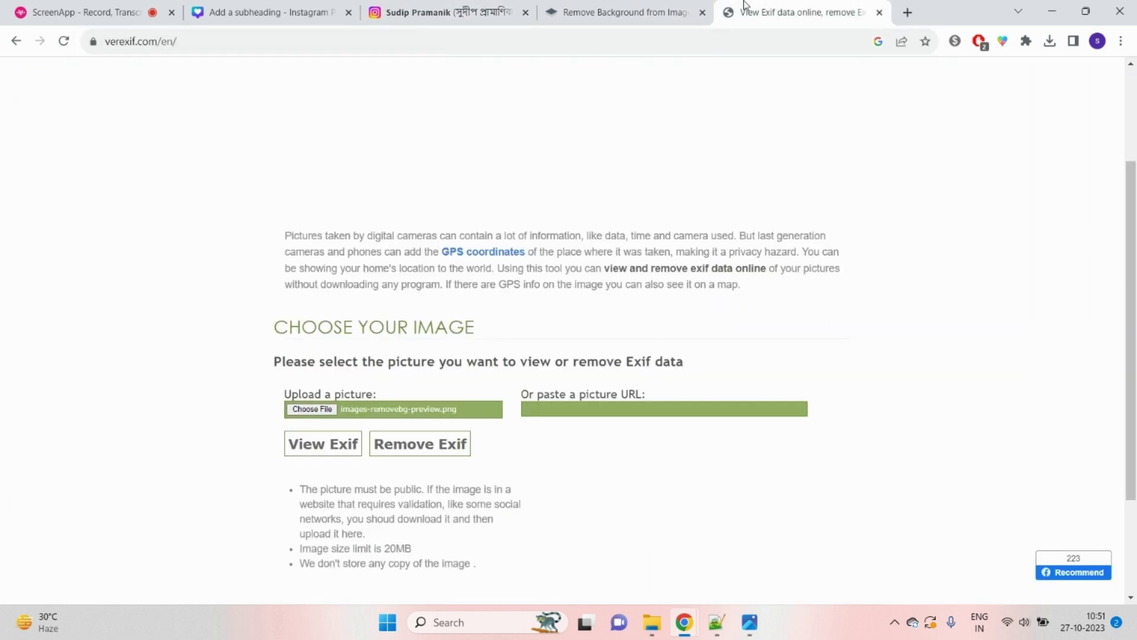
pyautogui.click(618, 14)
pyautogui.click(426, 11)
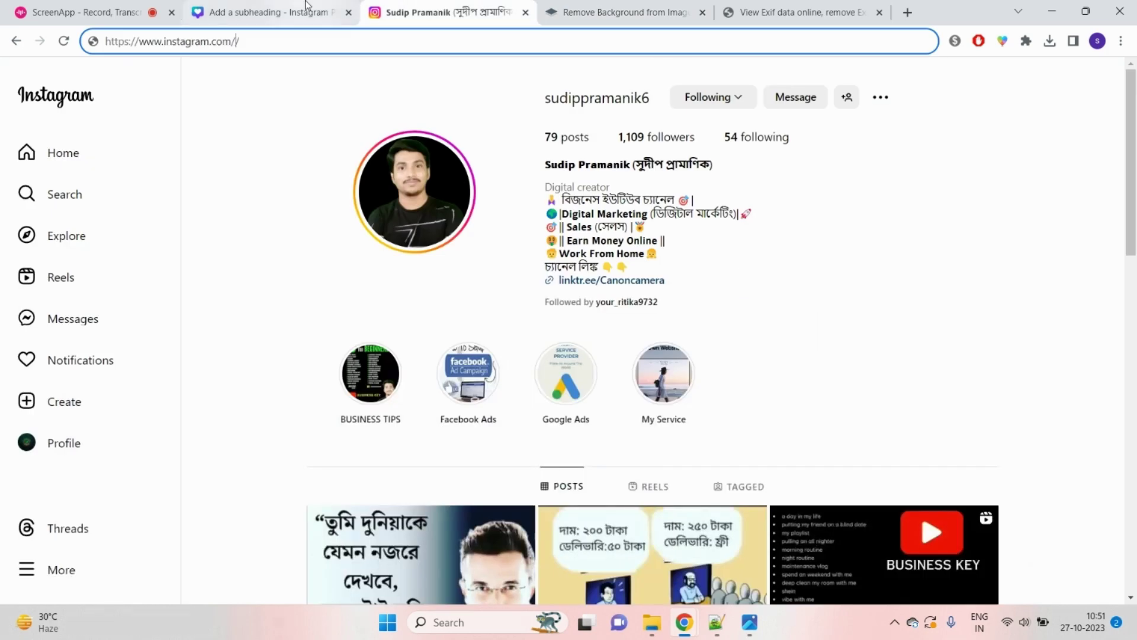
pyautogui.click(304, 12)
# Step: Add the Instagram logo from the Elements library and shrink it to a small icon
pyautogui.scroll(-5, 225, 400)
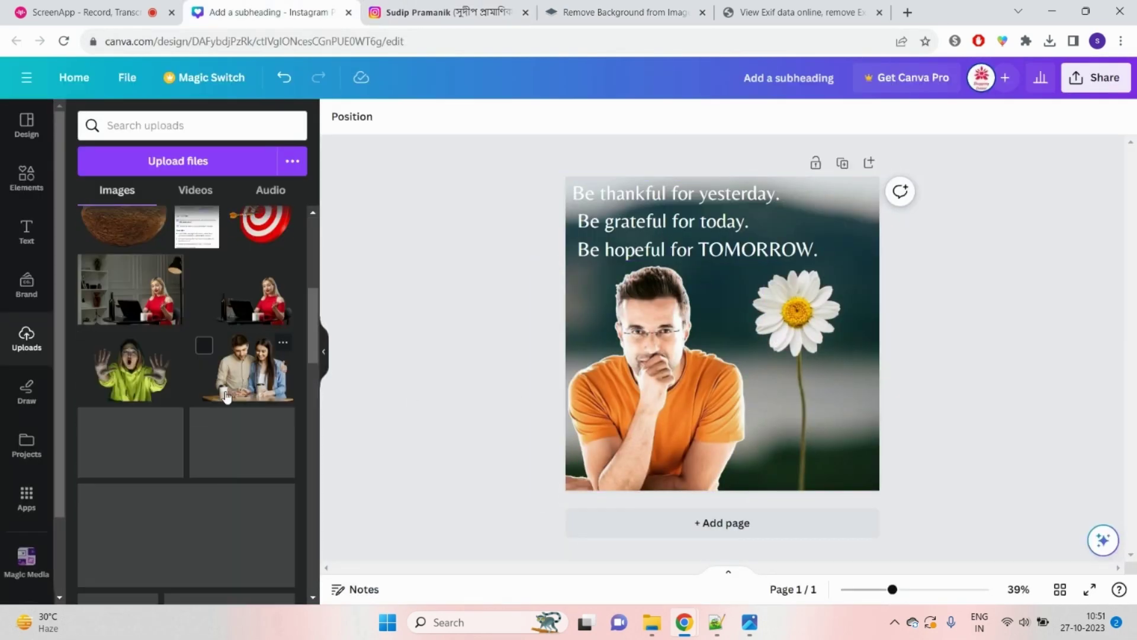
pyautogui.scroll(3, 226, 396)
pyautogui.scroll(-10, 219, 385)
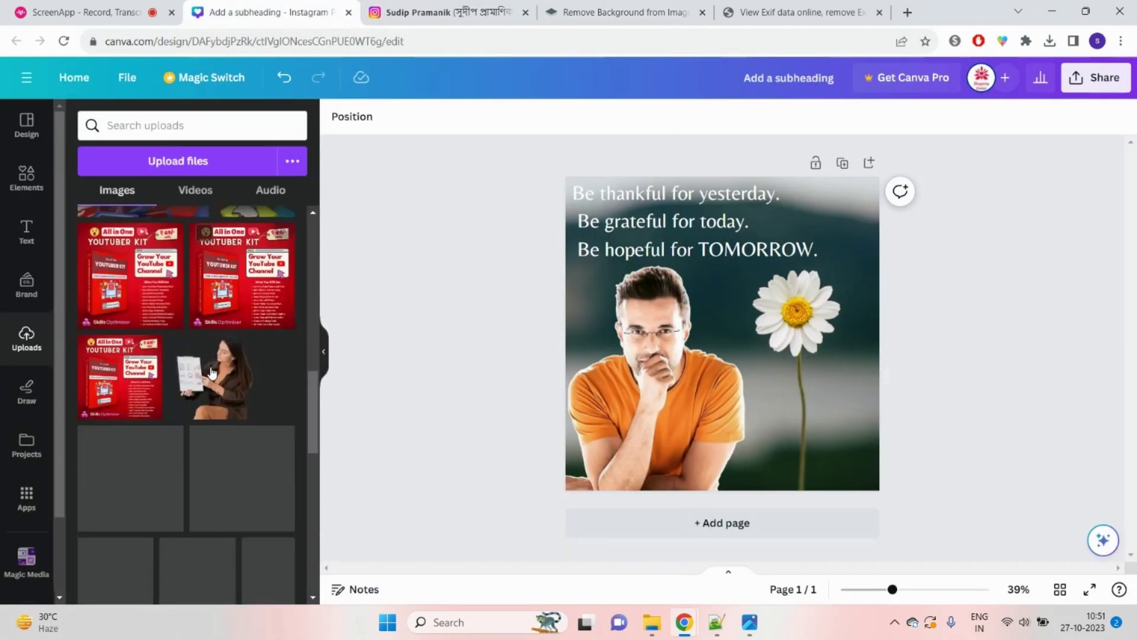
pyautogui.scroll(5, 211, 365)
pyautogui.scroll(-9, 202, 367)
pyautogui.click(26, 175)
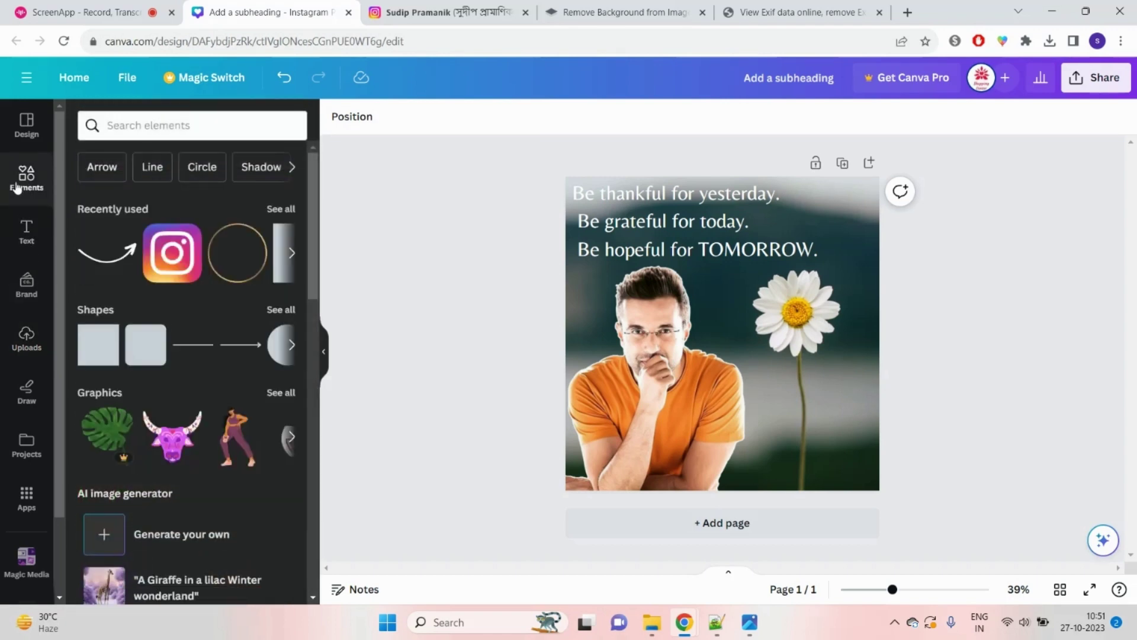
pyautogui.click(154, 125)
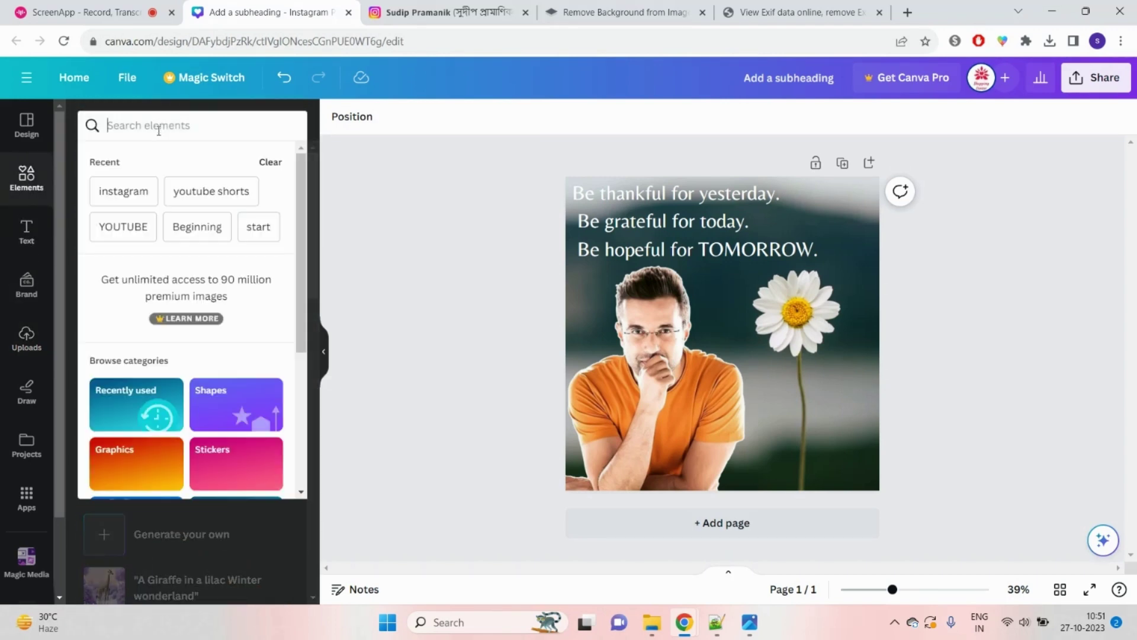
pyautogui.click(388, 211)
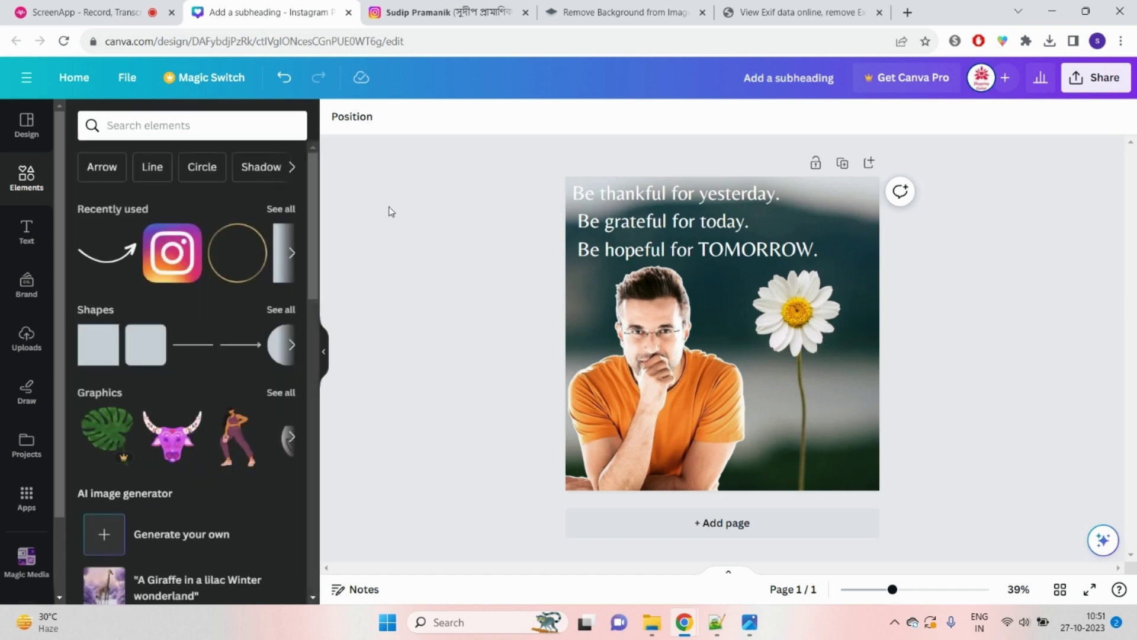
pyautogui.click(166, 252)
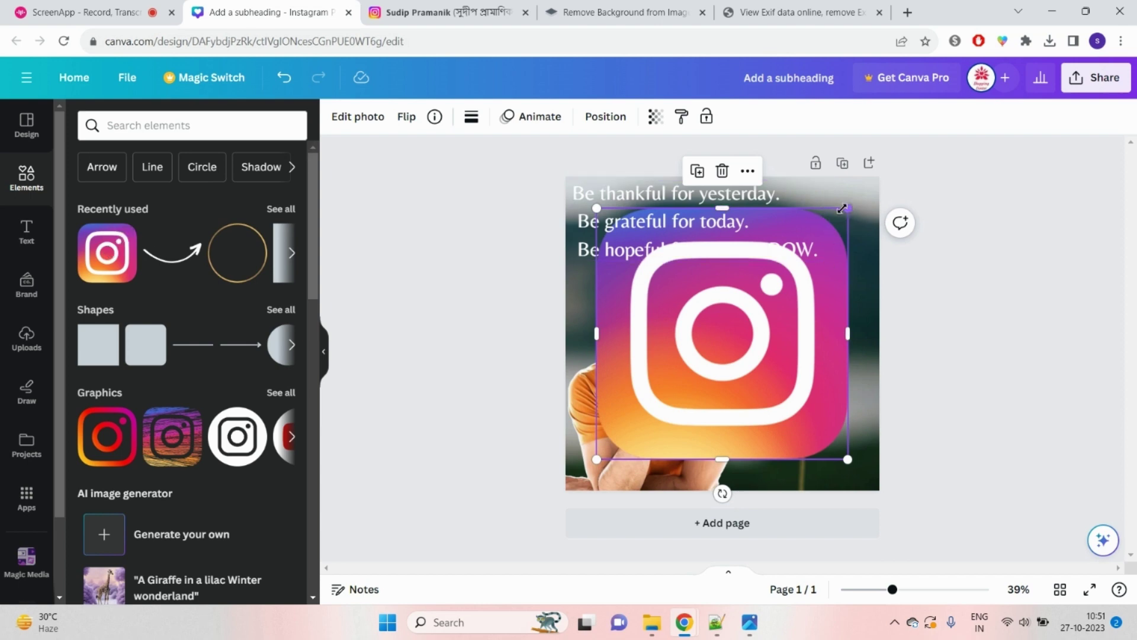
pyautogui.moveTo(846, 208); pyautogui.dragTo(733, 474)
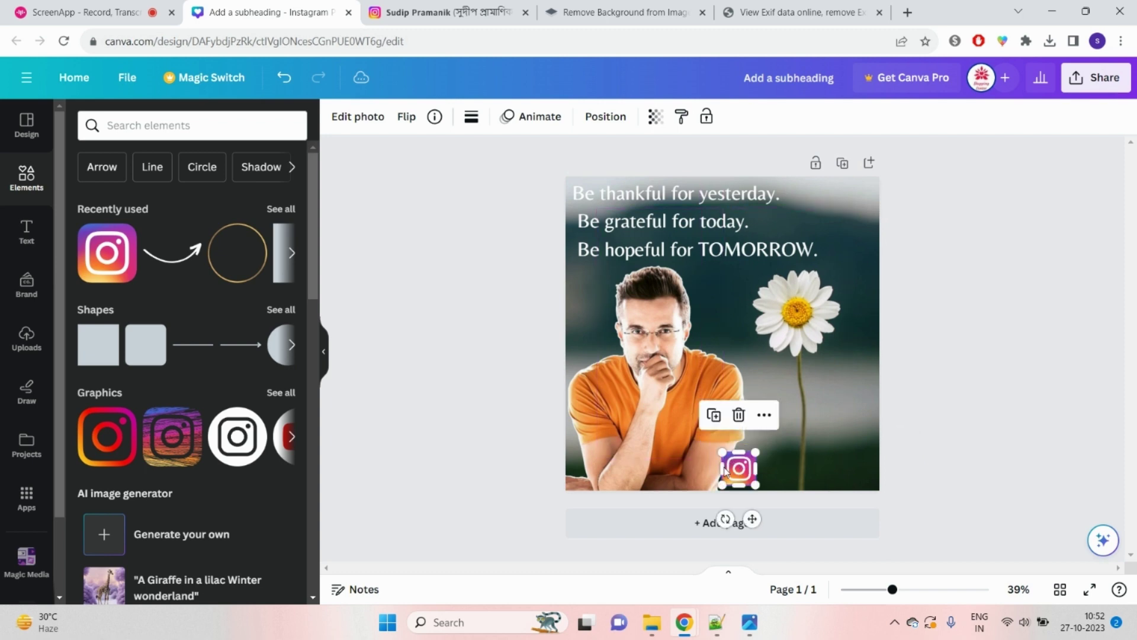
# Step: Move the man's photo slightly left and up and crop its right side inward
pyautogui.click(669, 454)
pyautogui.moveTo(669, 454); pyautogui.dragTo(653, 454)
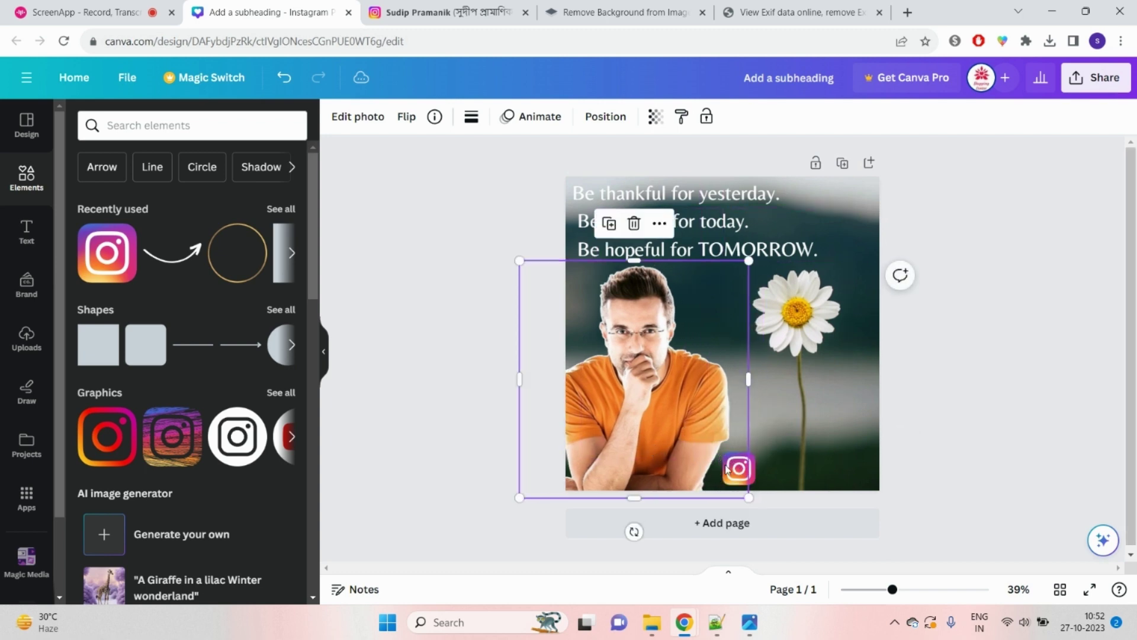
pyautogui.moveTo(739, 471); pyautogui.dragTo(740, 464)
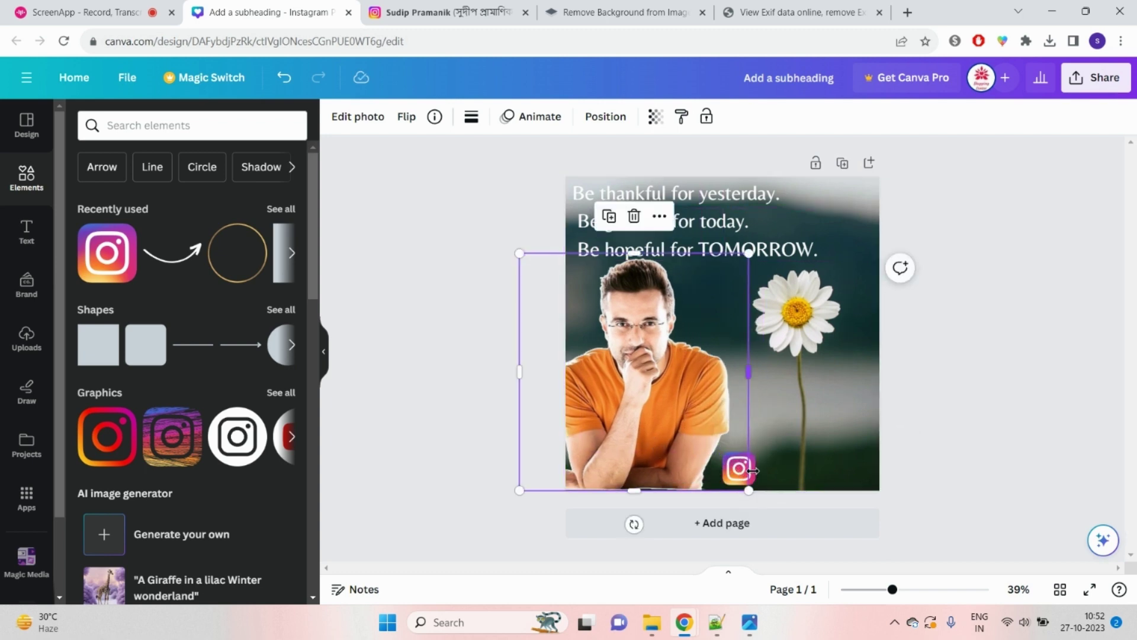
pyautogui.moveTo(753, 371); pyautogui.dragTo(722, 376)
# Step: Place the Instagram logo beside the photo and fine-tune the photo's crop and position
pyautogui.click(736, 467)
pyautogui.moveTo(736, 468); pyautogui.dragTo(672, 431)
pyautogui.click(680, 431)
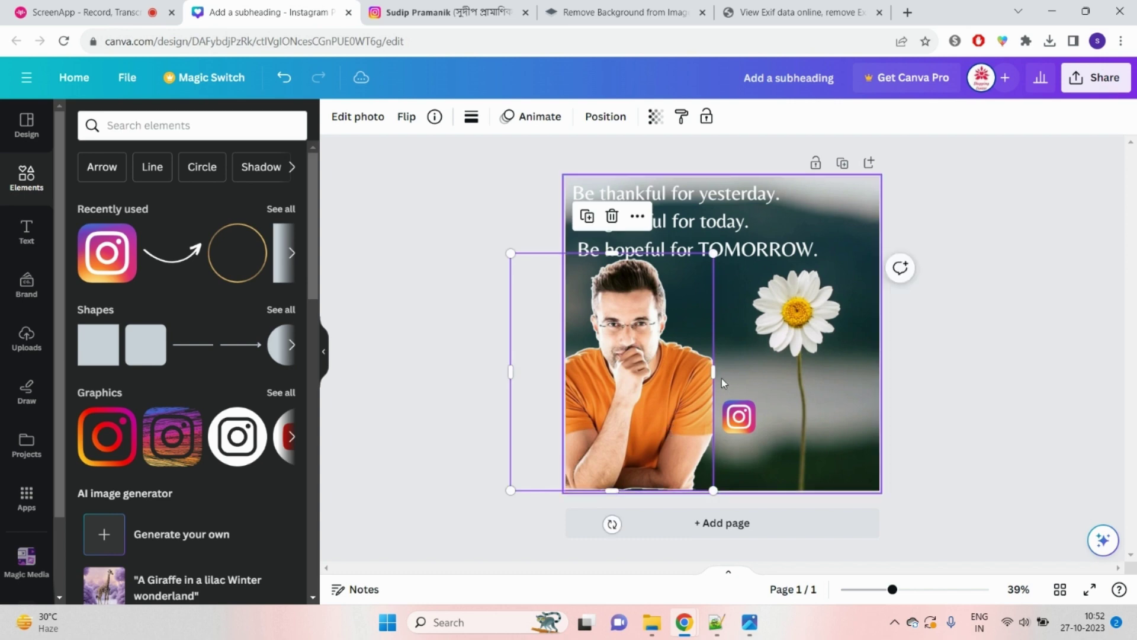
pyautogui.moveTo(709, 371); pyautogui.dragTo(718, 370)
pyautogui.moveTo(681, 415); pyautogui.dragTo(676, 421)
pyautogui.click(745, 424)
pyautogui.moveTo(747, 427); pyautogui.dragTo(735, 422)
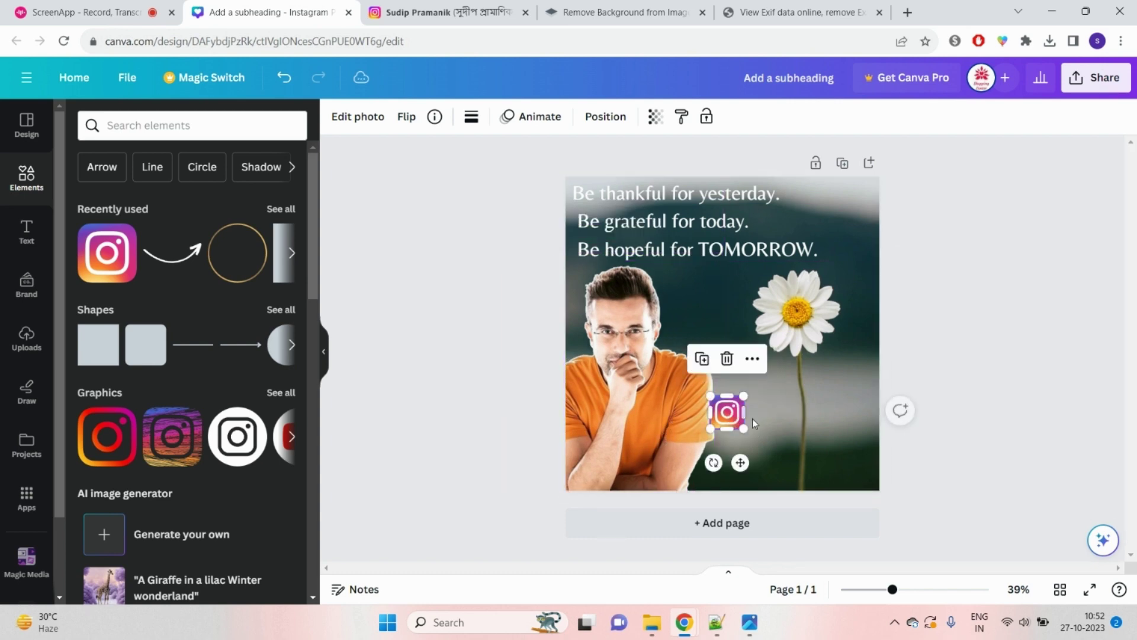
pyautogui.click(775, 418)
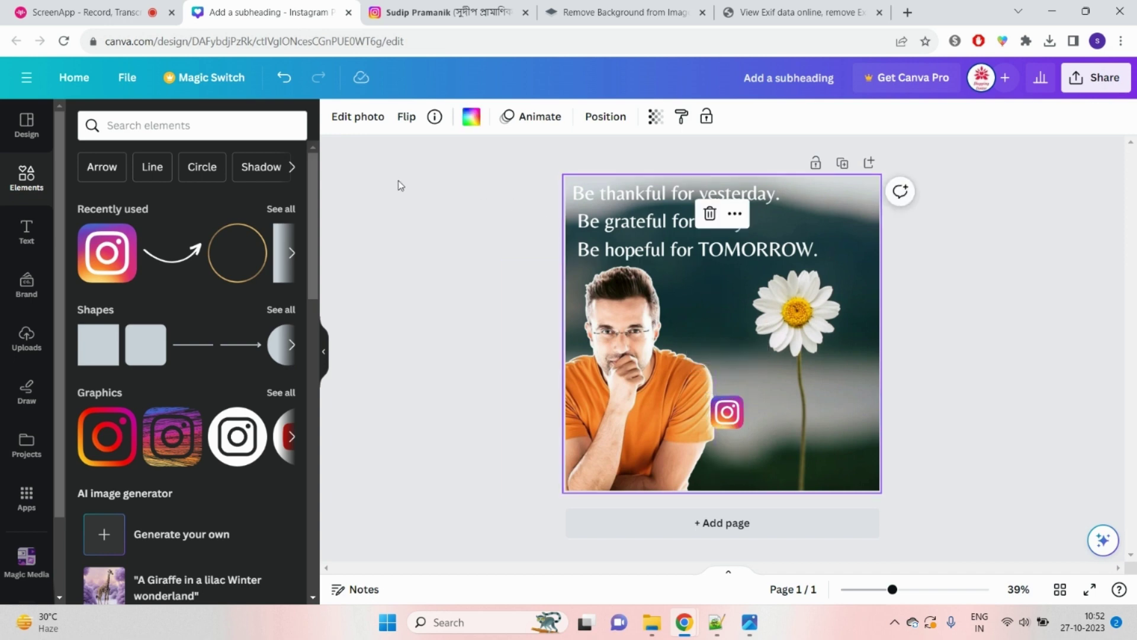
# Step: Add a subheading text box on the photo and paste the Instagram username into it as plain text
pyautogui.click(764, 253)
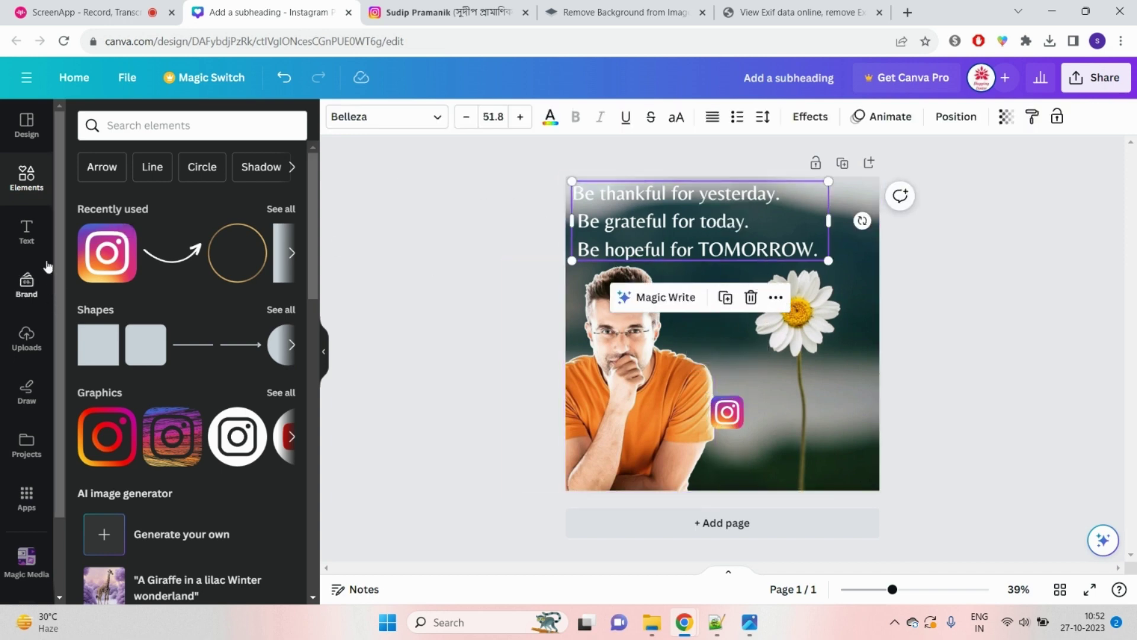
pyautogui.click(33, 244)
pyautogui.click(142, 286)
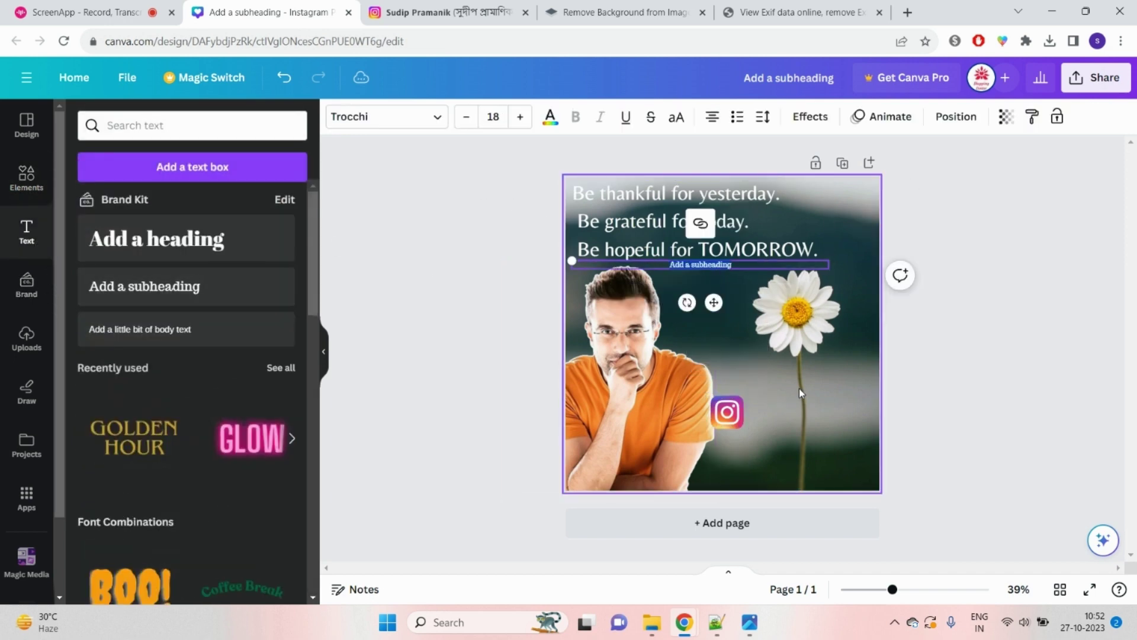
pyautogui.click(1050, 439)
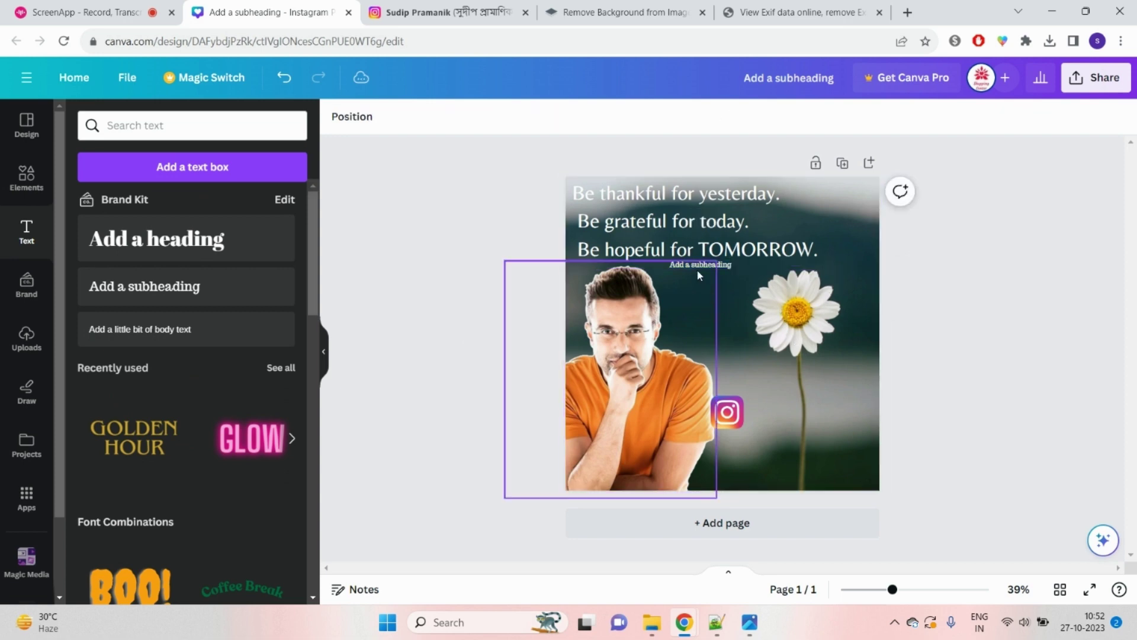
pyautogui.moveTo(713, 271); pyautogui.dragTo(794, 382)
pyautogui.click(793, 379)
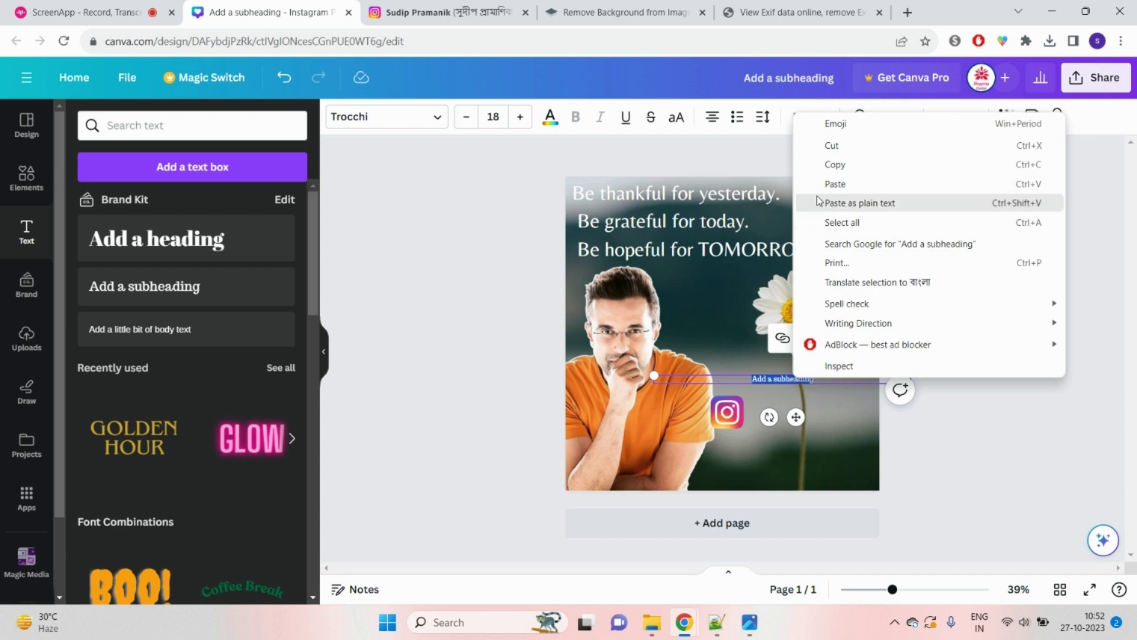
pyautogui.click(829, 202)
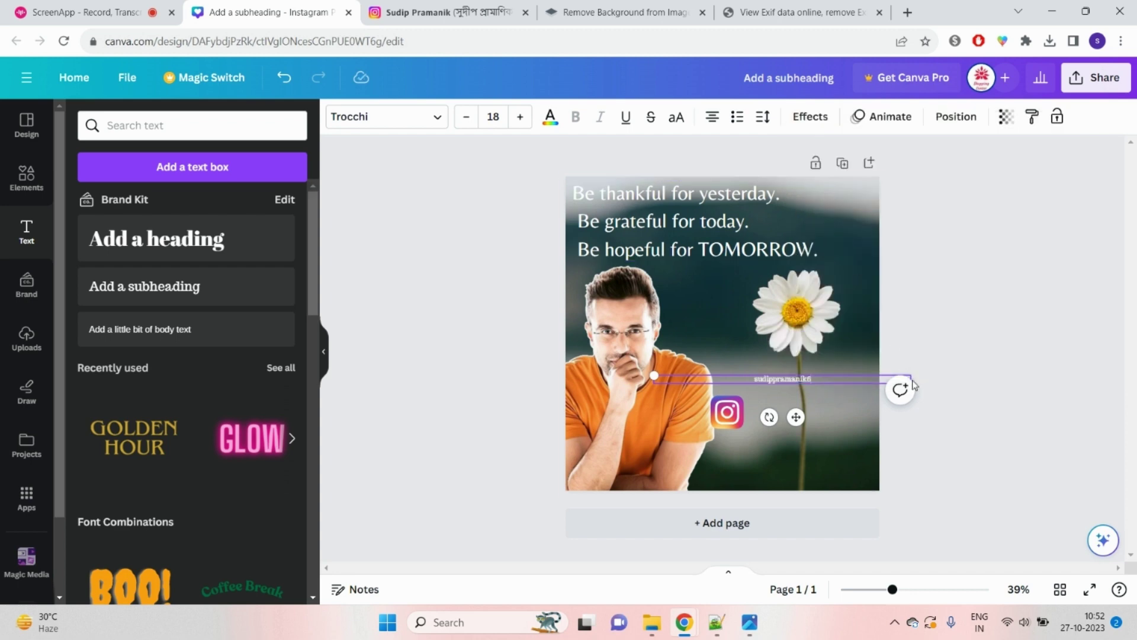
# Step: Set the username's font size to 17 and move it up and left
pyautogui.click(466, 117)
pyautogui.click(466, 117)
pyautogui.click(466, 117)
pyautogui.click(466, 117)
pyautogui.click(520, 117)
pyautogui.click(520, 117)
pyautogui.click(520, 117)
pyautogui.click(824, 384)
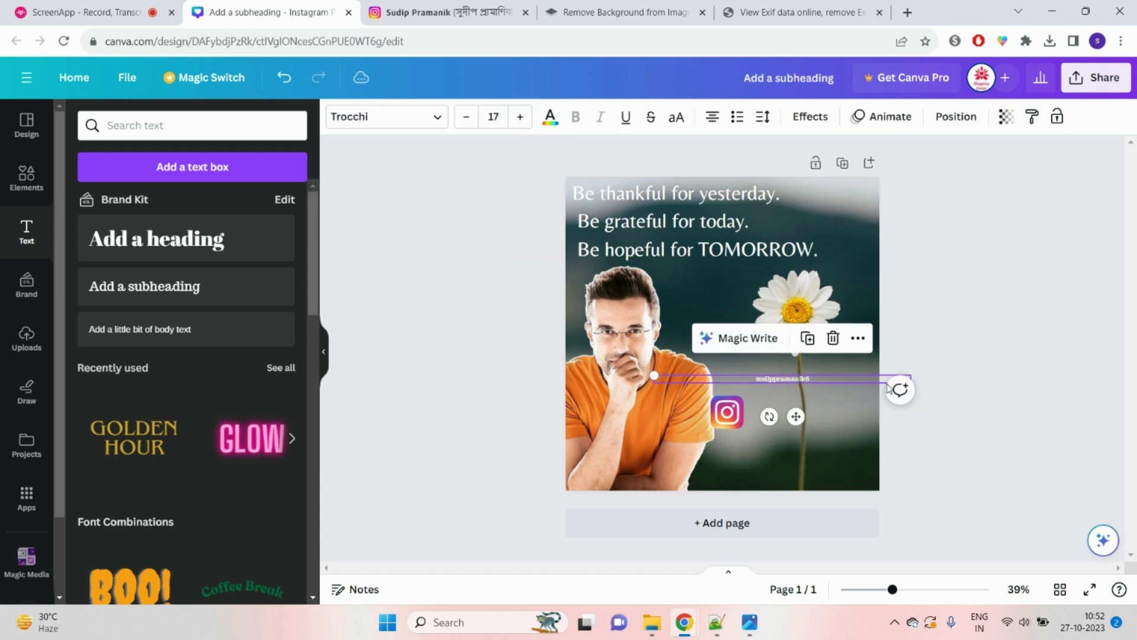
pyautogui.moveTo(825, 384); pyautogui.dragTo(786, 351)
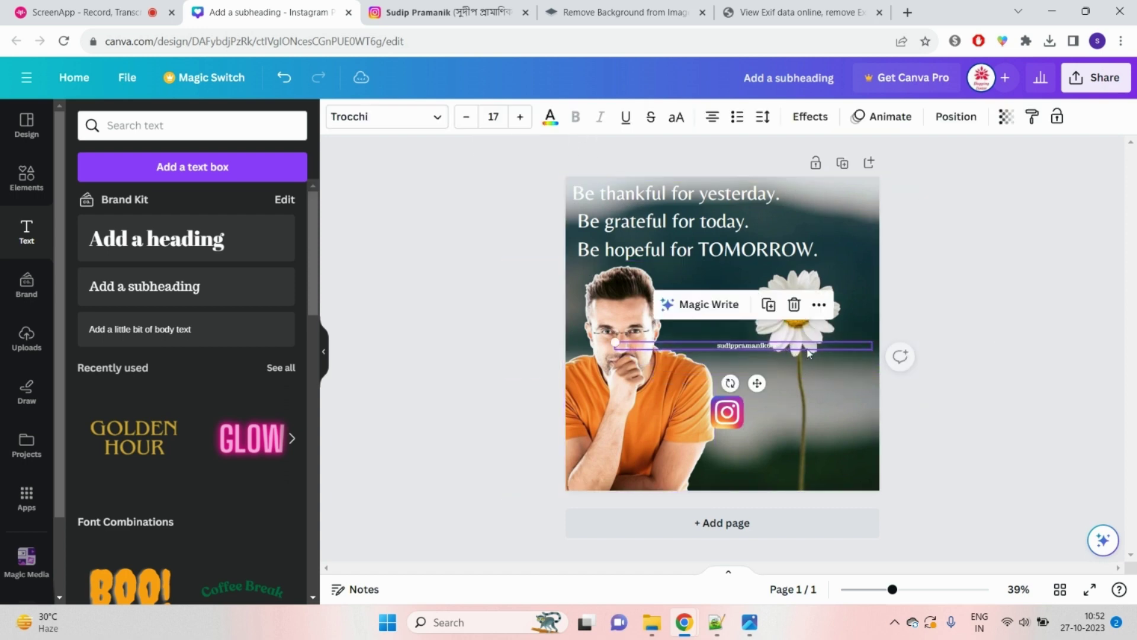
# Step: Resize the handle text to 35.5 and place it below the flower beside the Instagram logo
pyautogui.moveTo(864, 345); pyautogui.dragTo(773, 346)
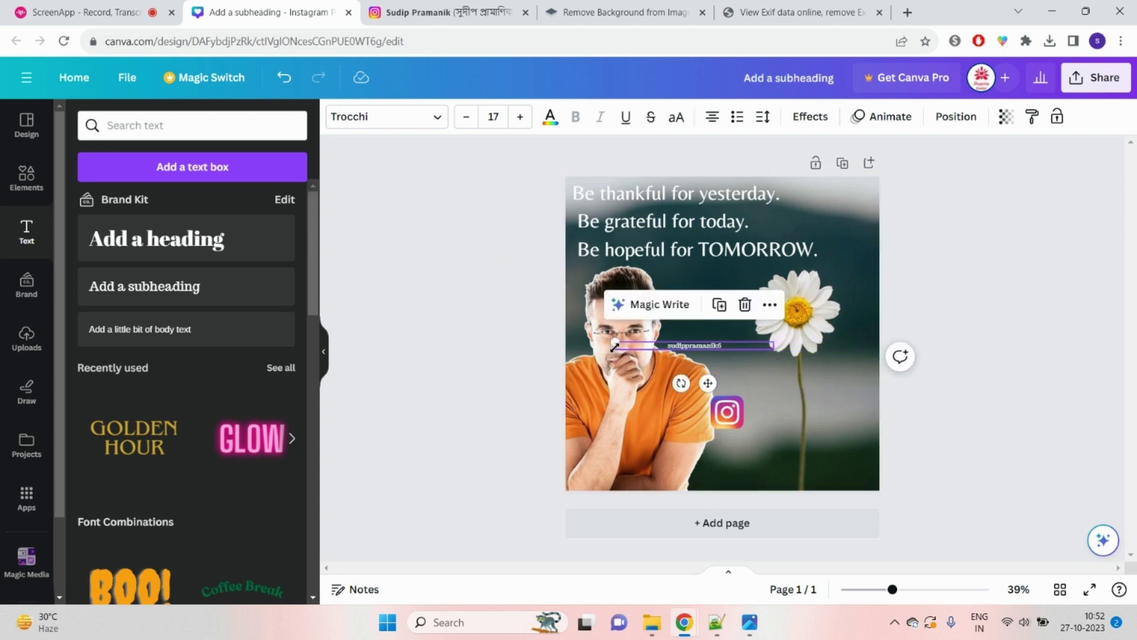
pyautogui.moveTo(617, 342); pyautogui.dragTo(651, 345)
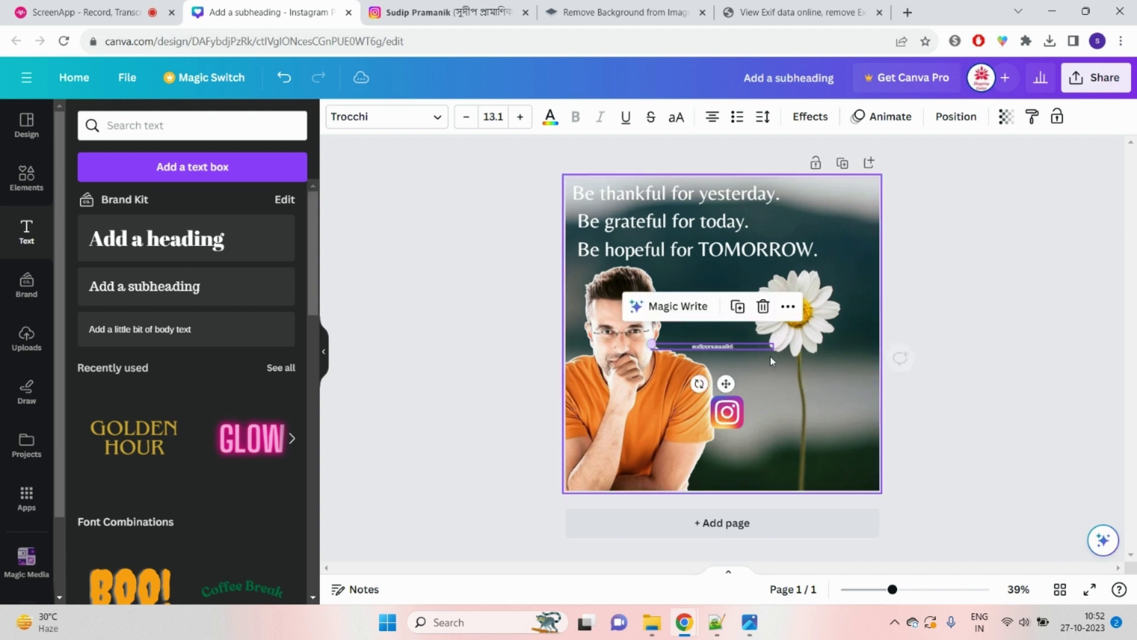
pyautogui.moveTo(749, 352); pyautogui.dragTo(847, 412)
pyautogui.click(751, 377)
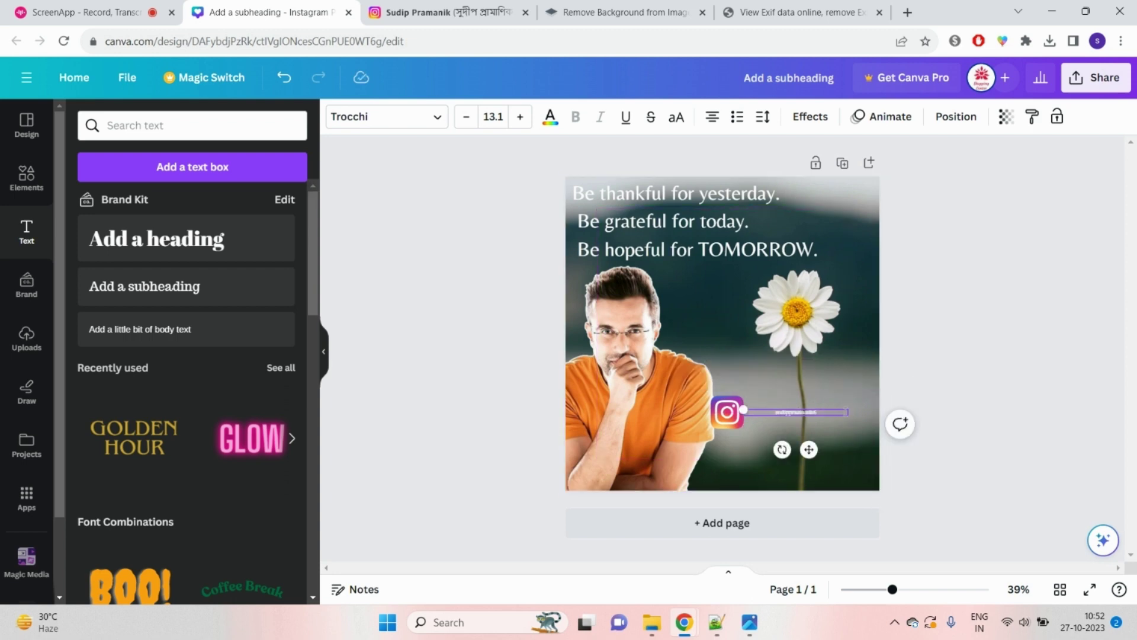
pyautogui.click(836, 412)
pyautogui.moveTo(848, 412); pyautogui.dragTo(835, 414)
pyautogui.click(1003, 340)
pyautogui.click(770, 411)
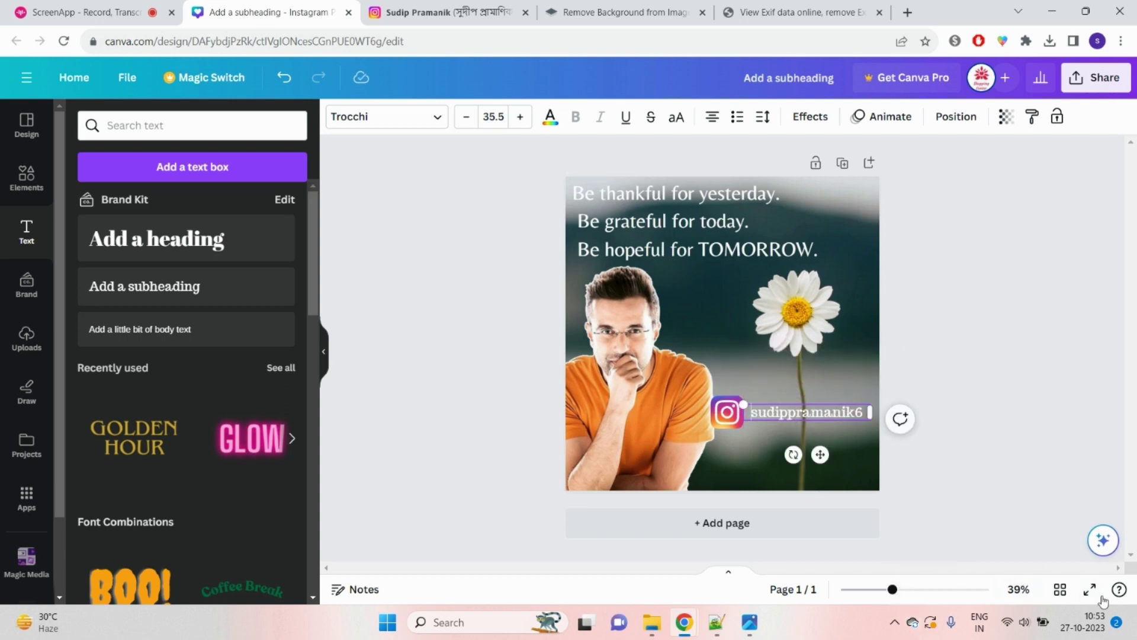
# Step: Preview the post full screen, then prefix the Instagram handle with '@'
pyautogui.click(1089, 589)
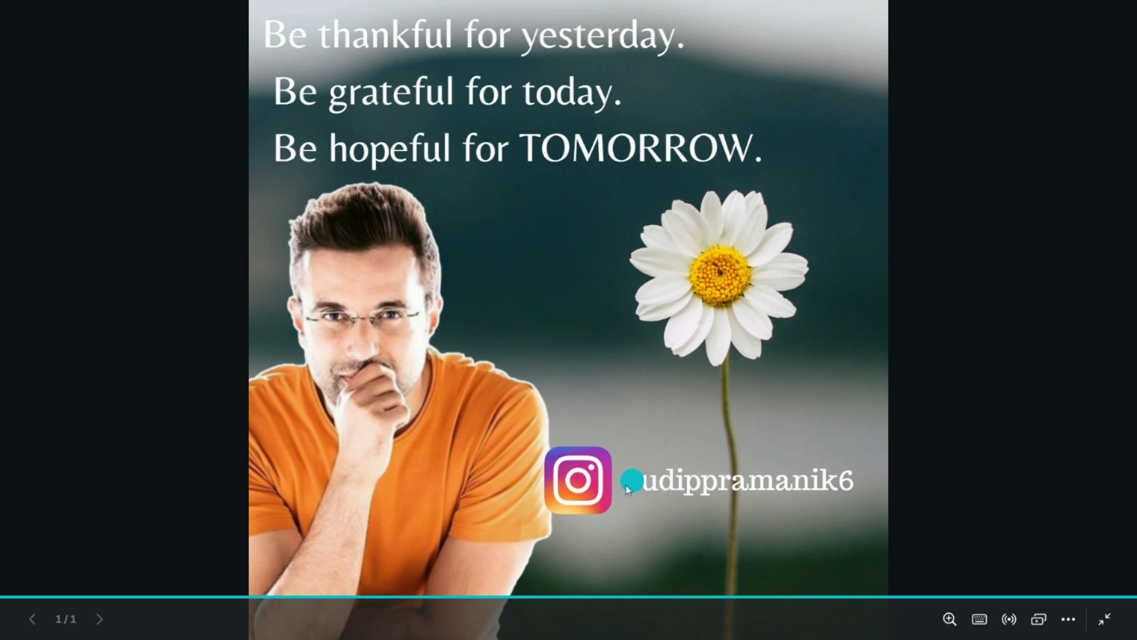
pyautogui.click(569, 44)
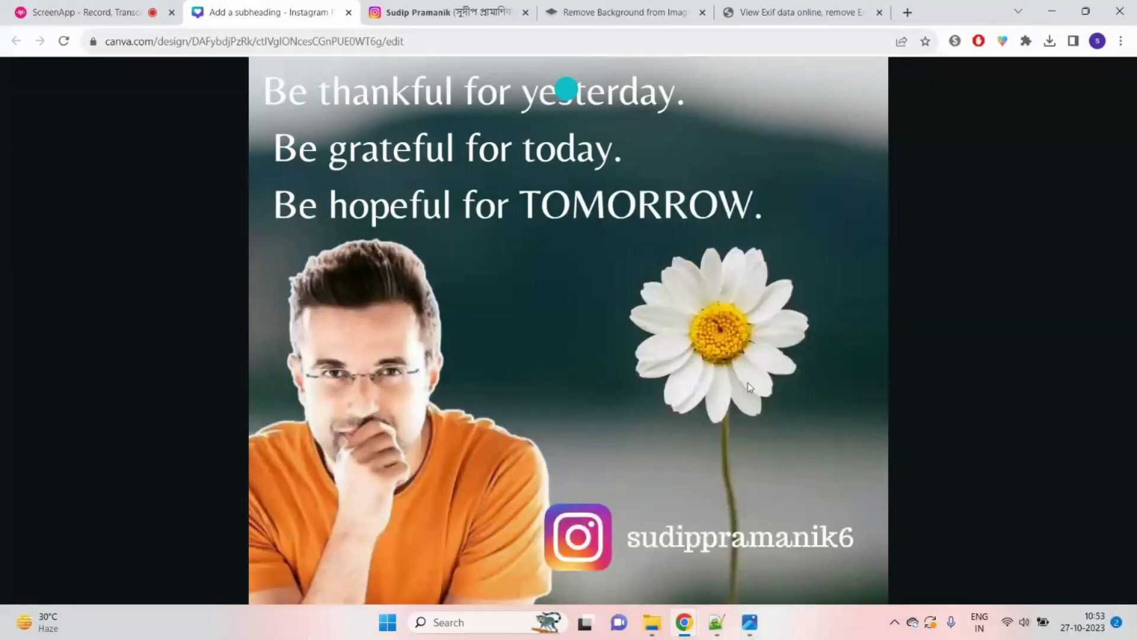
pyautogui.click(753, 413)
pyautogui.doubleClick(753, 412)
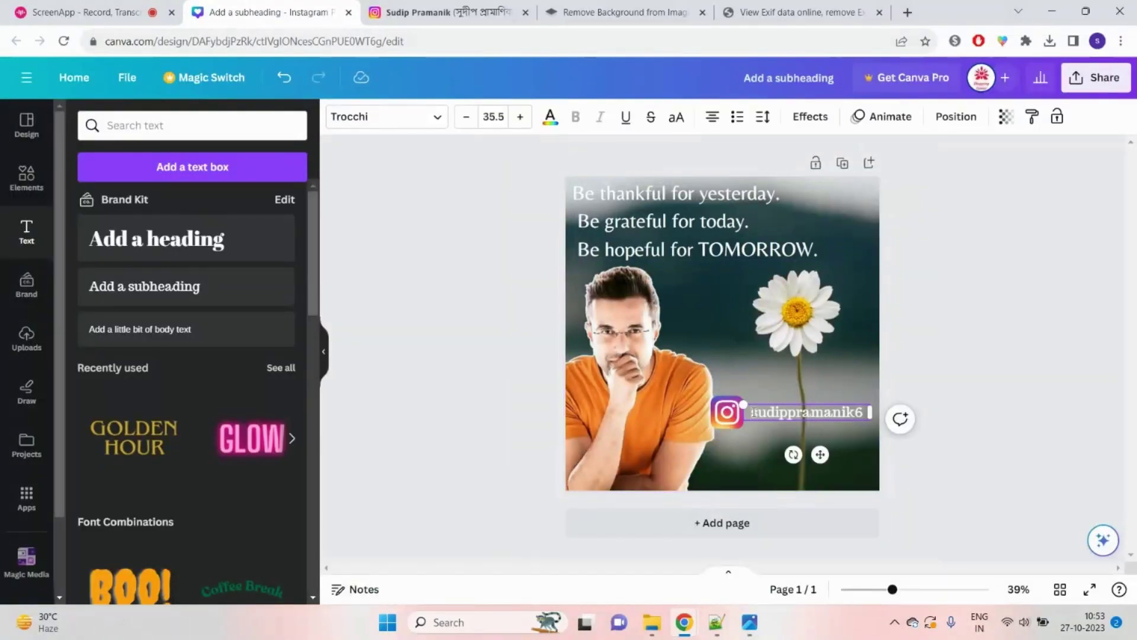
pyautogui.write('@')
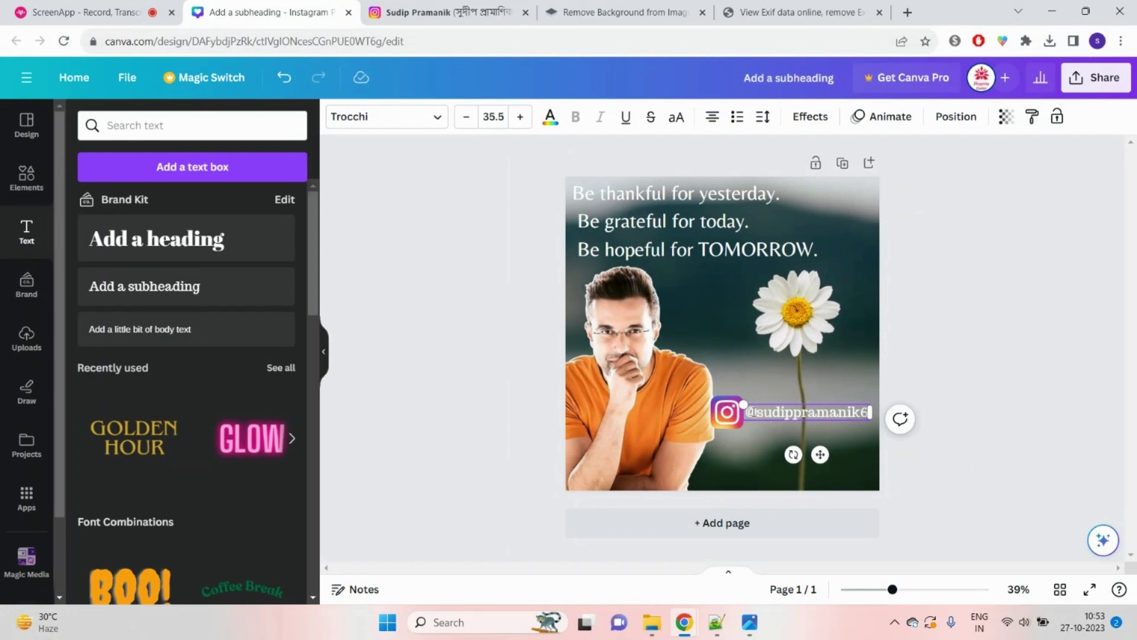
# Step: Review the finished post in full-screen preview again and return to the editor
pyautogui.click(1089, 590)
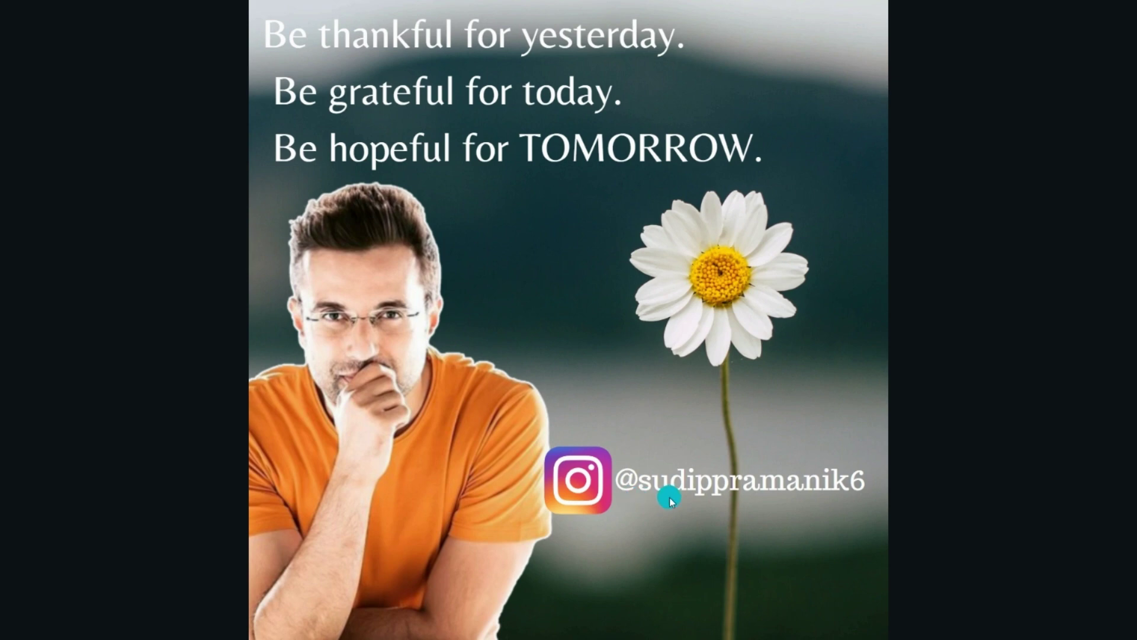
pyautogui.click(560, 41)
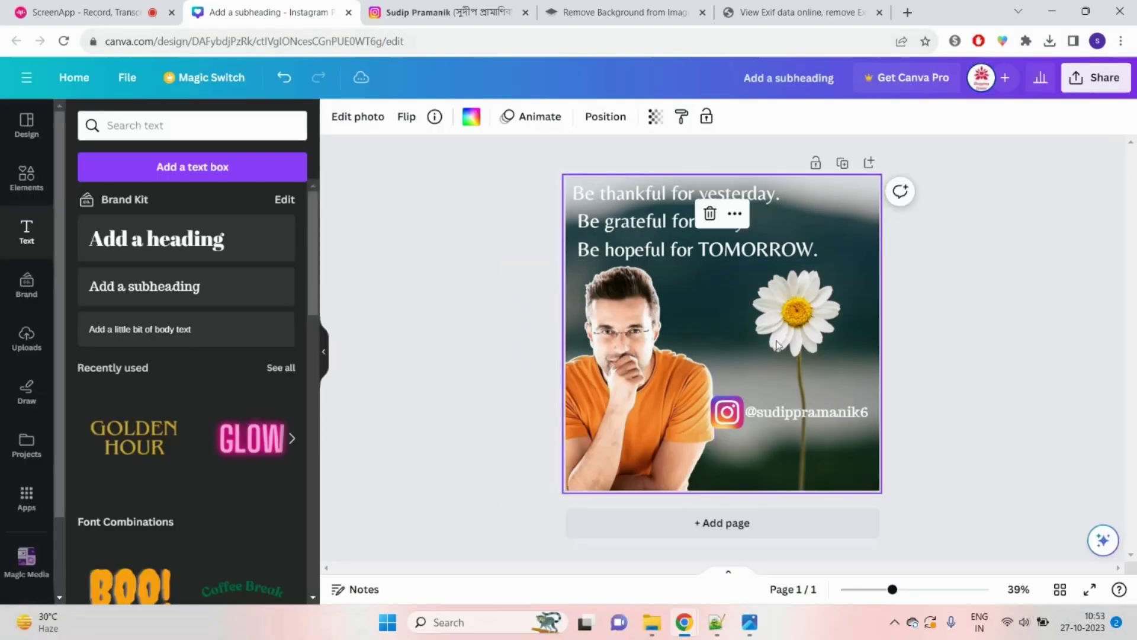
pyautogui.click(962, 412)
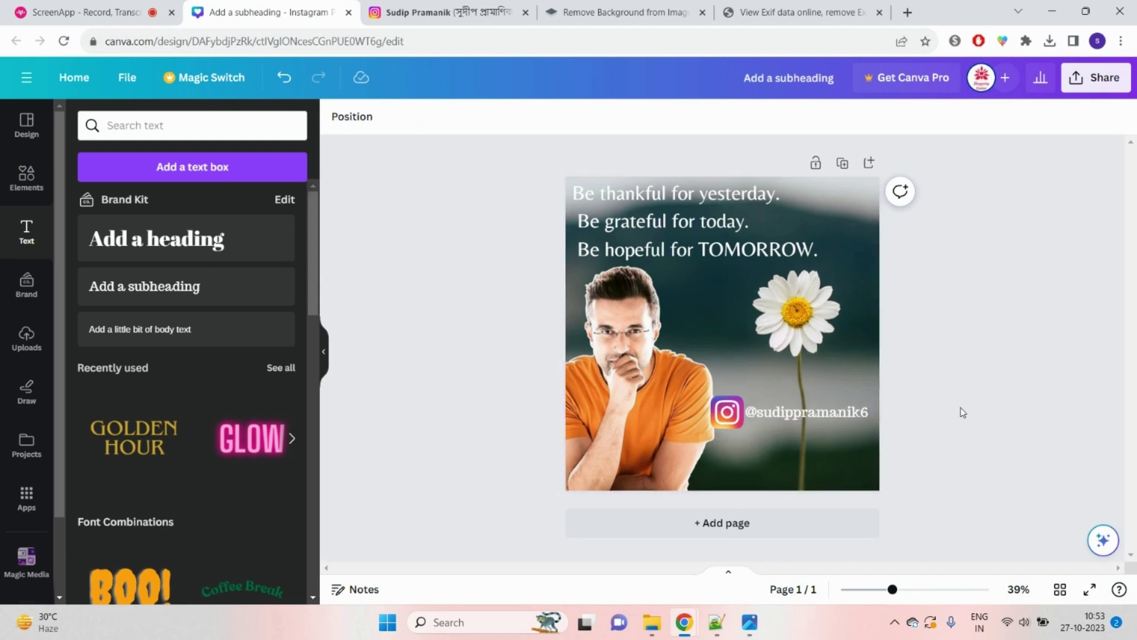
# Step: Check the Share > Download export settings, then duplicate the finished page
pyautogui.click(1094, 78)
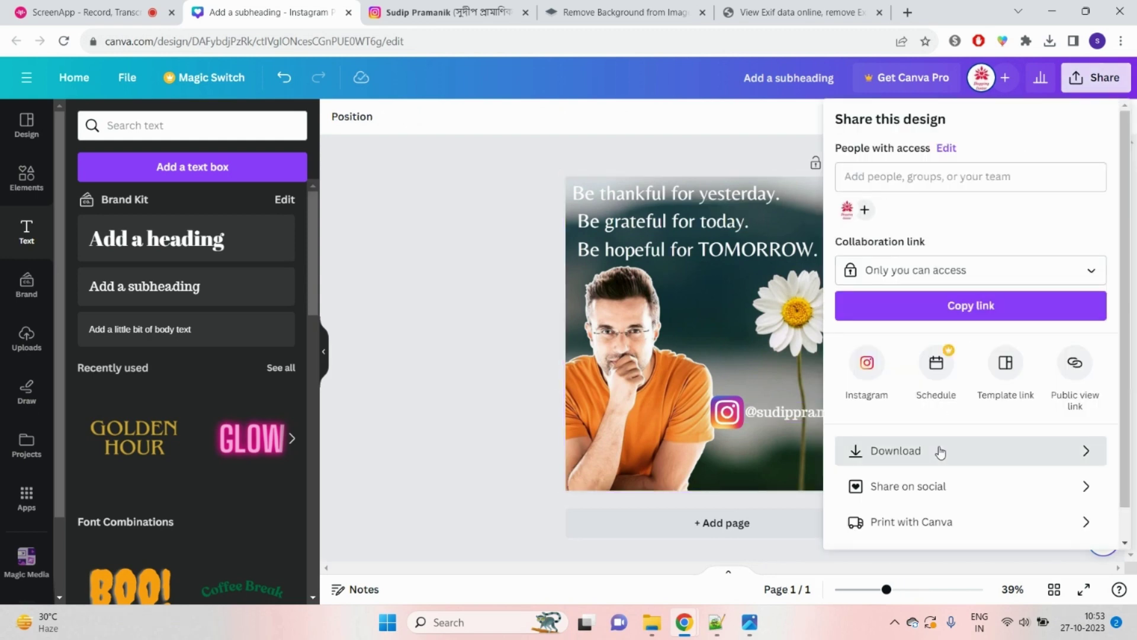
pyautogui.click(941, 449)
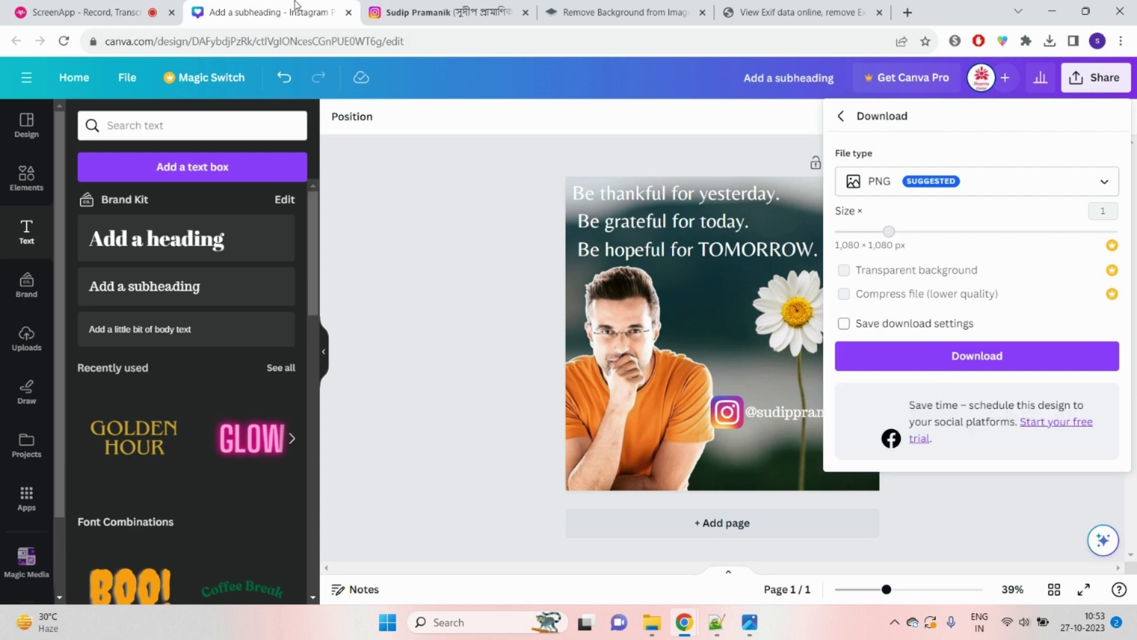
pyautogui.click(444, 270)
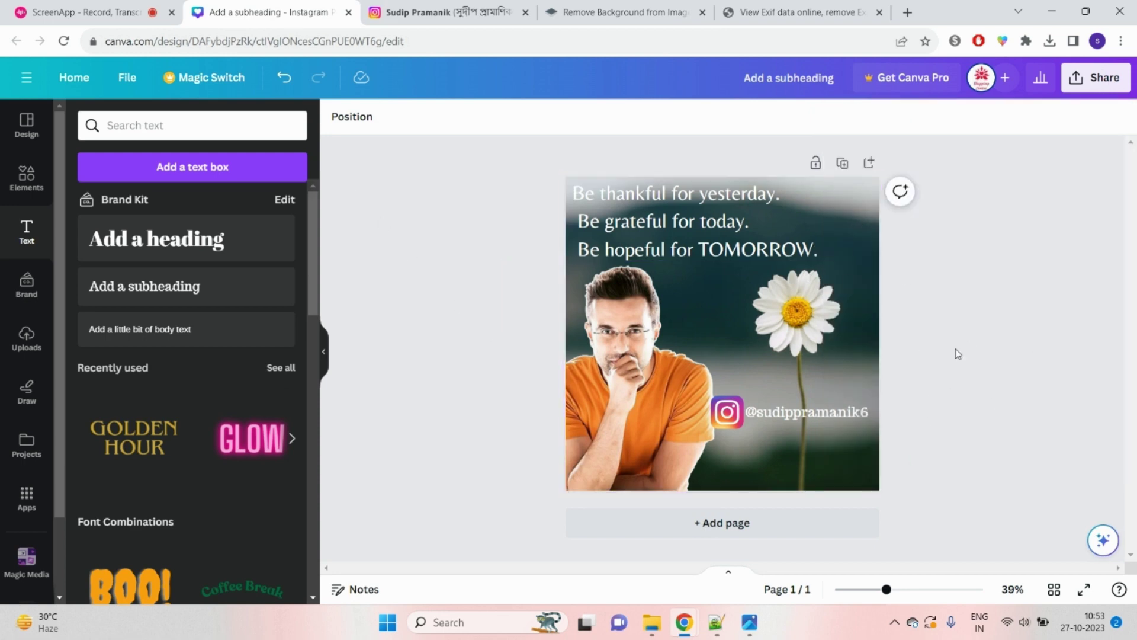
pyautogui.click(842, 163)
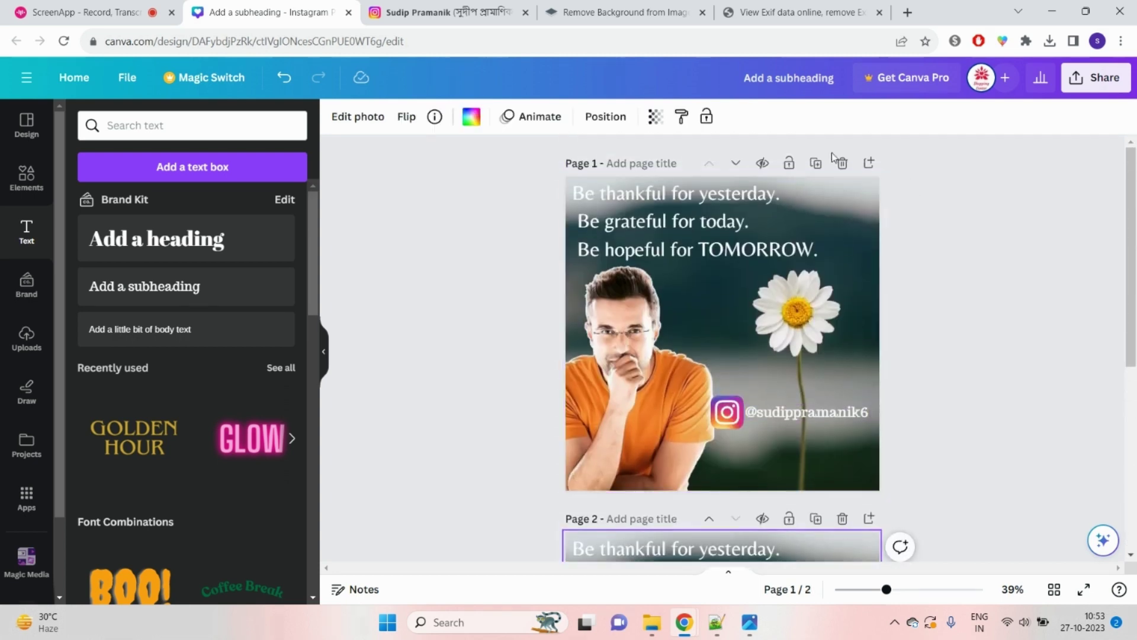
# Step: Delete the original first page and remove the background photo, Instagram logo and cut-out portrait
pyautogui.click(842, 162)
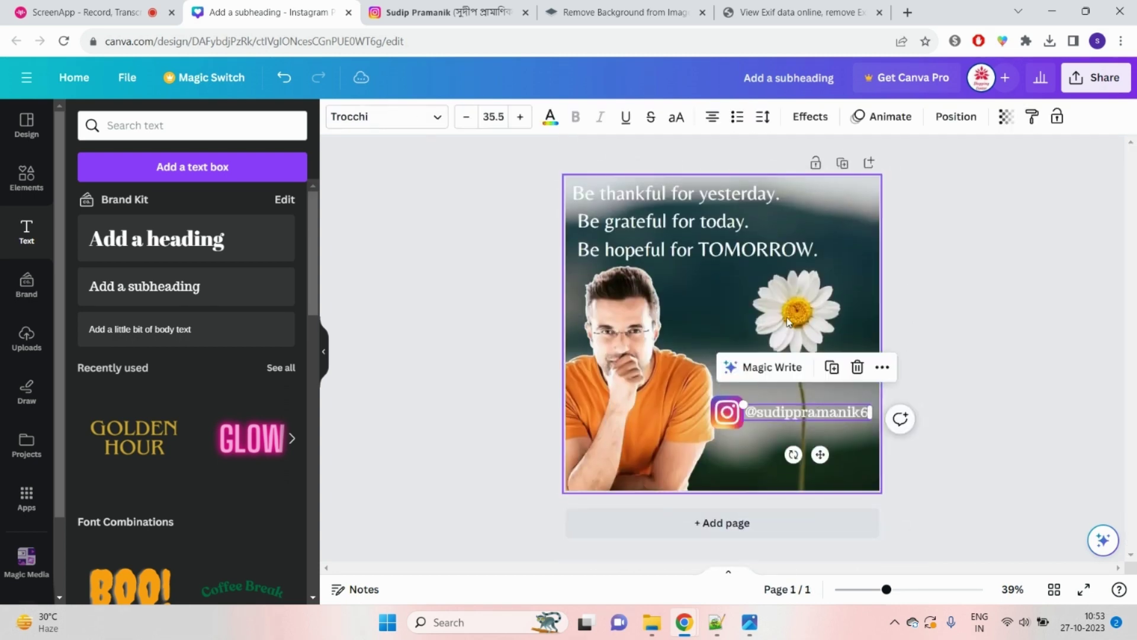
pyautogui.doubleClick(788, 319)
pyautogui.press('Delete')
pyautogui.press('Delete')
pyautogui.click(725, 395)
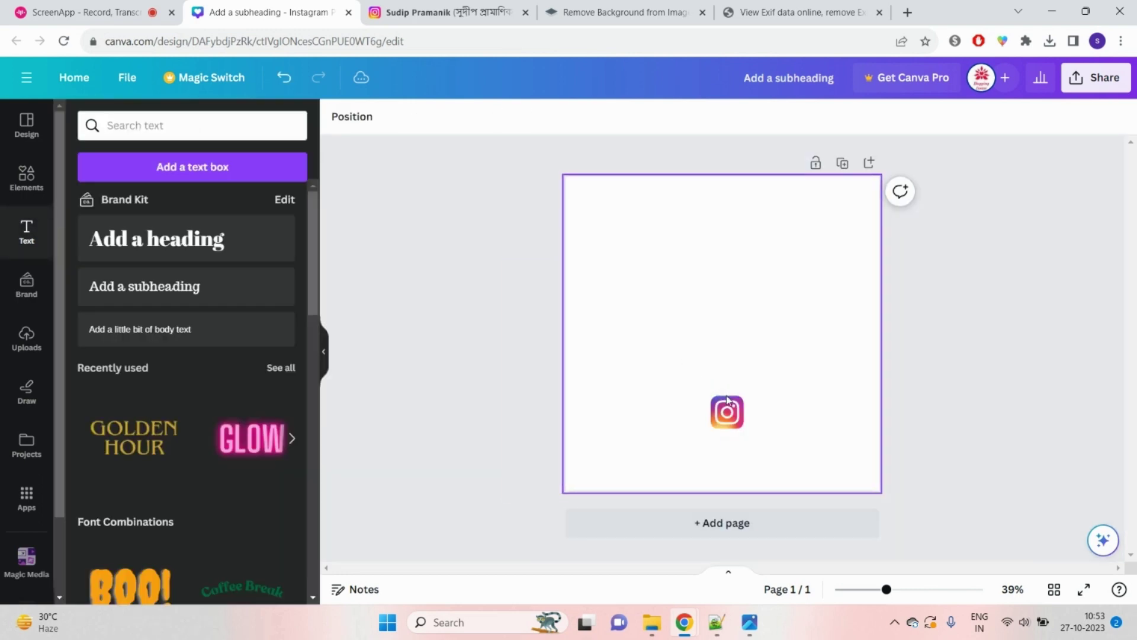
pyautogui.press('Delete')
pyautogui.click(1052, 426)
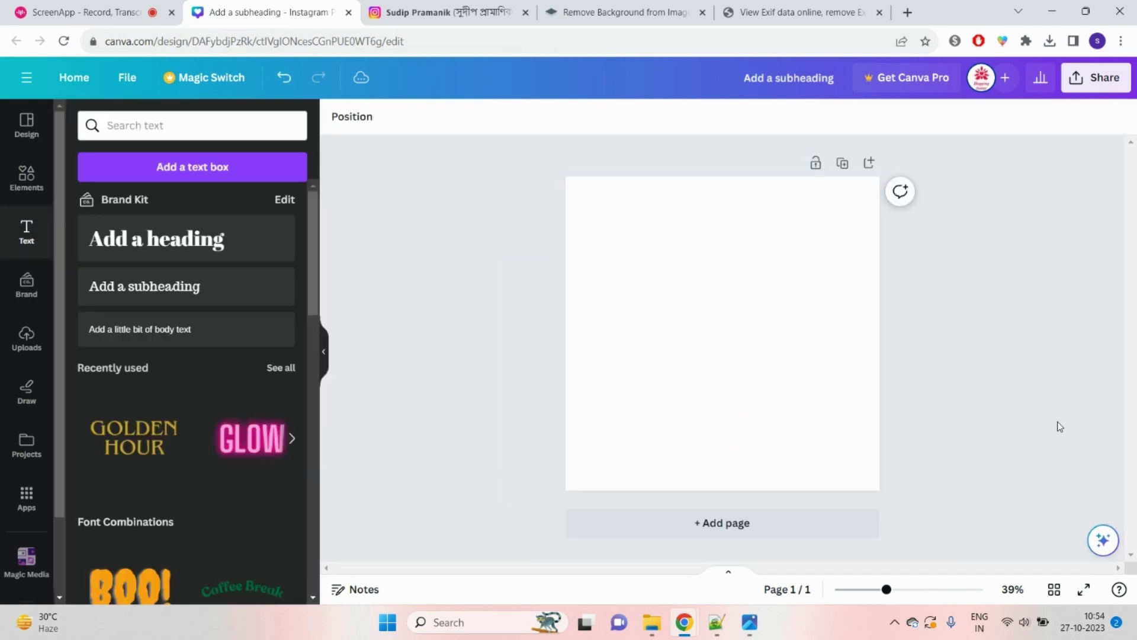
pyautogui.click(468, 5)
pyautogui.click(273, 12)
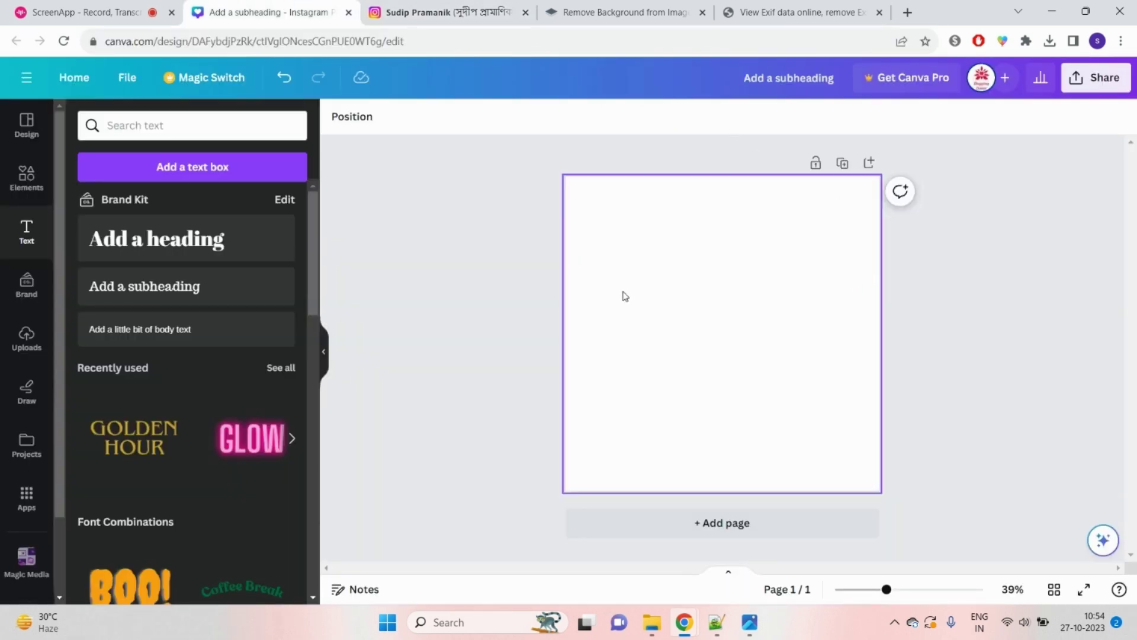
# Step: Delete the empty text box and handle text, and set the page background to dark blue
pyautogui.click(26, 178)
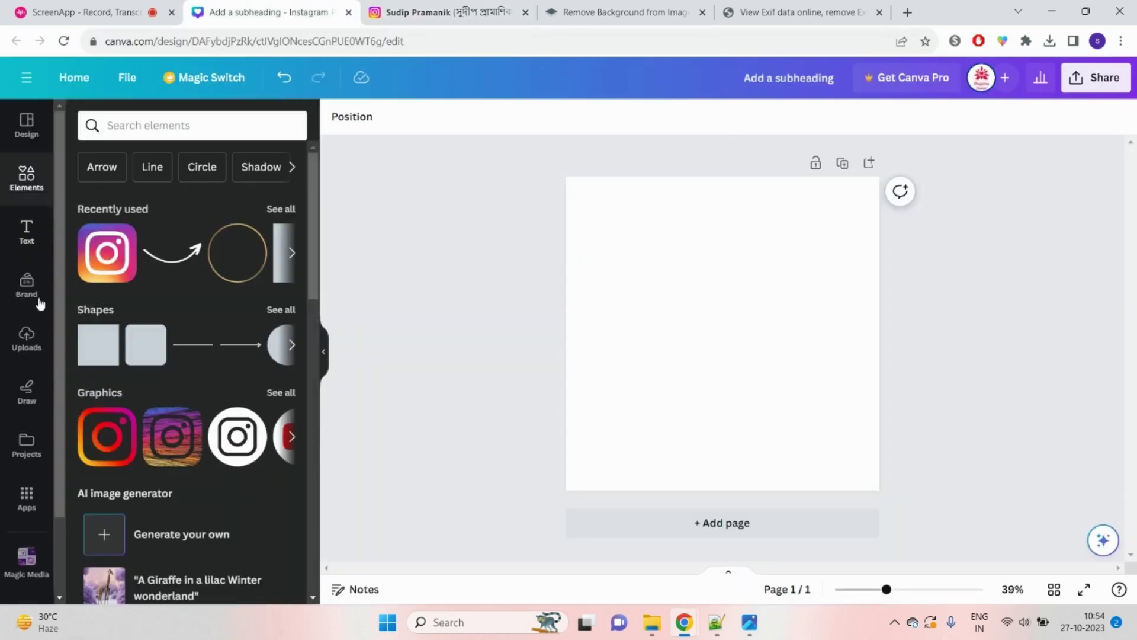
pyautogui.click(687, 248)
pyautogui.click(750, 297)
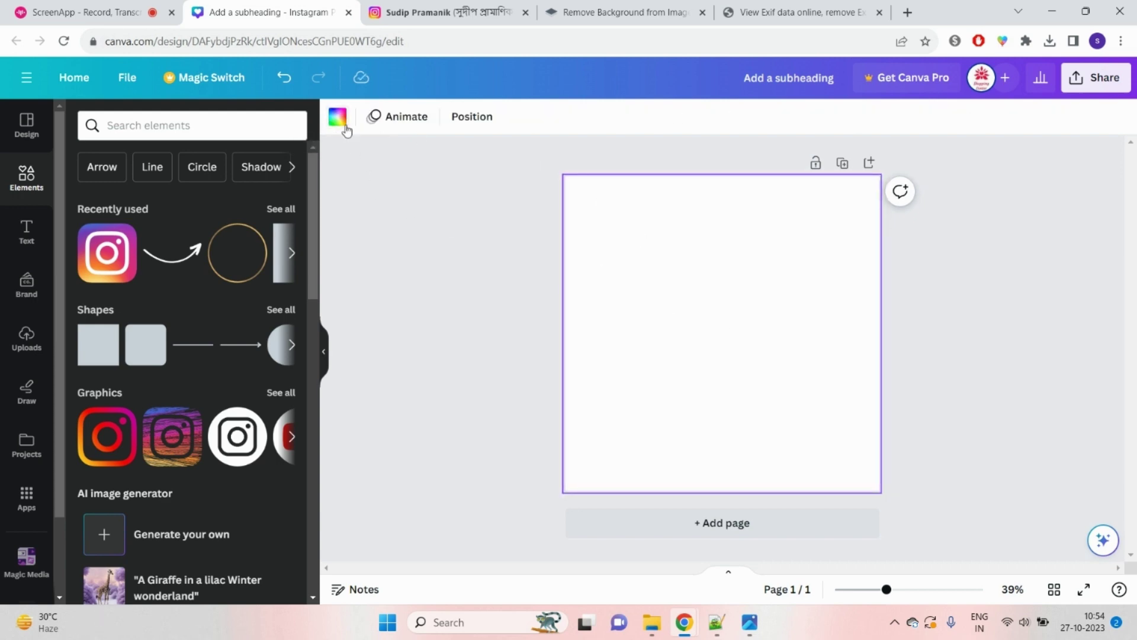
pyautogui.click(342, 122)
pyautogui.scroll(-3, 188, 368)
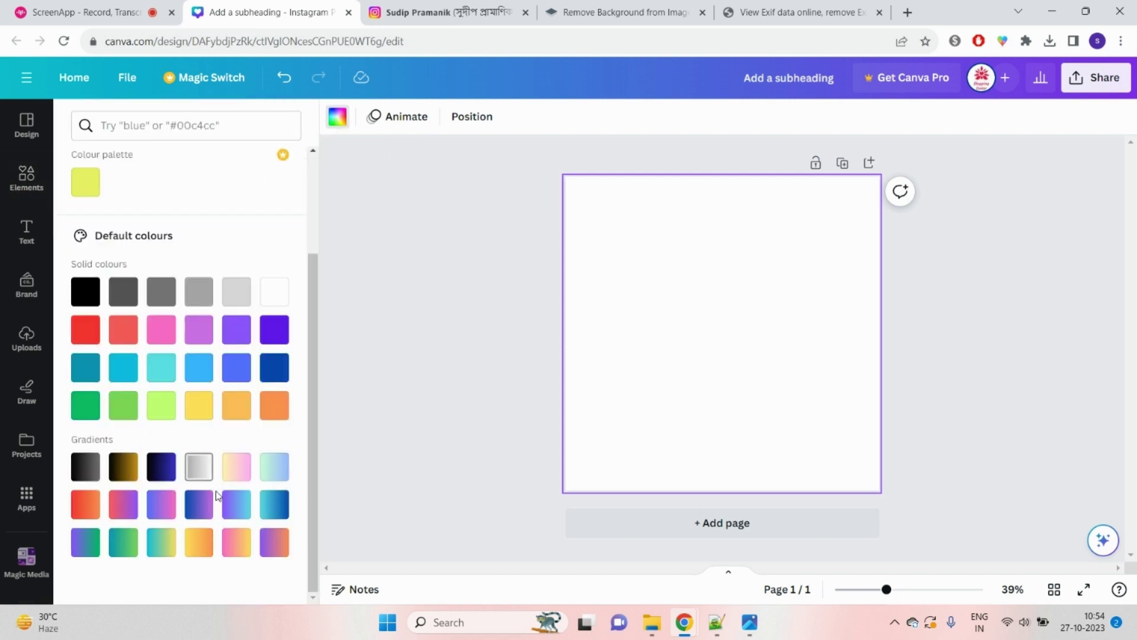
pyautogui.click(275, 369)
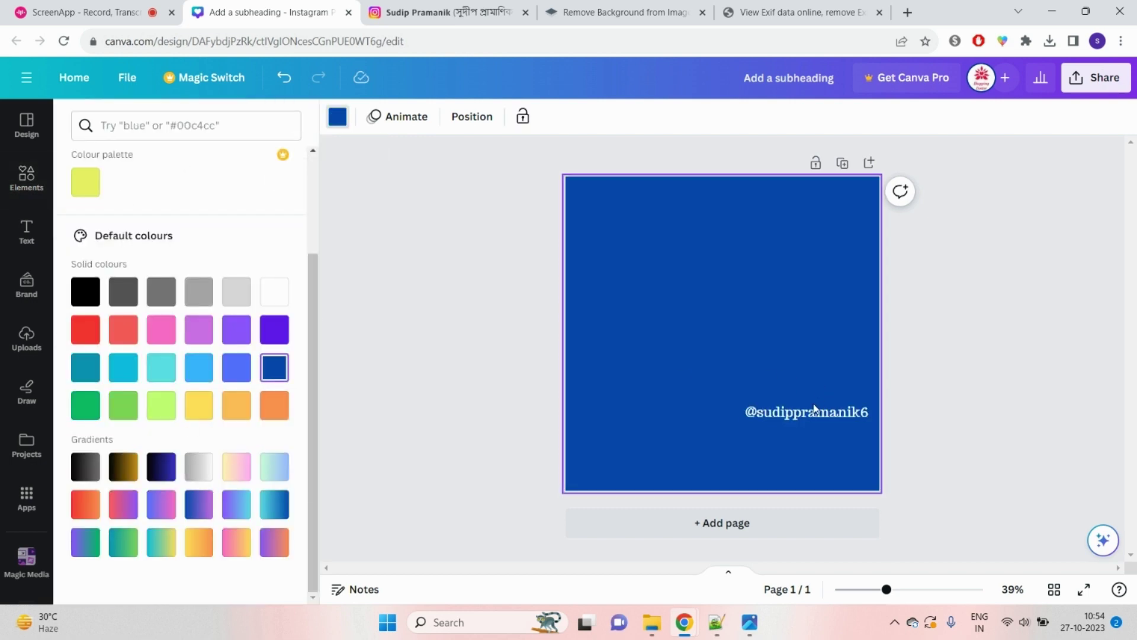
pyautogui.doubleClick(817, 405)
pyautogui.click(857, 367)
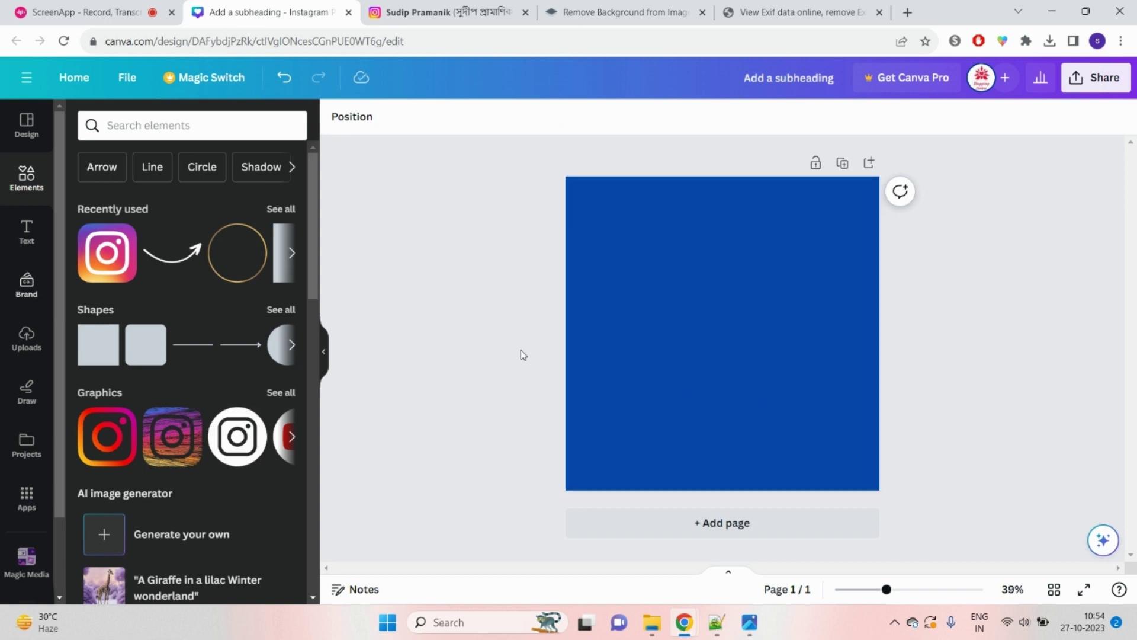
# Step: Add the uploaded Vivekananda portrait and crop its frame at the bottom, right and left
pyautogui.click(27, 337)
pyautogui.scroll(20, 177, 391)
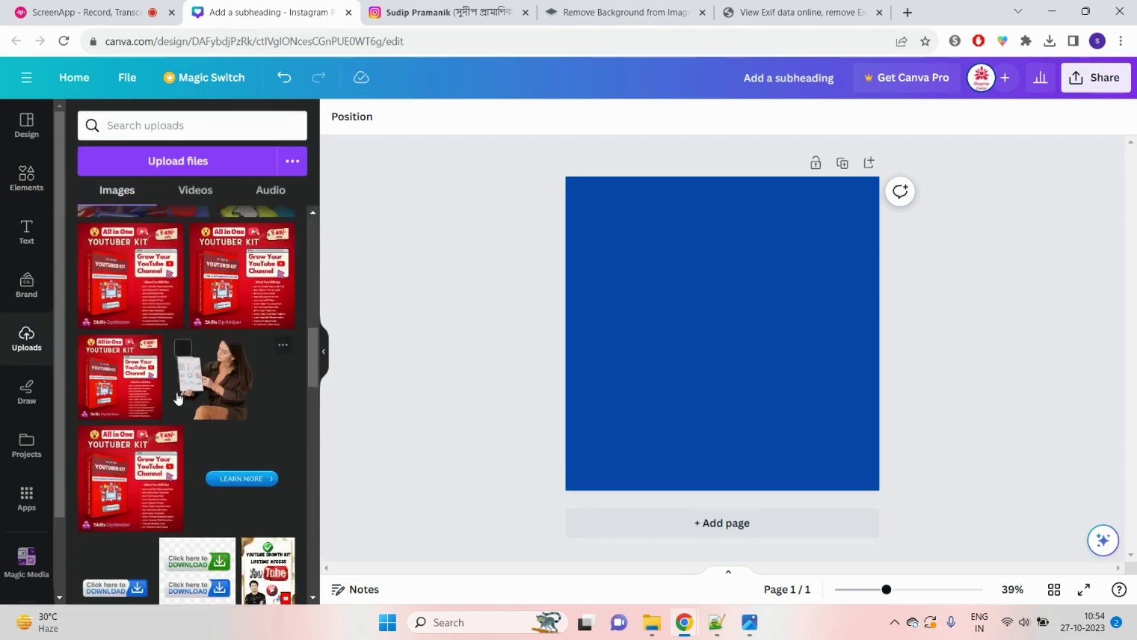
pyautogui.scroll(-1, 178, 397)
pyautogui.scroll(1, 178, 396)
pyautogui.scroll(-1, 133, 433)
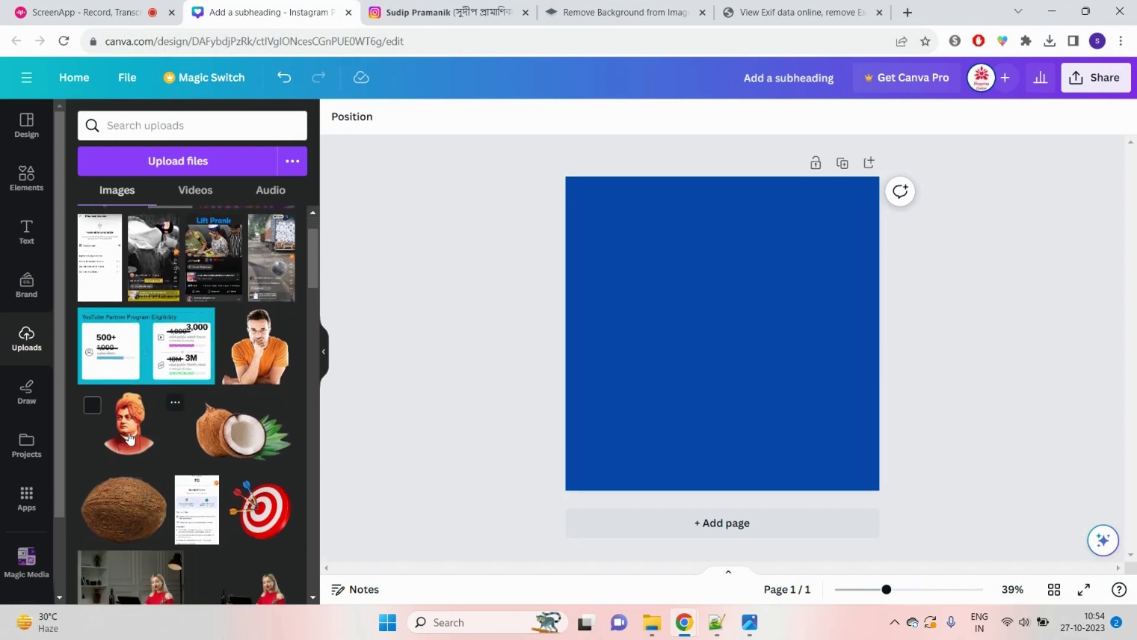
pyautogui.click(130, 438)
pyautogui.moveTo(743, 389); pyautogui.dragTo(745, 365)
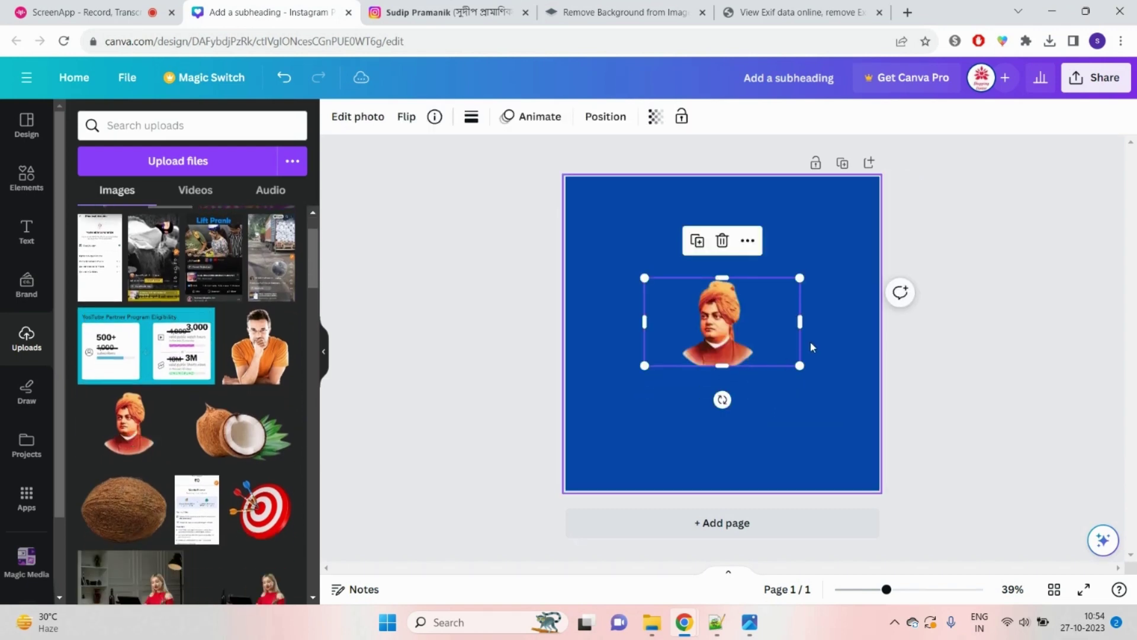
pyautogui.moveTo(800, 322); pyautogui.dragTo(754, 335)
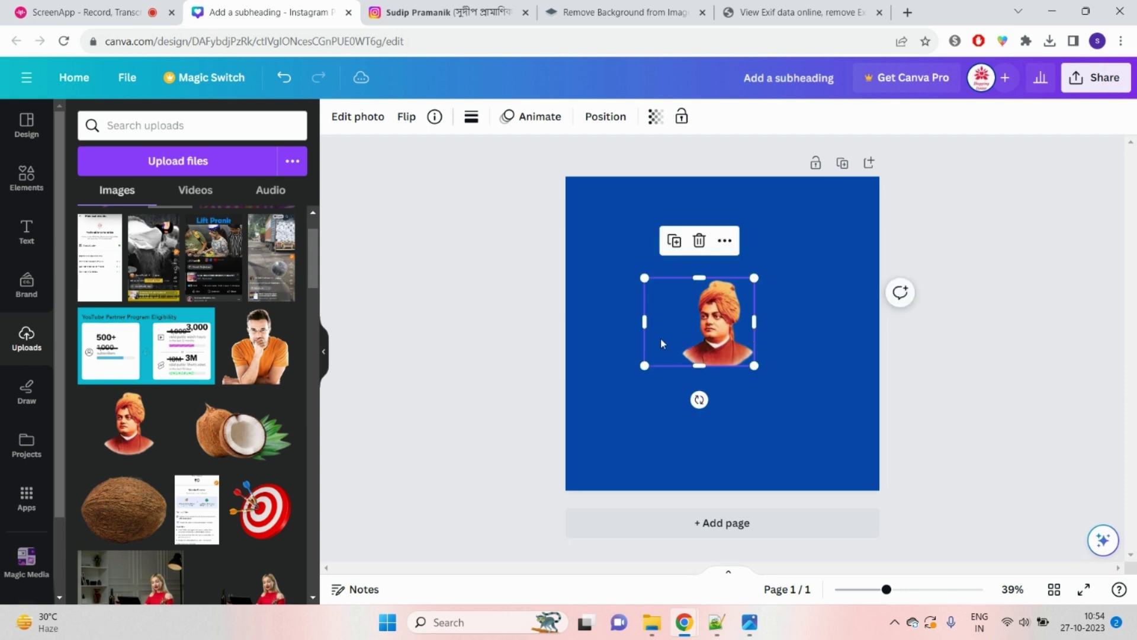
pyautogui.moveTo(645, 323); pyautogui.dragTo(673, 323)
# Step: Size the portrait and fit it into the page's bottom-right corner, undoing an oversized attempt
pyautogui.moveTo(714, 355); pyautogui.dragTo(787, 546)
pyautogui.moveTo(780, 428); pyautogui.dragTo(798, 467)
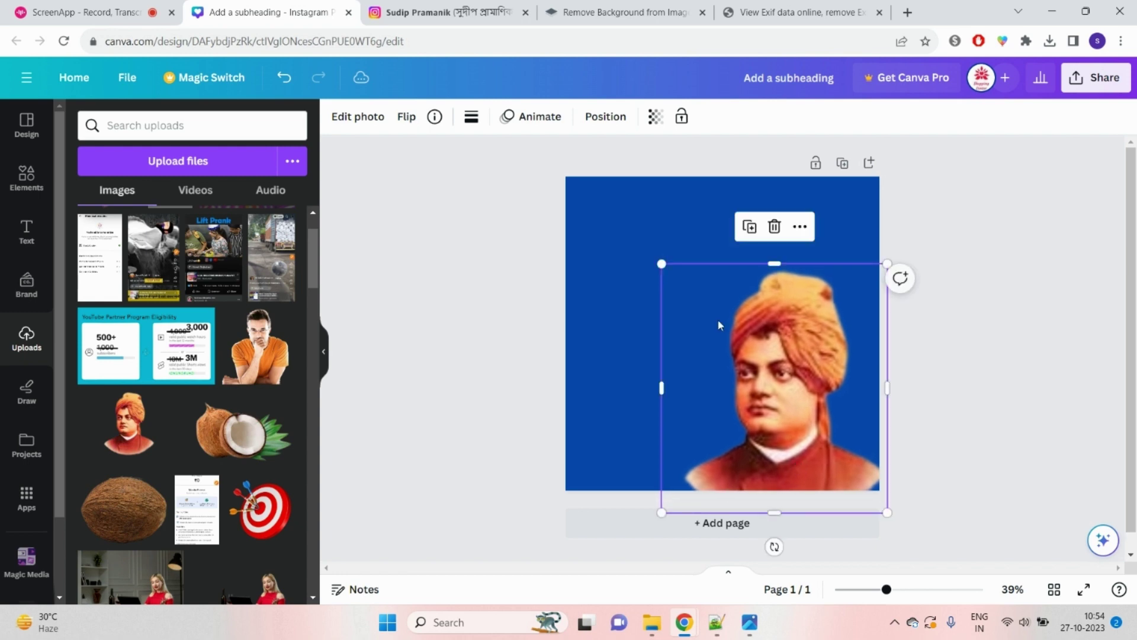
pyautogui.click(297, 82)
pyautogui.click(296, 81)
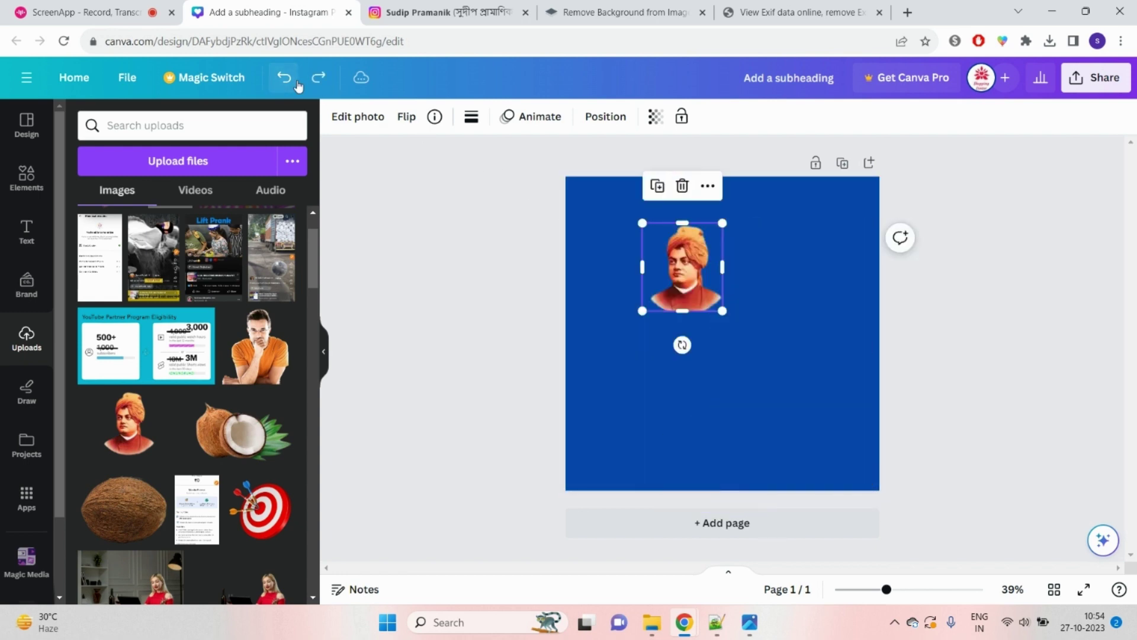
pyautogui.moveTo(701, 279); pyautogui.dragTo(858, 470)
pyautogui.moveTo(795, 412); pyautogui.dragTo(737, 336)
pyautogui.moveTo(837, 442); pyautogui.dragTo(849, 457)
# Step: Start a 'vivekan' address-bar search in Chrome while checking the portrait in Canva
pyautogui.click(1007, 383)
pyautogui.click(601, 7)
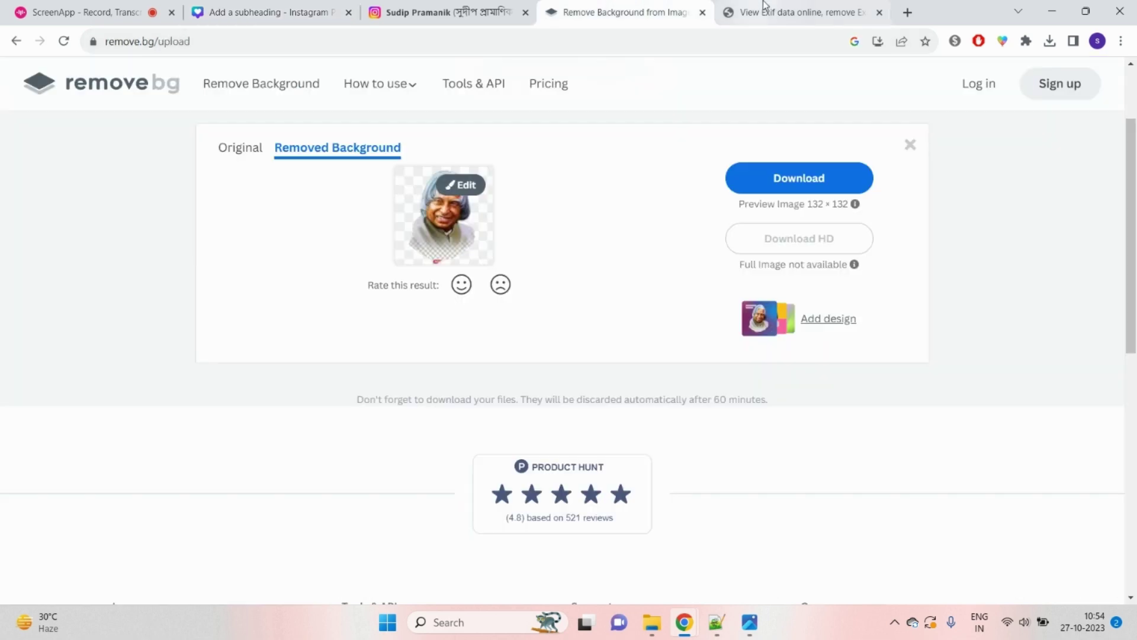
pyautogui.click(764, 11)
pyautogui.click(615, 43)
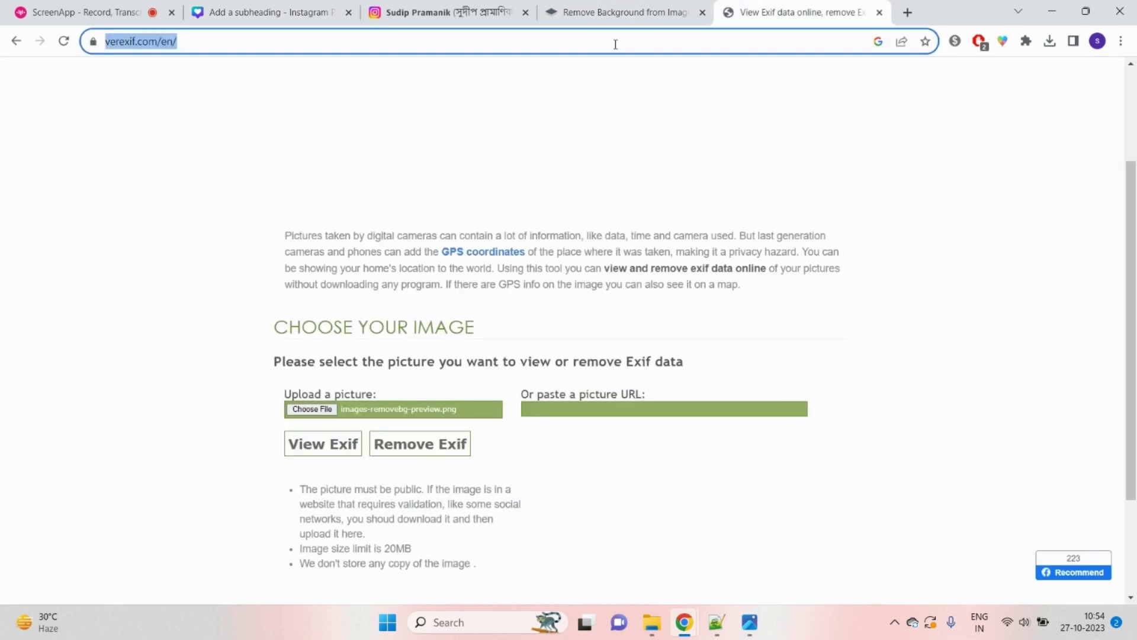
pyautogui.write('vivekan')
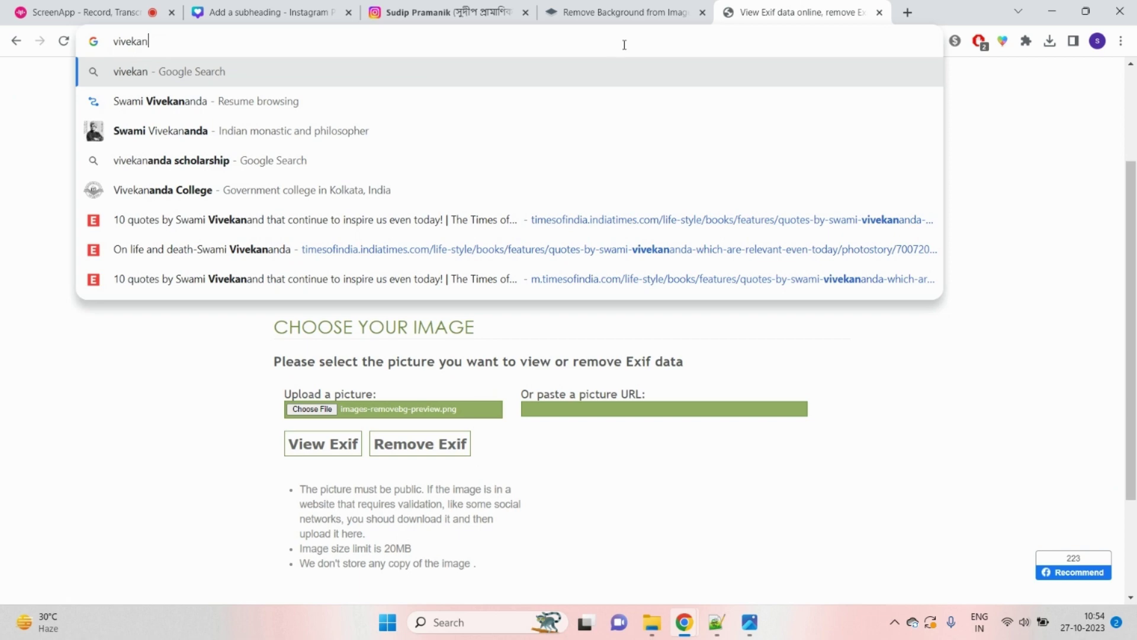
pyautogui.click(628, 12)
pyautogui.click(441, 11)
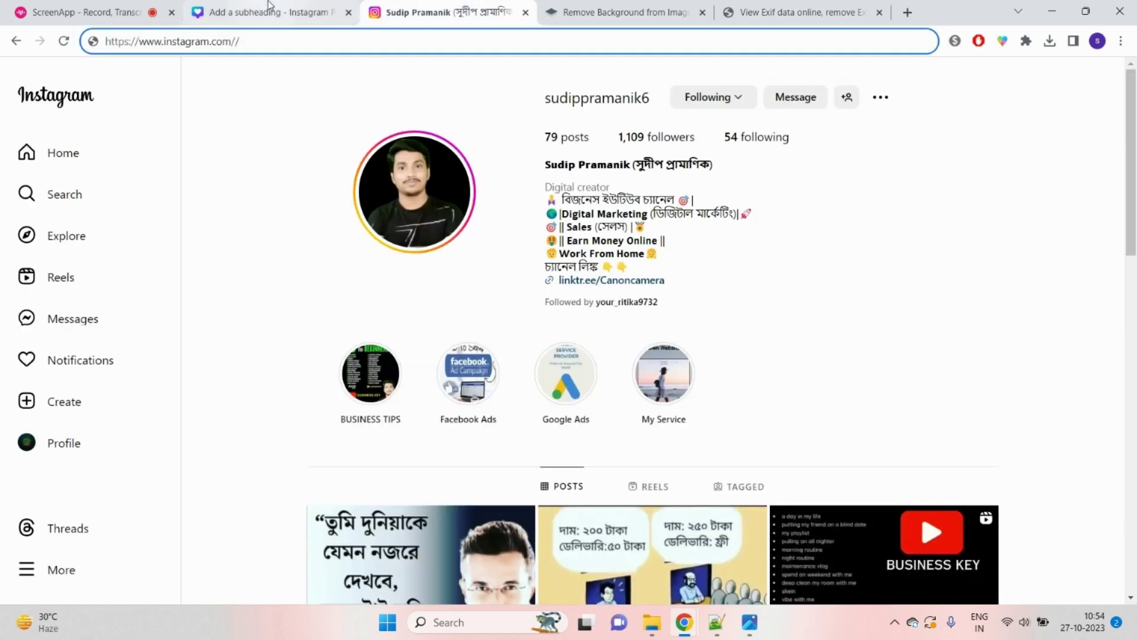
pyautogui.click(269, 7)
pyautogui.click(827, 431)
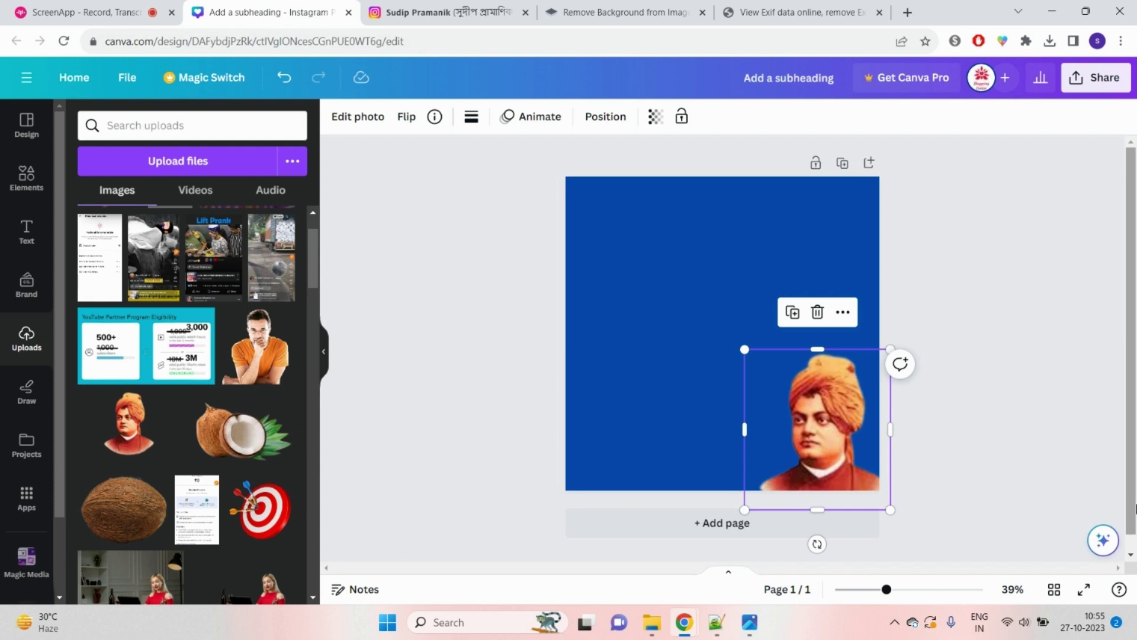
pyautogui.click(820, 14)
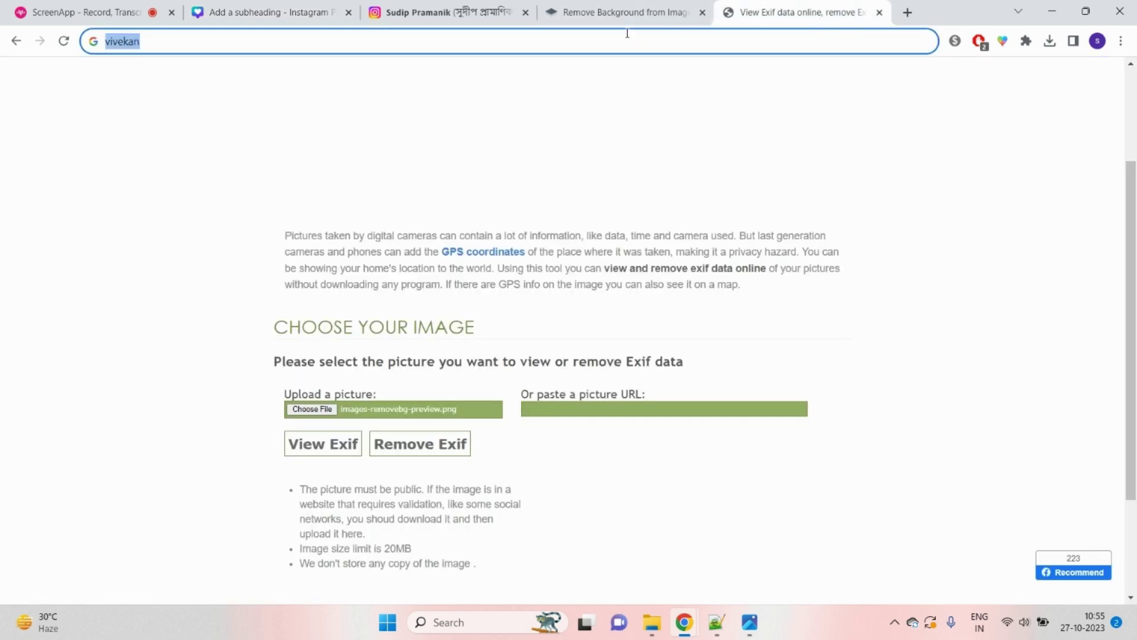
# Step: Open the eisamay Bengali Vivekananda quotes article and copy quote 5 about Gita and football
pyautogui.click(627, 34)
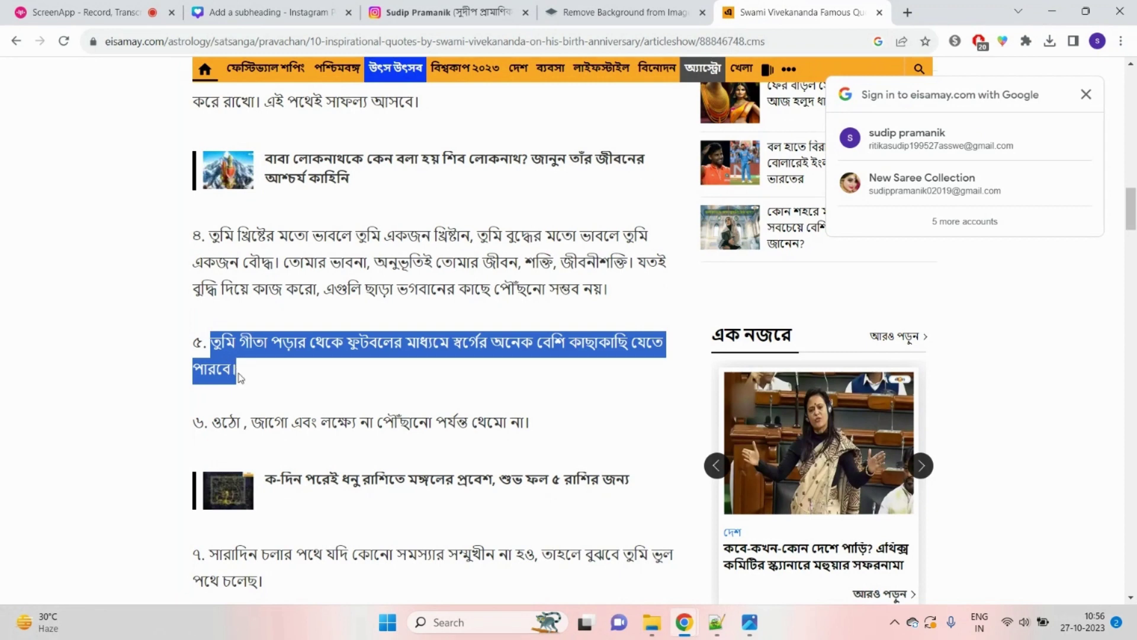
pyautogui.rightClick(243, 353)
pyautogui.click(298, 367)
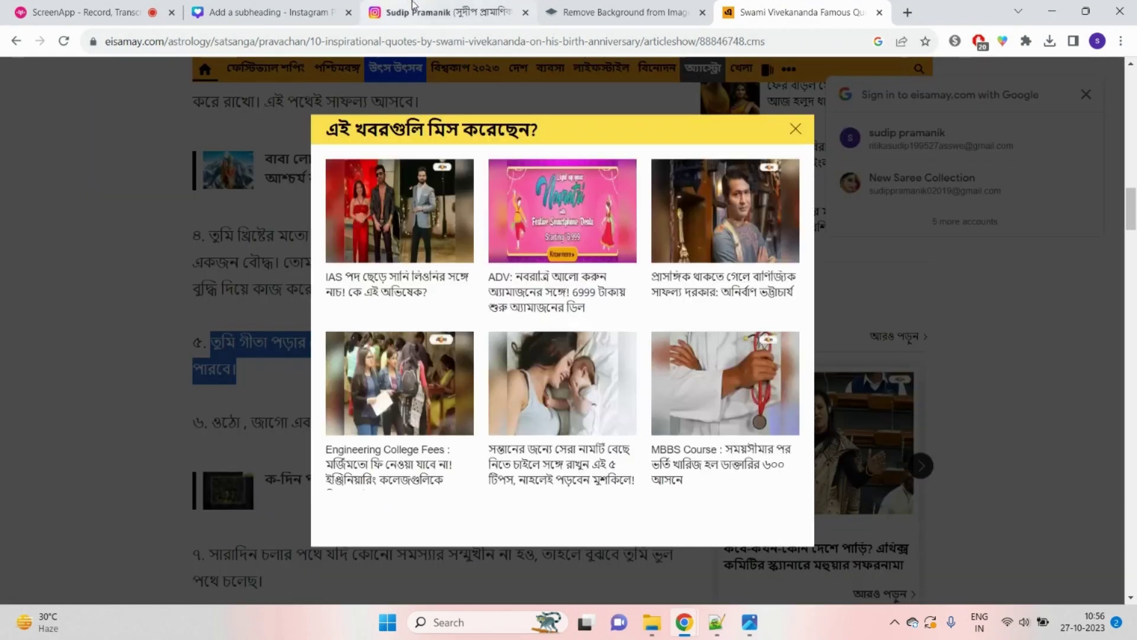
pyautogui.click(430, 11)
pyautogui.click(788, 10)
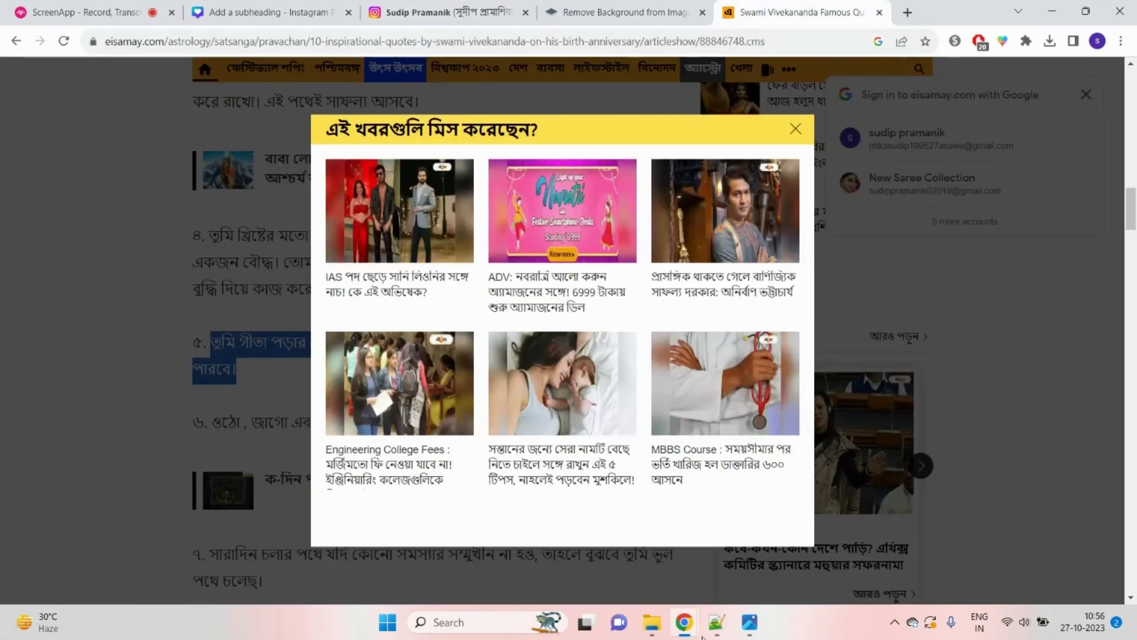
pyautogui.click(717, 622)
# Step: Paste the Bengali quote into the 'new 19' tab, then cut it all back out as plain text
pyautogui.rightClick(57, 86)
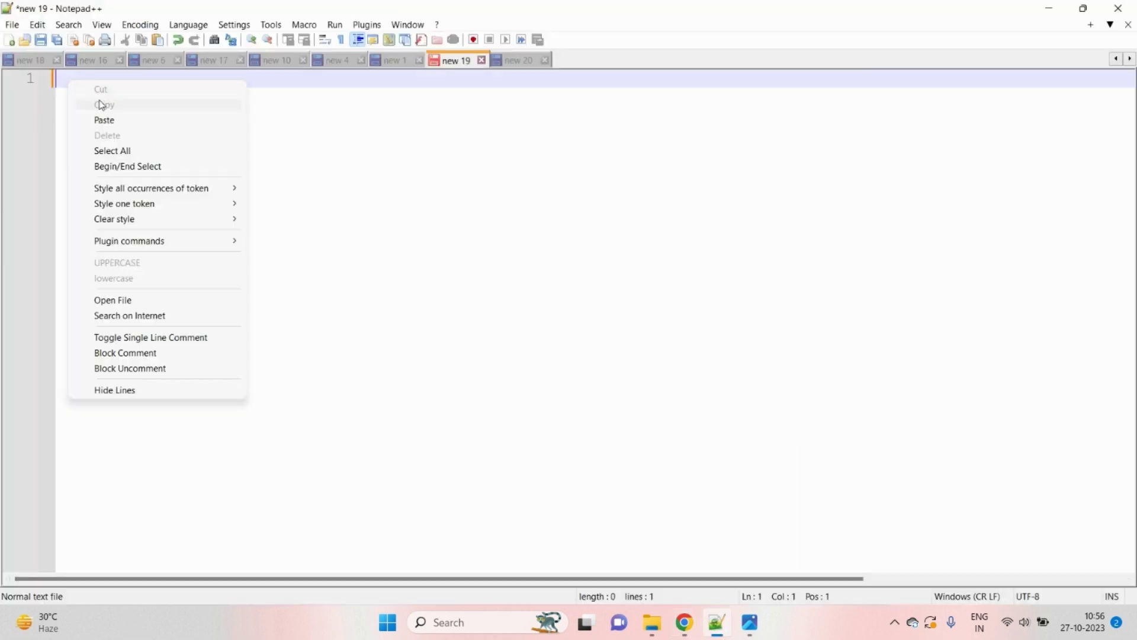
pyautogui.click(107, 119)
pyautogui.hotkey('ctrl', 'a')
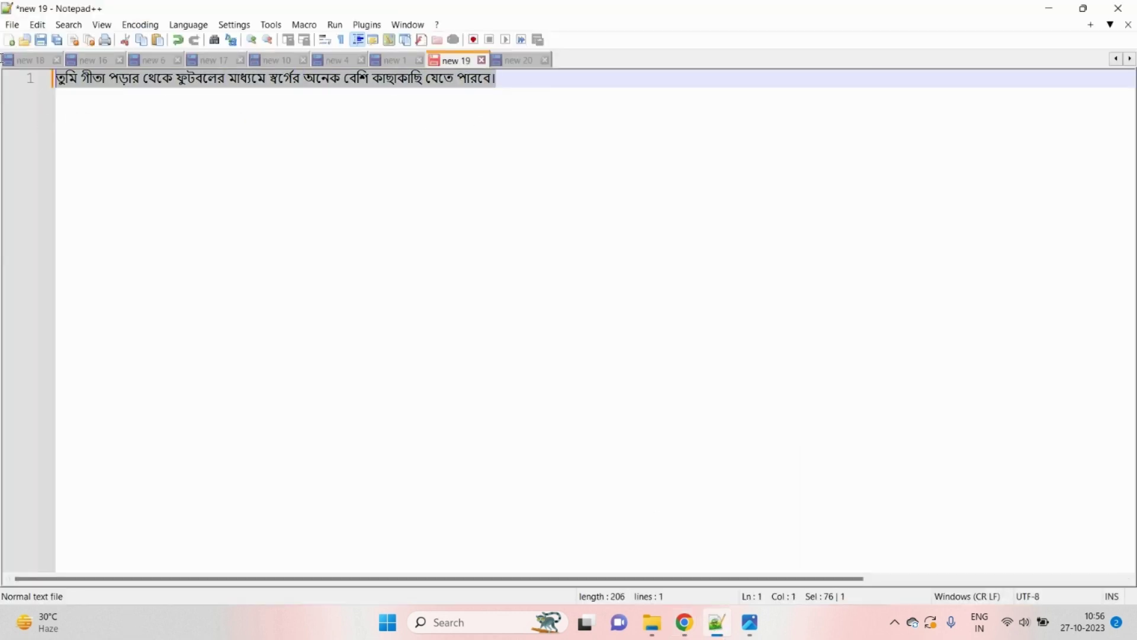
pyautogui.rightClick(124, 89)
pyautogui.click(158, 97)
# Step: Return to the Canva post design in Chrome
pyautogui.click(684, 629)
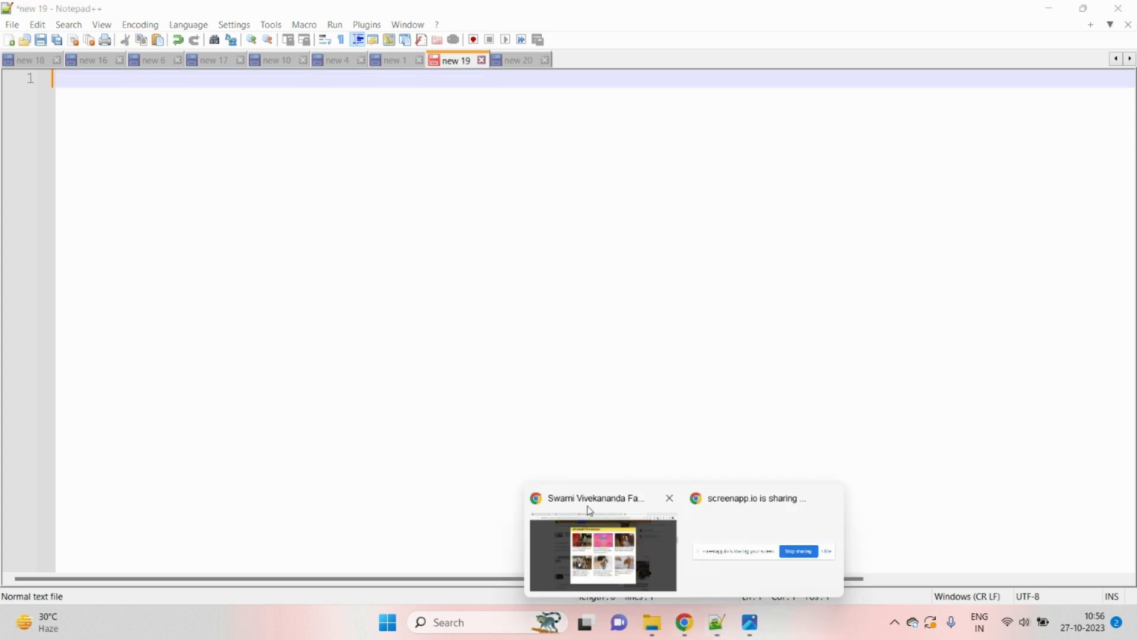
pyautogui.click(602, 560)
pyautogui.click(644, 10)
pyautogui.click(451, 8)
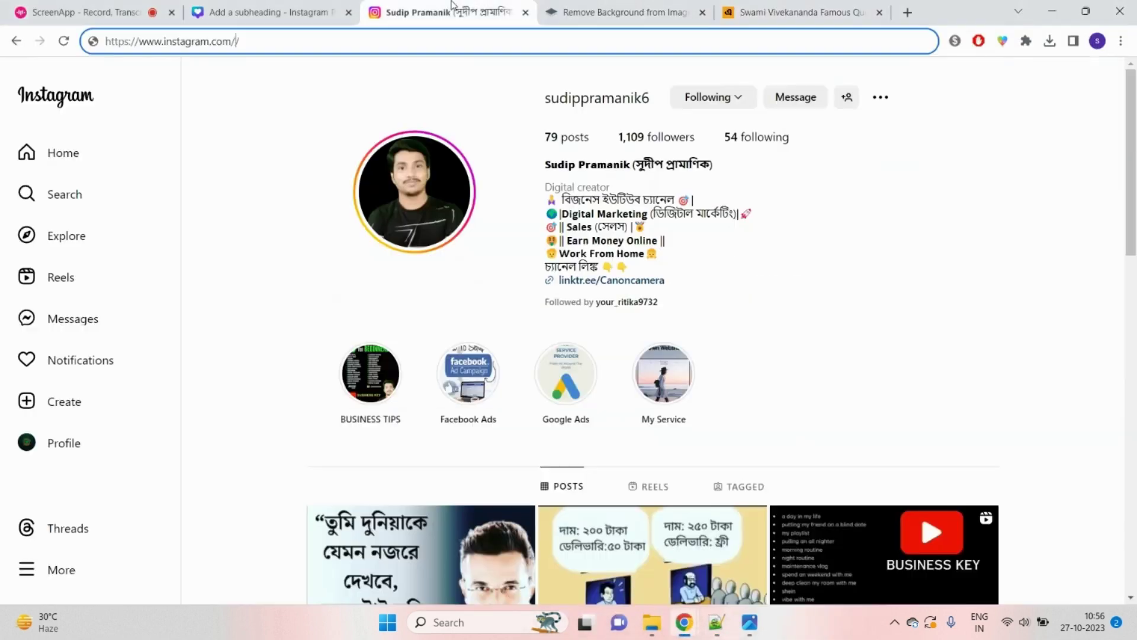
pyautogui.click(285, 10)
# Step: Paste the Bengali quote, wrap it into six lines, move it top-left and enlarge to 75.8
pyautogui.rightClick(643, 224)
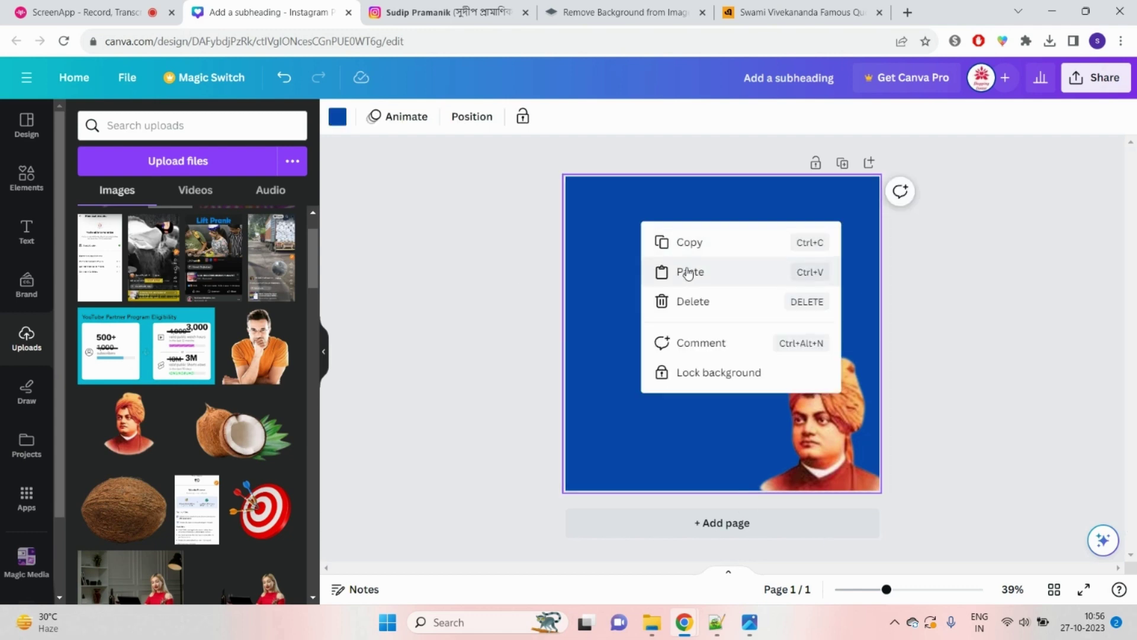
pyautogui.rightClick(610, 237)
pyautogui.click(652, 282)
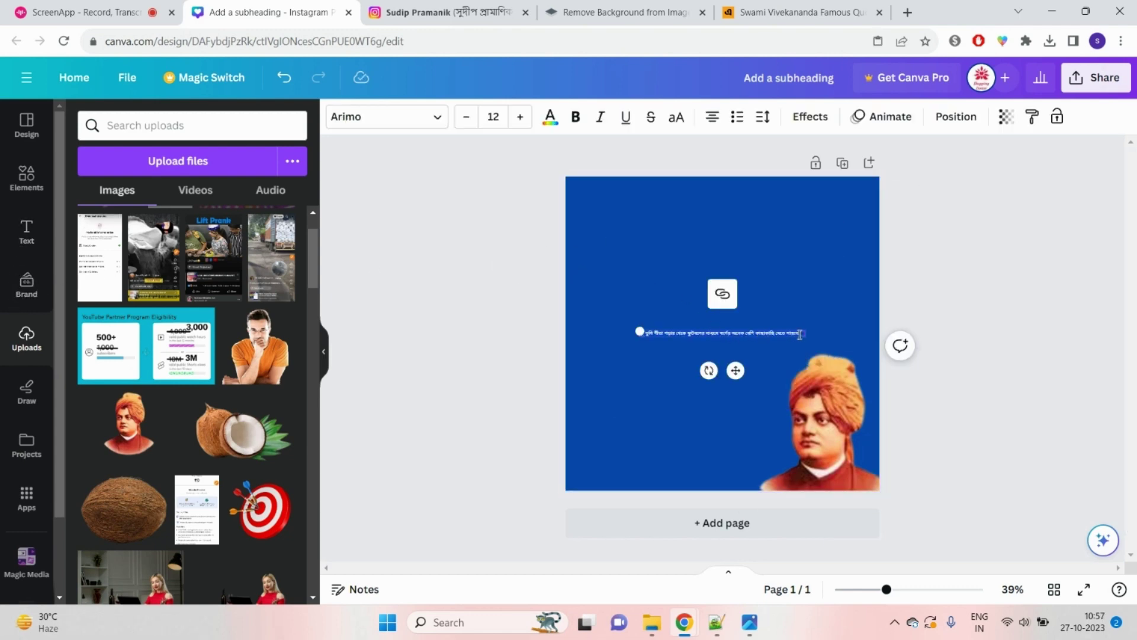
pyautogui.moveTo(807, 335); pyautogui.dragTo(766, 544)
pyautogui.click(921, 345)
pyautogui.moveTo(857, 258); pyautogui.dragTo(755, 257)
pyautogui.moveTo(686, 311); pyautogui.dragTo(657, 294)
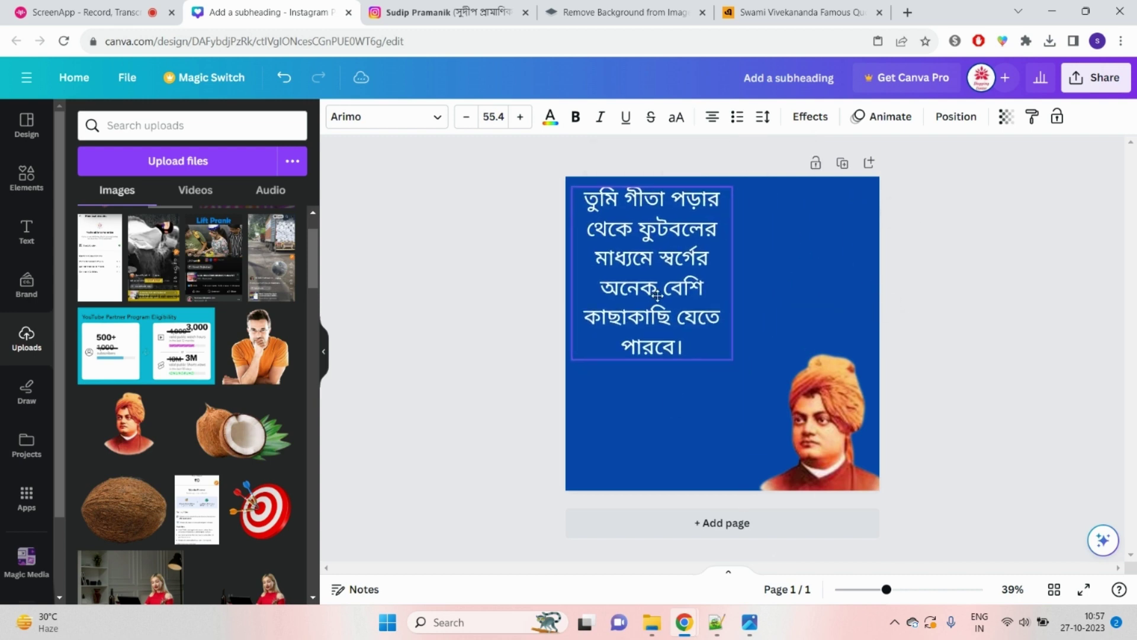
pyautogui.moveTo(732, 359); pyautogui.dragTo(760, 445)
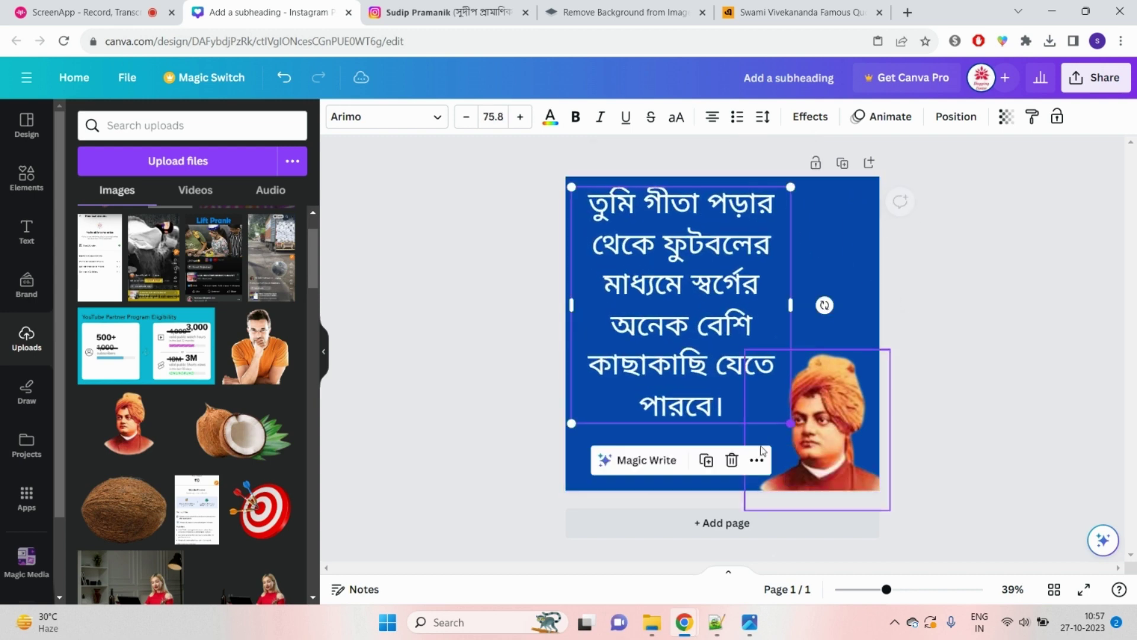
pyautogui.click(711, 262)
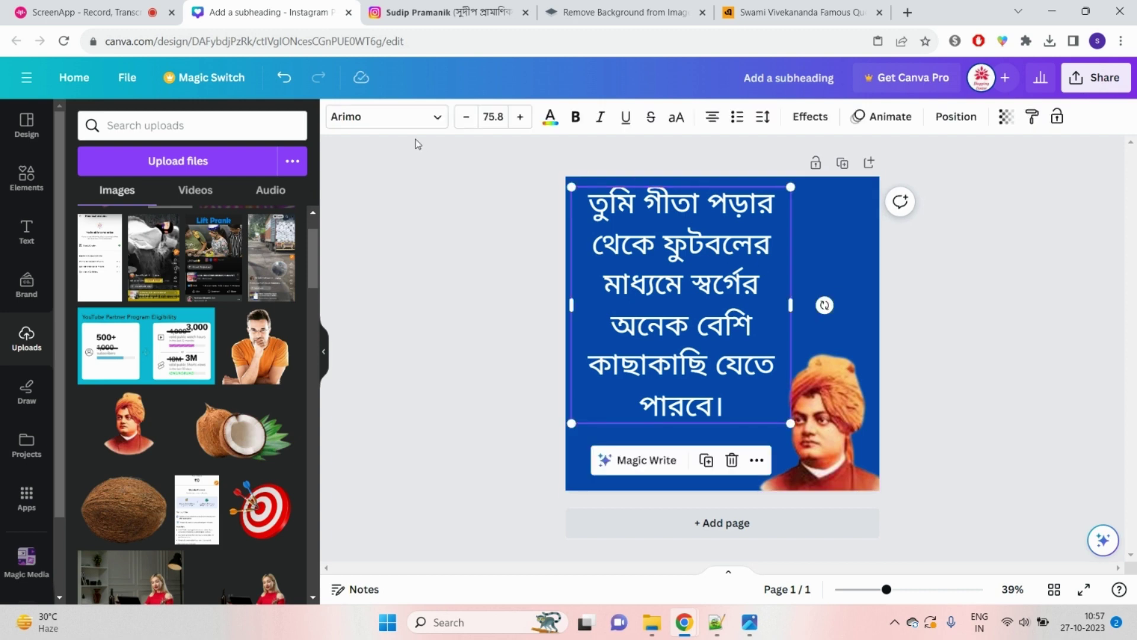
# Step: Search the fonts for 'bengali' and preview Ekushey Ananta, Ekushey Sumon and Ekushey Durga on the quote
pyautogui.click(433, 121)
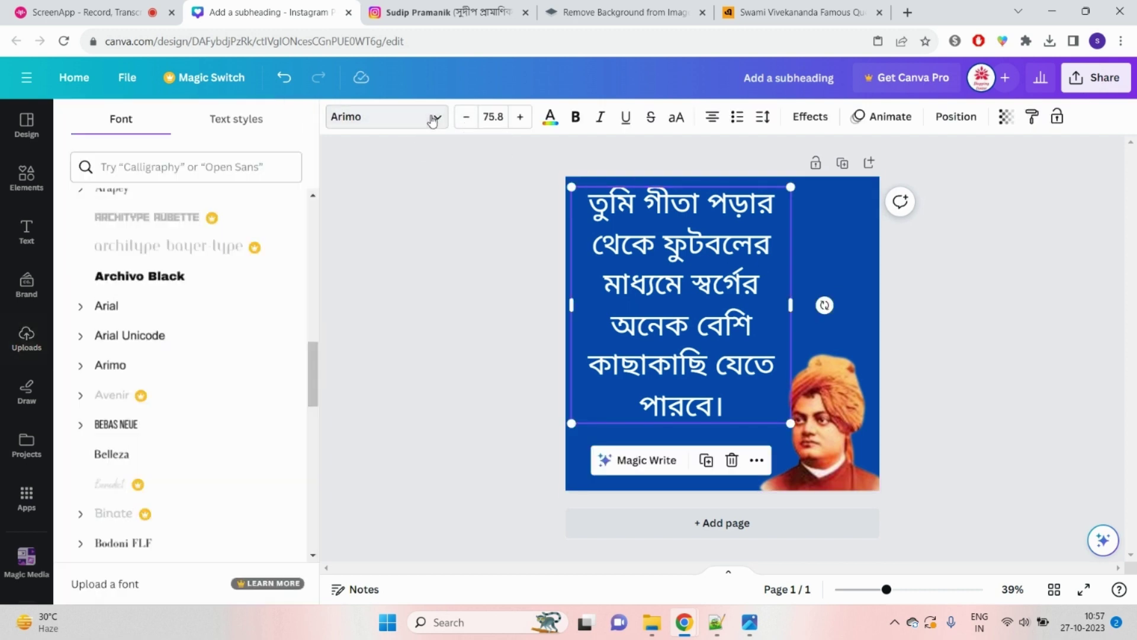
pyautogui.click(175, 165)
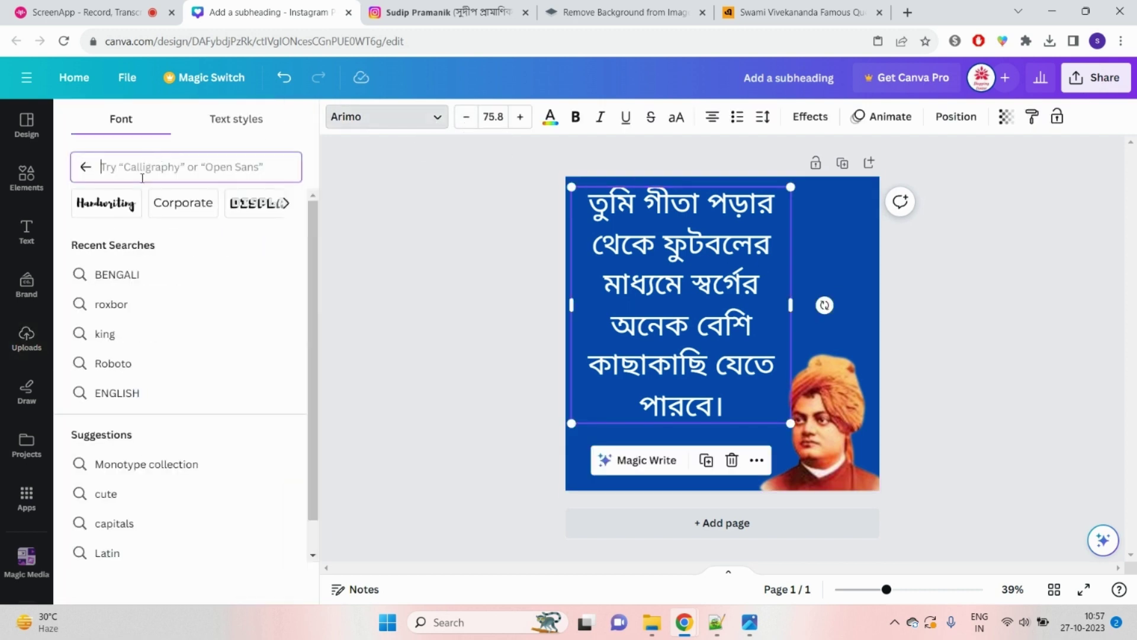
pyautogui.write('ben')
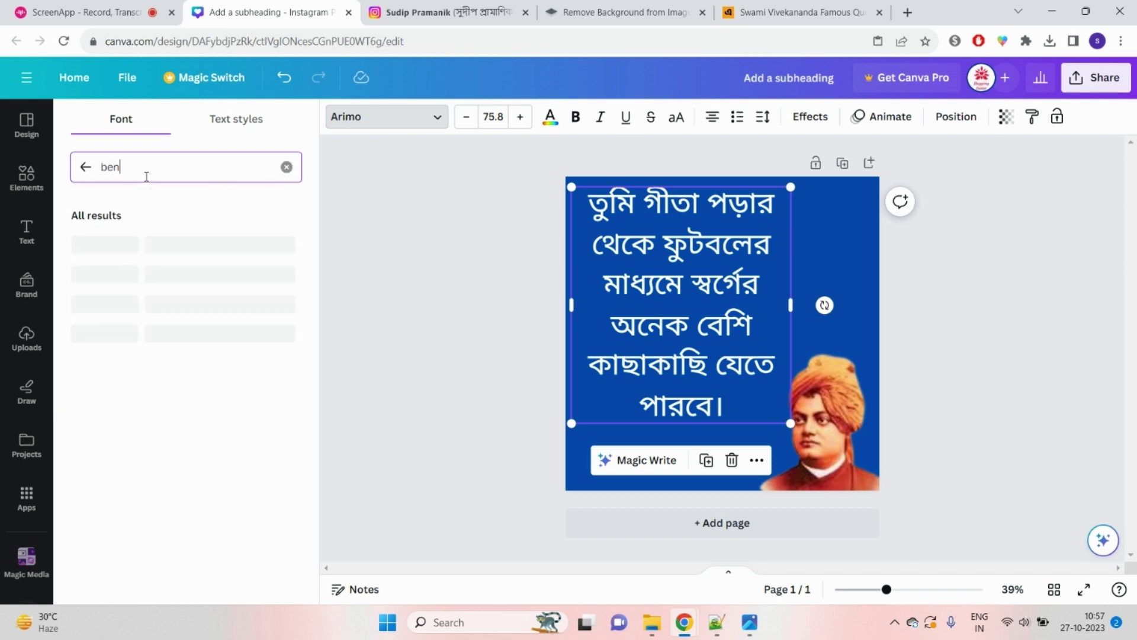
pyautogui.write('gali')
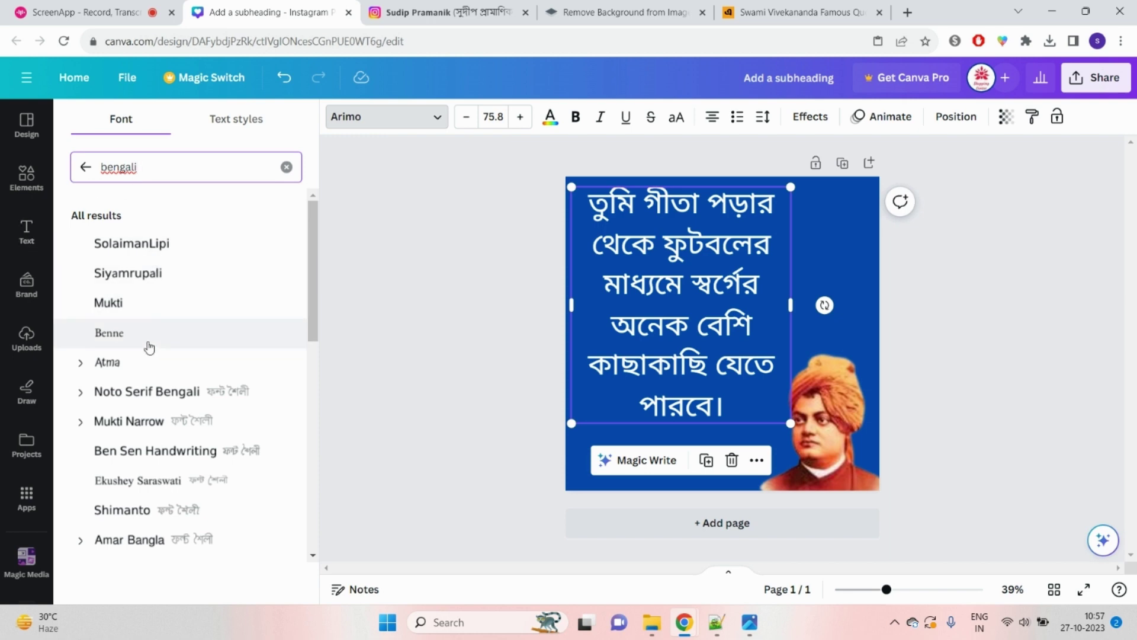
pyautogui.scroll(-5, 178, 394)
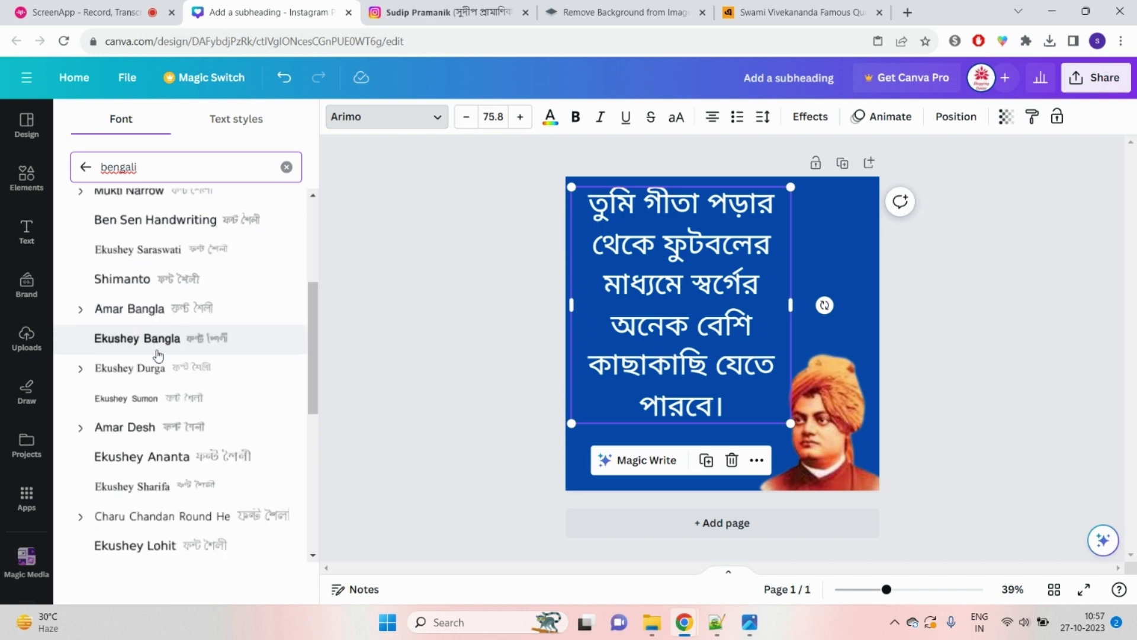
pyautogui.click(193, 391)
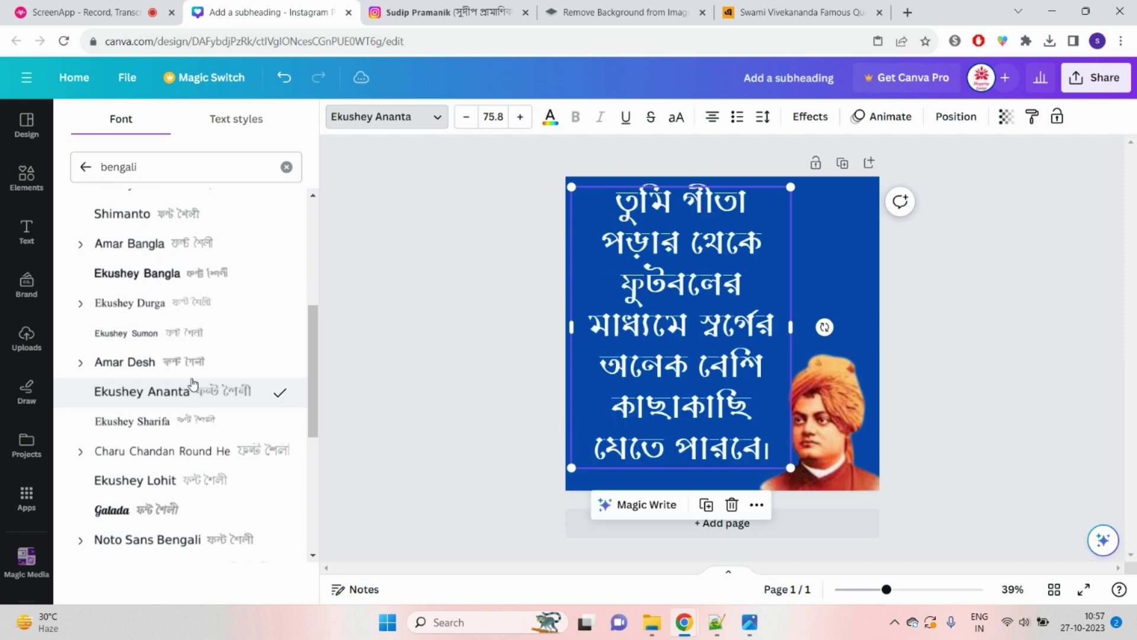
pyautogui.click(186, 334)
pyautogui.click(184, 307)
# Step: Preview Ekushey Saraswati, Ben Sen Handwriting and Charu Chandan HardStro on the quote
pyautogui.scroll(3, 185, 308)
pyautogui.click(187, 341)
pyautogui.click(187, 302)
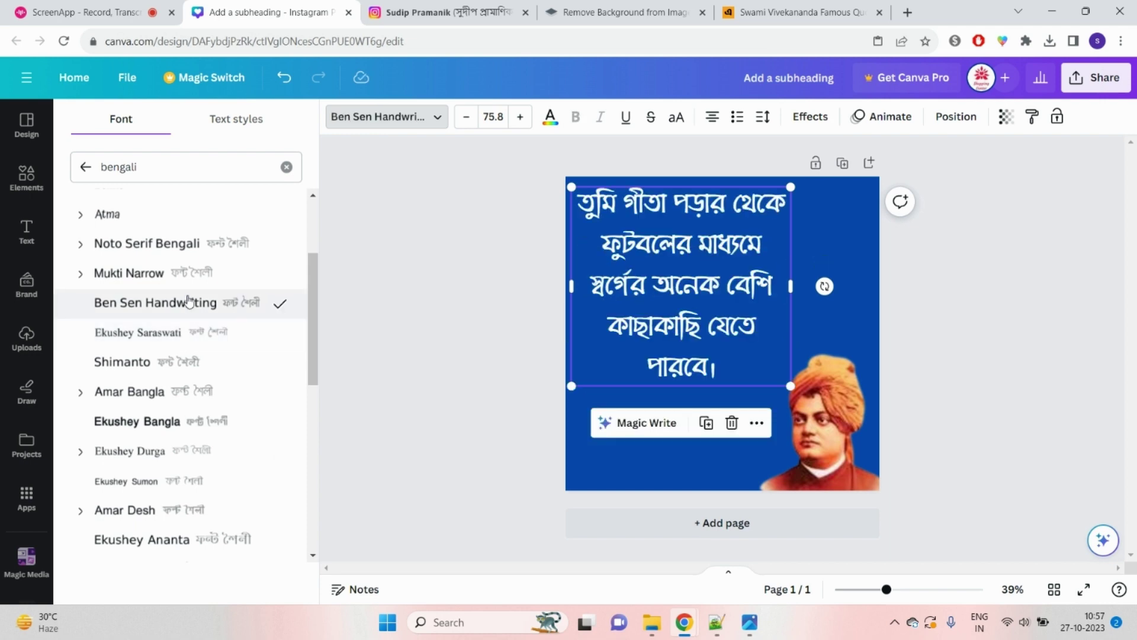
pyautogui.scroll(-5, 188, 302)
pyautogui.click(184, 438)
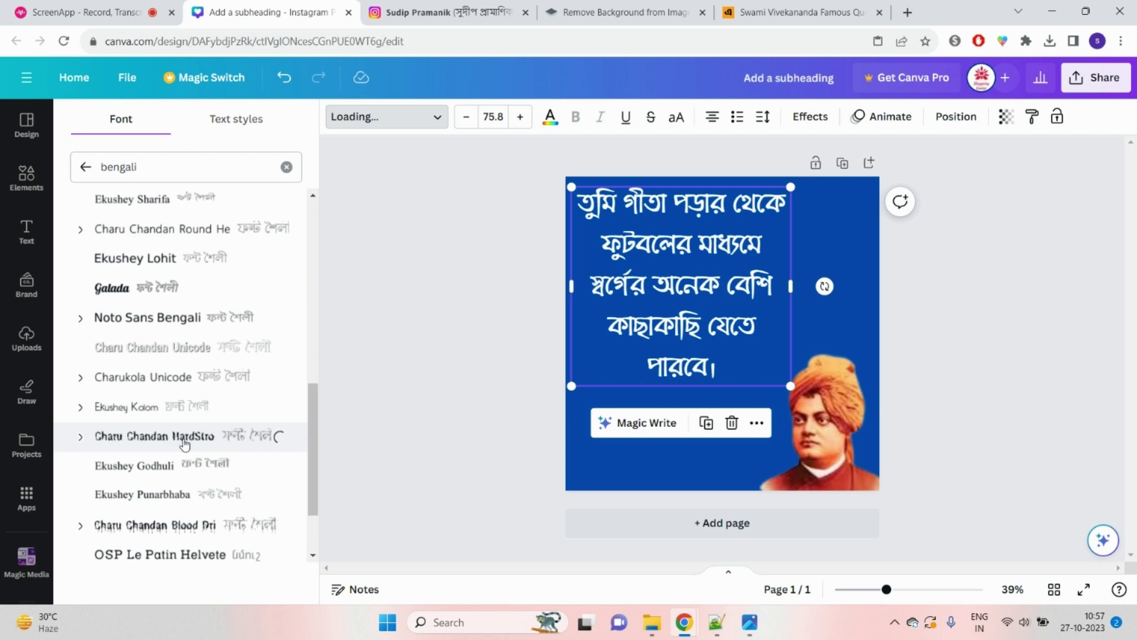
pyautogui.scroll(6, 182, 415)
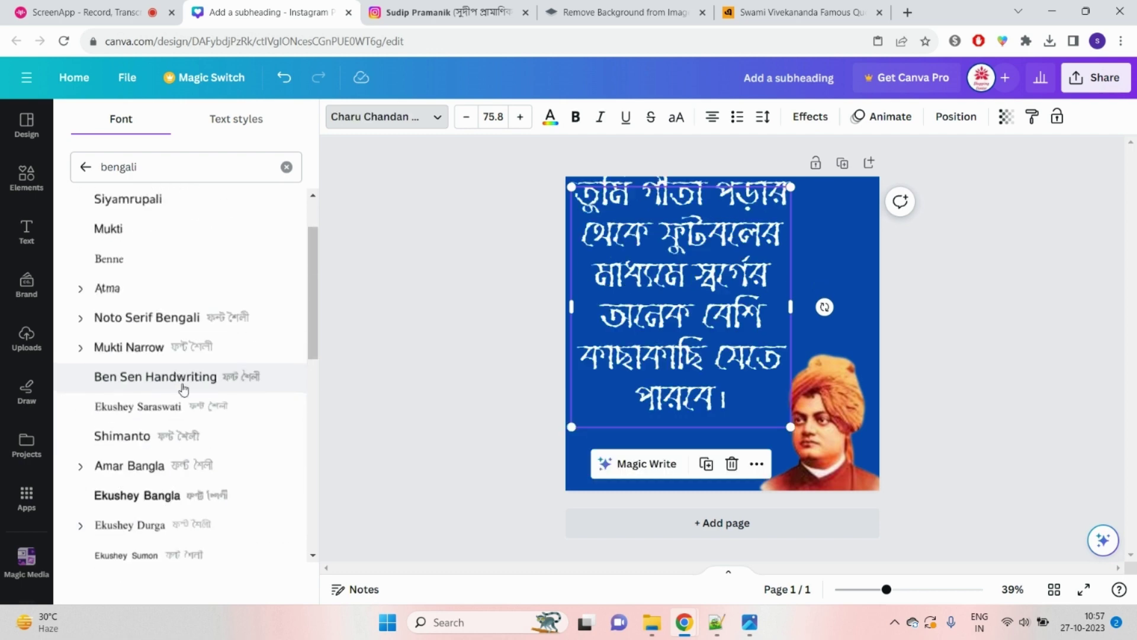
# Step: Apply Noto Serif Bengali to the quote and compare it against the Instagram profile page
pyautogui.click(225, 320)
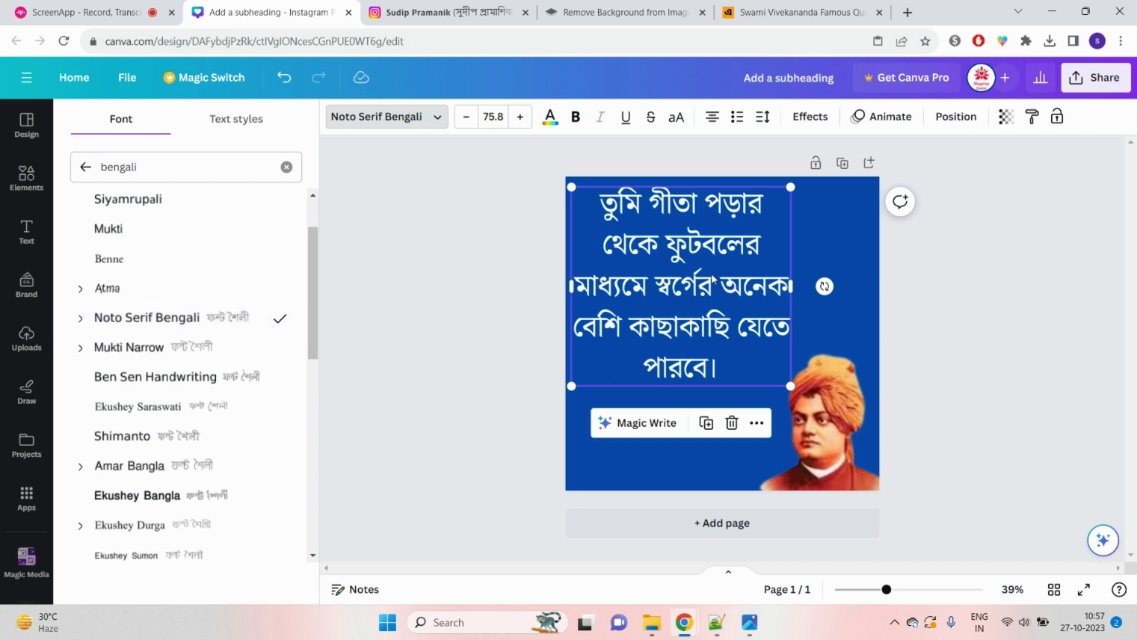
pyautogui.press('Escape')
pyautogui.click(999, 349)
pyautogui.click(744, 319)
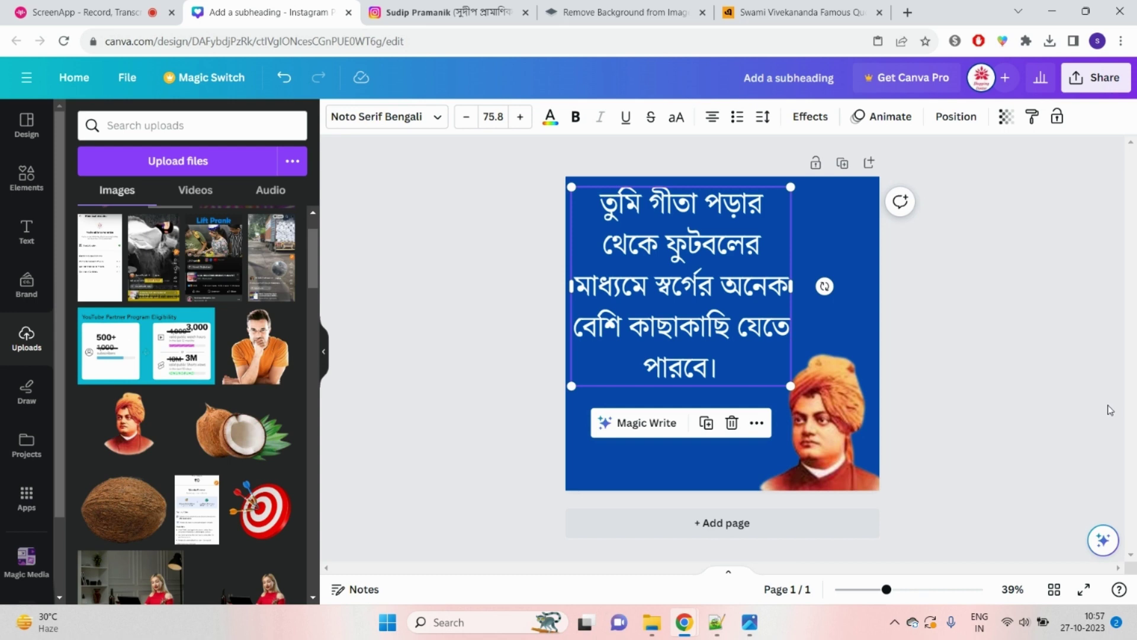
pyautogui.click(468, 12)
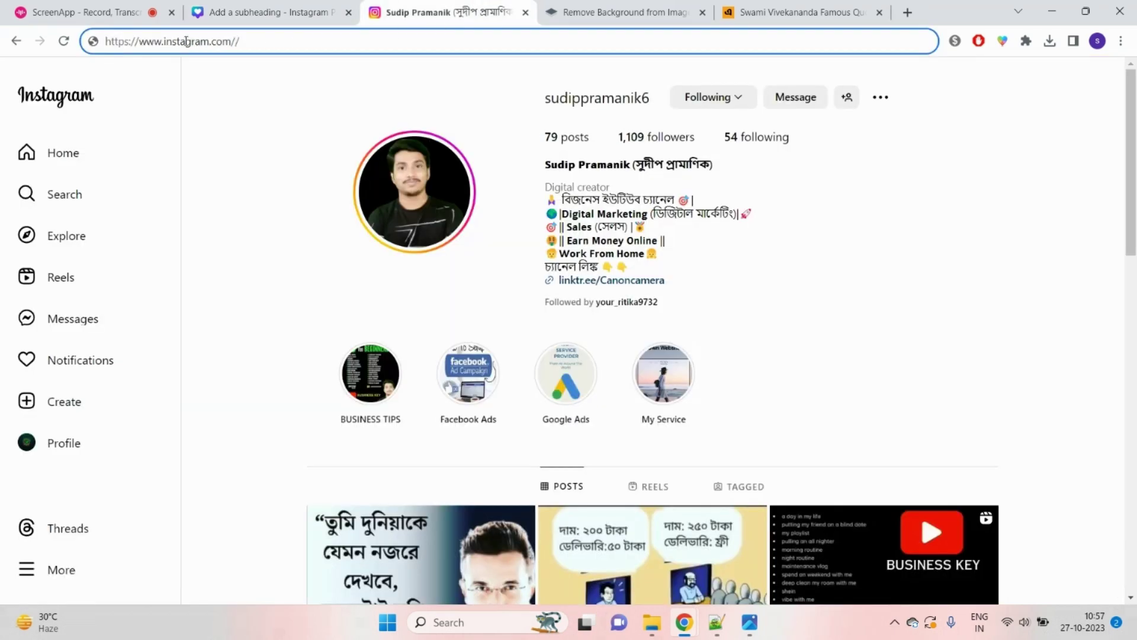
pyautogui.click(275, 9)
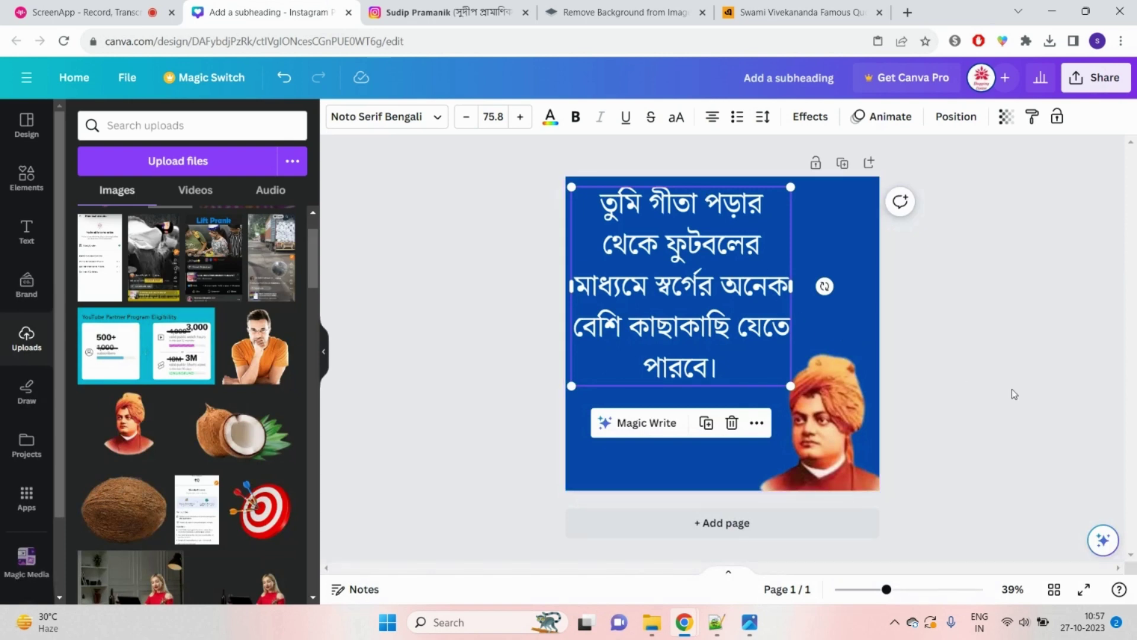
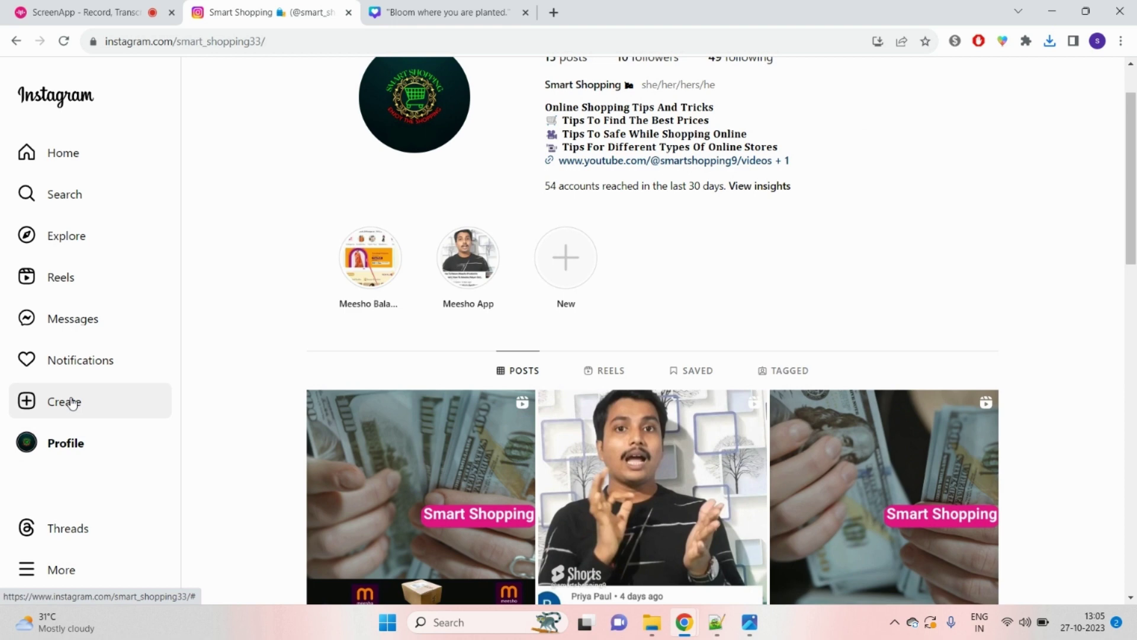
# Step: Load the 'Bloom where you are planted.' image from Downloads into a new post
pyautogui.click(72, 402)
pyautogui.click(513, 397)
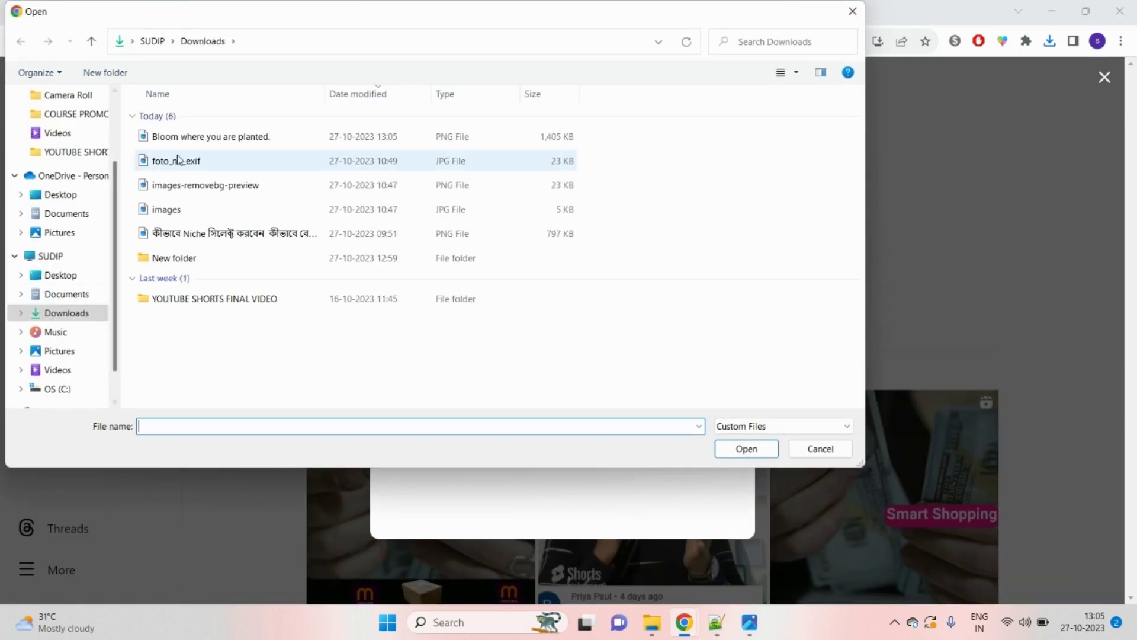
pyautogui.click(220, 144)
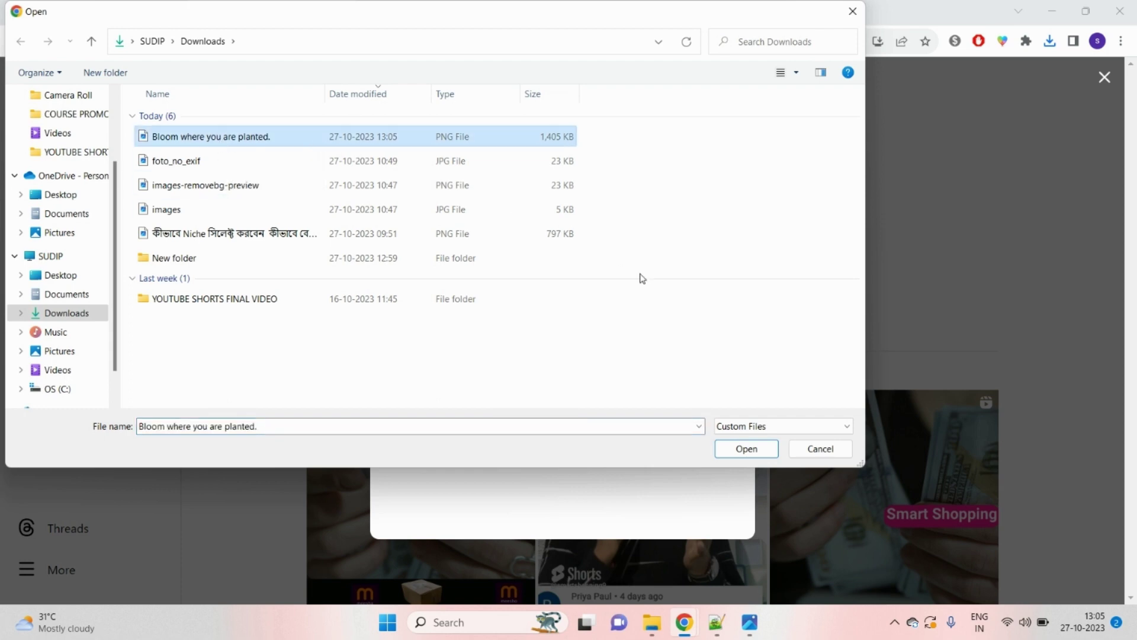
pyautogui.click(722, 447)
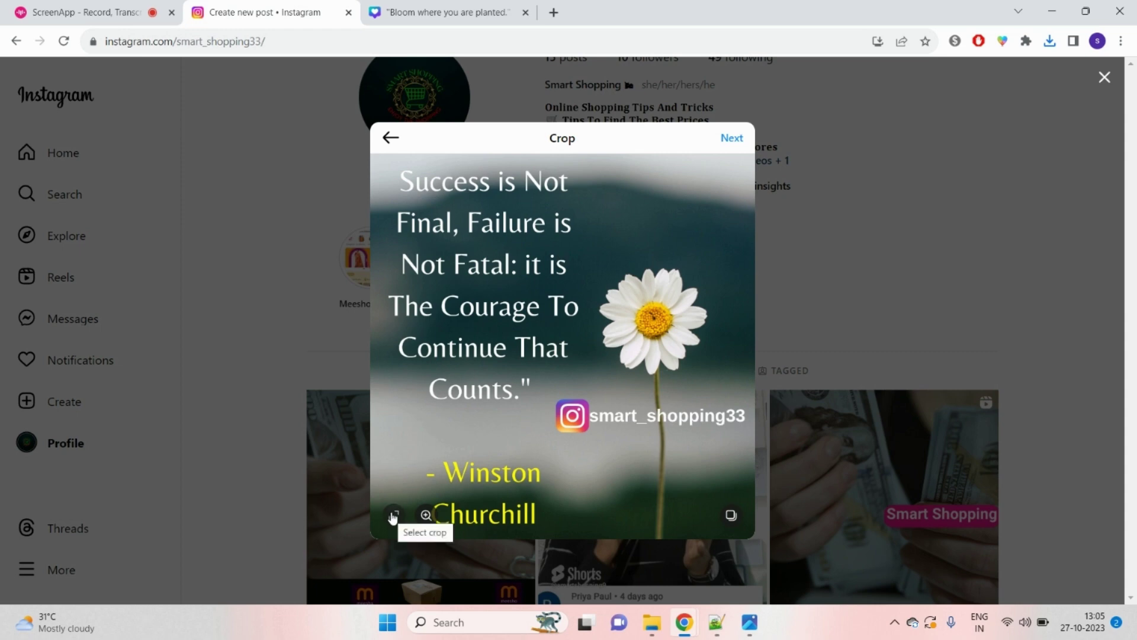
# Step: Compare 1:1, 4:5 and 16:9 crops, then keep the Original ratio and proceed
pyautogui.click(393, 515)
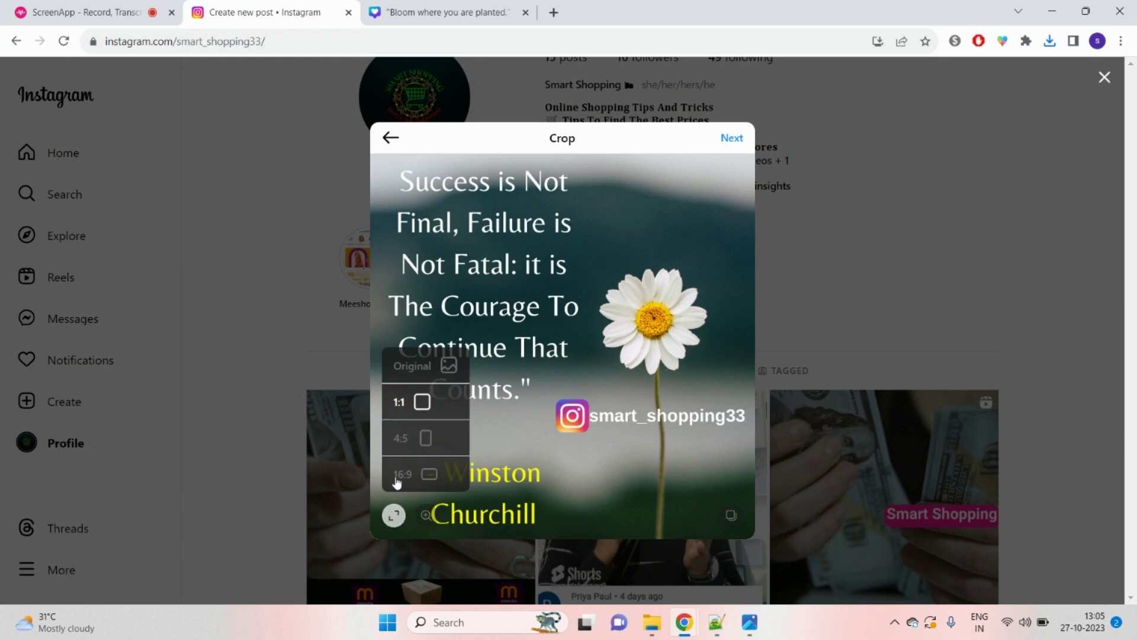
pyautogui.click(437, 370)
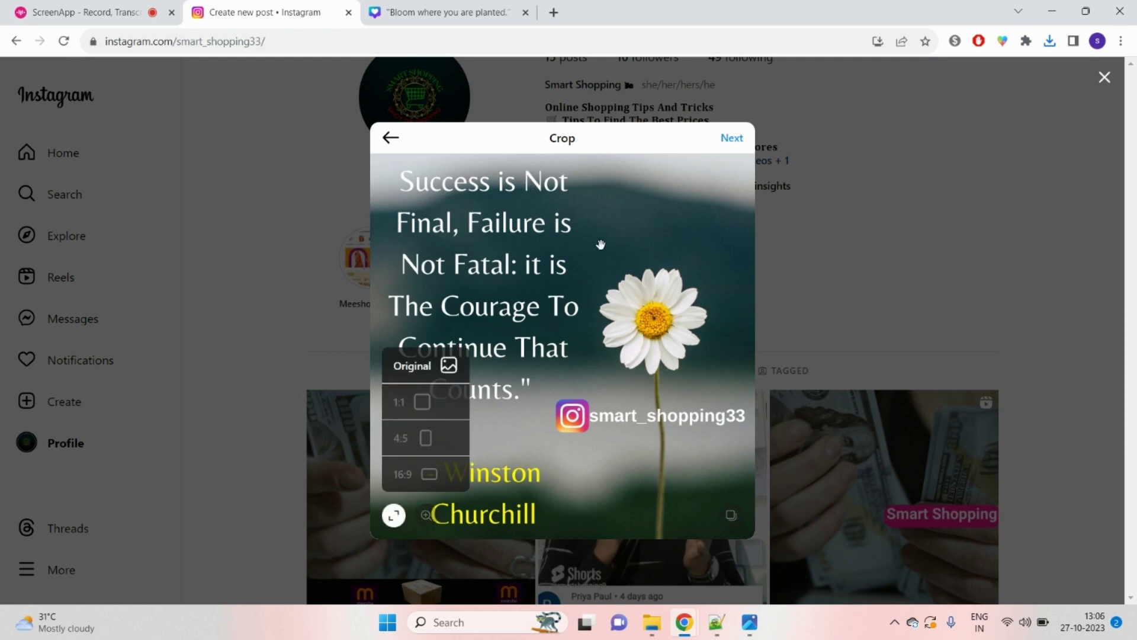
pyautogui.click(439, 411)
pyautogui.click(436, 437)
pyautogui.click(439, 472)
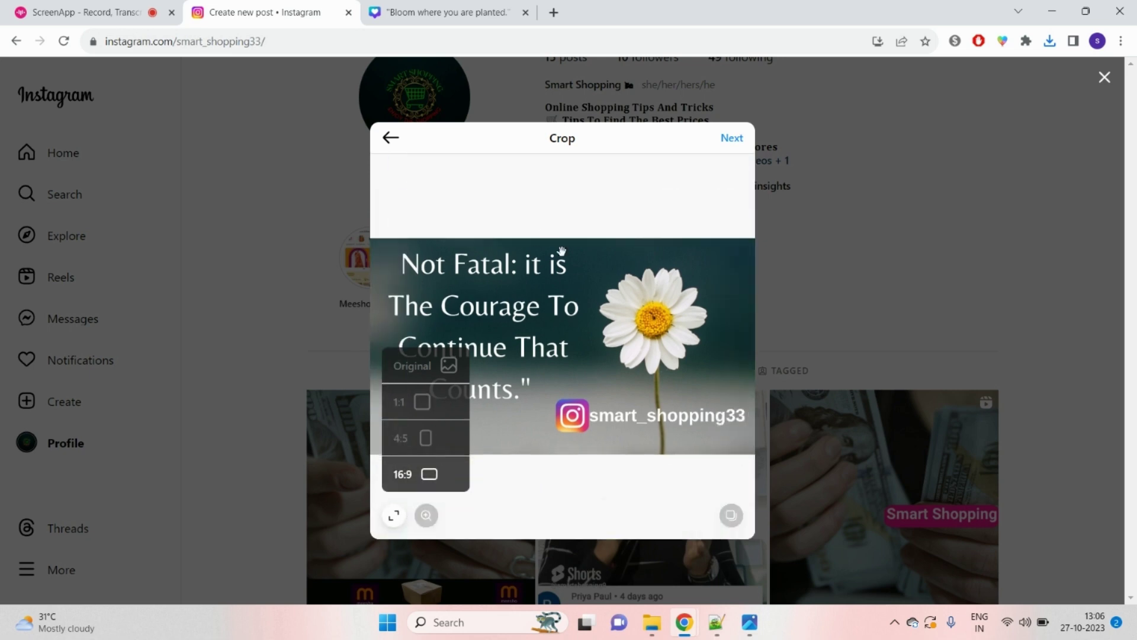
pyautogui.click(421, 369)
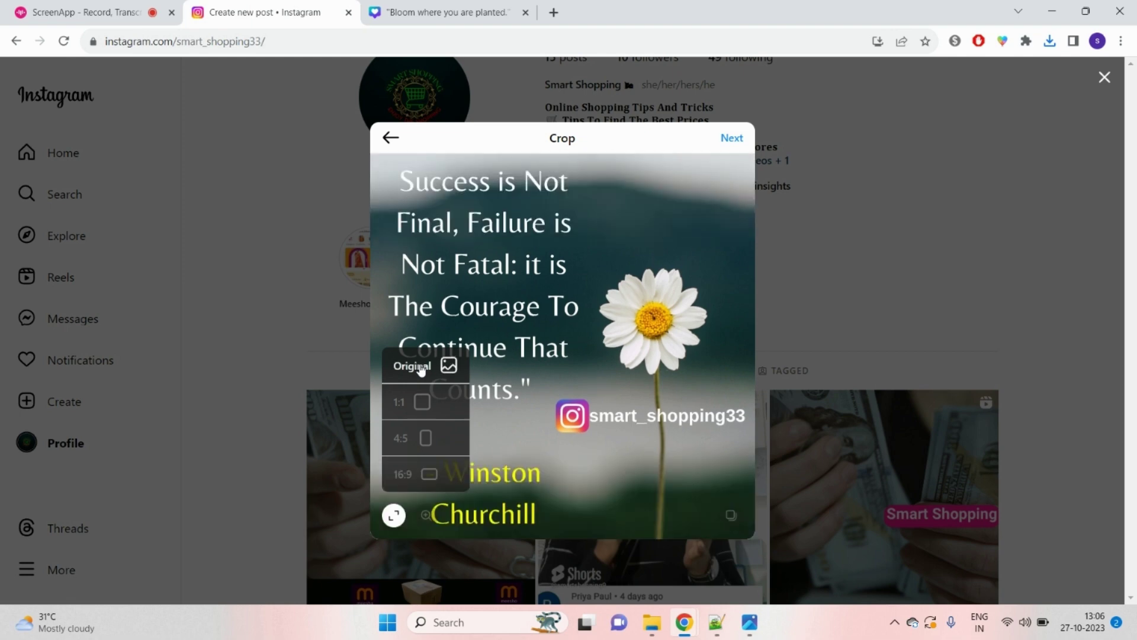
pyautogui.click(728, 139)
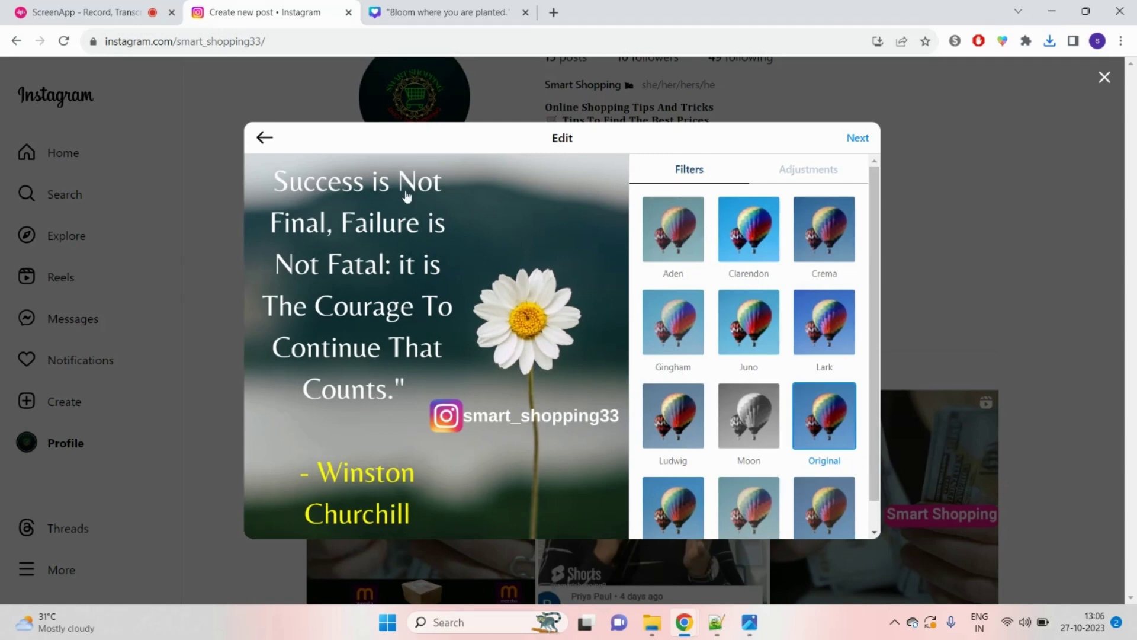
# Step: Preview the Aden, Clarendon, Crema, Gingham, Juno, Lark, Ludwig and Moon filters, then clear the filter
pyautogui.click(676, 237)
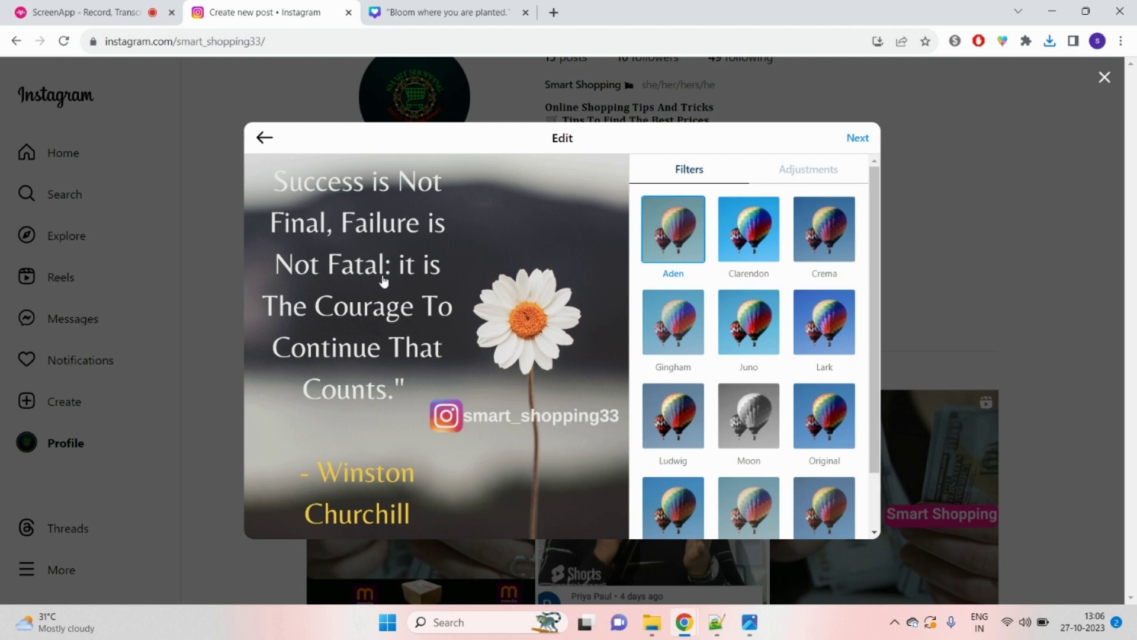
pyautogui.click(736, 240)
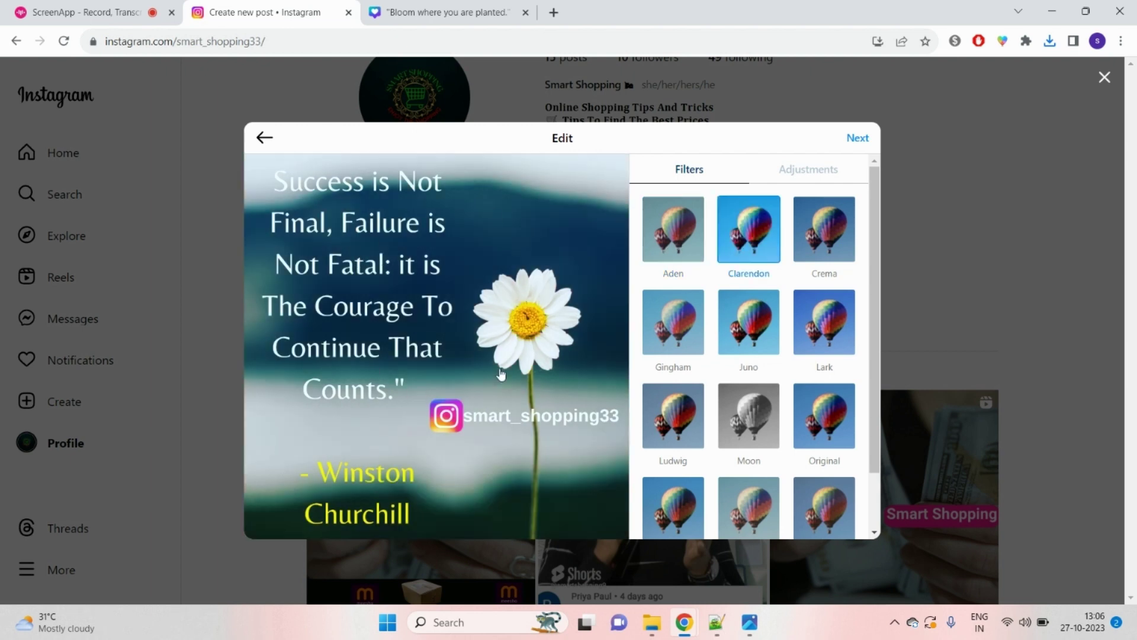
pyautogui.click(822, 233)
pyautogui.click(681, 328)
pyautogui.click(728, 337)
pyautogui.click(814, 332)
pyautogui.click(674, 428)
pyautogui.click(744, 421)
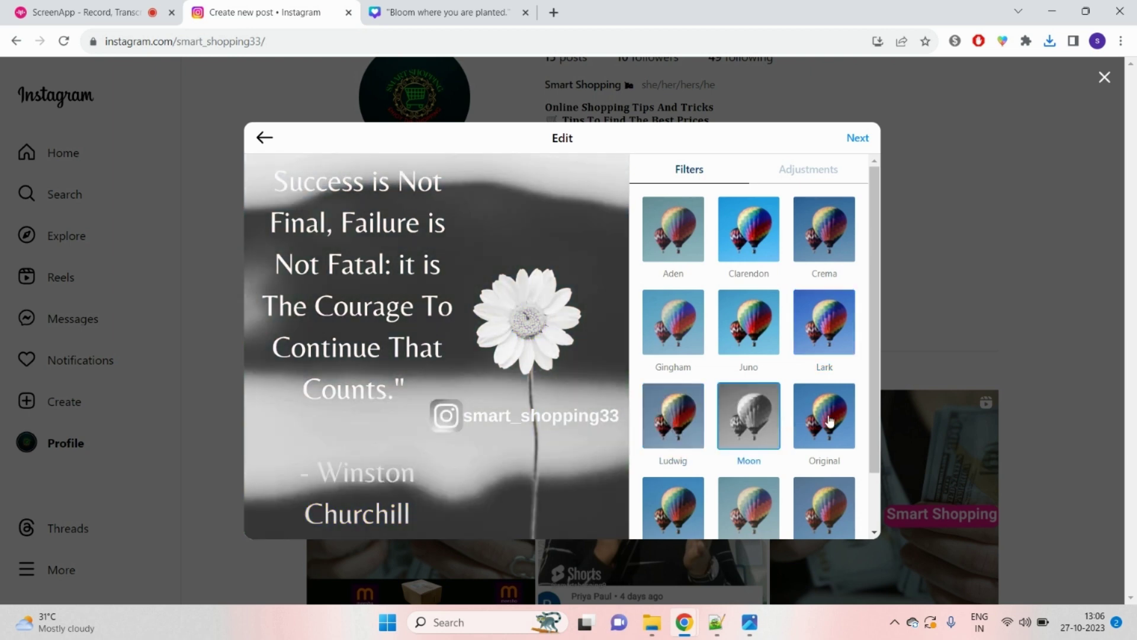
pyautogui.click(829, 421)
# Step: Try the remaining filters and Ludwig again, settle on Juno, and show the adjustment sliders
pyautogui.click(680, 507)
pyautogui.click(742, 505)
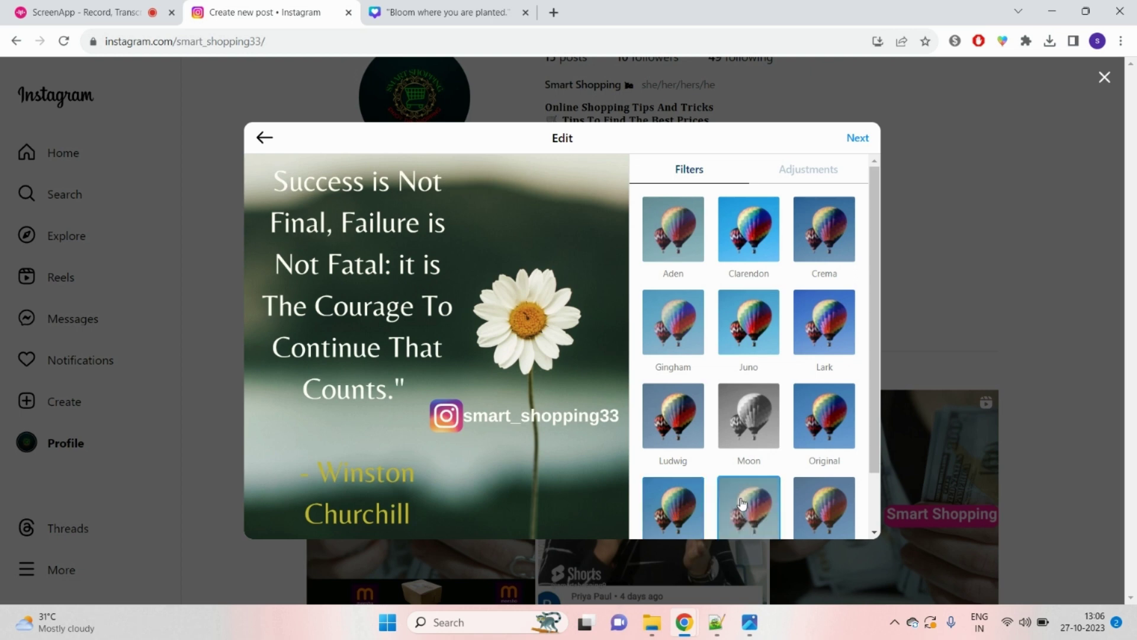
pyautogui.click(829, 514)
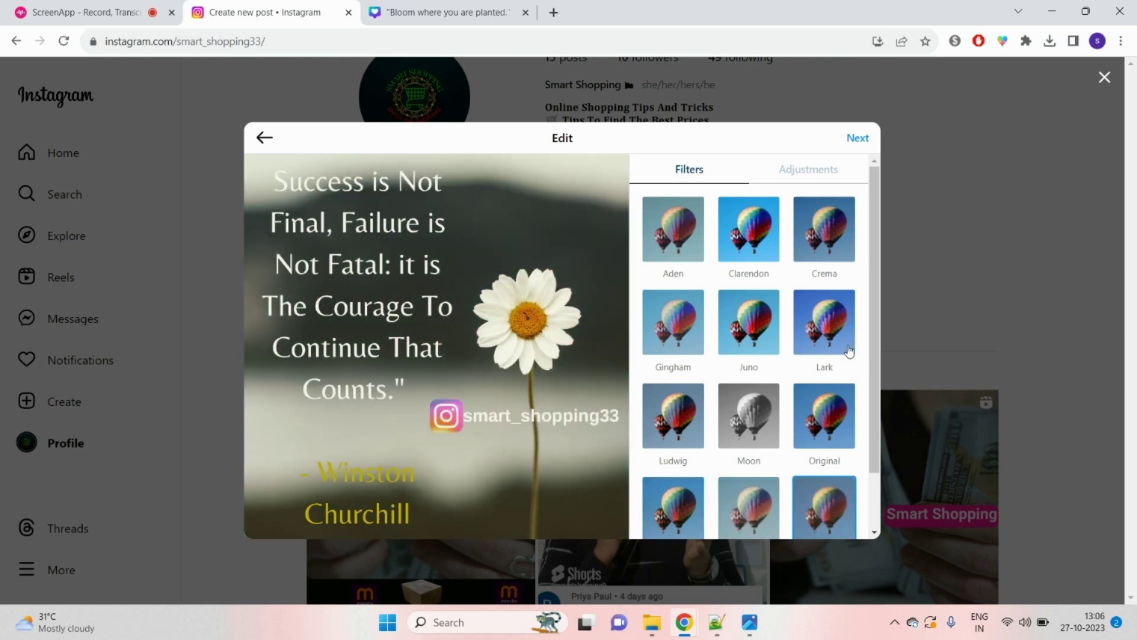
pyautogui.click(675, 414)
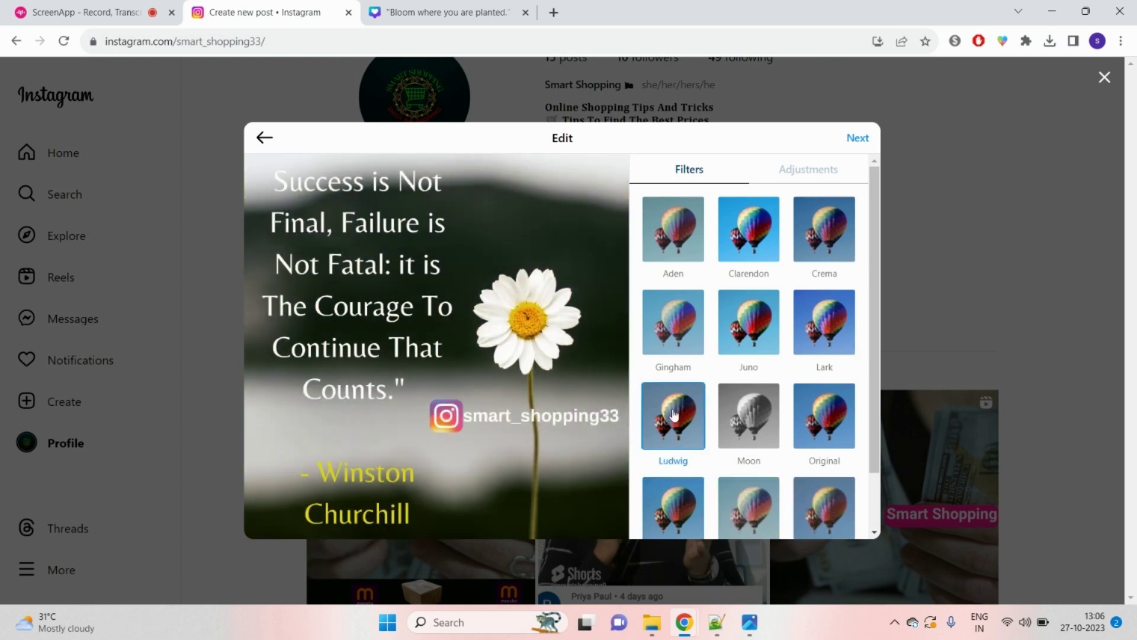
pyautogui.click(764, 348)
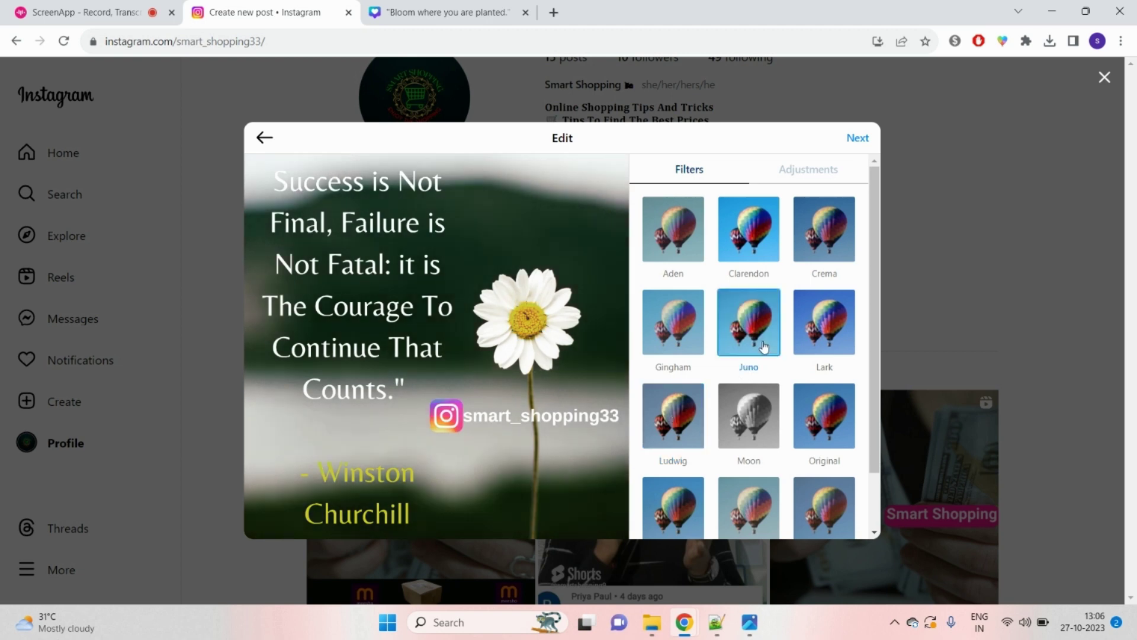
pyautogui.click(800, 180)
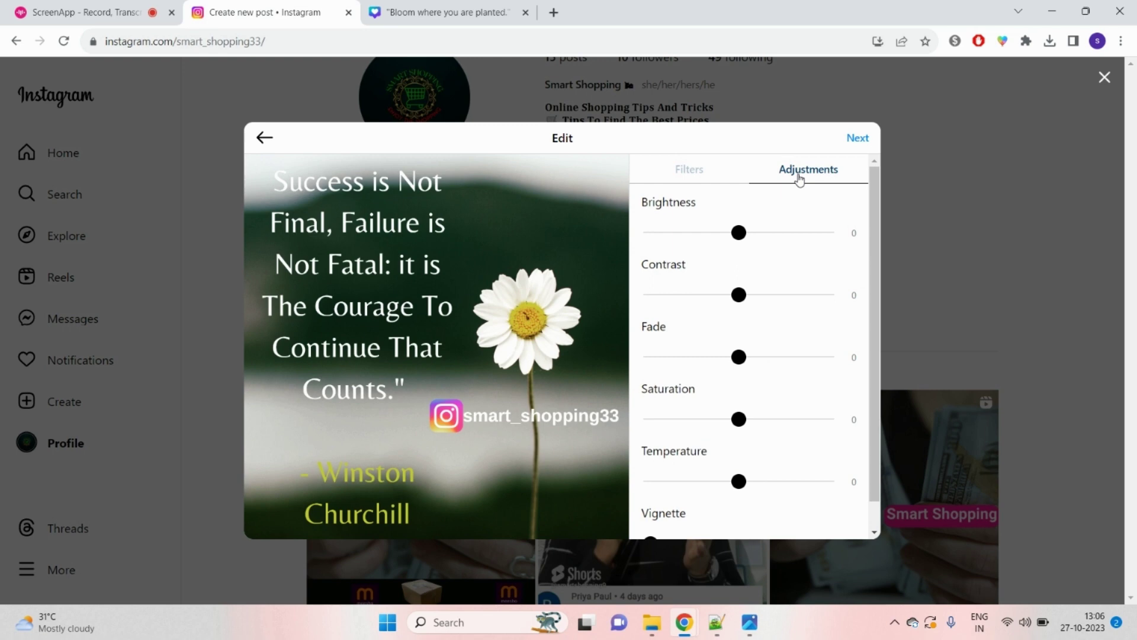
# Step: Set brightness 30, contrast -12, fade 13, saturation 3, temperature 32 and vignette 53
pyautogui.moveTo(741, 231); pyautogui.dragTo(765, 233)
pyautogui.moveTo(745, 298); pyautogui.dragTo(729, 295)
pyautogui.moveTo(743, 358); pyautogui.dragTo(749, 357)
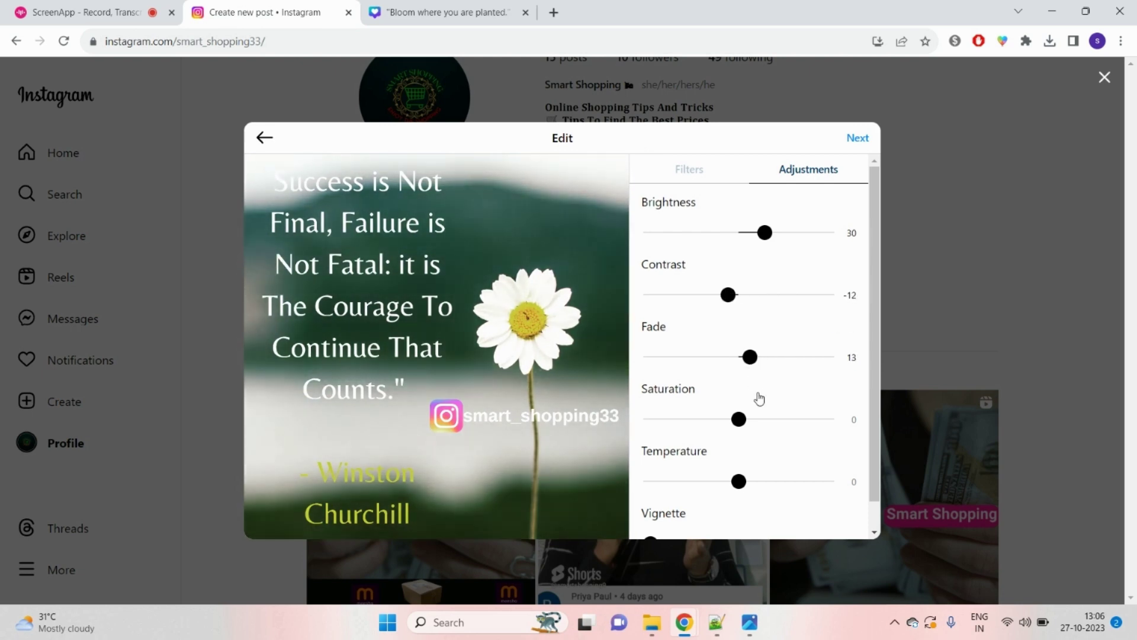
pyautogui.moveTo(738, 419); pyautogui.dragTo(741, 419)
pyautogui.moveTo(752, 484); pyautogui.dragTo(766, 480)
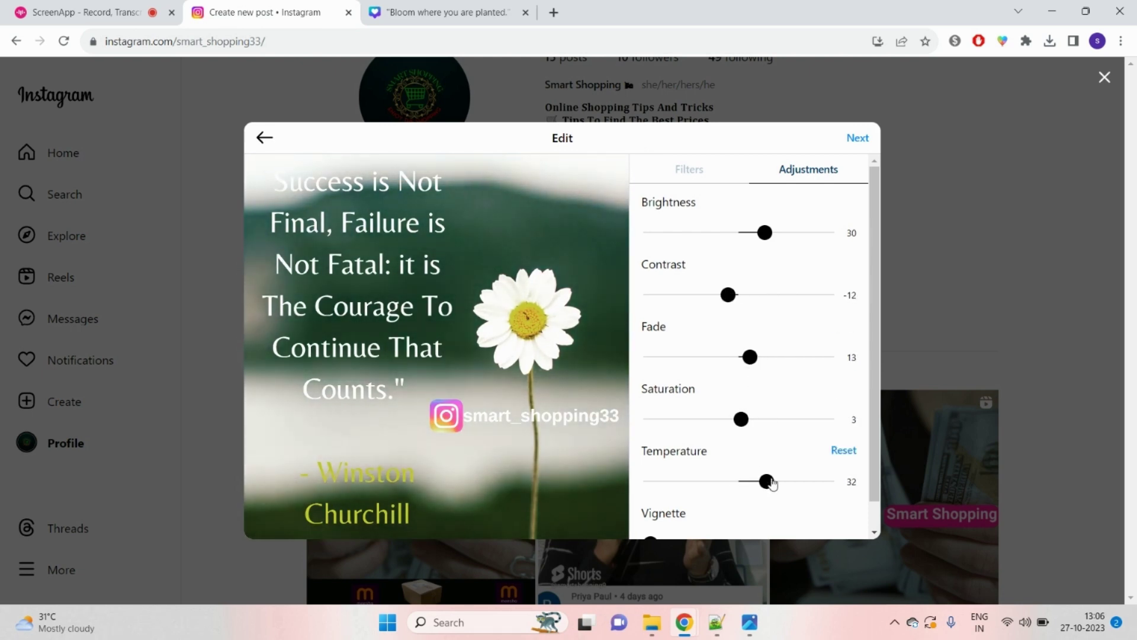
pyautogui.scroll(-1, 782, 371)
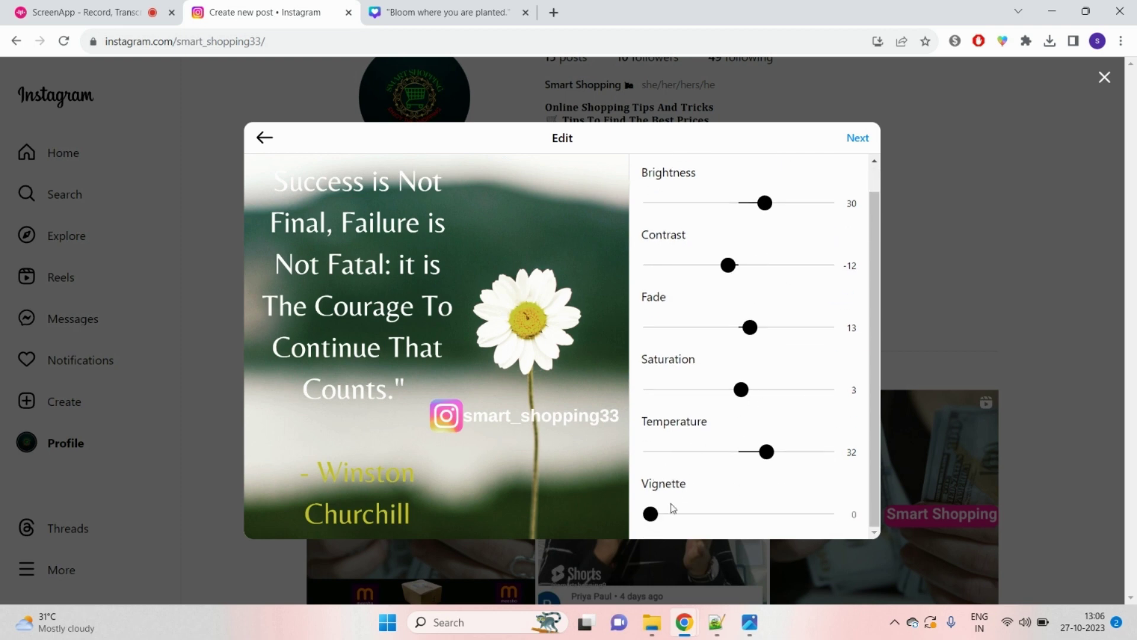
pyautogui.moveTo(651, 514); pyautogui.dragTo(734, 539)
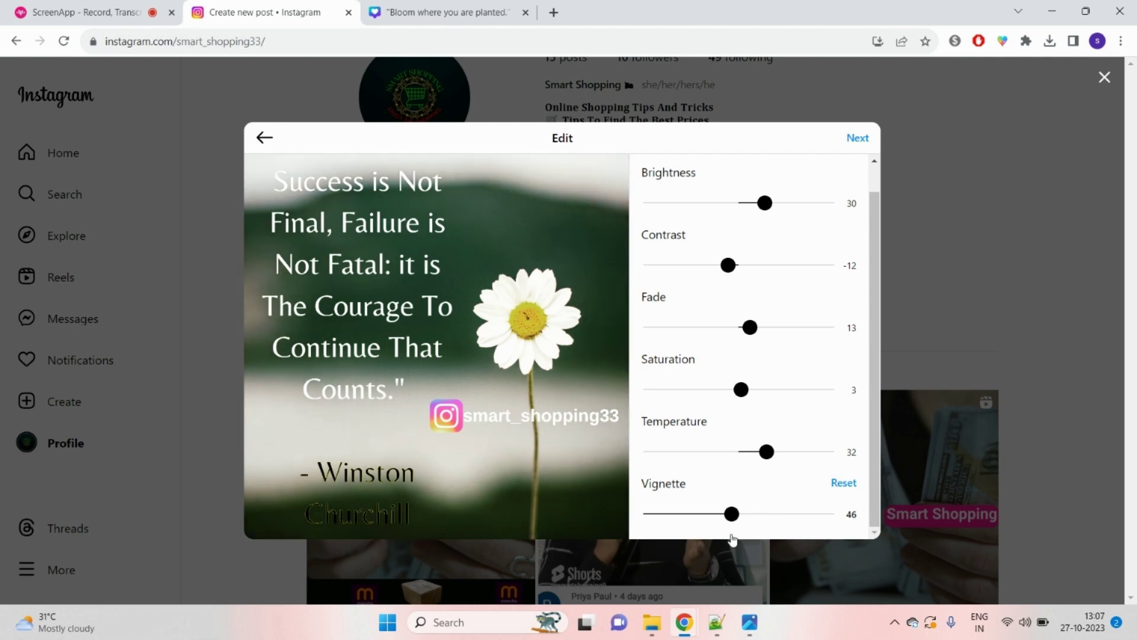
pyautogui.click(856, 138)
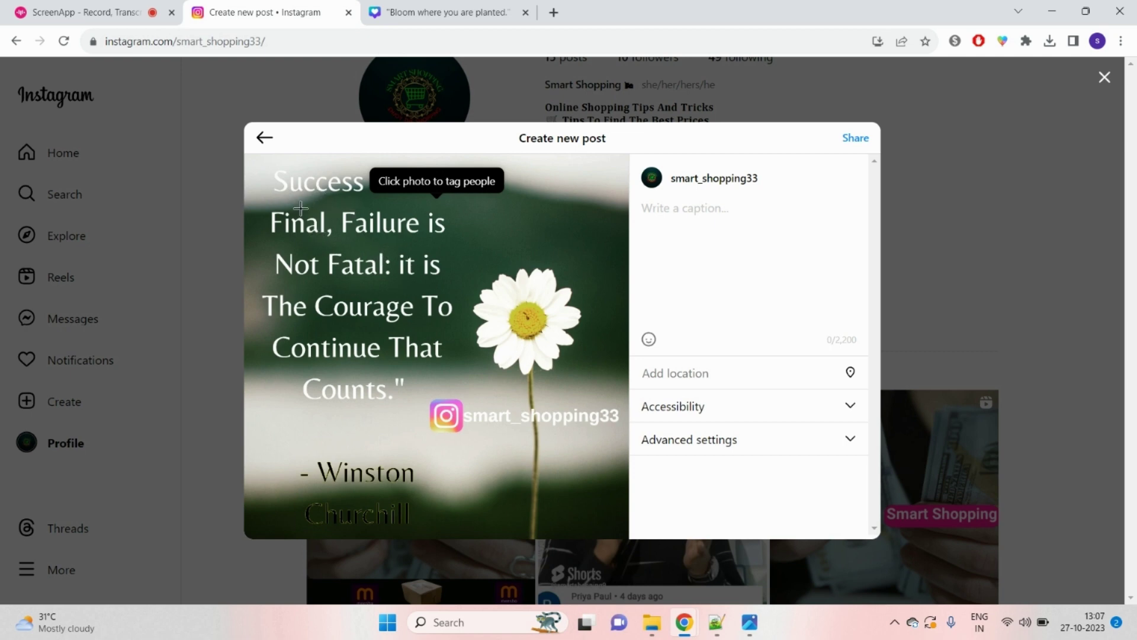
# Step: Search Google for 'INSTGRAM QUOTES FOR SUCCESS' in a new tab and increase the page zoom
pyautogui.click(550, 11)
pyautogui.click(536, 44)
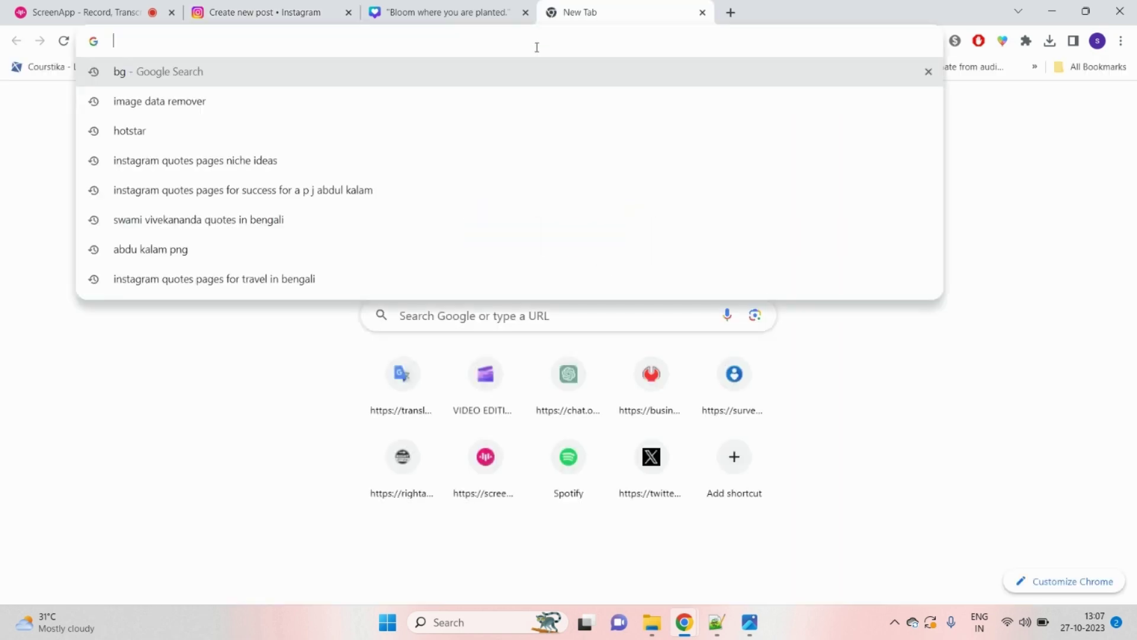
pyautogui.click(513, 19)
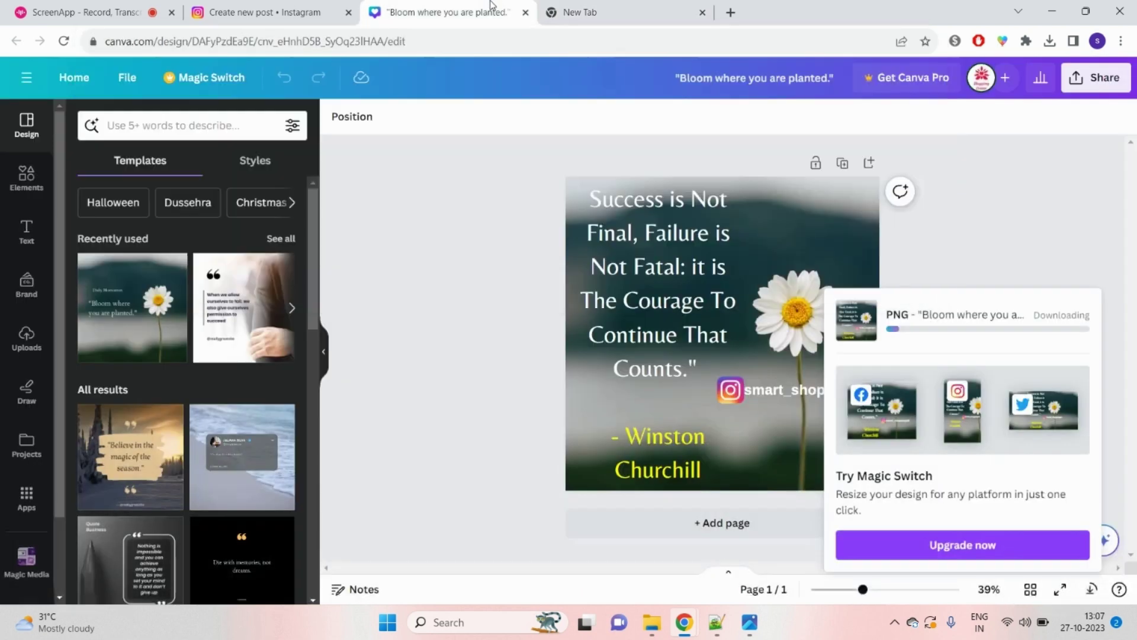
pyautogui.click(616, 9)
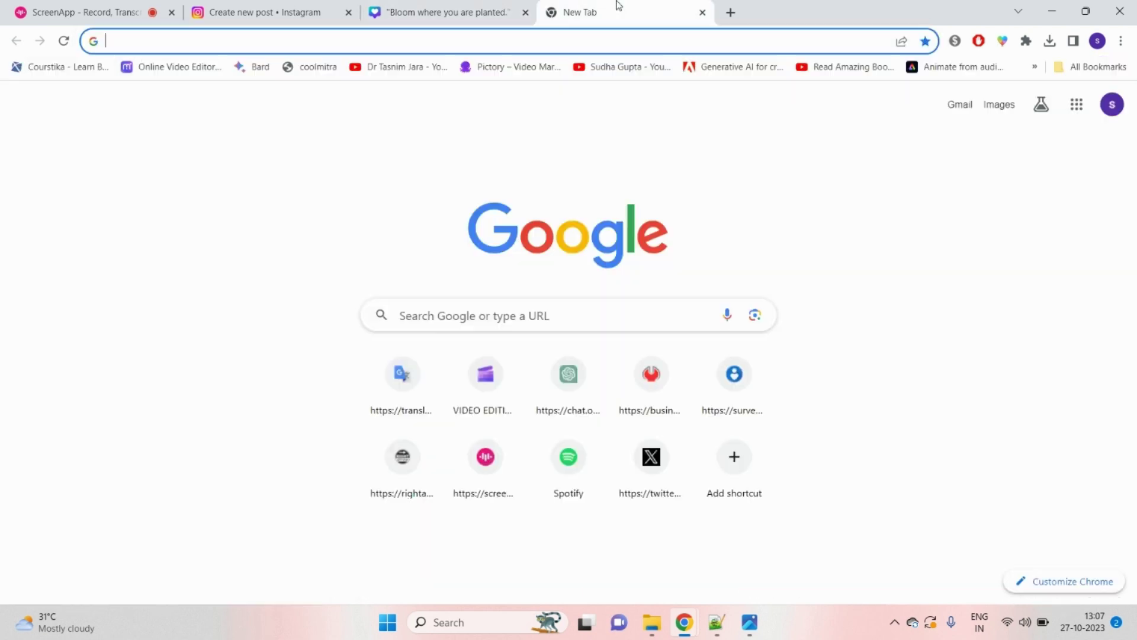
pyautogui.click(592, 45)
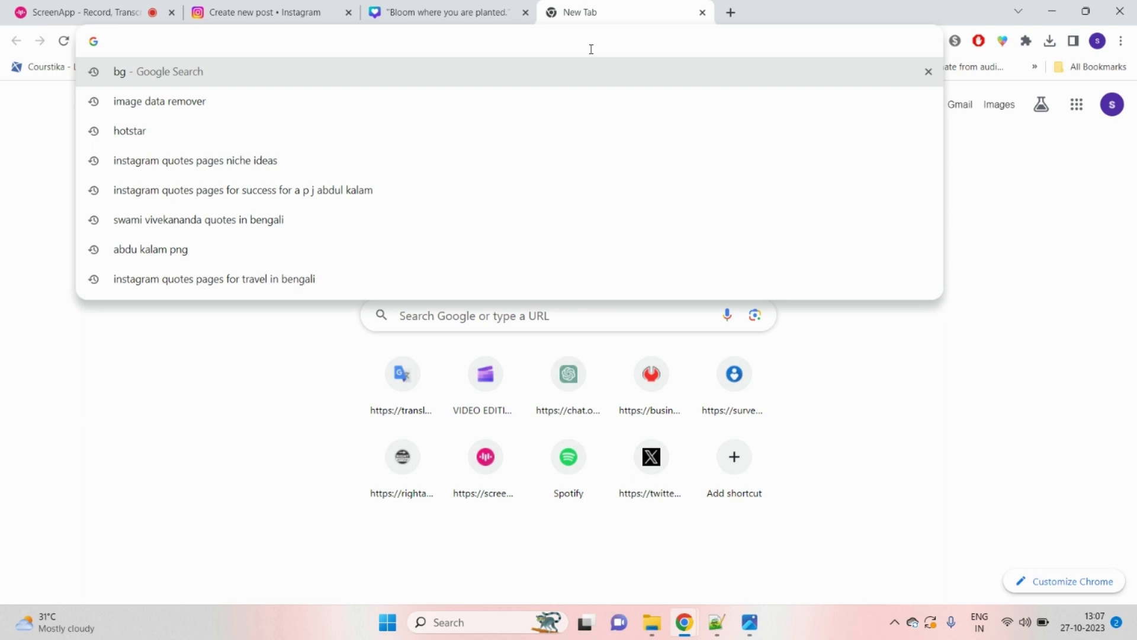
pyautogui.write('INSTGRA')
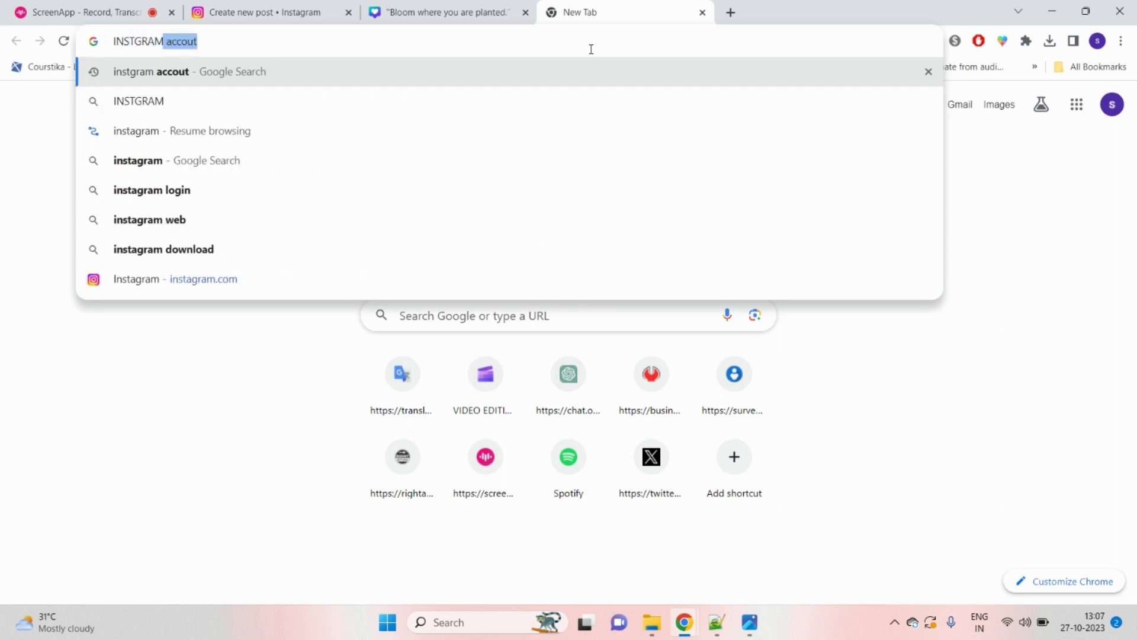
pyautogui.write('M')
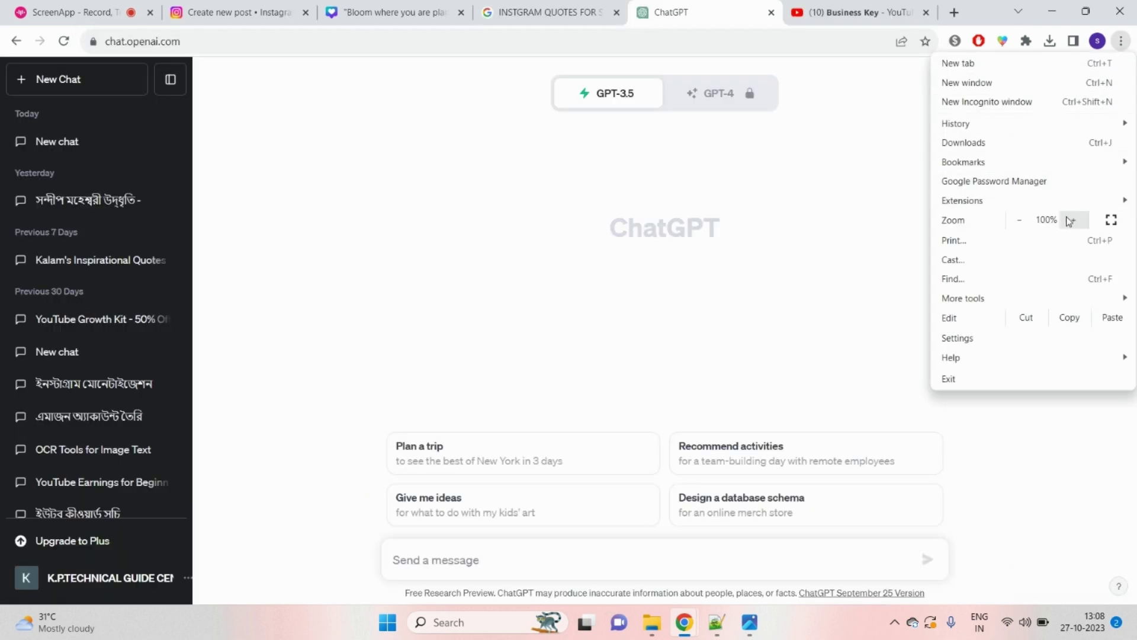
pyautogui.click(1072, 220)
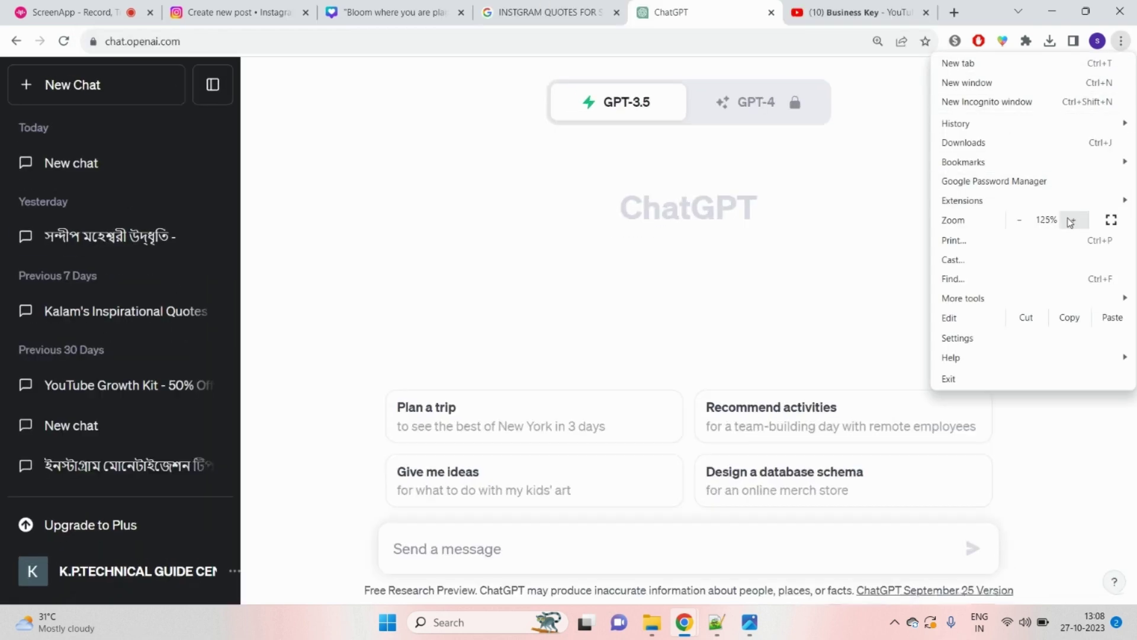
# Step: Close the browser menu and start a fresh ChatGPT chat
pyautogui.click(498, 180)
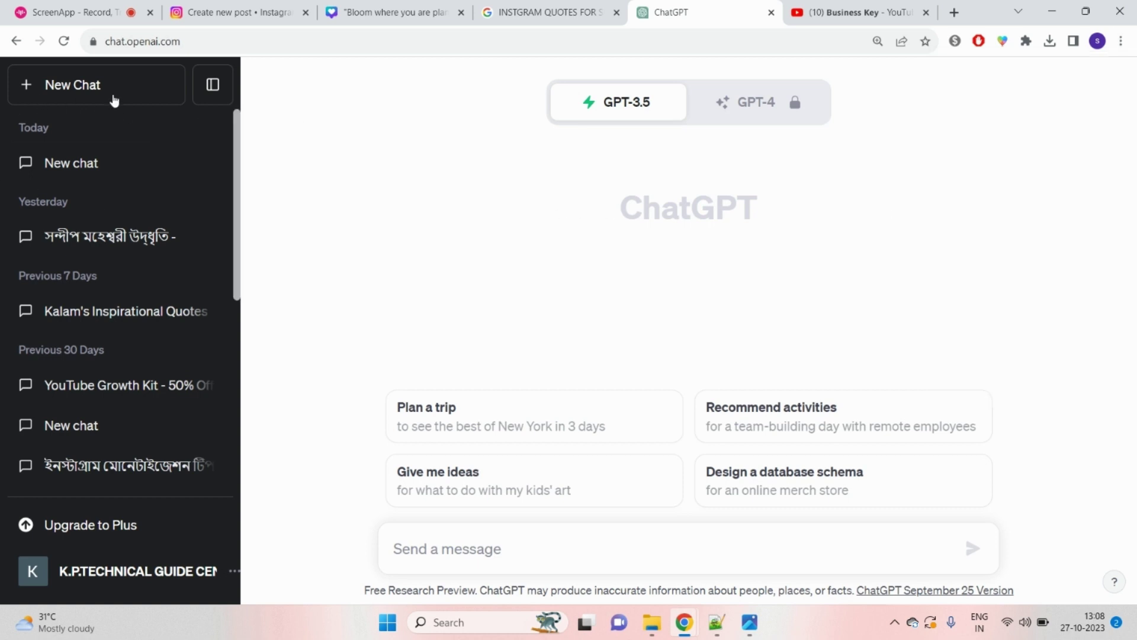
pyautogui.click(95, 89)
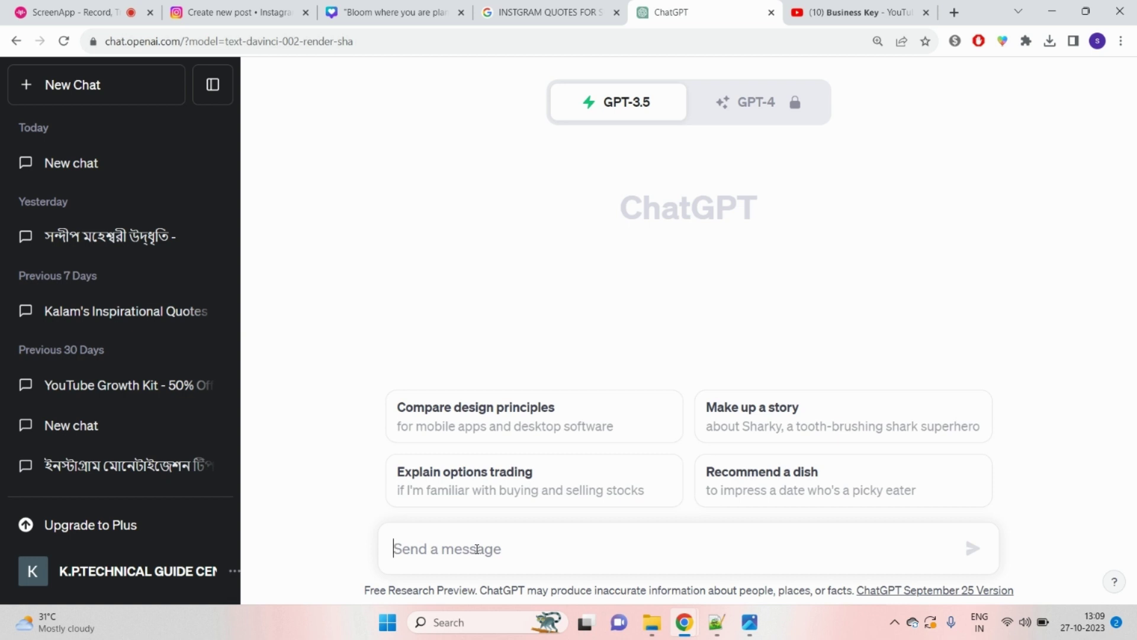
pyautogui.write('WRITE')
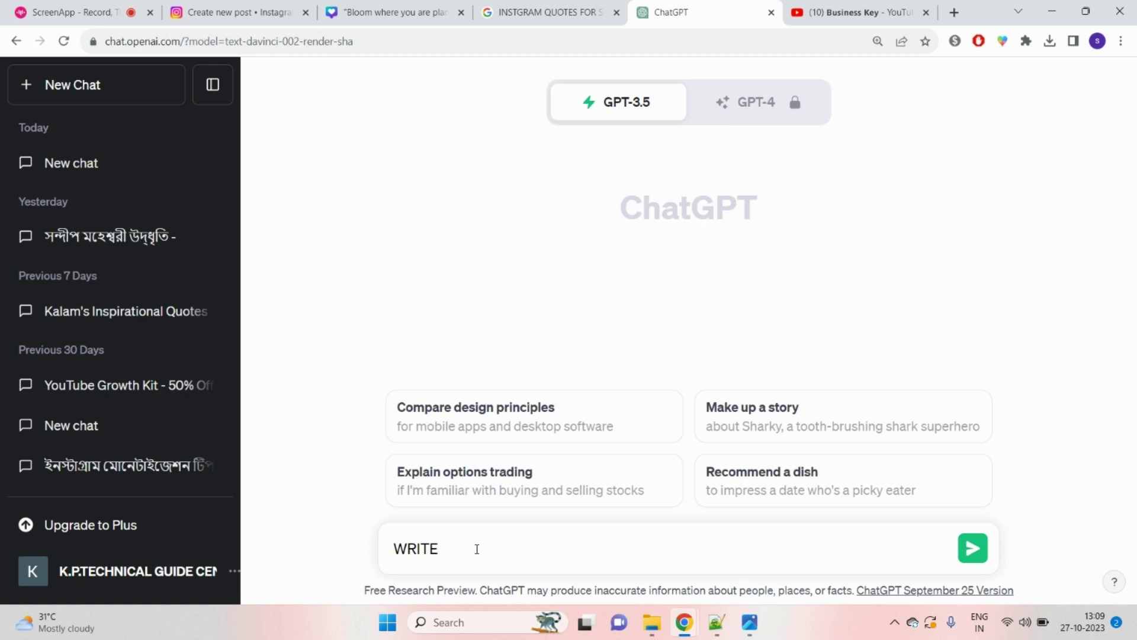
pyautogui.press('BackSpace')
pyautogui.press('BackSpace')
pyautogui.press('BackSpace')
pyautogui.press('BackSpace')
pyautogui.press('BackSpace')
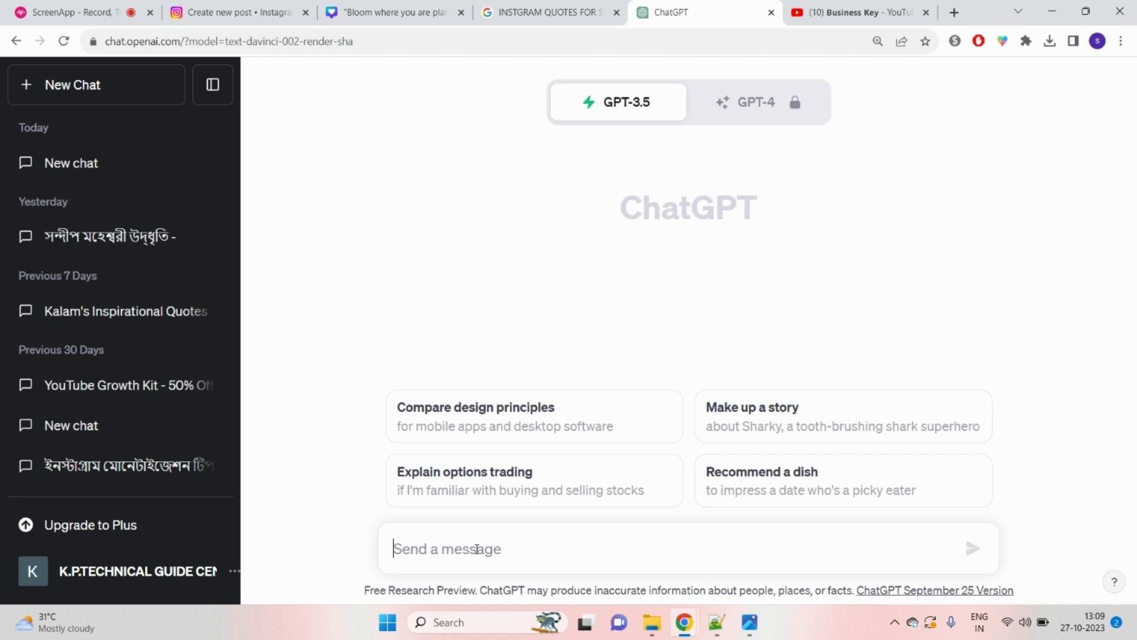
# Step: Copy the Instagram success quotes query from the Google results tab
pyautogui.click(547, 11)
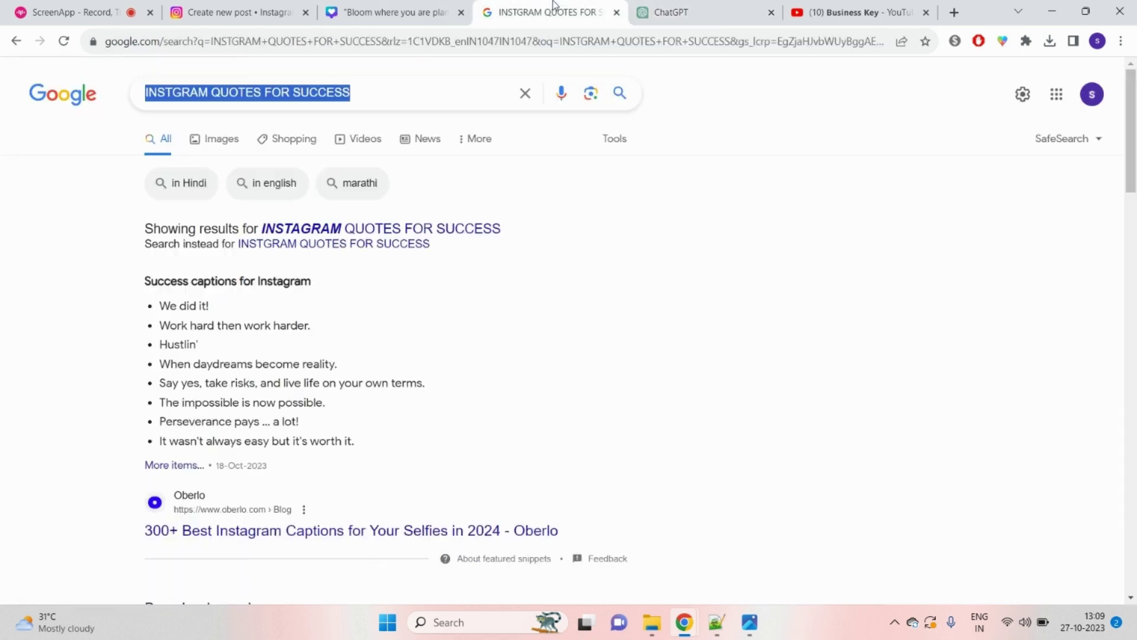
pyautogui.click(415, 94)
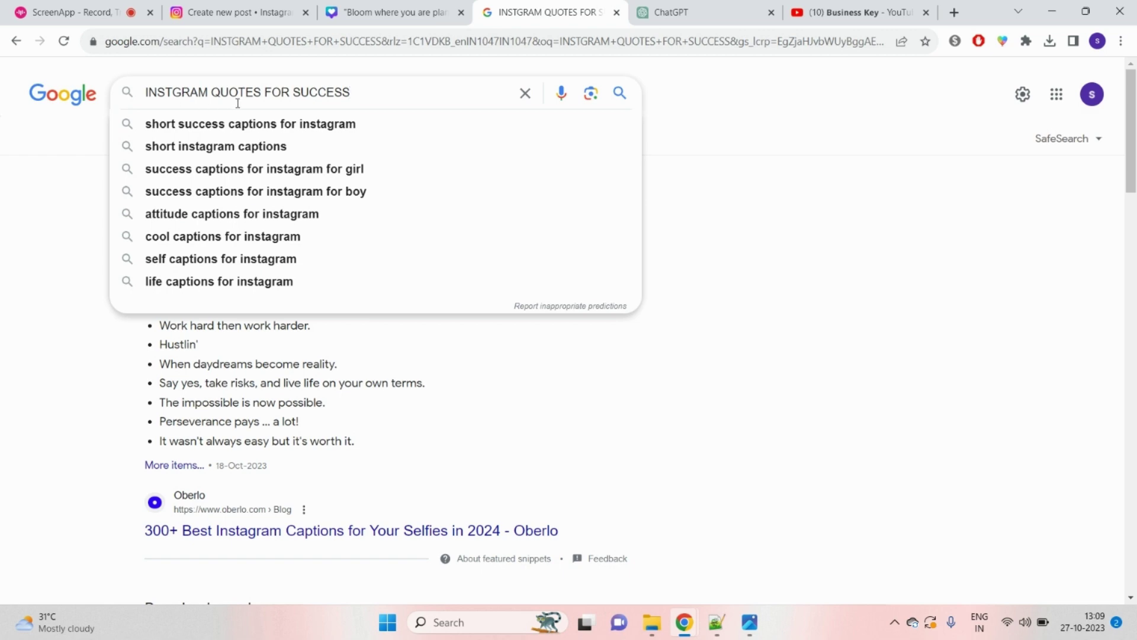
pyautogui.tripleClick(289, 92)
pyautogui.rightClick(289, 92)
pyautogui.click(372, 143)
pyautogui.click(853, 12)
pyautogui.click(702, 12)
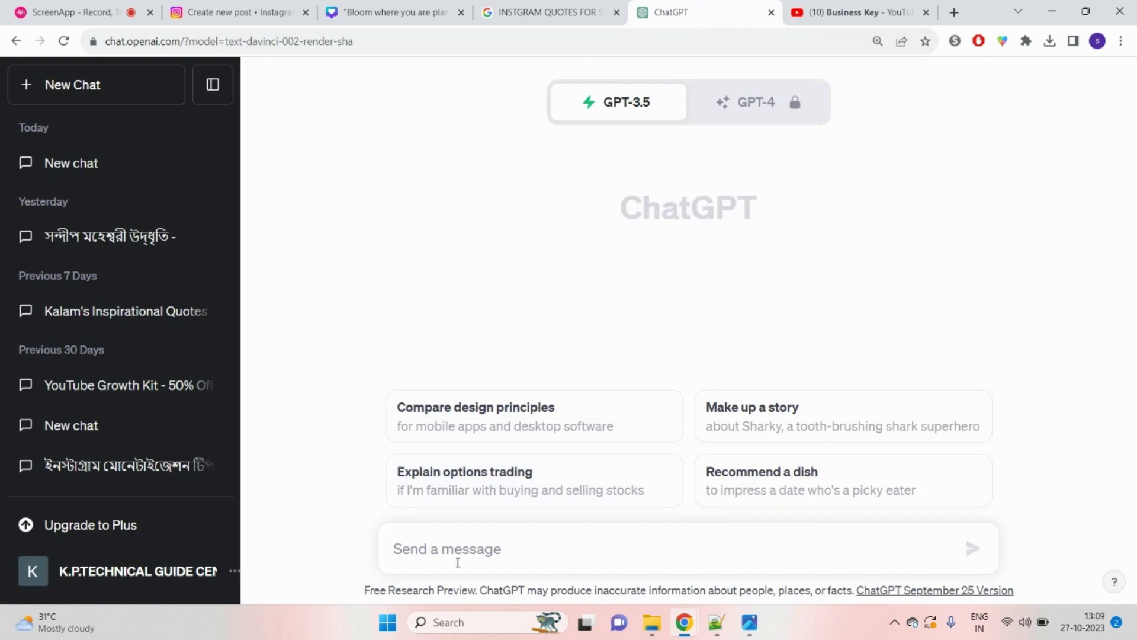
# Step: Send 'write a instagram captions with 15 related hastags :' followed by the pasted query
pyautogui.click(480, 551)
pyautogui.write('w')
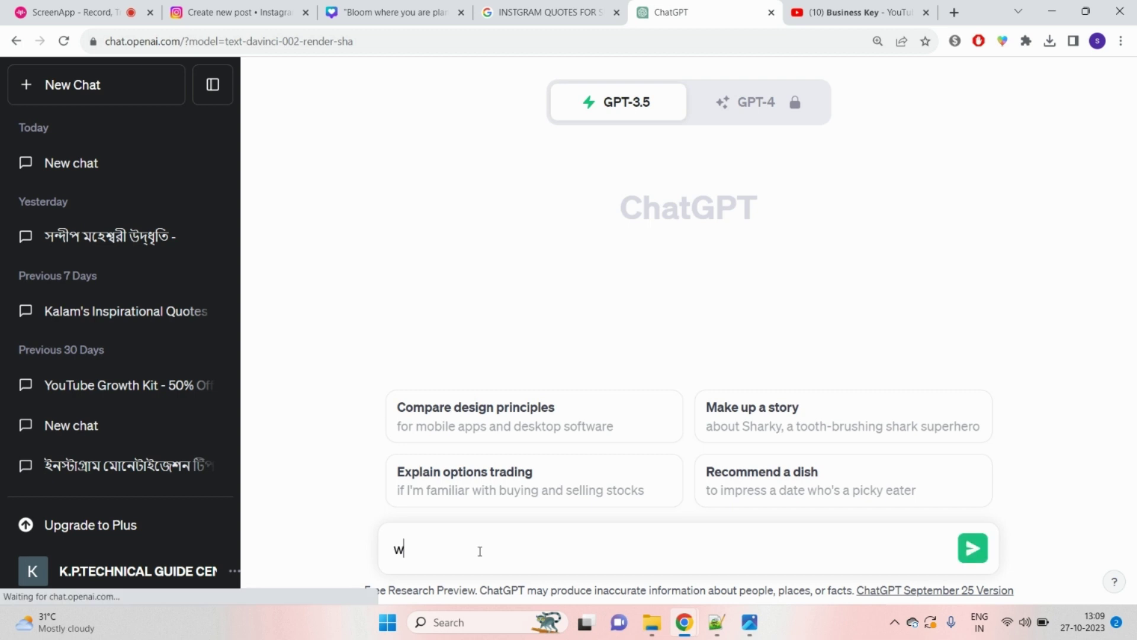
pyautogui.write('rite a instagra')
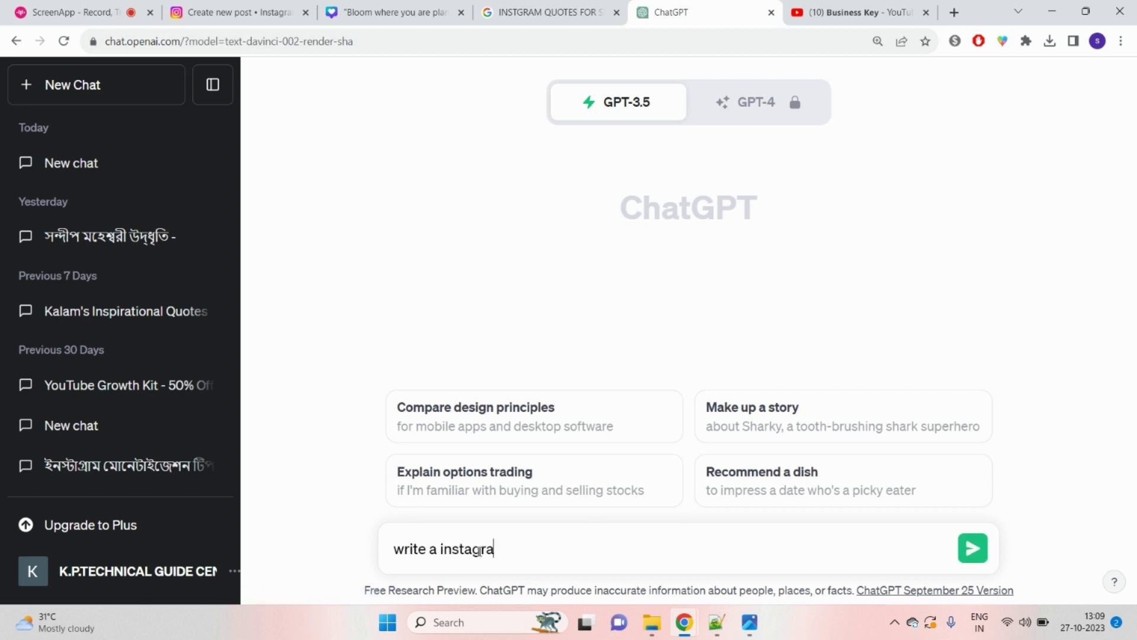
pyautogui.write('m caption')
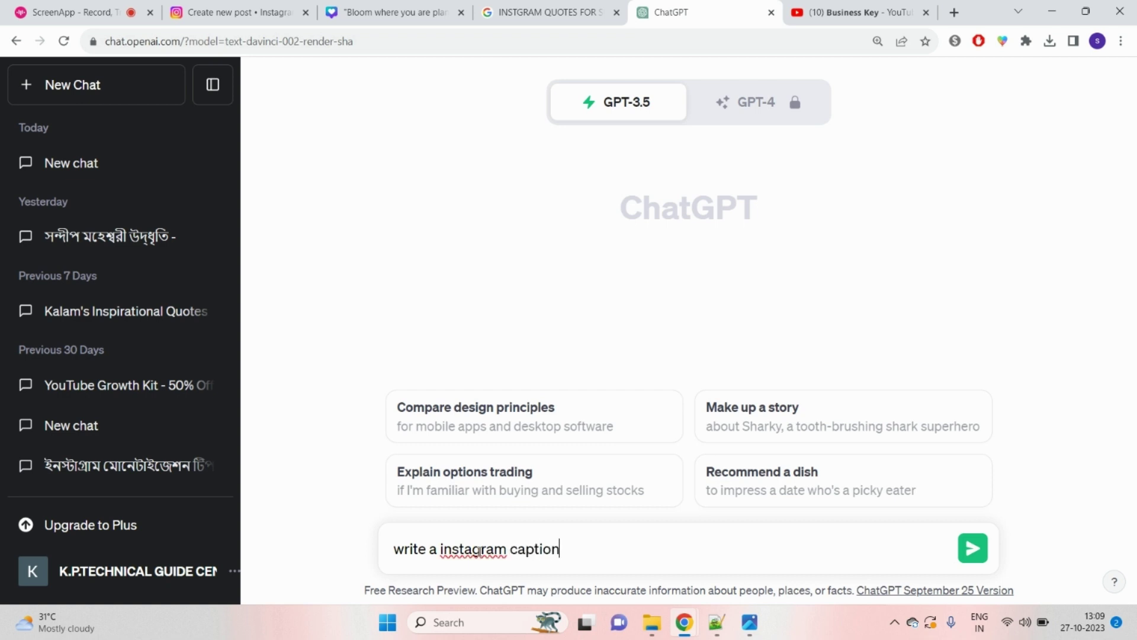
pyautogui.write('s withi')
pyautogui.press('BackSpace')
pyautogui.write('20 re')
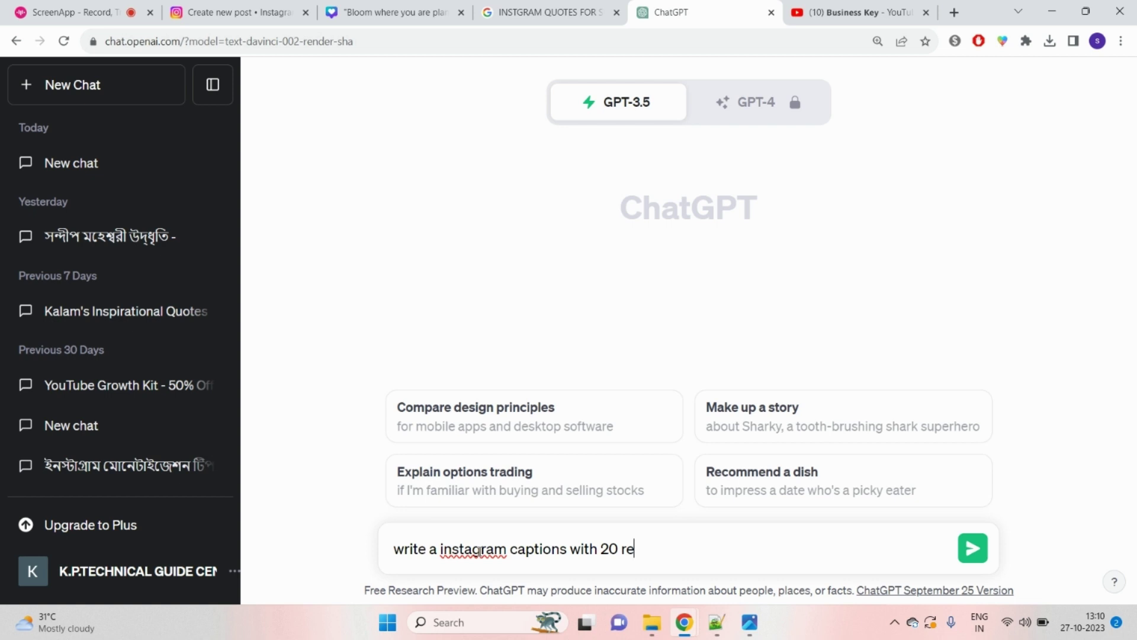
pyautogui.press('BackSpace')
pyautogui.press('BackSpace')
pyautogui.press('BackSpace')
pyautogui.press('BackSpace')
pyautogui.press('BackSpace')
pyautogui.write('15')
pyautogui.write('hastags')
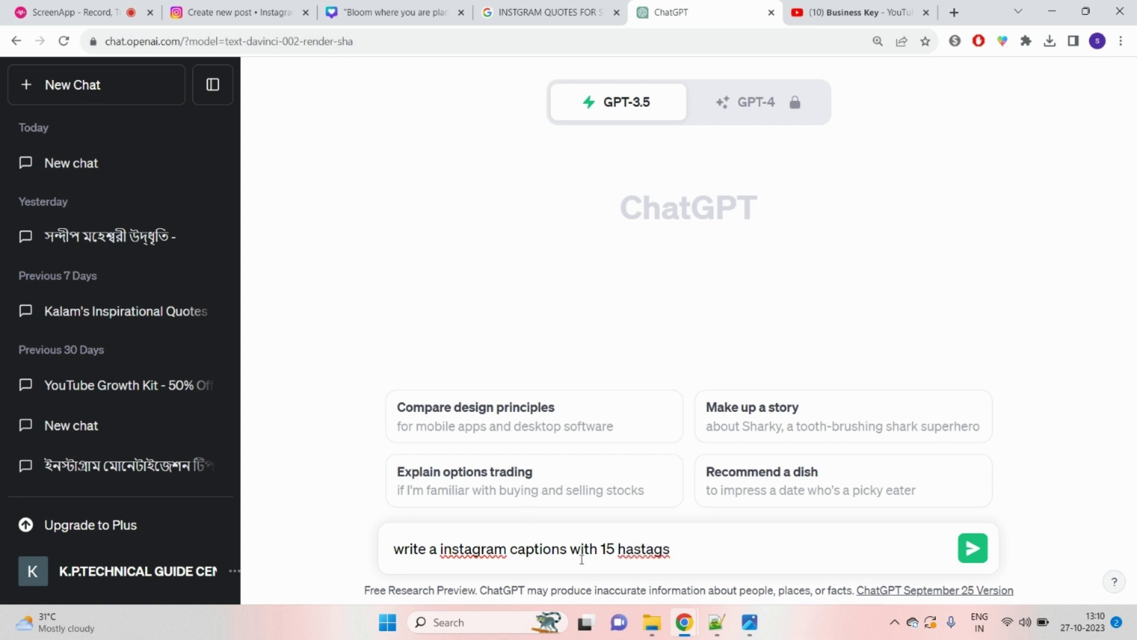
pyautogui.hotkey('ctrl', 'Left')
pyautogui.write('related hastags ')
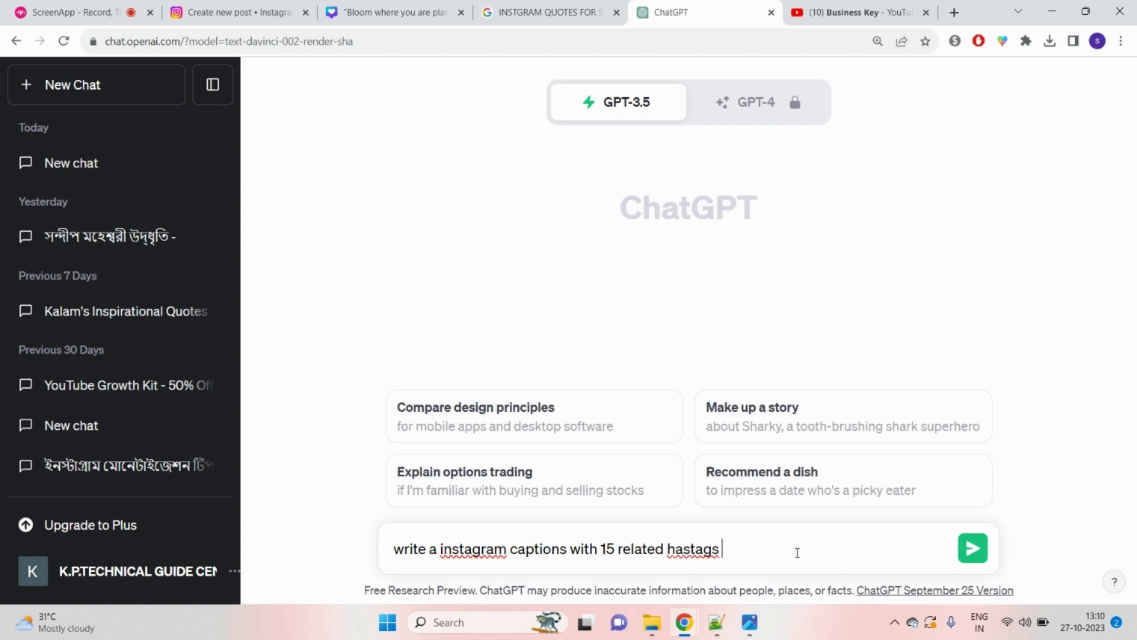
pyautogui.write(':')
pyautogui.hotkey('ctrl', 'v')
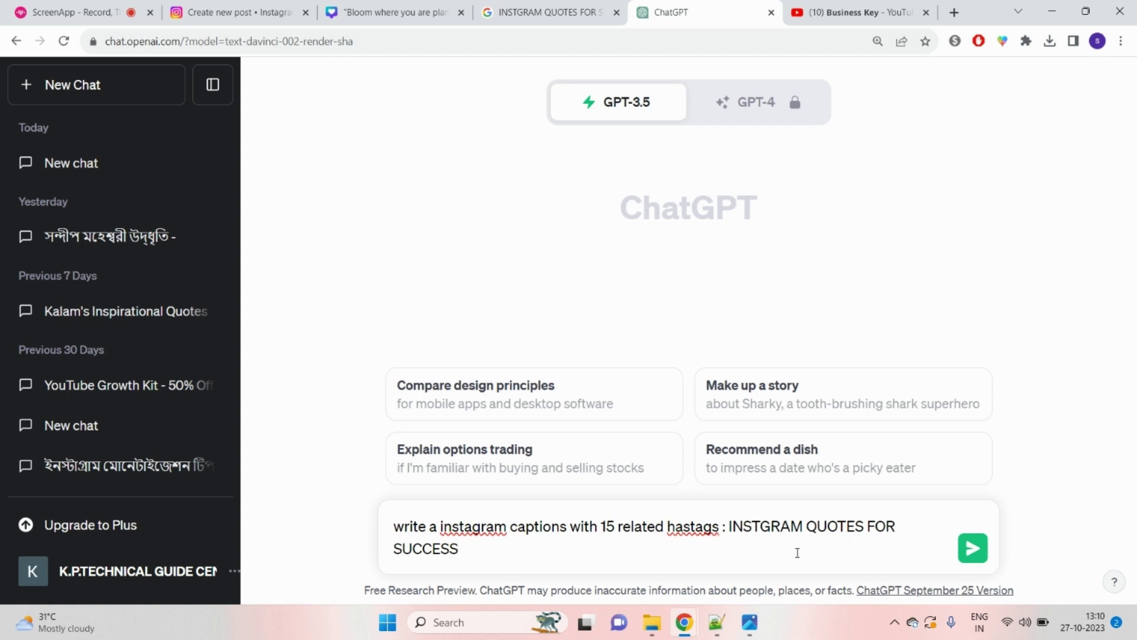
pyautogui.press('Return')
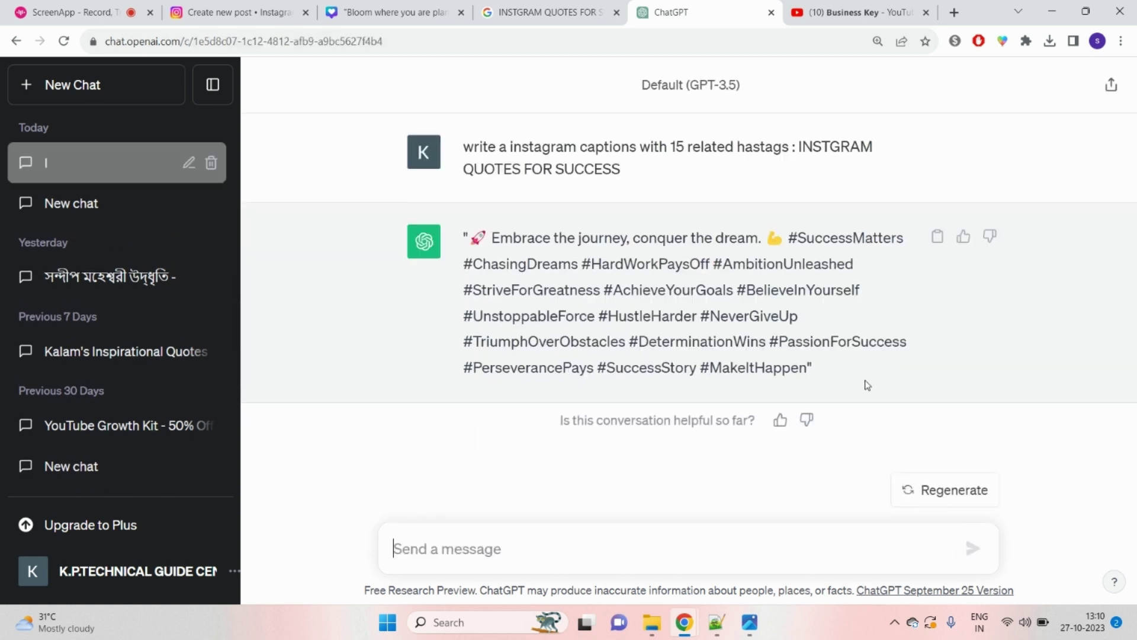
# Step: Copy ChatGPT's full caption-and-hashtags reply and go back to the Instagram tab
pyautogui.moveTo(468, 239); pyautogui.dragTo(768, 246)
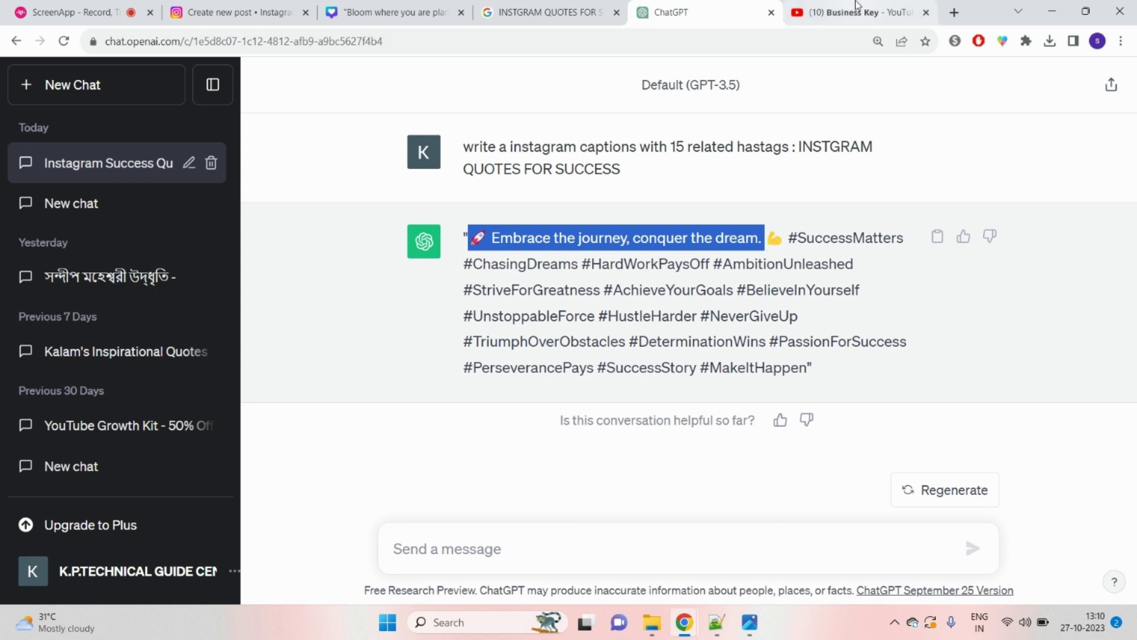
pyautogui.click(480, 239)
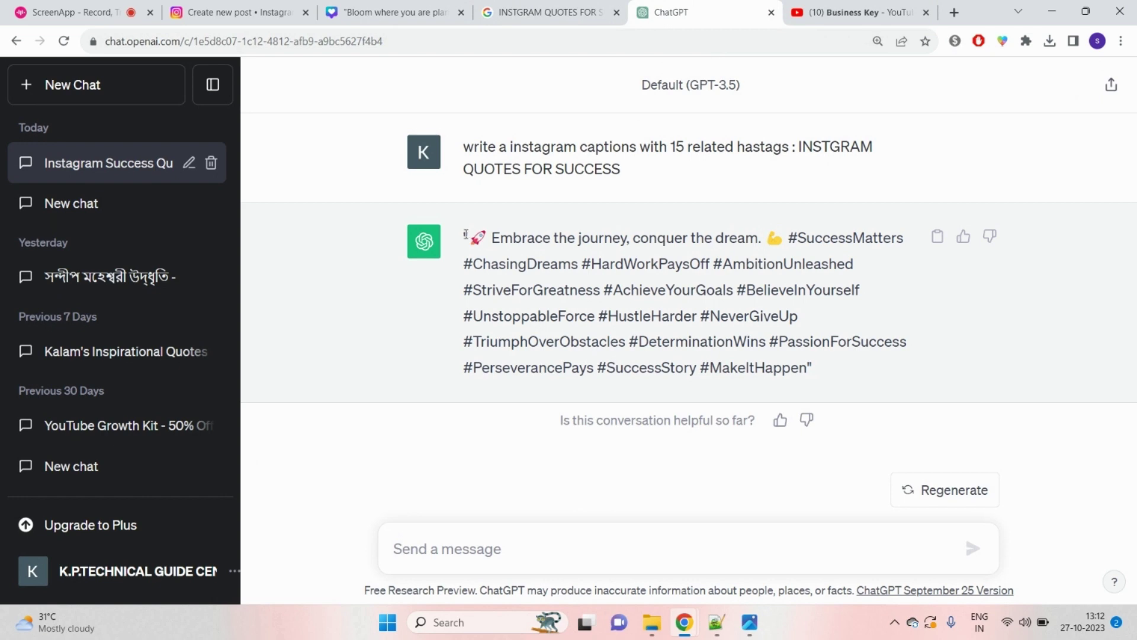
pyautogui.moveTo(465, 233); pyautogui.dragTo(813, 371)
pyautogui.rightClick(700, 302)
pyautogui.click(741, 312)
pyautogui.click(237, 12)
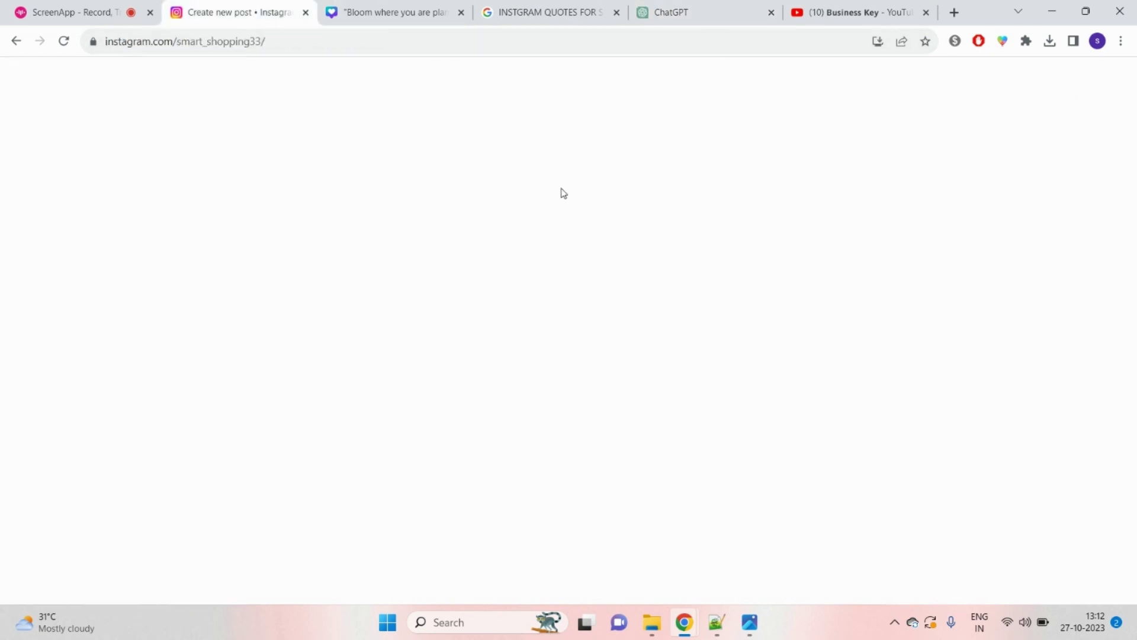
# Step: Paste the ChatGPT caption and add #bangali #bangla #bangladesh #india on a new line
pyautogui.rightClick(648, 226)
pyautogui.click(705, 334)
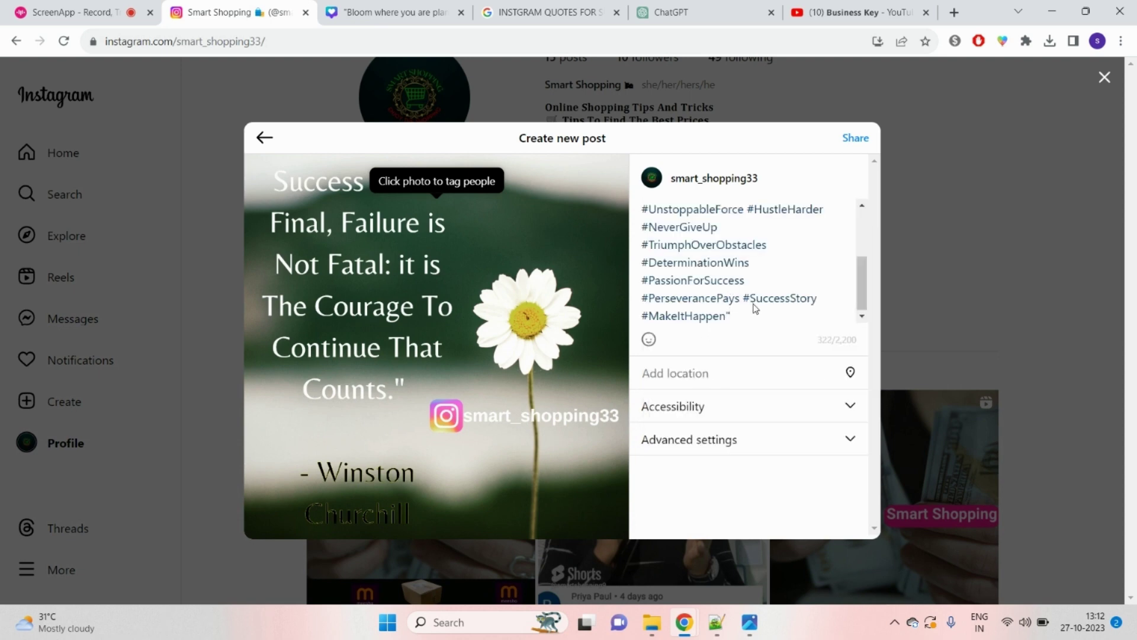
pyautogui.press('BackSpace')
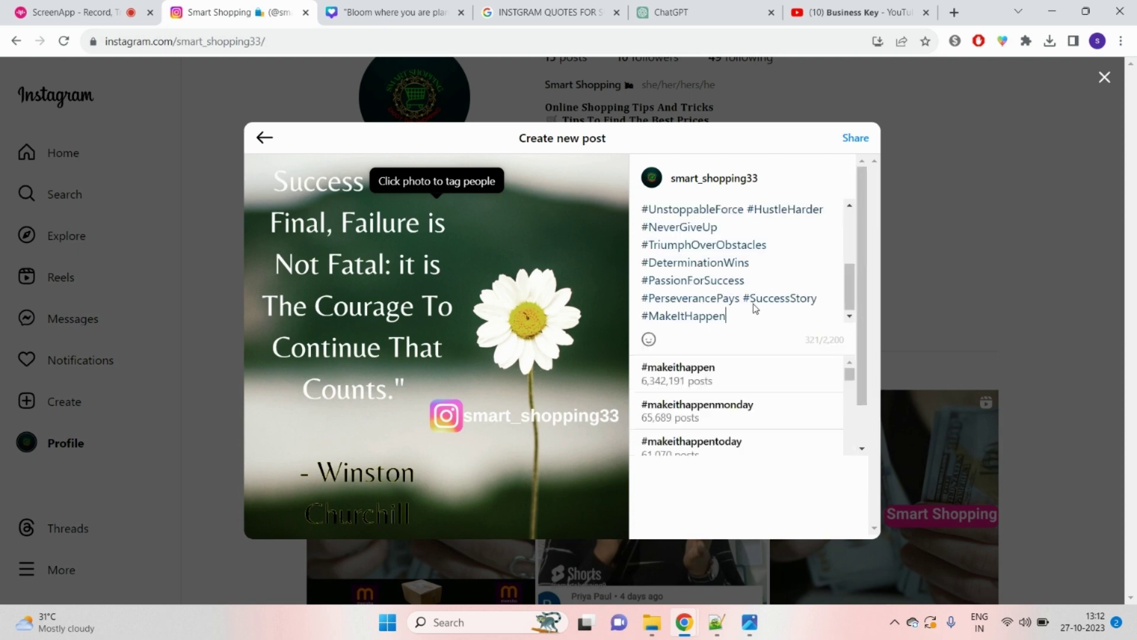
pyautogui.press('Return')
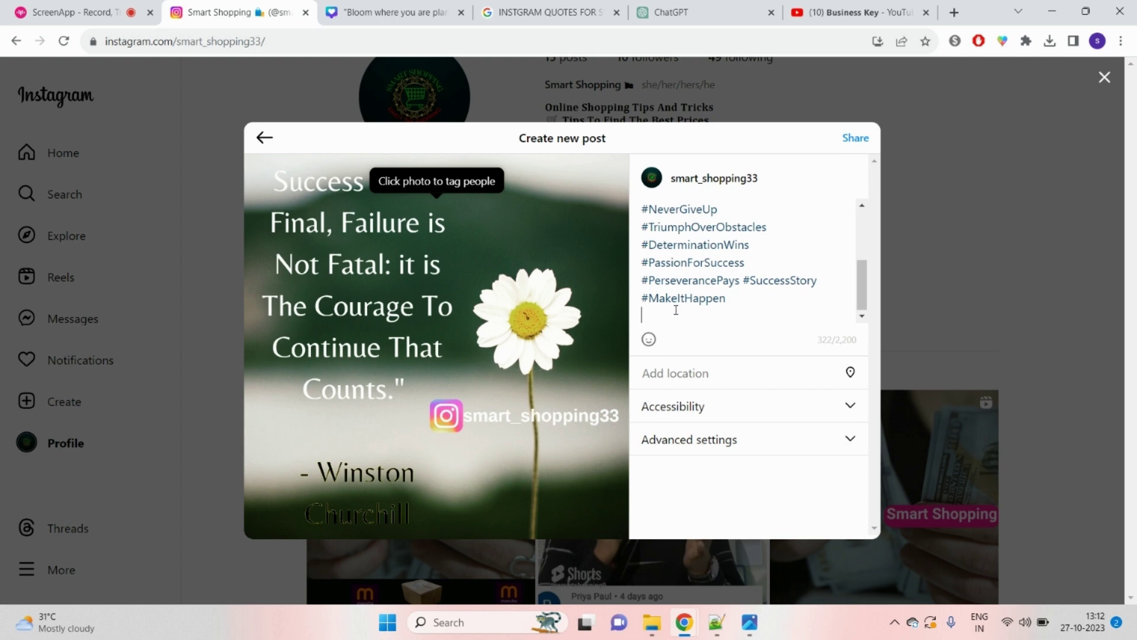
pyautogui.write('#bangali')
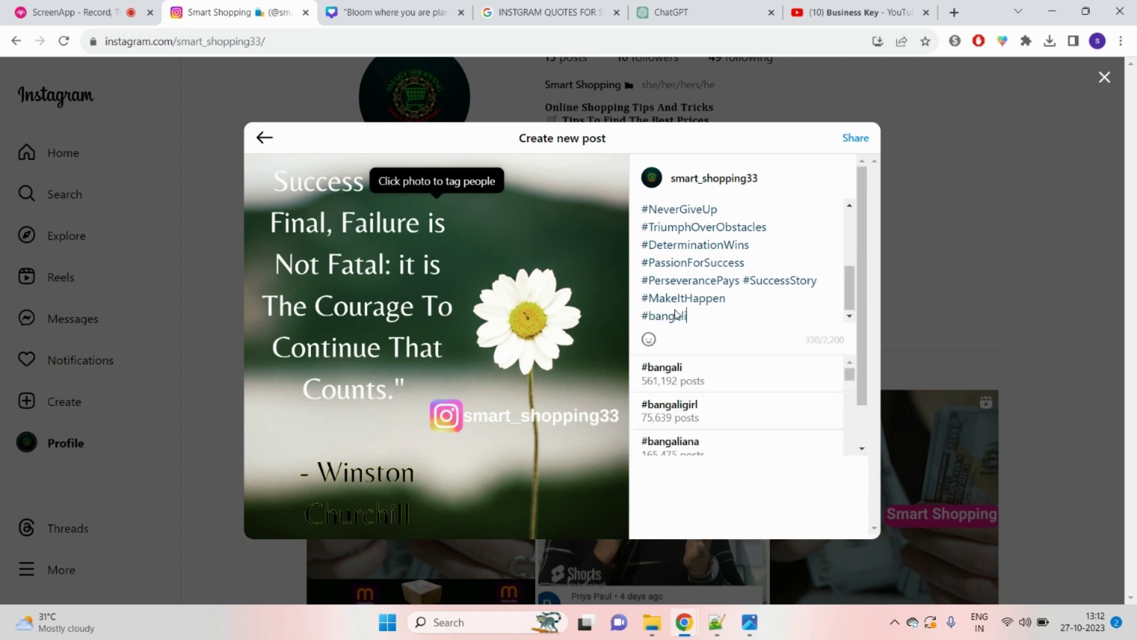
pyautogui.write(' #bangk')
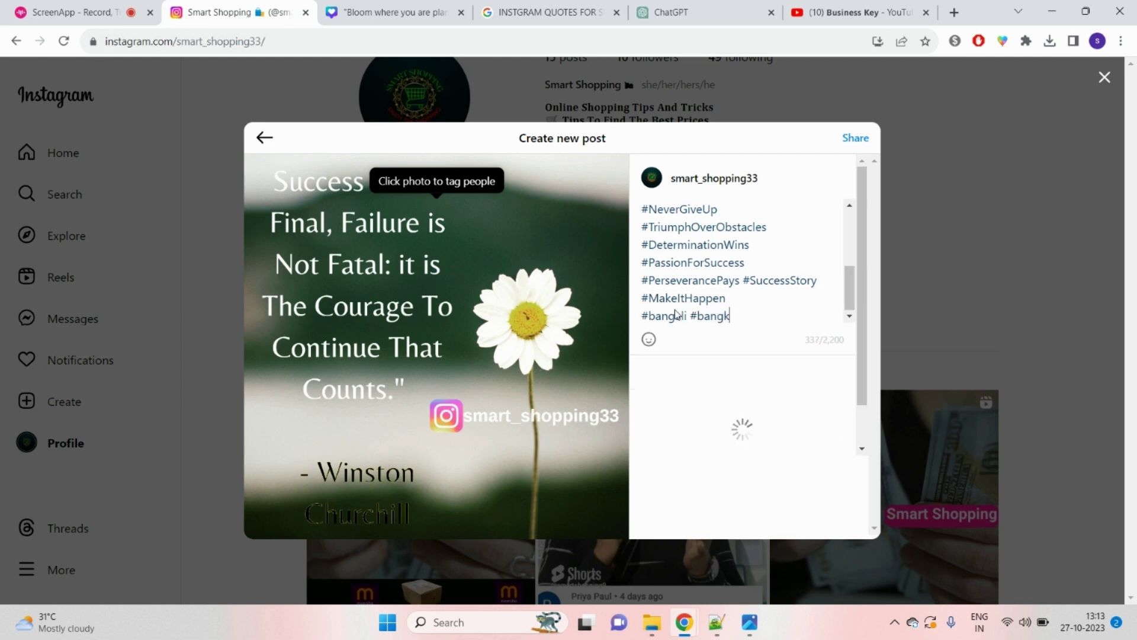
pyautogui.press('BackSpace')
pyautogui.write('la ')
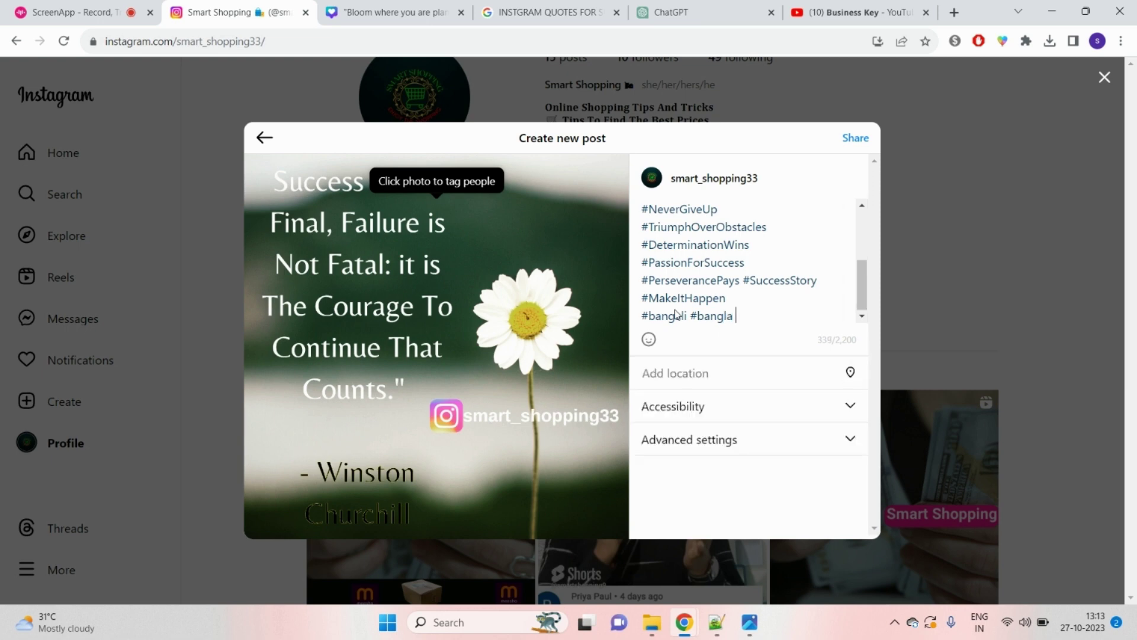
pyautogui.write('#')
pyautogui.write('banglad')
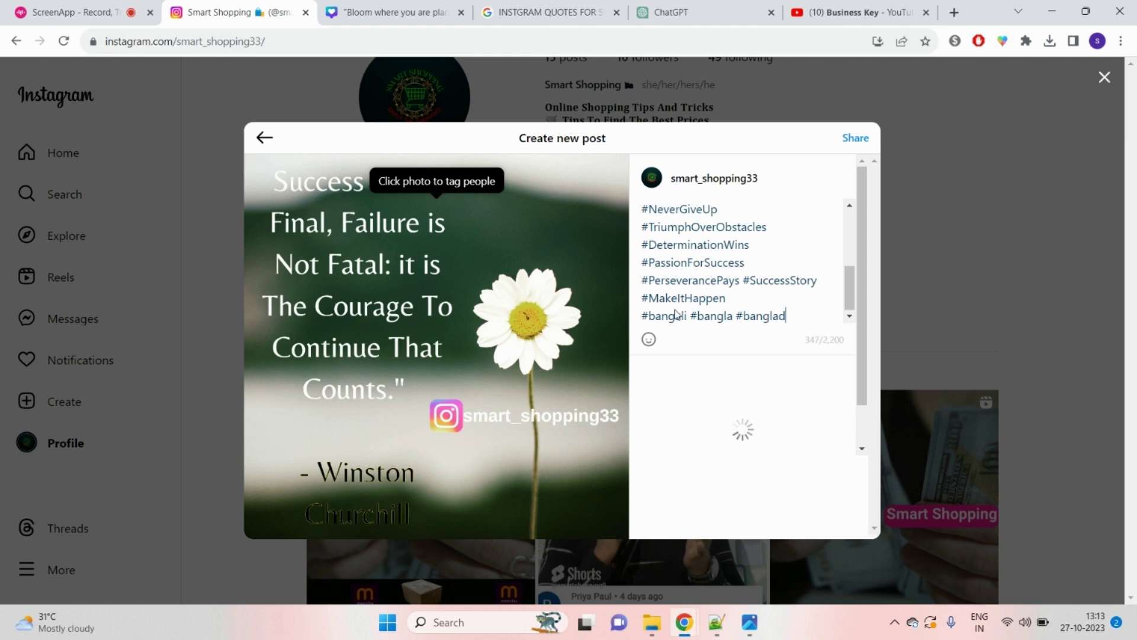
pyautogui.write('esh ')
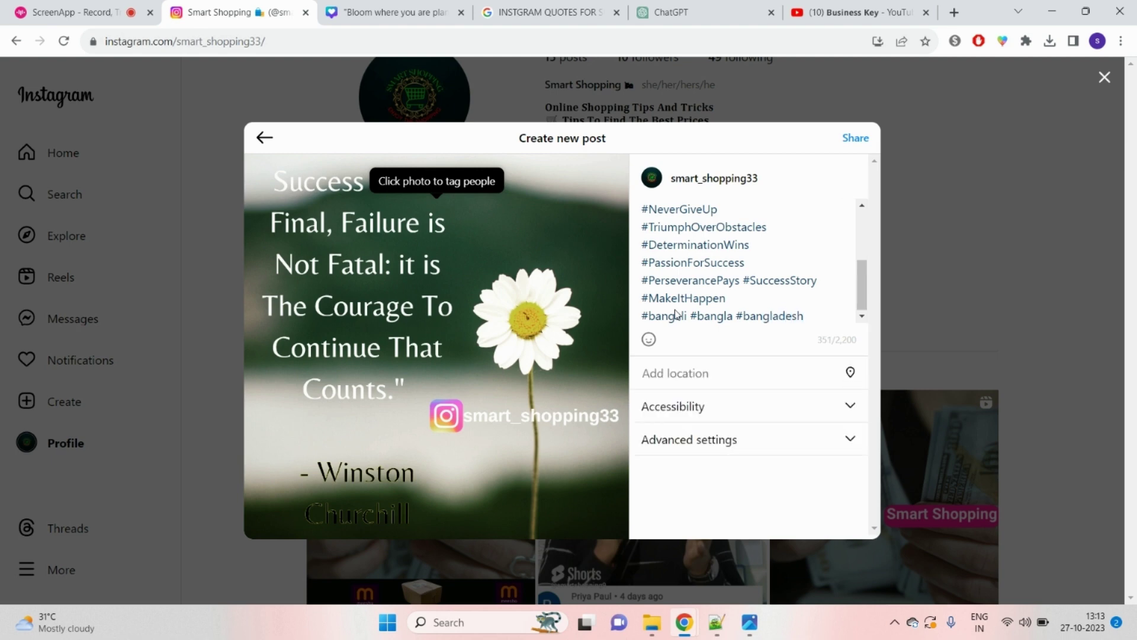
pyautogui.write('#india')
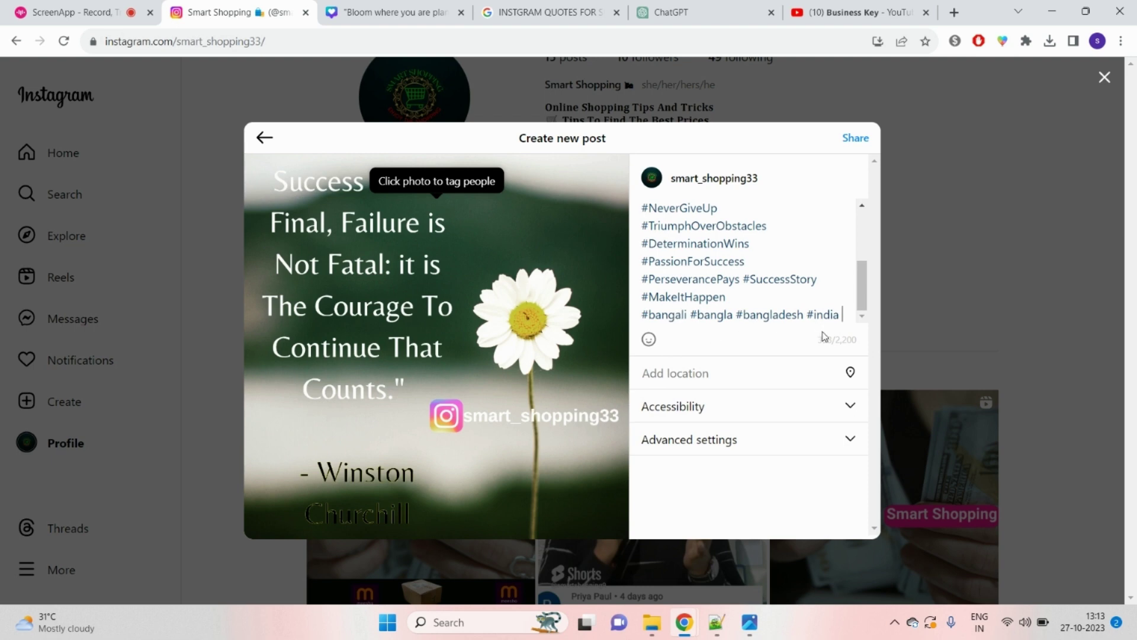
# Step: Copy the account username from the Instagram page address
pyautogui.doubleClick(261, 46)
pyautogui.click(275, 42)
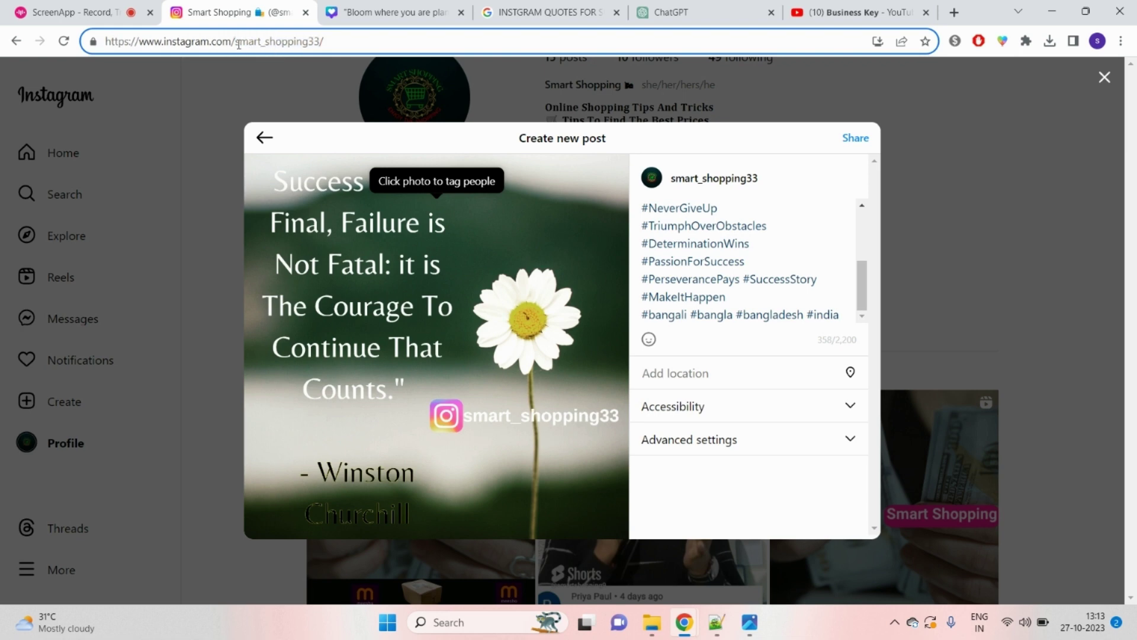
pyautogui.doubleClick(238, 44)
pyautogui.click(253, 71)
pyautogui.click(182, 47)
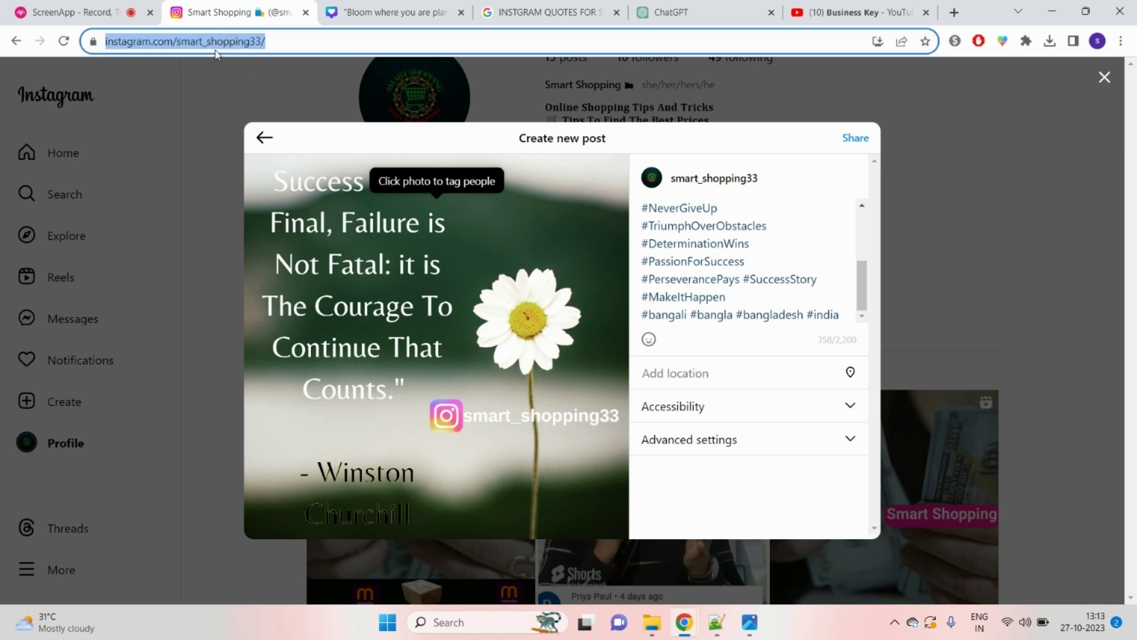
pyautogui.moveTo(236, 43); pyautogui.dragTo(321, 43)
pyautogui.rightClick(305, 45)
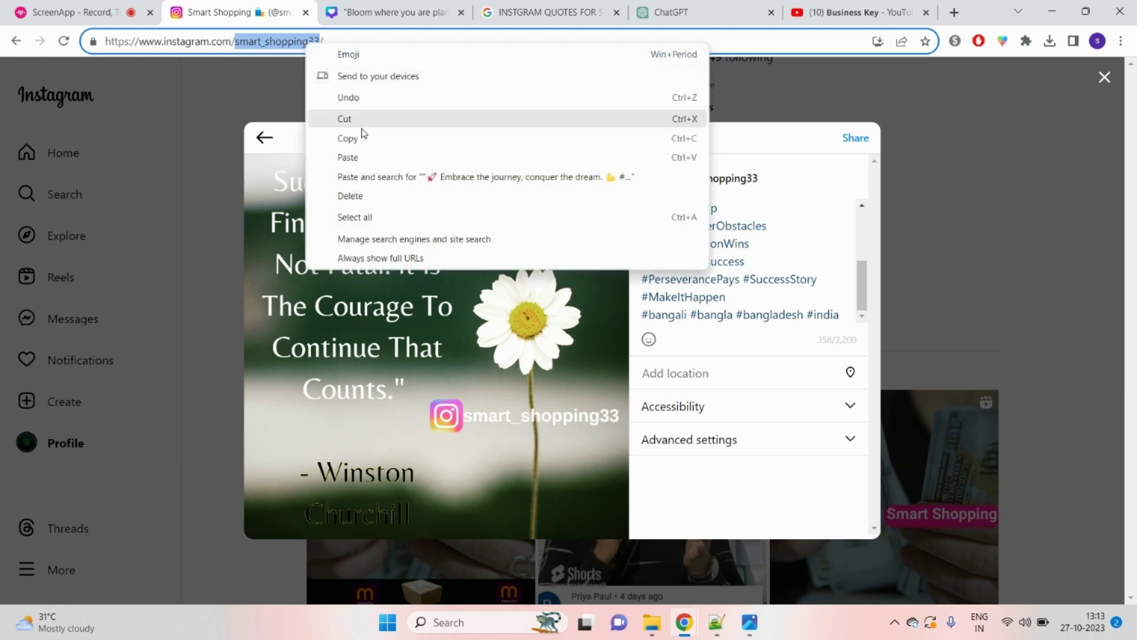
pyautogui.click(358, 137)
# Step: Append a hashtag of the copied username after #india at the caption end
pyautogui.click(747, 333)
pyautogui.click(839, 315)
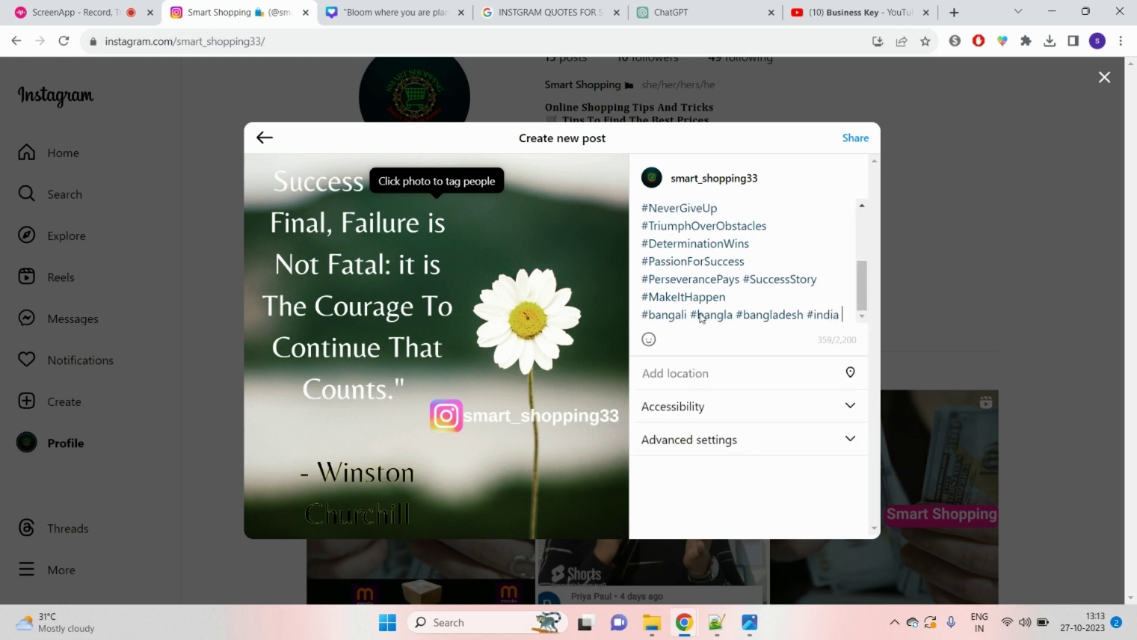
pyautogui.write('#')
pyautogui.hotkey('ctrl', 'v')
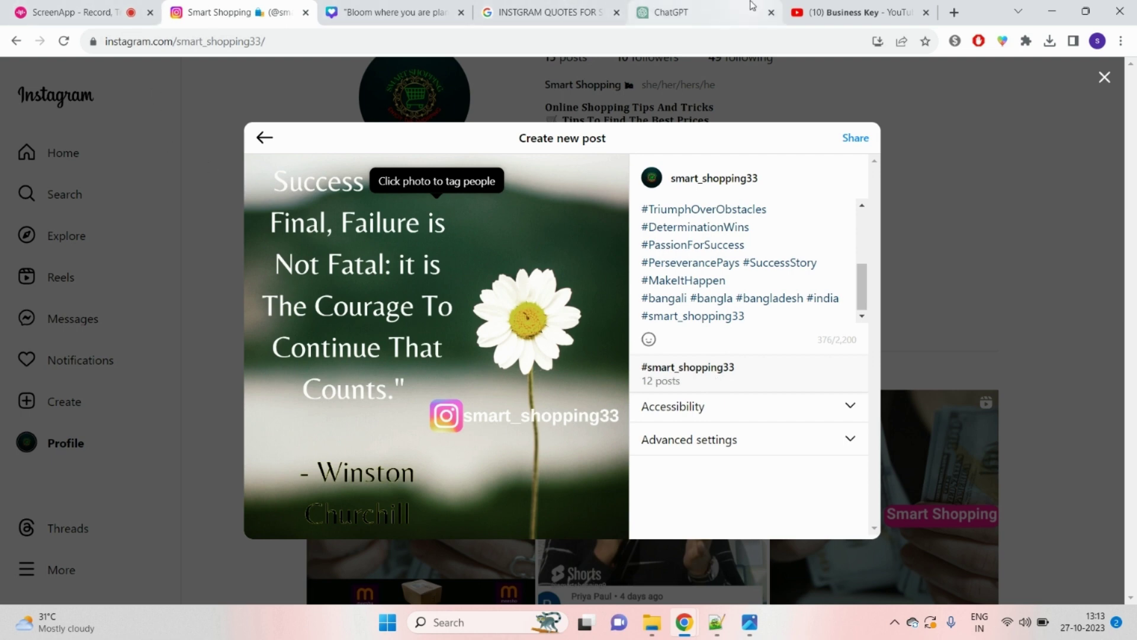
pyautogui.click(909, 5)
# Step: Visit another creator's Instagram profile by URL, then search for that account
pyautogui.click(674, 35)
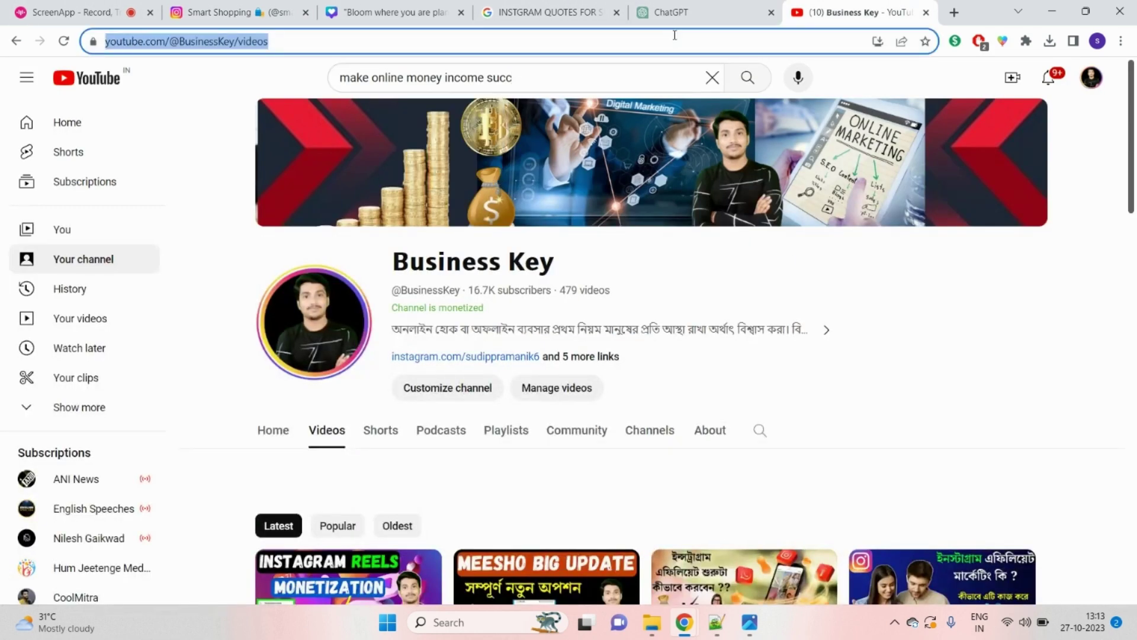
pyautogui.press('Return')
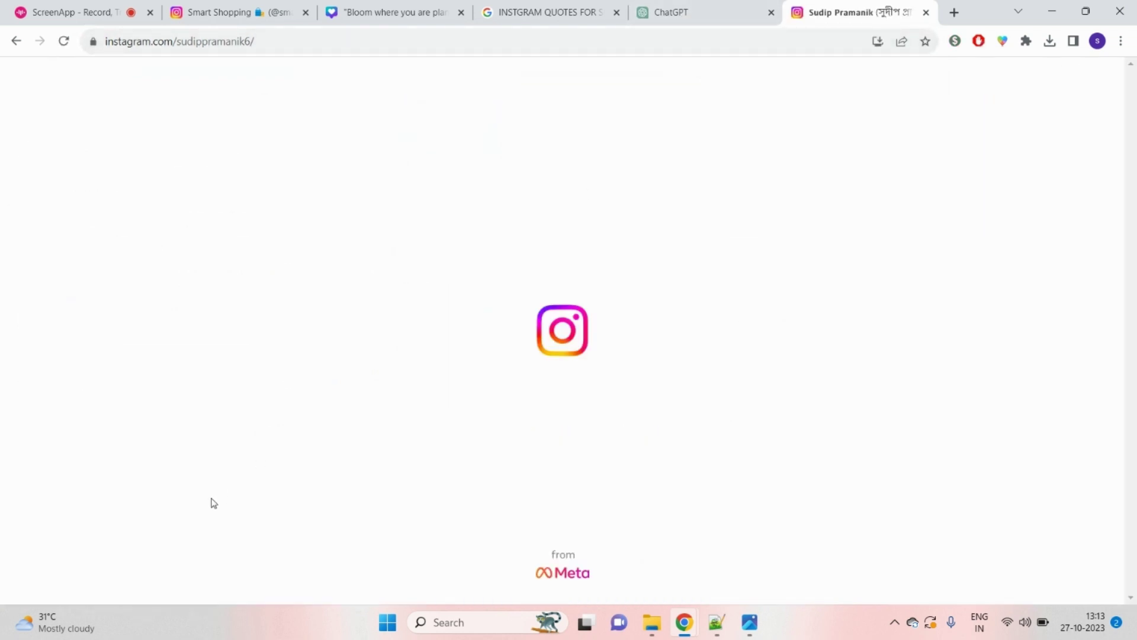
pyautogui.click(69, 159)
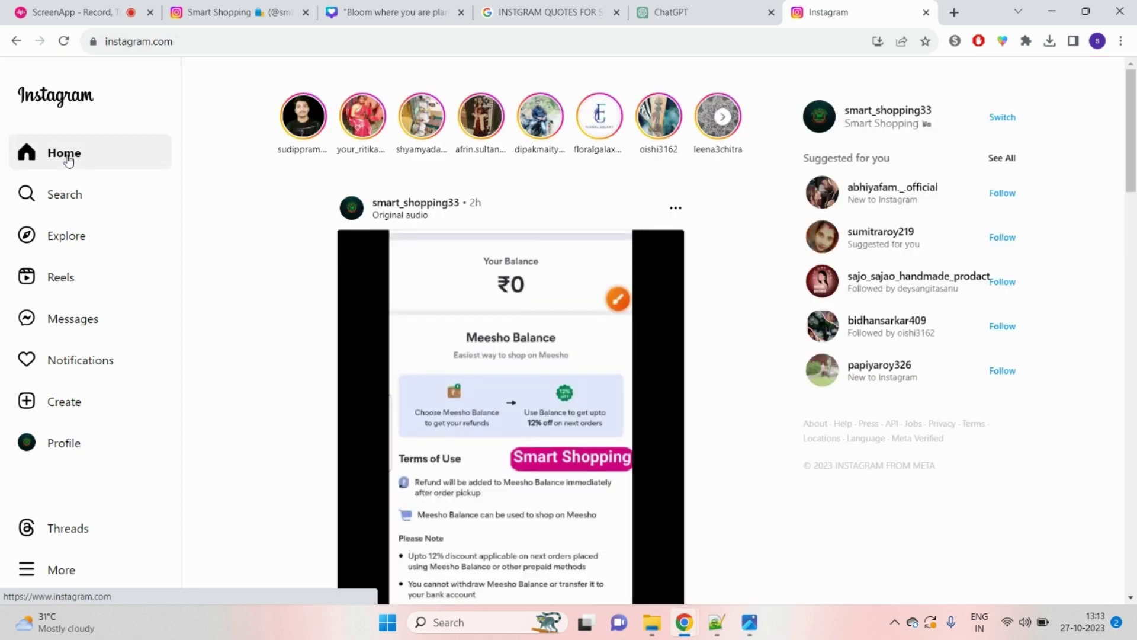
pyautogui.scroll(-5, 203, 292)
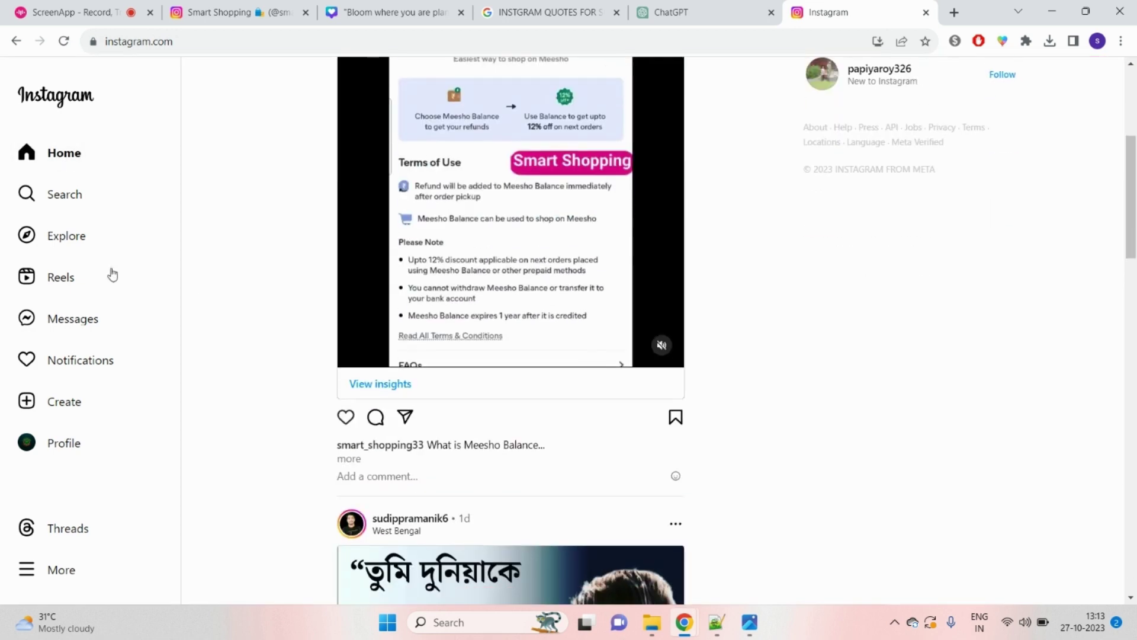
pyautogui.click(60, 199)
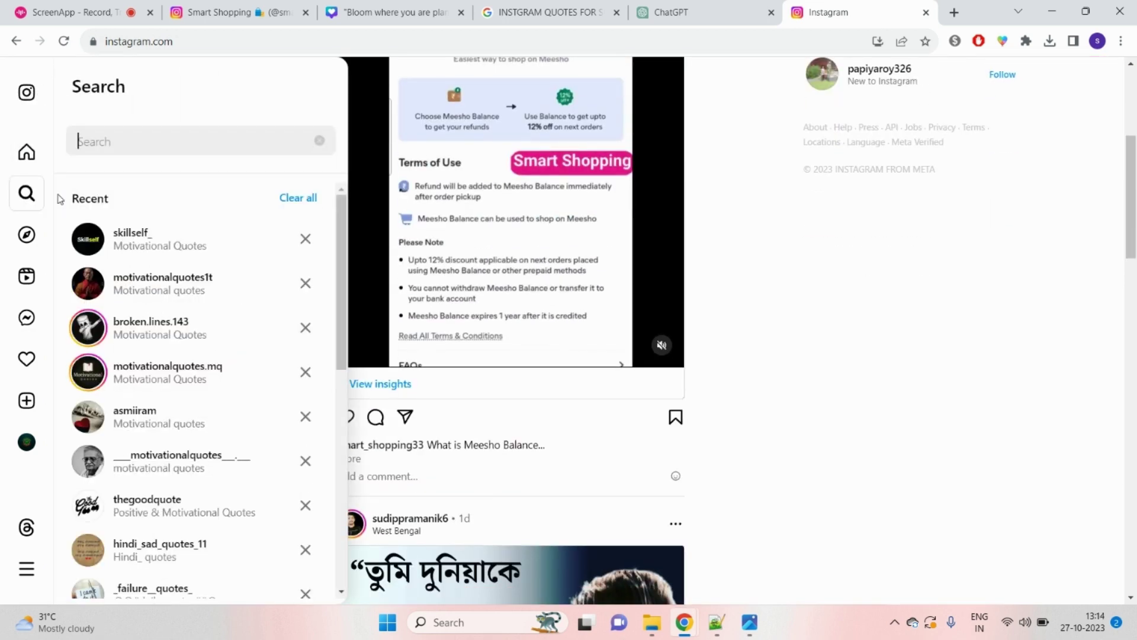
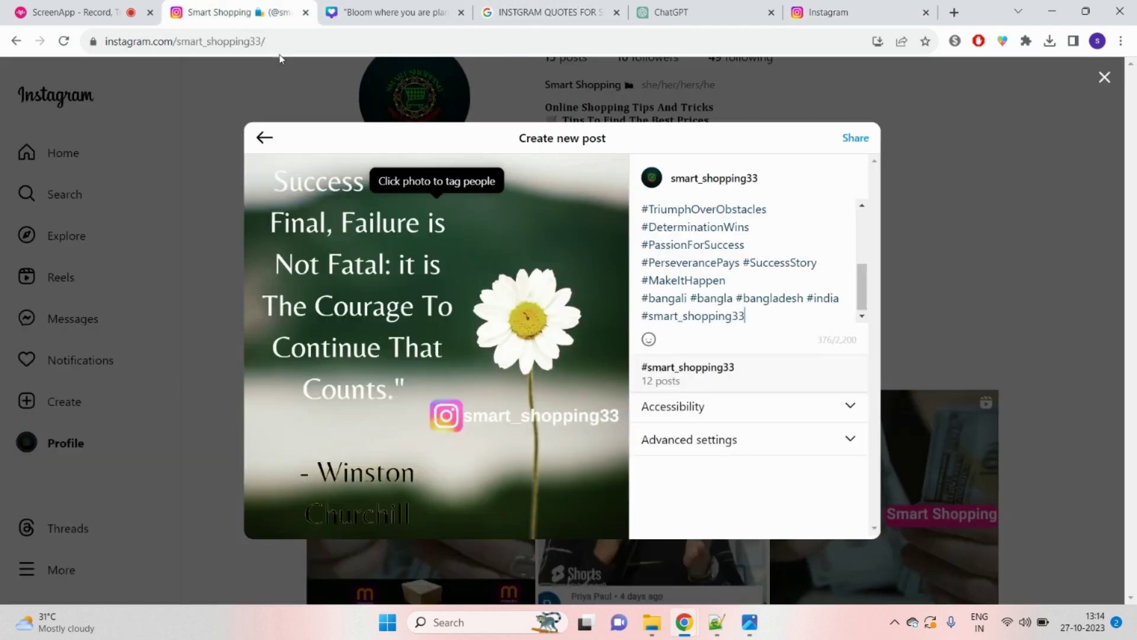
# Step: Like the Meesho Balance post and read another creator's caption hashtags before returning to the draft
pyautogui.click(237, 12)
pyautogui.click(840, 13)
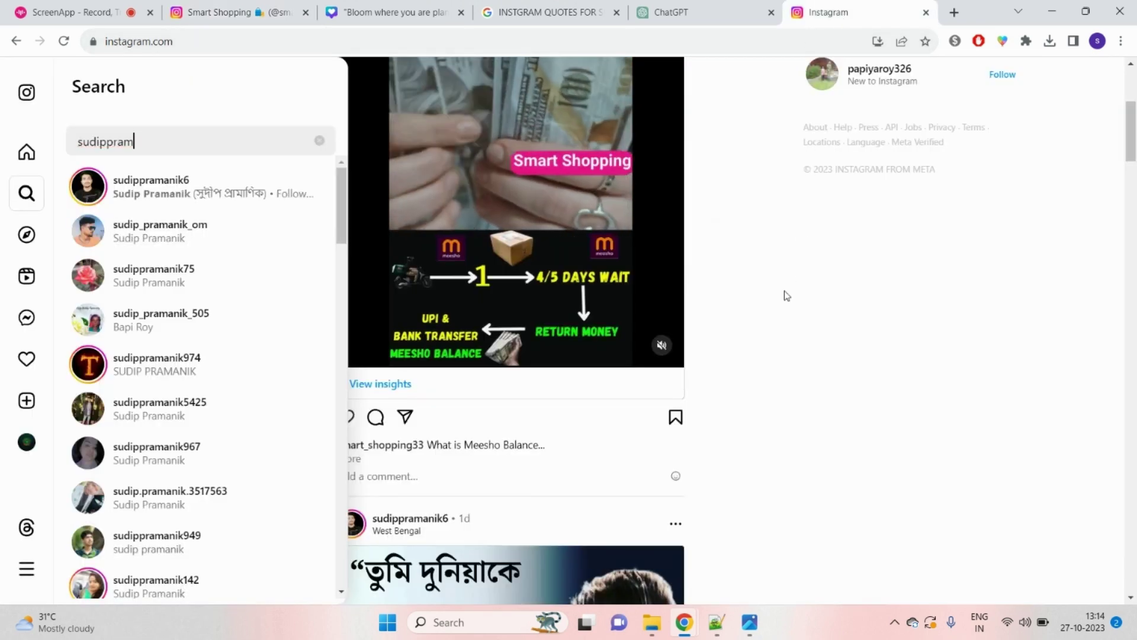
pyautogui.click(354, 420)
pyautogui.scroll(-3, 769, 470)
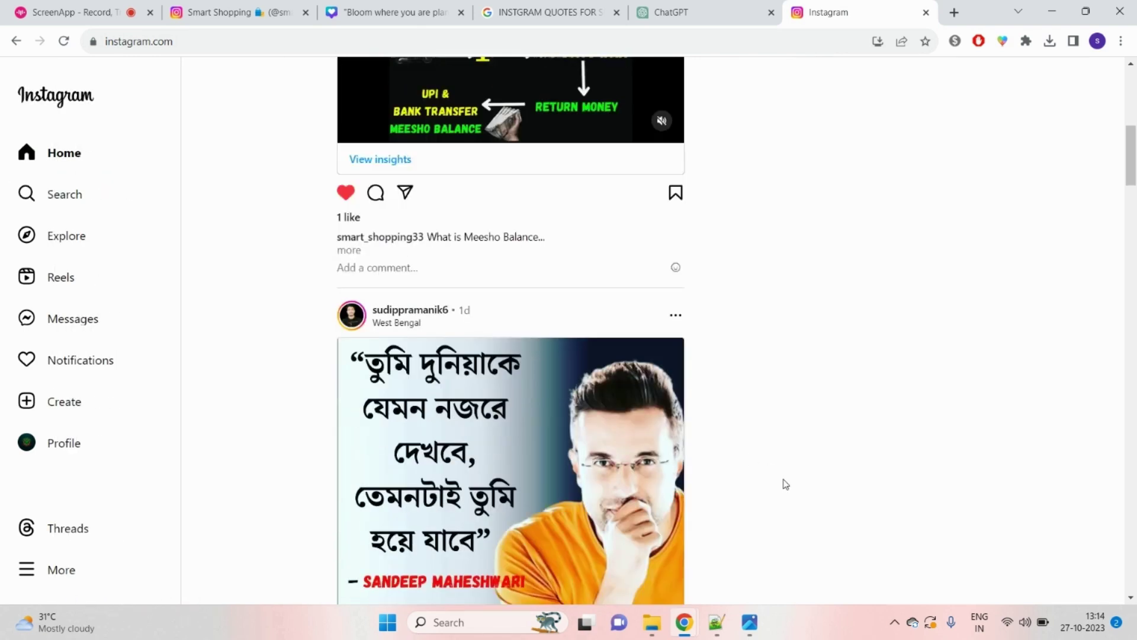
pyautogui.scroll(-1, 784, 483)
pyautogui.scroll(-3, 785, 483)
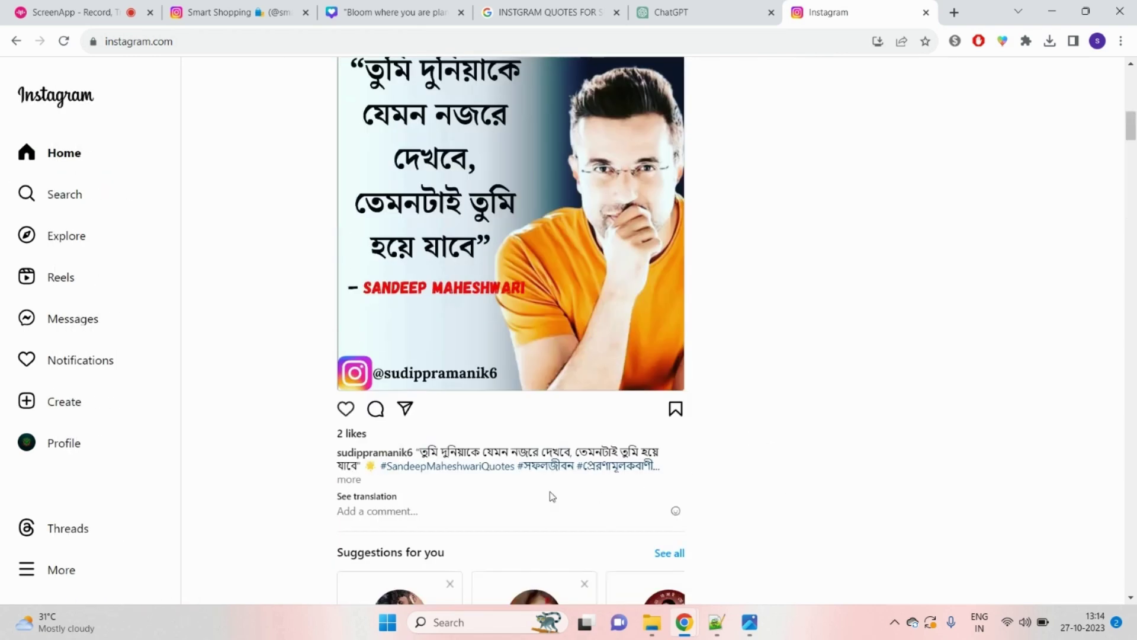
pyautogui.click(354, 480)
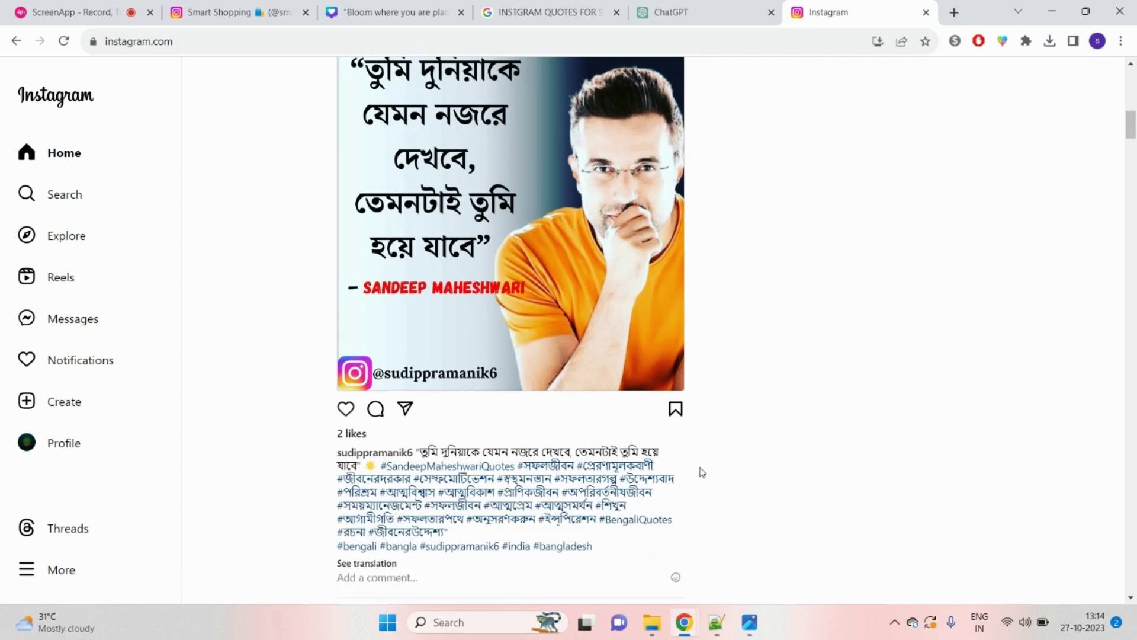
pyautogui.scroll(-2, 699, 470)
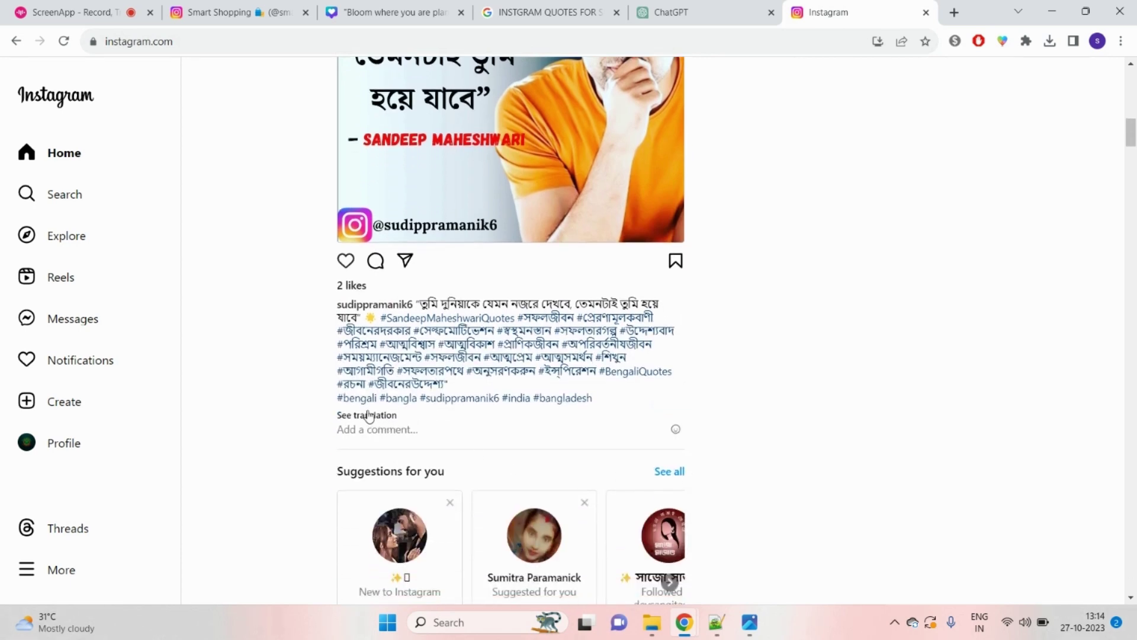
pyautogui.scroll(4, 420, 402)
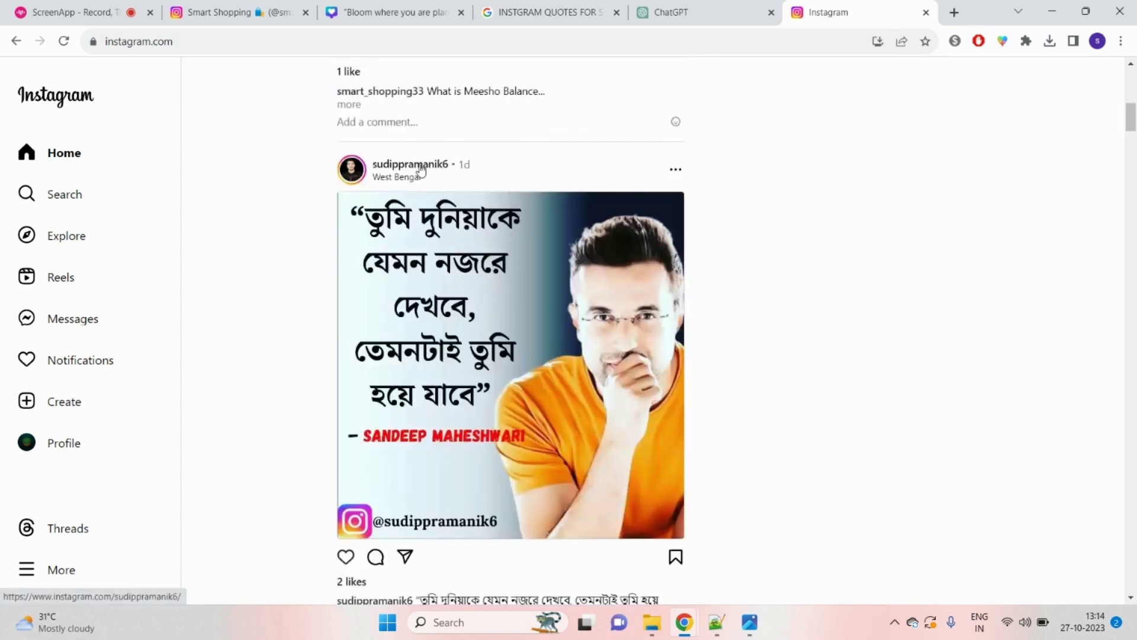
pyautogui.scroll(-5, 792, 401)
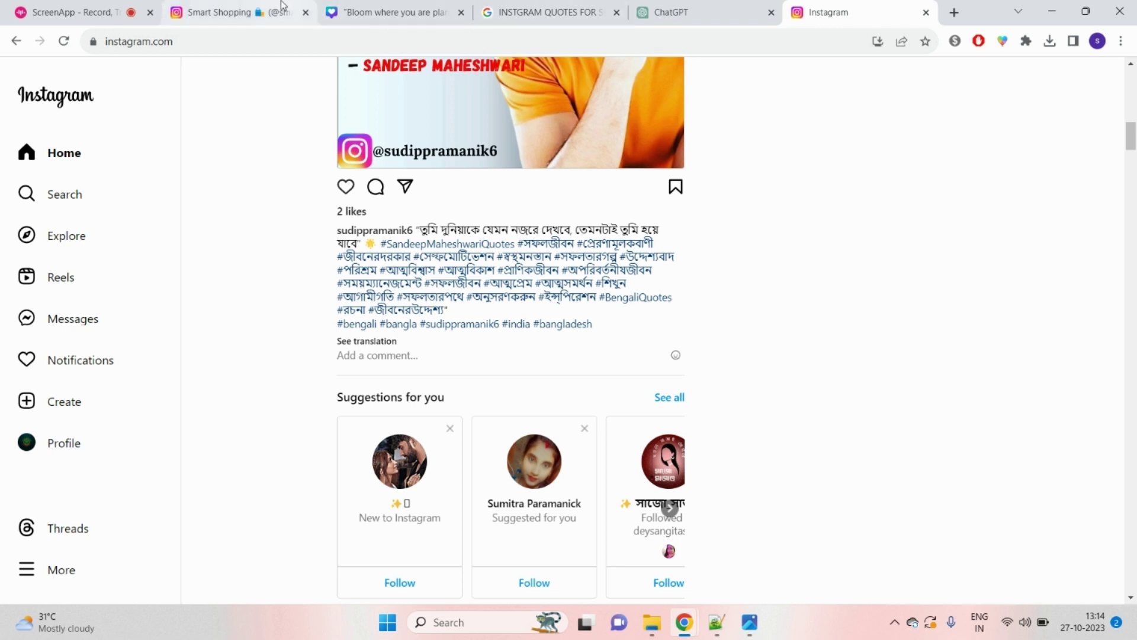
pyautogui.click(237, 12)
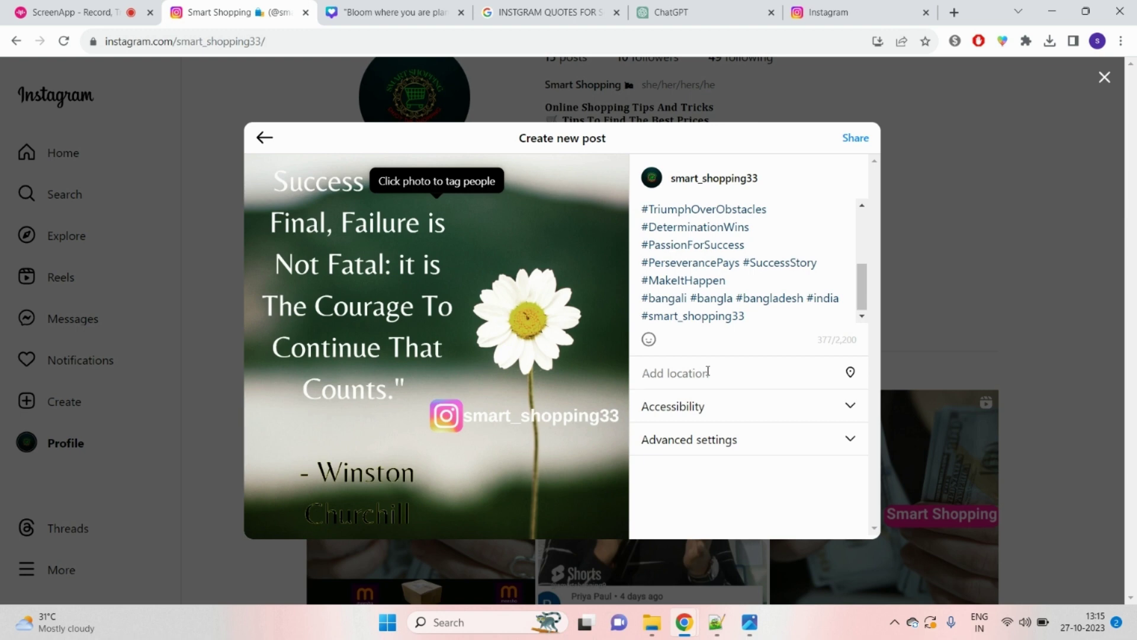
# Step: Set the daisy quote post's location to West Bengal, India
pyautogui.click(708, 371)
pyautogui.write('w')
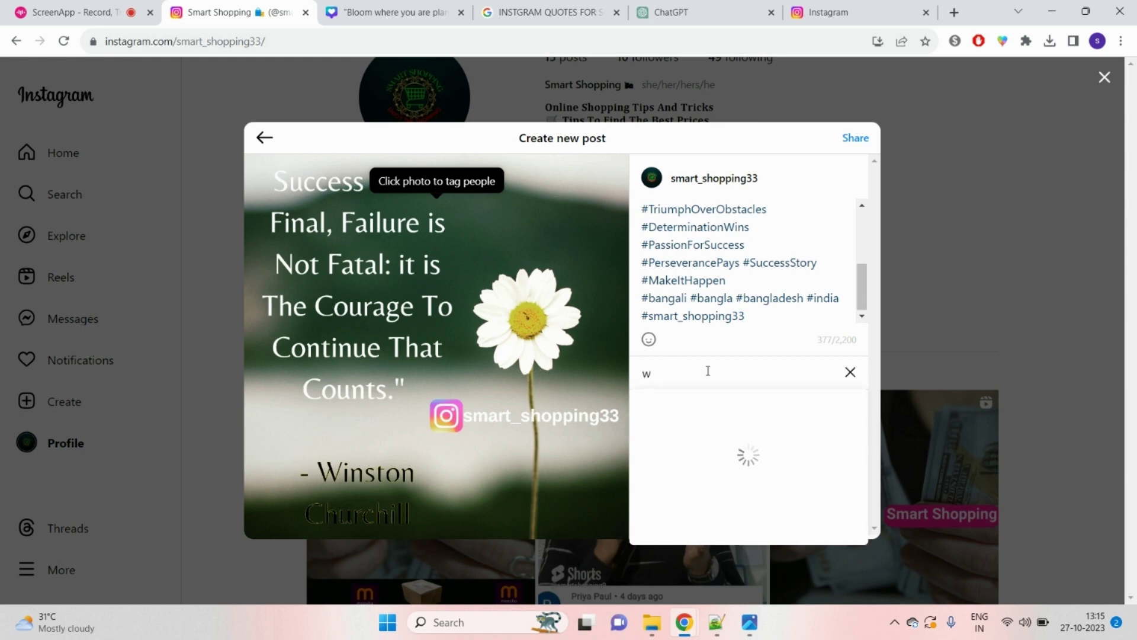
pyautogui.write('est bengal')
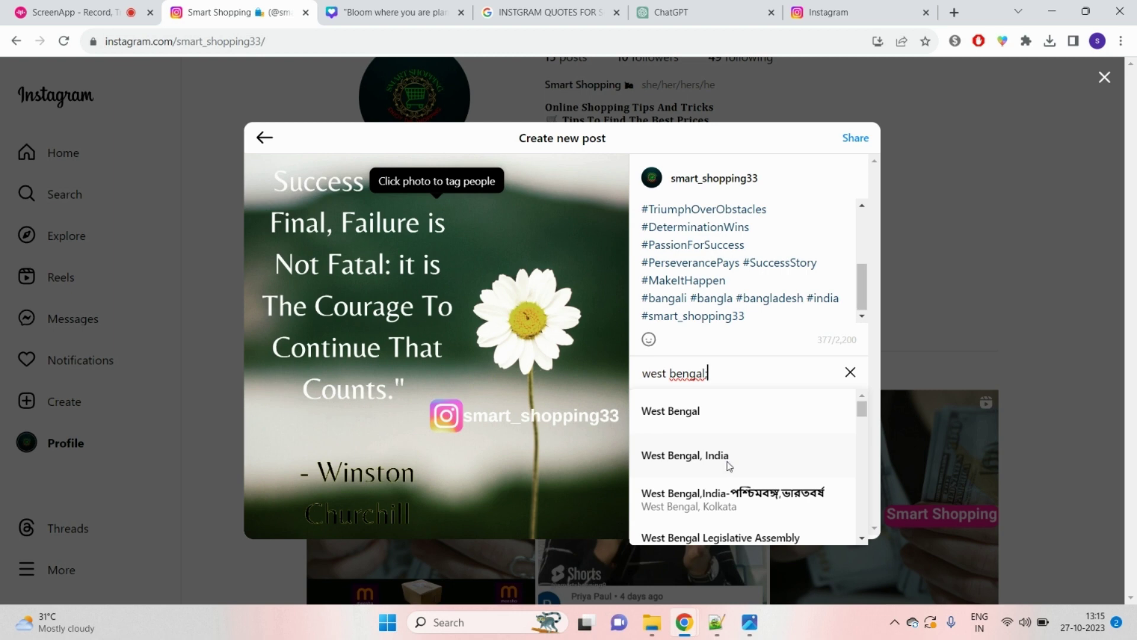
pyautogui.click(728, 466)
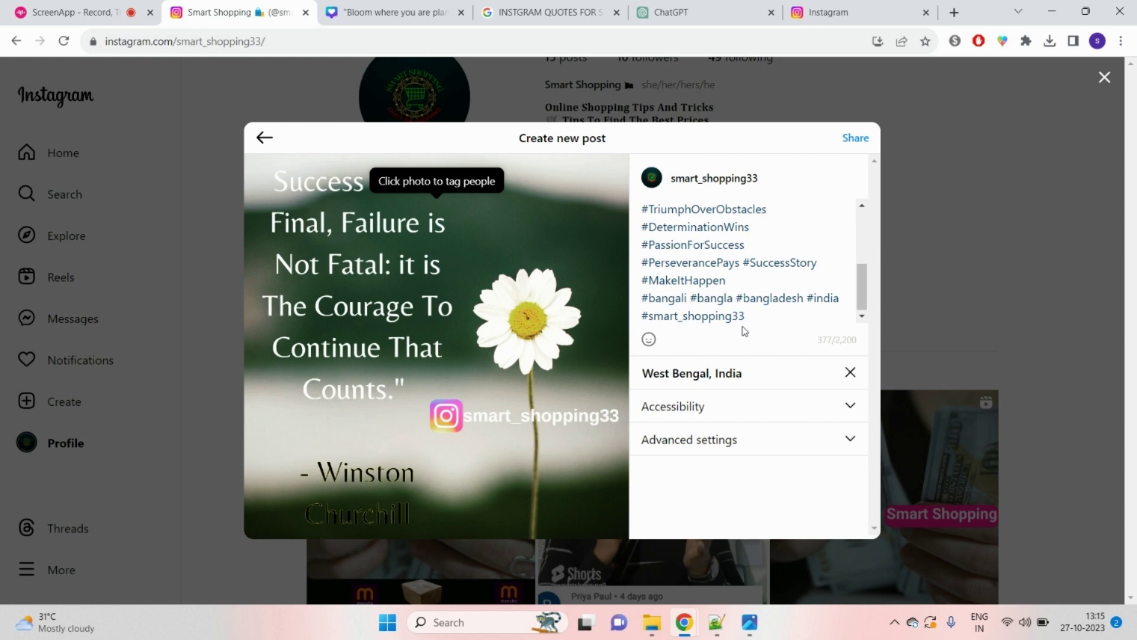
pyautogui.click(203, 44)
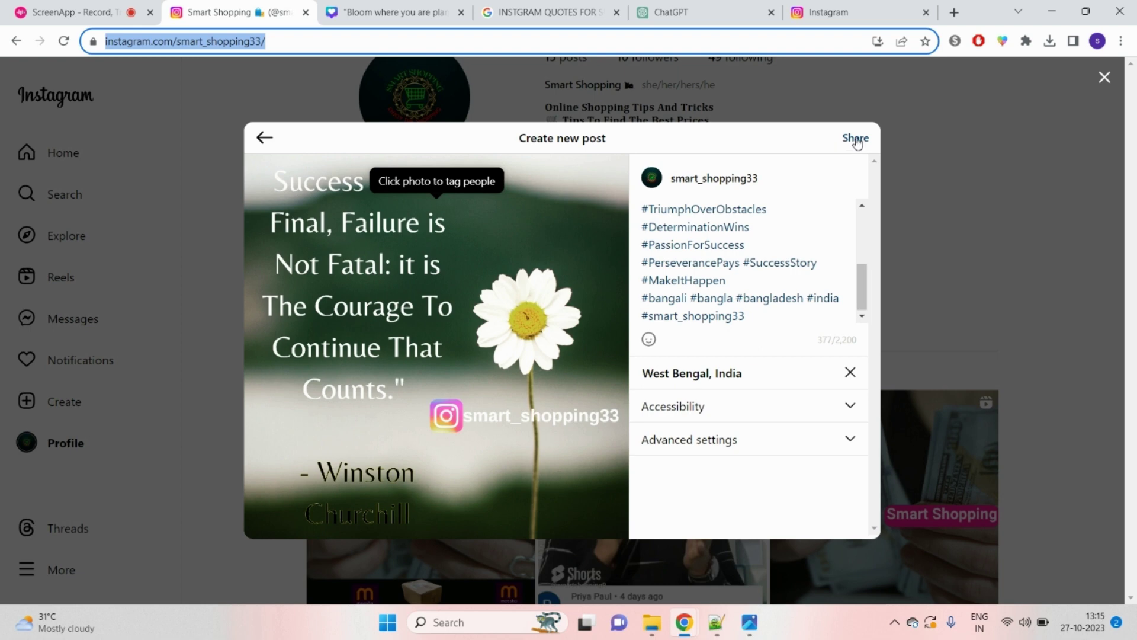
# Step: Share the daisy quote post and open it from the profile
pyautogui.click(856, 139)
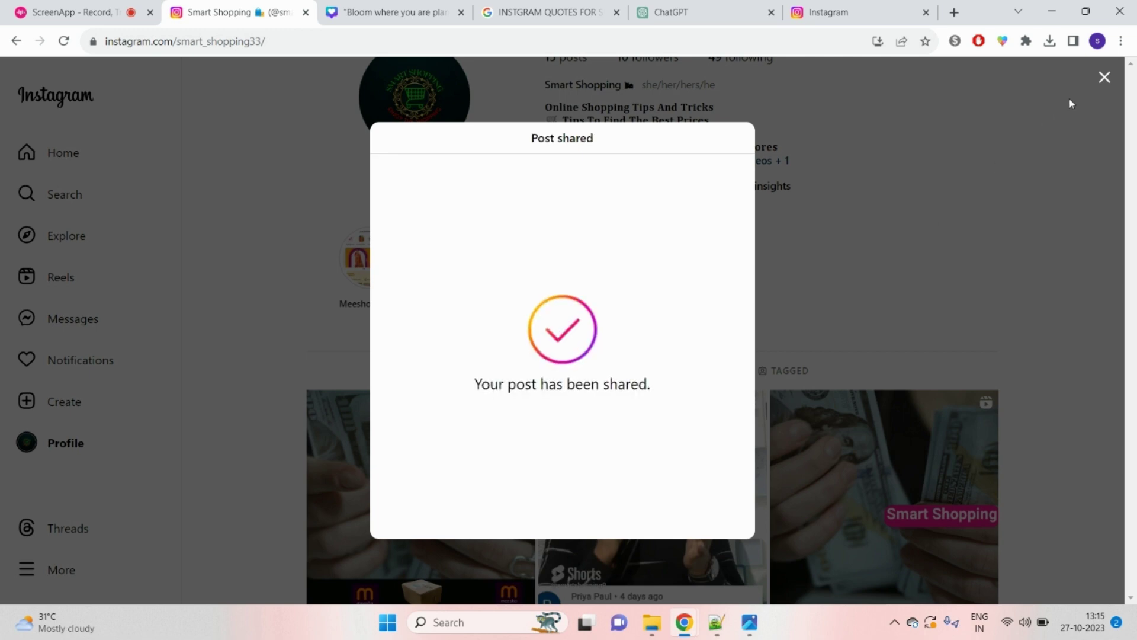
pyautogui.click(1104, 77)
pyautogui.click(446, 481)
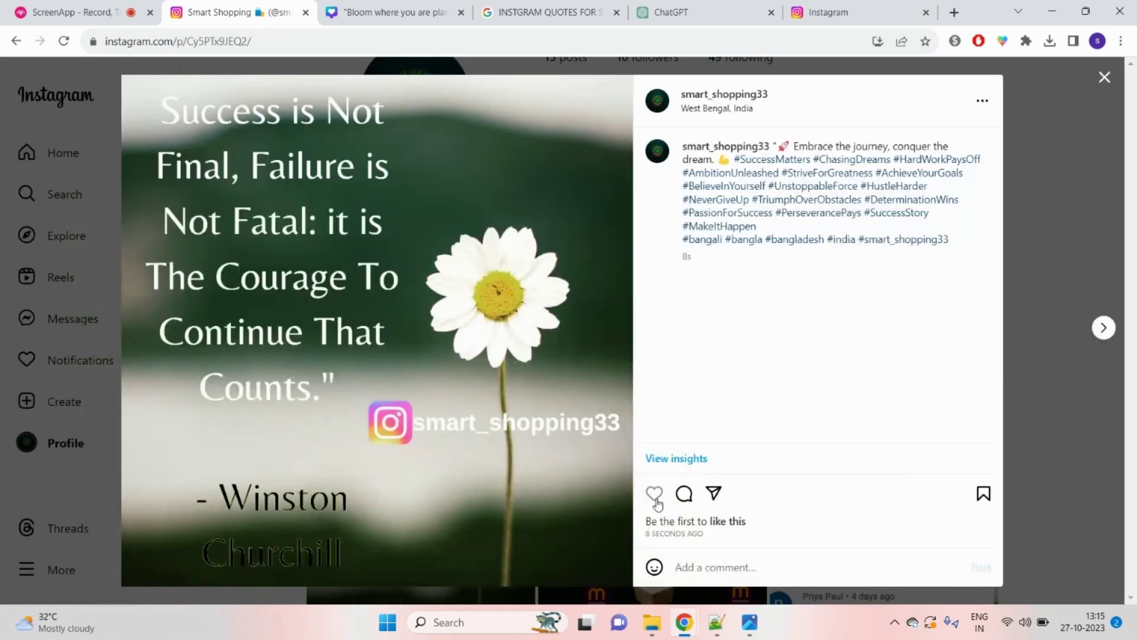
# Step: Like the newly shared post, then bring the Photos viewer forward
pyautogui.click(655, 497)
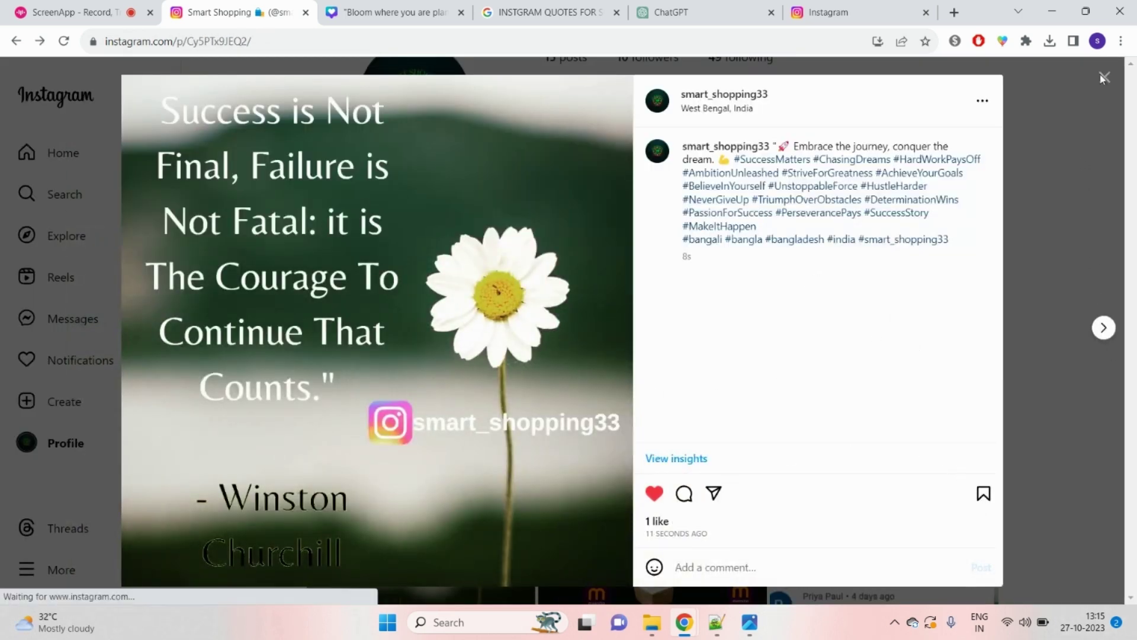
pyautogui.click(1104, 77)
pyautogui.click(751, 631)
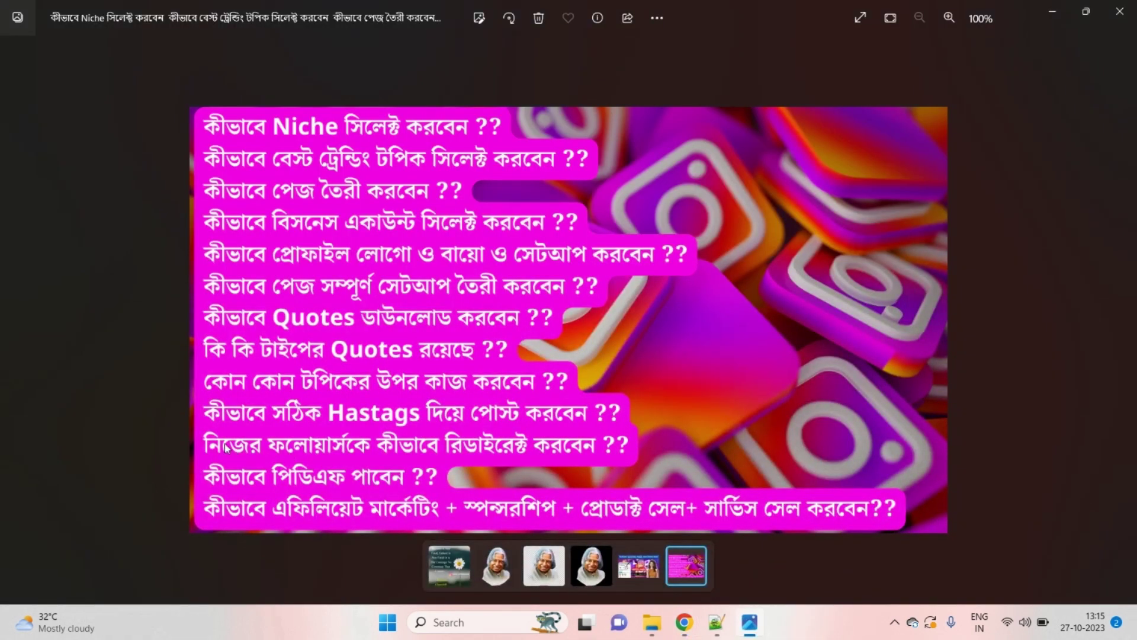
# Step: Return to Chrome and close the Canva, Google quotes search and ChatGPT tabs
pyautogui.moveTo(684, 622)
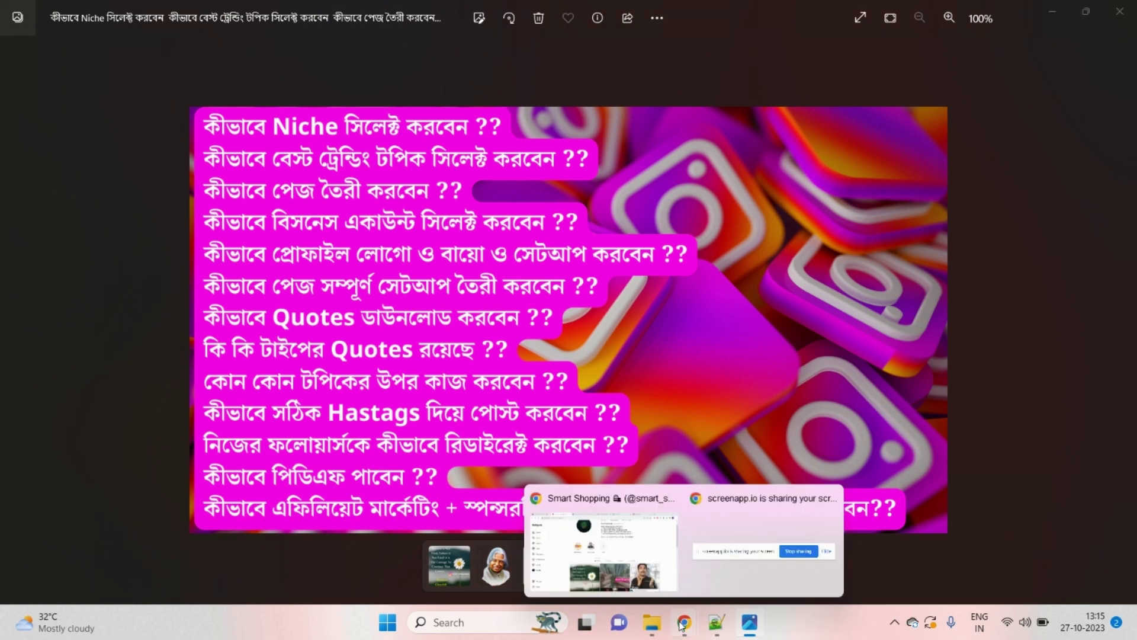
pyautogui.click(637, 560)
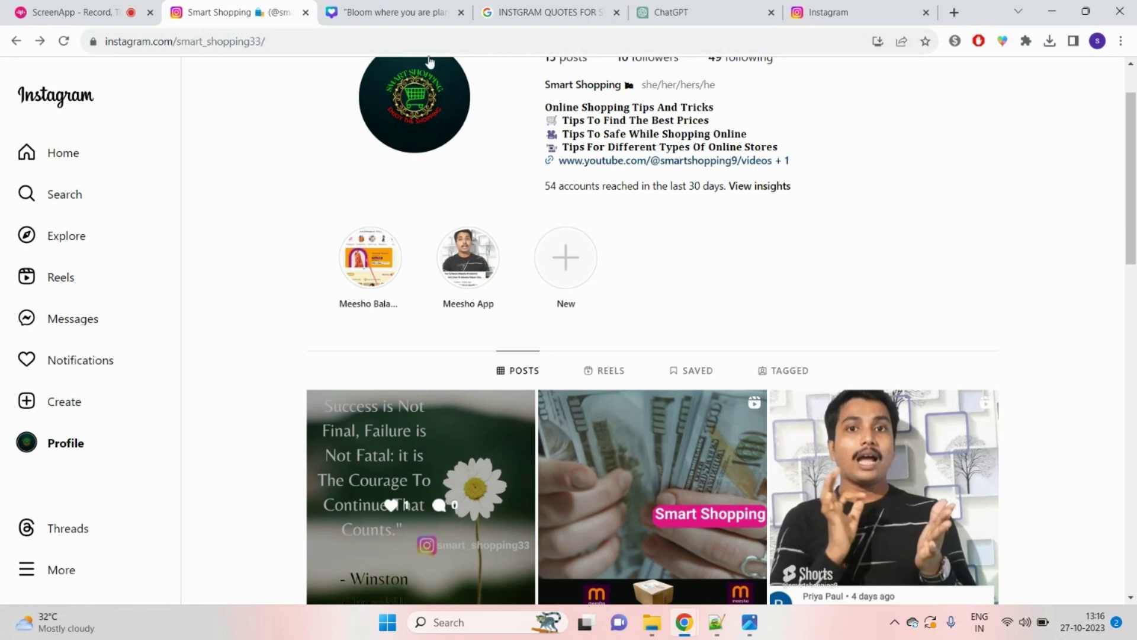
pyautogui.click(439, 9)
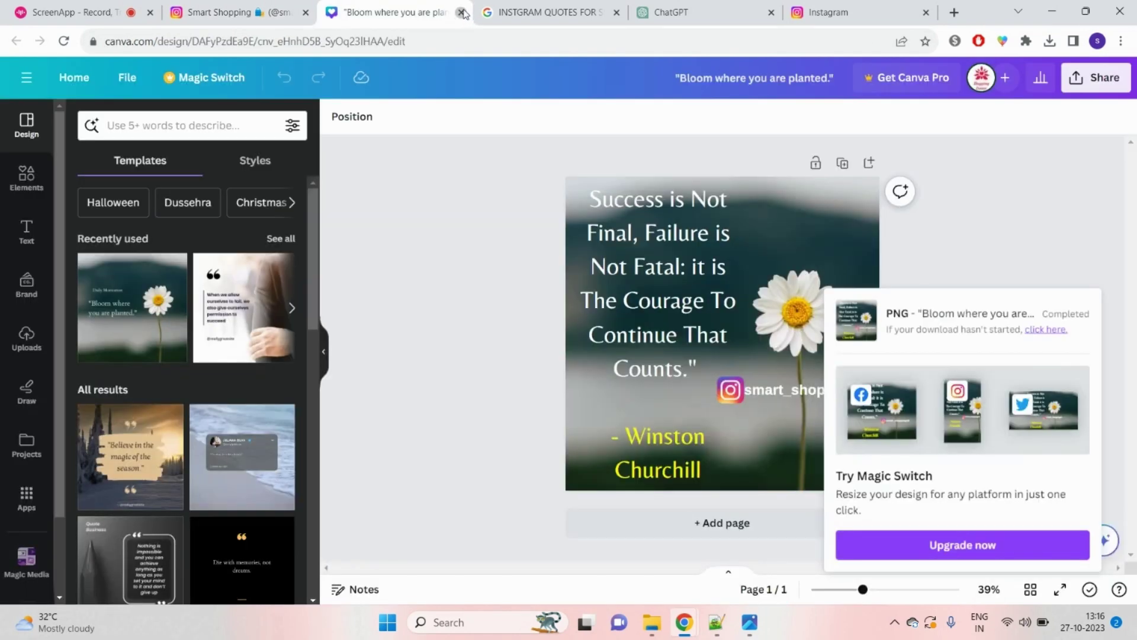
pyautogui.click(462, 12)
pyautogui.click(461, 13)
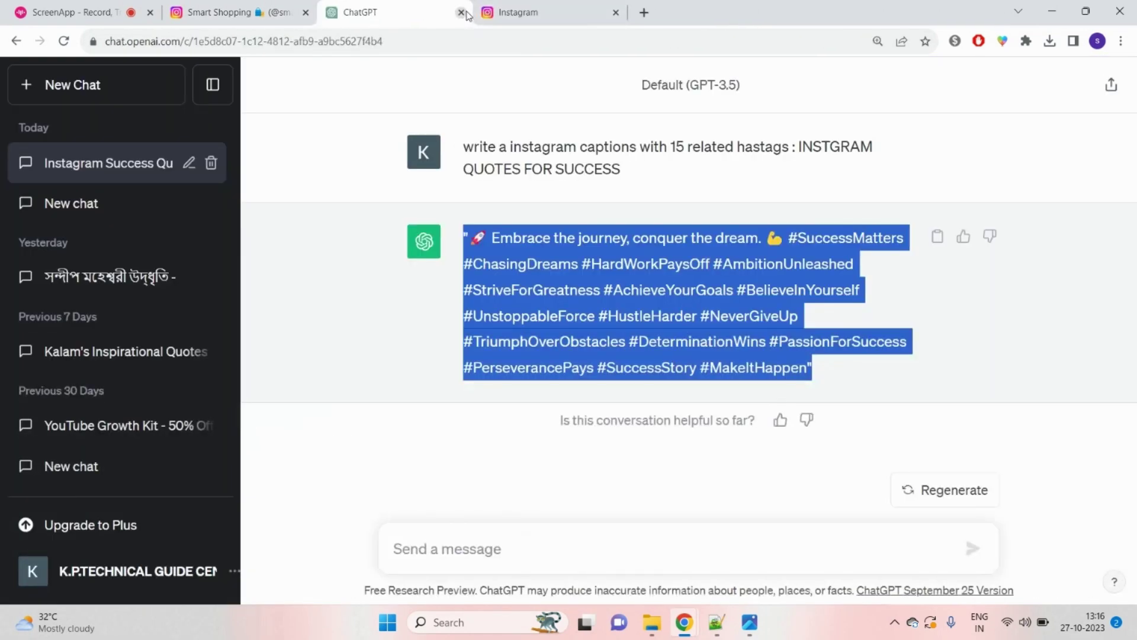
pyautogui.click(461, 13)
# Step: Load the YouTube home page from the address bar
pyautogui.click(450, 41)
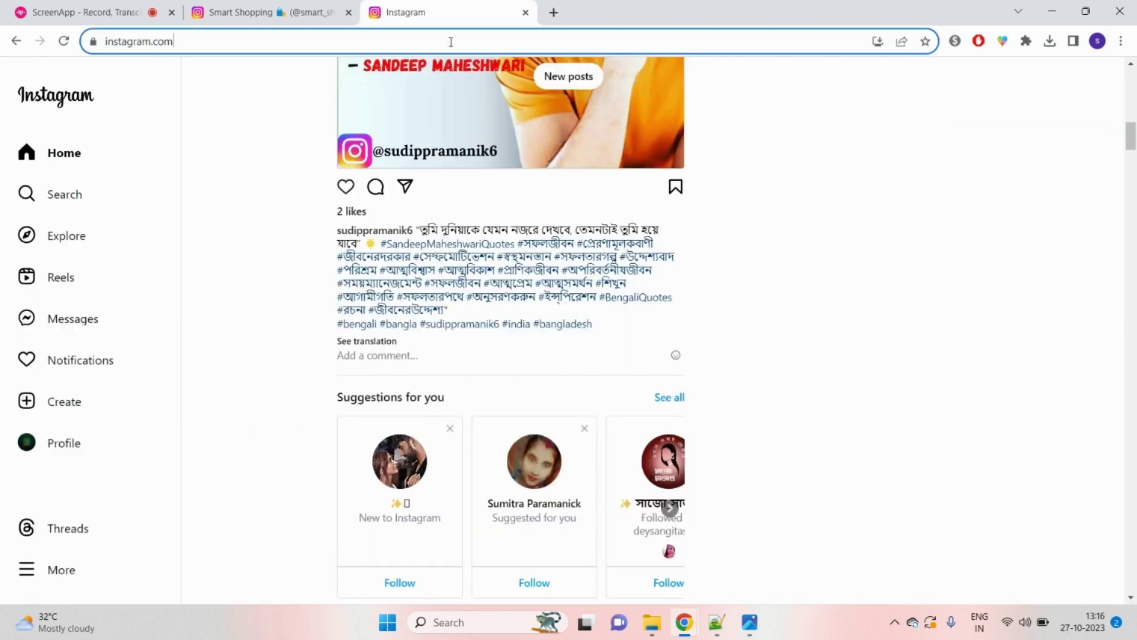
pyautogui.write('y')
pyautogui.press('Return')
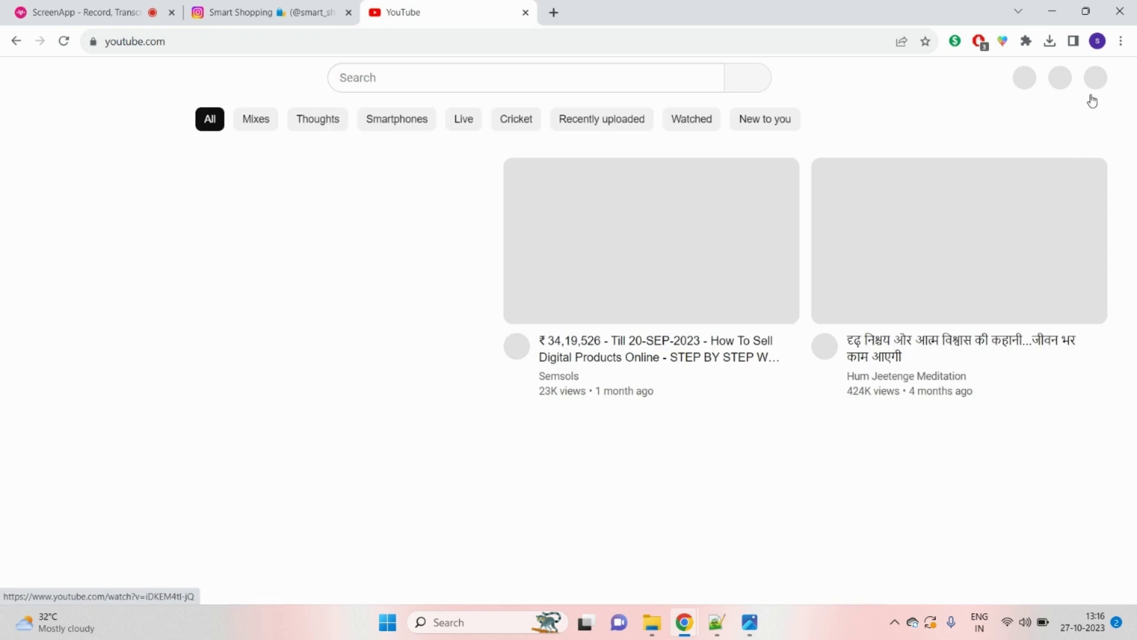
# Step: Open the Business Key channel page from the account menu and scroll through it
pyautogui.click(1091, 79)
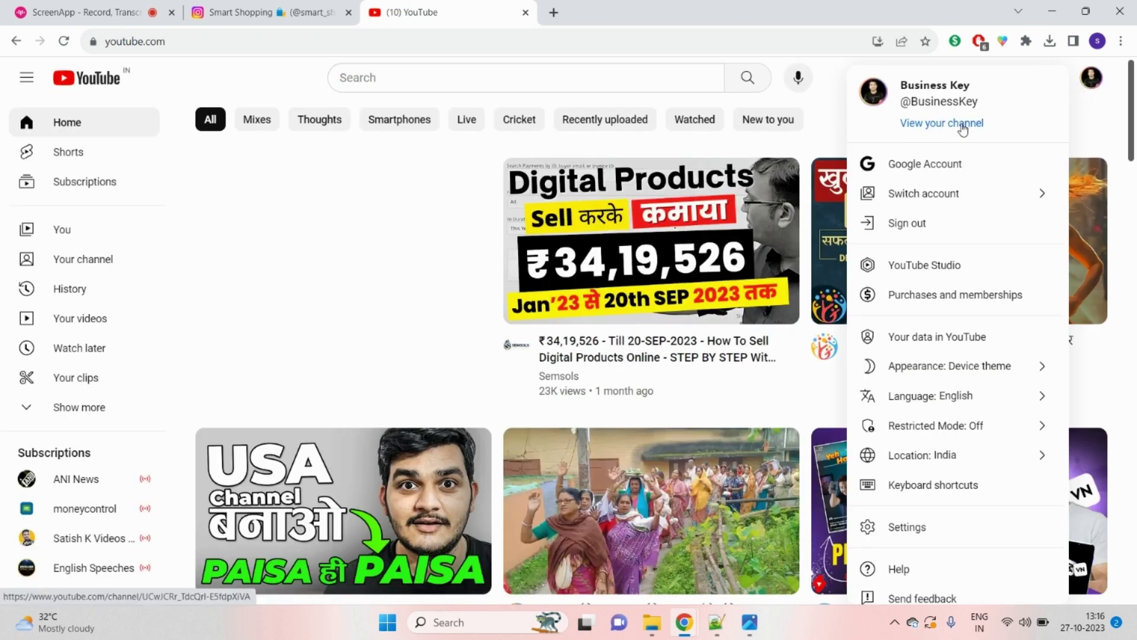
pyautogui.click(961, 123)
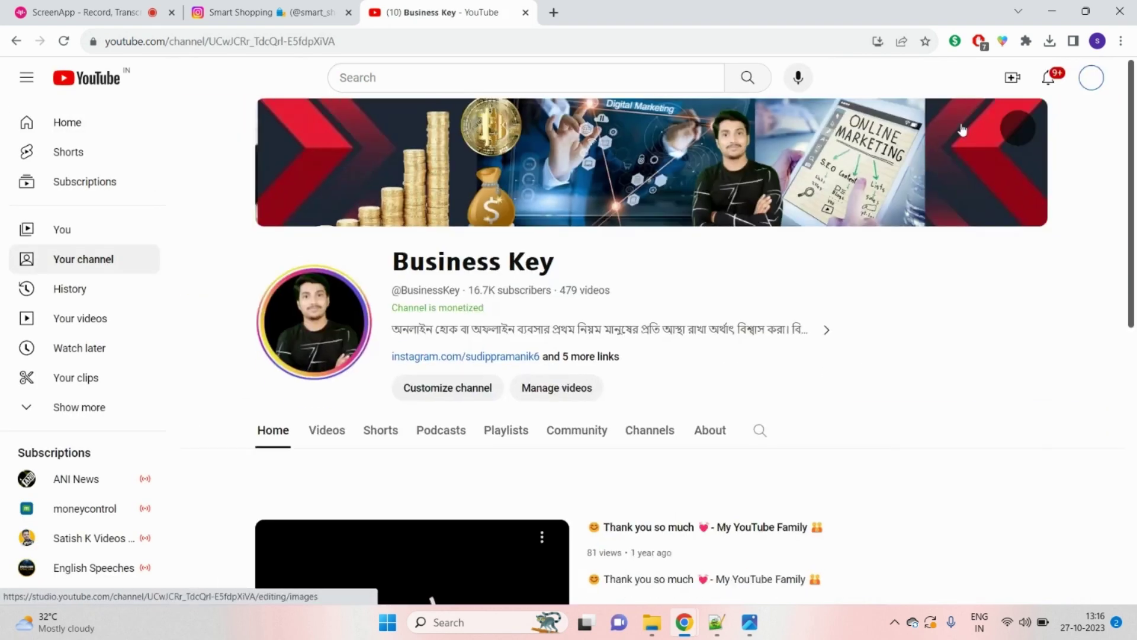
pyautogui.scroll(-3, 293, 551)
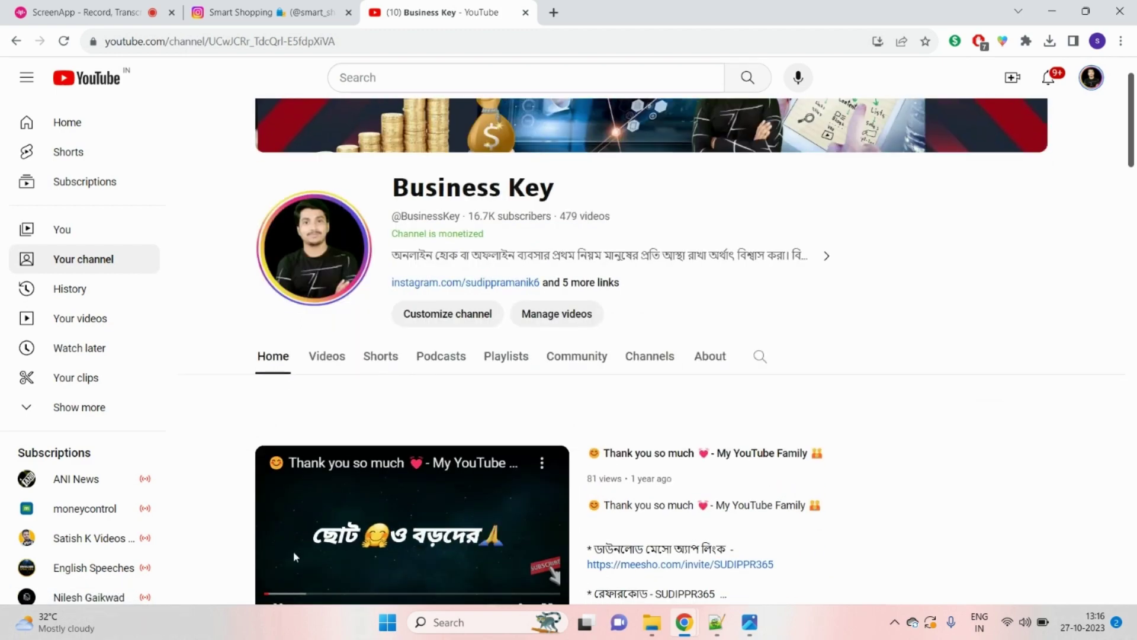
pyautogui.scroll(4, 850, 393)
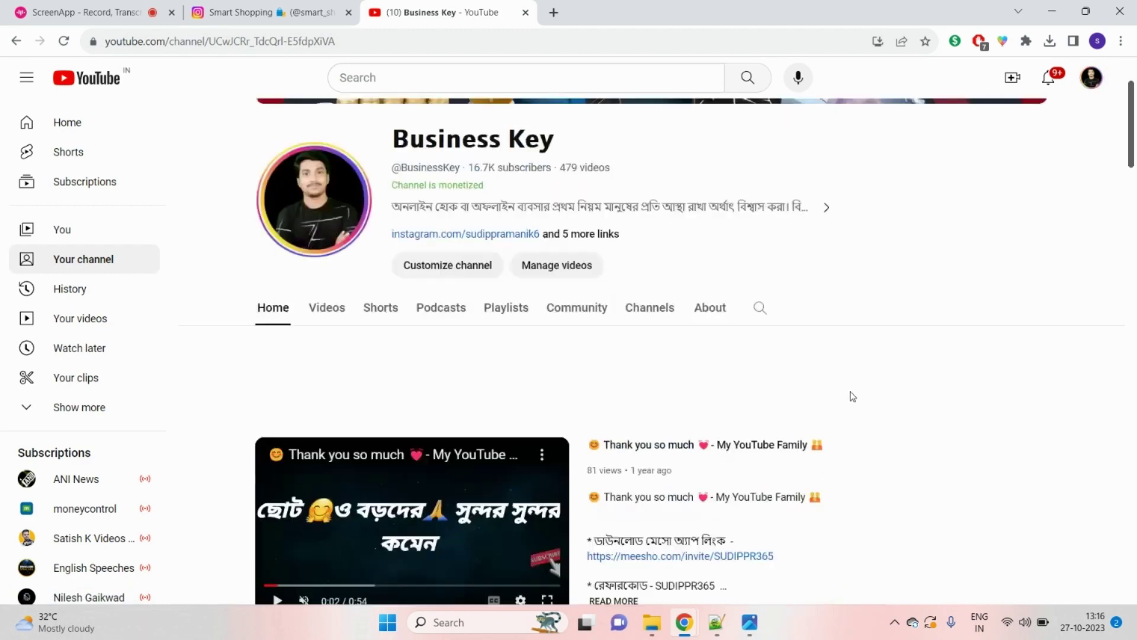
pyautogui.scroll(-4, 888, 309)
pyautogui.scroll(-3, 887, 309)
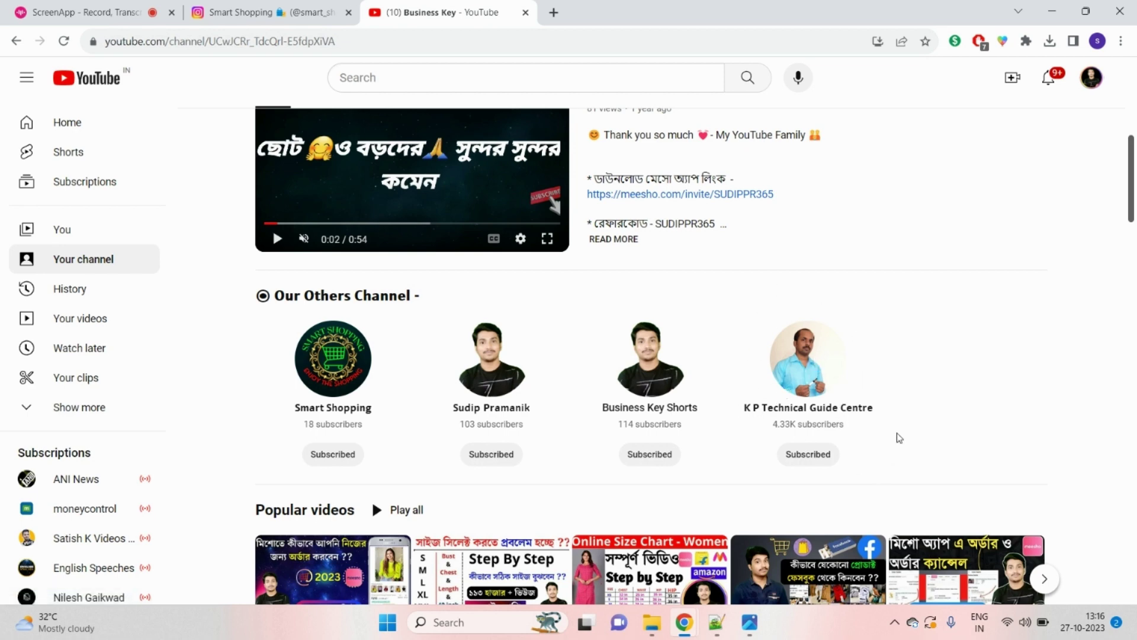
pyautogui.scroll(8, 930, 497)
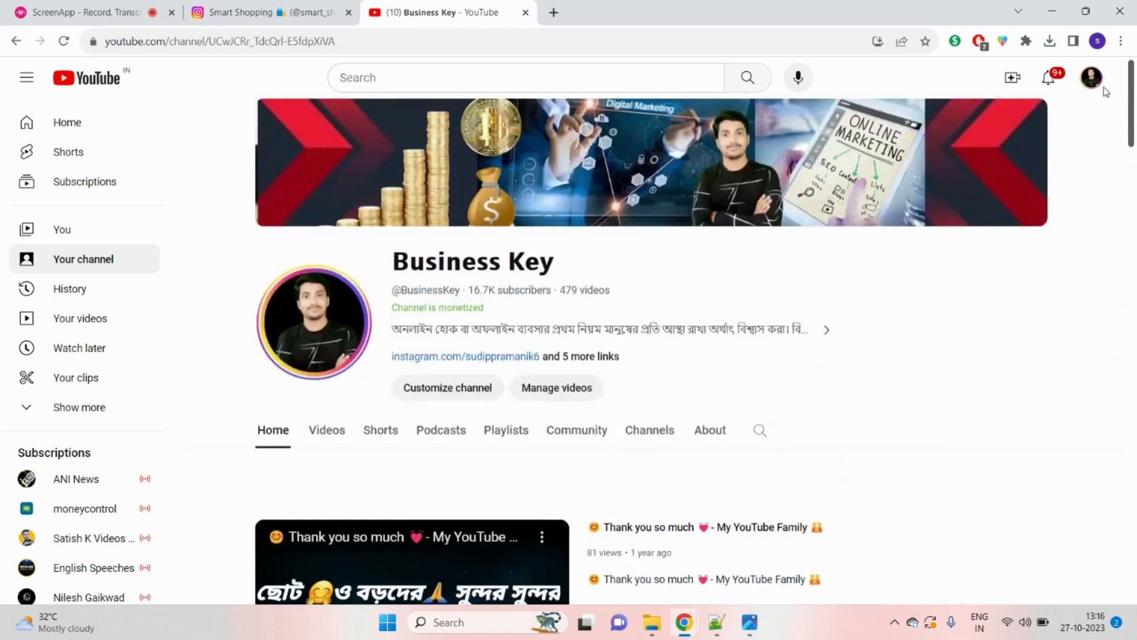
pyautogui.scroll(-6, 1049, 323)
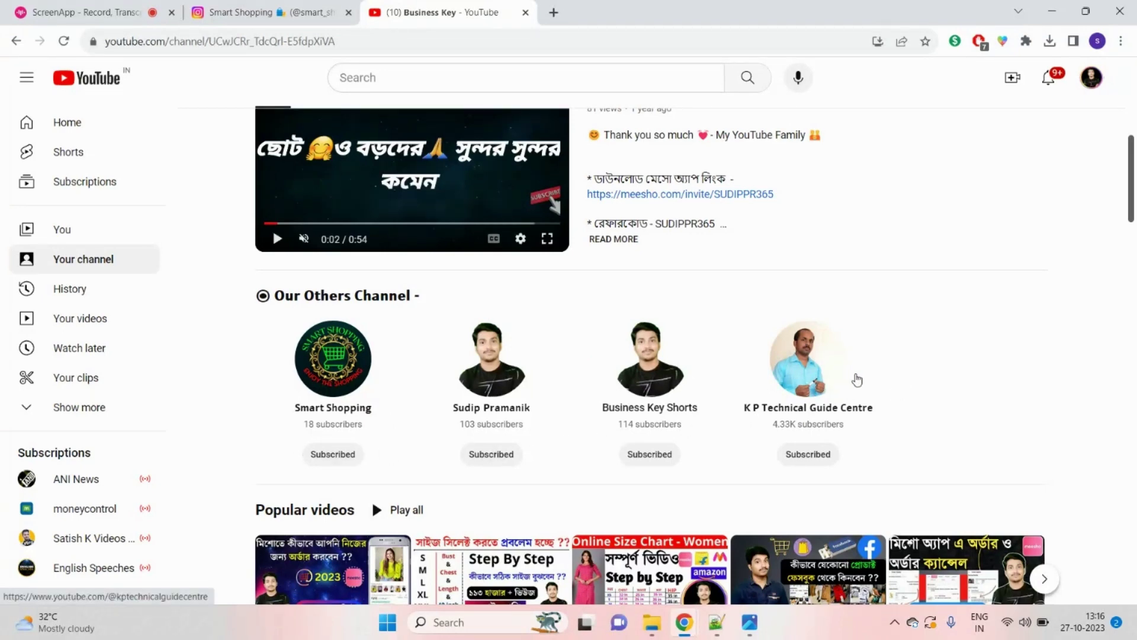
pyautogui.scroll(5, 853, 386)
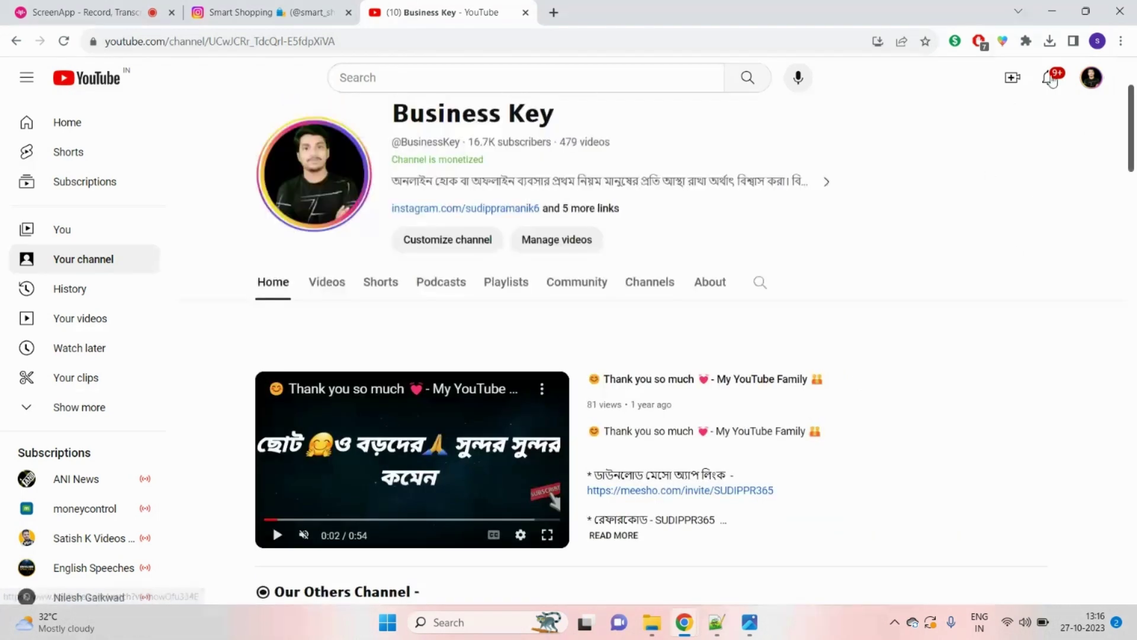